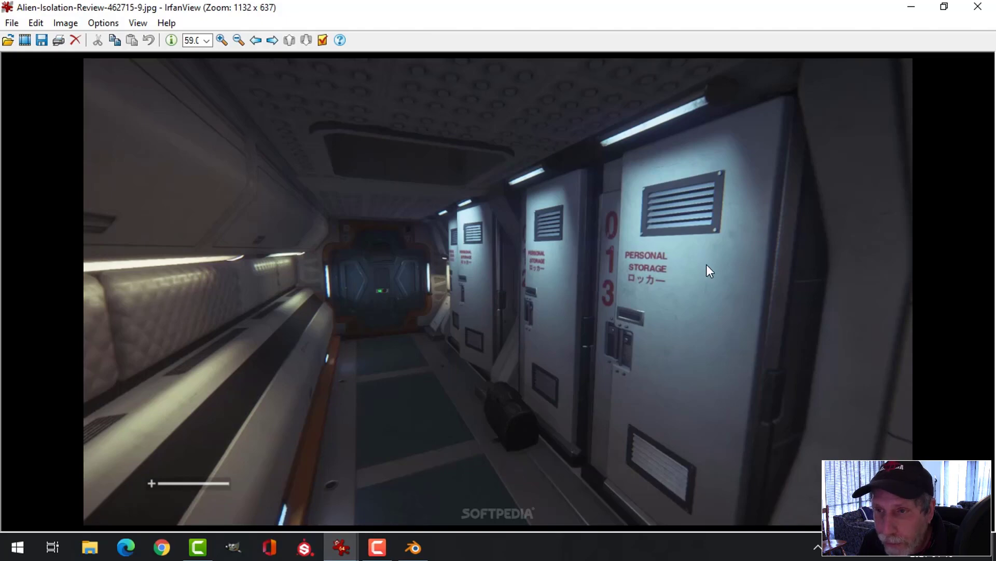
# - Examine the locker reference images in IrfanView, including Taylor's locker and the row of lockers in alienlocker11.jpg
pyautogui.click(413, 547)
pyautogui.scroll(3, 597, 297)
pyautogui.keyDown('shift'); pyautogui.moveTo(596, 297); pyautogui.dragTo(550, 300, button='middle'); pyautogui.keyUp('shift')
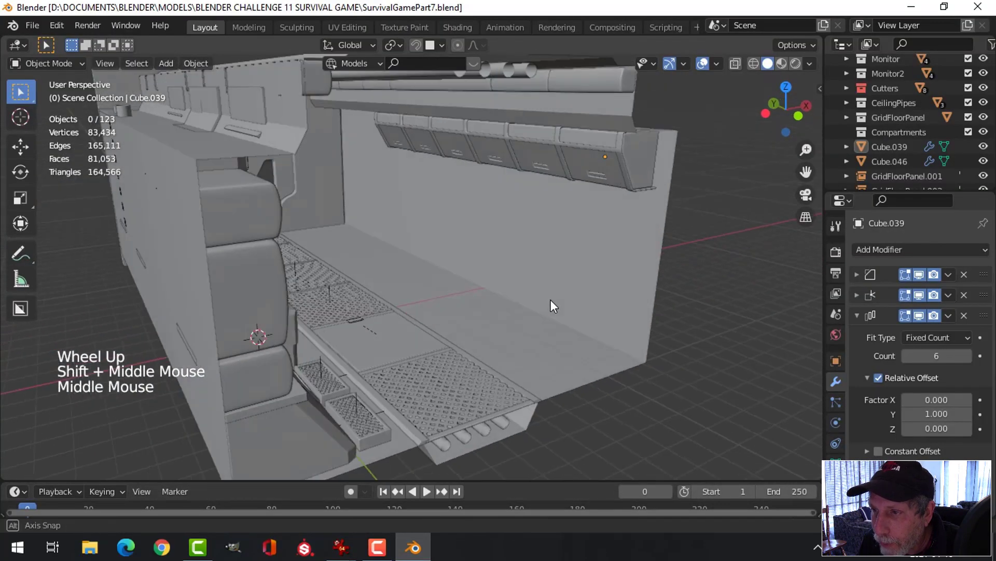
pyautogui.click(341, 547)
pyautogui.click(273, 500)
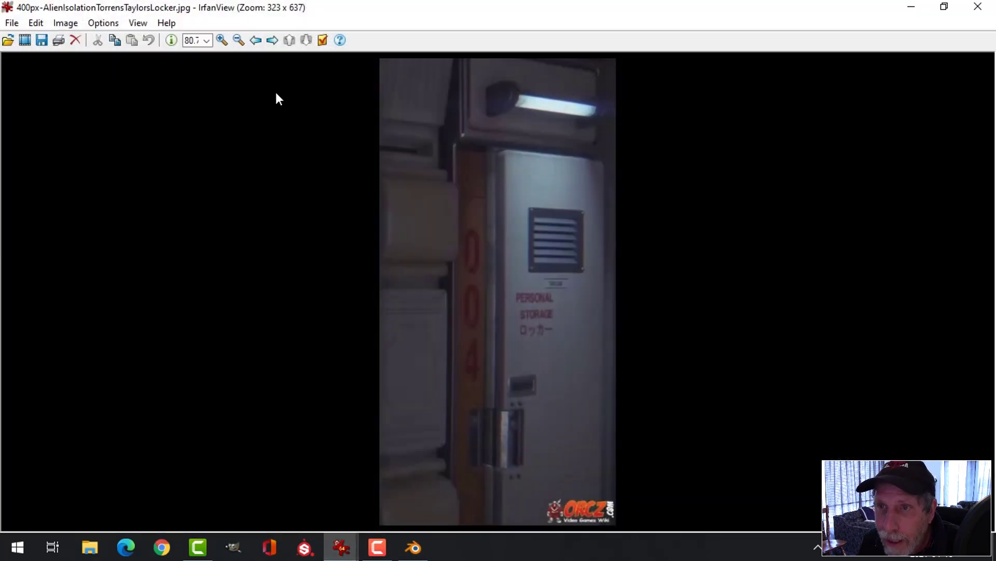
pyautogui.click(906, 9)
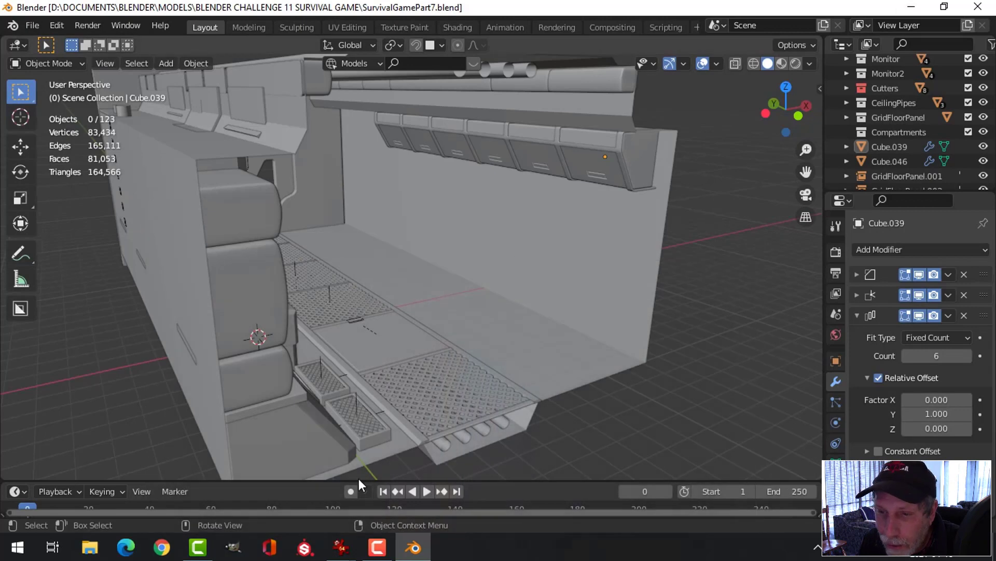
pyautogui.click(352, 551)
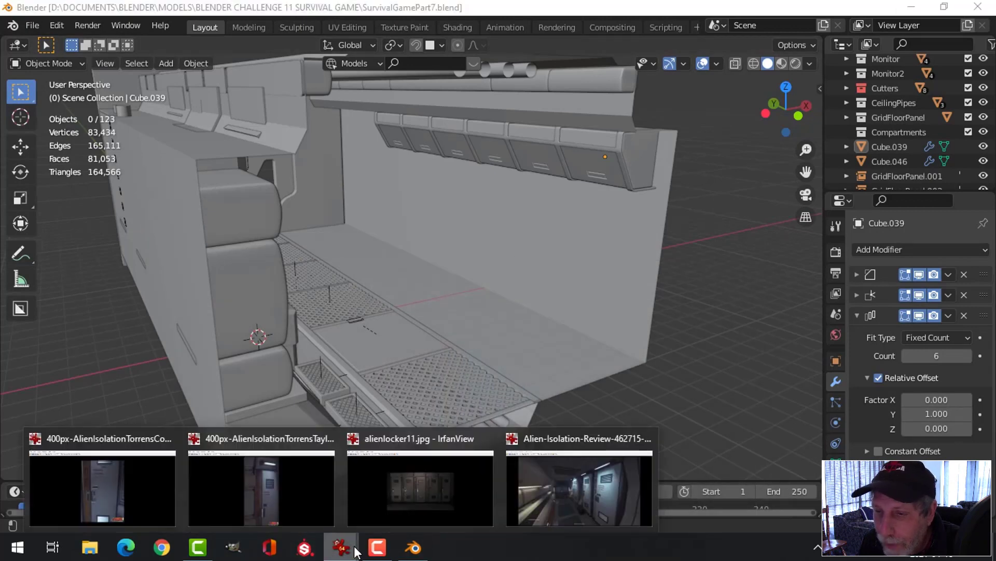
pyautogui.click(409, 512)
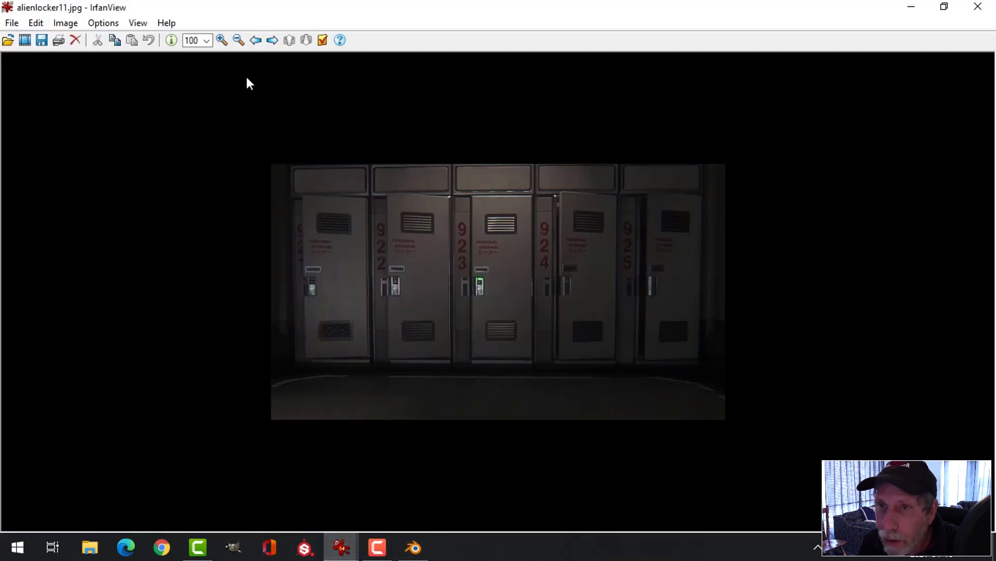
pyautogui.click(207, 41)
pyautogui.click(248, 150)
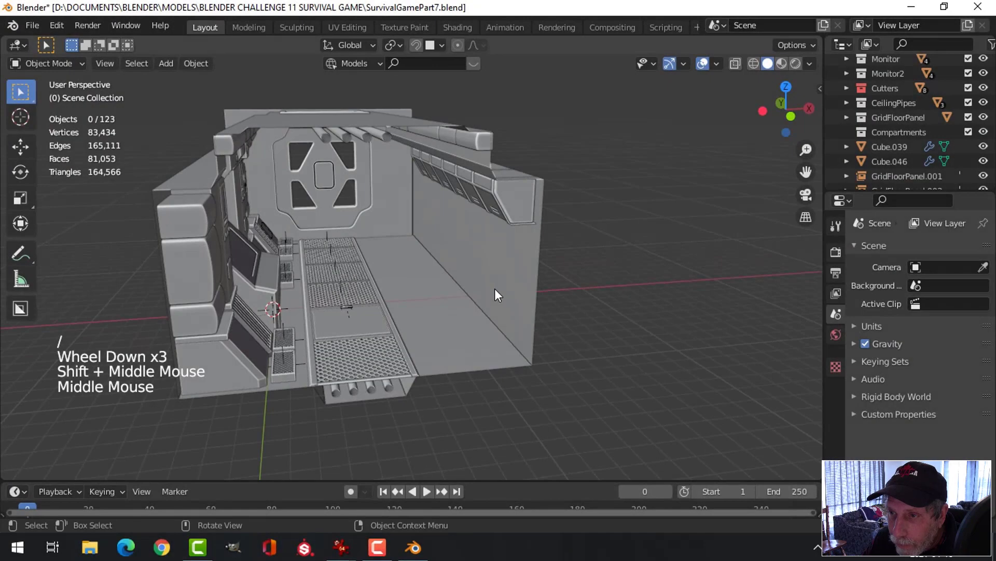
# - In Blender, add a mesh plane and move its geometry about 10.57 m along X towards the right-hand corridor wall
pyautogui.moveTo(498, 294); pyautogui.dragTo(520, 292, button='middle')
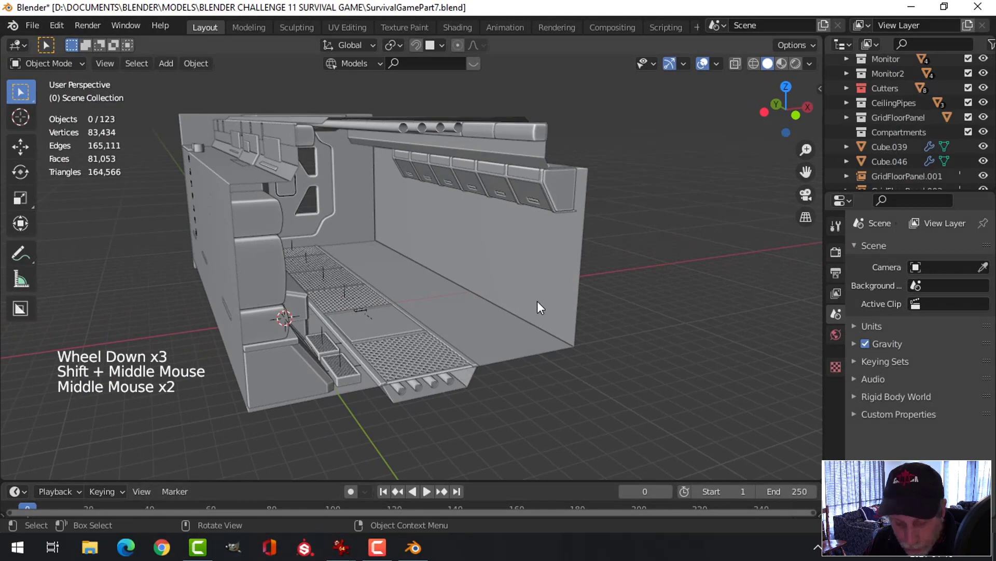
pyautogui.hotkey('shift', 'a')
pyautogui.moveTo(485, 218)
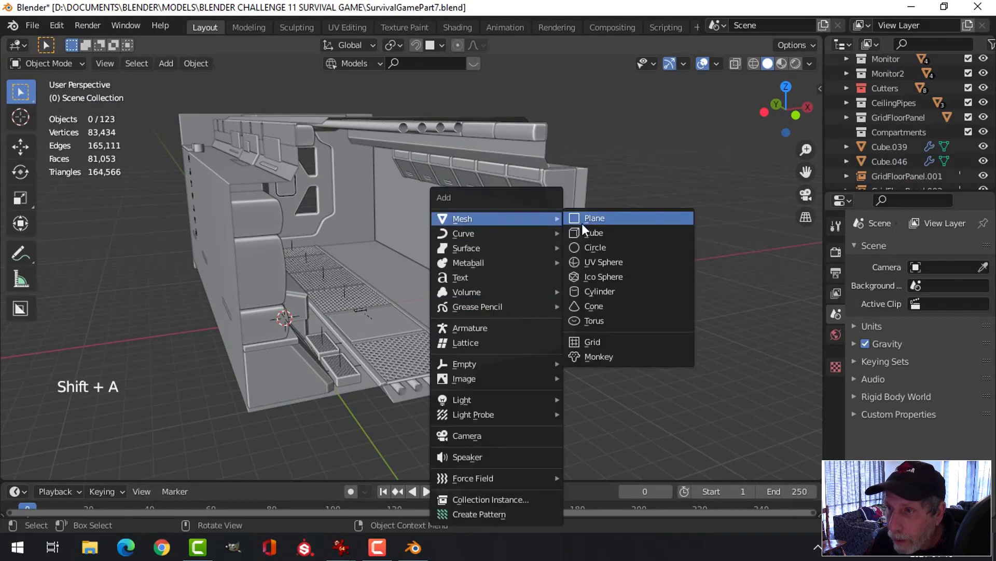
pyautogui.click(585, 221)
pyautogui.moveTo(616, 259); pyautogui.dragTo(565, 271, button='middle')
pyautogui.press('Tab')
pyautogui.moveTo(340, 302); pyautogui.dragTo(518, 318)
pyautogui.scroll(3, 521, 319)
pyautogui.moveTo(525, 320); pyautogui.dragTo(600, 320, button='middle')
pyautogui.scroll(-1, 596, 319)
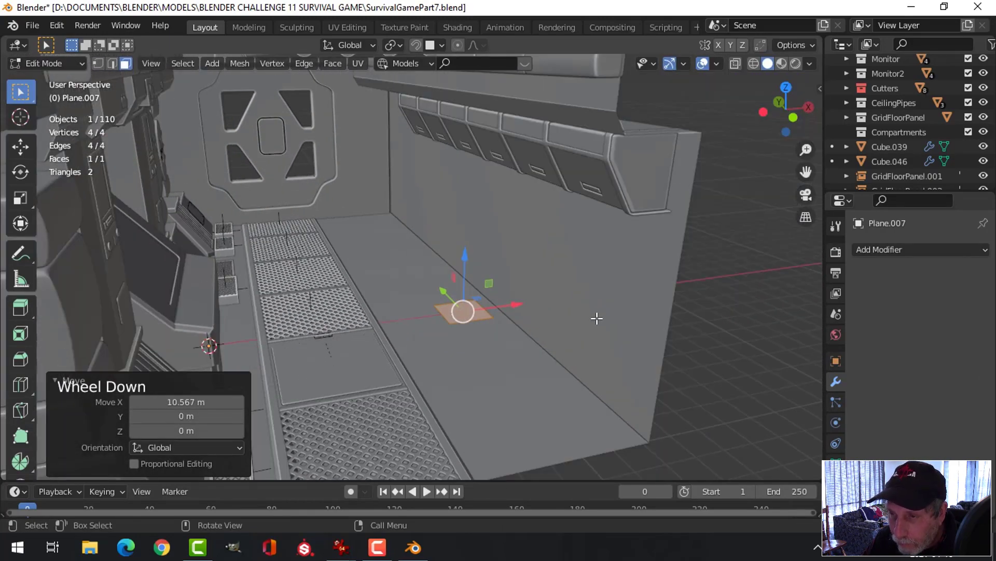
# - Rotate the plane 90° about Y, raise it above the floor and slide it along the wall towards the corridor's open end
pyautogui.press('r')
pyautogui.press('y')
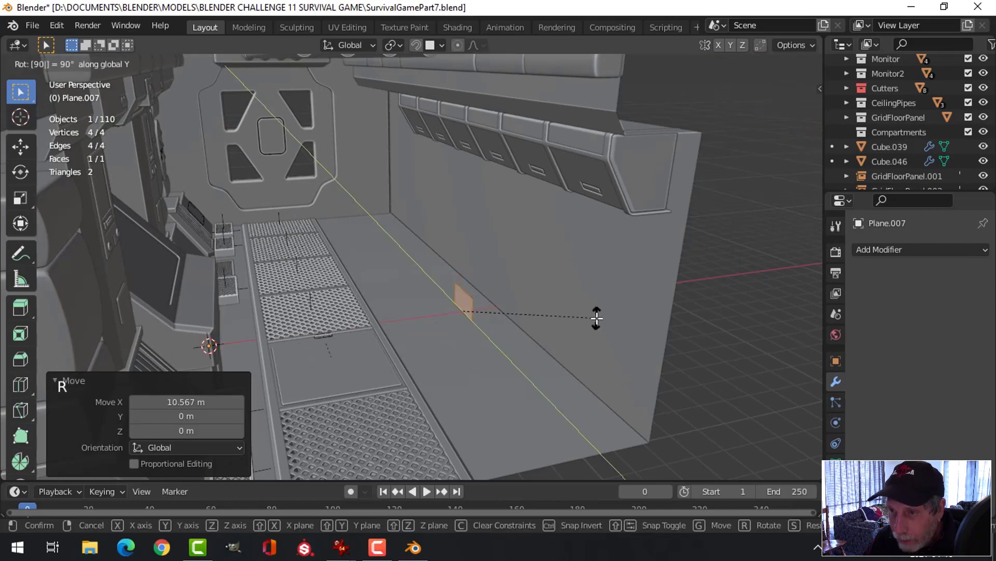
pyautogui.press('Return')
pyautogui.moveTo(536, 325); pyautogui.dragTo(514, 330, button='middle')
pyautogui.keyDown('ctrl'); pyautogui.moveTo(461, 266); pyautogui.dragTo(467, 238); pyautogui.keyUp('ctrl')
pyautogui.moveTo(466, 238); pyautogui.dragTo(493, 250, button='middle')
pyautogui.moveTo(480, 242); pyautogui.dragTo(481, 227)
pyautogui.moveTo(442, 264); pyautogui.dragTo(615, 339)
pyautogui.moveTo(669, 339)
pyautogui.mouseDown(button='middle')
pyautogui.moveTo(620, 344)
pyautogui.moveTo(638, 321)
pyautogui.mouseUp(button='middle')
# - Raise only the upright plane's upper edge to stretch it into a tall locker-front panel
pyautogui.hotkey('alt', 'a')
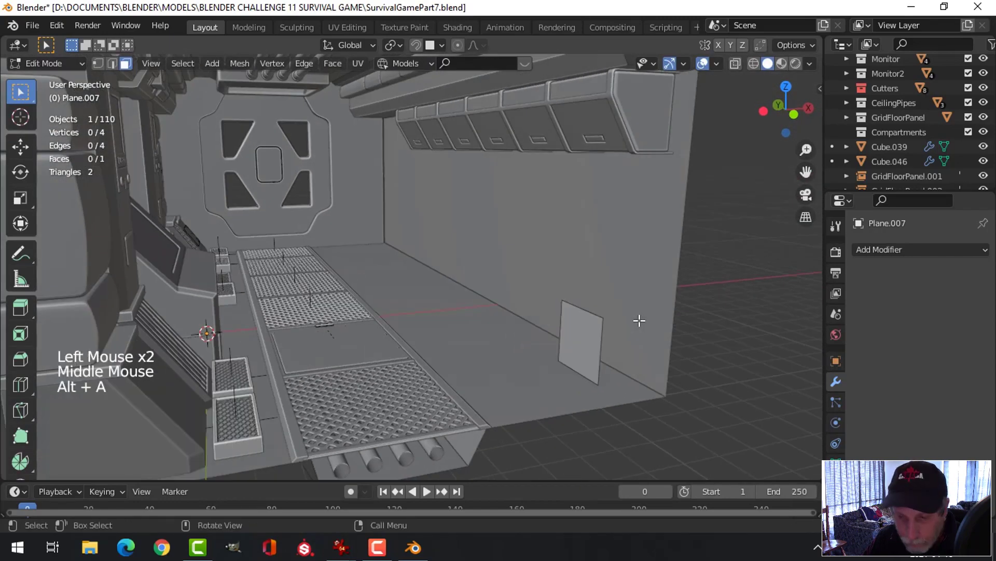
pyautogui.press('2')
pyautogui.click(590, 301)
pyautogui.moveTo(581, 268); pyautogui.dragTo(589, 156)
# - Scale the whole panel along Y to locker width and move it closer to the wall
pyautogui.press('a')
pyautogui.moveTo(590, 156); pyautogui.dragTo(518, 356, button='middle')
pyautogui.press('s')
pyautogui.press('y')
pyautogui.click(700, 290)
pyautogui.moveTo(519, 356); pyautogui.dragTo(557, 359)
pyautogui.moveTo(558, 359); pyautogui.dragTo(563, 301, button='middle')
pyautogui.scroll(-2, 577, 329)
# - Isolate the panel in local view, set its origin to its geometry and snap the 3D cursor to it
pyautogui.press('Tab')
pyautogui.press('/')
pyautogui.click(200, 64)
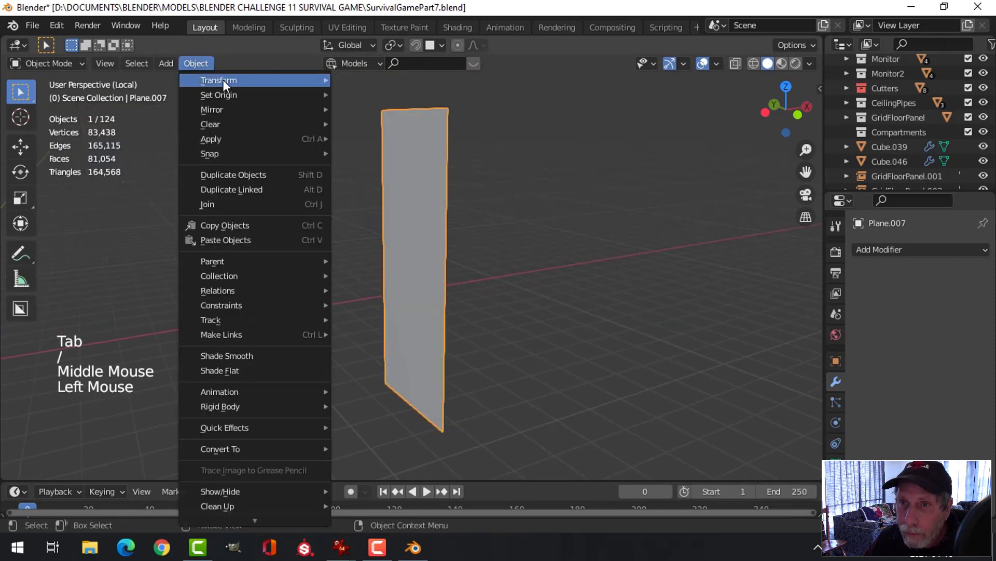
pyautogui.moveTo(220, 95)
pyautogui.click(391, 110)
pyautogui.moveTo(467, 278); pyautogui.dragTo(528, 285, button='middle')
pyautogui.hotkey('shift', 's')
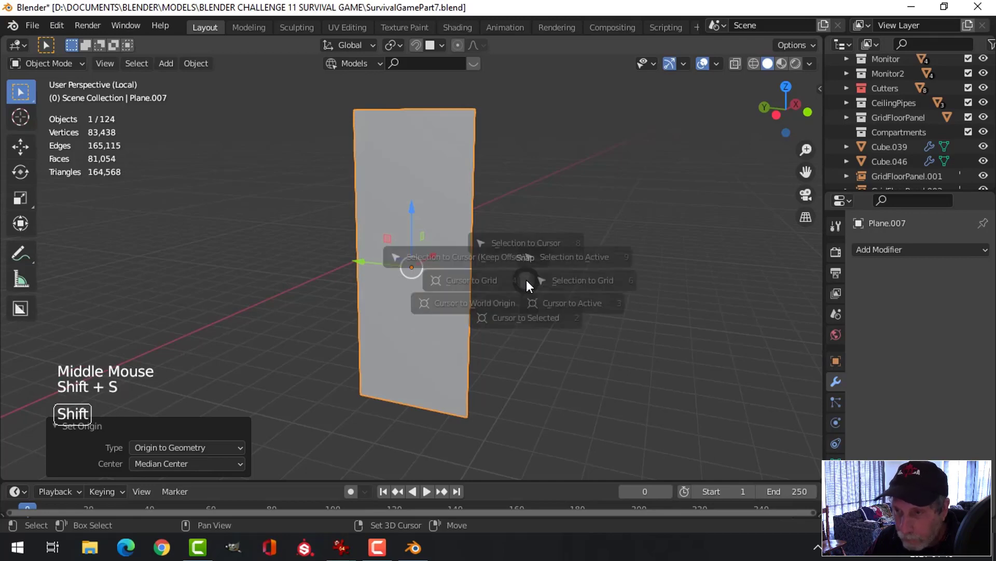
pyautogui.click(522, 369)
pyautogui.moveTo(485, 322); pyautogui.dragTo(502, 322, button='middle')
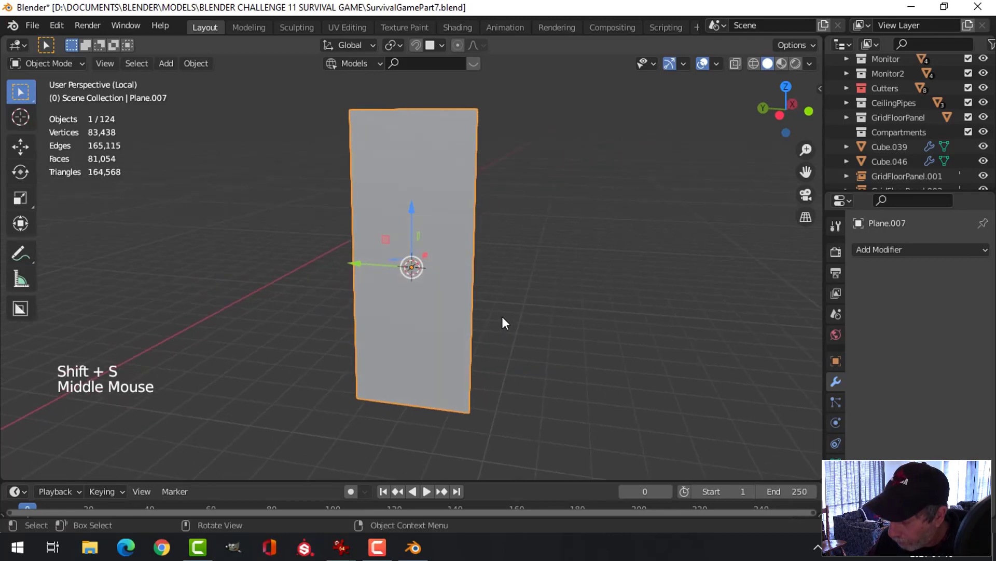
# - In left orthographic view, add a centred horizontal loop cut to the panel and bevel it 2.41 m into two edges
pyautogui.press('KP_3')
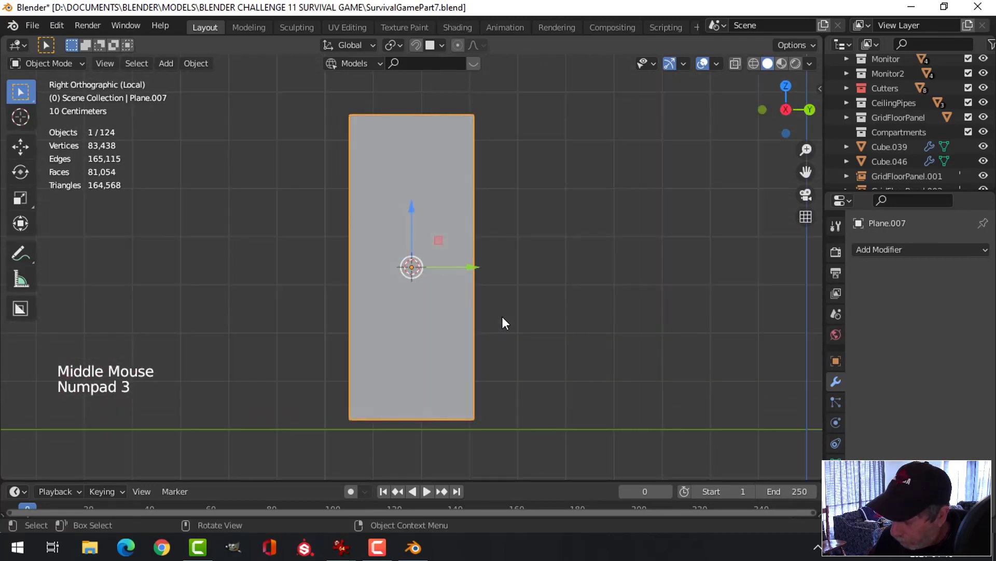
pyautogui.press('KP_1')
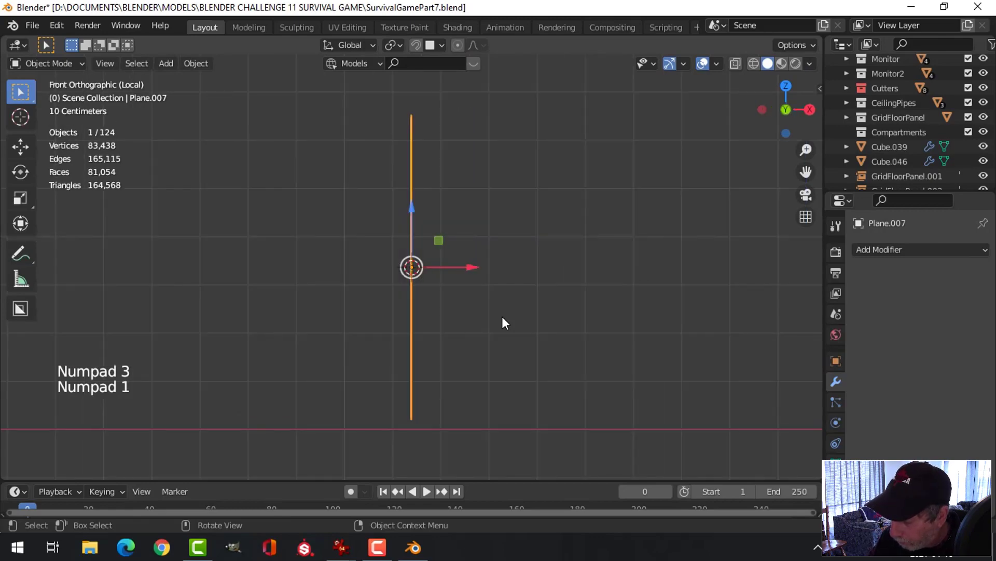
pyautogui.moveTo(502, 317); pyautogui.dragTo(570, 292, button='middle')
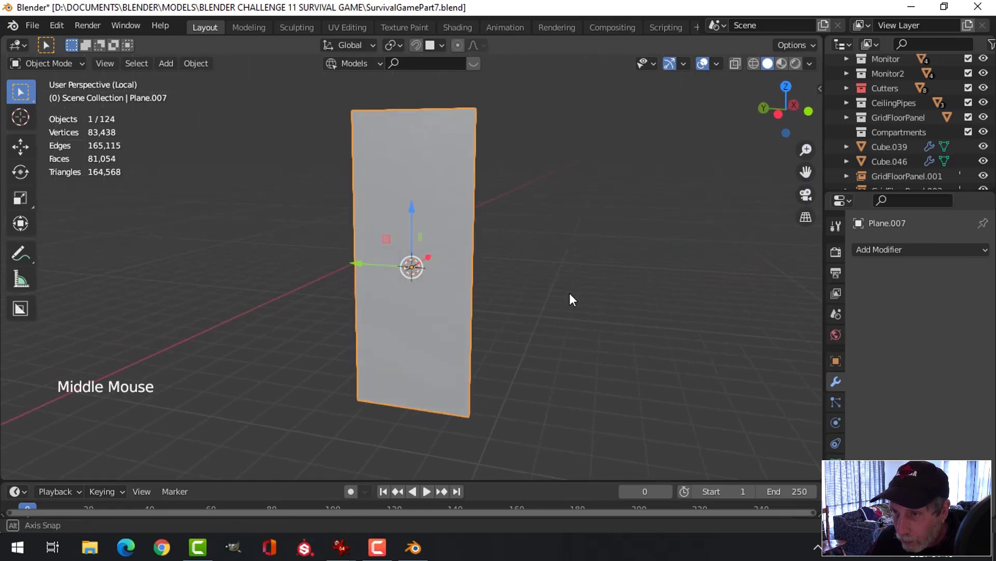
pyautogui.press('ctrl+KP_3')
pyautogui.keyDown('shift'); pyautogui.moveTo(467, 276); pyautogui.dragTo(526, 264, button='middle'); pyautogui.keyUp('shift')
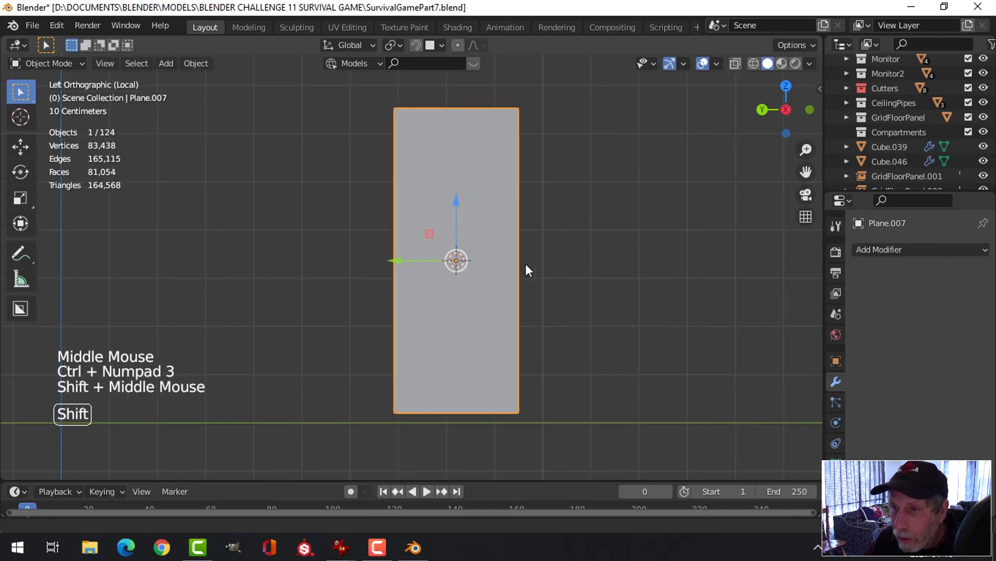
pyautogui.press('Tab')
pyautogui.hotkey('alt', 'a')
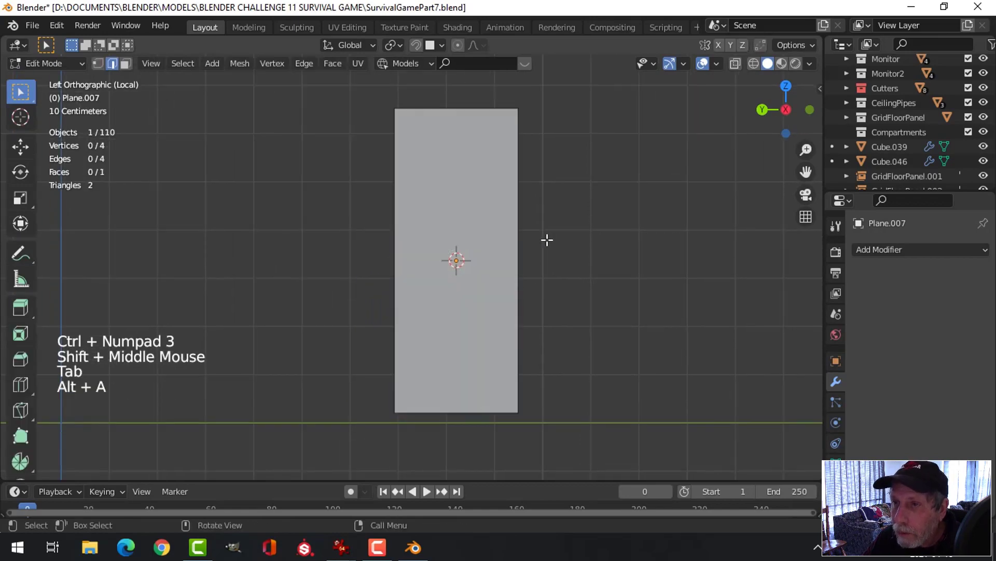
pyautogui.hotkey('ctrl', 'r')
pyautogui.click(517, 156)
pyautogui.rightClick(567, 182)
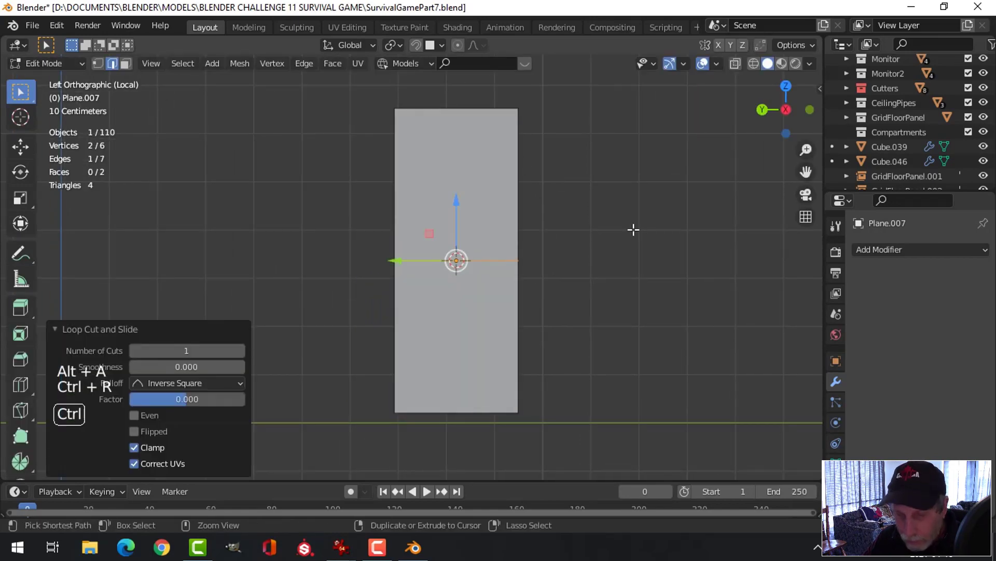
pyautogui.hotkey('ctrl', 'b')
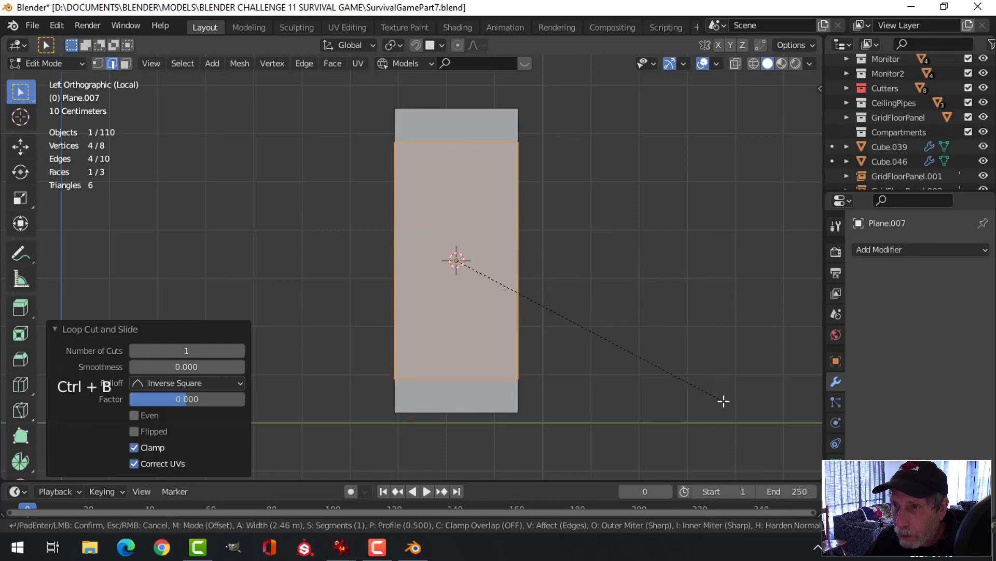
pyautogui.click(725, 393)
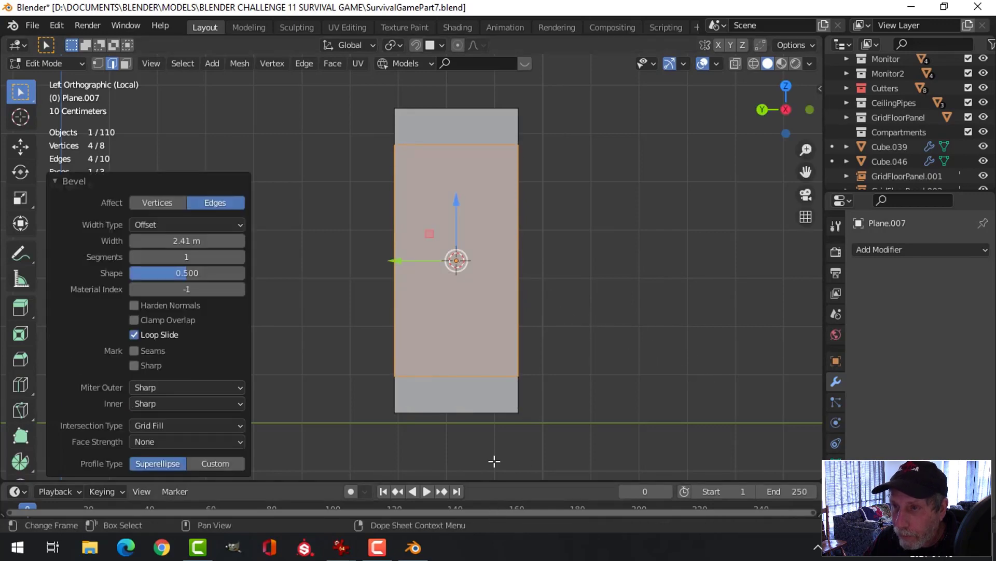
# - Add a centred vertical loop cut to the panel and bevel it 0.722 m into two edges
pyautogui.hotkey('ctrl', 'r')
pyautogui.click(458, 145)
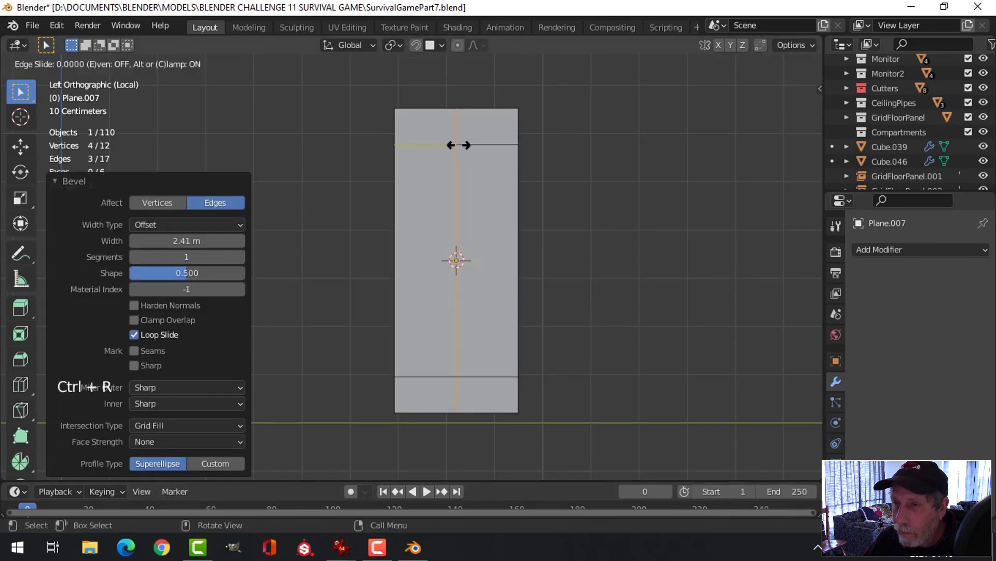
pyautogui.rightClick(606, 176)
pyautogui.hotkey('ctrl', 'b')
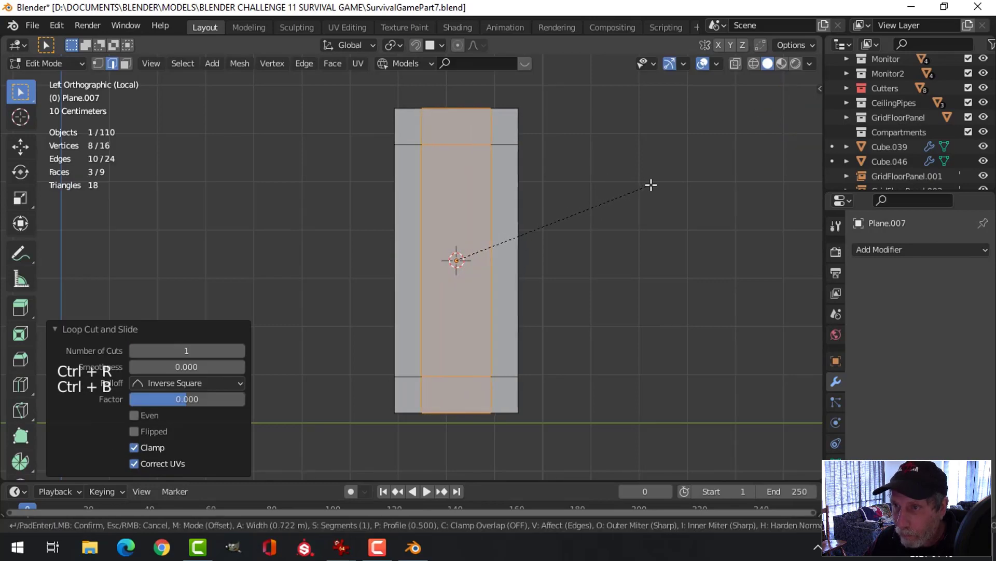
pyautogui.click(650, 185)
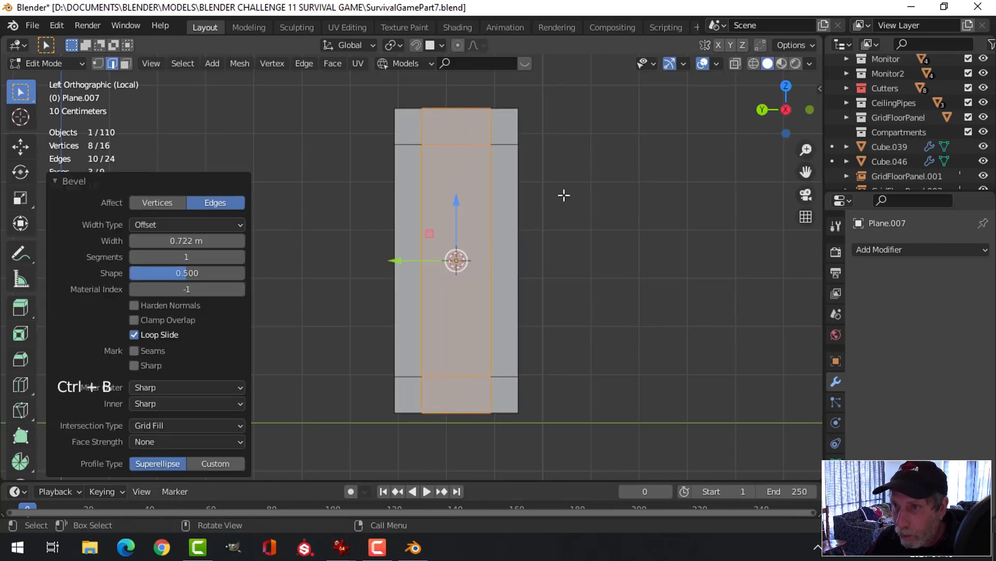
# - Add another horizontal loop cut through the panel's middle section and bevel it into two edges inside the outer horizontal pair
pyautogui.hotkey('ctrl', 'r')
pyautogui.click(516, 198)
pyautogui.rightClick(641, 218)
pyautogui.hotkey('ctrl', 'b')
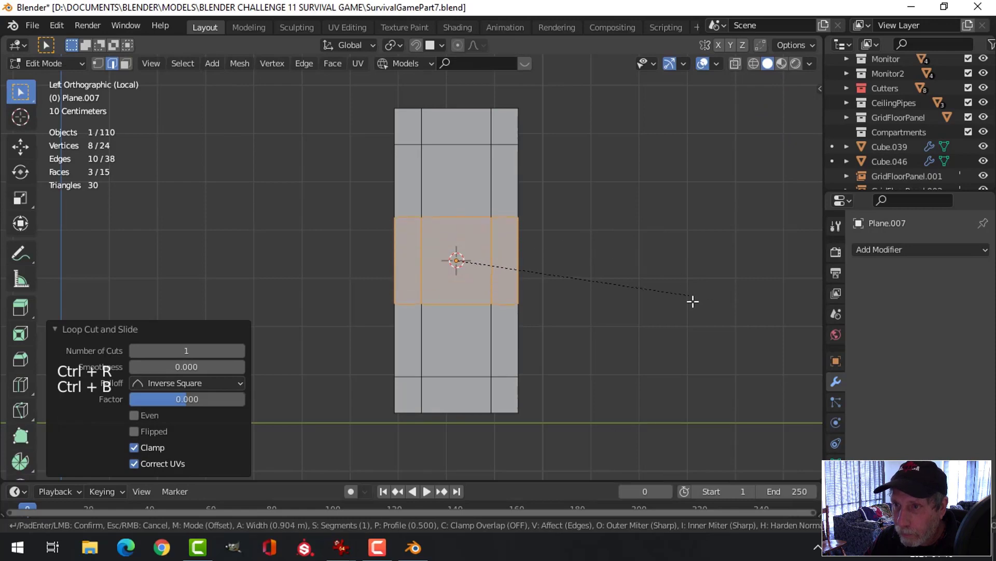
pyautogui.click(717, 347)
pyautogui.hotkey('alt', 'a')
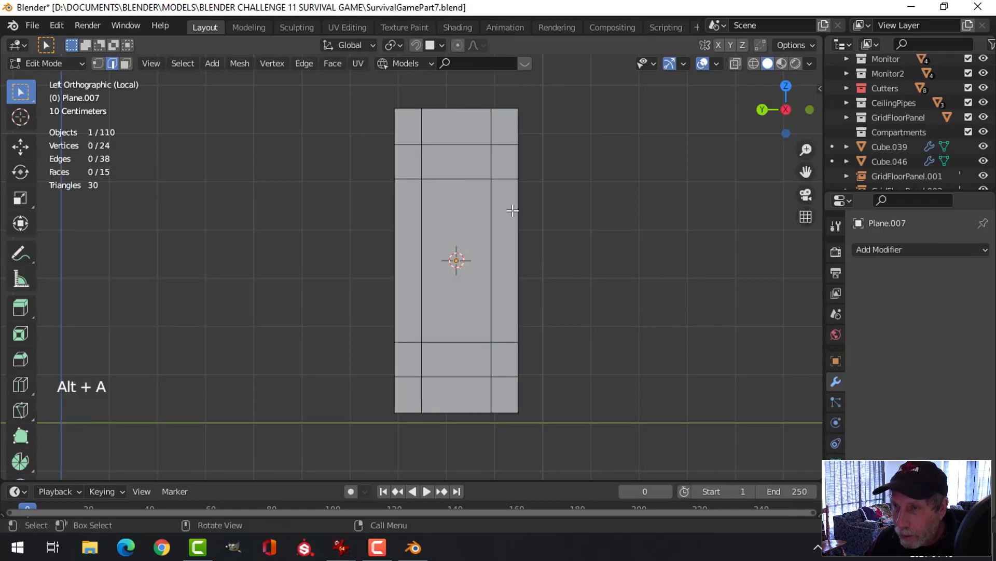
# - Select the outermost upper and lower horizontal edge loops and scale them apart along Z by 1.105
pyautogui.scroll(2, 535, 210)
pyautogui.scroll(-2, 534, 206)
pyautogui.keyDown('alt'); pyautogui.keyDown('shift'); pyautogui.click(483, 145); pyautogui.keyUp('shift'); pyautogui.keyUp('alt')
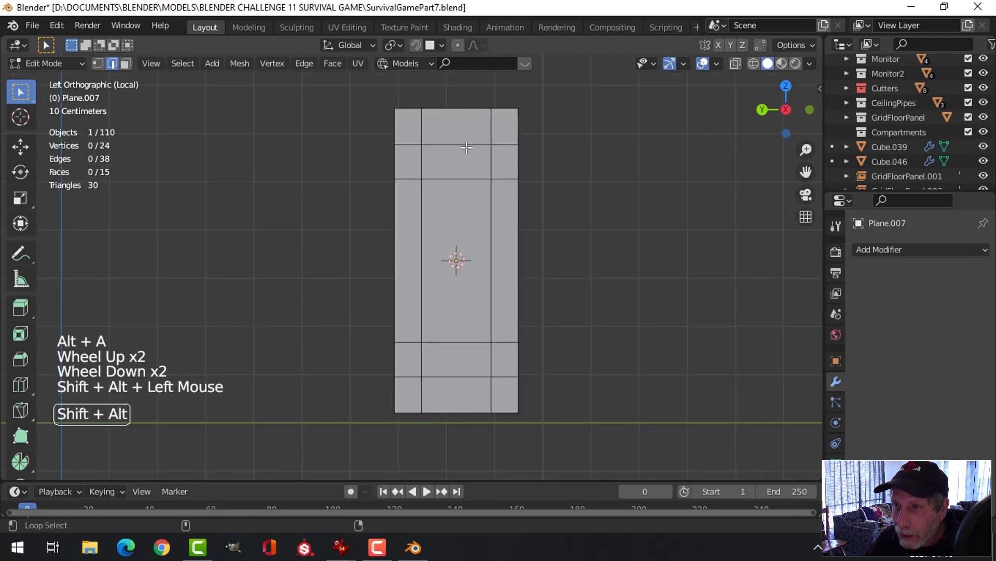
pyautogui.keyDown('alt'); pyautogui.keyDown('shift'); pyautogui.click(465, 376); pyautogui.keyUp('shift'); pyautogui.keyUp('alt')
pyautogui.press('s')
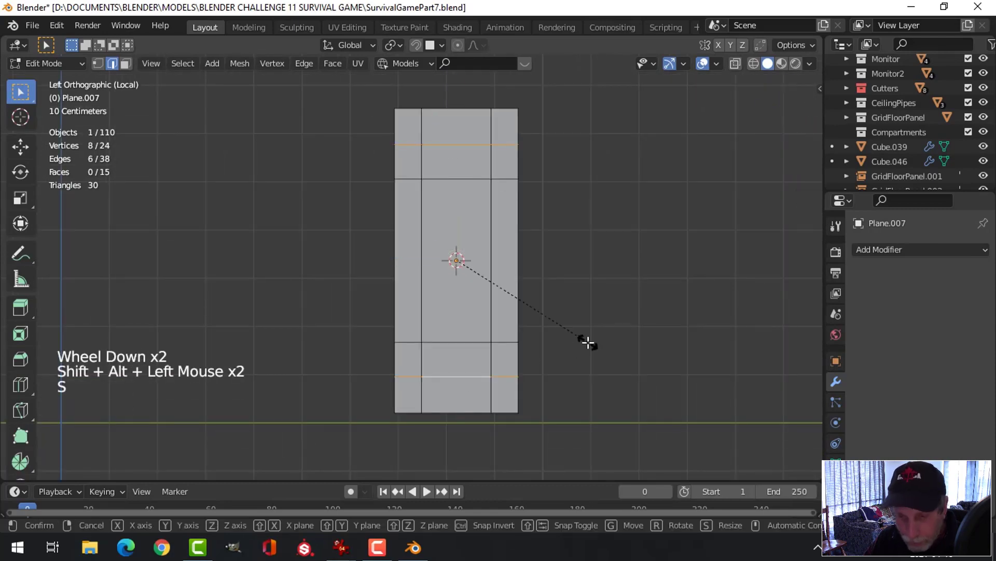
pyautogui.press('z')
pyautogui.click(608, 356)
pyautogui.scroll(2, 474, 256)
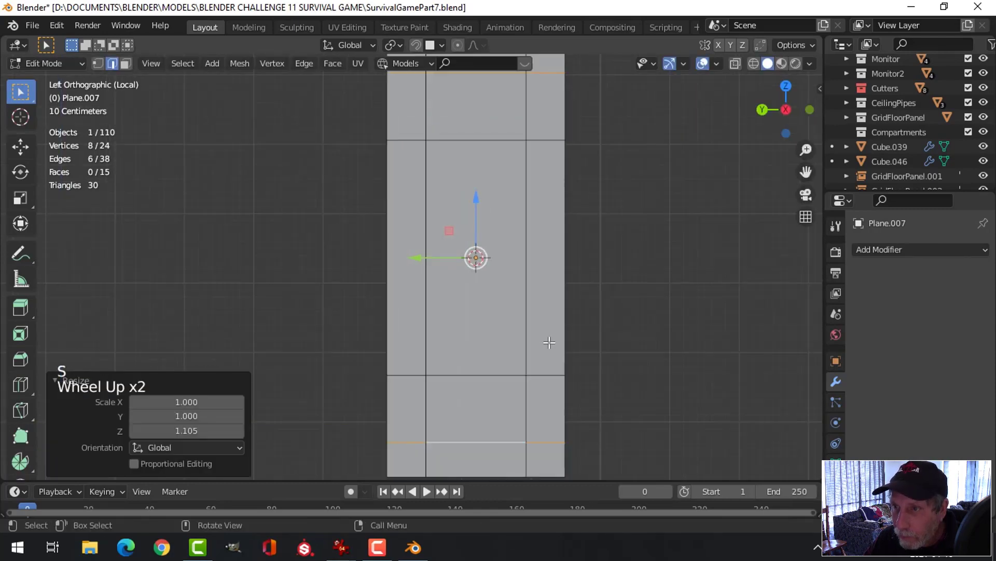
# - Add a horizontal loop cut at the panel's centre and bevel it 0.305 m to form a narrow middle band
pyautogui.hotkey('alt', 'a')
pyautogui.keyDown('shift'); pyautogui.moveTo(441, 265); pyautogui.dragTo(456, 266, button='middle'); pyautogui.keyUp('shift')
pyautogui.hotkey('ctrl', 'r')
pyautogui.click(451, 260)
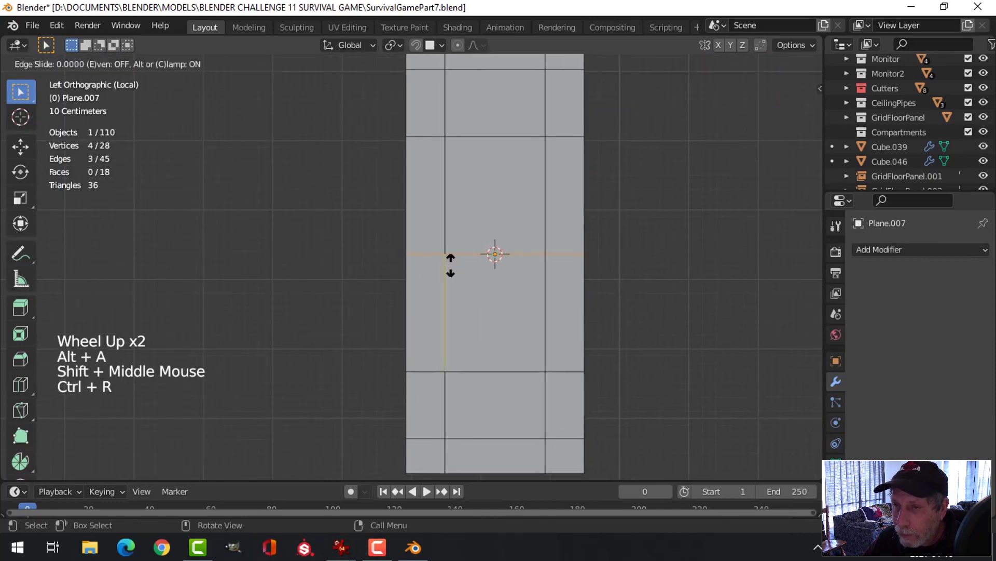
pyautogui.rightClick(452, 260)
pyautogui.hotkey('ctrl', 'b')
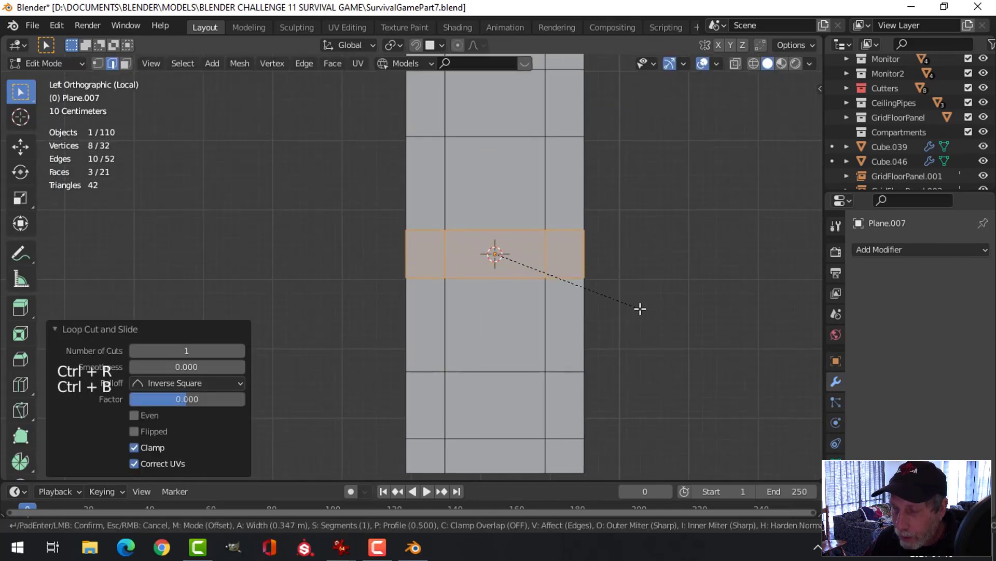
pyautogui.click(639, 303)
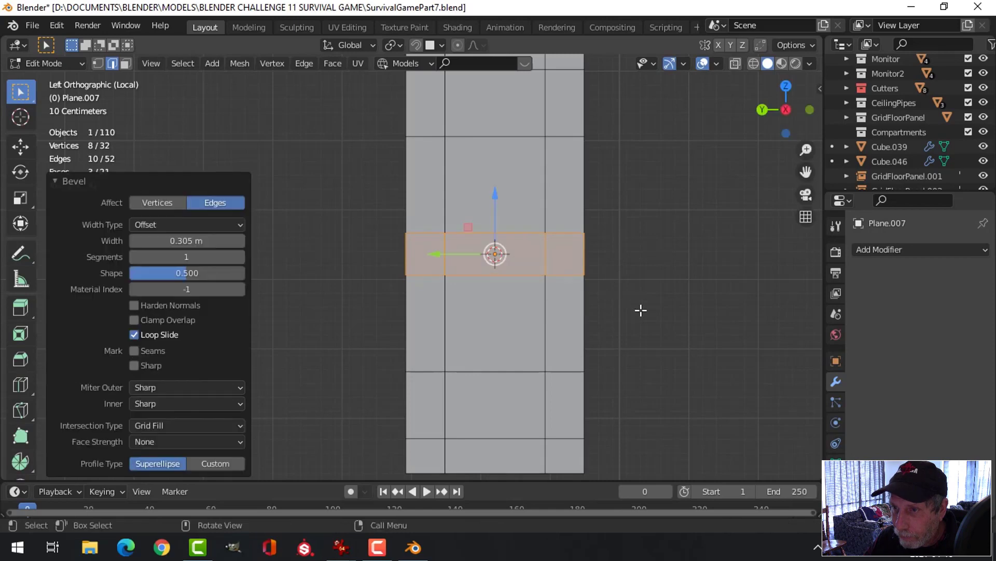
pyautogui.hotkey('alt', 'a')
# - Check the locker corridor reference image Alien-Isolation-Review-462715-9.jpg in IrfanView, and return to Blender
pyautogui.moveTo(344, 553)
pyautogui.click(519, 478)
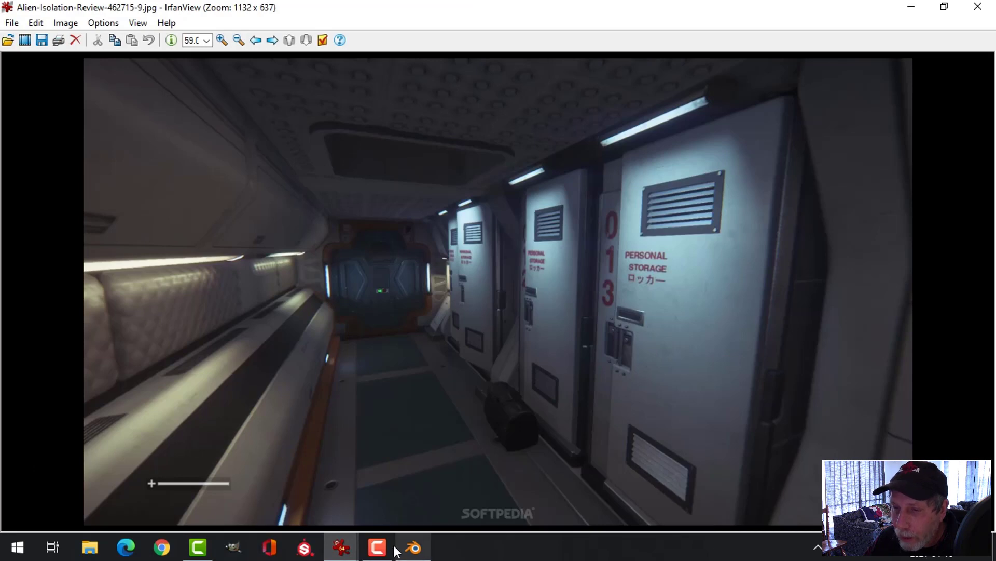
pyautogui.click(414, 549)
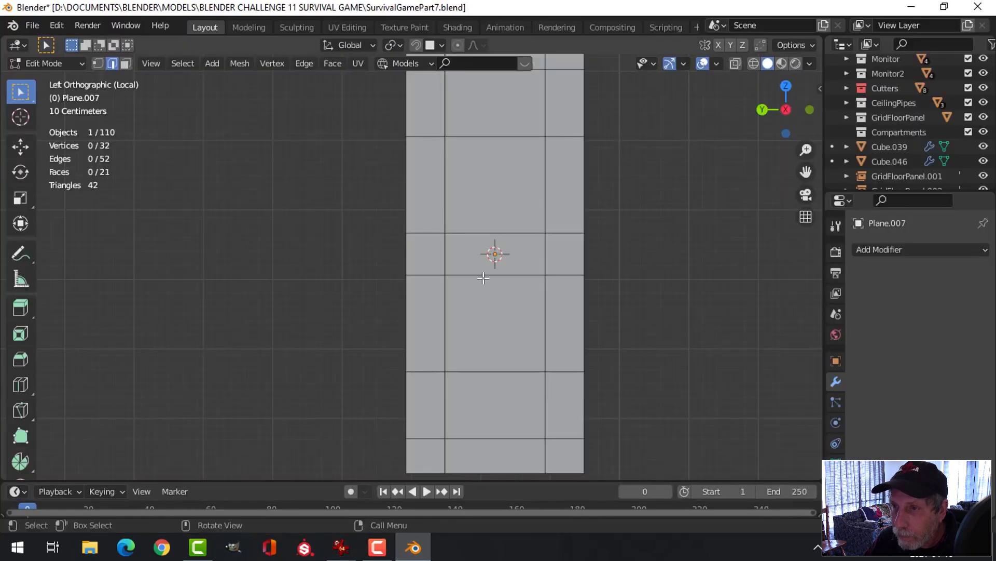
# - Delete three panel faces: the upper central window face, the lower central window face and the narrow middle face at the side edge
pyautogui.moveTo(491, 263); pyautogui.dragTo(532, 293, button='middle')
pyautogui.press('3')
pyautogui.click(414, 256)
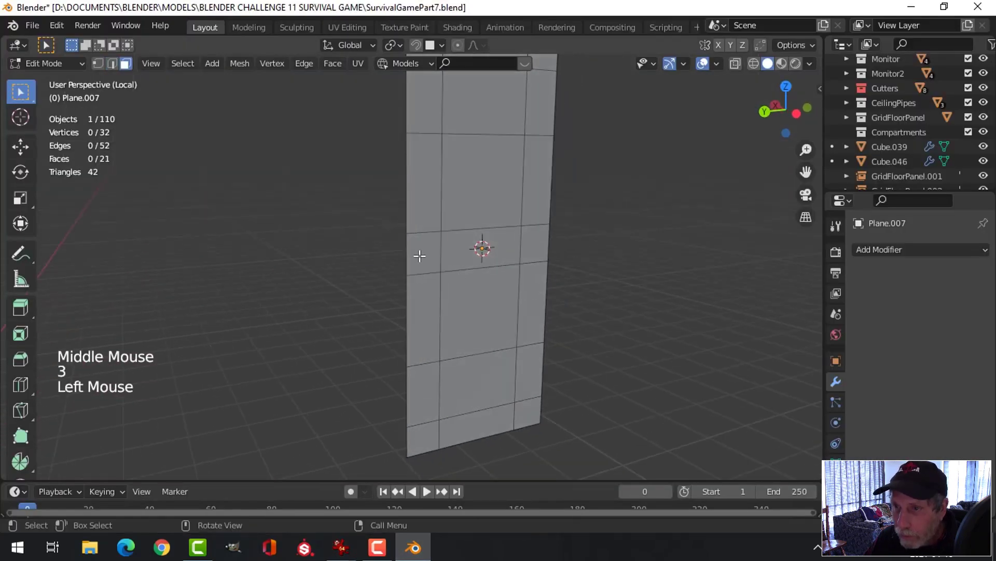
pyautogui.keyDown('shift'); pyautogui.click(474, 358); pyautogui.keyUp('shift')
pyautogui.keyDown('shift'); pyautogui.click(494, 118); pyautogui.keyUp('shift')
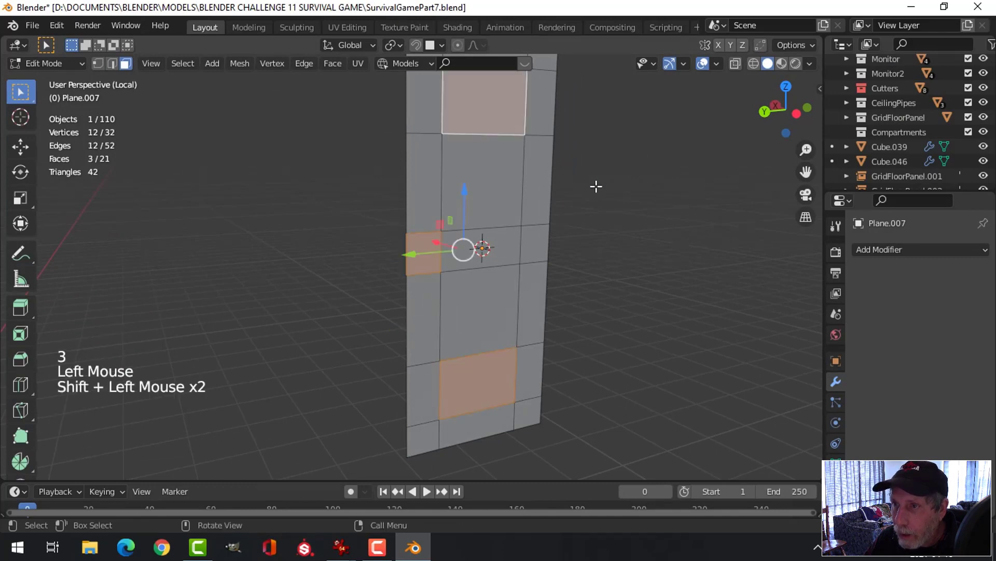
pyautogui.scroll(-1, 596, 184)
pyautogui.press('x')
pyautogui.click(596, 187)
# - Extrude all of the panel's faces slightly to give the door thickness, and return to Object Mode
pyautogui.moveTo(629, 207); pyautogui.dragTo(585, 256, button='middle')
pyautogui.press('a')
pyautogui.scroll(2, 567, 229)
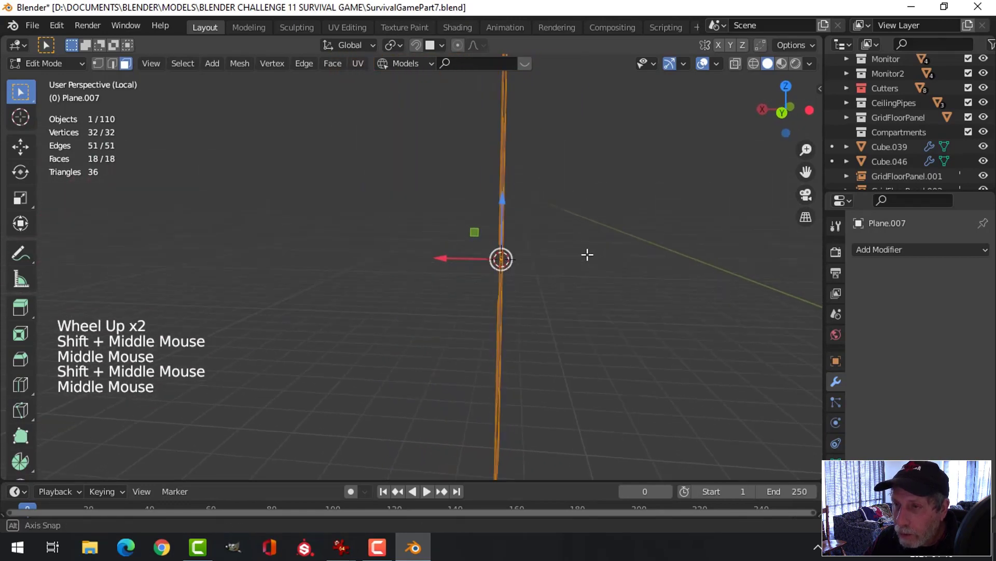
pyautogui.press('e')
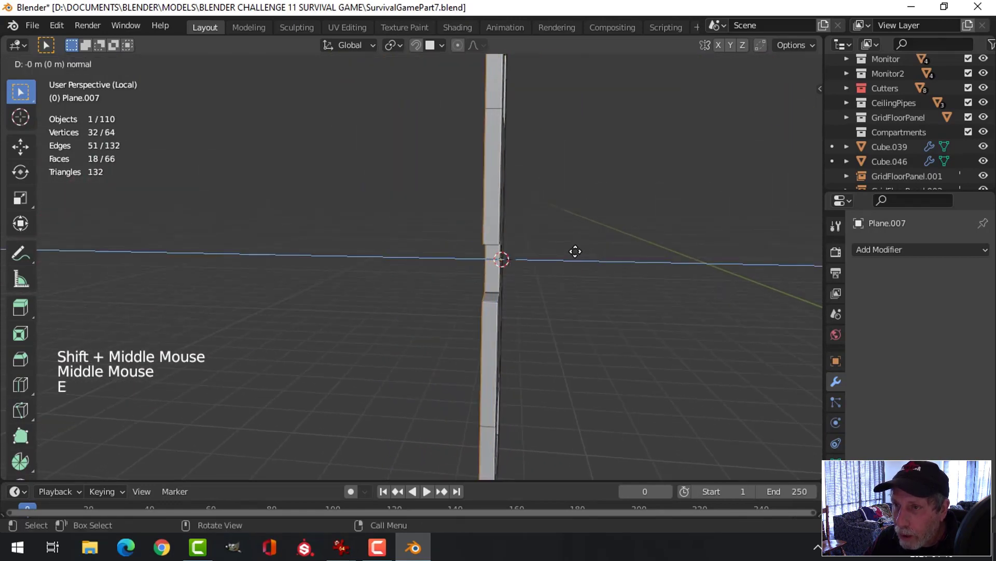
pyautogui.click(576, 251)
pyautogui.moveTo(623, 249); pyautogui.dragTo(520, 256, button='middle')
pyautogui.press('Tab')
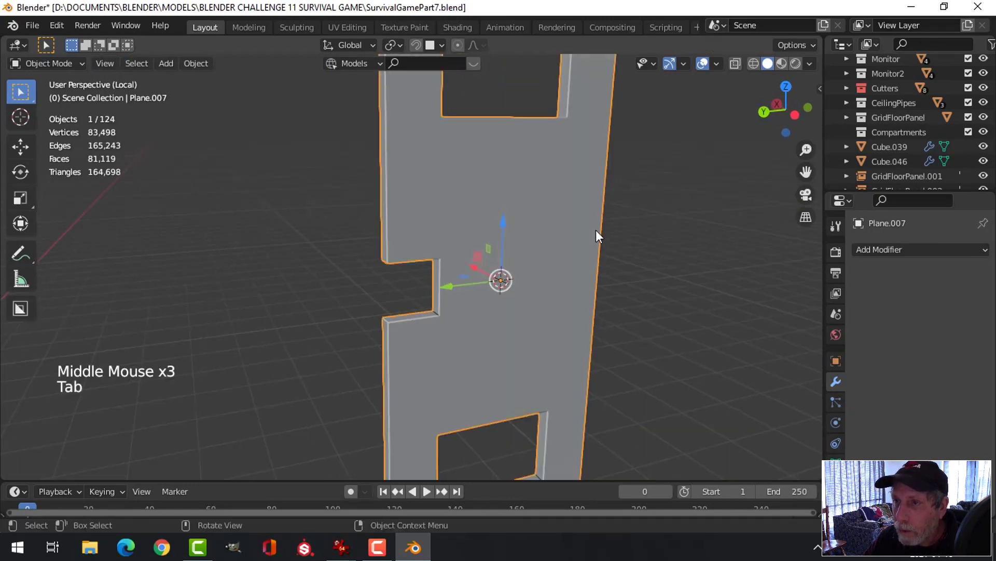
# - Add a Bevel modifier to the door panel with 3 segments and an amount of 0.02 m
pyautogui.hotkey('alt', 'a')
pyautogui.scroll(-3, 603, 232)
pyautogui.moveTo(602, 232); pyautogui.dragTo(504, 247, button='middle')
pyautogui.click(486, 253)
pyautogui.click(873, 249)
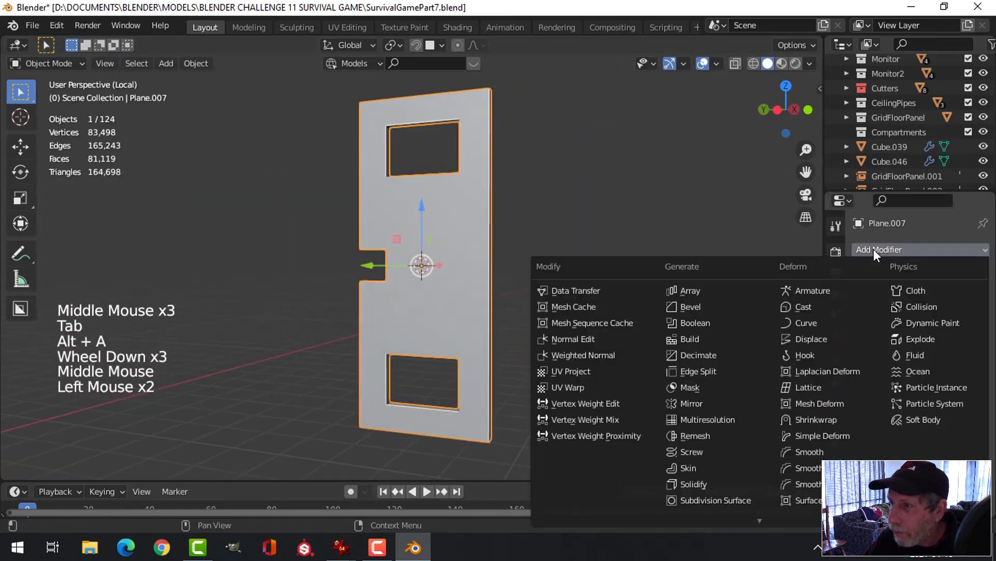
pyautogui.click(727, 306)
pyautogui.scroll(2, 686, 298)
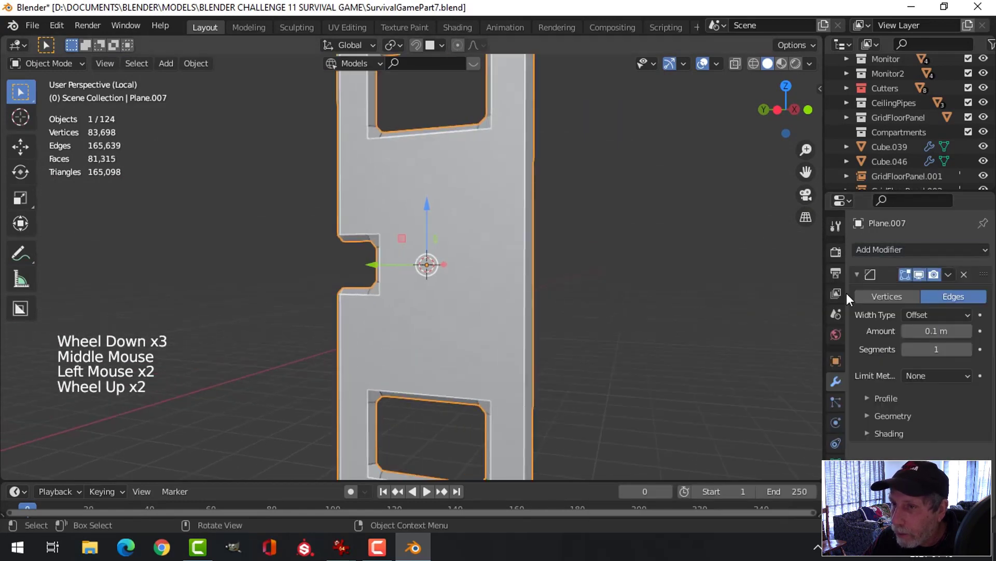
pyautogui.click(967, 349)
pyautogui.click(967, 349)
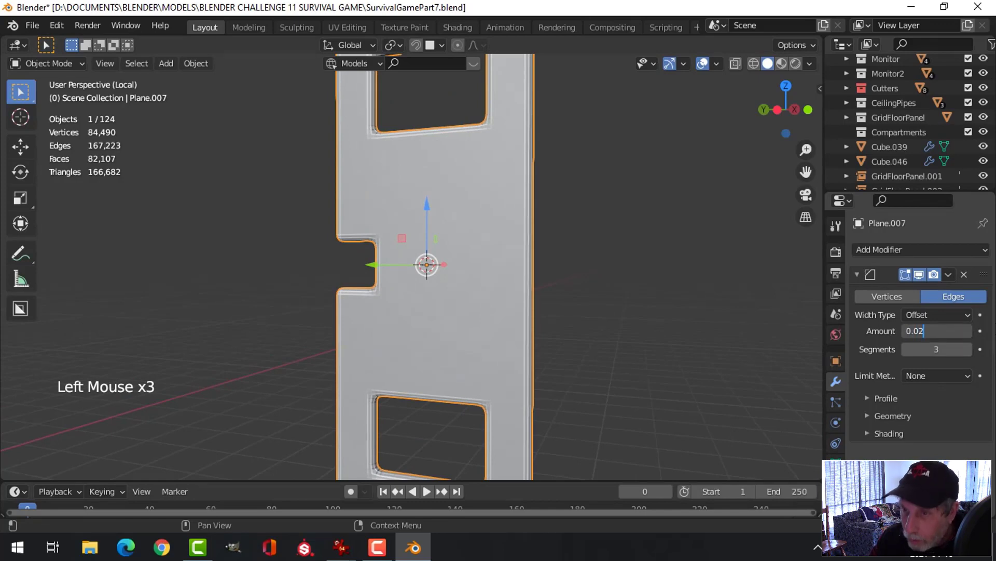
pyautogui.write('0.02')
pyautogui.press('Return')
pyautogui.scroll(-2, 490, 247)
pyautogui.moveTo(490, 248); pyautogui.dragTo(545, 286, button='middle')
pyautogui.scroll(3, 534, 285)
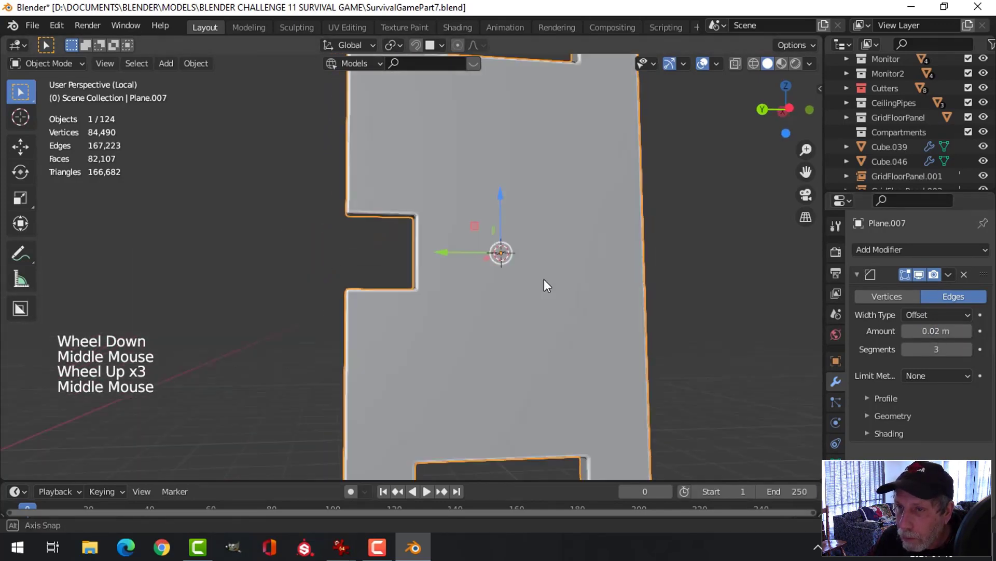
# - Select the inner face loop of the door's upper window opening and snap the 3D cursor to its centre
pyautogui.hotkey('alt', 'a')
pyautogui.moveTo(573, 235); pyautogui.dragTo(549, 282, button='middle')
pyautogui.scroll(-2, 533, 253)
pyautogui.scroll(-2, 516, 271)
pyautogui.scroll(3, 521, 225)
pyautogui.keyDown('shift'); pyautogui.moveTo(521, 225); pyautogui.dragTo(468, 294, button='middle'); pyautogui.keyUp('shift')
pyautogui.scroll(1, 475, 307)
pyautogui.click(455, 240)
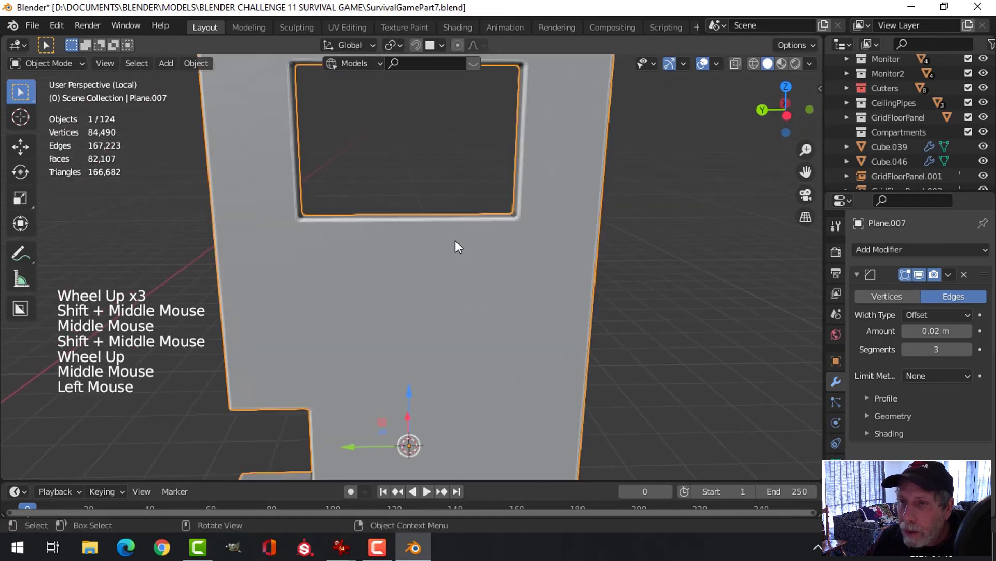
pyautogui.press('Tab')
pyautogui.moveTo(456, 240); pyautogui.dragTo(423, 238, button='middle')
pyautogui.hotkey('alt', 'a')
pyautogui.press('3')
pyautogui.keyDown('alt'); pyautogui.keyDown('shift'); pyautogui.click(274, 247); pyautogui.keyUp('shift'); pyautogui.keyUp('alt')
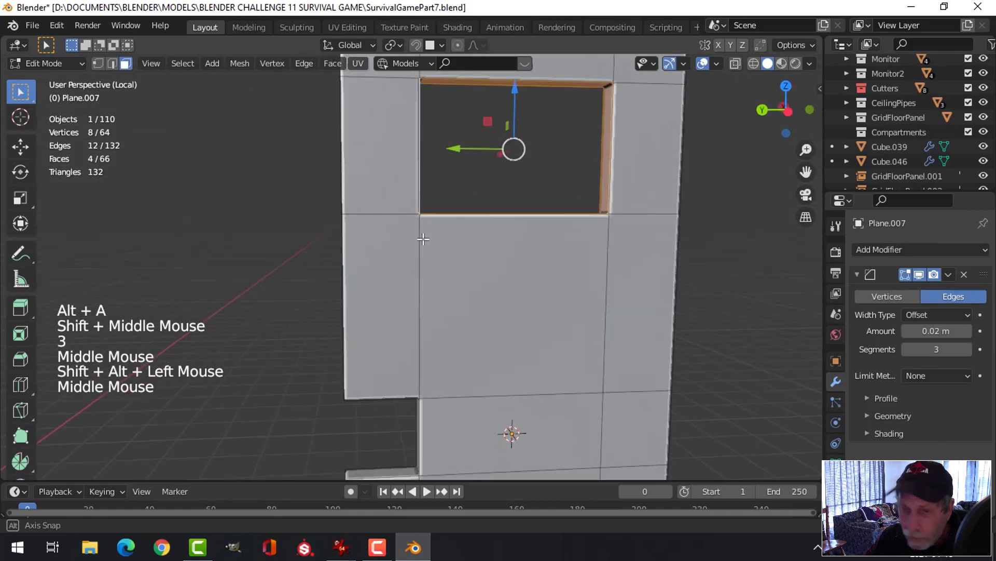
pyautogui.hotkey('shift', 's')
pyautogui.click(422, 322)
pyautogui.press('Tab')
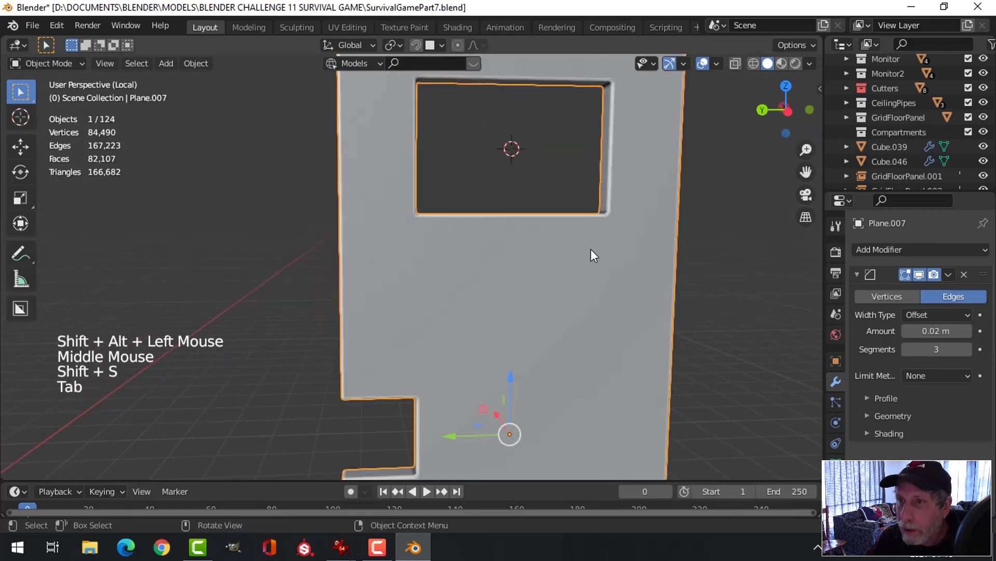
# - Add a plane at the 3D cursor and rotate its mesh 90° about Y to stand parallel to the door
pyautogui.moveTo(591, 248); pyautogui.dragTo(552, 260, button='middle')
pyautogui.scroll(-2, 519, 269)
pyautogui.hotkey('alt', 'a')
pyautogui.moveTo(465, 283); pyautogui.dragTo(489, 272, button='middle')
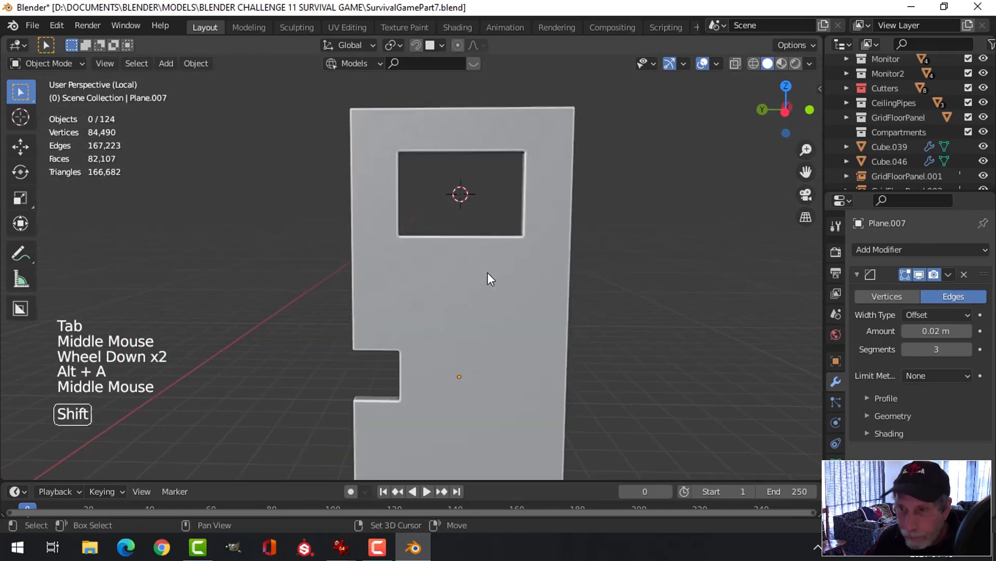
pyautogui.hotkey('shift', 'a')
pyautogui.moveTo(491, 213)
pyautogui.click(542, 215)
pyautogui.moveTo(521, 233); pyautogui.dragTo(507, 254, button='middle')
pyautogui.press('Tab')
pyautogui.write('ry90')
pyautogui.press('Return')
# - Move the new plane along X out in front of the upper window and scale it by 0.734
pyautogui.moveTo(469, 219); pyautogui.dragTo(498, 228)
pyautogui.moveTo(499, 228); pyautogui.dragTo(631, 214, button='middle')
pyautogui.press('s')
pyautogui.click(596, 229)
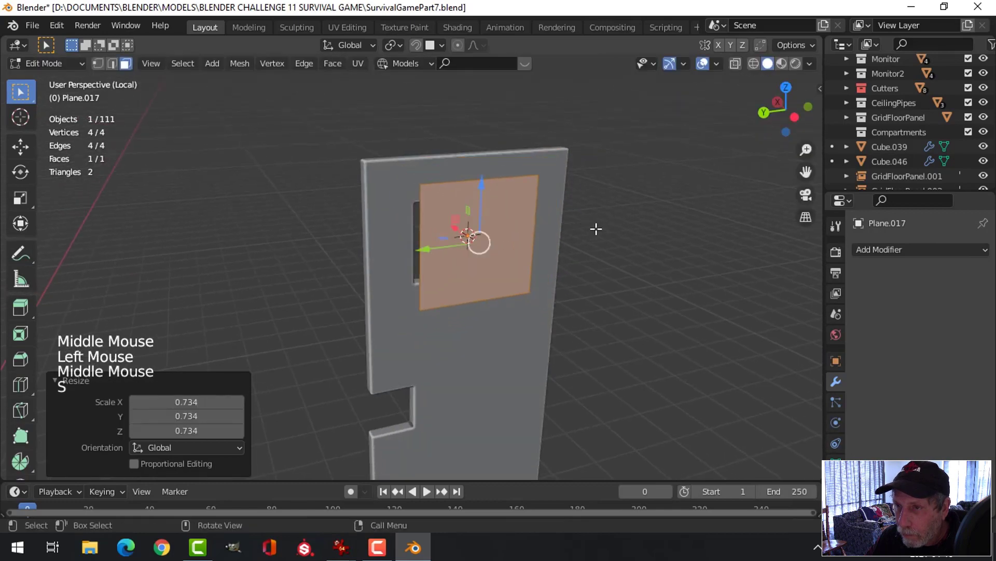
# - Fit the plane slightly beyond the window opening by scaling Z by 0.796 and 0.921, and Y by 1.042
pyautogui.press('ctrl+KP_3')
pyautogui.scroll(2, 596, 238)
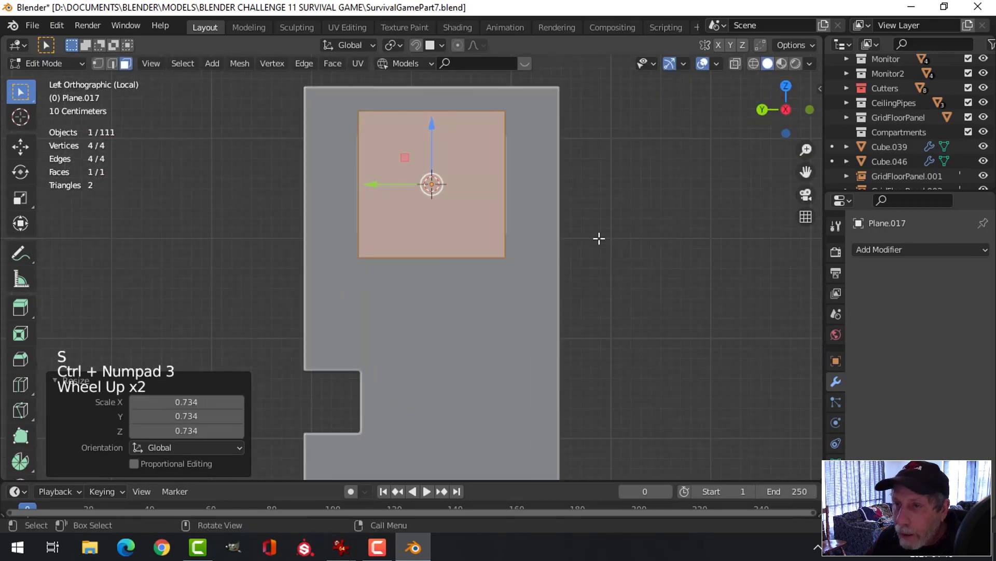
pyautogui.keyDown('shift'); pyautogui.moveTo(597, 238); pyautogui.dragTo(594, 281, button='middle'); pyautogui.keyUp('shift')
pyautogui.press('s')
pyautogui.press('z')
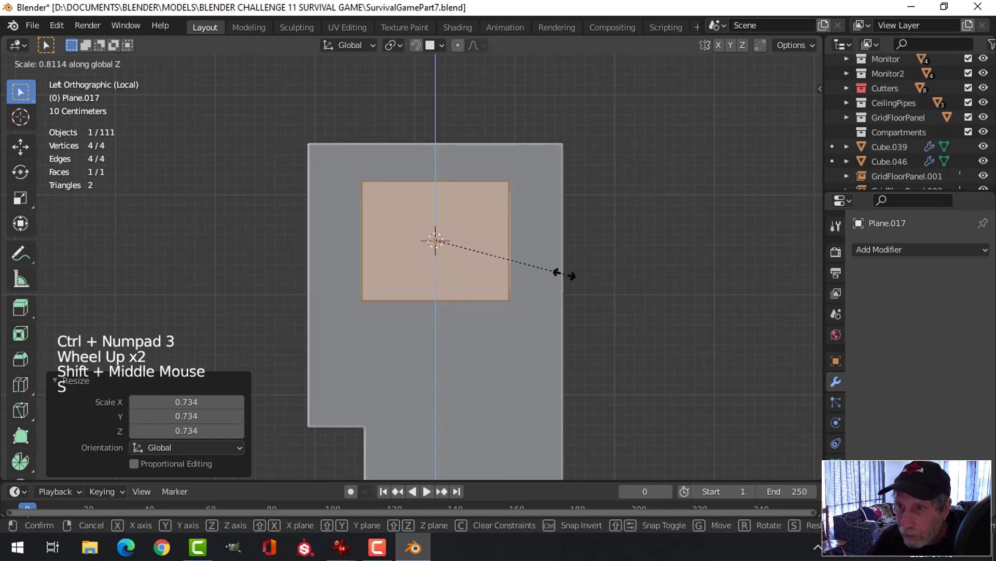
pyautogui.click(563, 275)
pyautogui.press('z')
pyautogui.click(445, 272)
pyautogui.scroll(1, 579, 257)
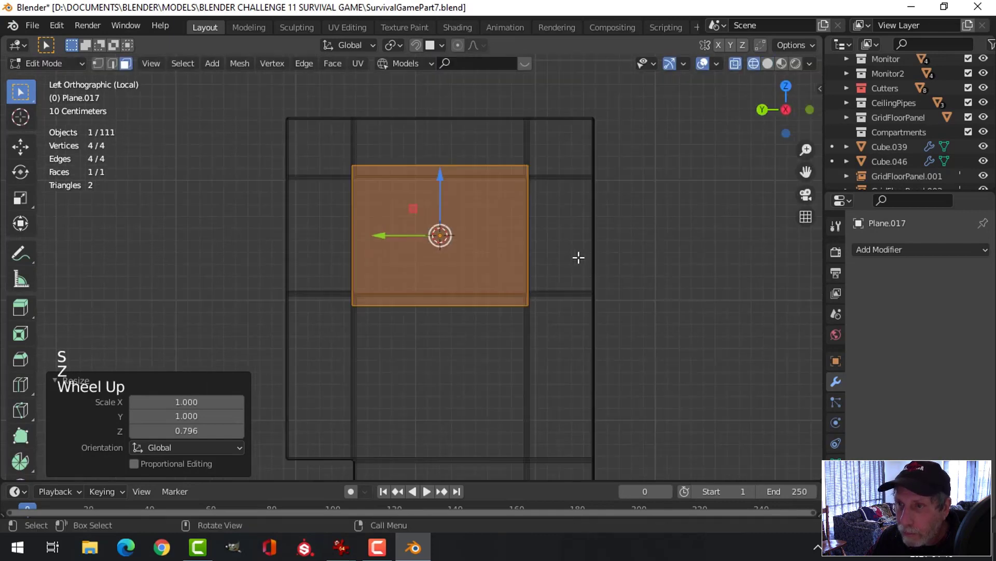
pyautogui.press('s')
pyautogui.press('z')
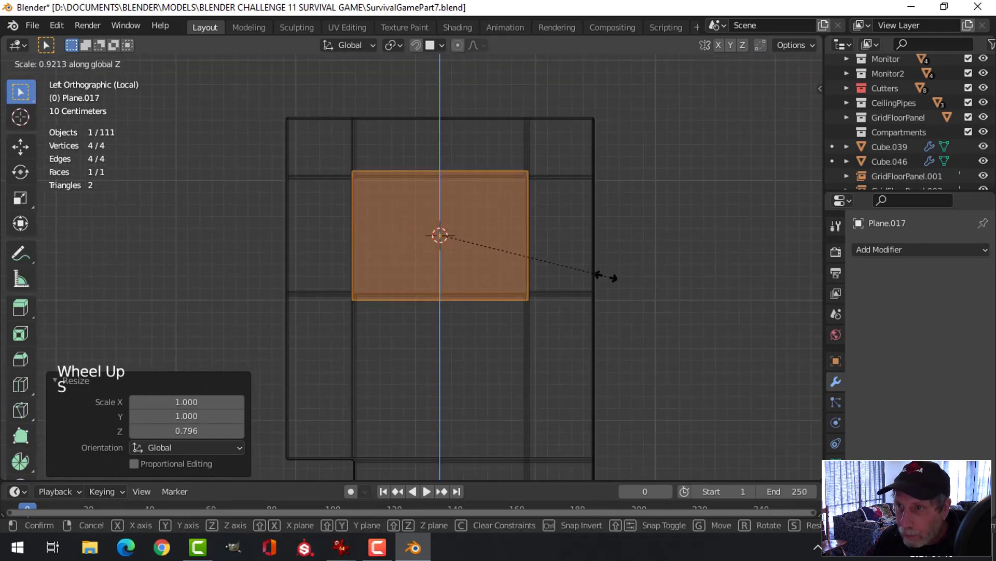
pyautogui.click(608, 275)
pyautogui.press('s')
pyautogui.press('y')
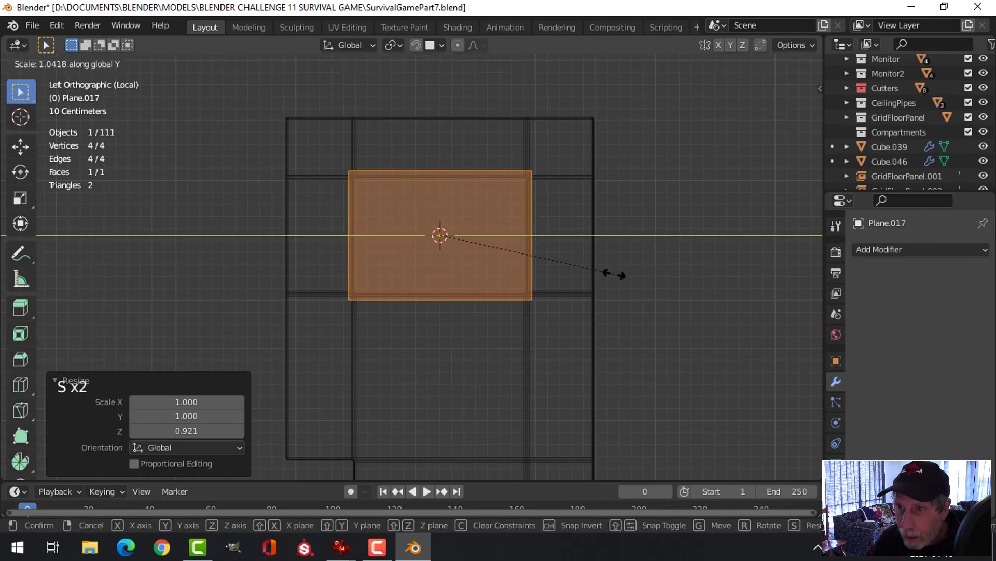
pyautogui.click(570, 263)
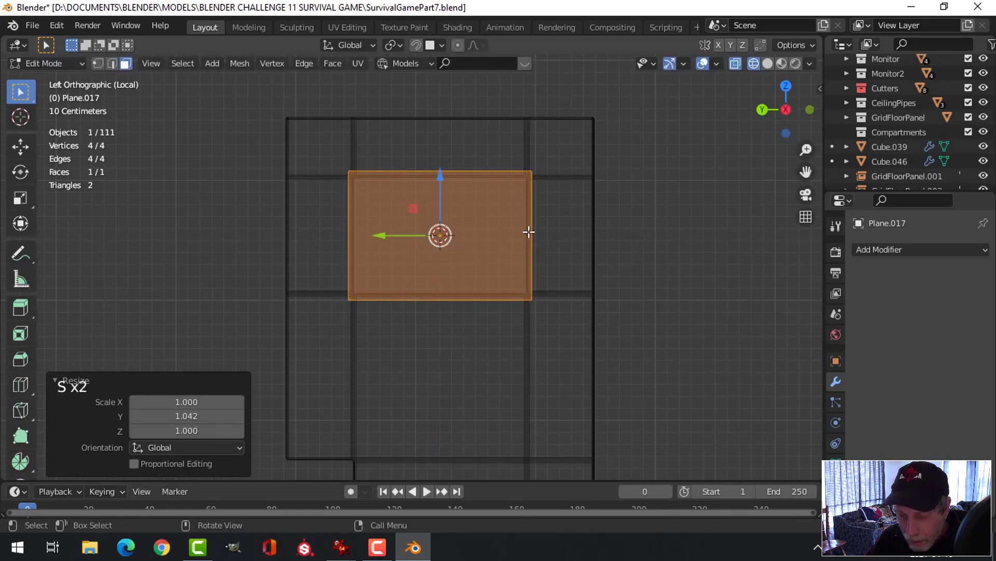
# - Inset the plane by a narrow border and delete its central face to leave a rectangular window frame
pyautogui.press('i')
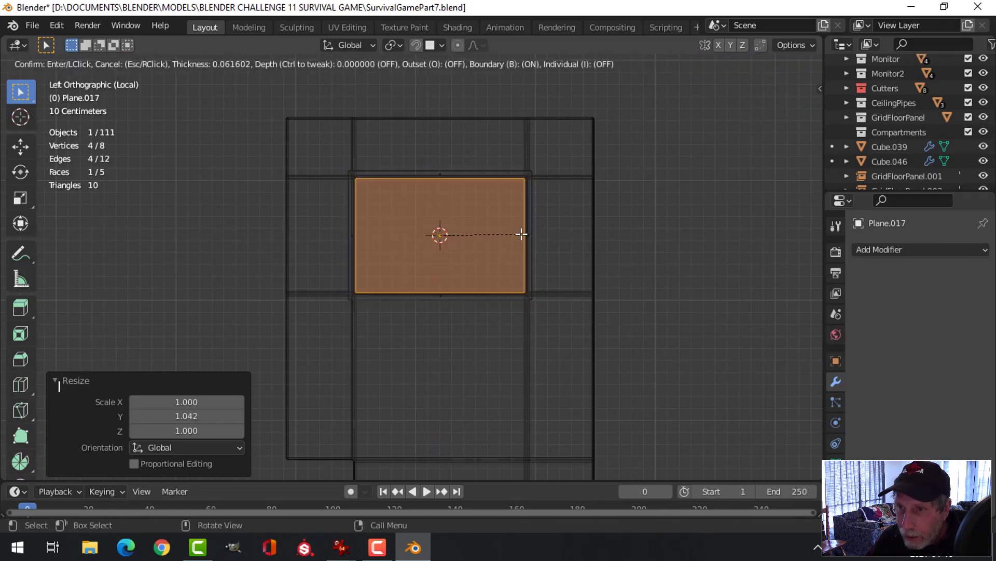
pyautogui.click(519, 234)
pyautogui.press('a')
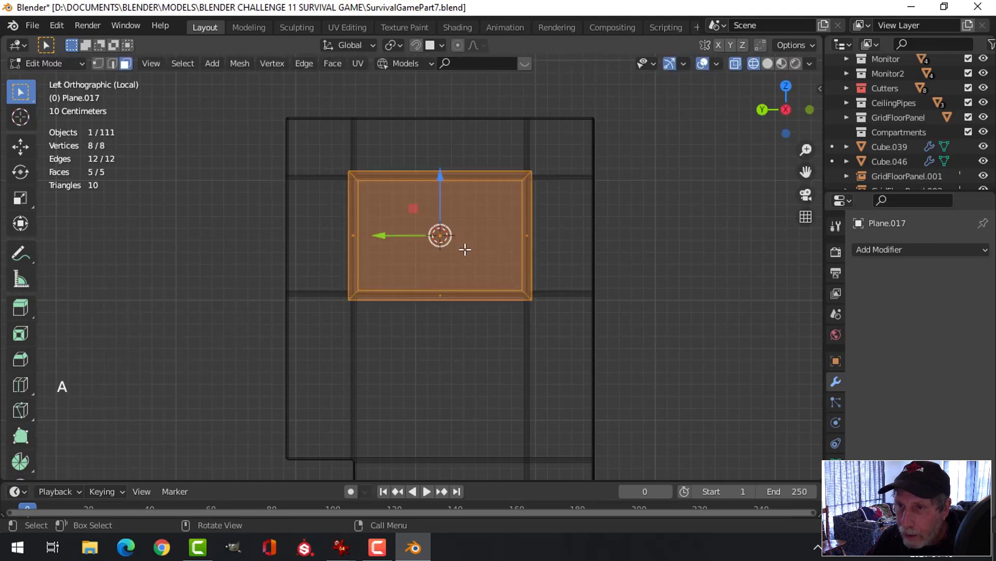
pyautogui.moveTo(467, 249); pyautogui.dragTo(573, 288, button='middle')
pyautogui.hotkey('alt', 'a')
pyautogui.click(643, 248)
pyautogui.press('x')
pyautogui.click(641, 247)
# - Move the whole window frame 0.1321 m along X towards the door
pyautogui.press('a')
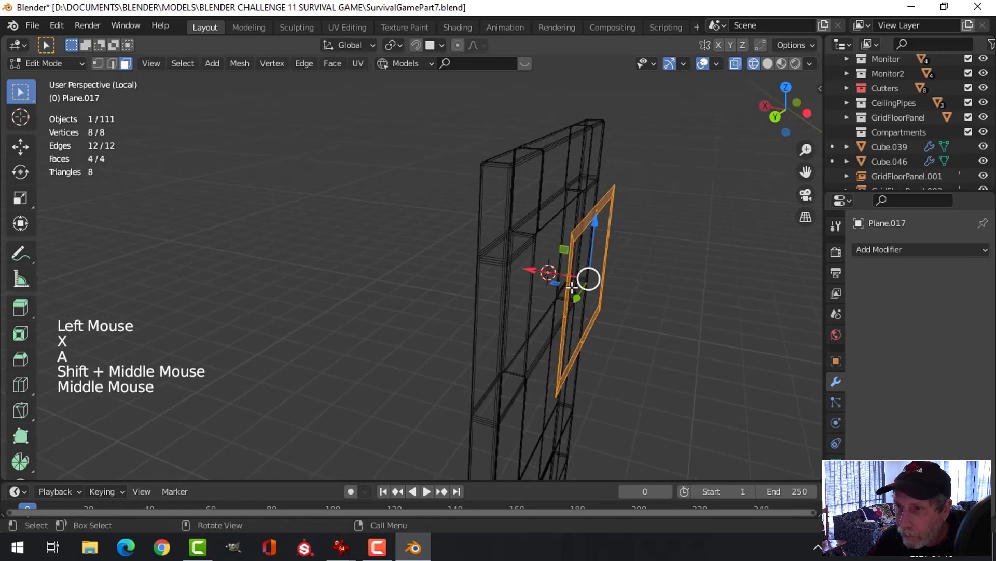
pyautogui.moveTo(535, 271); pyautogui.dragTo(514, 267)
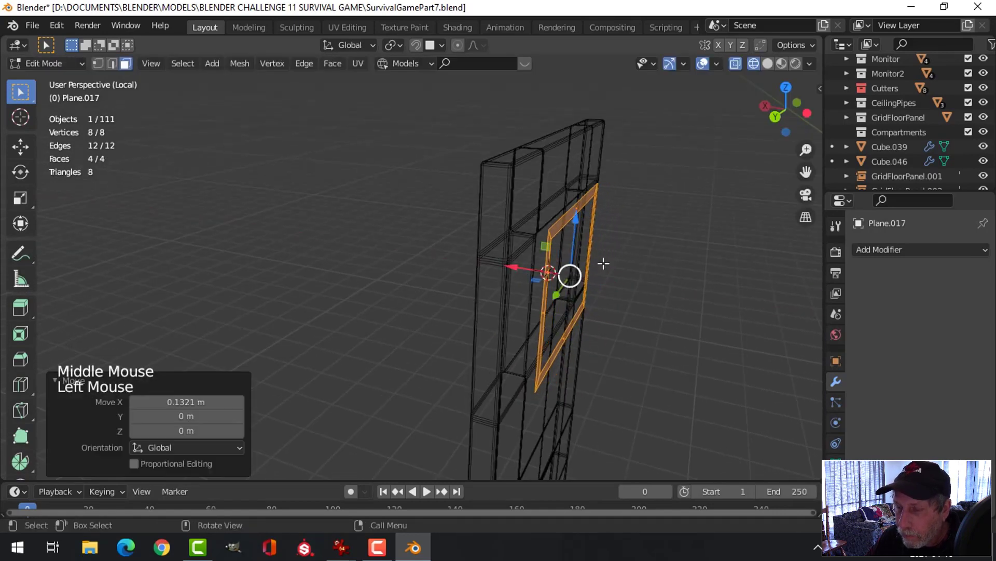
pyautogui.keyDown('shift'); pyautogui.moveTo(602, 262); pyautogui.dragTo(560, 263, button='middle'); pyautogui.keyUp('shift')
pyautogui.moveTo(561, 262); pyautogui.dragTo(590, 271, button='middle')
# - Extrude the window frame along X into the opening and shift the whole frame slightly along X
pyautogui.press('e')
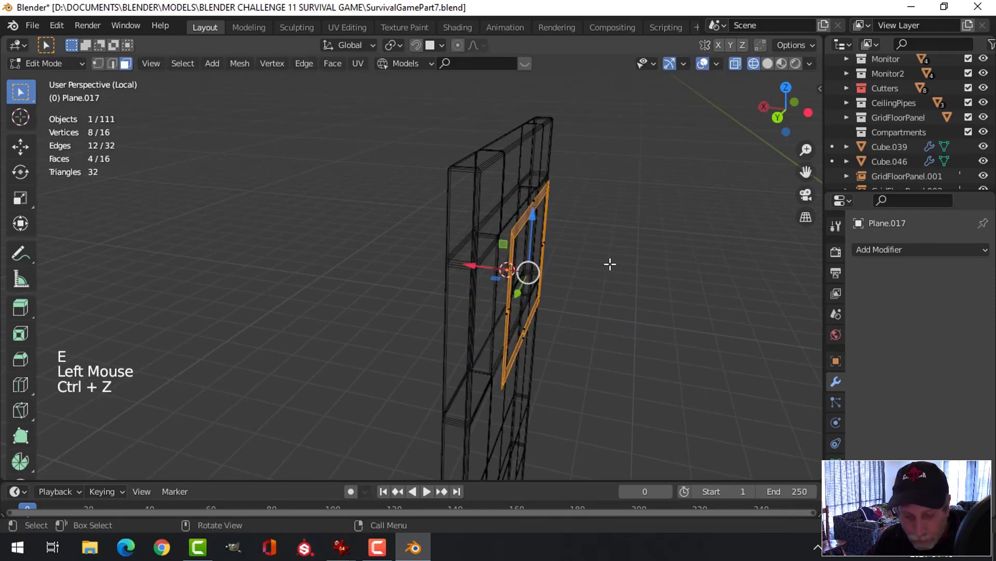
pyautogui.press('z')
pyautogui.moveTo(696, 263)
pyautogui.mouseDown(button='middle')
pyautogui.moveTo(607, 258)
pyautogui.moveTo(480, 274)
pyautogui.mouseUp(button='middle')
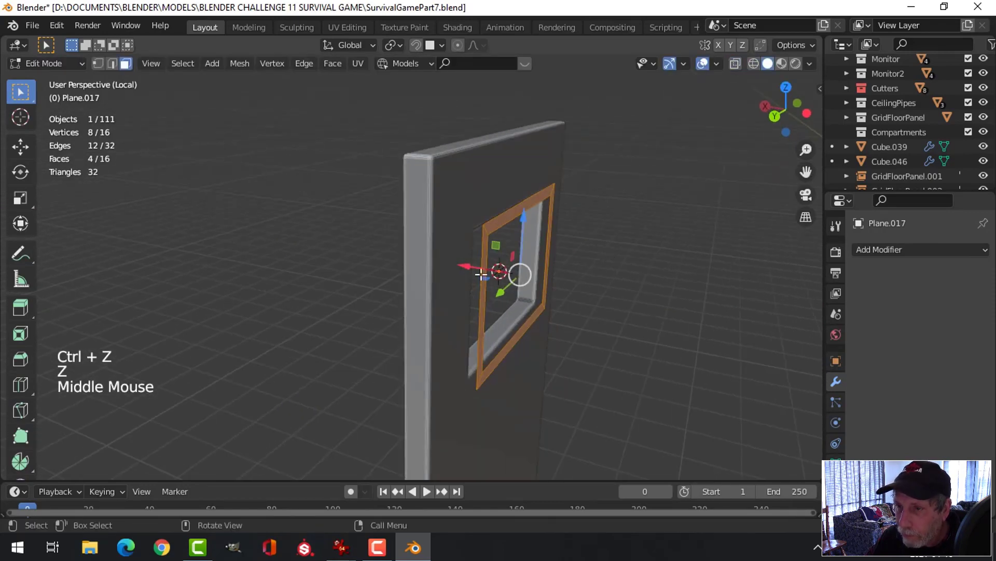
pyautogui.moveTo(481, 275); pyautogui.dragTo(444, 262)
pyautogui.moveTo(444, 262); pyautogui.dragTo(586, 275, button='middle')
pyautogui.press('a')
pyautogui.moveTo(472, 266); pyautogui.dragTo(463, 266)
pyautogui.moveTo(463, 266); pyautogui.dragTo(536, 285, button='middle')
# - Select one face ring of the window frame and move it along X to adjust the depth, returning to Object Mode
pyautogui.hotkey('alt', 'a')
pyautogui.scroll(4, 543, 277)
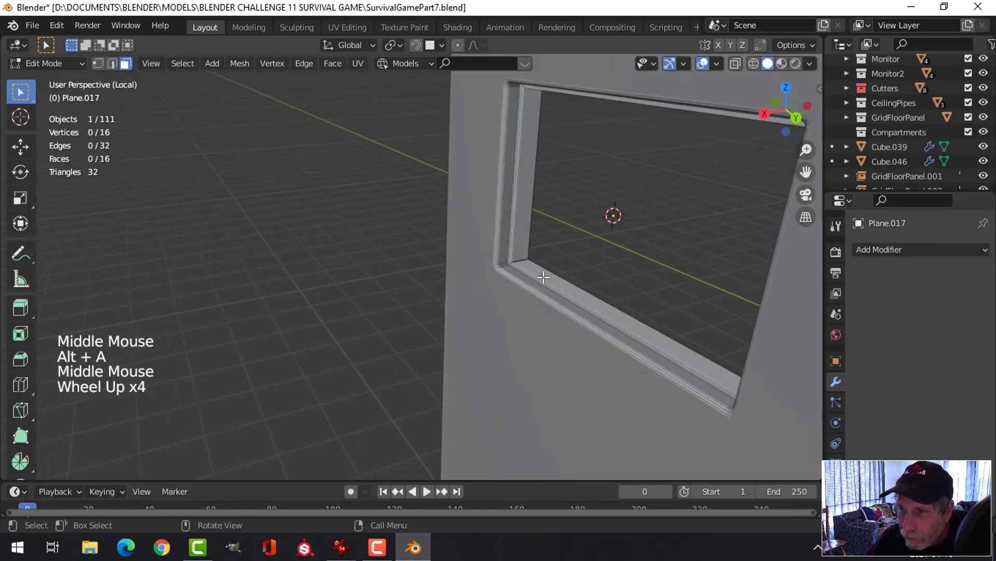
pyautogui.keyDown('alt'); pyautogui.keyDown('shift'); pyautogui.click(508, 264); pyautogui.keyUp('shift'); pyautogui.keyUp('alt')
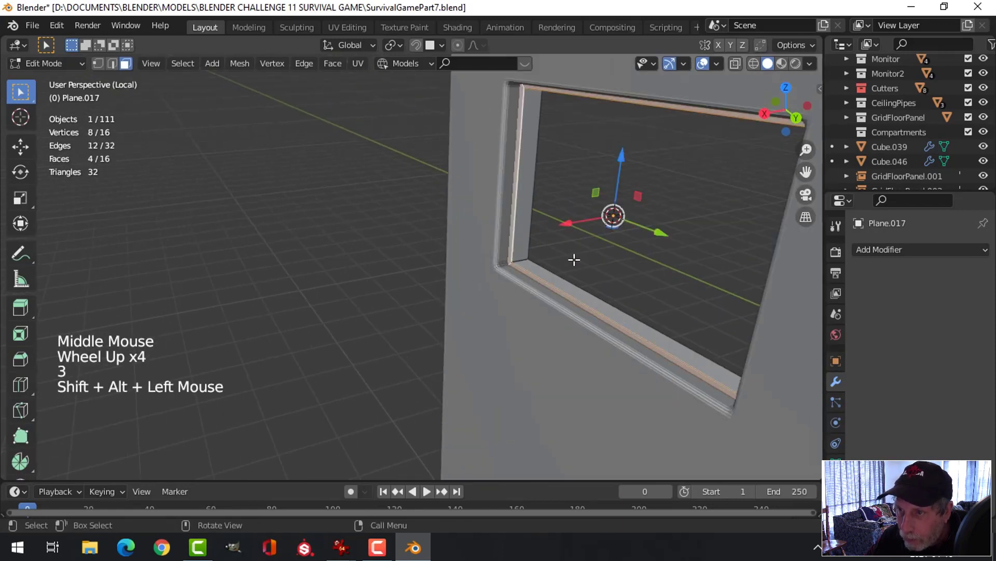
pyautogui.scroll(-2, 574, 260)
pyautogui.moveTo(574, 260); pyautogui.dragTo(534, 258, button='middle')
pyautogui.moveTo(535, 258); pyautogui.dragTo(496, 261)
pyautogui.moveTo(496, 260); pyautogui.dragTo(602, 233, button='middle')
pyautogui.press('Tab')
pyautogui.hotkey('alt', 'a')
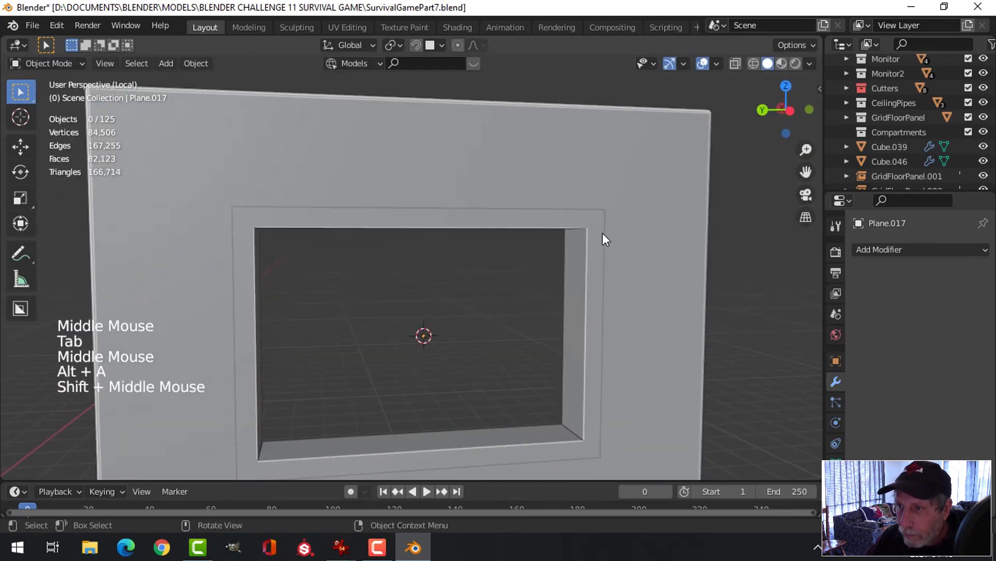
# - Copy the door panel's Bevel modifier to the window frame by linking modifiers
pyautogui.click(598, 232)
pyautogui.keyDown('shift'); pyautogui.click(642, 182); pyautogui.keyUp('shift')
pyautogui.hotkey('ctrl', 'l')
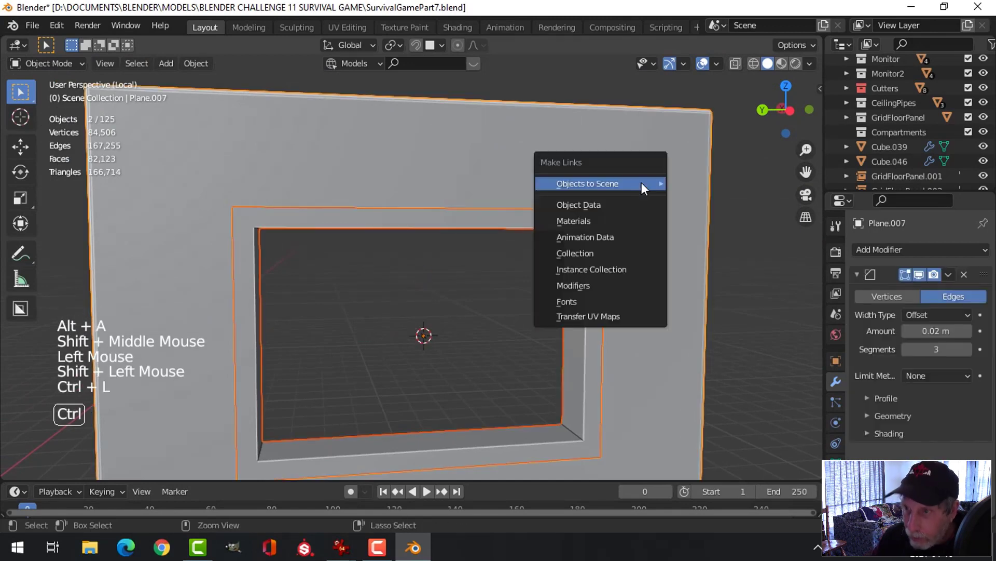
pyautogui.click(597, 285)
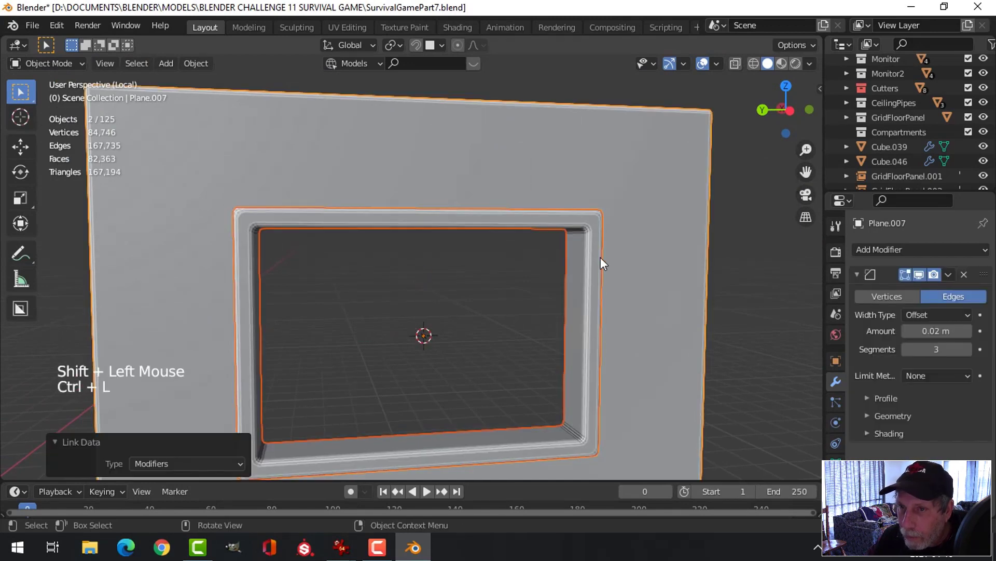
pyautogui.hotkey('alt', 'a')
pyautogui.moveTo(683, 276); pyautogui.dragTo(568, 238, button='middle')
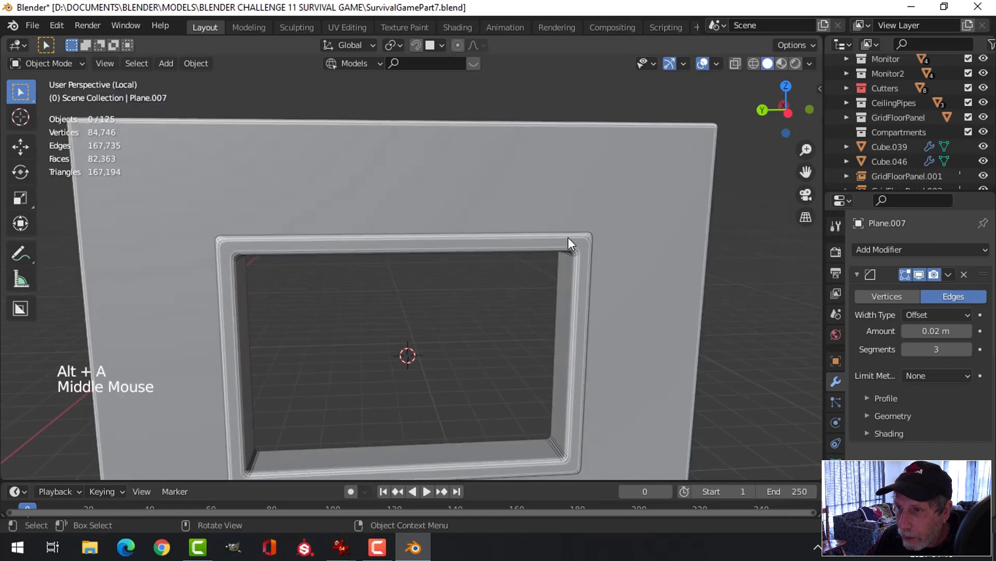
# - Shade the window frame smooth and set its bevel's limit method to Angle
pyautogui.click(566, 237)
pyautogui.rightClick(567, 238)
pyautogui.click(560, 216)
pyautogui.moveTo(659, 276); pyautogui.dragTo(649, 274, button='middle')
pyautogui.click(932, 375)
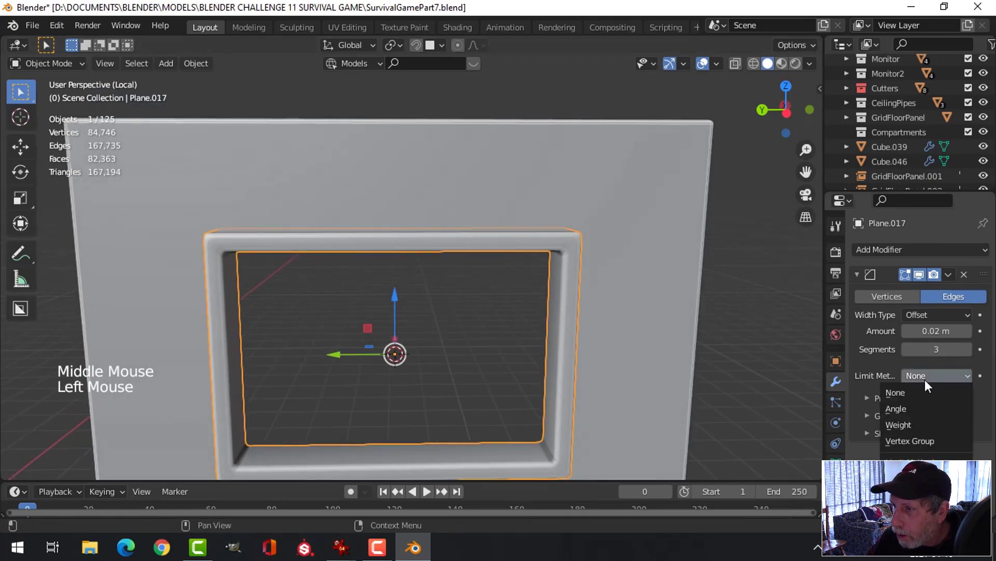
pyautogui.click(909, 408)
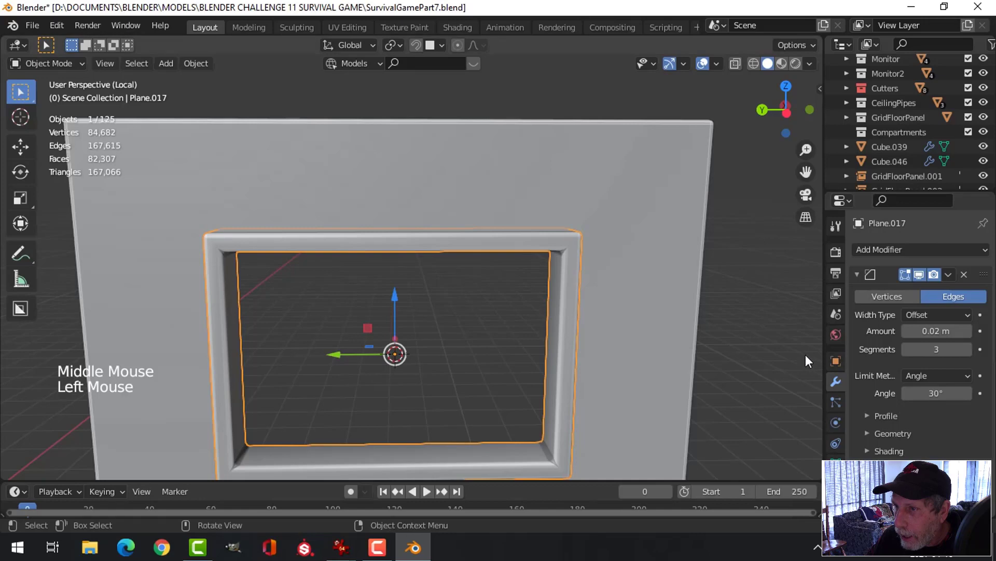
# - Set the outer miter of the window frame's Bevel modifier to Arc
pyautogui.click(873, 433)
pyautogui.scroll(-4, 924, 421)
pyautogui.click(924, 406)
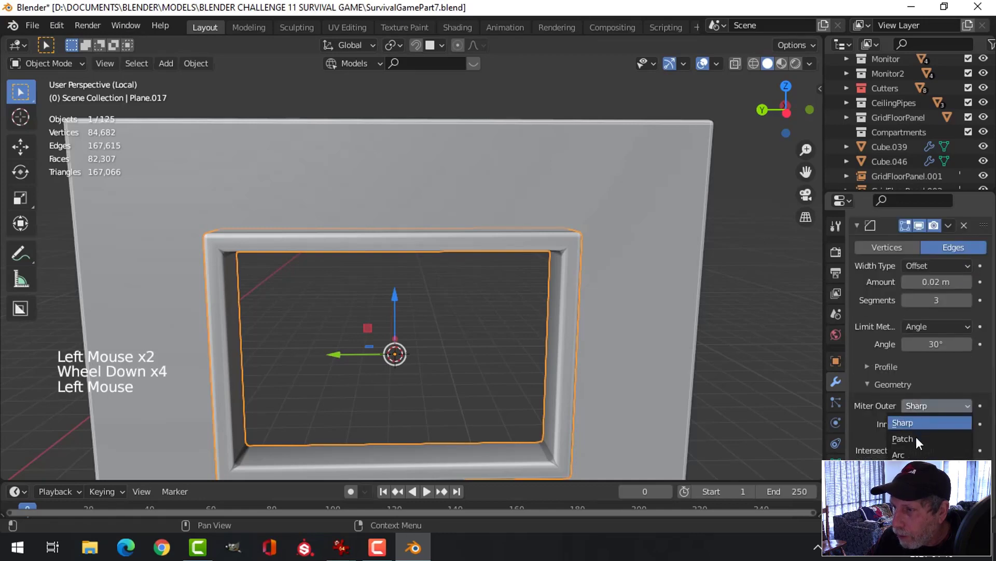
pyautogui.click(916, 455)
pyautogui.moveTo(627, 288); pyautogui.dragTo(607, 289, button='middle')
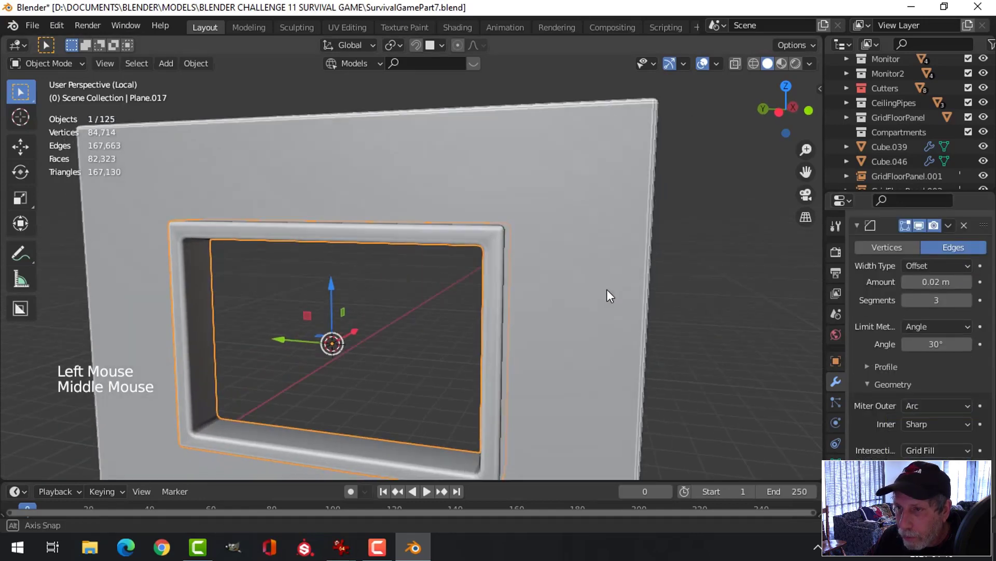
pyautogui.click(856, 225)
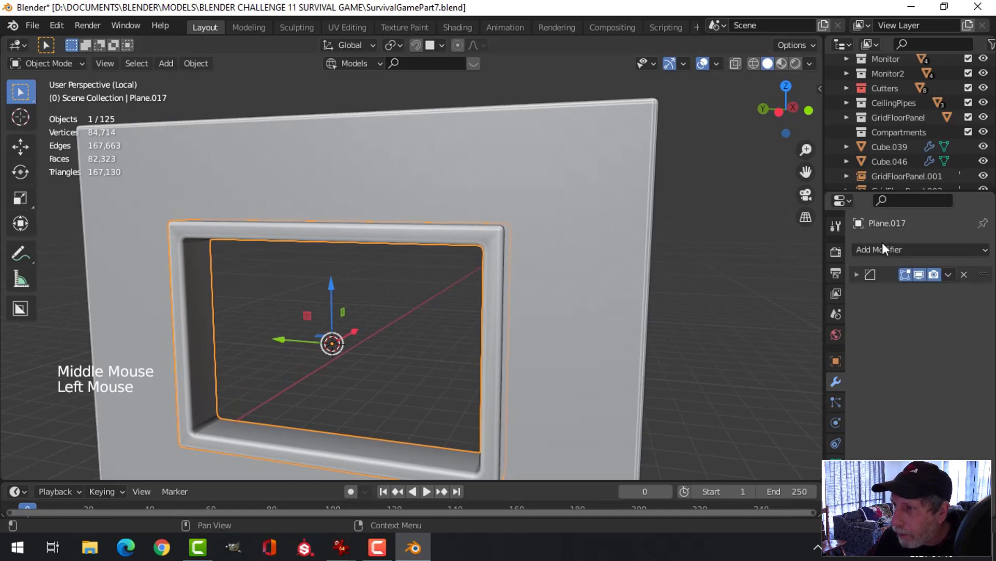
# - Add a Weighted Normal modifier to the window frame and enable Auto Smooth for its normals at 30°
pyautogui.click(877, 250)
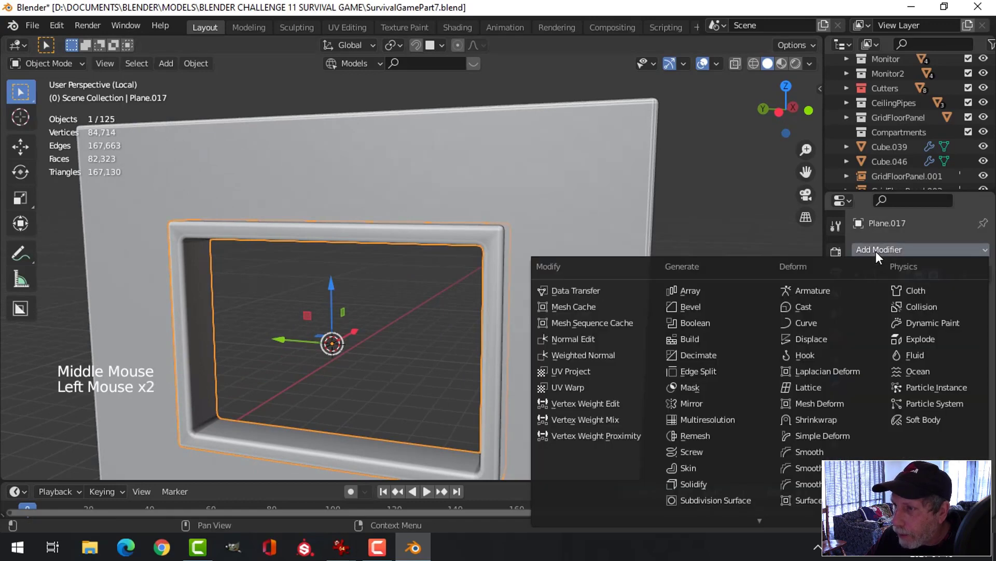
pyautogui.click(593, 355)
pyautogui.click(835, 463)
pyautogui.scroll(-4, 895, 457)
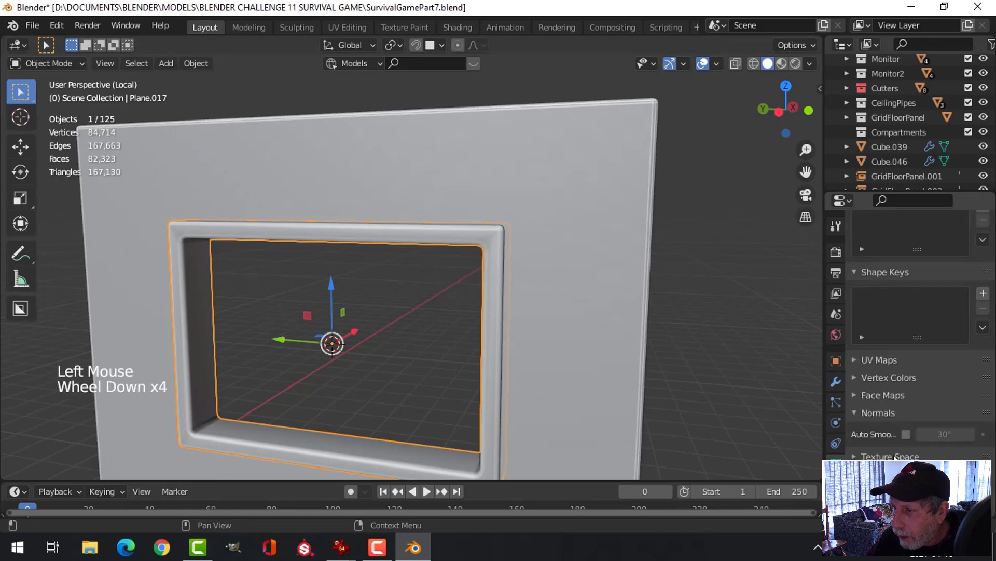
pyautogui.click(906, 434)
pyautogui.moveTo(576, 294); pyautogui.dragTo(597, 301, button='middle')
pyautogui.hotkey('alt', 'a')
pyautogui.scroll(-2, 605, 304)
pyautogui.moveTo(597, 301); pyautogui.dragTo(549, 279, button='middle')
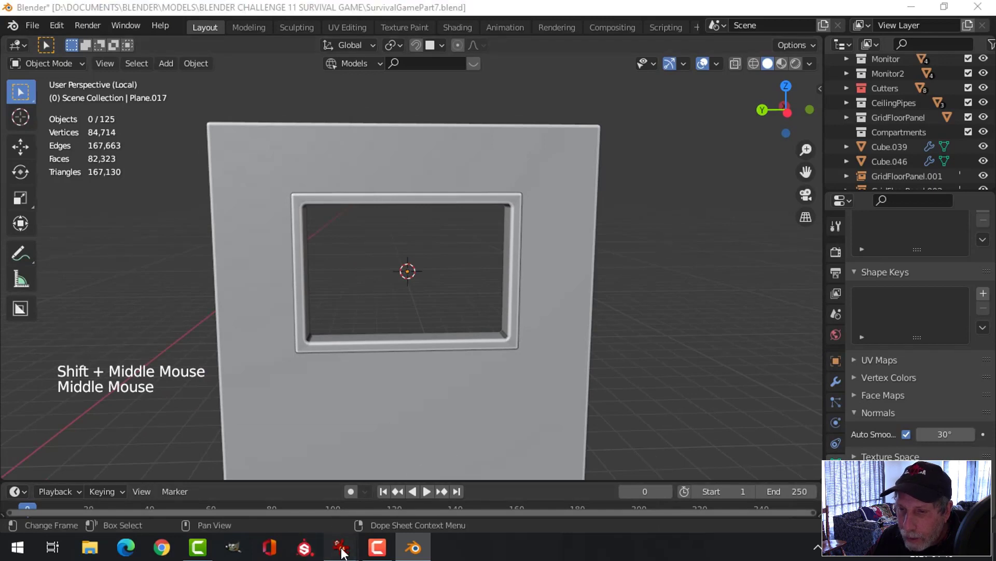
# - Scale the window frame's outer face ring up by about 1.06 with X locked, and return to Object Mode
pyautogui.moveTo(341, 547)
pyautogui.moveTo(553, 490)
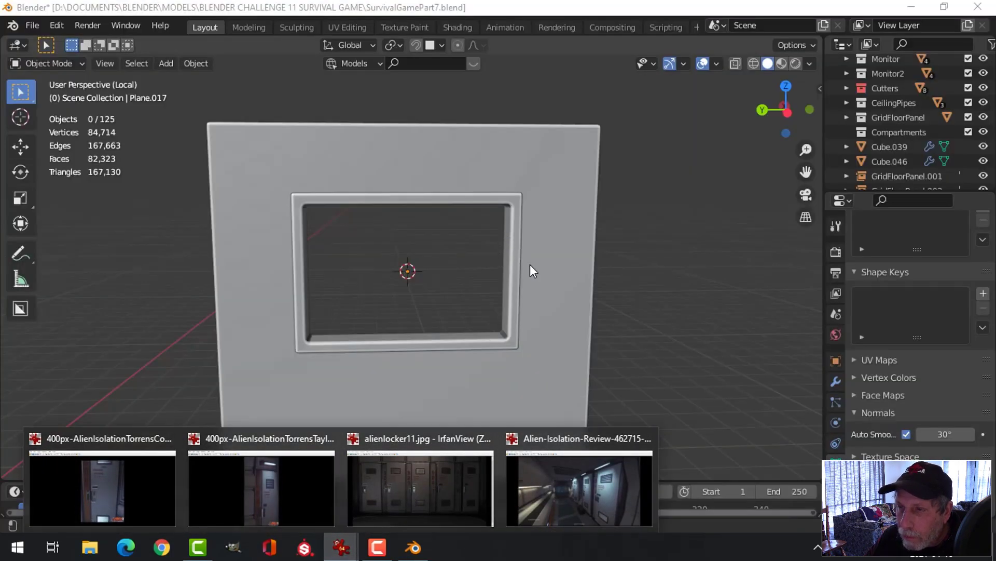
pyautogui.moveTo(530, 263); pyautogui.dragTo(409, 318, button='middle')
pyautogui.click(522, 232)
pyautogui.press('Tab')
pyautogui.hotkey('alt', 'a')
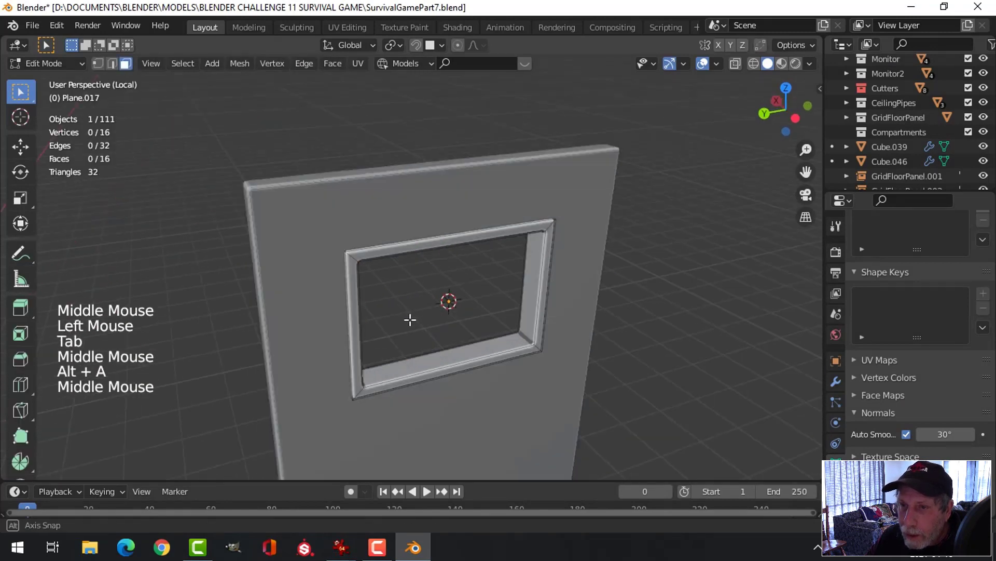
pyautogui.scroll(2, 410, 312)
pyautogui.press('3')
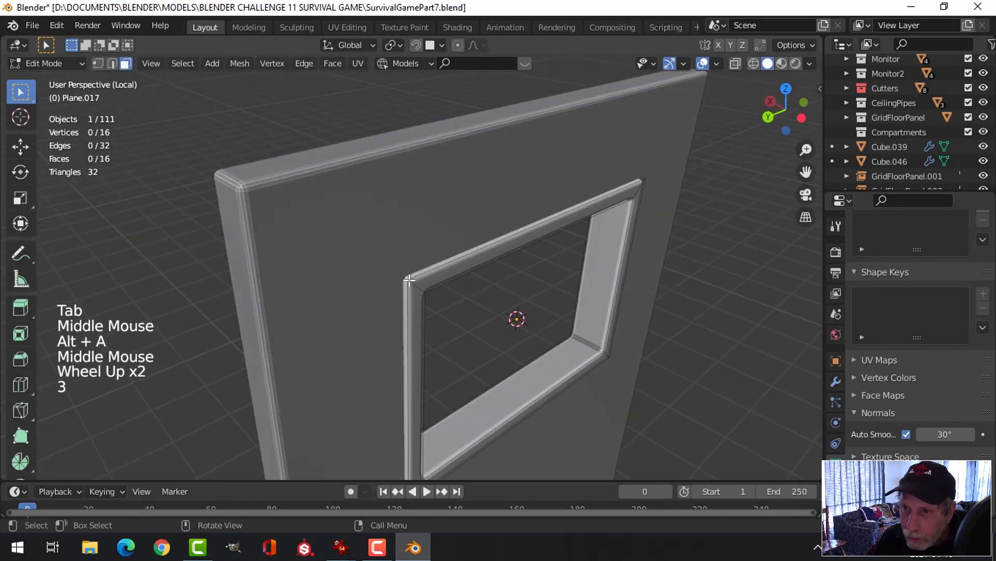
pyautogui.keyDown('alt'); pyautogui.keyDown('shift'); pyautogui.click(412, 286); pyautogui.keyUp('shift'); pyautogui.keyUp('alt')
pyautogui.moveTo(412, 286); pyautogui.dragTo(659, 291, button='middle')
pyautogui.press('s')
pyautogui.hotkey('shift', 'x')
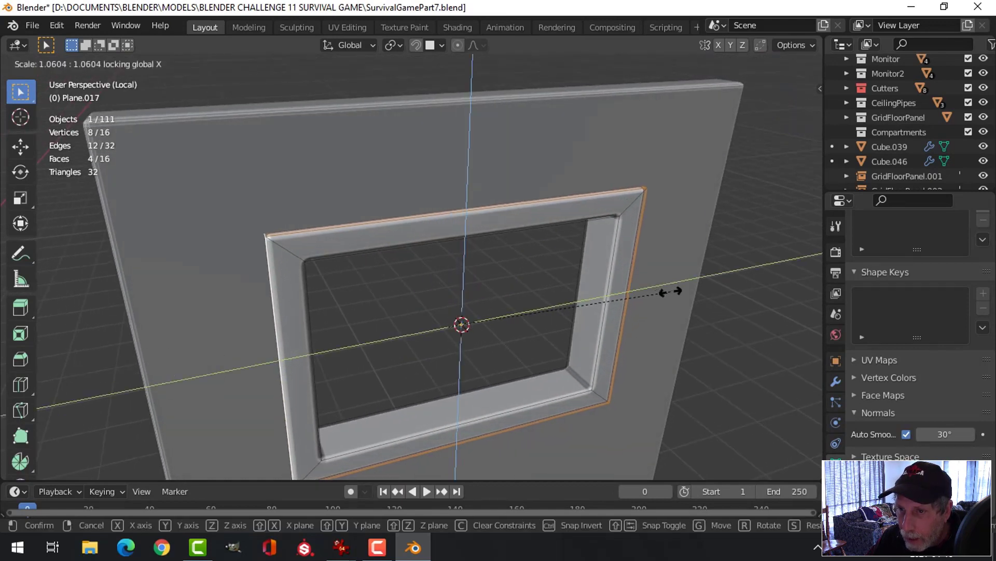
pyautogui.click(670, 292)
pyautogui.moveTo(667, 289); pyautogui.dragTo(481, 307, button='middle')
pyautogui.hotkey('alt', 'a')
pyautogui.press('Tab')
pyautogui.hotkey('alt', 'a')
pyautogui.scroll(-2, 626, 286)
pyautogui.scroll(-2, 569, 262)
pyautogui.scroll(2, 519, 323)
# - Add a plane in the window opening and scale it by about 0.746, with X reduced to about 0.079, into a narrow strip
pyautogui.hotkey('shift', 'a')
pyautogui.moveTo(448, 218)
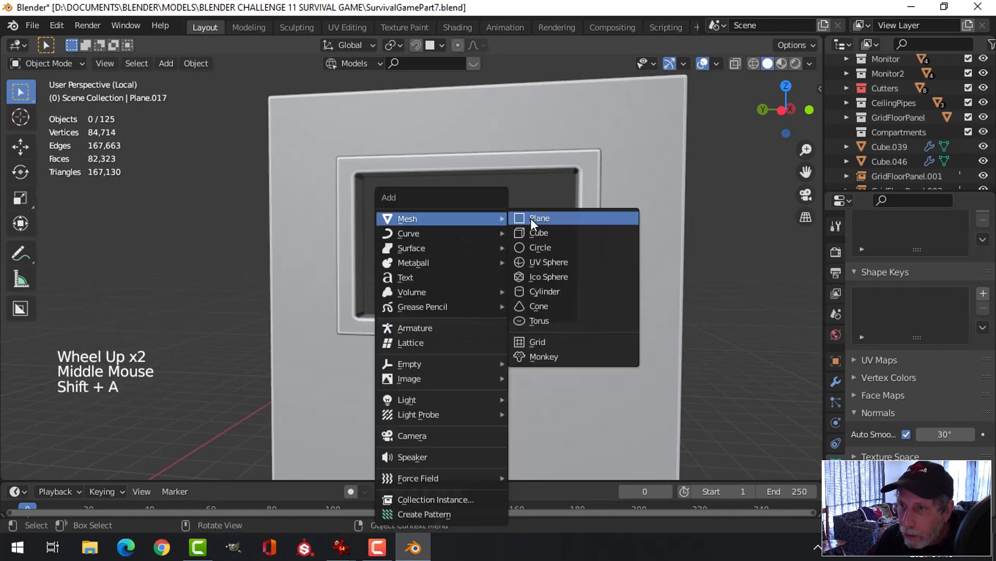
pyautogui.click(531, 218)
pyautogui.moveTo(532, 228); pyautogui.dragTo(716, 313, button='middle')
pyautogui.press('Tab')
pyautogui.press('s')
pyautogui.click(664, 275)
pyautogui.press('s')
pyautogui.press('x')
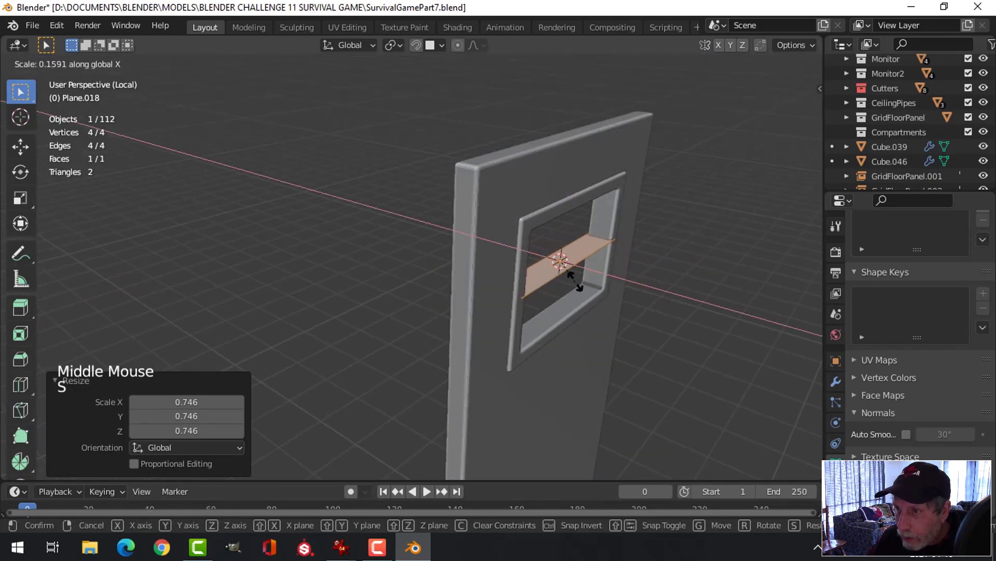
pyautogui.click(567, 270)
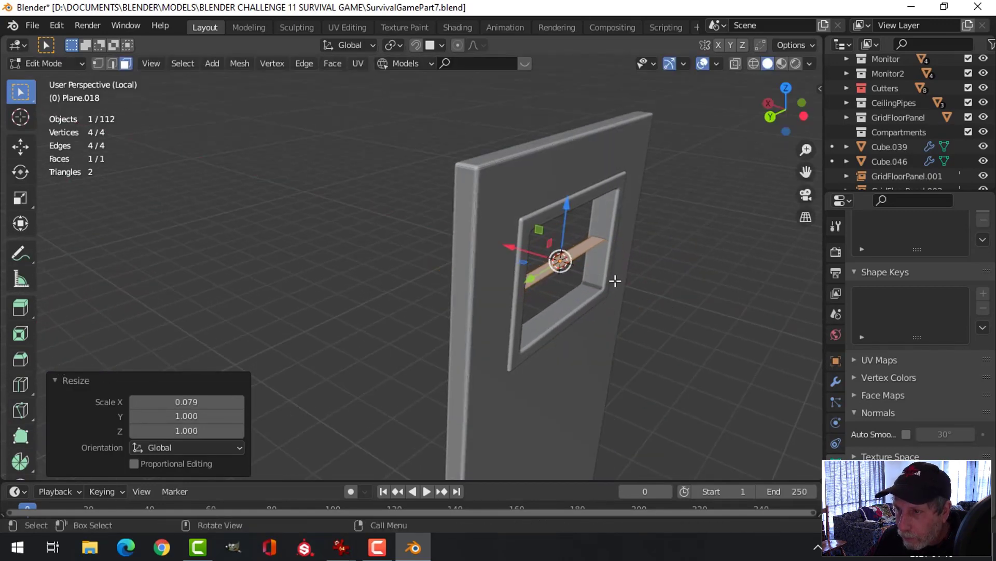
# - Extrude the strip upward about 0.07 m to form a window slat
pyautogui.scroll(2, 615, 281)
pyautogui.moveTo(615, 281); pyautogui.dragTo(621, 266, button='middle')
pyautogui.press('e')
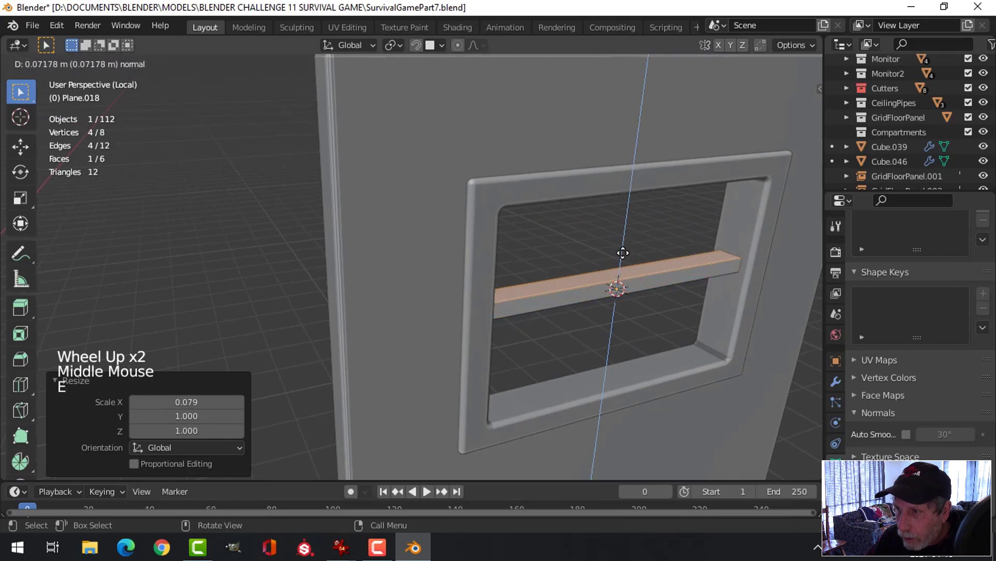
pyautogui.hotkey('alt', 'a')
# - Scale the slat's front long face along Z by about 0.228 to taper it, and return to Object Mode
pyautogui.click(674, 281)
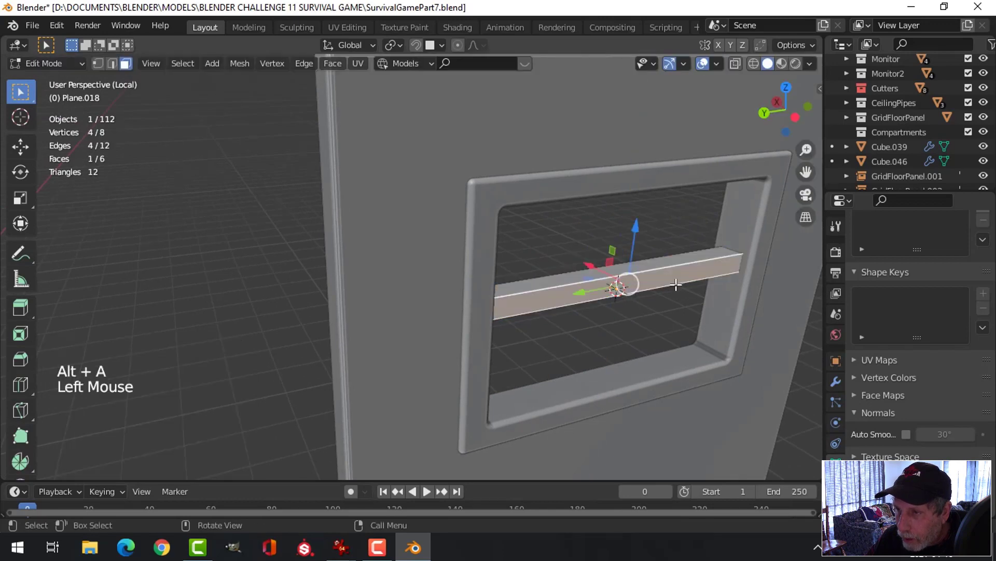
pyautogui.moveTo(675, 282); pyautogui.dragTo(680, 300, button='middle')
pyautogui.press('s')
pyautogui.press('z')
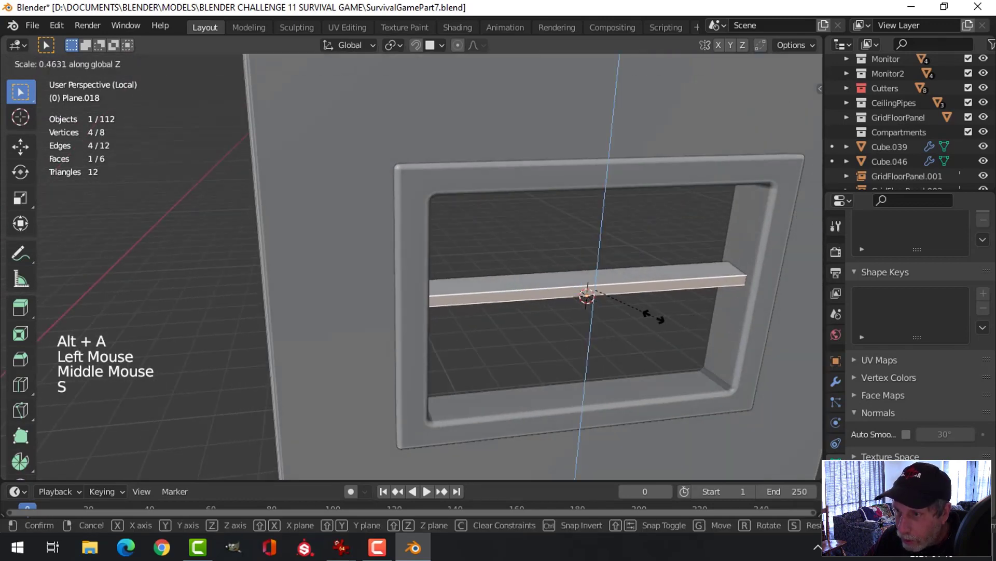
pyautogui.click(626, 303)
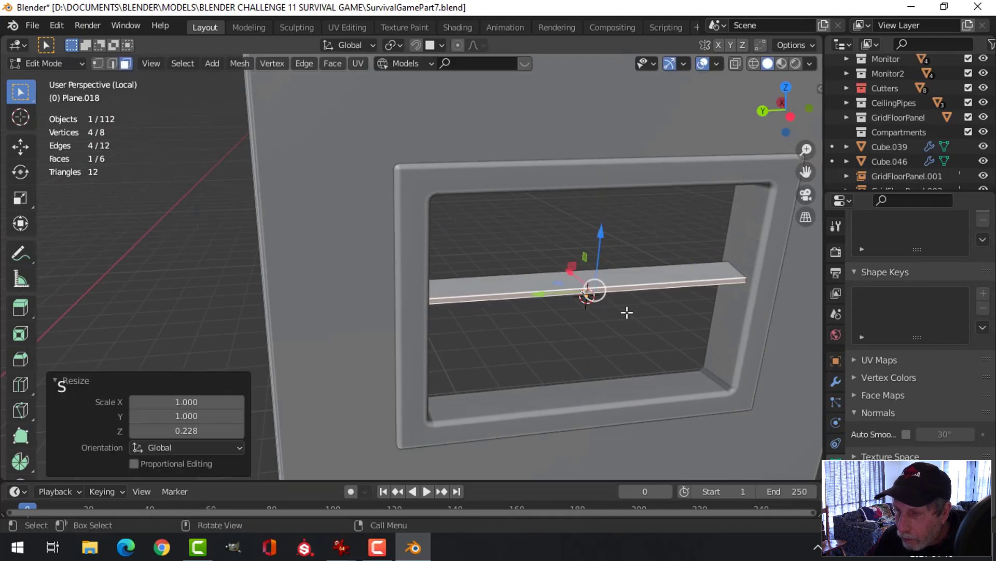
pyautogui.moveTo(628, 311)
pyautogui.mouseDown(button='middle')
pyautogui.moveTo(649, 329)
pyautogui.moveTo(644, 310)
pyautogui.moveTo(578, 319)
pyautogui.moveTo(631, 317)
pyautogui.mouseUp(button='middle')
pyautogui.press('Tab')
pyautogui.hotkey('alt', 'a')
pyautogui.scroll(2, 643, 309)
pyautogui.scroll(-2, 567, 311)
# - Copy the window frame's modifiers to the slat by linking modifiers
pyautogui.click(507, 299)
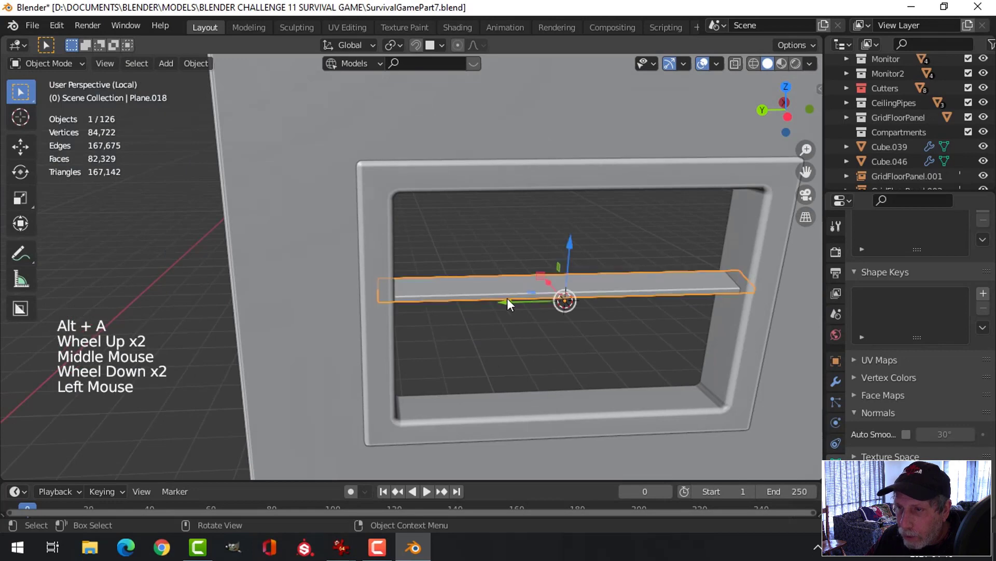
pyautogui.keyDown('shift'); pyautogui.click(446, 184); pyautogui.keyUp('shift')
pyautogui.hotkey('ctrl', 'l')
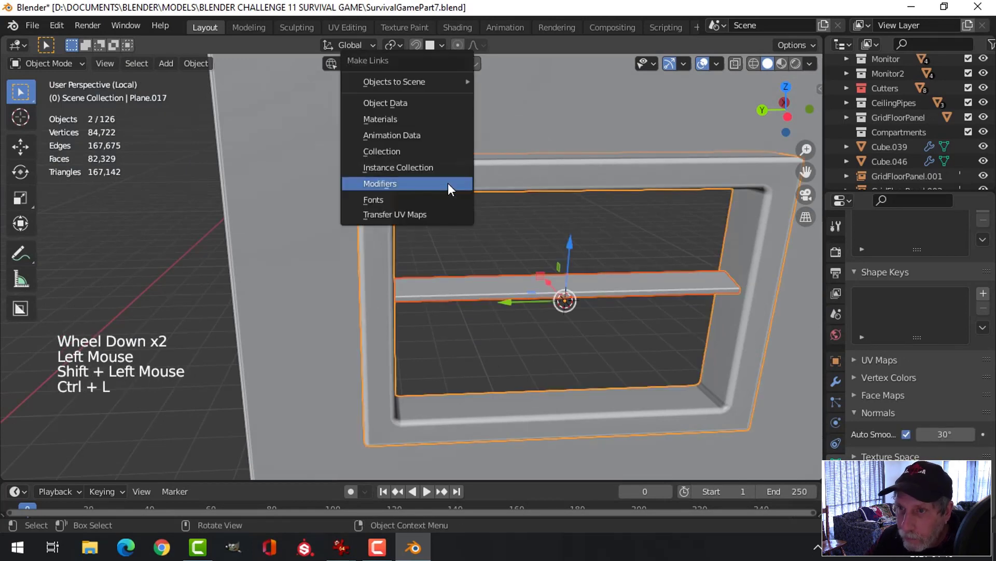
pyautogui.click(447, 183)
pyautogui.hotkey('alt', 'a')
pyautogui.scroll(2, 565, 272)
pyautogui.moveTo(571, 278); pyautogui.dragTo(540, 249, button='middle')
pyautogui.click(561, 188)
pyautogui.rightClick(561, 188)
pyautogui.hotkey('alt', 'a')
pyautogui.scroll(-1, 545, 229)
pyautogui.moveTo(540, 249); pyautogui.dragTo(555, 233, button='middle')
# - Rotate the slat about -29.9° around Y and move it up along Z to the upper edge of the window opening
pyautogui.click(564, 187)
pyautogui.keyDown('shift'); pyautogui.moveTo(550, 267); pyautogui.dragTo(545, 277, button='middle'); pyautogui.keyUp('shift')
pyautogui.moveTo(545, 277)
pyautogui.mouseDown(button='middle')
pyautogui.moveTo(541, 287)
pyautogui.moveTo(521, 269)
pyautogui.moveTo(555, 275)
pyautogui.mouseUp(button='middle')
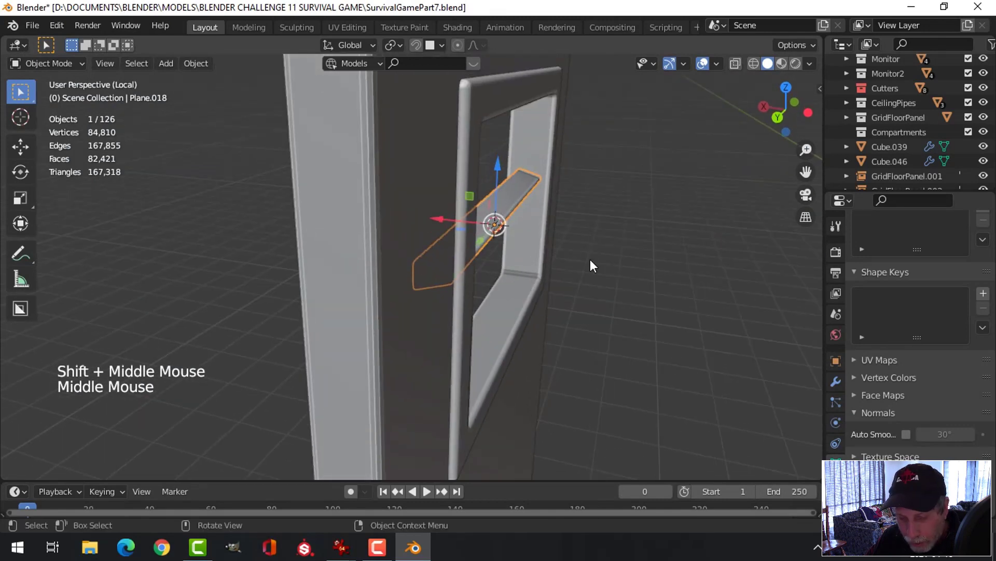
pyautogui.press('r')
pyautogui.press('y')
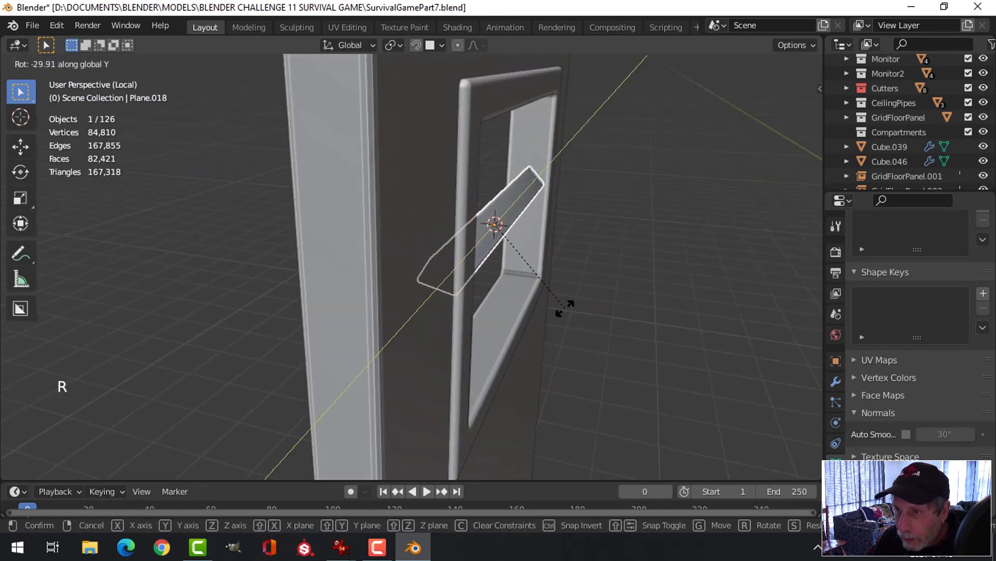
pyautogui.click(564, 308)
pyautogui.moveTo(621, 276); pyautogui.dragTo(425, 174, button='middle')
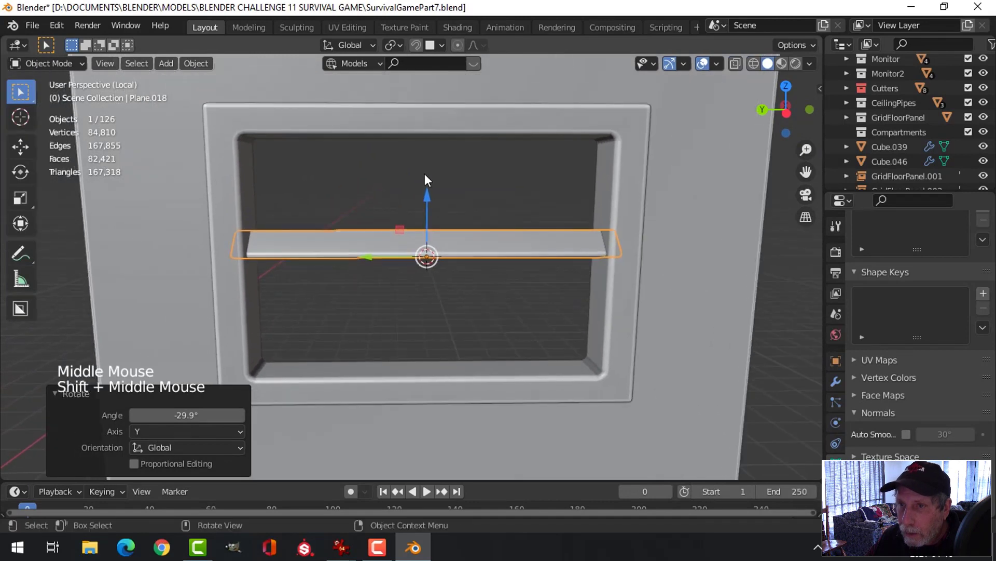
pyautogui.moveTo(431, 194); pyautogui.dragTo(434, 109)
# - Isolate the slat and delete its two end faces, returning to Object Mode
pyautogui.moveTo(658, 183); pyautogui.dragTo(565, 240, button='middle')
pyautogui.press('/')
pyautogui.press('/')
pyautogui.scroll(2, 597, 234)
pyautogui.press('Tab')
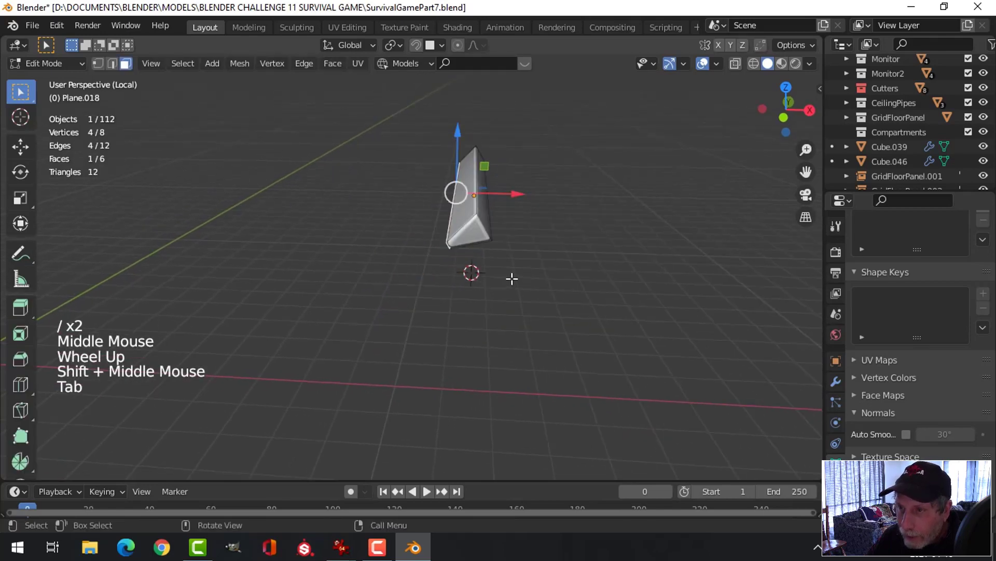
pyautogui.hotkey('alt', 'a')
pyautogui.moveTo(512, 279); pyautogui.dragTo(725, 281, button='middle')
pyautogui.press('3')
pyautogui.click(517, 197)
pyautogui.keyDown('shift'); pyautogui.click(200, 232); pyautogui.keyUp('shift')
pyautogui.press('x')
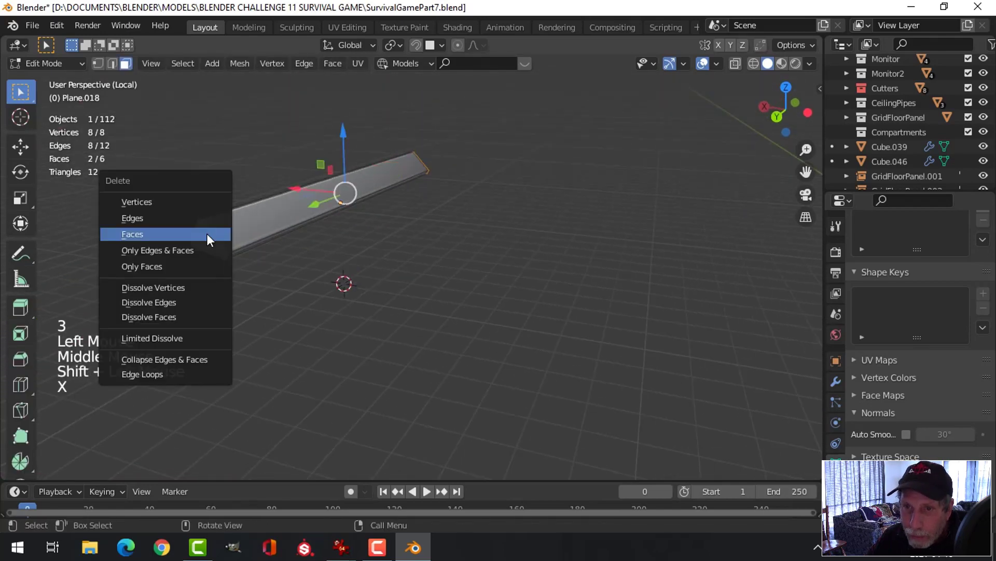
pyautogui.click(207, 236)
pyautogui.moveTo(208, 236); pyautogui.dragTo(397, 267, button='middle')
pyautogui.press('Tab')
pyautogui.hotkey('alt', 'a')
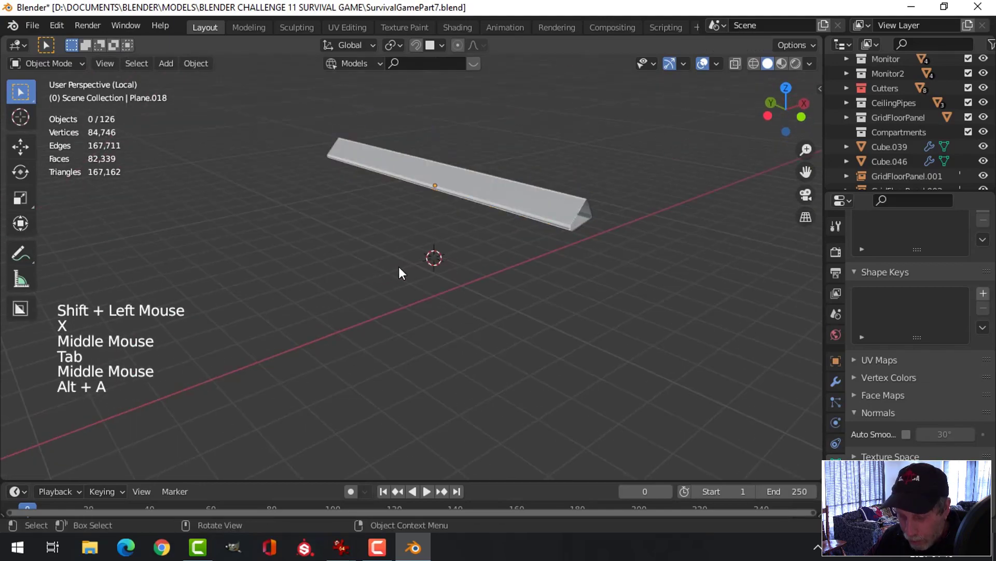
# - Leave the slat's local view and isolate the slat, window frame and door panel together
pyautogui.press('/')
pyautogui.scroll(4, 519, 228)
pyautogui.keyDown('shift'); pyautogui.moveTo(540, 221); pyautogui.dragTo(405, 285, button='middle'); pyautogui.keyUp('shift')
pyautogui.moveTo(406, 285); pyautogui.dragTo(419, 283, button='middle')
pyautogui.click(491, 211)
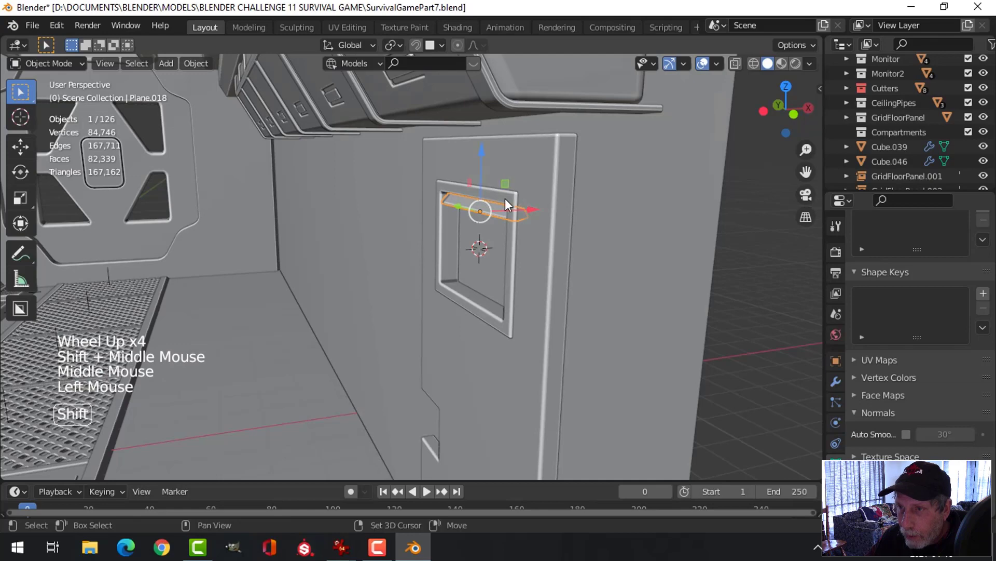
pyautogui.keyDown('shift'); pyautogui.click(508, 198); pyautogui.keyUp('shift')
pyautogui.keyDown('shift'); pyautogui.click(560, 192); pyautogui.keyUp('shift')
pyautogui.press('/')
pyautogui.moveTo(591, 200); pyautogui.dragTo(513, 290, button='middle')
pyautogui.scroll(3, 468, 186)
pyautogui.hotkey('alt', 'a')
pyautogui.scroll(2, 537, 293)
# - Add an Array modifier to the slat and collapse its Weighted Normal settings
pyautogui.click(415, 220)
pyautogui.click(416, 224)
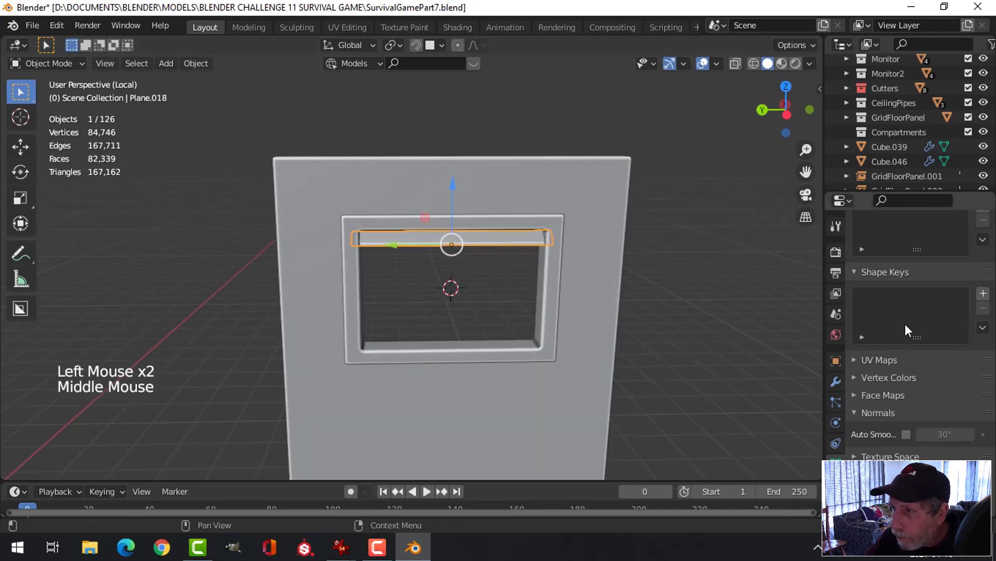
pyautogui.click(841, 380)
pyautogui.click(892, 249)
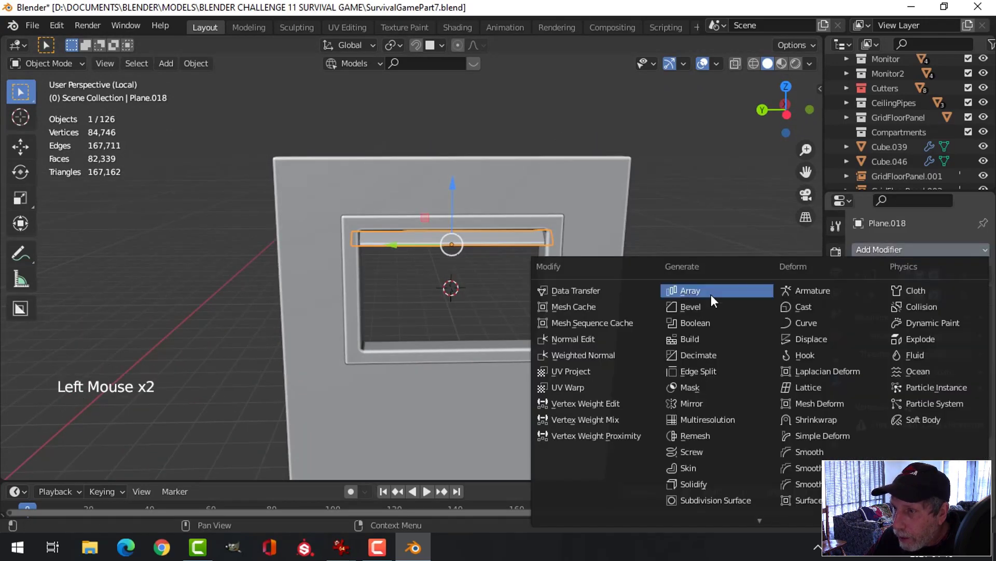
pyautogui.click(711, 291)
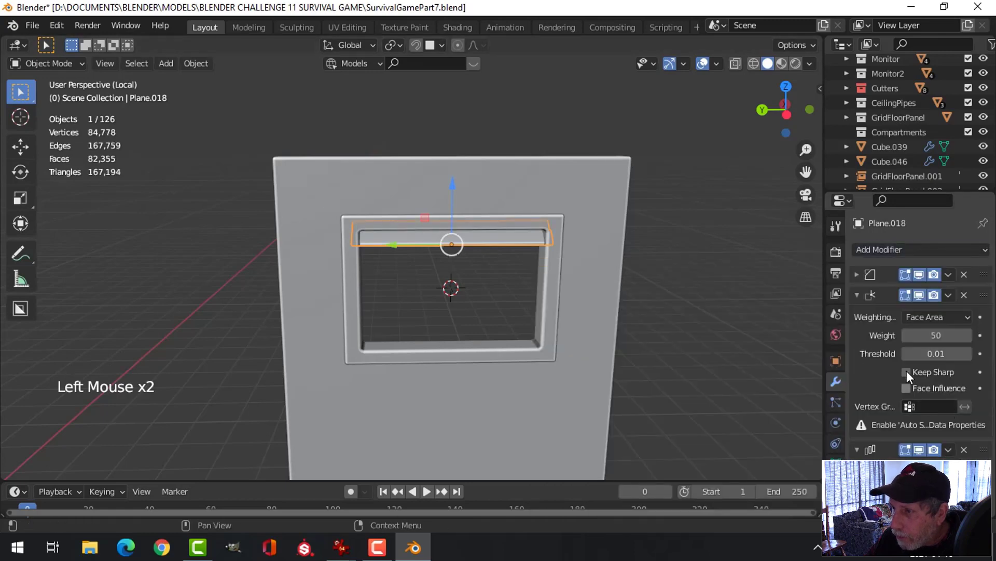
pyautogui.click(857, 293)
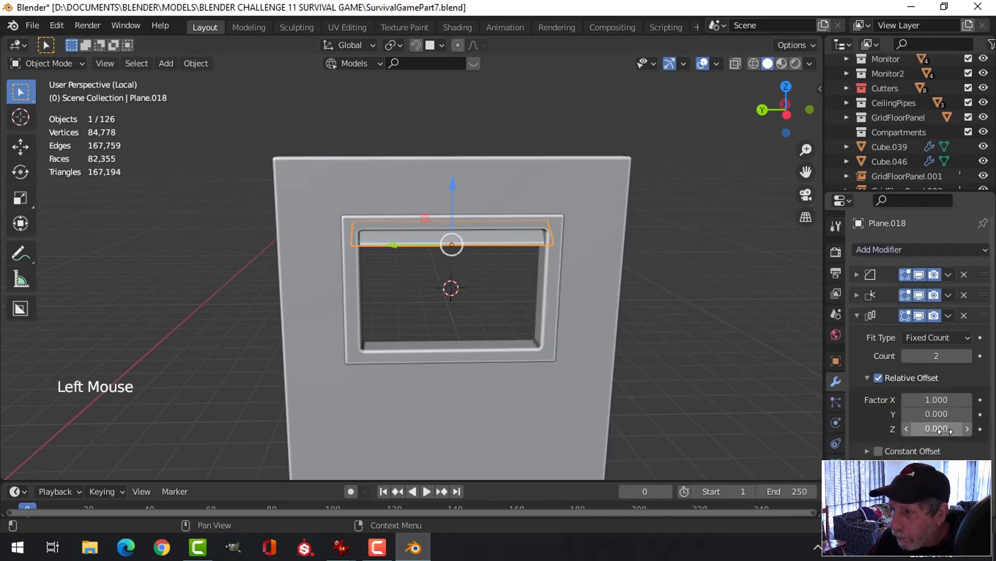
# - Set the slat array's relative offset to 0 in X and -2.040 in Z so the copies stack downward
pyautogui.moveTo(944, 430)
pyautogui.keyDown('shift'); pyautogui.mouseDown()
pyautogui.moveTo(924, 431)
pyautogui.moveTo(945, 430)
pyautogui.mouseUp(); pyautogui.keyUp('shift')
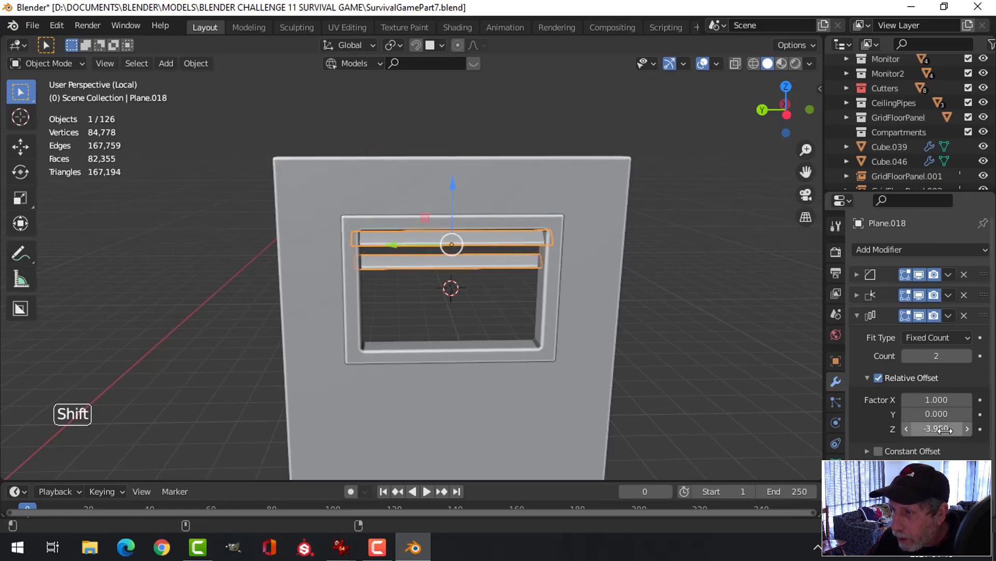
pyautogui.press('BackSpace')
pyautogui.press('BackSpace')
pyautogui.press('BackSpace')
pyautogui.write('0')
pyautogui.press('Return')
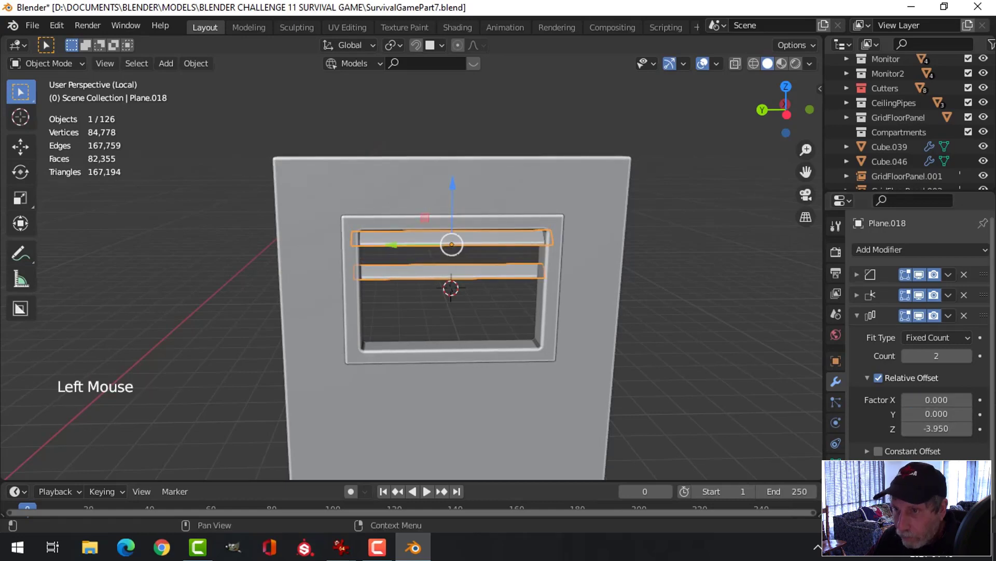
pyautogui.moveTo(937, 429)
pyautogui.keyDown('shift'); pyautogui.mouseDown()
pyautogui.moveTo(949, 428)
pyautogui.moveTo(924, 432)
pyautogui.mouseUp(); pyautogui.keyUp('shift')
# - Apply the slat's rotation and scale
pyautogui.moveTo(557, 329); pyautogui.dragTo(481, 325, button='middle')
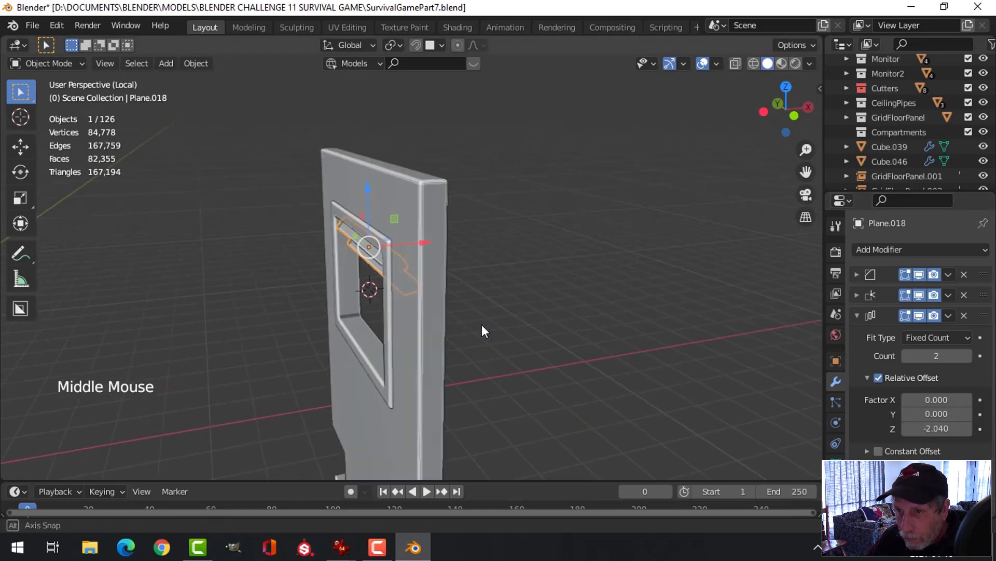
pyautogui.hotkey('ctrl', 'a')
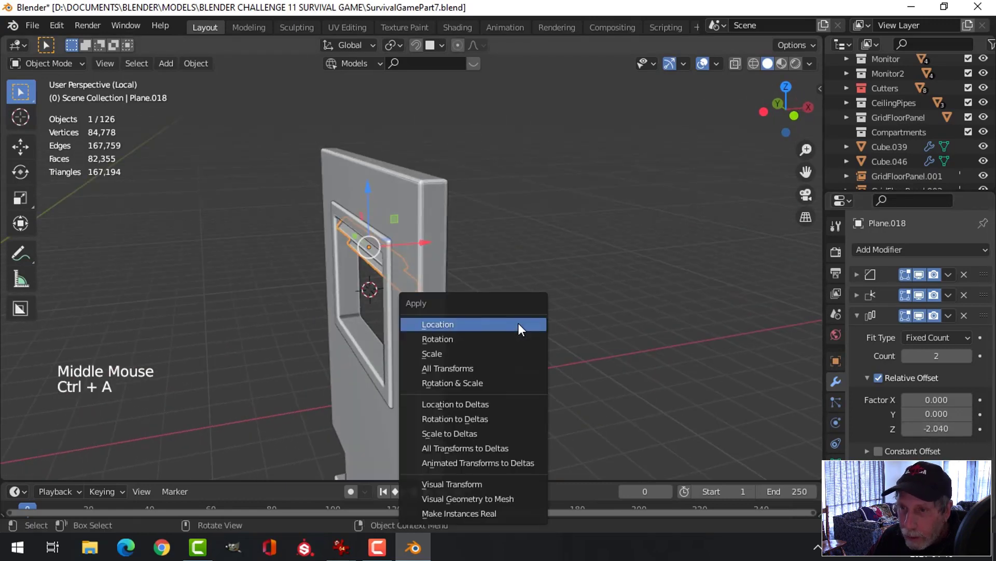
pyautogui.click(476, 382)
pyautogui.scroll(2, 499, 322)
pyautogui.moveTo(499, 328); pyautogui.dragTo(747, 347, button='middle')
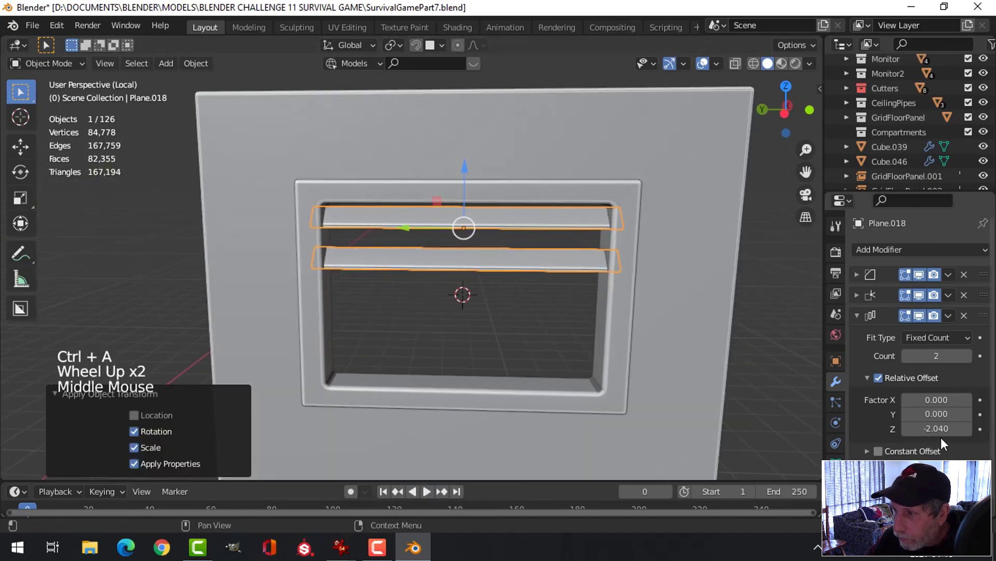
# - Set the slat array's relative Z offset to -1.400 and its count to 6
pyautogui.moveTo(940, 429)
pyautogui.keyDown('shift'); pyautogui.mouseDown()
pyautogui.moveTo(929, 428)
pyautogui.moveTo(949, 429)
pyautogui.mouseUp(); pyautogui.keyUp('shift')
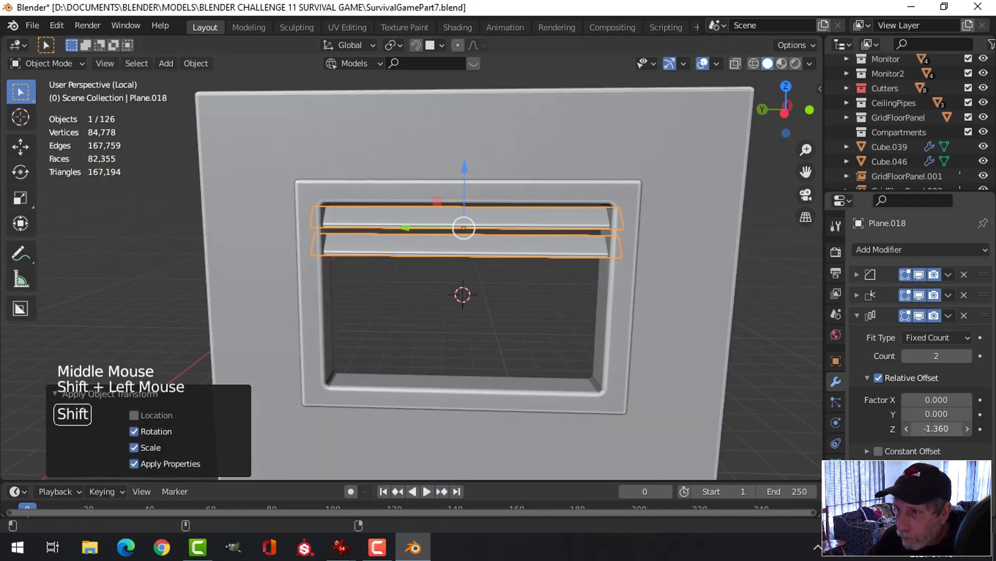
pyautogui.click(967, 356)
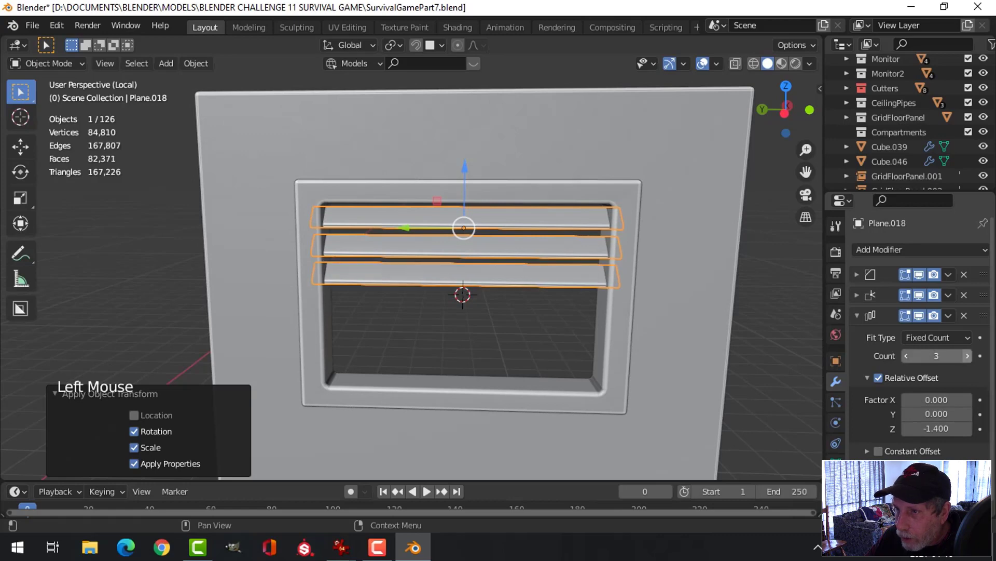
pyautogui.click(968, 356)
pyautogui.click(967, 355)
pyautogui.click(967, 356)
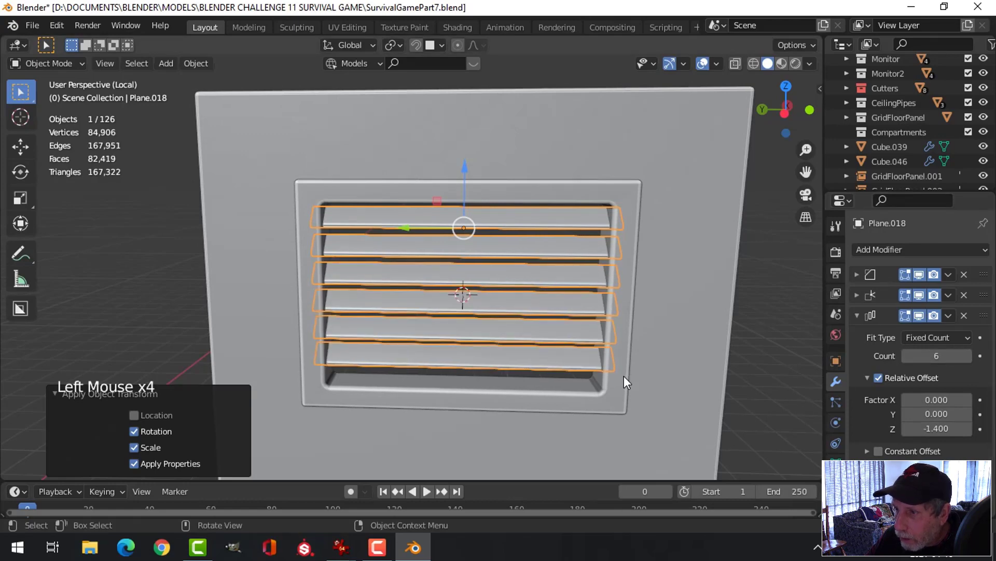
# - Lower the slats by about 0.004 m and set the array's relative Z offset to -1.500
pyautogui.moveTo(624, 374); pyautogui.dragTo(620, 347, button='middle')
pyautogui.moveTo(466, 167); pyautogui.dragTo(466, 167)
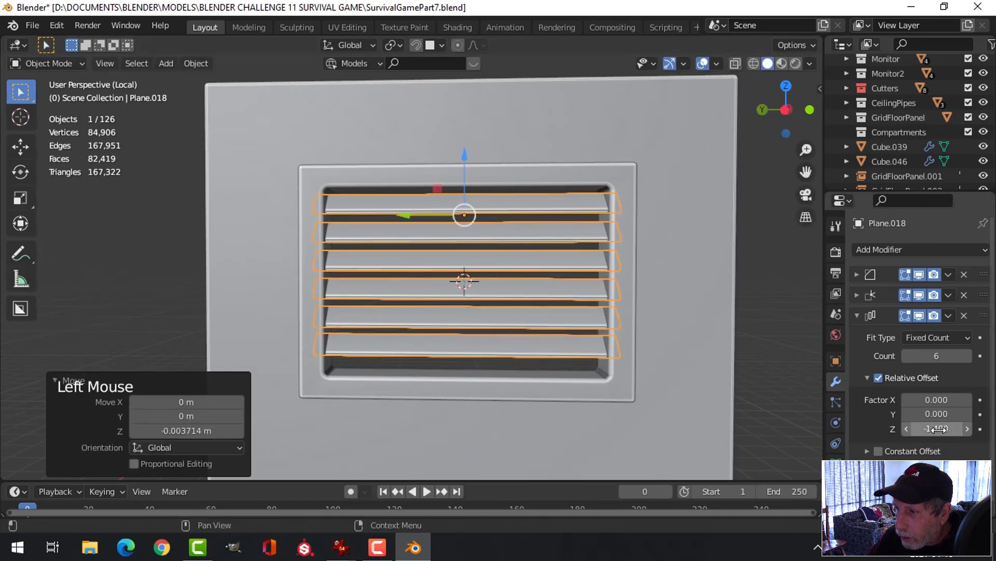
pyautogui.keyDown('shift'); pyautogui.moveTo(937, 427); pyautogui.dragTo(936, 427); pyautogui.keyUp('shift')
# - Deselect the slats and examine the louvred window in the door from several angles
pyautogui.hotkey('alt', 'a')
pyautogui.scroll(-3, 540, 307)
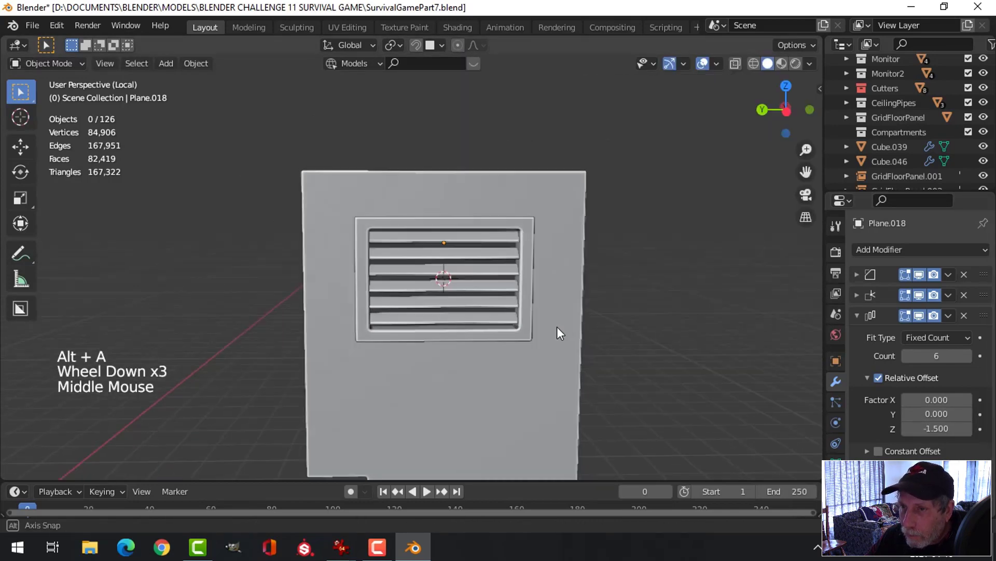
pyautogui.moveTo(556, 326); pyautogui.dragTo(529, 294, button='middle')
pyautogui.scroll(-1, 467, 329)
pyautogui.scroll(-2, 467, 328)
pyautogui.scroll(3, 509, 345)
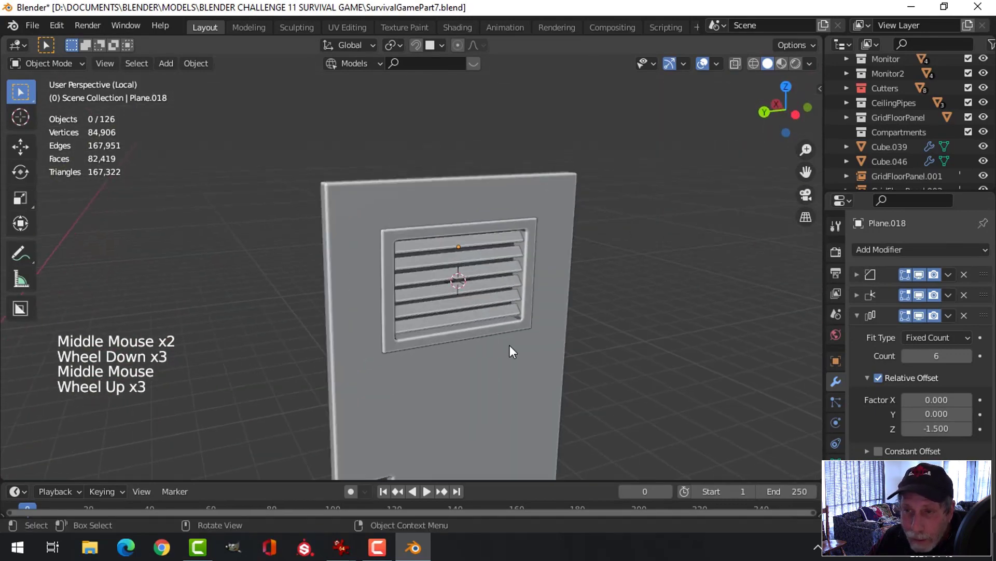
pyautogui.moveTo(509, 345)
pyautogui.keyDown('shift'); pyautogui.mouseDown(button='middle')
pyautogui.moveTo(568, 303)
pyautogui.moveTo(471, 270)
pyautogui.moveTo(519, 398)
pyautogui.moveTo(539, 368)
pyautogui.moveTo(510, 347)
pyautogui.mouseUp(button='middle'); pyautogui.keyUp('shift')
pyautogui.scroll(2, 471, 269)
# - Add a mesh circle with 12 vertices at the 3D cursor in the middle of the window
pyautogui.press('ctrl+KP_3')
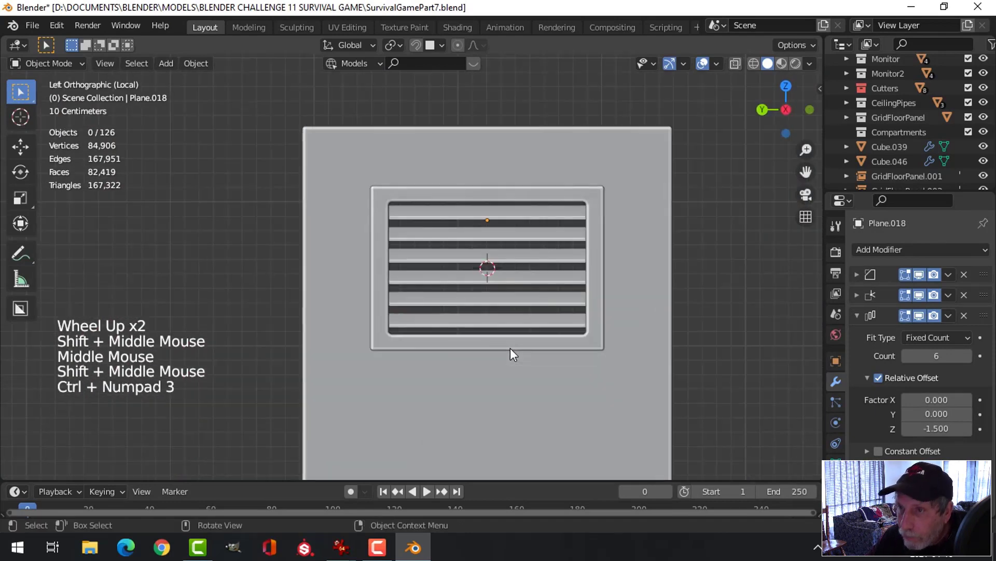
pyautogui.scroll(2, 502, 293)
pyautogui.keyDown('shift'); pyautogui.moveTo(502, 292); pyautogui.dragTo(429, 327, button='middle'); pyautogui.keyUp('shift')
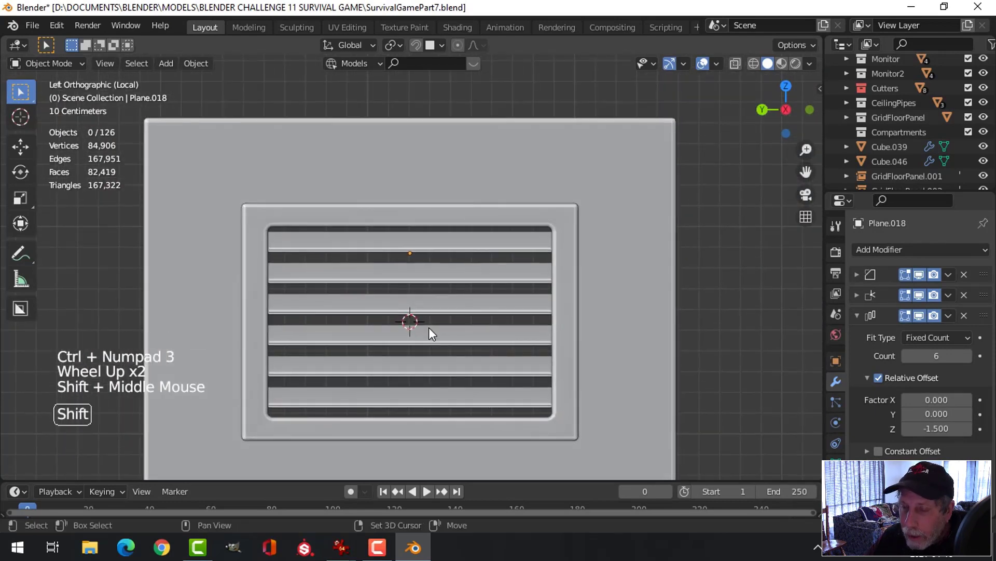
pyautogui.hotkey('shift', 'a')
pyautogui.moveTo(389, 218)
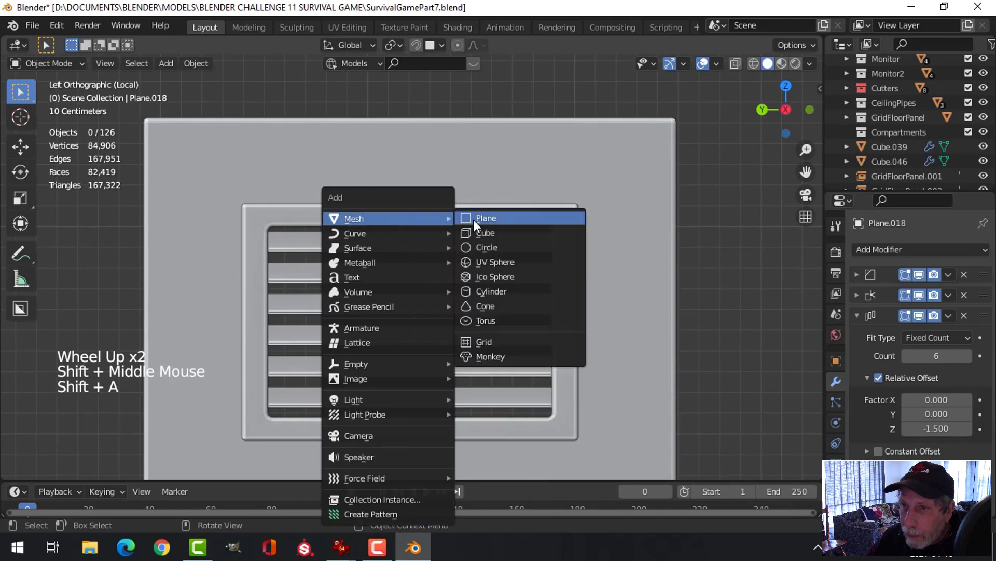
pyautogui.click(483, 247)
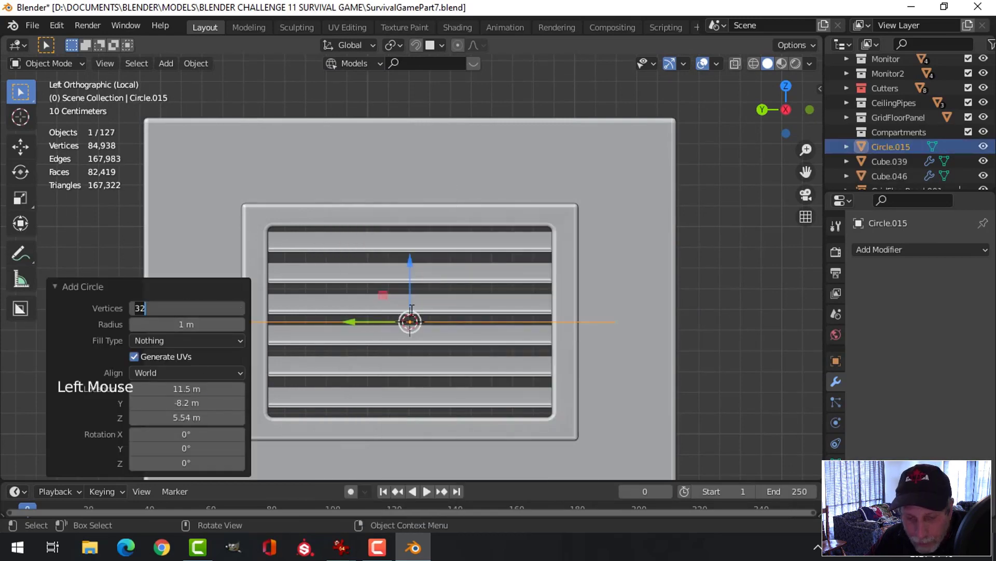
pyautogui.scroll(-3, 504, 312)
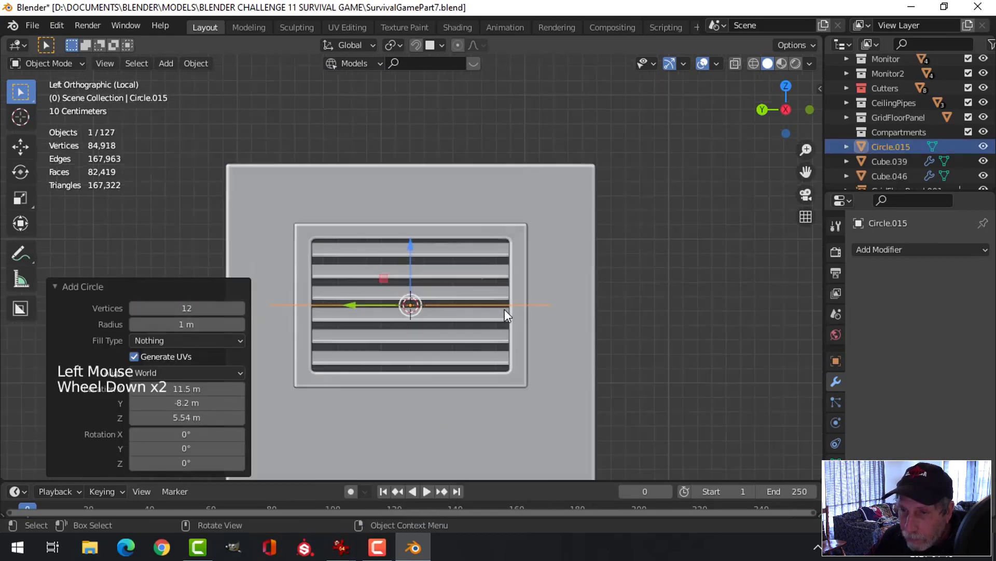
# - Scale the circle's vertices to about 0.079 and rotate them 90° about the Y axis
pyautogui.press('Tab')
pyautogui.moveTo(574, 296); pyautogui.dragTo(577, 322, button='middle')
pyautogui.press('1')
pyautogui.press('s')
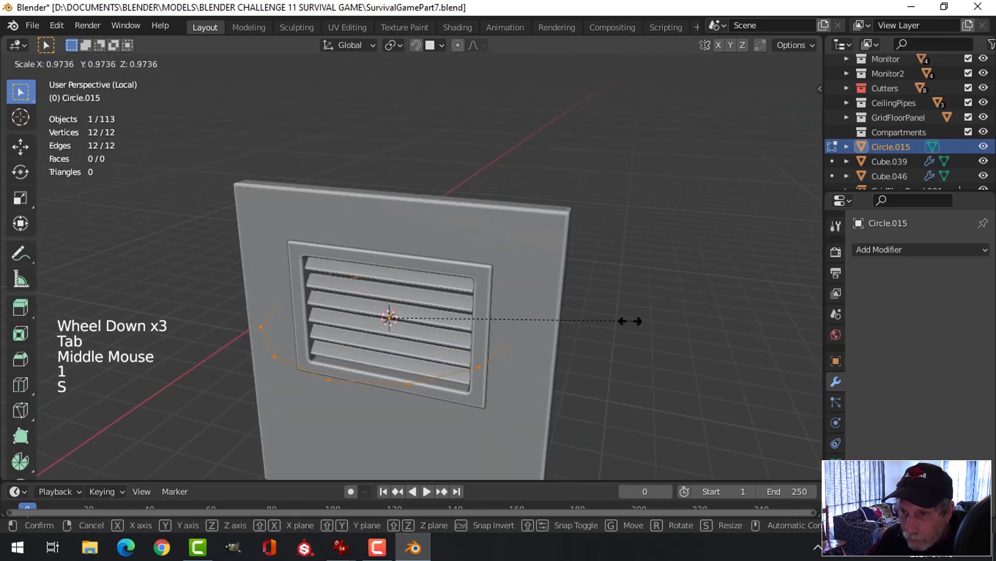
pyautogui.click(405, 328)
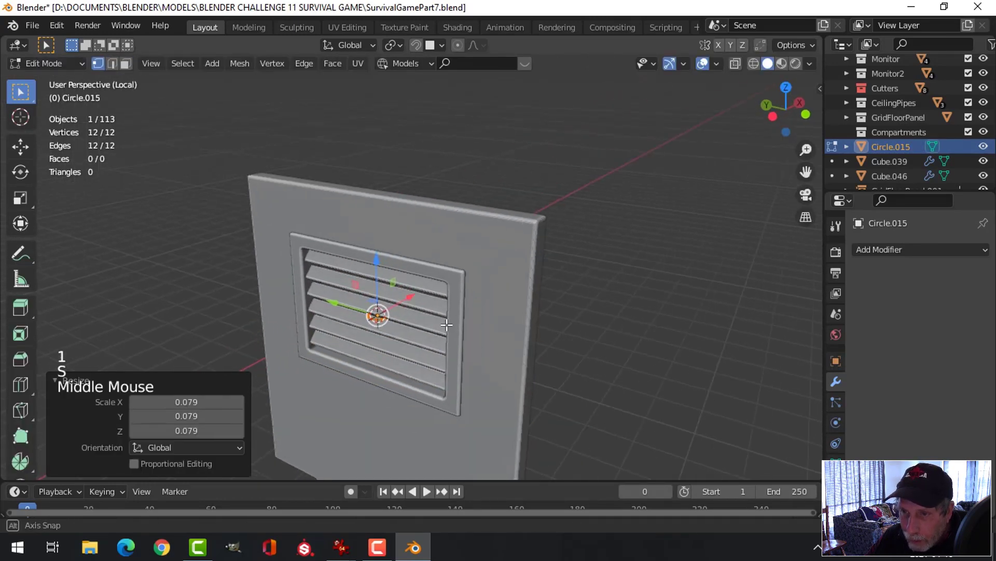
pyautogui.write('ry90')
pyautogui.press('Return')
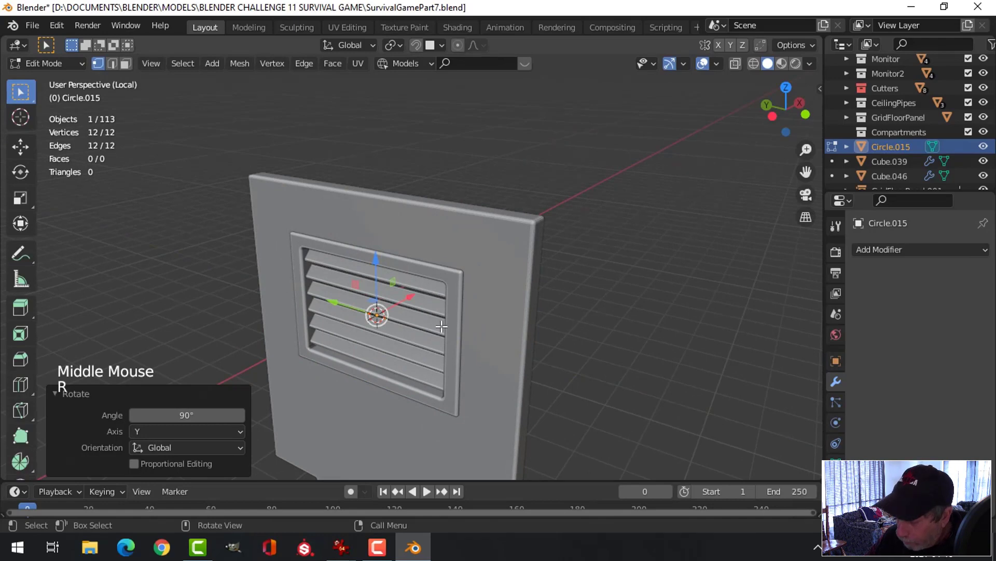
# - Move the circle about -0.226 m along X, then about 0.73 m in Y and 0.49 m in Z to the frame's upper-left corner
pyautogui.press('g')
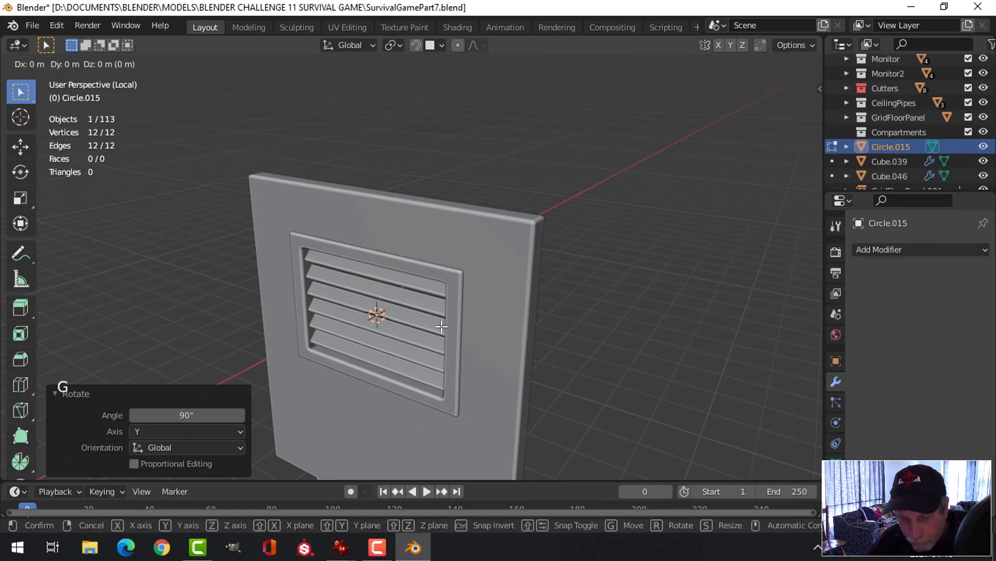
pyautogui.press('x')
pyautogui.click(423, 338)
pyautogui.press('KP_3')
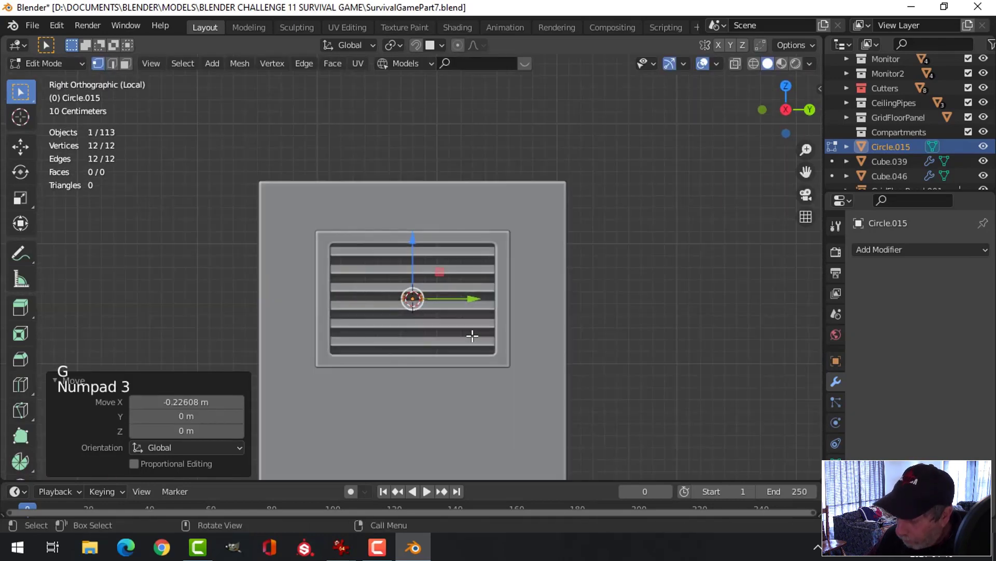
pyautogui.press('ctrl+KP_3')
pyautogui.scroll(2, 473, 336)
pyautogui.press('g')
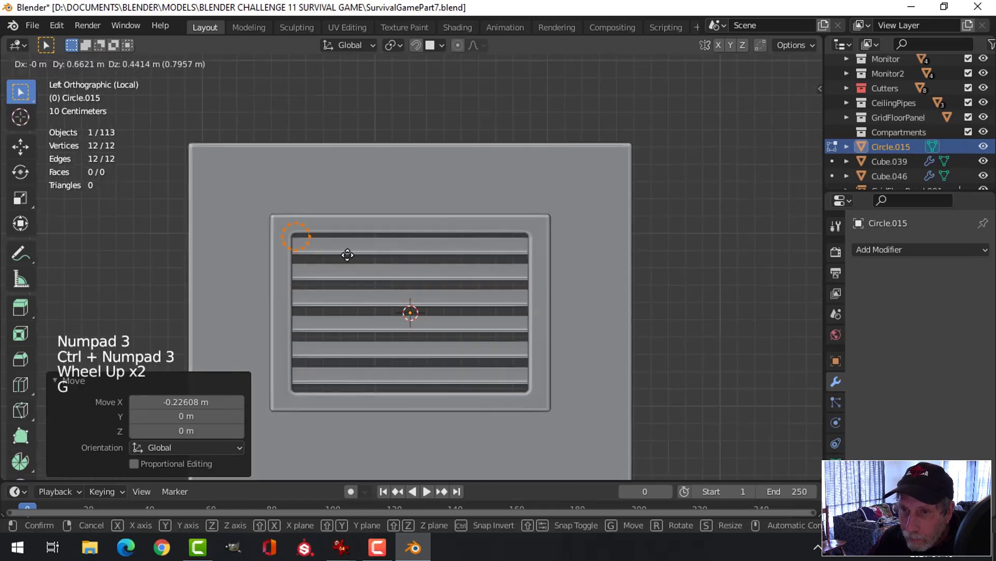
pyautogui.click(345, 250)
# - Scale the circle down to about 0.278 to rivet size at the frame corner
pyautogui.keyDown('shift'); pyautogui.moveTo(449, 246); pyautogui.dragTo(529, 298, button='middle'); pyautogui.keyUp('shift')
pyautogui.scroll(3, 530, 298)
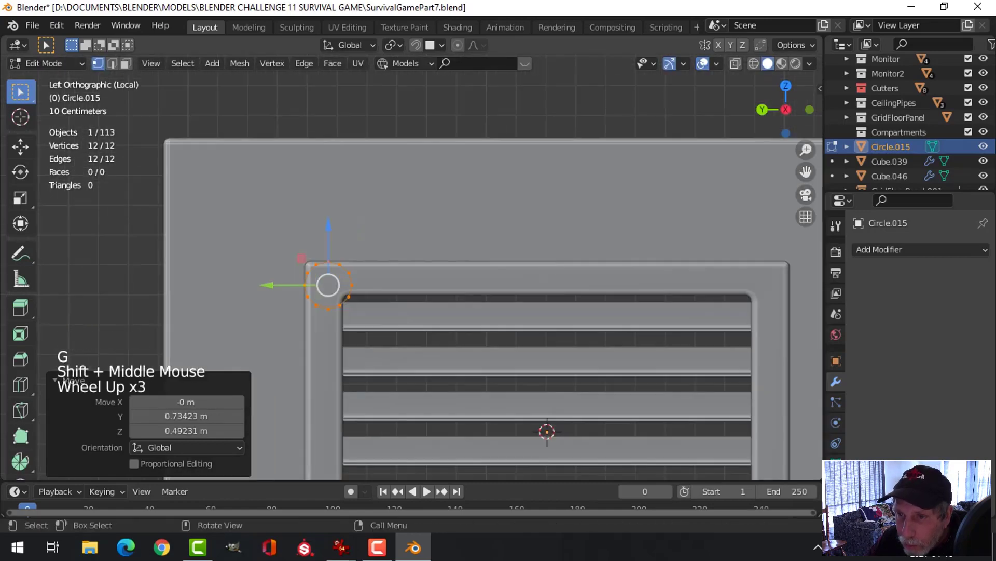
pyautogui.press('s')
pyautogui.click(388, 303)
# - Bring the circle up to the frame surface, fill it with a face and extrude it about 0.011 m
pyautogui.moveTo(387, 303); pyautogui.dragTo(460, 338, button='middle')
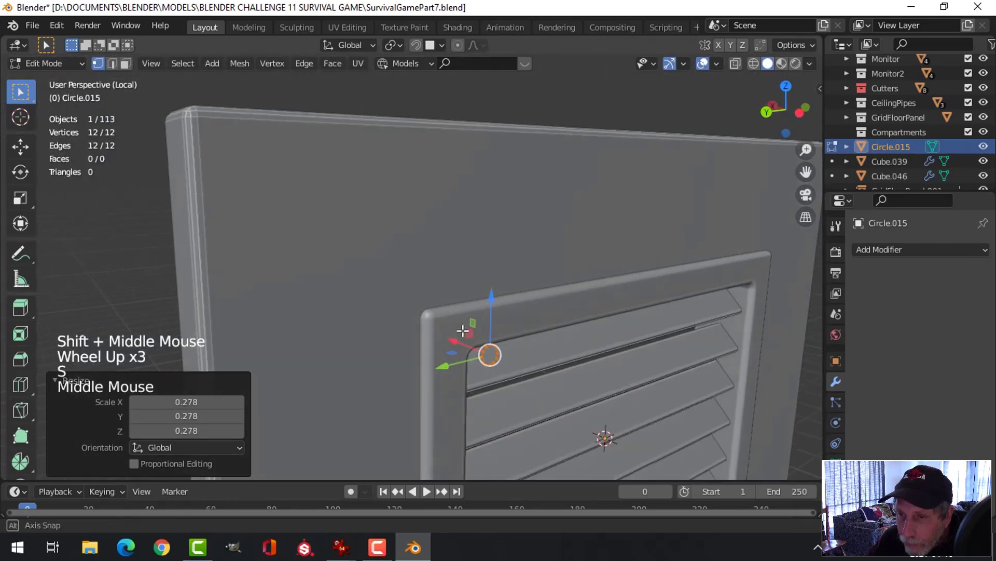
pyautogui.scroll(2, 523, 361)
pyautogui.keyDown('shift'); pyautogui.moveTo(524, 361); pyautogui.dragTo(511, 327, button='middle'); pyautogui.keyUp('shift')
pyautogui.moveTo(512, 327); pyautogui.dragTo(541, 300, button='middle')
pyautogui.moveTo(541, 301); pyautogui.dragTo(472, 278)
pyautogui.press('f')
pyautogui.moveTo(569, 289); pyautogui.dragTo(609, 340, button='middle')
pyautogui.press('e')
# - Select the rivet's front face and bevel its edges with 2 segments, about 0.004 m wide
pyautogui.scroll(2, 602, 338)
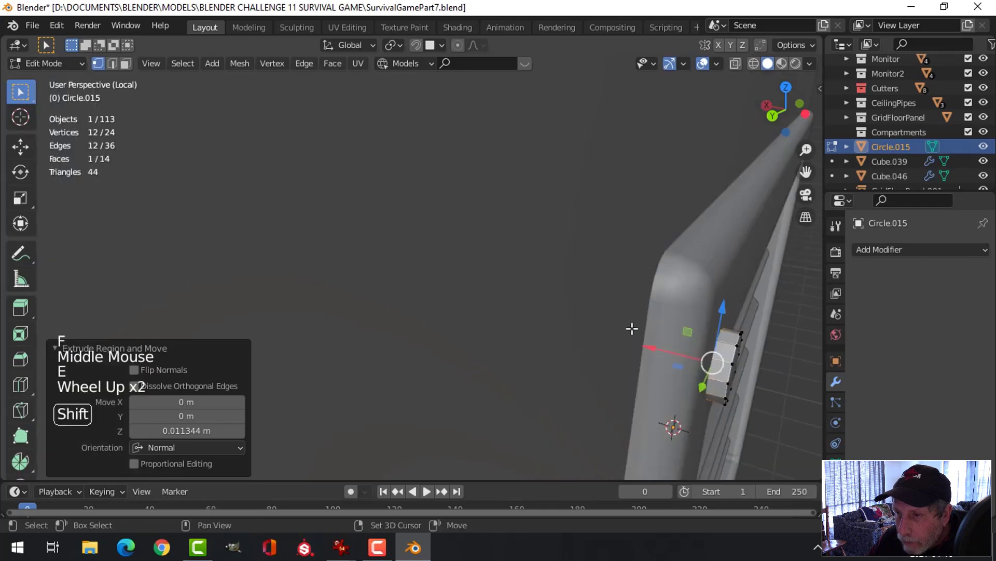
pyautogui.keyDown('shift'); pyautogui.moveTo(632, 329); pyautogui.dragTo(424, 284, button='middle'); pyautogui.keyUp('shift')
pyautogui.hotkey('alt', 'a')
pyautogui.press('3')
pyautogui.click(425, 285)
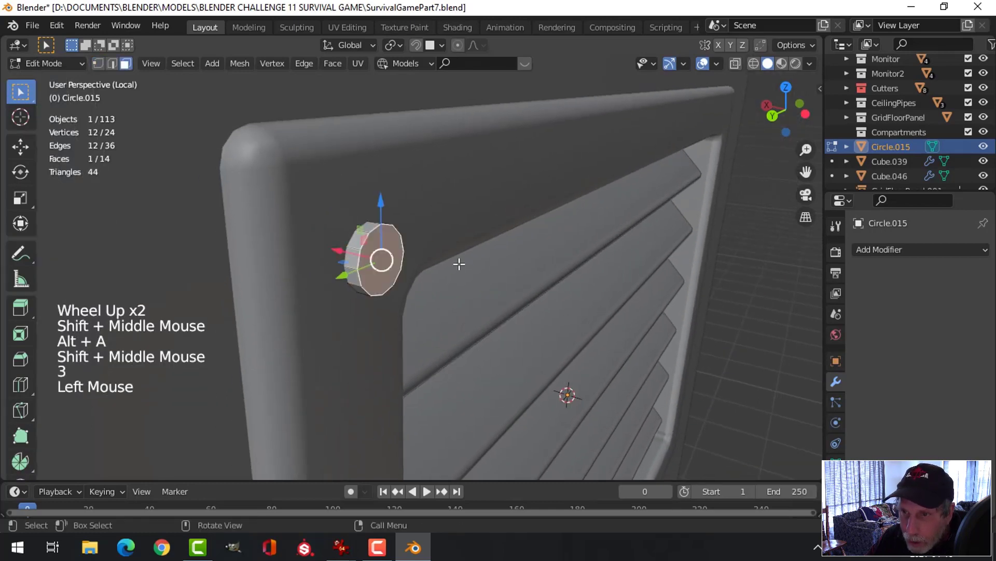
pyautogui.hotkey('ctrl', 'b')
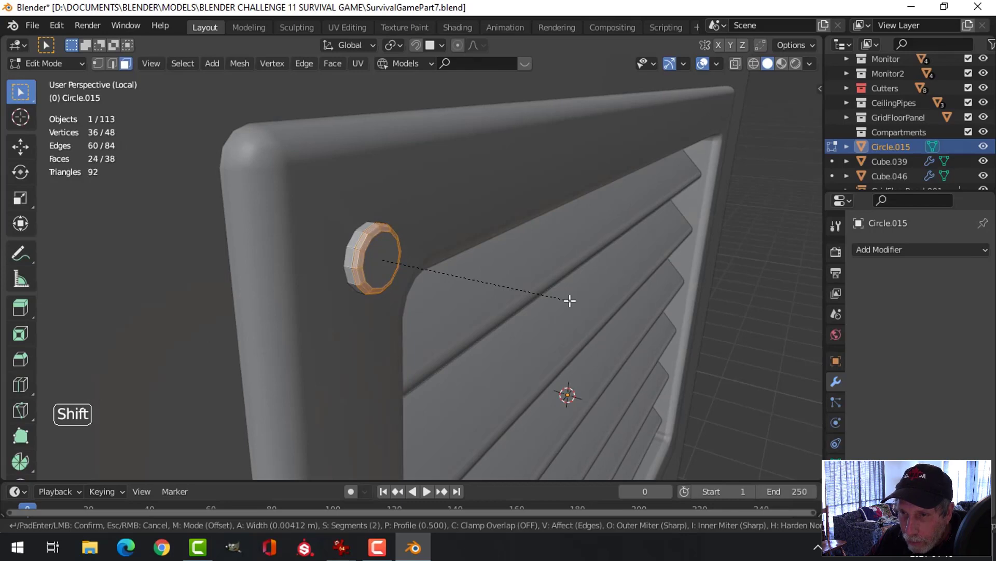
pyautogui.click(570, 301)
# - Leave mesh editing and shade the rivet smooth, keeping it selected
pyautogui.press('Tab')
pyautogui.rightClick(360, 248)
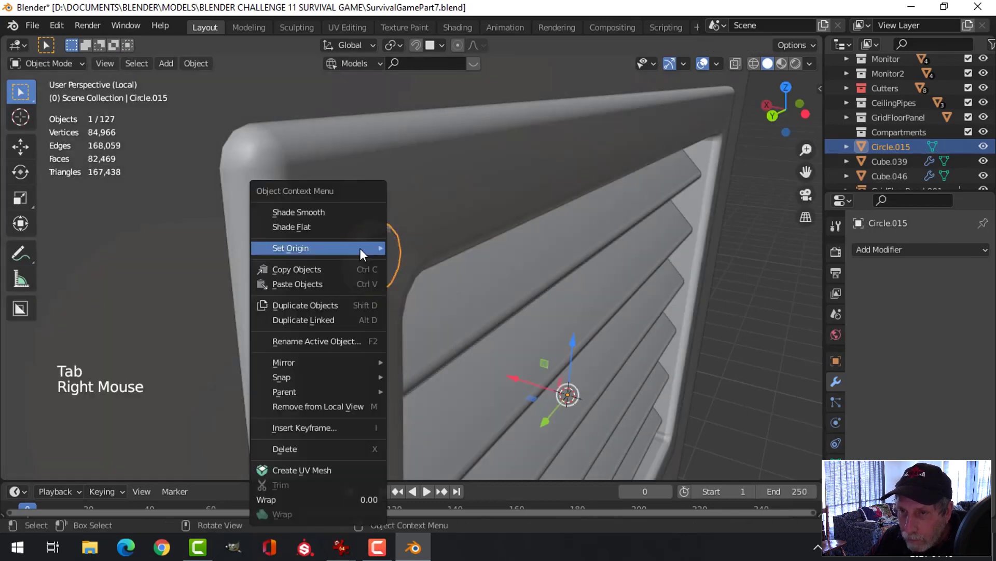
pyautogui.hotkey('alt', 'a')
pyautogui.scroll(-2, 422, 270)
pyautogui.click(428, 285)
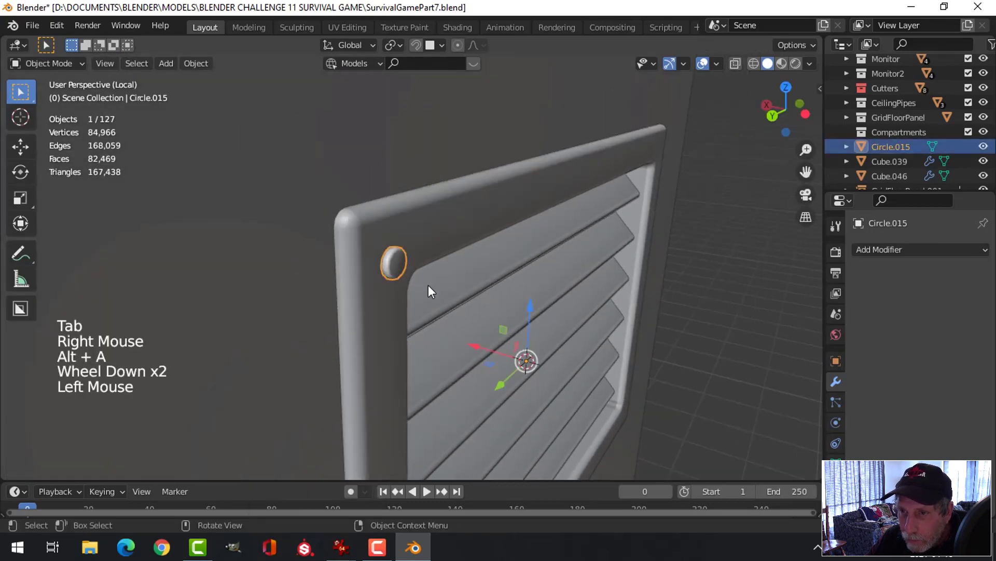
# - Push the rivet about 0.004 m along X into the frame and adjust its position in the corner
pyautogui.moveTo(428, 285); pyautogui.dragTo(499, 337, button='middle')
pyautogui.scroll(1, 523, 338)
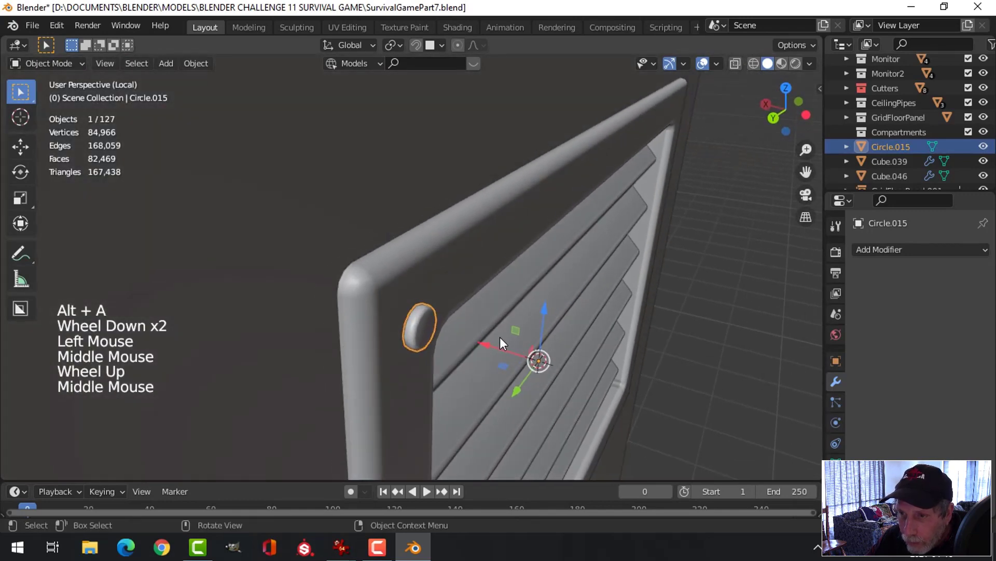
pyautogui.click(487, 340)
pyautogui.moveTo(488, 340); pyautogui.dragTo(486, 343)
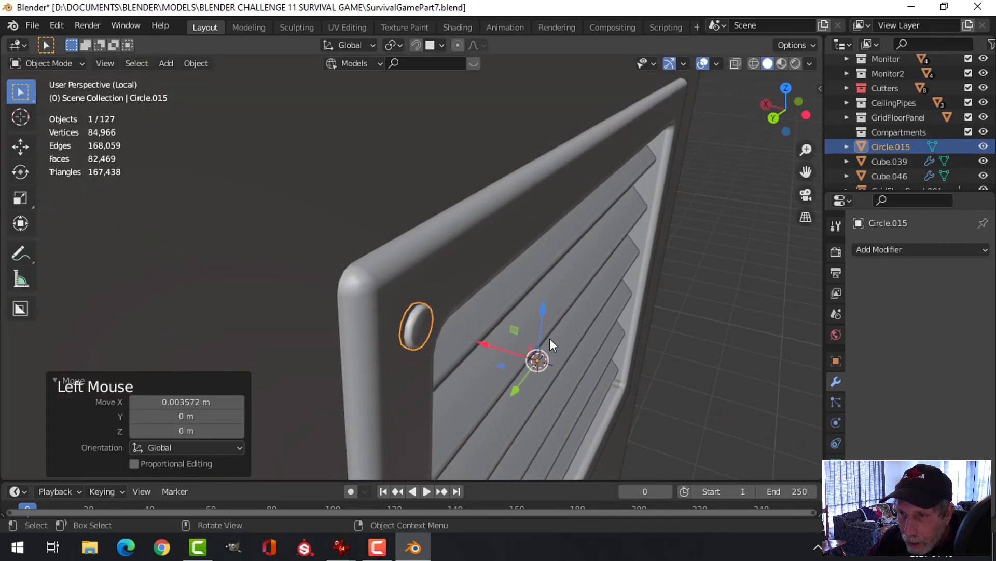
pyautogui.moveTo(550, 338); pyautogui.dragTo(521, 325, button='middle')
pyautogui.press('ctrl+KP_3')
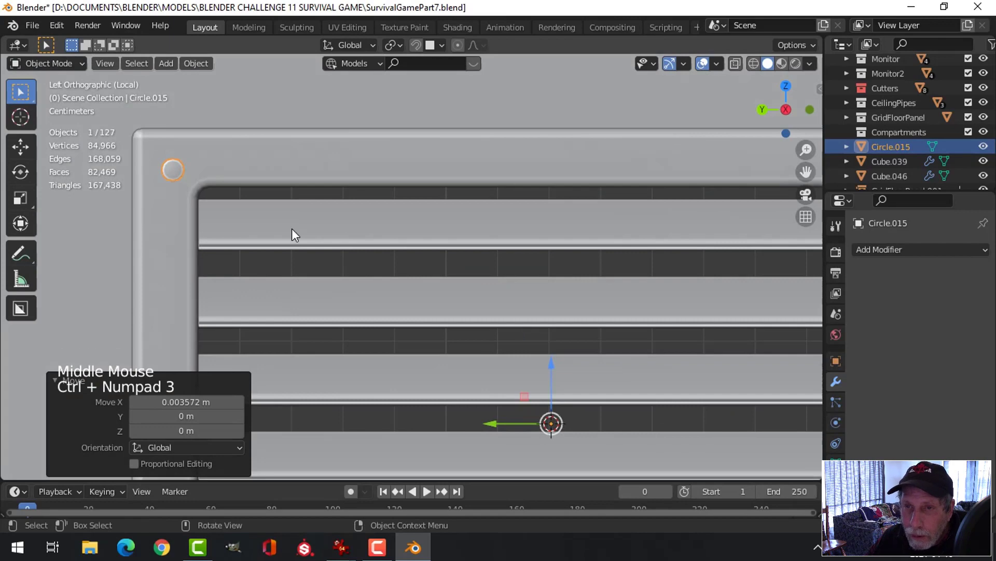
pyautogui.press('g')
pyautogui.click(299, 234)
# - Set the rivet's origin to the 3D cursor at the window centre
pyautogui.scroll(-4, 363, 260)
pyautogui.keyDown('shift'); pyautogui.moveTo(387, 273); pyautogui.dragTo(392, 247, button='middle'); pyautogui.keyUp('shift')
pyautogui.scroll(-2, 400, 248)
pyautogui.click(195, 63)
pyautogui.moveTo(297, 95)
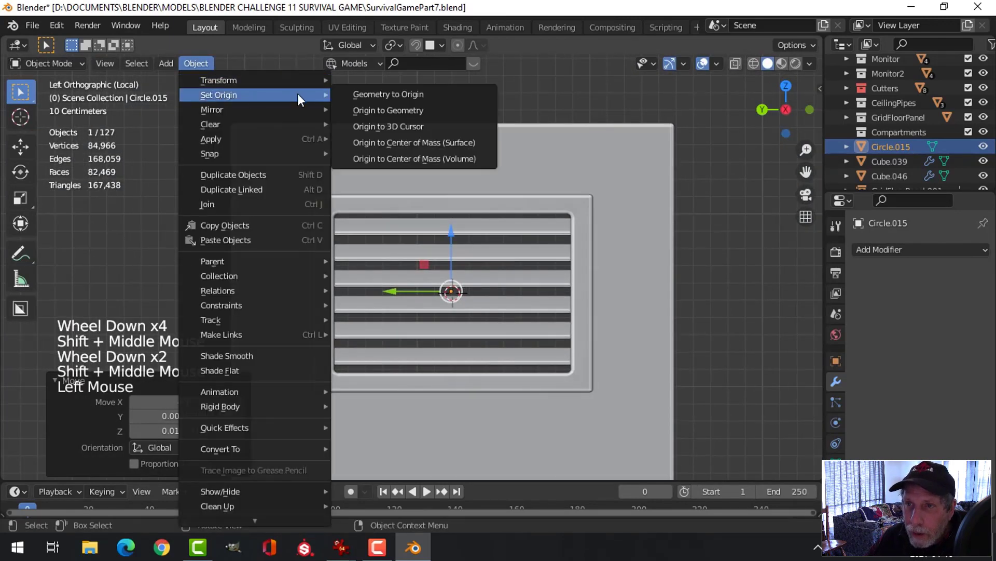
pyautogui.click(358, 126)
# - Add a Mirror modifier to the rivet using the Y and Z axes instead of X to fill all four frame corners
pyautogui.click(886, 250)
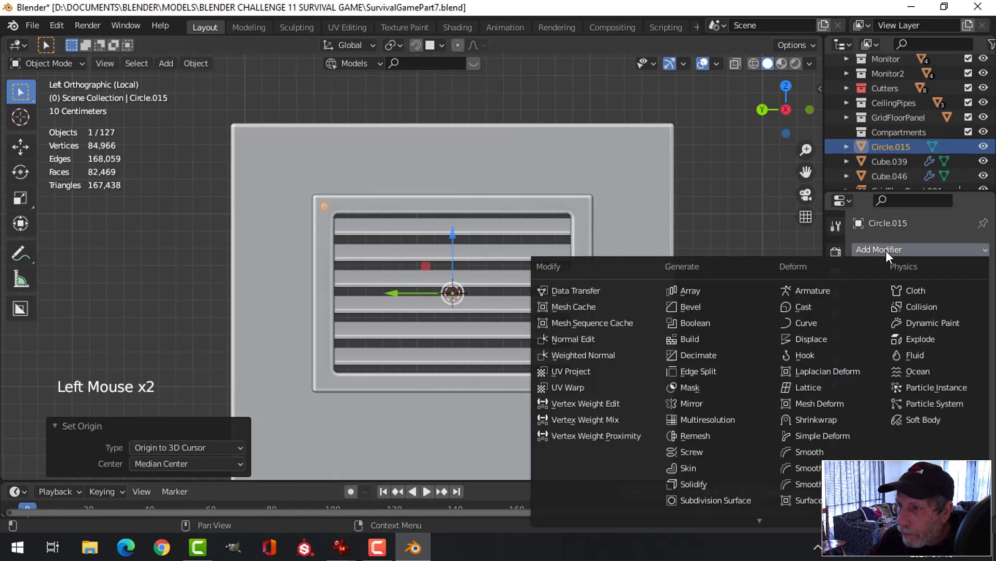
pyautogui.click(712, 402)
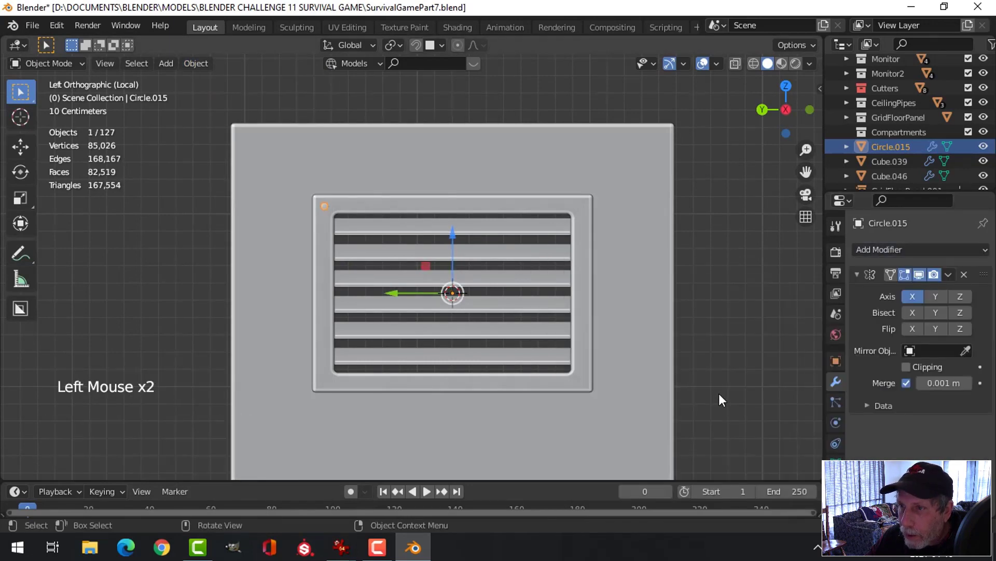
pyautogui.click(939, 296)
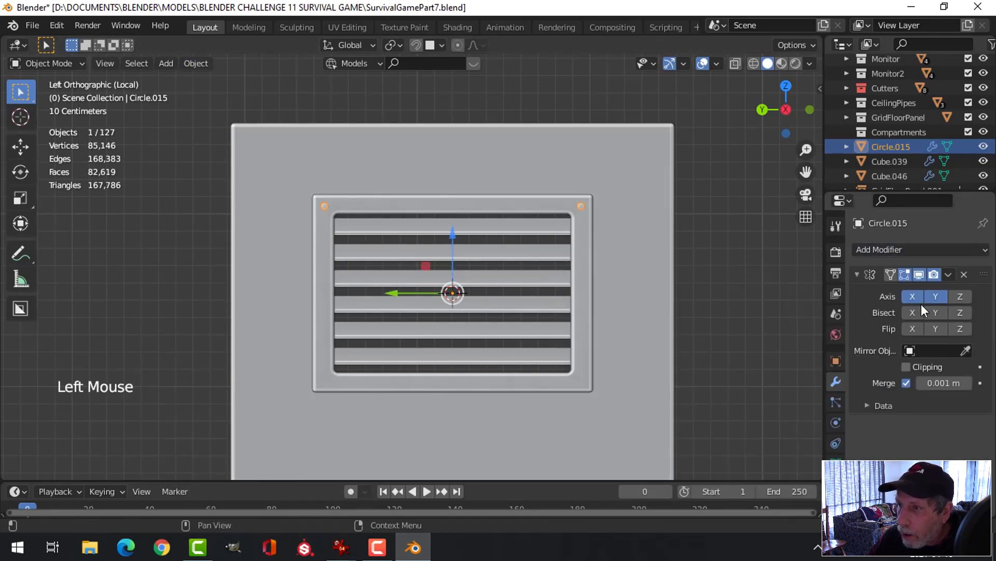
pyautogui.click(959, 296)
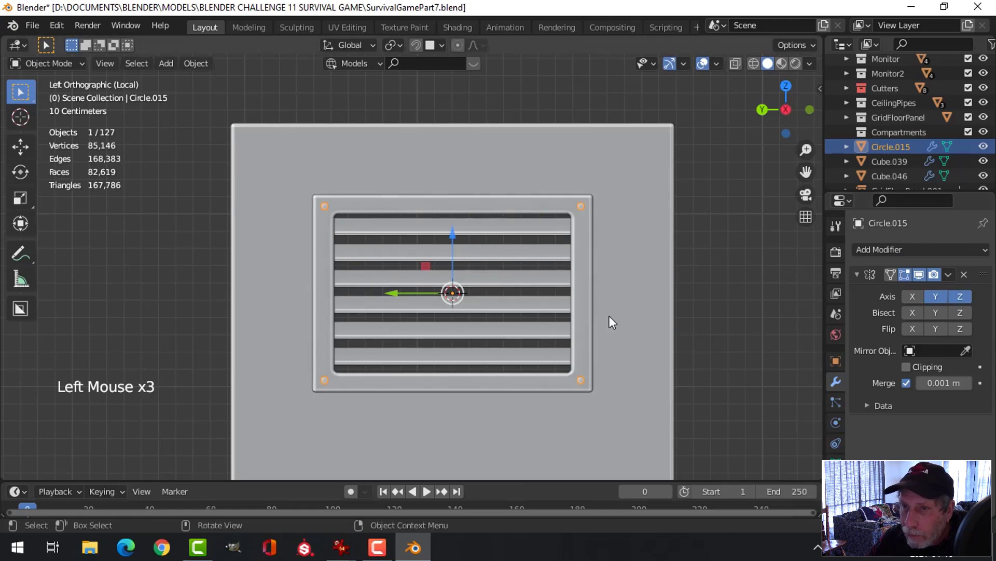
# - Deselect everything and save the file
pyautogui.hotkey('alt', 'a')
pyautogui.moveTo(609, 316); pyautogui.dragTo(556, 323, button='middle')
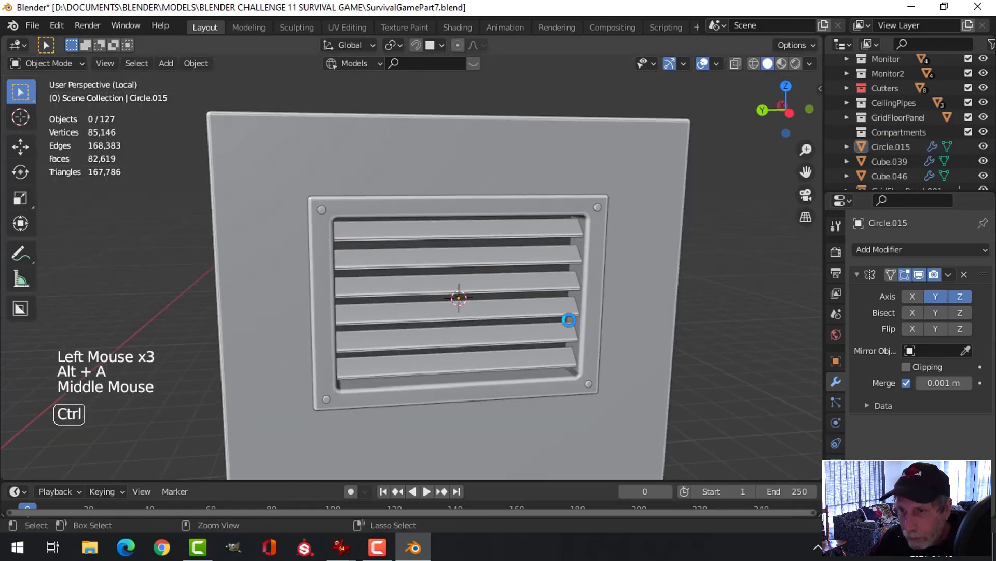
pyautogui.hotkey('ctrl', 's')
# - Select the rivets, vent slats and window frame together and exit local view
pyautogui.scroll(2, 567, 322)
pyautogui.moveTo(567, 322); pyautogui.dragTo(524, 309, button='middle')
pyautogui.scroll(2, 534, 296)
pyautogui.click(624, 213)
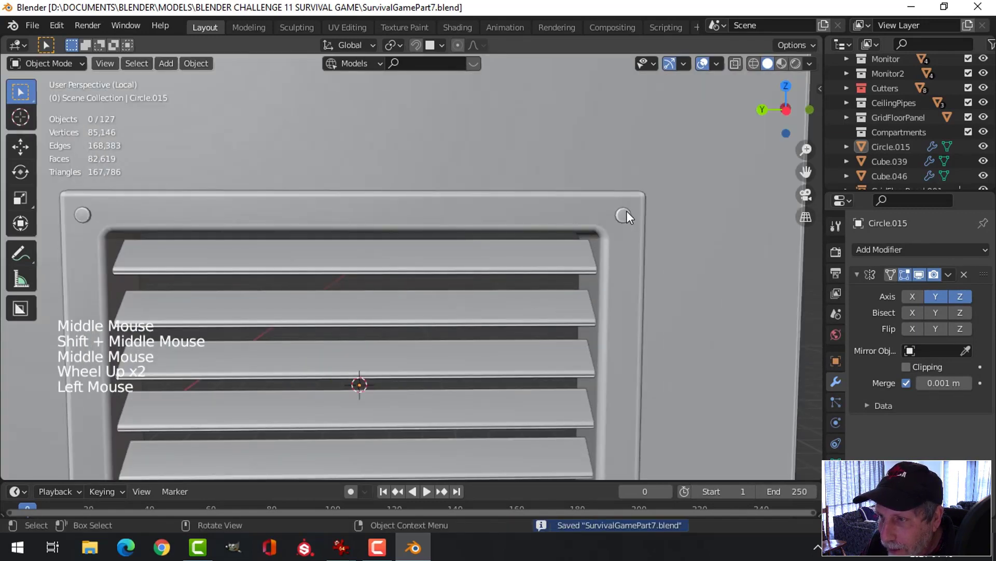
pyautogui.keyDown('shift'); pyautogui.click(374, 257); pyautogui.keyUp('shift')
pyautogui.keyDown('shift'); pyautogui.click(465, 276); pyautogui.keyUp('shift')
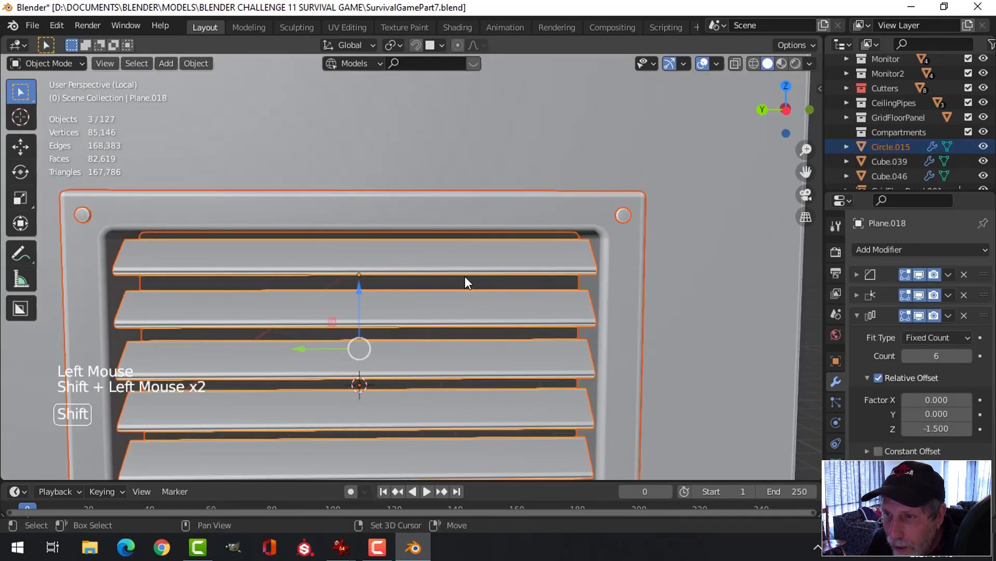
pyautogui.scroll(-3, 463, 303)
pyautogui.keyDown('shift'); pyautogui.moveTo(463, 303); pyautogui.dragTo(475, 234, button='middle'); pyautogui.keyUp('shift')
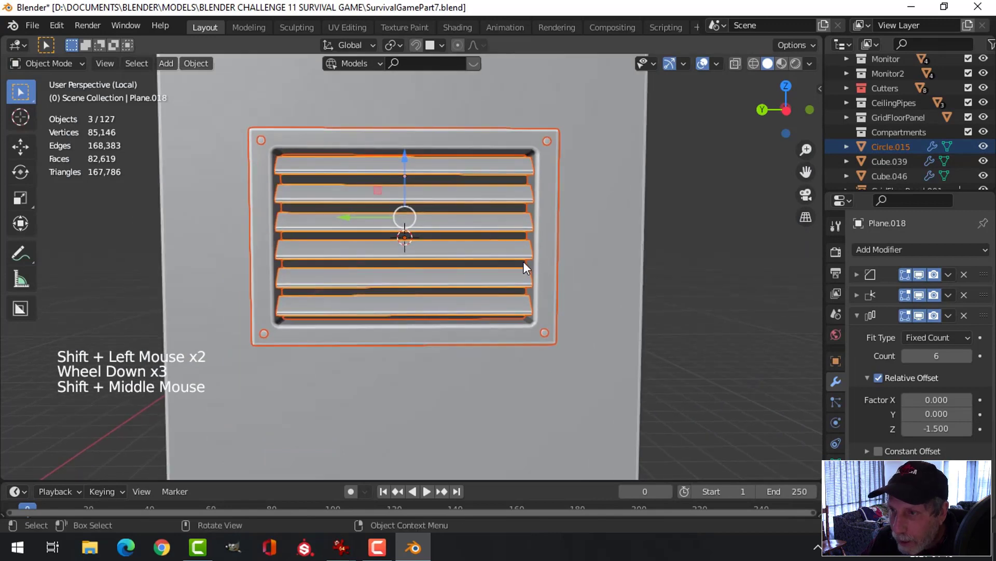
pyautogui.press('m')
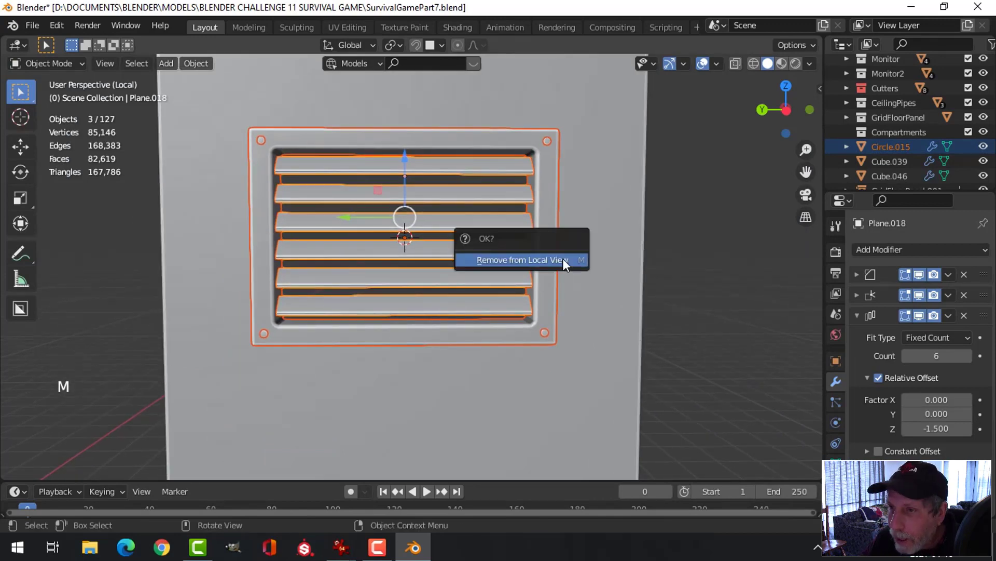
pyautogui.press('Escape')
pyautogui.press('/')
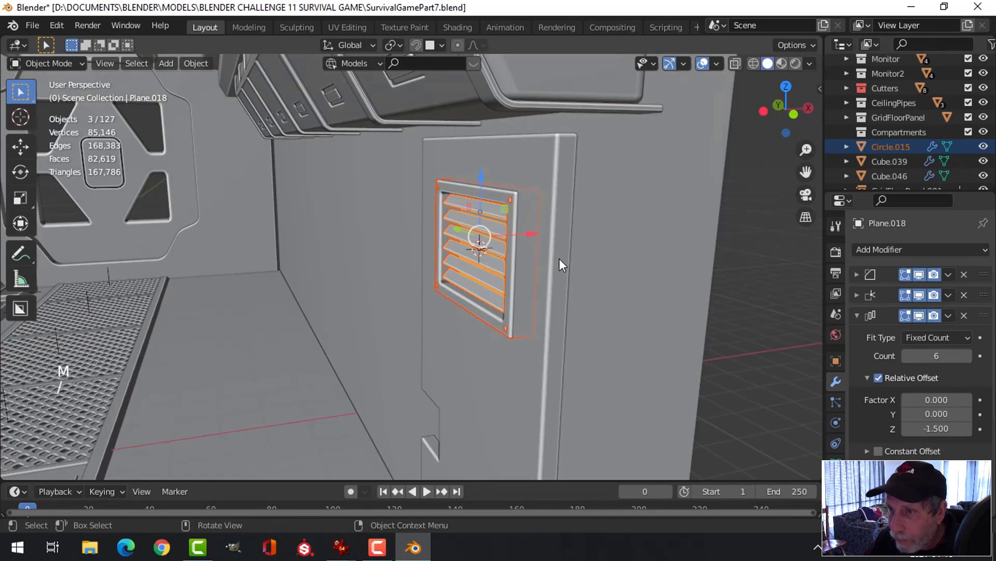
# - Move the selected rivets, slats and frame to a new collection named LockerGrill
pyautogui.press('m')
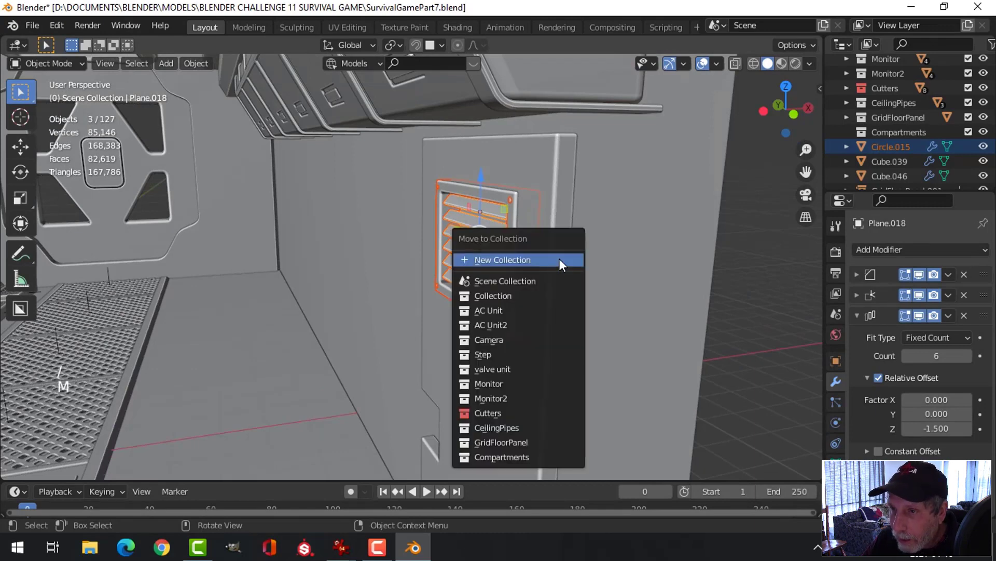
pyautogui.click(560, 259)
pyautogui.write('LockerGrill')
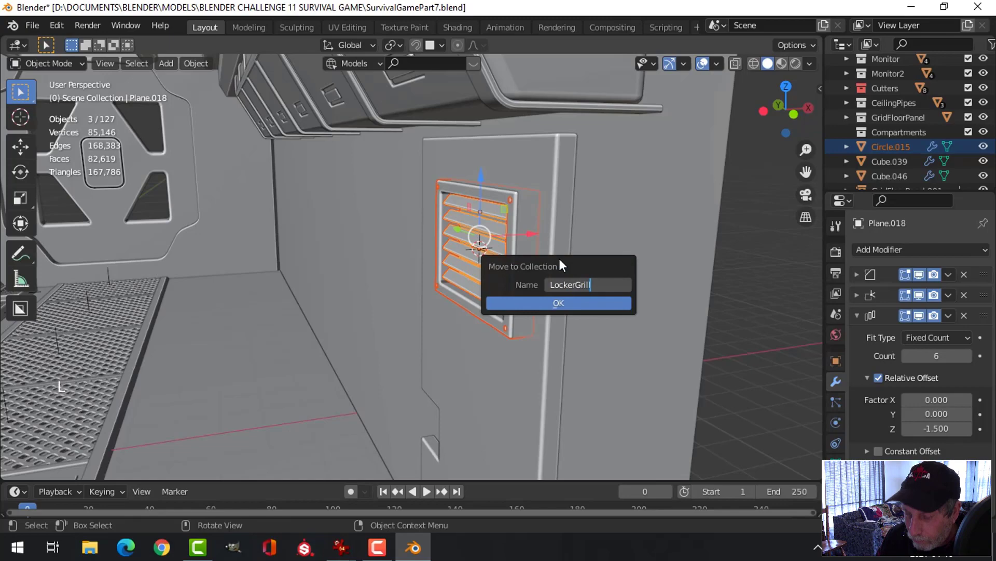
pyautogui.press('Return')
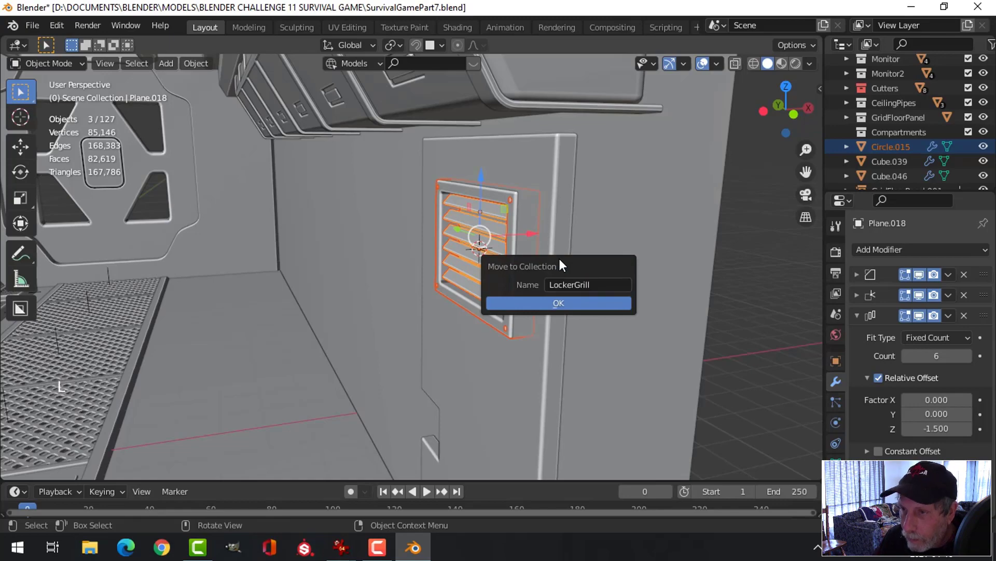
pyautogui.click(553, 305)
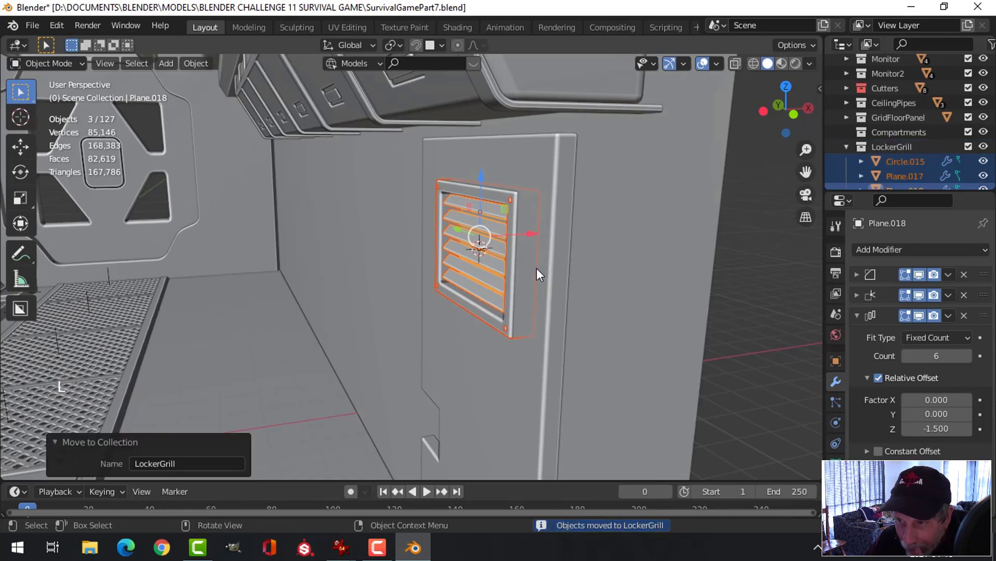
# - Isolate the locker door together with its grill in local view, collapse the LockerGrill collection and clear the selection
pyautogui.scroll(-2, 540, 268)
pyautogui.moveTo(549, 265); pyautogui.dragTo(571, 257, button='middle')
pyautogui.scroll(1, 581, 268)
pyautogui.moveTo(571, 257); pyautogui.dragTo(565, 250, button='middle')
pyautogui.keyDown('shift'); pyautogui.click(661, 260); pyautogui.keyUp('shift')
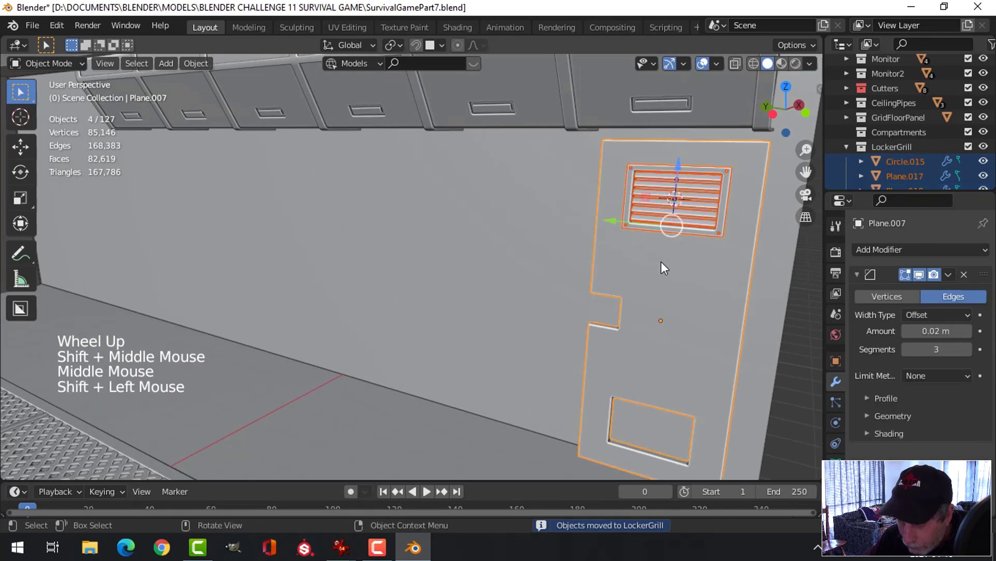
pyautogui.press('/')
pyautogui.hotkey('alt', 'a')
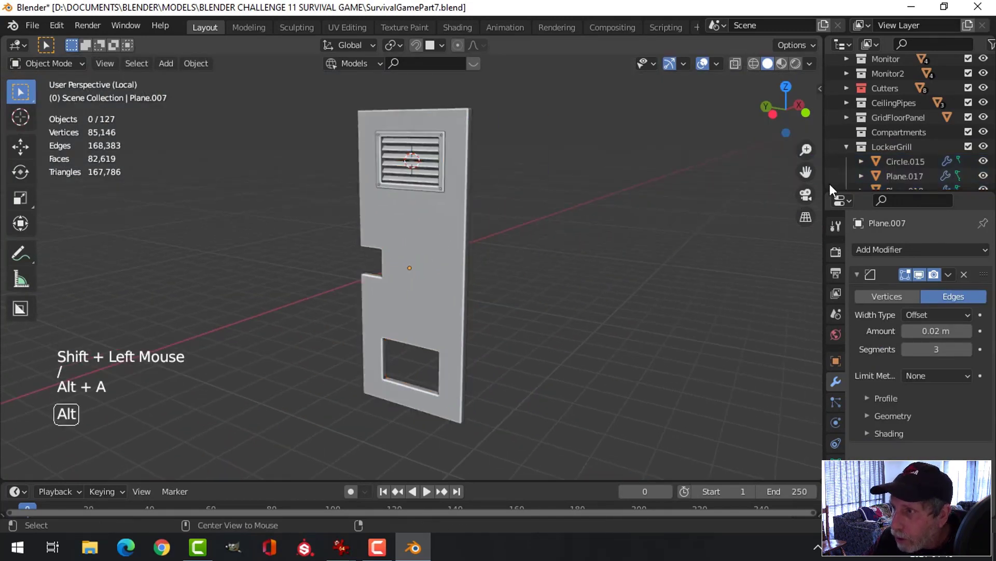
pyautogui.click(849, 147)
pyautogui.click(438, 234)
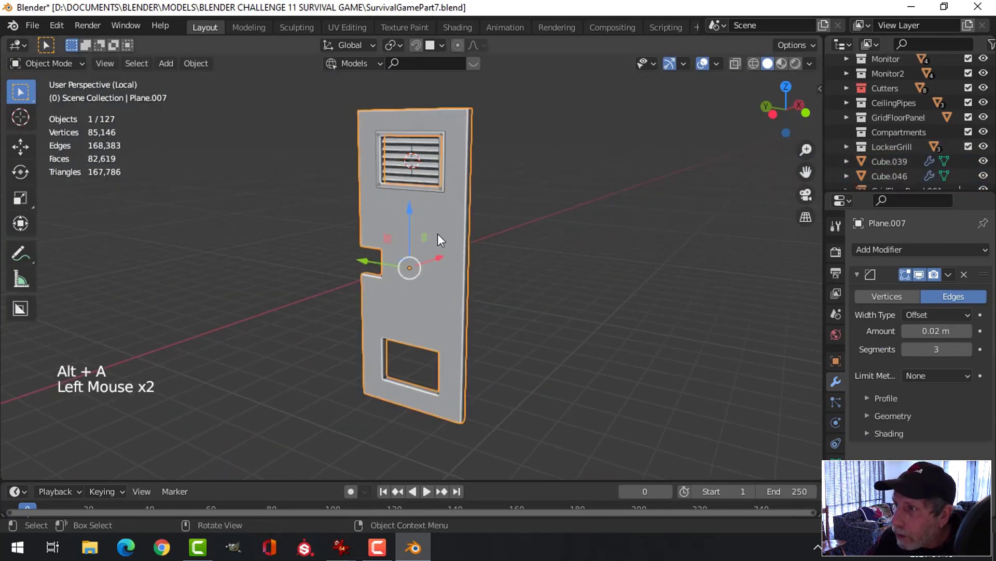
pyautogui.hotkey('alt', 'a')
# - Duplicate all LockerGrill objects and move the copy about 4.39 m down along Z onto the door's lower opening
pyautogui.click(885, 147)
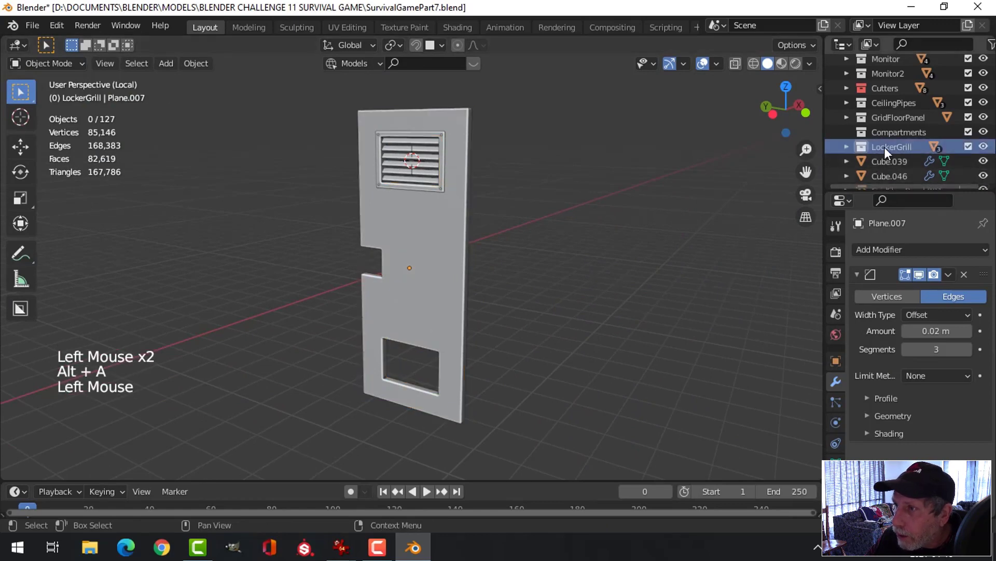
pyautogui.rightClick(885, 148)
pyautogui.click(784, 261)
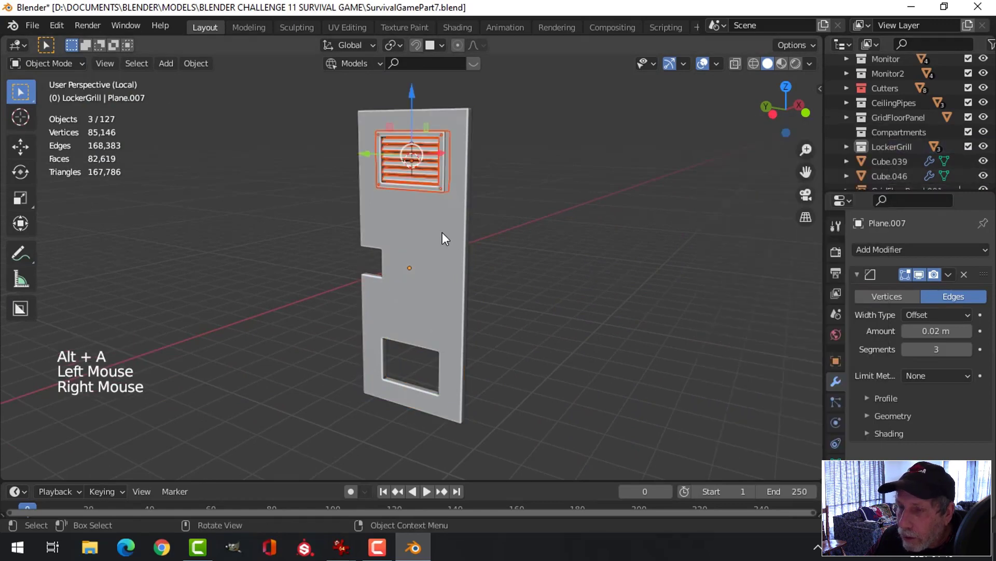
pyautogui.moveTo(442, 232); pyautogui.dragTo(486, 229, button='middle')
pyautogui.press('ctrl+KP_3')
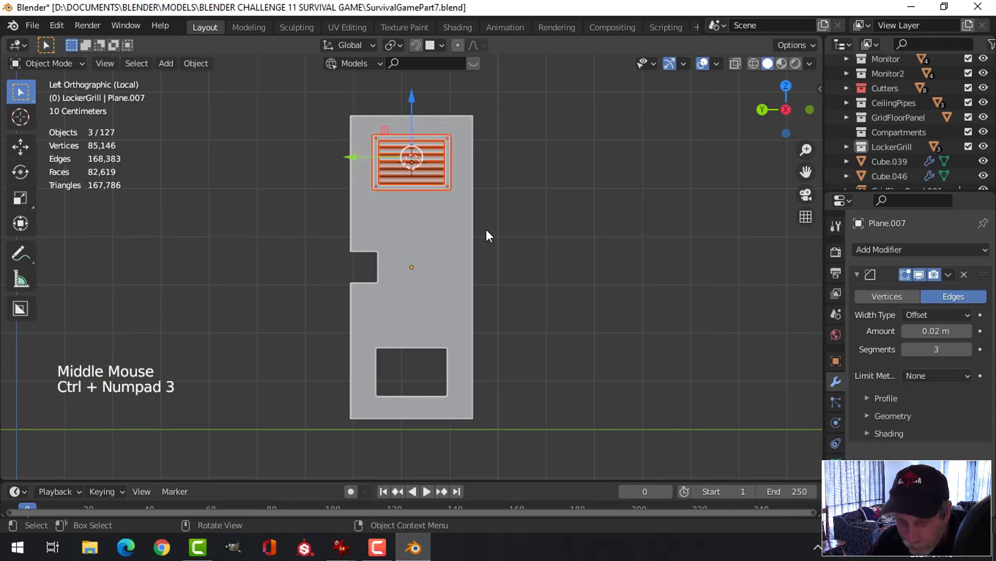
pyautogui.hotkey('shift', 'd')
pyautogui.moveTo(410, 103); pyautogui.dragTo(431, 314)
# - Raise the copied grill about 0.02 m along Z to align it with the lower opening, checking it in wireframe
pyautogui.moveTo(544, 341); pyautogui.dragTo(561, 342, button='middle')
pyautogui.scroll(2, 561, 343)
pyautogui.keyDown('shift'); pyautogui.moveTo(561, 342); pyautogui.dragTo(540, 264, button='middle'); pyautogui.keyUp('shift')
pyautogui.scroll(2, 512, 253)
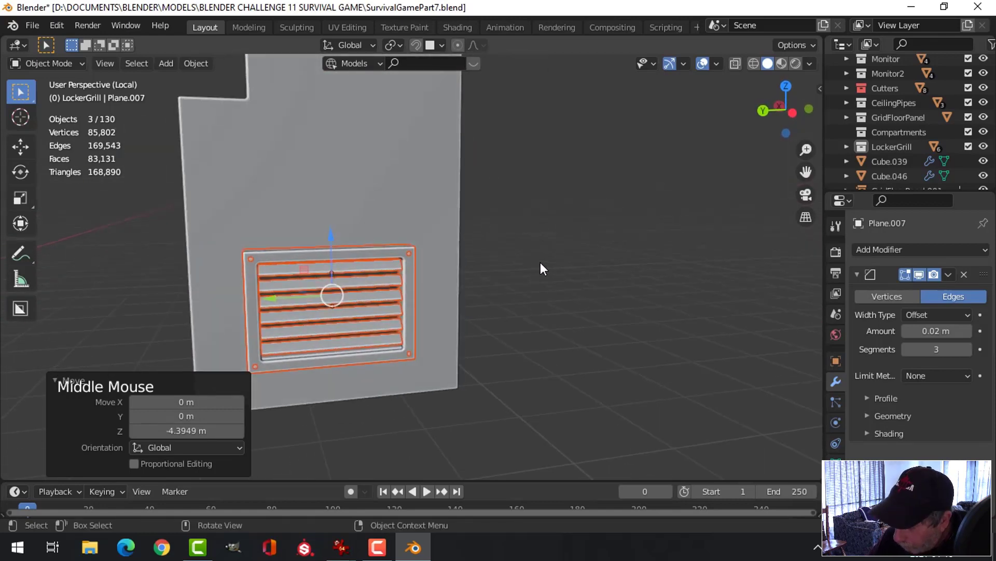
pyautogui.press('ctrl+KP_3')
pyautogui.press('z')
pyautogui.scroll(2, 435, 311)
pyautogui.keyDown('shift'); pyautogui.moveTo(436, 310); pyautogui.dragTo(391, 265, button='middle'); pyautogui.keyUp('shift')
pyautogui.moveTo(334, 229); pyautogui.dragTo(333, 221)
pyautogui.press('z')
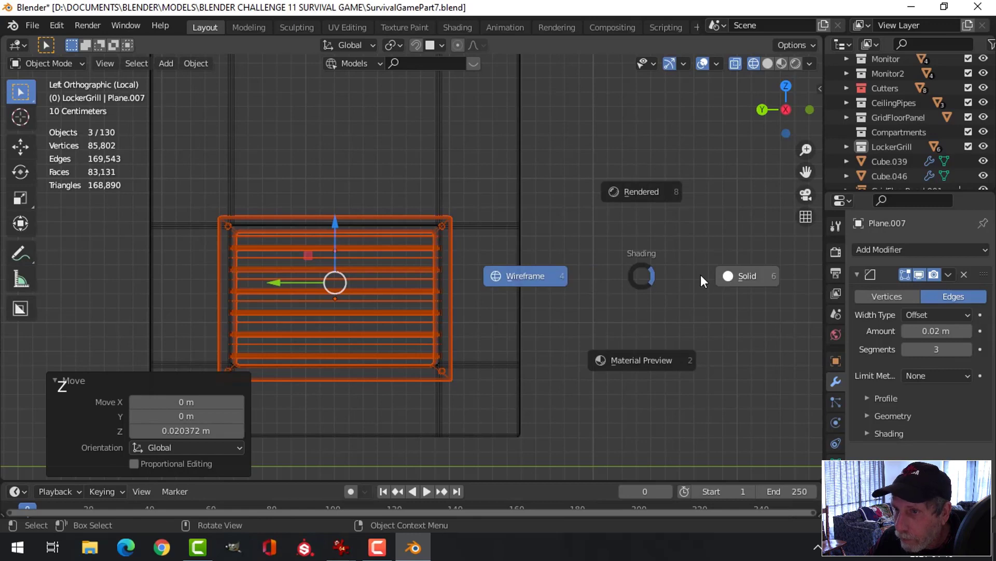
# - Deselect everything and save the file with both grills in place
pyautogui.hotkey('alt', 'a')
pyautogui.scroll(-1, 550, 279)
pyautogui.scroll(-5, 549, 280)
pyautogui.keyDown('shift'); pyautogui.moveTo(496, 254); pyautogui.dragTo(534, 310, button='middle'); pyautogui.keyUp('shift')
pyautogui.scroll(-1, 534, 310)
pyautogui.hotkey('ctrl', 's')
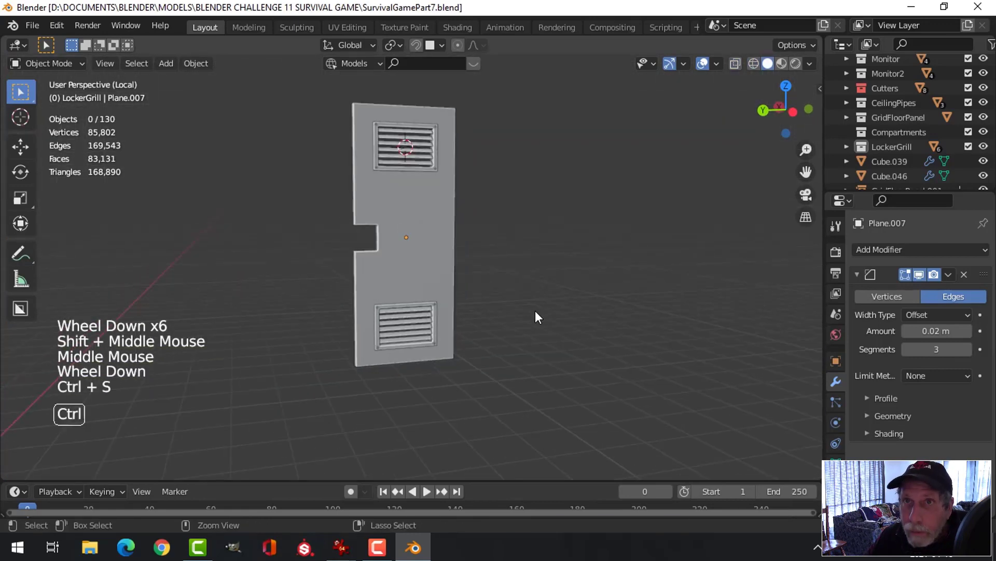
# - Examine the door face between the two grills and around the side notch
pyautogui.scroll(-1, 521, 297)
pyautogui.moveTo(521, 297); pyautogui.dragTo(423, 412, button='middle')
pyautogui.scroll(3, 434, 300)
pyautogui.scroll(2, 422, 273)
pyautogui.scroll(-1, 509, 297)
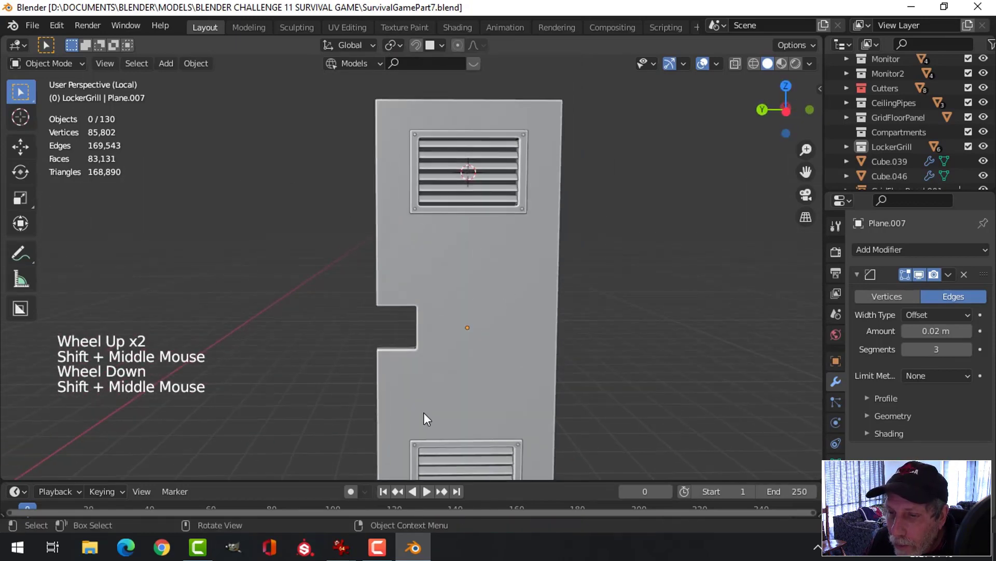
pyautogui.click(441, 214)
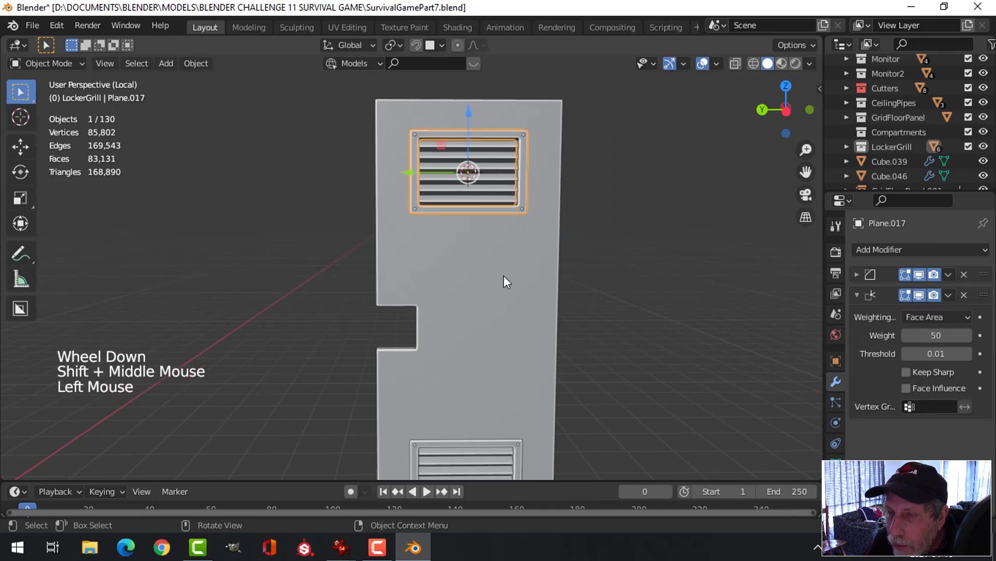
pyautogui.scroll(-2, 505, 278)
pyautogui.moveTo(505, 273); pyautogui.dragTo(431, 287, button='middle')
pyautogui.hotkey('alt', 'a')
pyautogui.scroll(3, 452, 305)
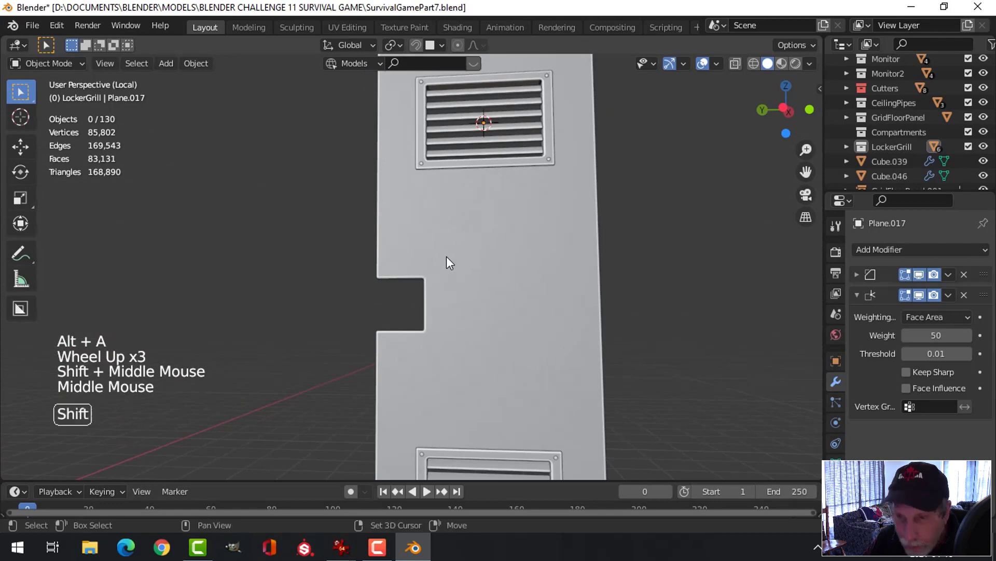
# - Add a plane and lower it along Z from the upper grill to the middle of the door
pyautogui.hotkey('shift', 'a')
pyautogui.moveTo(403, 218)
pyautogui.click(512, 216)
pyautogui.moveTo(527, 270); pyautogui.dragTo(531, 304, button='middle')
pyautogui.scroll(-2, 523, 285)
pyautogui.moveTo(458, 126); pyautogui.dragTo(474, 244)
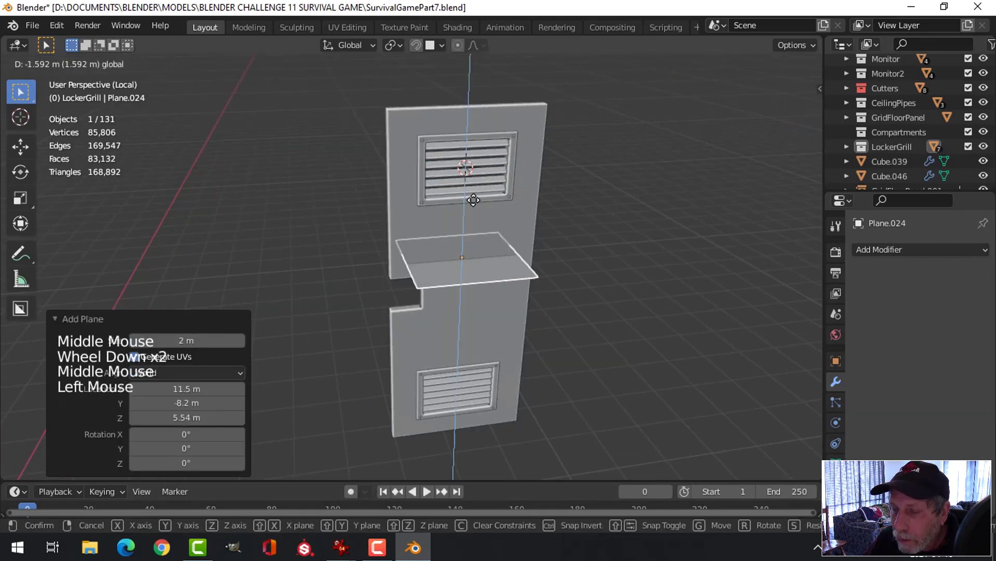
# - Rotate the plane's face 90° about Y and shift it about -0.34 m along X in front of the door
pyautogui.press('Tab')
pyautogui.moveTo(529, 289); pyautogui.dragTo(563, 307, button='middle')
pyautogui.write('ry90')
pyautogui.press('Return')
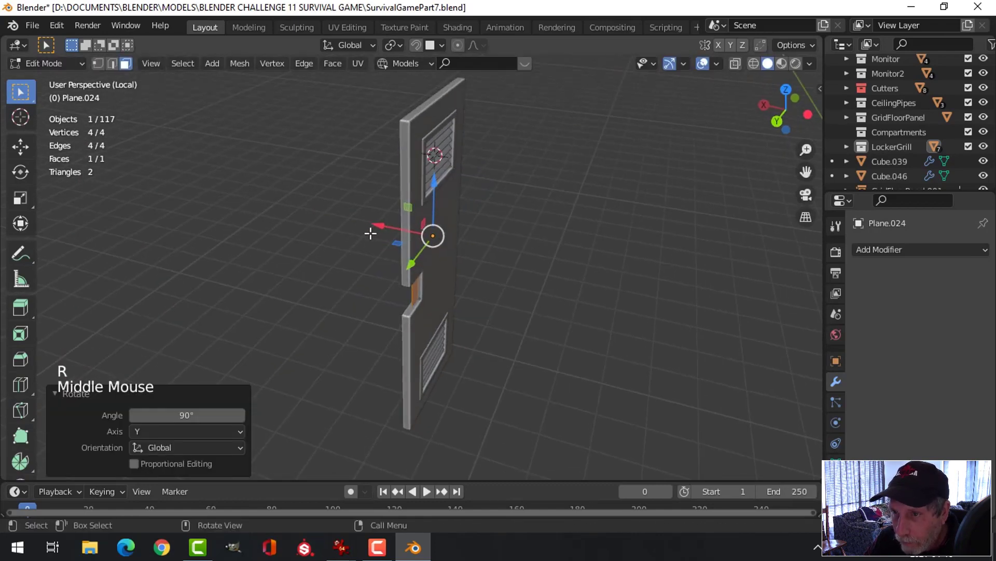
pyautogui.moveTo(374, 229); pyautogui.dragTo(392, 237)
pyautogui.moveTo(587, 285); pyautogui.dragTo(574, 268, button='middle')
# - Scale the face to 0.275 and move it about 0.81 m in Y and 0.11 m in Z, above the side notch
pyautogui.press('s')
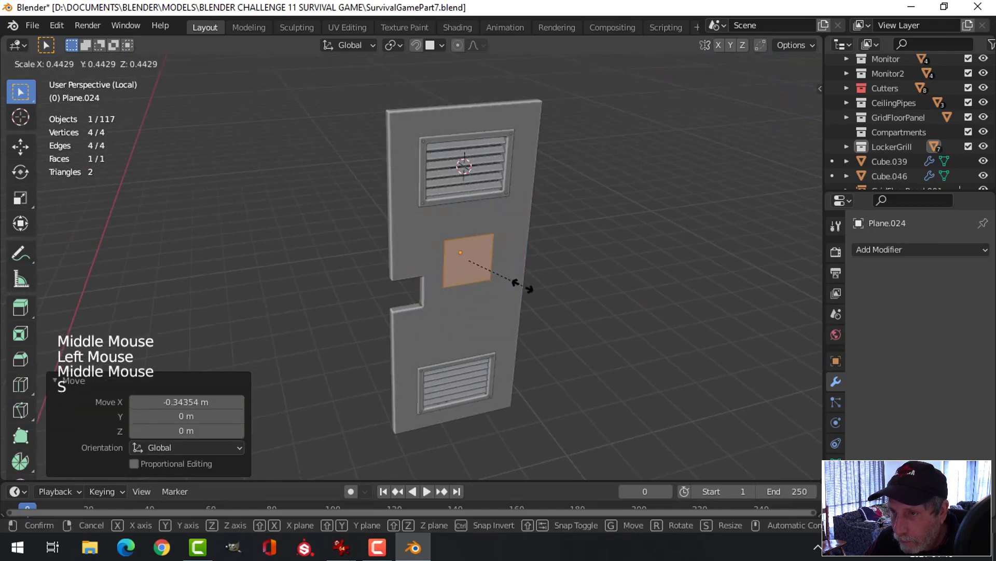
pyautogui.click(494, 286)
pyautogui.press('ctrl+KP_3')
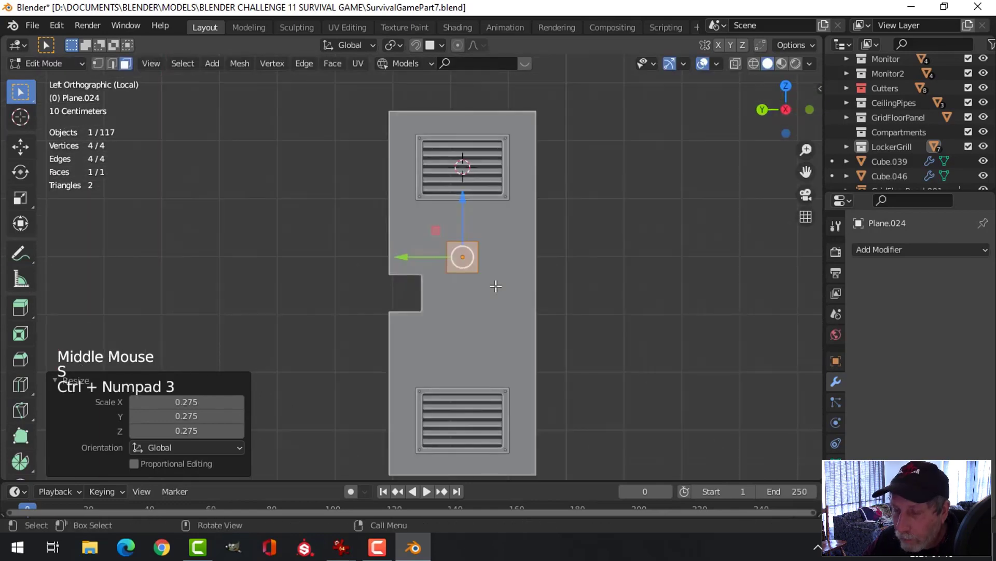
pyautogui.scroll(3, 494, 285)
pyautogui.press('g')
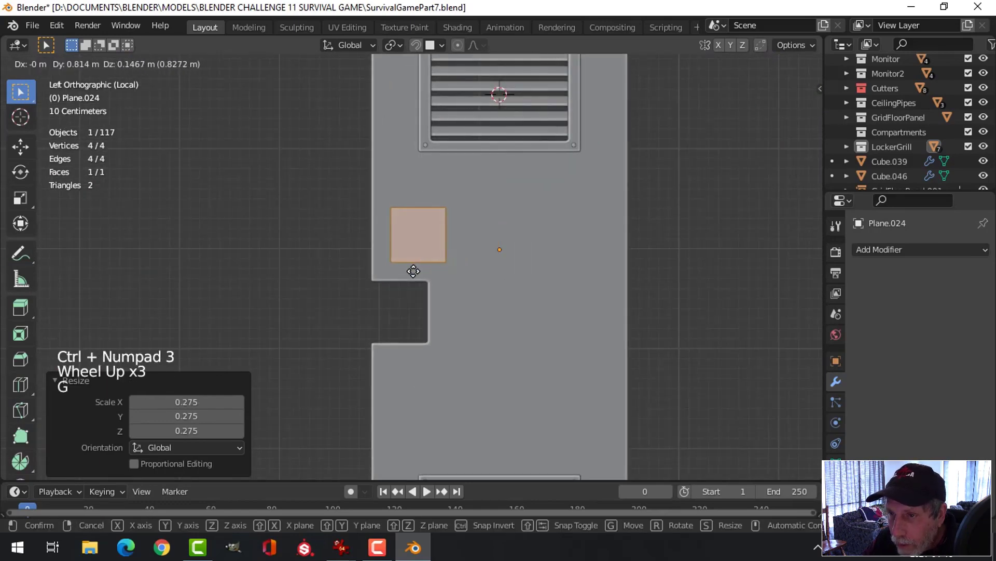
pyautogui.click(414, 274)
# - Scale the face to about 0.511 along Z and lower it about 0.04 m towards the notch
pyautogui.press('s')
pyautogui.press('z')
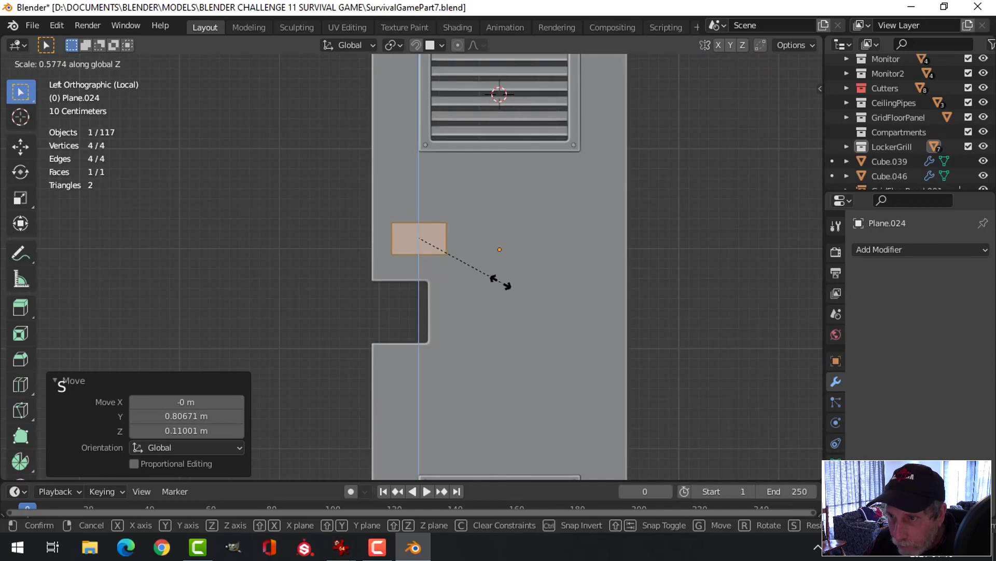
pyautogui.click(486, 280)
pyautogui.moveTo(487, 280); pyautogui.dragTo(480, 288, button='middle')
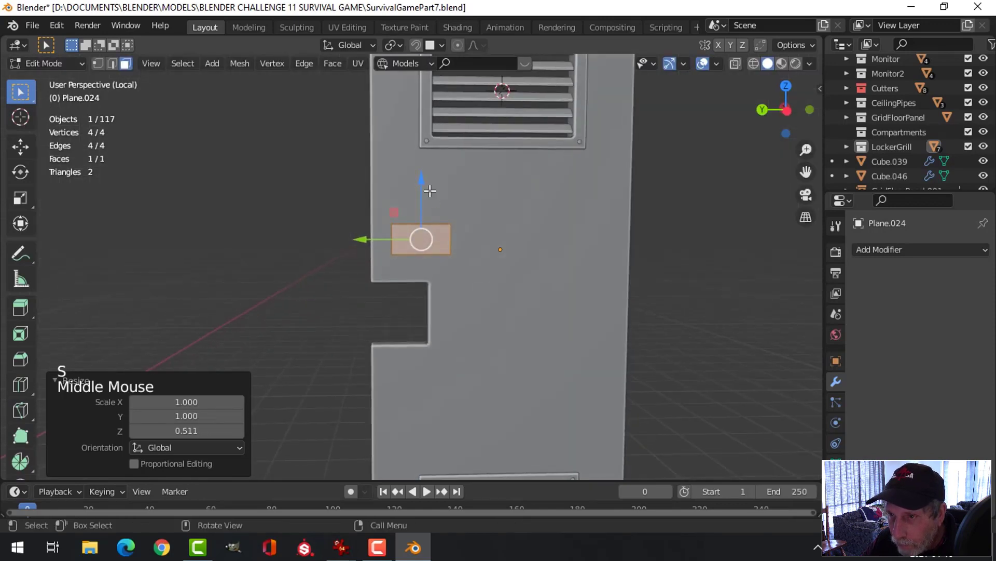
pyautogui.moveTo(422, 190); pyautogui.dragTo(430, 199)
# - Inset the rectangular face above the notch by about 0.032 m
pyautogui.scroll(2, 439, 285)
pyautogui.moveTo(439, 285); pyautogui.dragTo(545, 249, button='middle')
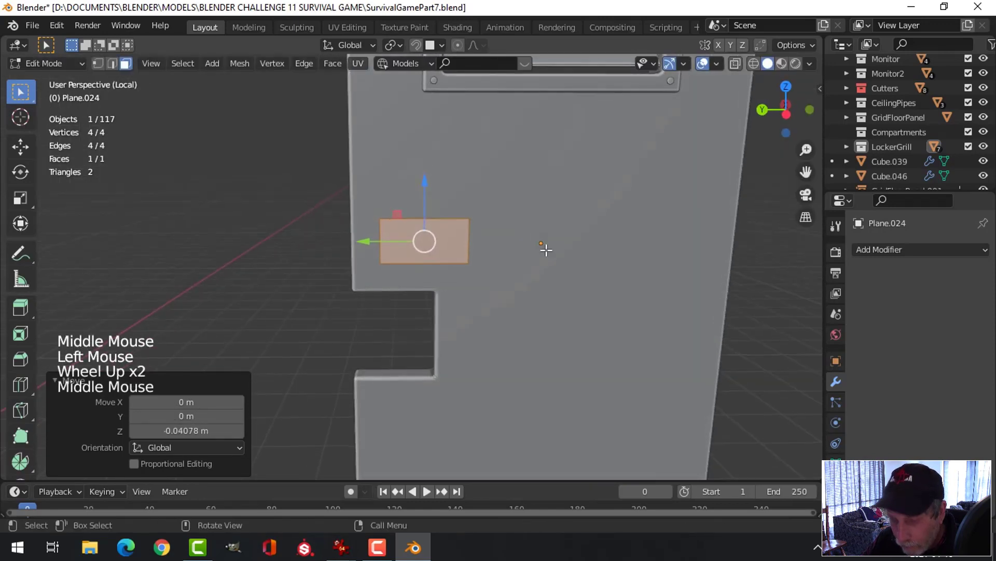
pyautogui.press('i')
pyautogui.click(541, 249)
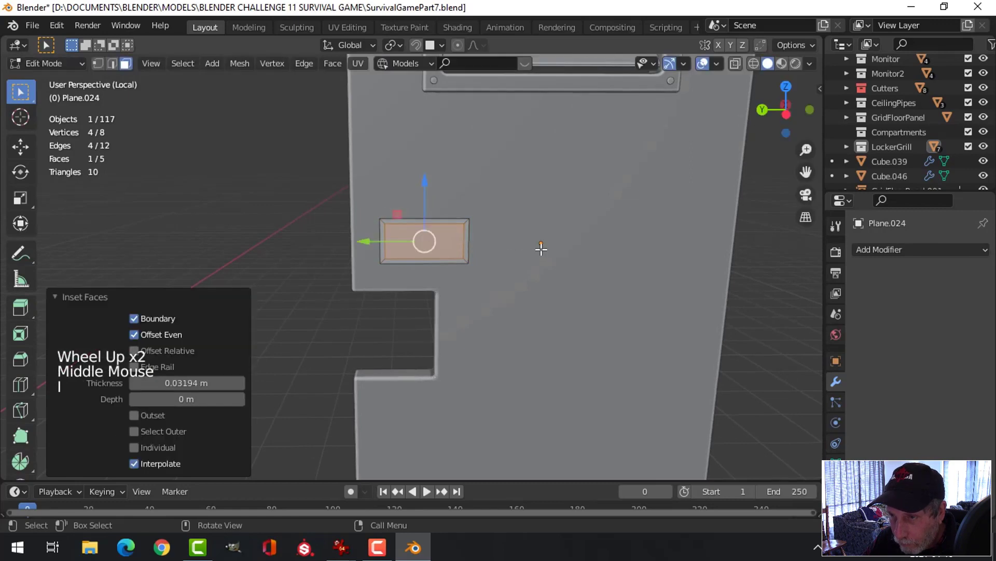
# - Extrude the whole inset plate by about 0.055 m and delete the selected end faces
pyautogui.press('a')
pyautogui.moveTo(484, 268); pyautogui.dragTo(575, 306, button='middle')
pyautogui.press('e')
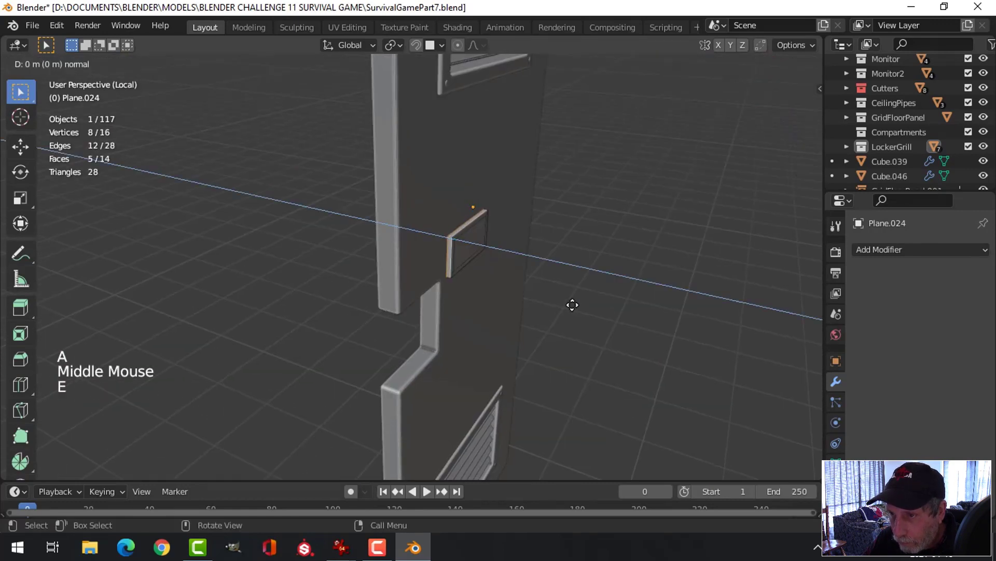
pyautogui.click(566, 300)
pyautogui.press('x')
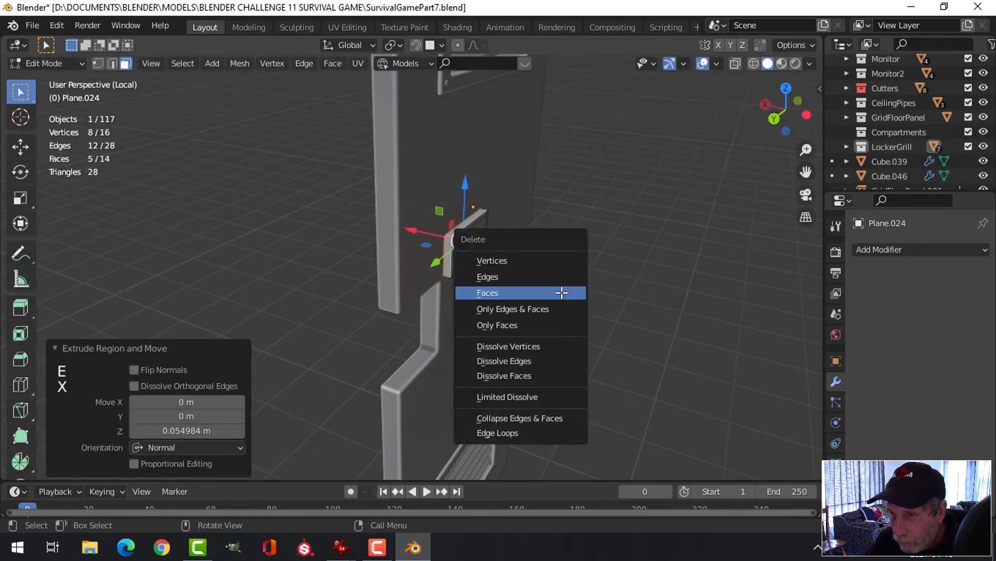
pyautogui.click(531, 293)
# - Extrude the plate's inner face to form a recess inside its border and return to Object Mode
pyautogui.moveTo(536, 282); pyautogui.dragTo(544, 302, button='middle')
pyautogui.press('3')
pyautogui.click(456, 247)
pyautogui.scroll(2, 530, 297)
pyautogui.press('e')
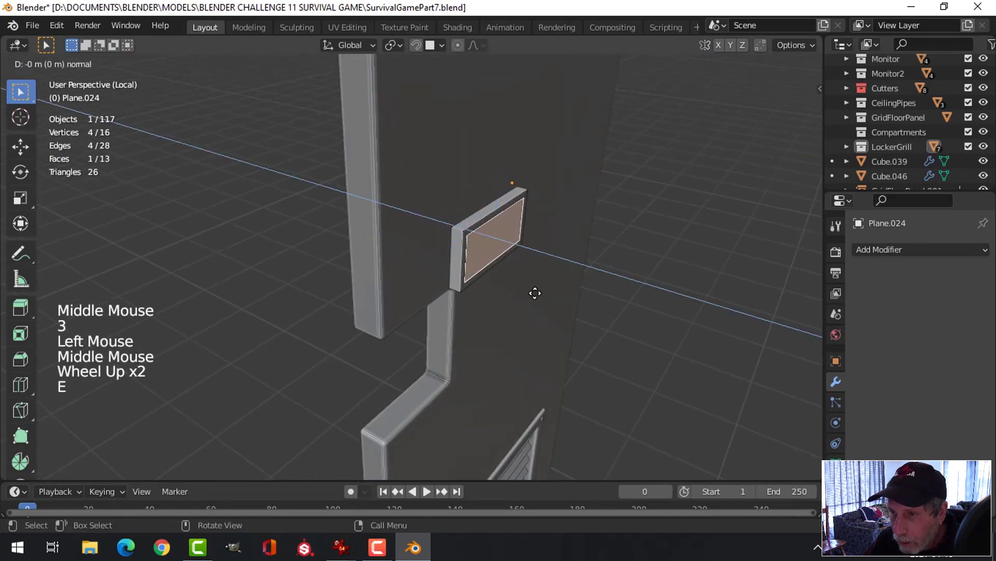
pyautogui.press('Tab')
# - Link the door's bevel modifier (0.02 m, 3 segments) to the recessed plate above the notch
pyautogui.moveTo(580, 296); pyautogui.dragTo(566, 264, button='middle')
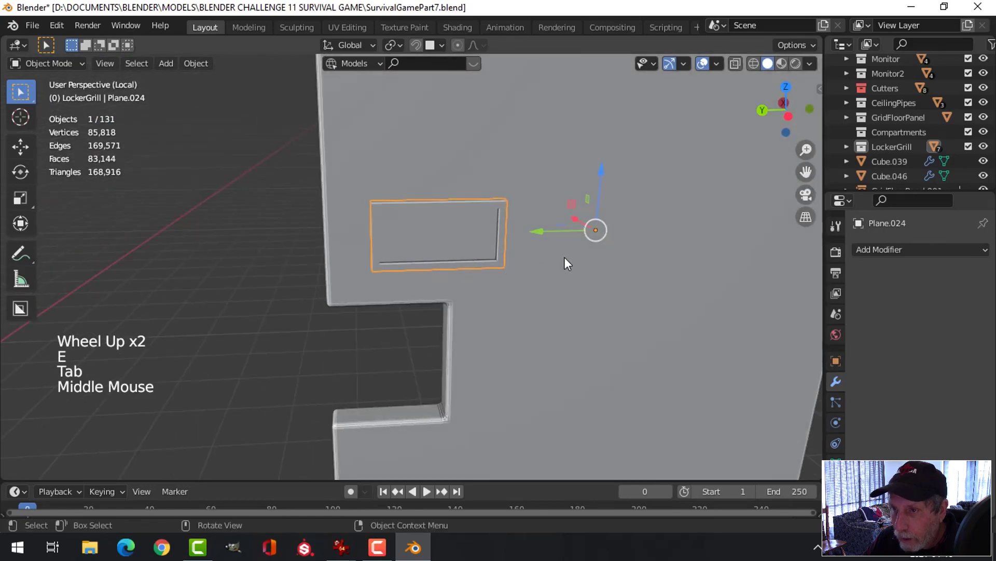
pyautogui.keyDown('shift'); pyautogui.click(658, 189); pyautogui.keyUp('shift')
pyautogui.hotkey('ctrl', 'l')
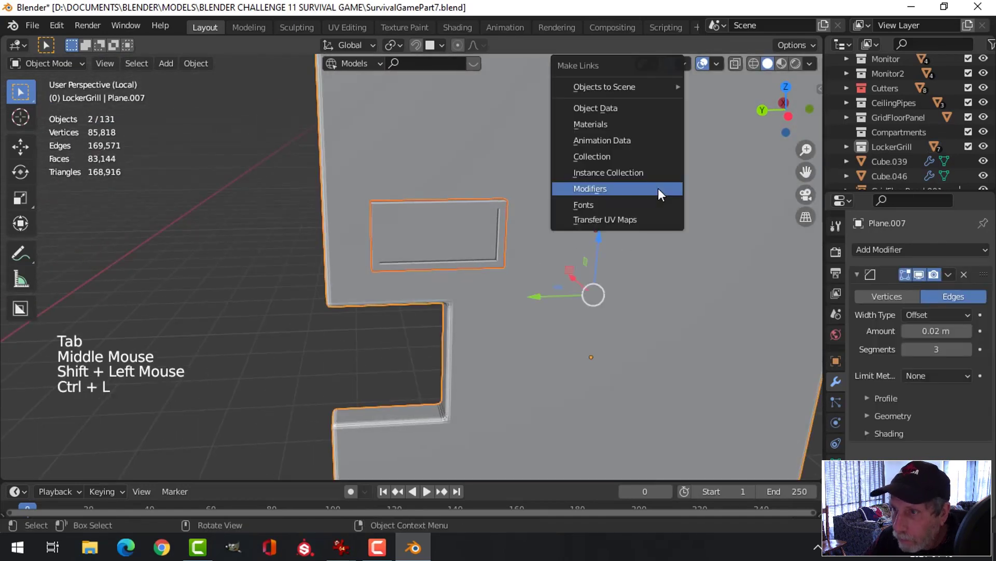
pyautogui.click(658, 187)
# - Move the plate by about 0.232 m along X against the door and deselect it
pyautogui.moveTo(556, 234); pyautogui.dragTo(507, 228, button='middle')
pyautogui.hotkey('alt', 'a')
pyautogui.click(481, 249)
pyautogui.moveTo(434, 166); pyautogui.dragTo(393, 167)
pyautogui.moveTo(521, 217); pyautogui.dragTo(467, 218, button='middle')
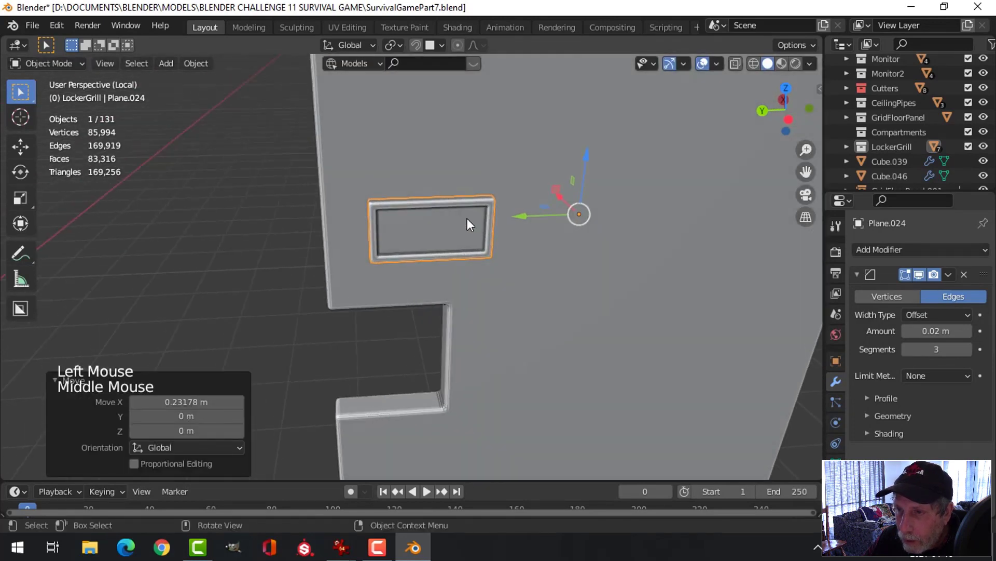
pyautogui.hotkey('alt', 'a')
pyautogui.scroll(-4, 488, 249)
pyautogui.moveTo(507, 280); pyautogui.dragTo(526, 394, button='middle')
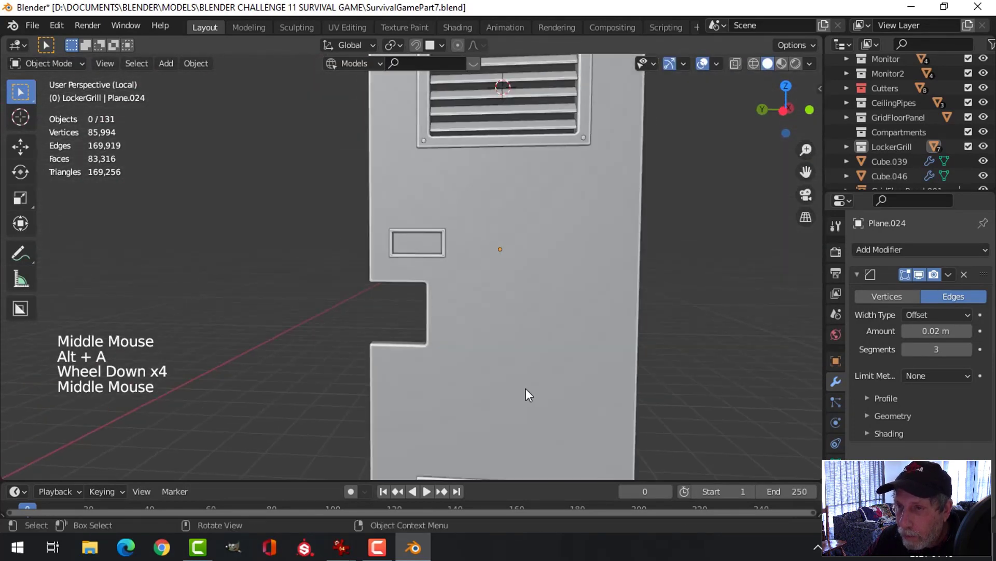
# - Check the plate's placement in alienlocker11.jpg, and shift the plate slightly along Y in Blender
pyautogui.click(332, 553)
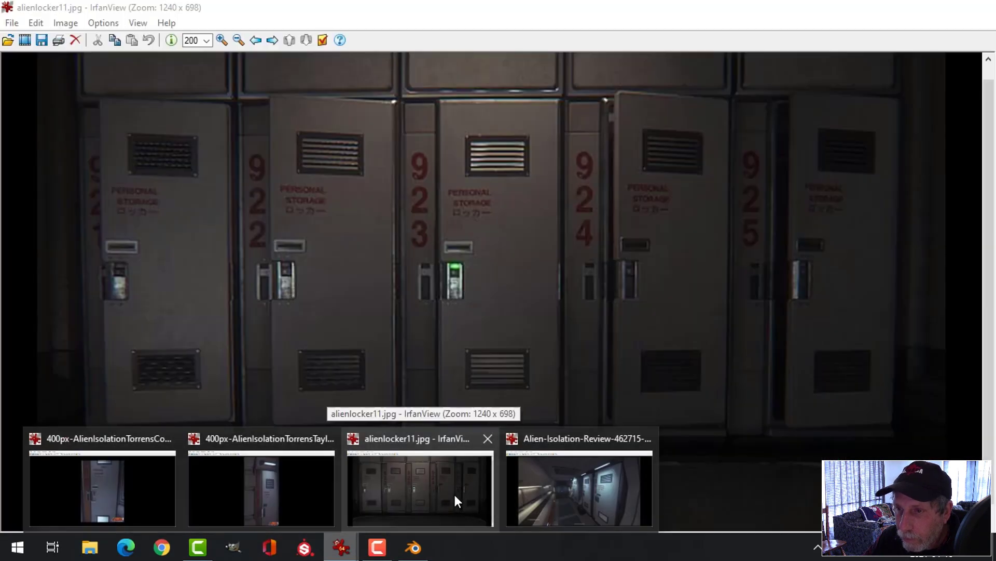
pyautogui.click(454, 492)
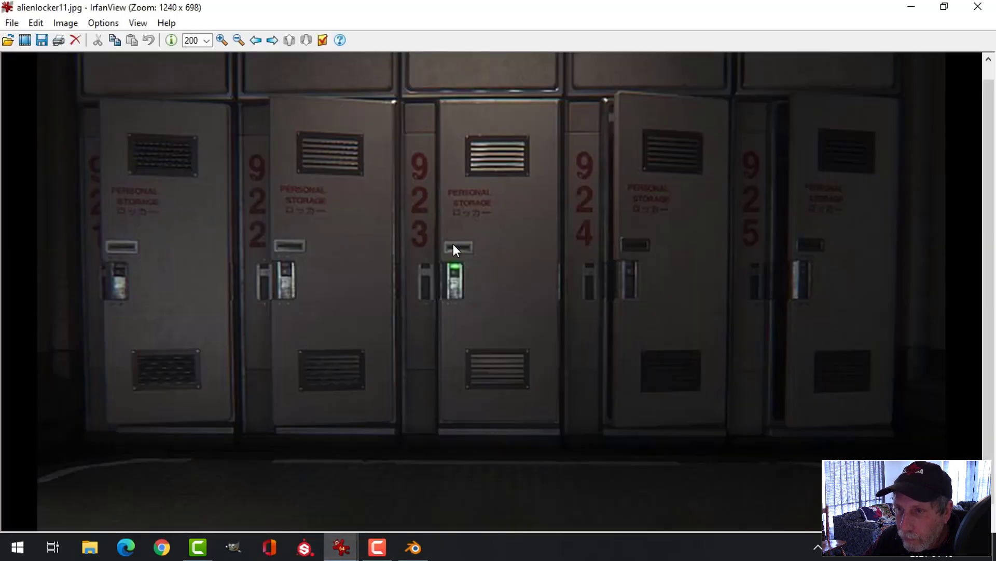
pyautogui.click(414, 547)
pyautogui.scroll(2, 424, 277)
pyautogui.click(413, 252)
pyautogui.keyDown('shift'); pyautogui.moveTo(412, 253); pyautogui.dragTo(450, 302, button='middle'); pyautogui.keyUp('shift')
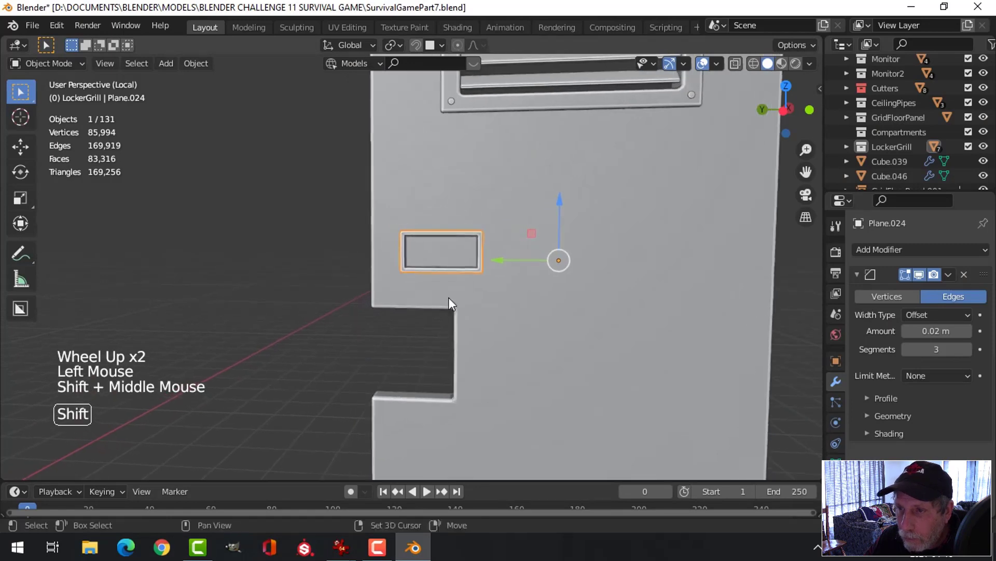
pyautogui.moveTo(499, 259); pyautogui.dragTo(479, 262)
# - Scale the plate's whole mesh to about 0.654 along Z in Edit Mode
pyautogui.keyDown('shift'); pyautogui.moveTo(428, 300); pyautogui.dragTo(461, 356, button='middle'); pyautogui.keyUp('shift')
pyautogui.press('Tab')
pyautogui.press('a')
pyautogui.scroll(3, 512, 338)
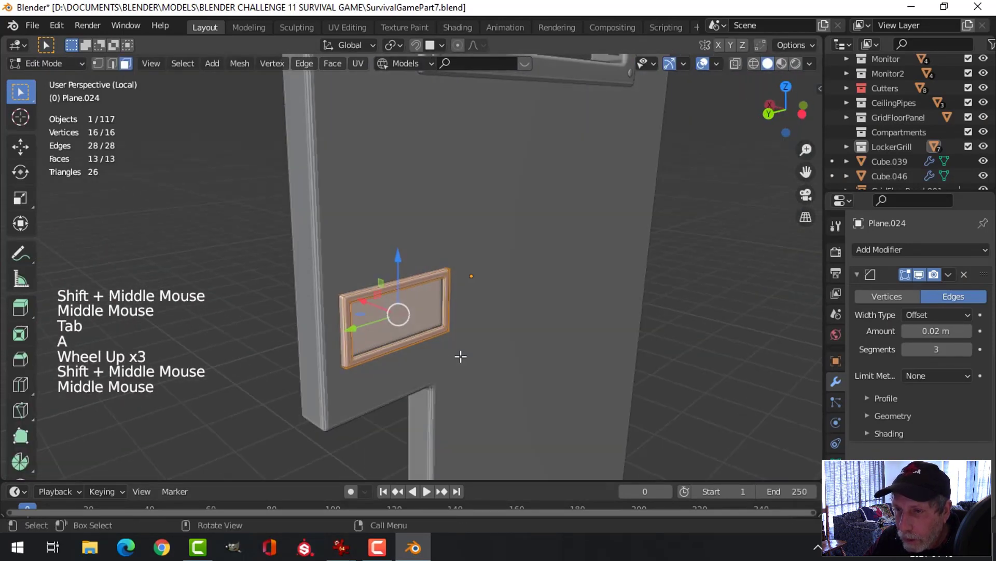
pyautogui.press('s')
pyautogui.press('z')
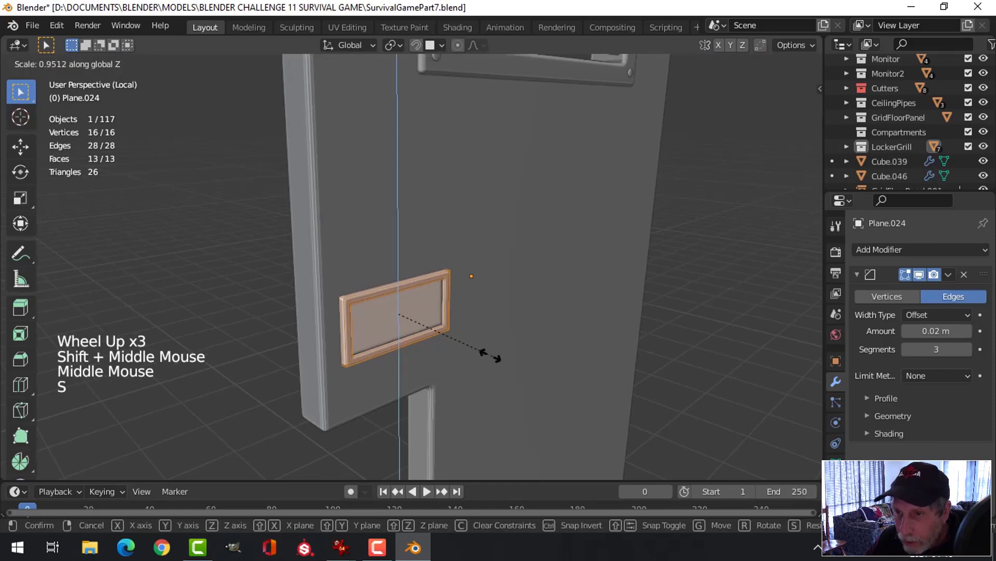
pyautogui.click(485, 338)
pyautogui.moveTo(484, 338); pyautogui.dragTo(433, 207, button='middle')
pyautogui.scroll(-4, 457, 366)
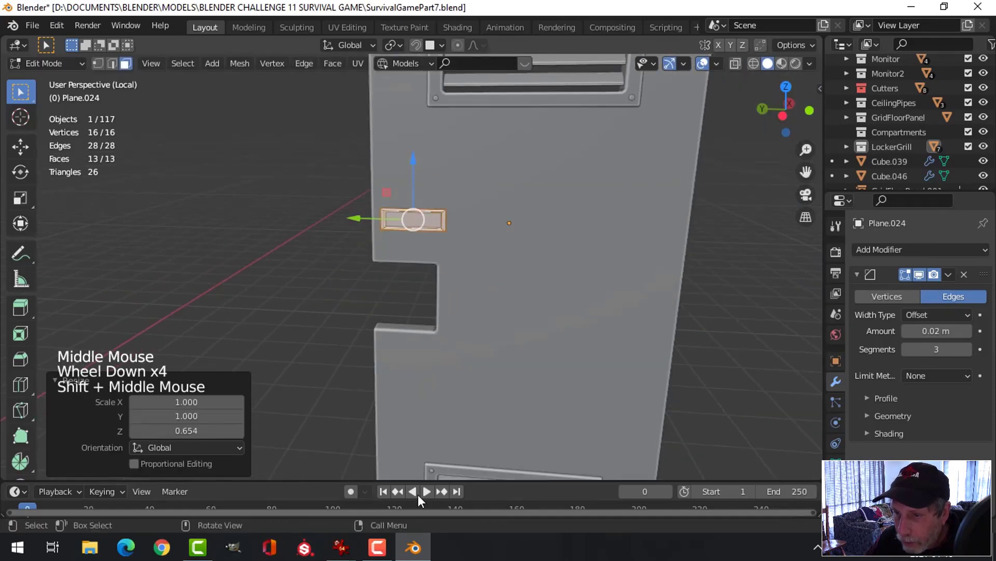
# - Compare with alienlocker11.jpg, widen the plate to about 1.11 along Y and move it slightly away from the door's edge
pyautogui.moveTo(340, 547)
pyautogui.moveTo(405, 492)
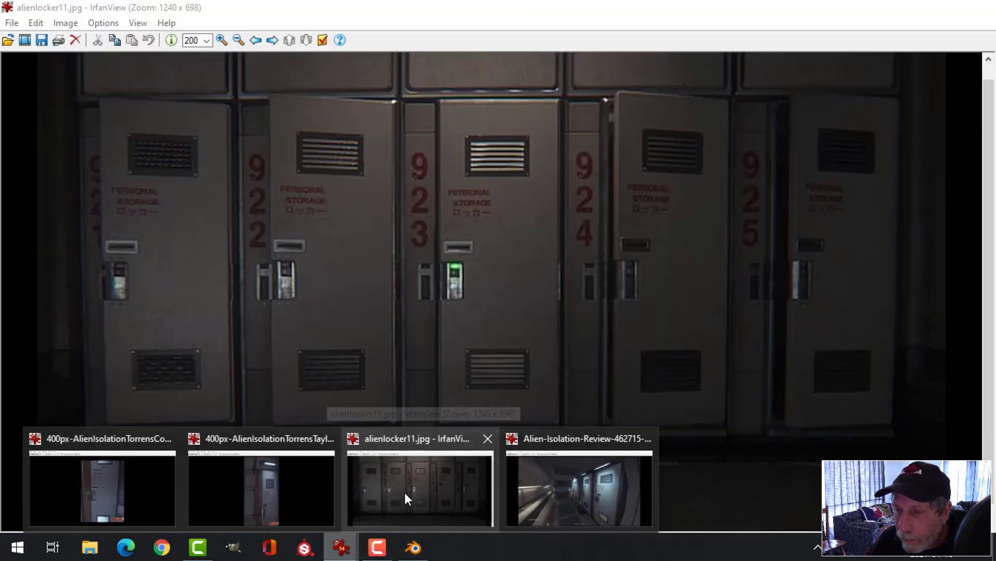
pyautogui.scroll(2, 469, 281)
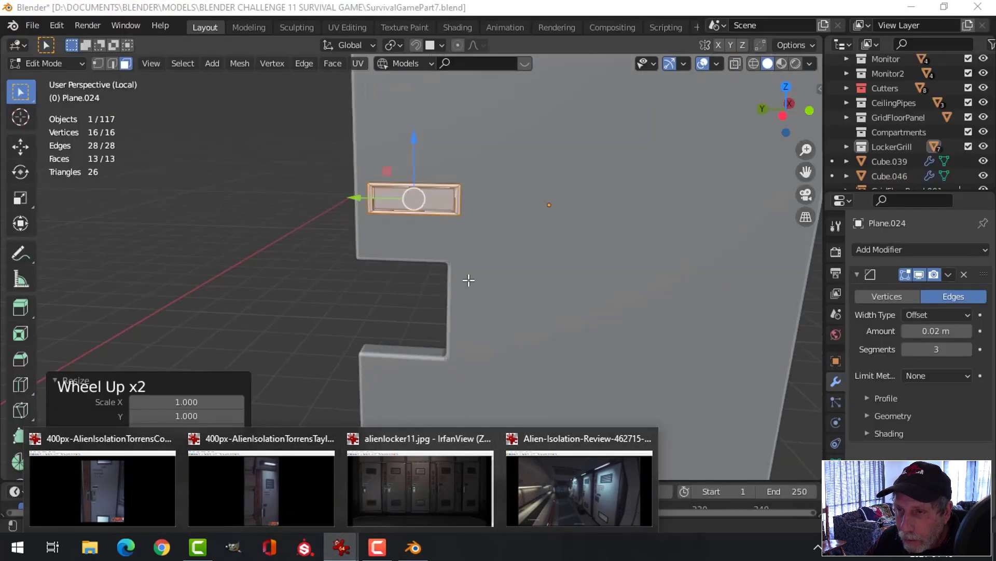
pyautogui.moveTo(469, 280); pyautogui.dragTo(484, 266, button='middle')
pyautogui.press('s')
pyautogui.press('y')
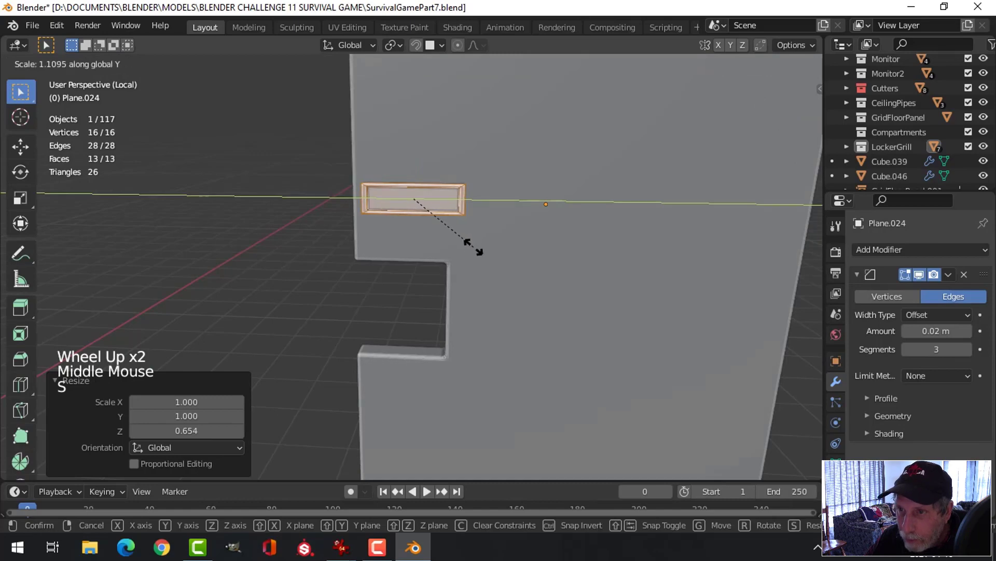
pyautogui.click(477, 249)
pyautogui.moveTo(359, 198); pyautogui.dragTo(371, 203)
pyautogui.scroll(-3, 470, 247)
pyautogui.hotkey('alt', 'a')
pyautogui.moveTo(493, 264); pyautogui.dragTo(608, 289, button='middle')
pyautogui.scroll(3, 502, 284)
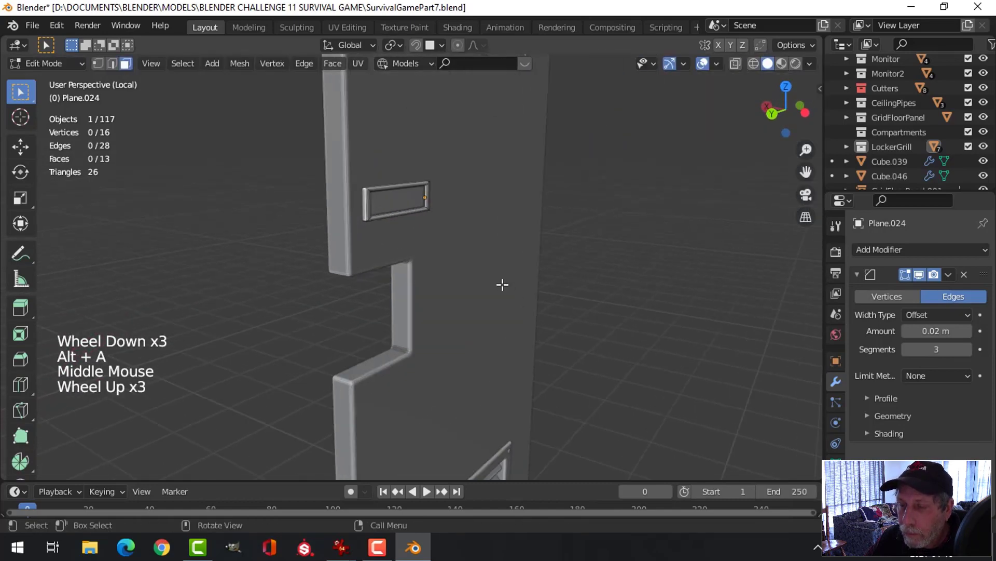
# - Return to Object Mode with nothing selected and save the file
pyautogui.press('Tab')
pyautogui.hotkey('alt', 'a')
pyautogui.moveTo(527, 276); pyautogui.dragTo(499, 332, button='middle')
pyautogui.scroll(-4, 494, 289)
pyautogui.scroll(-2, 453, 285)
pyautogui.scroll(-1, 456, 276)
pyautogui.hotkey('ctrl', 's')
pyautogui.scroll(-1, 559, 329)
pyautogui.moveTo(498, 333); pyautogui.dragTo(511, 278, button='middle')
pyautogui.scroll(1, 493, 338)
pyautogui.scroll(1, 493, 338)
pyautogui.moveTo(511, 277); pyautogui.dragTo(496, 264, button='middle')
pyautogui.scroll(3, 519, 275)
pyautogui.scroll(1, 513, 273)
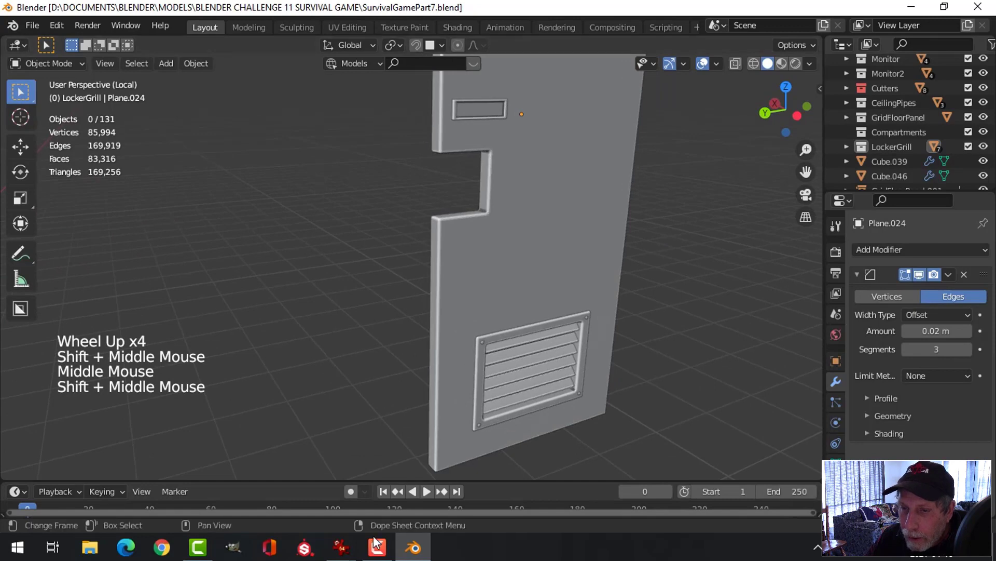
# - Study alienlocker11.jpg and the locker 004 reference at 150% zoom, focusing on the latch below the recessed plate
pyautogui.moveTo(340, 546)
pyautogui.click(418, 496)
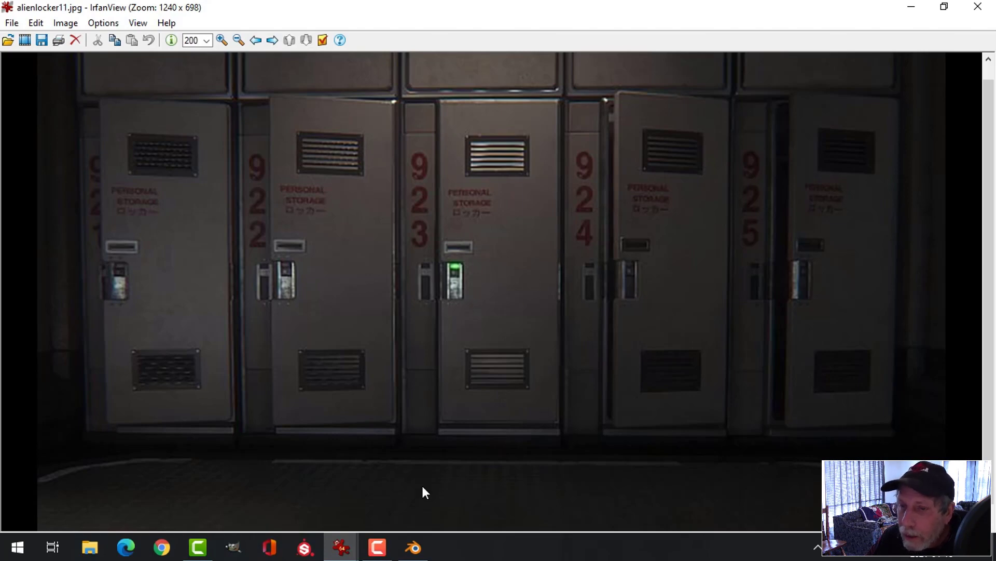
pyautogui.moveTo(333, 554)
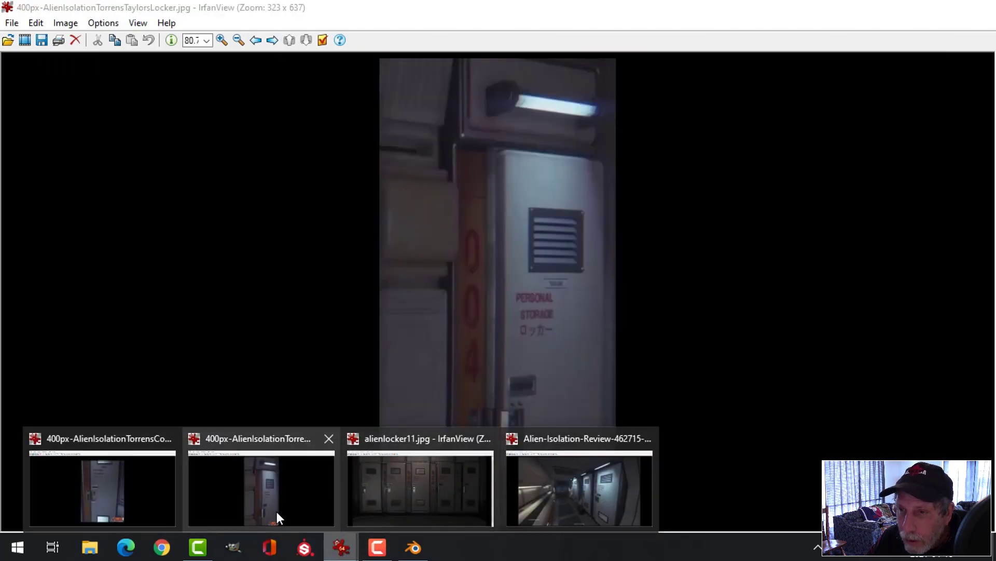
pyautogui.click(277, 512)
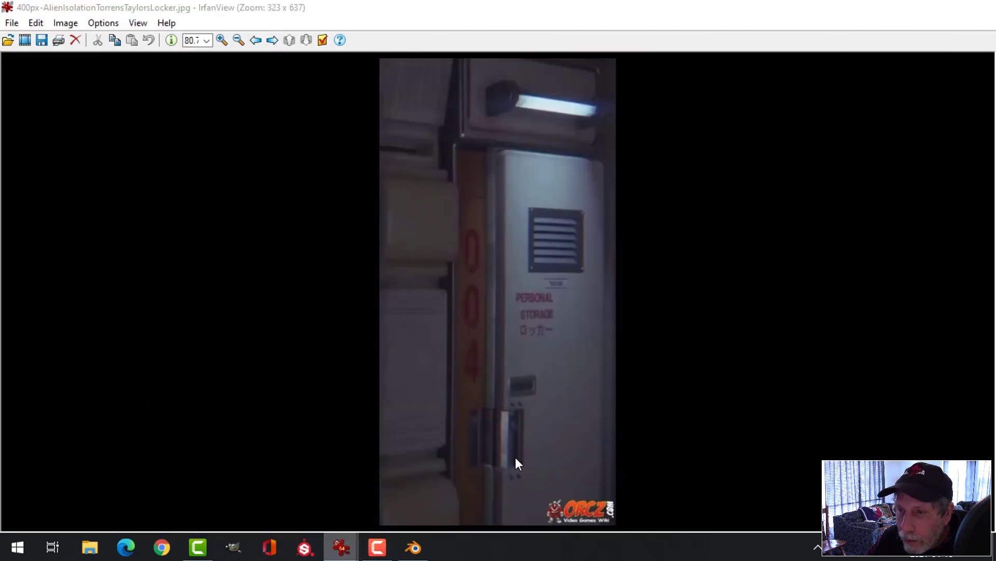
pyautogui.click(206, 41)
pyautogui.click(203, 136)
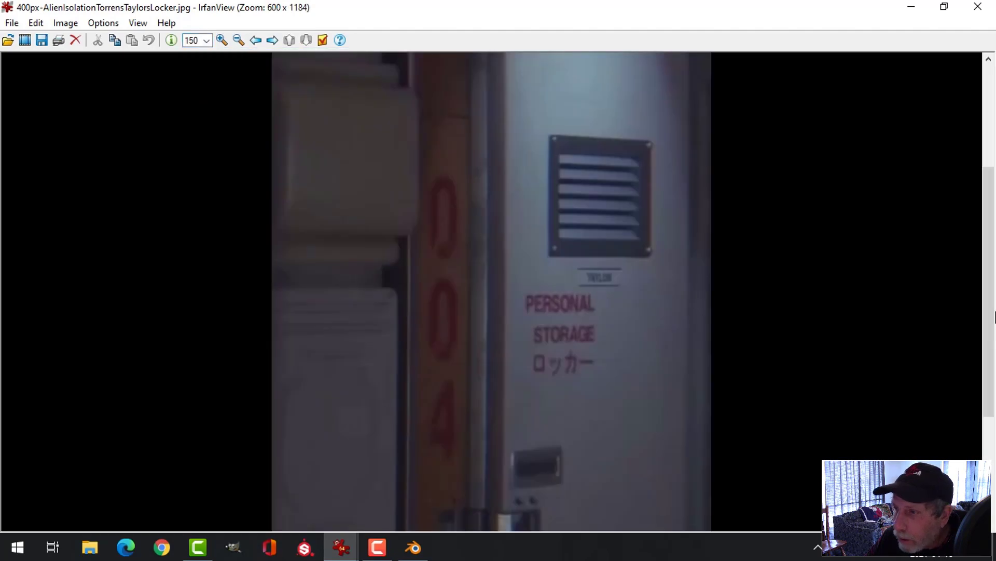
pyautogui.moveTo(994, 316); pyautogui.dragTo(991, 412)
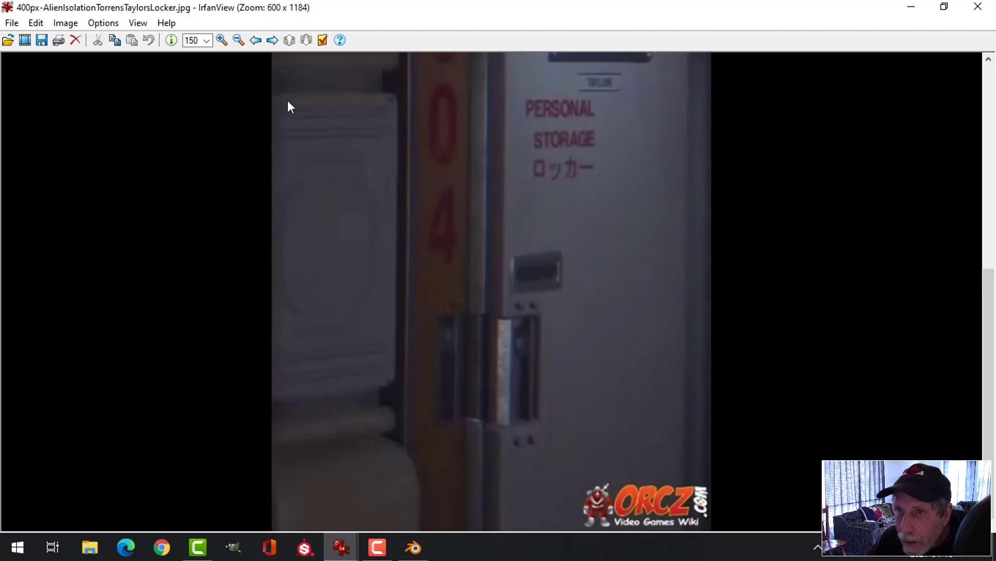
# - Examine the latch and its plate in the locker 006 reference image at 150% zoom
pyautogui.moveTo(337, 537)
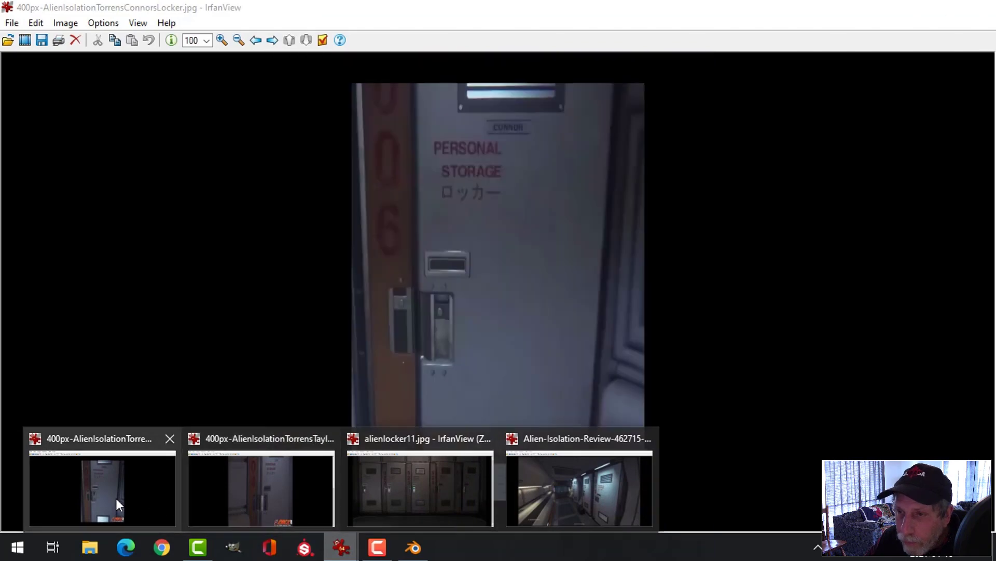
pyautogui.click(117, 497)
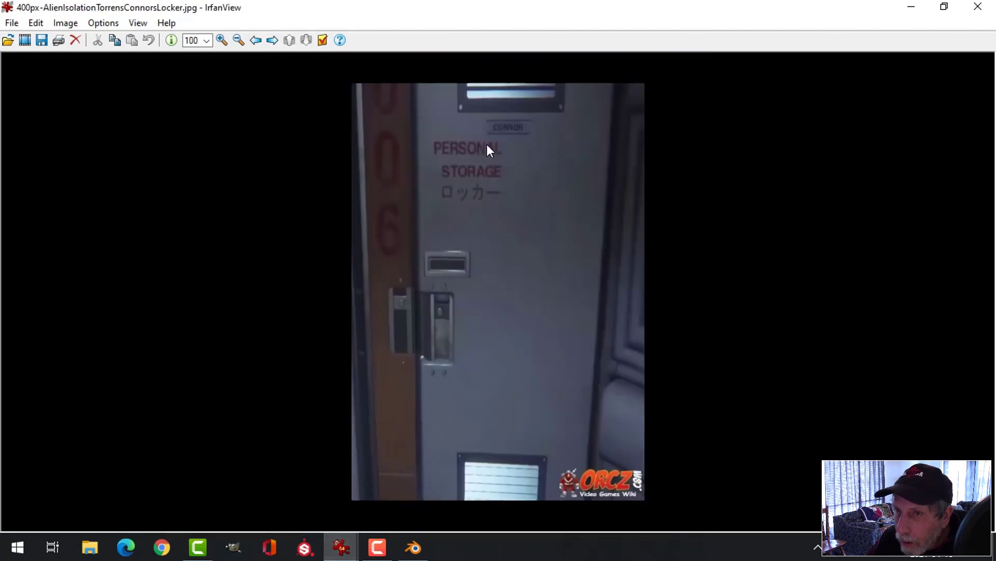
pyautogui.click(206, 40)
pyautogui.click(204, 143)
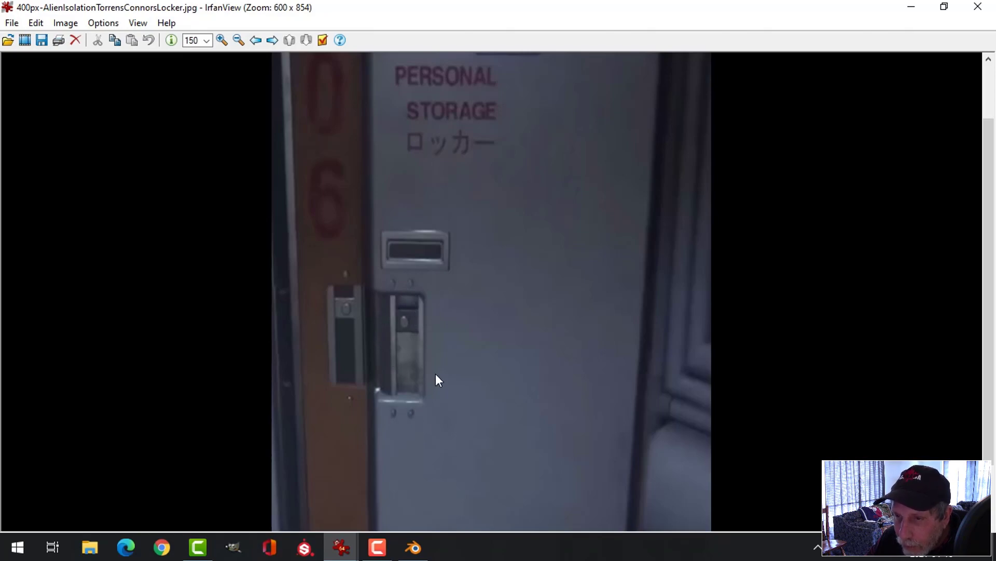
# - Switch back to Blender, add a plane and rotate its mesh 90° about Y in Edit Mode
pyautogui.click(413, 549)
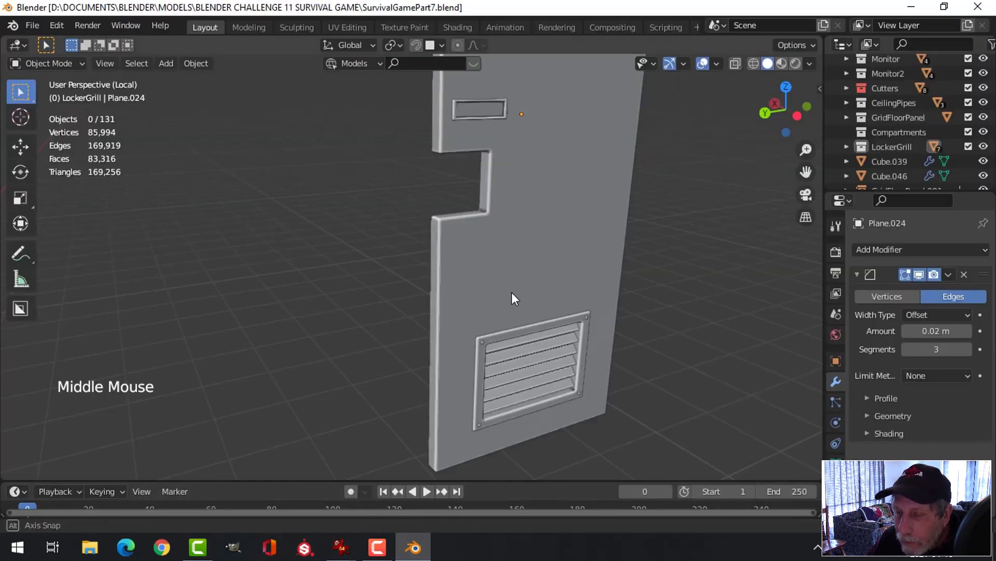
pyautogui.moveTo(512, 292); pyautogui.dragTo(553, 296, button='middle')
pyautogui.moveTo(553, 296); pyautogui.dragTo(547, 349, button='middle')
pyautogui.scroll(-2, 556, 298)
pyautogui.hotkey('shift', 'a')
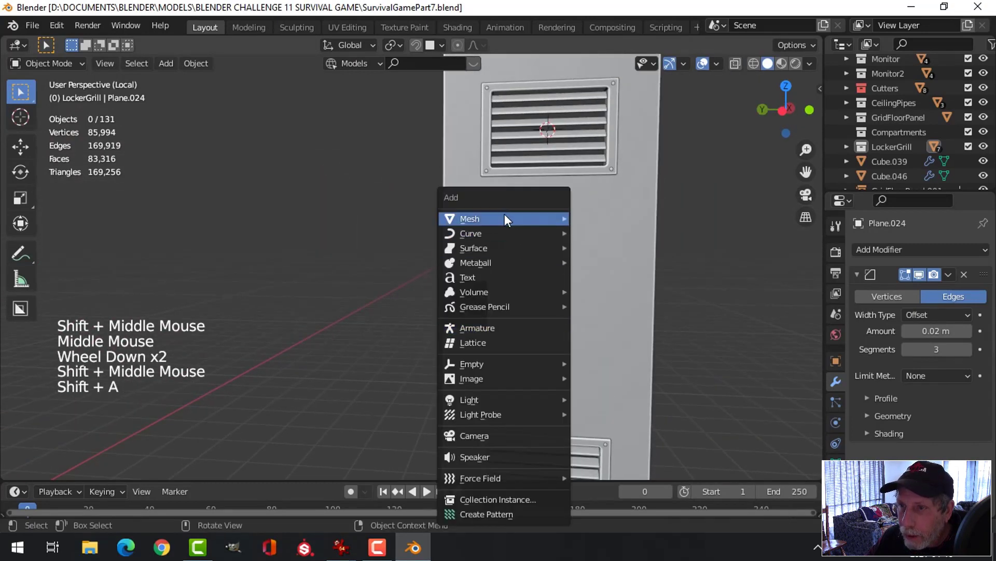
pyautogui.moveTo(504, 214)
pyautogui.click(595, 211)
pyautogui.press('Tab')
pyautogui.moveTo(561, 280); pyautogui.dragTo(592, 268, button='middle')
pyautogui.write('r')
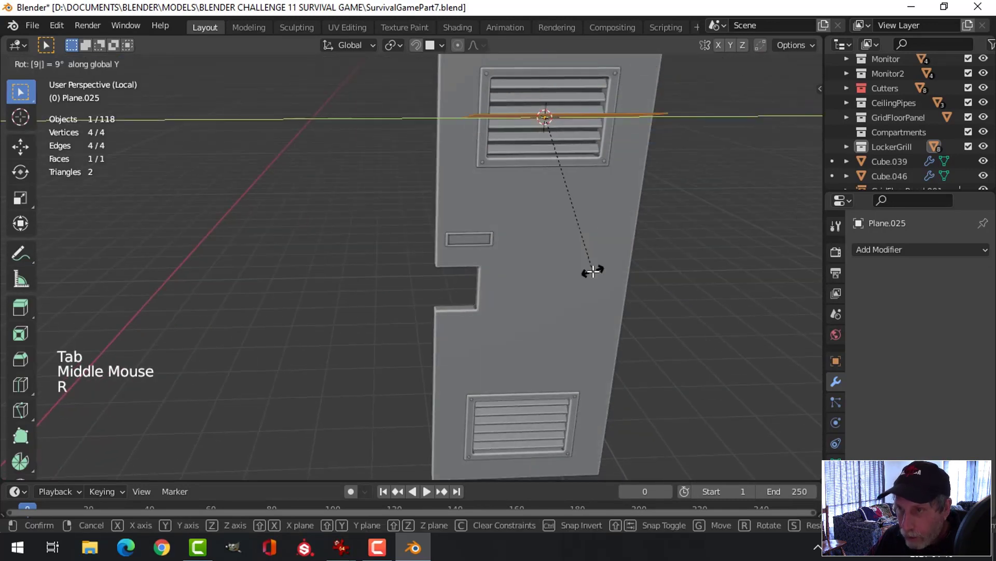
pyautogui.write('0')
pyautogui.press('Return')
# - In the left view, move the plane about 2.24 m down and 0.35 m along Y, and scale it to about 0.315
pyautogui.press('ctrl+KP_3')
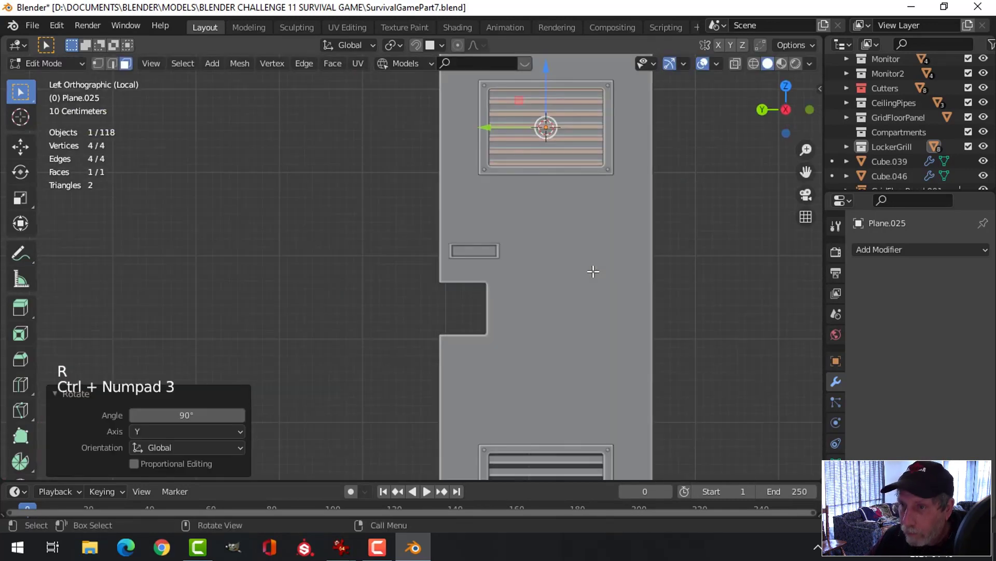
pyautogui.press('g')
pyautogui.click(645, 369)
pyautogui.press('s')
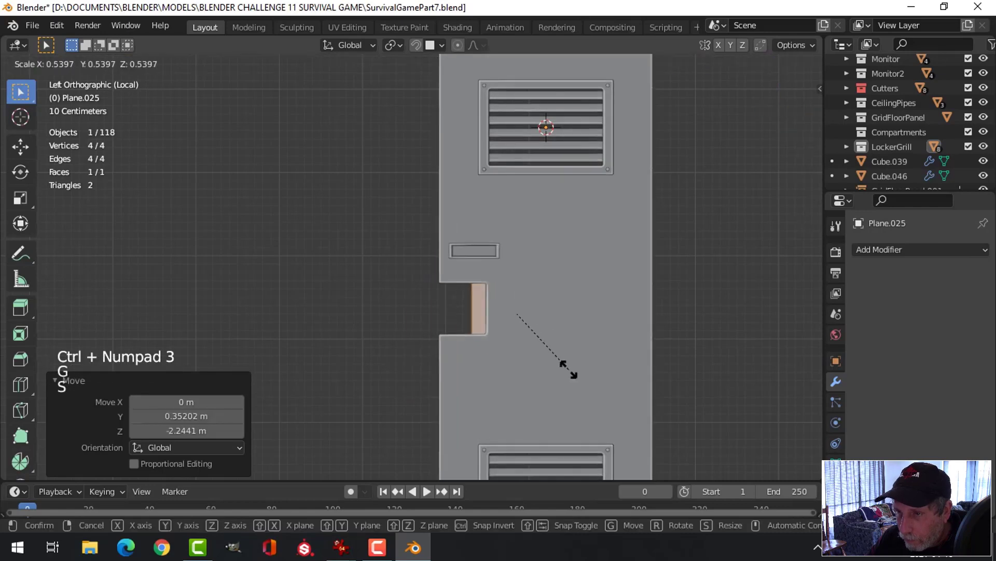
pyautogui.click(537, 363)
# - Move the plane about -0.524 m along X, and position it over the notch by about 0.607 m in Y
pyautogui.moveTo(538, 364); pyautogui.dragTo(377, 310, button='middle')
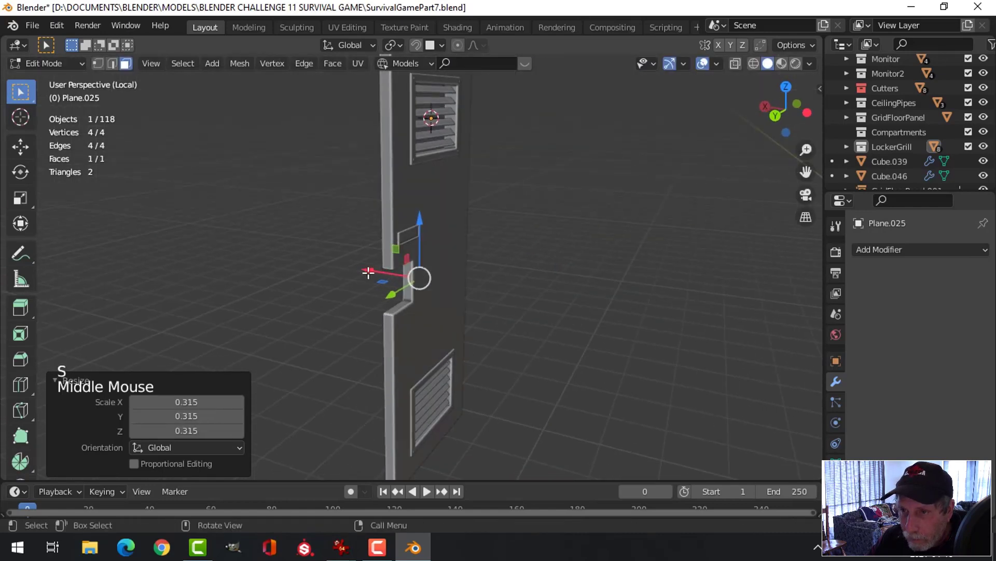
pyautogui.moveTo(368, 272); pyautogui.dragTo(407, 278)
pyautogui.moveTo(408, 278); pyautogui.dragTo(442, 315, button='middle')
pyautogui.press('ctrl+KP_3')
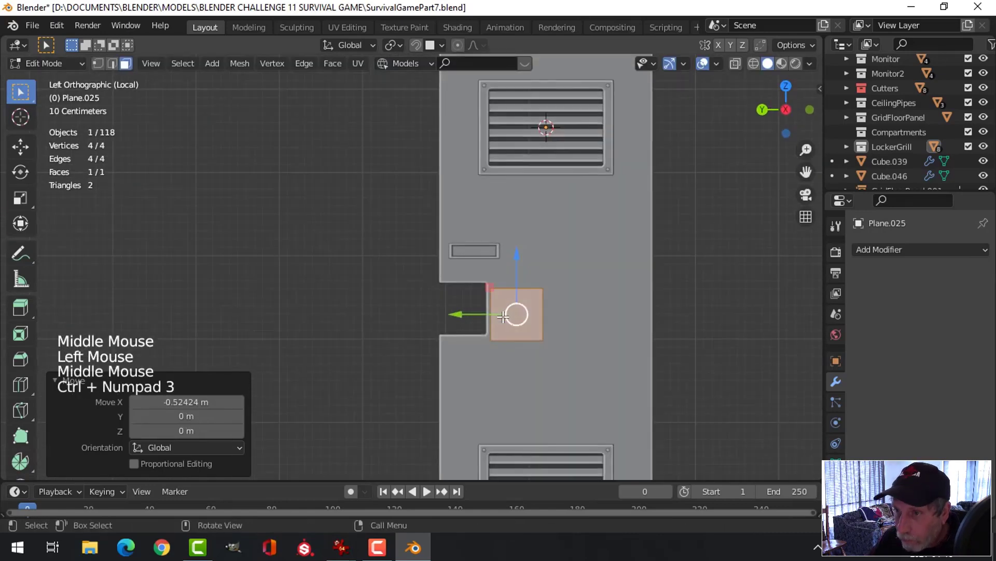
pyautogui.press('g')
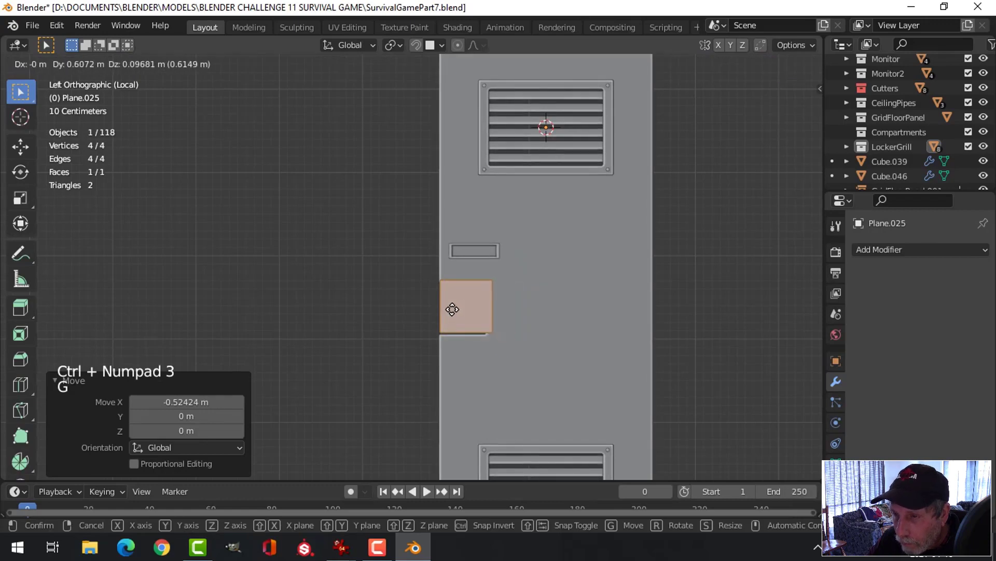
pyautogui.click(452, 309)
# - Resize the plane to fit the notch and move it about 0.519 m along X into the opening
pyautogui.scroll(2, 540, 310)
pyautogui.press('s')
pyautogui.click(556, 308)
pyautogui.moveTo(557, 308); pyautogui.dragTo(416, 329, button='middle')
pyautogui.moveTo(370, 295); pyautogui.dragTo(317, 296)
pyautogui.moveTo(555, 311); pyautogui.dragTo(497, 264, button='middle')
pyautogui.scroll(3, 489, 307)
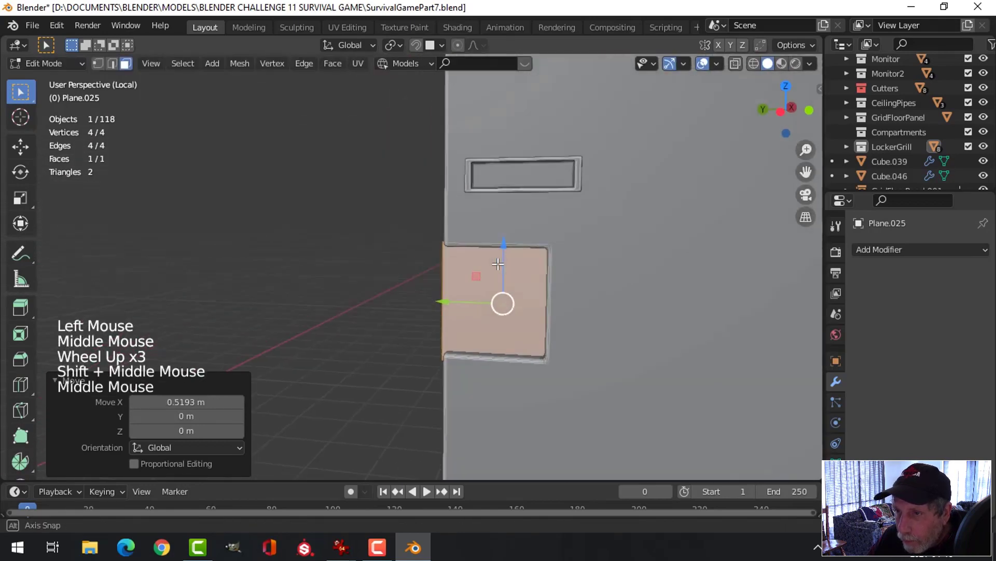
# - Nudge the plane along X within the notch, extrude it into a solid block and deselect it
pyautogui.keyDown('shift'); pyautogui.moveTo(506, 306); pyautogui.dragTo(493, 247, button='middle'); pyautogui.keyUp('shift')
pyautogui.moveTo(493, 248); pyautogui.dragTo(582, 277, button='middle')
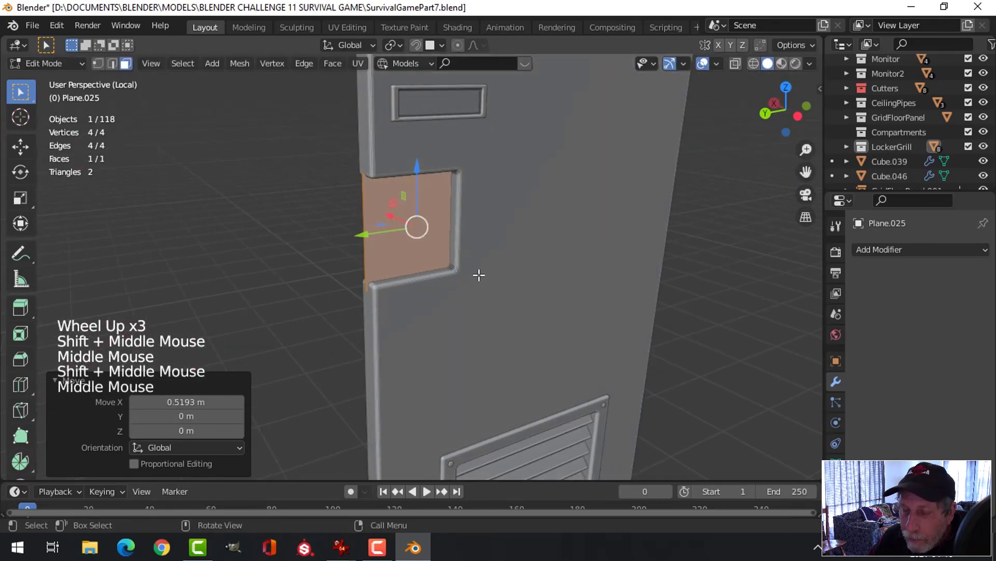
pyautogui.keyDown('shift'); pyautogui.moveTo(478, 274); pyautogui.dragTo(516, 290, button='middle'); pyautogui.keyUp('shift')
pyautogui.moveTo(516, 290); pyautogui.dragTo(620, 308, button='middle')
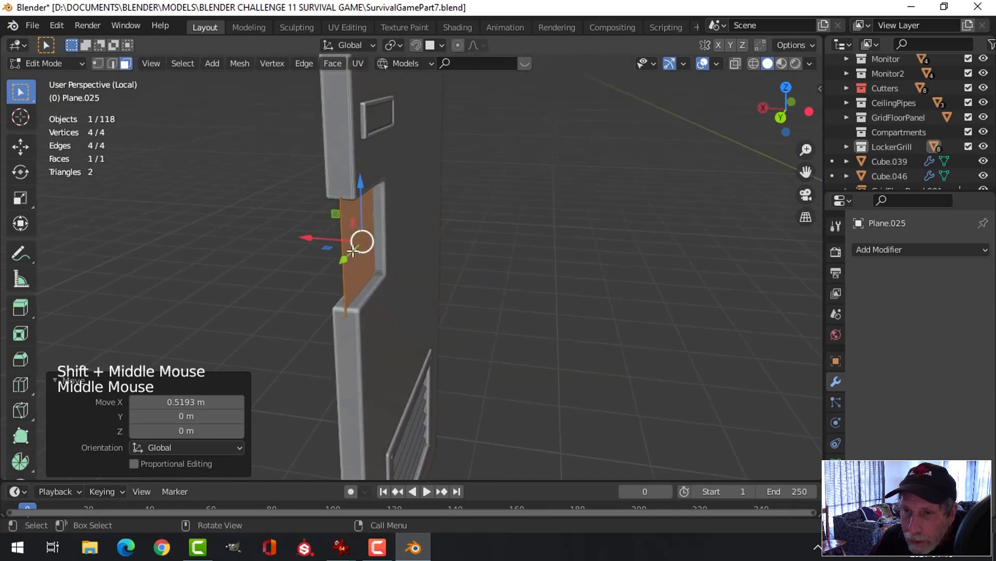
pyautogui.moveTo(307, 236); pyautogui.dragTo(309, 236)
pyautogui.moveTo(457, 286); pyautogui.dragTo(498, 296, button='middle')
pyautogui.press('e')
pyautogui.hotkey('alt', 'a')
pyautogui.moveTo(498, 297); pyautogui.dragTo(432, 308, button='middle')
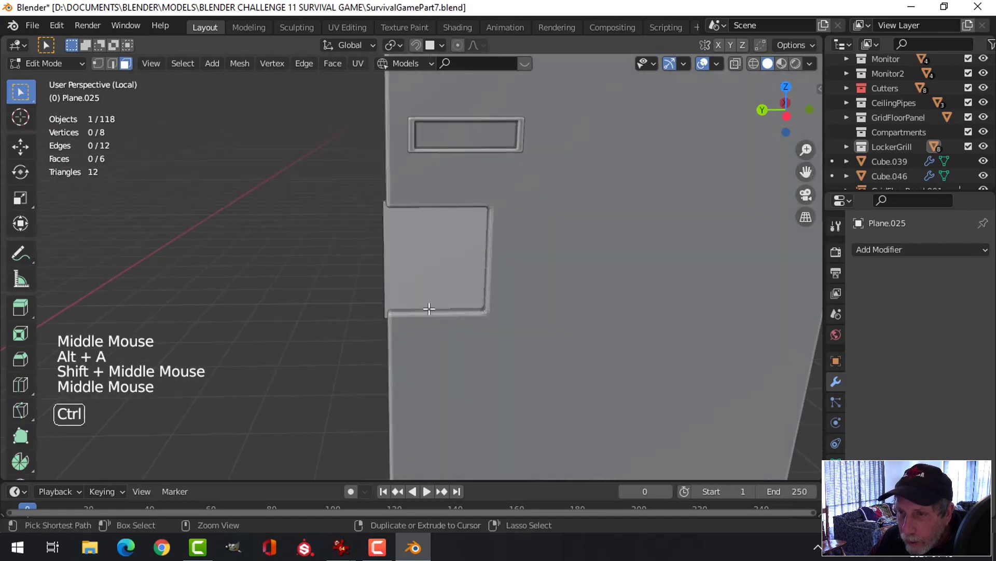
# - Add a vertical loop cut to the latch block, slid by about -0.312, and a second centred between it and the outer edge
pyautogui.hotkey('ctrl', 'r')
pyautogui.click(429, 308)
pyautogui.click(411, 308)
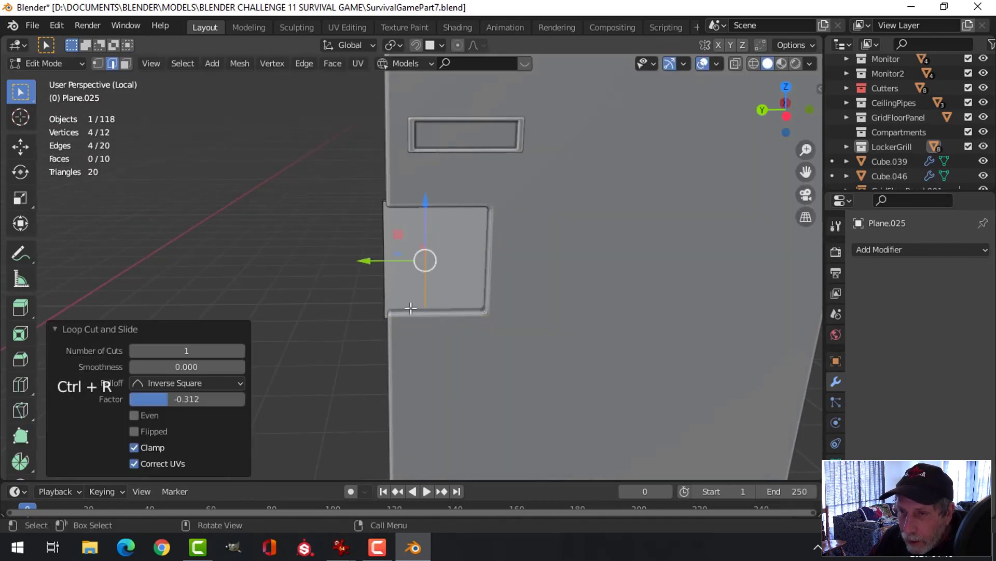
pyautogui.hotkey('alt', 'a')
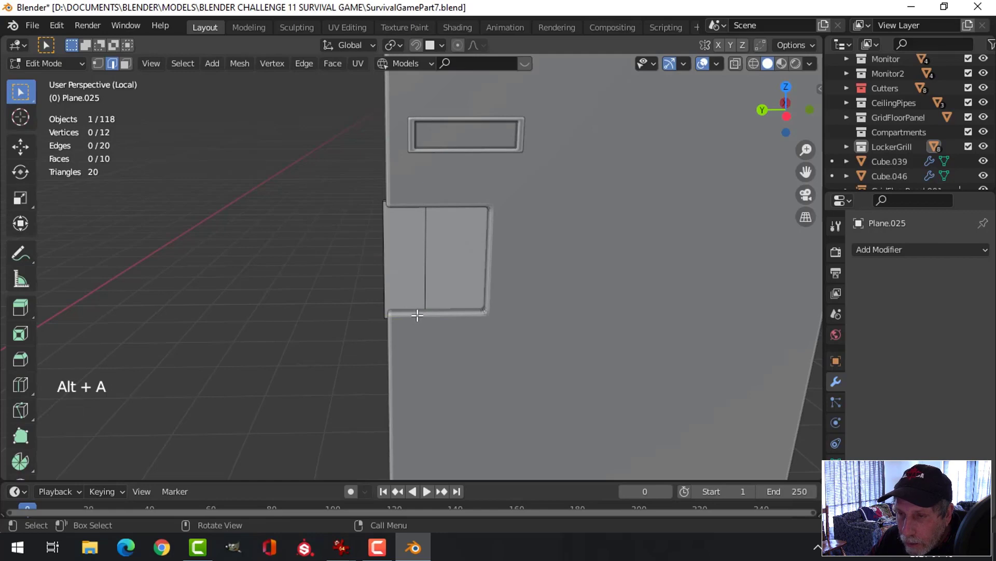
pyautogui.moveTo(417, 315)
pyautogui.mouseDown(button='middle')
pyautogui.moveTo(509, 323)
pyautogui.moveTo(488, 325)
pyautogui.moveTo(512, 314)
pyautogui.moveTo(405, 314)
pyautogui.mouseUp(button='middle')
pyautogui.hotkey('ctrl', 'r')
pyautogui.click(402, 312)
pyautogui.rightClick(402, 312)
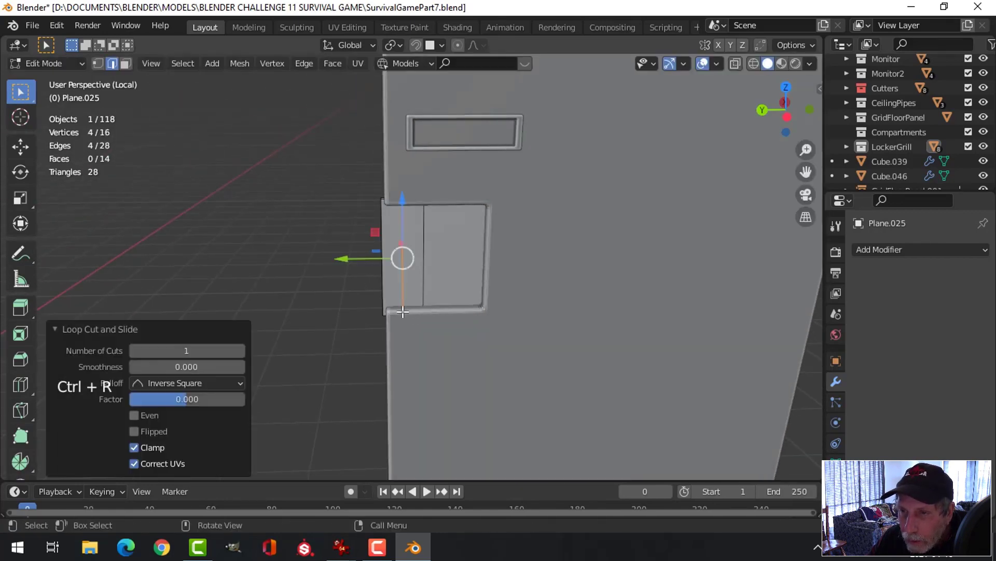
pyautogui.hotkey('alt', 'a')
# - Select the front edge of the centred cut and move it along X to form an angled ridge on the block
pyautogui.moveTo(467, 314); pyautogui.dragTo(363, 256, button='middle')
pyautogui.keyDown('alt'); pyautogui.keyDown('shift'); pyautogui.click(357, 277); pyautogui.keyUp('shift'); pyautogui.keyUp('alt')
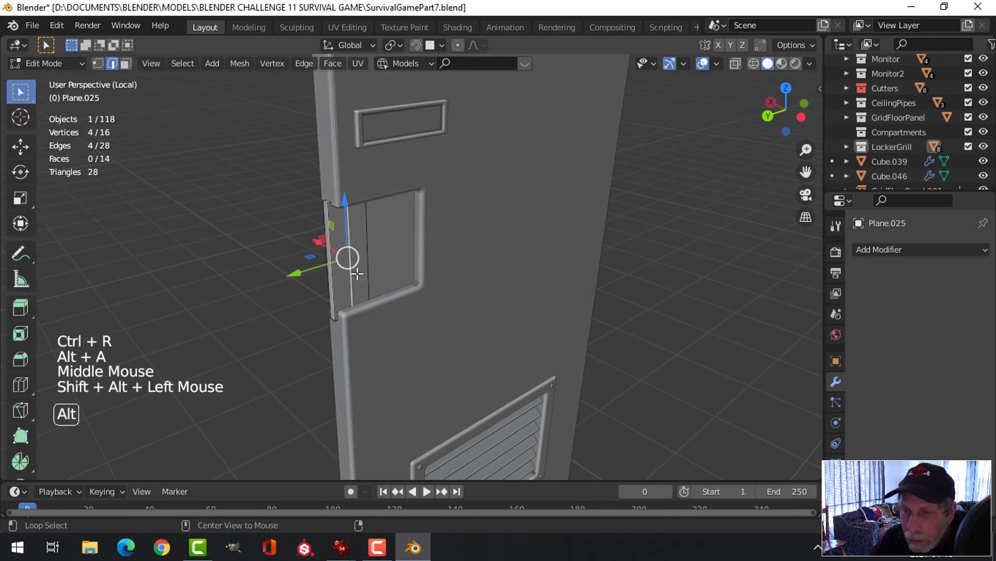
pyautogui.hotkey('alt', 'a')
pyautogui.click(353, 275)
pyautogui.moveTo(381, 311); pyautogui.dragTo(420, 306, button='middle')
pyautogui.moveTo(281, 263); pyautogui.dragTo(292, 272)
pyautogui.moveTo(447, 282); pyautogui.dragTo(311, 275, button='middle')
pyautogui.hotkey('alt', 'a')
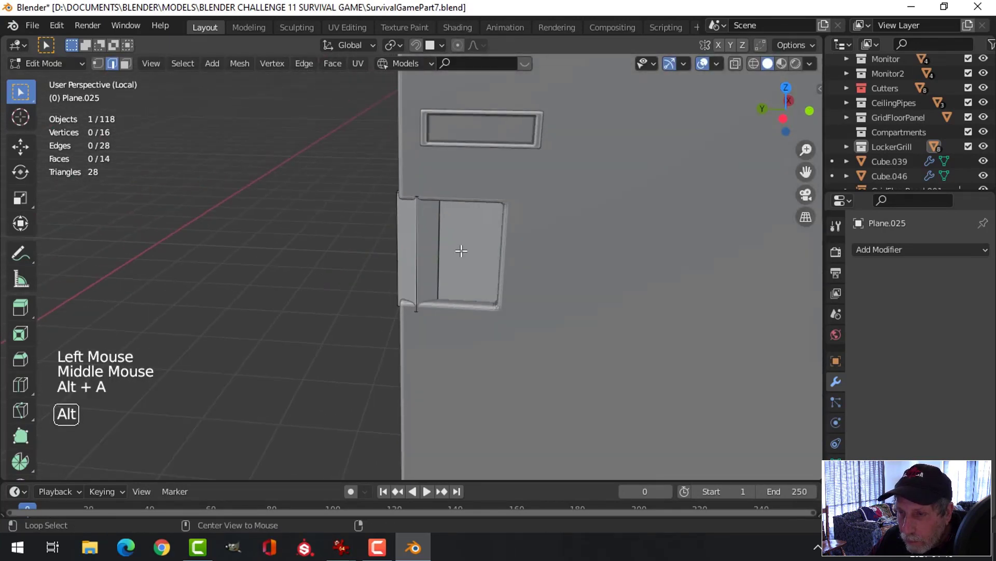
pyautogui.moveTo(451, 289); pyautogui.dragTo(399, 315, button='middle')
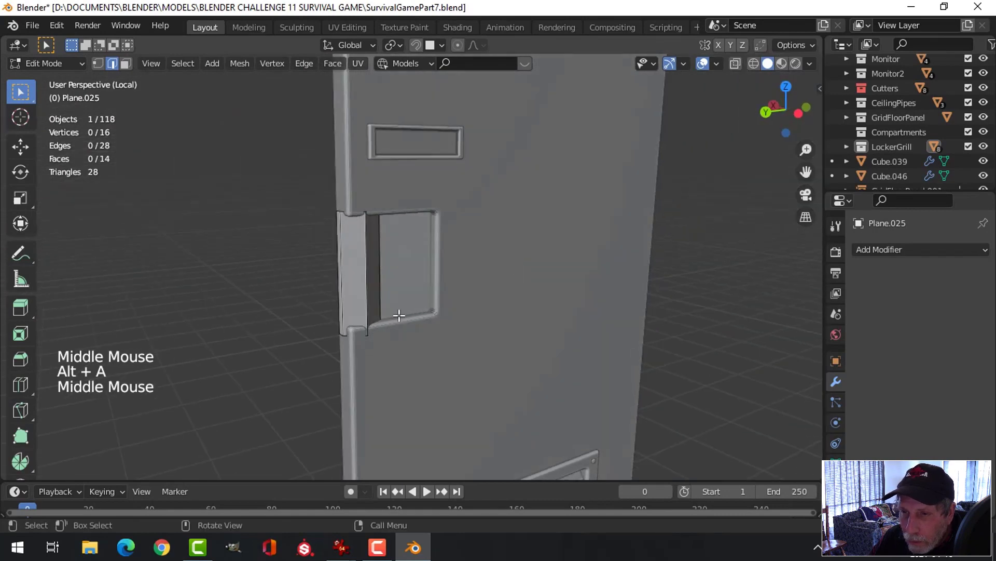
# - Move the ridge edge again along X, and nudge the vertical edge at the block's outer side along X
pyautogui.click(366, 285)
pyautogui.moveTo(365, 285); pyautogui.dragTo(441, 325, button='middle')
pyautogui.moveTo(293, 274); pyautogui.dragTo(309, 301)
pyautogui.press('a')
pyautogui.hotkey('alt', 'a')
pyautogui.keyDown('alt'); pyautogui.keyDown('shift'); pyautogui.click(305, 280); pyautogui.keyUp('shift'); pyautogui.keyUp('alt')
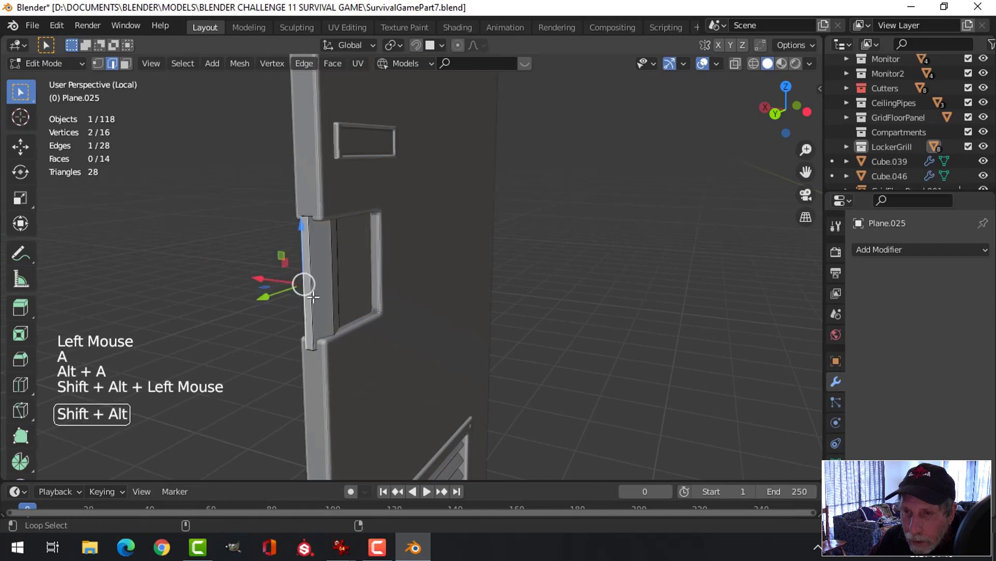
pyautogui.moveTo(305, 280); pyautogui.dragTo(336, 313, button='middle')
pyautogui.hotkey('alt', 'a')
pyautogui.click(316, 298)
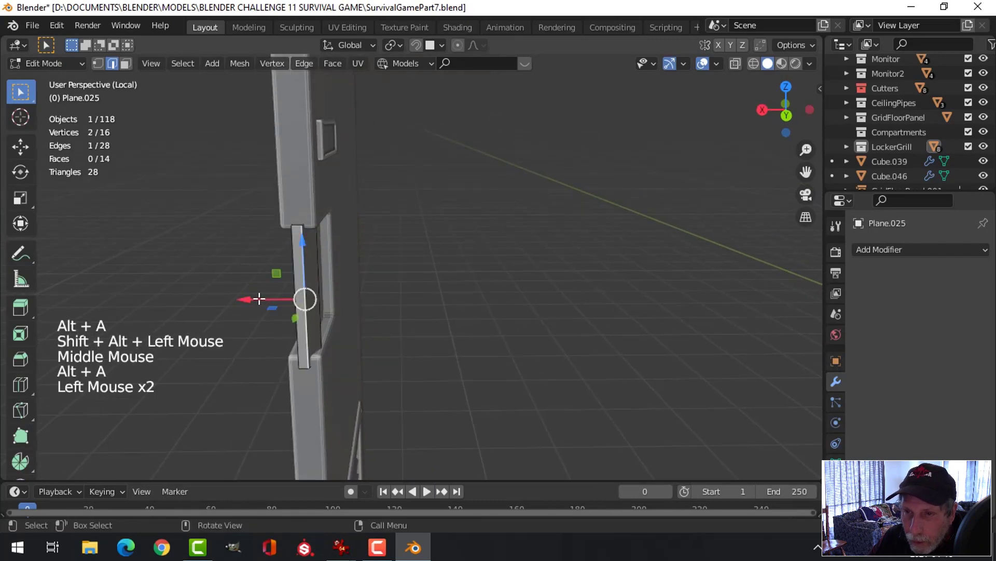
pyautogui.moveTo(259, 298)
pyautogui.mouseDown()
pyautogui.moveTo(252, 294)
pyautogui.moveTo(260, 297)
pyautogui.mouseUp()
pyautogui.moveTo(419, 307); pyautogui.dragTo(378, 307, button='middle')
pyautogui.hotkey('alt', 'a')
# - Add a loop cut to the block's flat section, move it about 0.172 m along Y, and add another near the inner side
pyautogui.hotkey('ctrl', 'r')
pyautogui.click(375, 309)
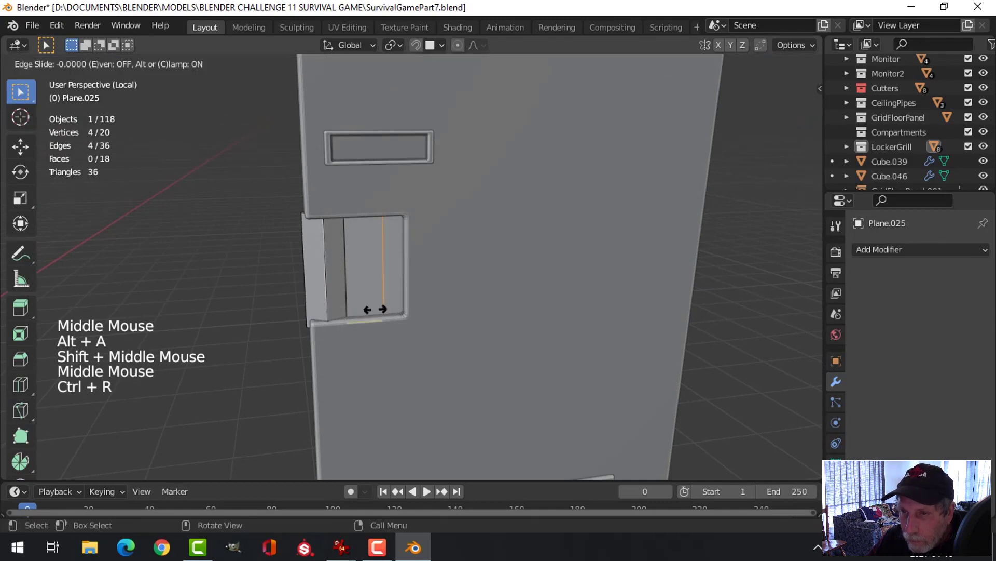
pyautogui.click(374, 309)
pyautogui.moveTo(338, 276); pyautogui.dragTo(318, 276)
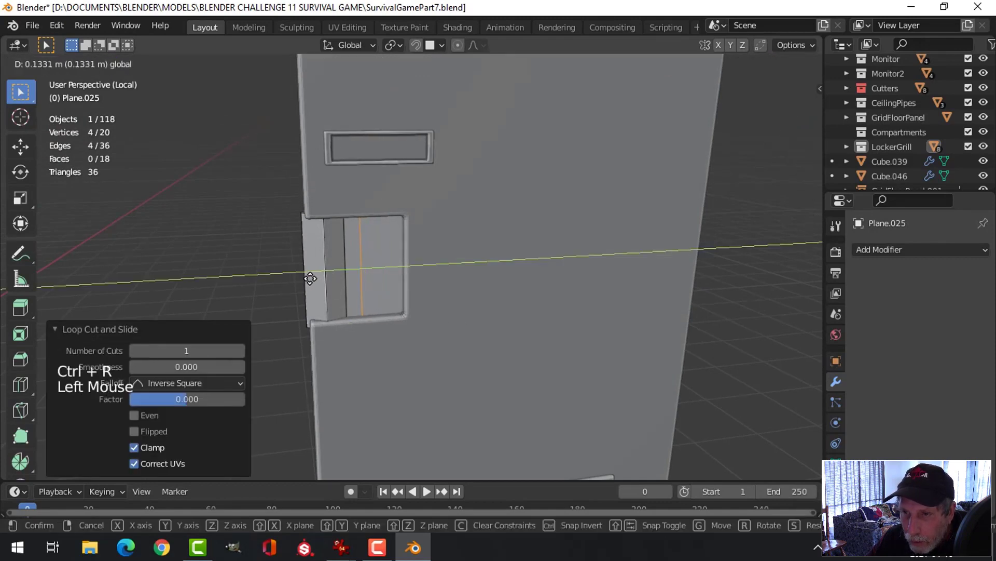
pyautogui.click(304, 279)
pyautogui.hotkey('ctrl', 'r')
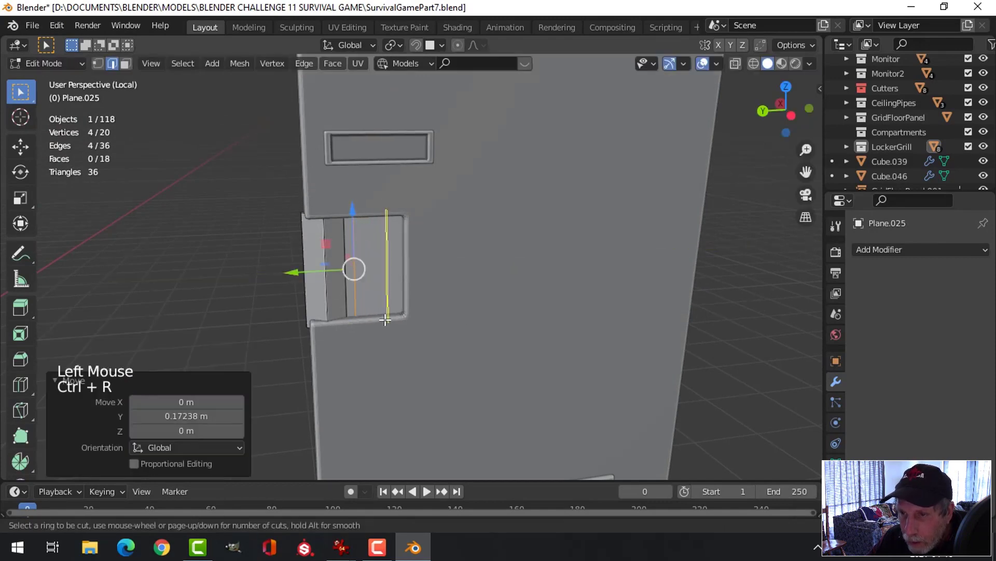
pyautogui.click(384, 318)
pyautogui.click(428, 317)
# - Bevel the two new edge loops with a width of about 0.0154 m and one segment
pyautogui.hotkey('alt', 'a')
pyautogui.keyDown('alt'); pyautogui.keyDown('shift'); pyautogui.click(356, 244); pyautogui.keyUp('shift'); pyautogui.keyUp('alt')
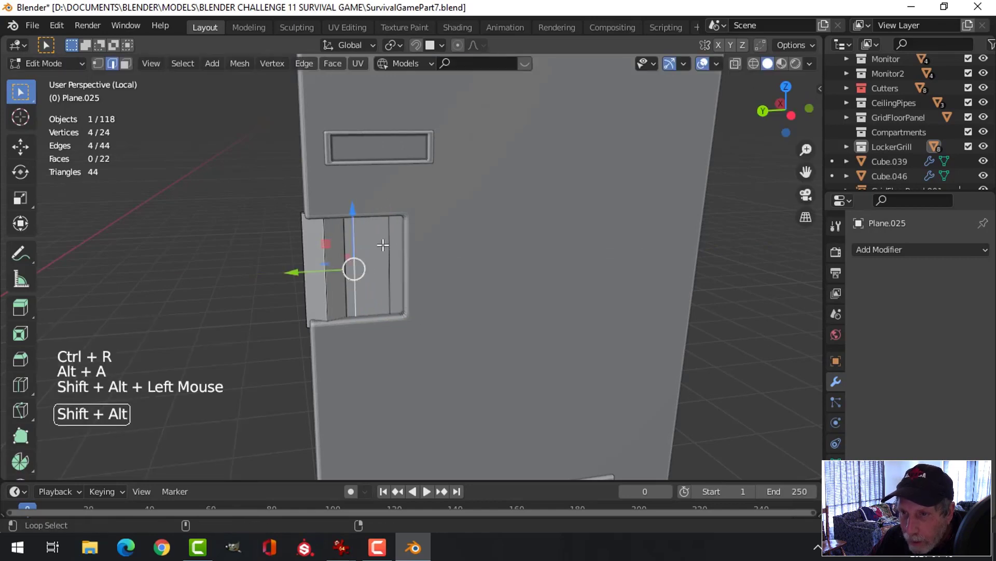
pyautogui.keyDown('alt'); pyautogui.keyDown('shift'); pyautogui.click(386, 243); pyautogui.keyUp('shift'); pyautogui.keyUp('alt')
pyautogui.scroll(3, 472, 294)
pyautogui.moveTo(472, 293); pyautogui.dragTo(483, 307, button='middle')
pyautogui.hotkey('ctrl', 'b')
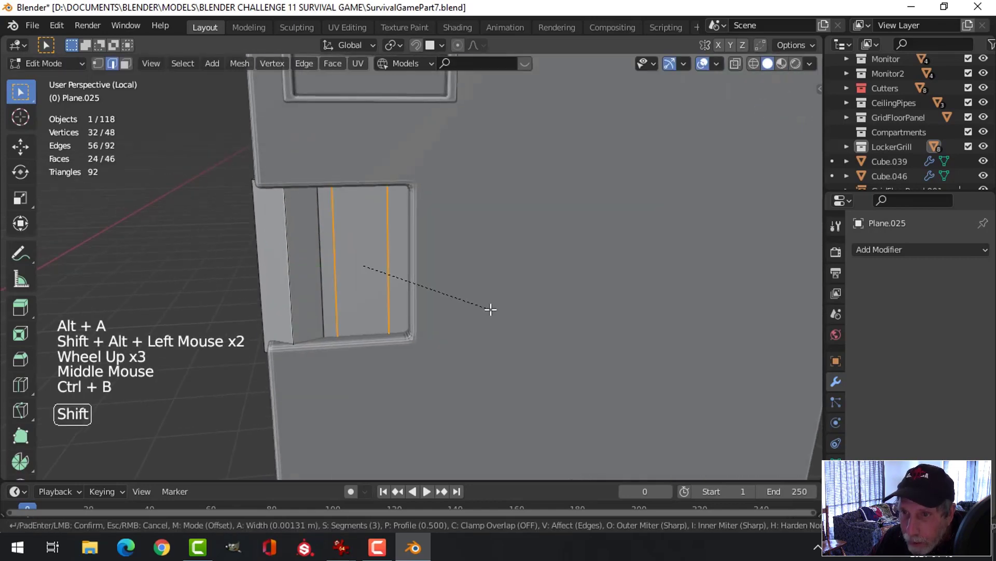
pyautogui.click(524, 320)
pyautogui.moveTo(524, 320); pyautogui.dragTo(529, 356, button='middle')
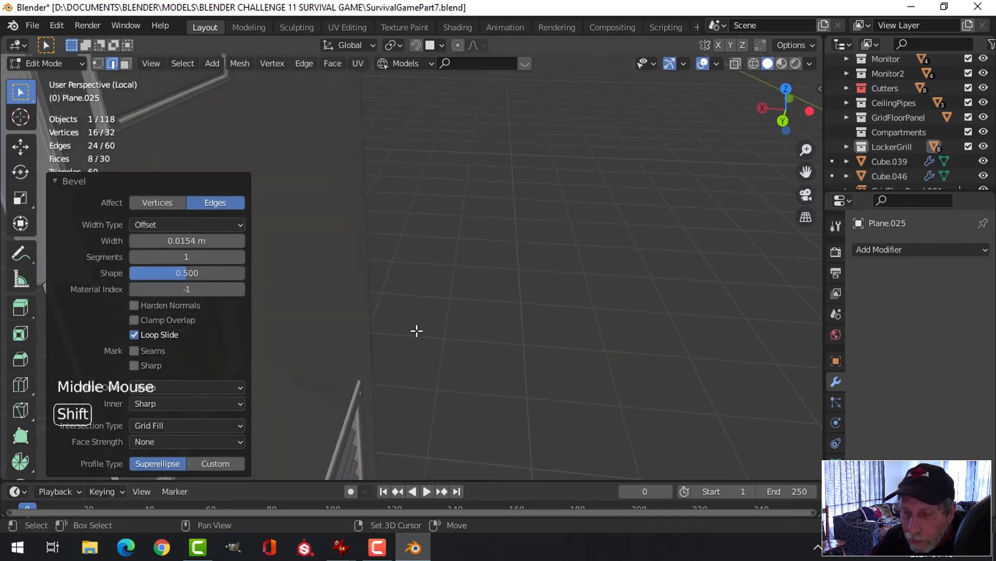
pyautogui.keyDown('shift'); pyautogui.moveTo(416, 329); pyautogui.dragTo(456, 251, button='middle'); pyautogui.keyUp('shift')
pyautogui.hotkey('alt', 'a')
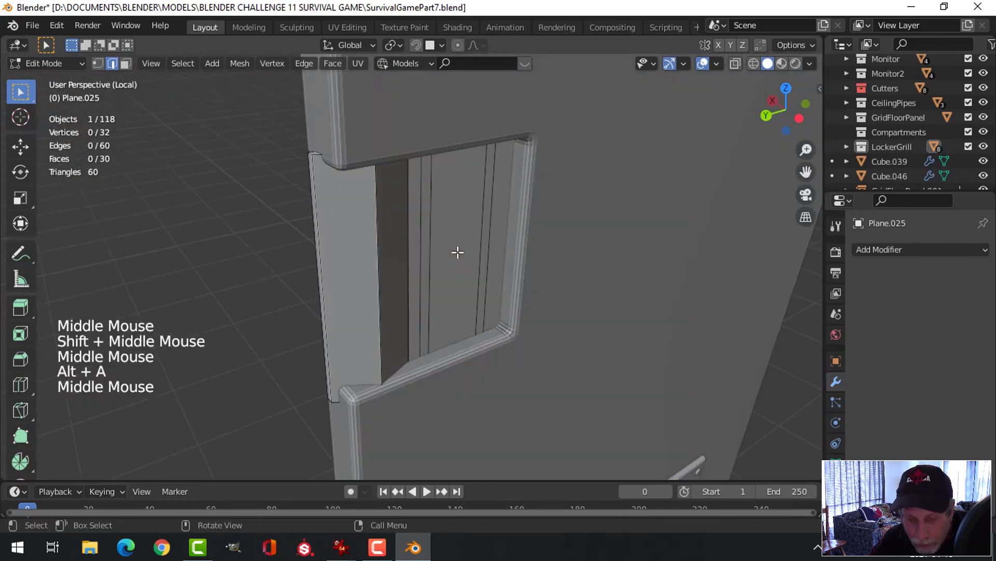
# - Extrude the two narrow front strips on the flat section outward into vertical ribs and finish editing
pyautogui.press('3')
pyautogui.click(427, 225)
pyautogui.keyDown('shift'); pyautogui.click(488, 218); pyautogui.keyUp('shift')
pyautogui.moveTo(519, 276); pyautogui.dragTo(459, 292, button='middle')
pyautogui.press('e')
pyautogui.click(563, 290)
pyautogui.press('Tab')
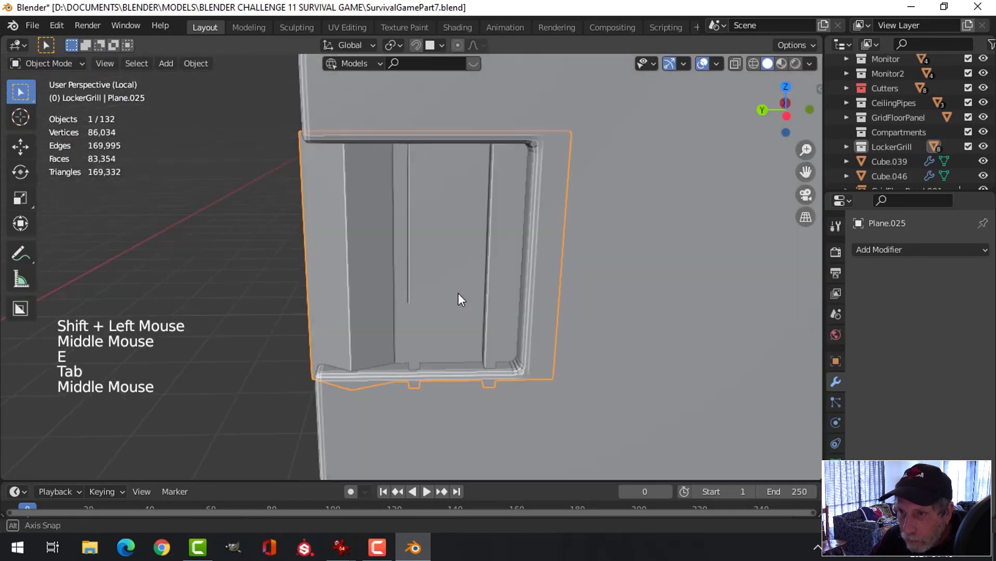
pyautogui.hotkey('alt', 'a')
pyautogui.moveTo(450, 246); pyautogui.dragTo(499, 278, button='middle')
# - Copy the door's bevel modifier to the latch block and shade the block smooth
pyautogui.click(438, 218)
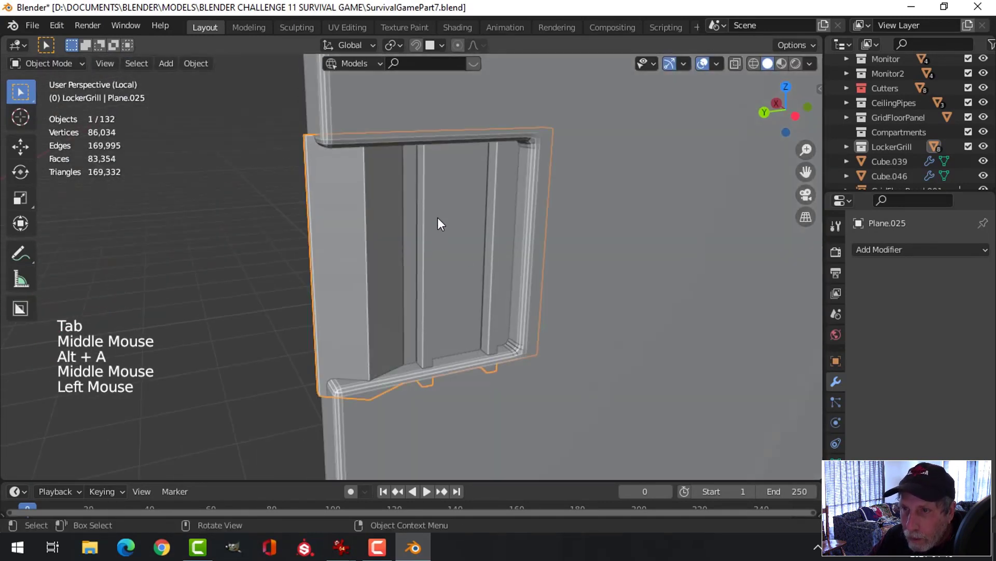
pyautogui.keyDown('shift'); pyautogui.click(414, 103); pyautogui.keyUp('shift')
pyautogui.hotkey('ctrl', 'l')
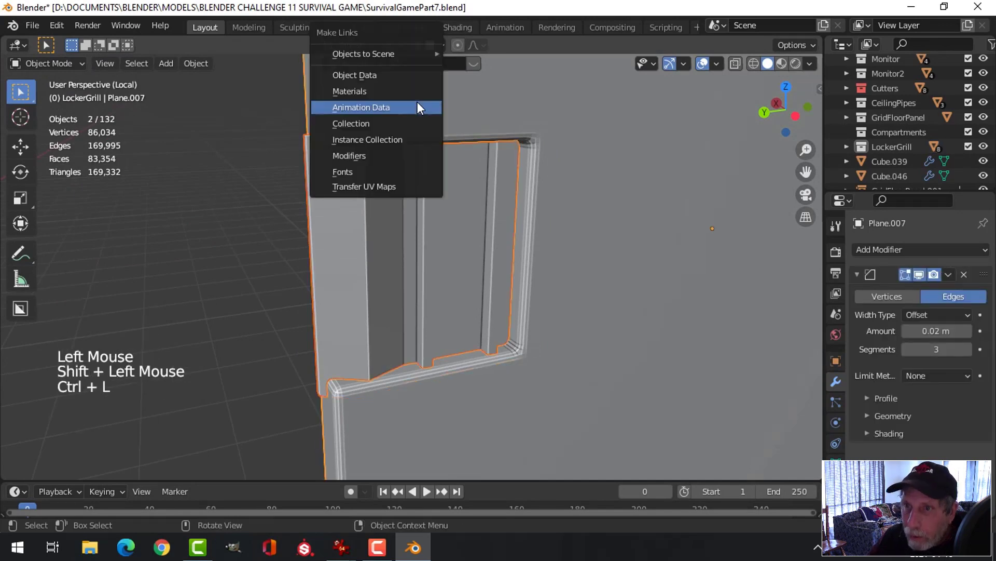
pyautogui.click(400, 156)
pyautogui.moveTo(596, 247)
pyautogui.mouseDown(button='middle')
pyautogui.moveTo(492, 217)
pyautogui.moveTo(453, 235)
pyautogui.moveTo(506, 245)
pyautogui.moveTo(397, 222)
pyautogui.moveTo(543, 269)
pyautogui.moveTo(544, 253)
pyautogui.moveTo(560, 272)
pyautogui.moveTo(533, 266)
pyautogui.moveTo(564, 260)
pyautogui.mouseUp(button='middle')
pyautogui.rightClick(427, 200)
pyautogui.click(426, 200)
pyautogui.hotkey('alt', 'a')
pyautogui.click(398, 222)
# - Select the front faces of the two ribs and move them to adjust how far the ribs protrude
pyautogui.press('Tab')
pyautogui.hotkey('alt', 'a')
pyautogui.scroll(2, 565, 260)
pyautogui.press('3')
pyautogui.press('c')
pyautogui.moveTo(558, 256); pyautogui.dragTo(482, 212)
pyautogui.moveTo(639, 265); pyautogui.dragTo(618, 239, button='middle')
pyautogui.keyDown('shift'); pyautogui.click(555, 193); pyautogui.keyUp('shift')
pyautogui.moveTo(499, 258); pyautogui.dragTo(472, 258)
pyautogui.press('Tab')
pyautogui.moveTo(574, 251); pyautogui.dragTo(541, 263, button='middle')
# - Move the front vertical edge at the latch block's outer side along X toward the door's front
pyautogui.hotkey('alt', 'a')
pyautogui.click(559, 245)
pyautogui.press('Tab')
pyautogui.hotkey('alt', 'a')
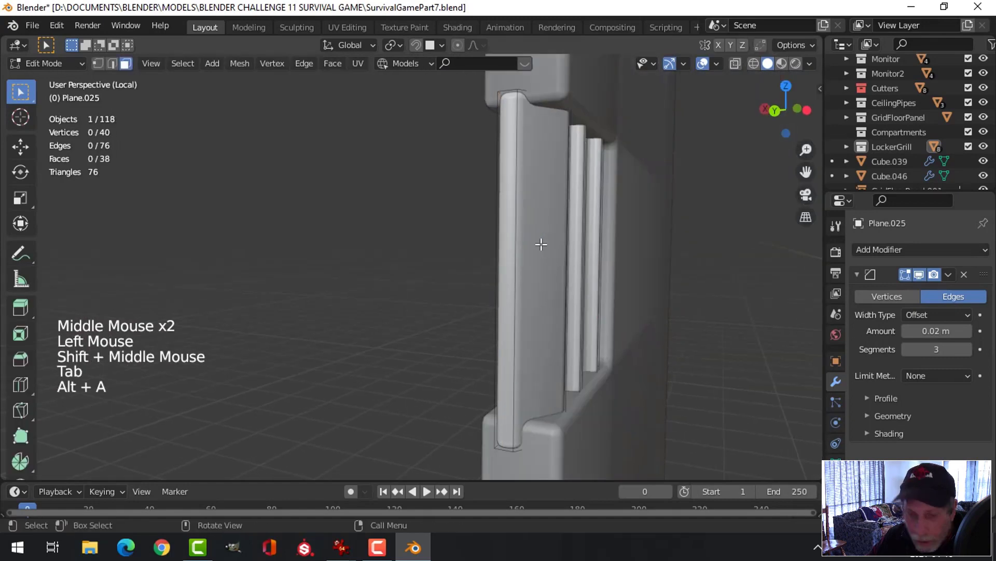
pyautogui.press('2')
pyautogui.click(515, 227)
pyautogui.moveTo(516, 223); pyautogui.dragTo(568, 287, button='middle')
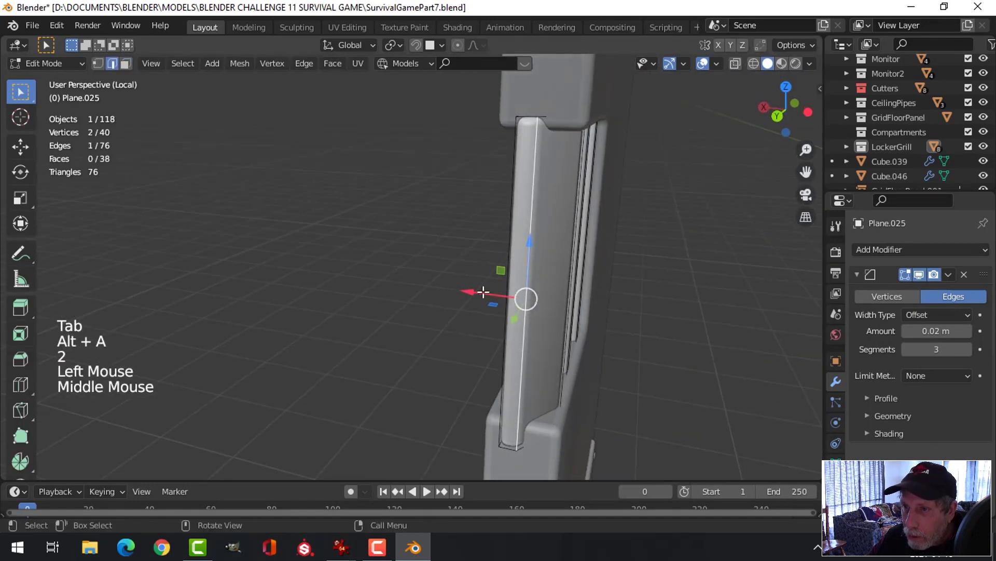
pyautogui.moveTo(483, 292); pyautogui.dragTo(504, 296)
pyautogui.moveTo(504, 296); pyautogui.dragTo(433, 249, button='middle')
pyautogui.hotkey('alt', 'a')
# - With the bevel display temporarily off, move the inner edge of the sloped face about 0.022 m along Y
pyautogui.click(425, 242)
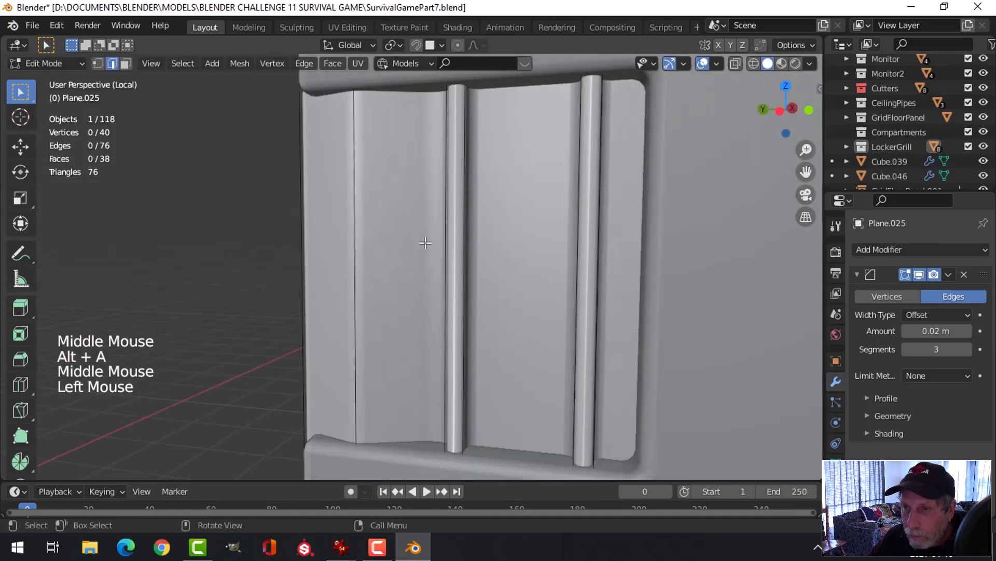
pyautogui.click(919, 274)
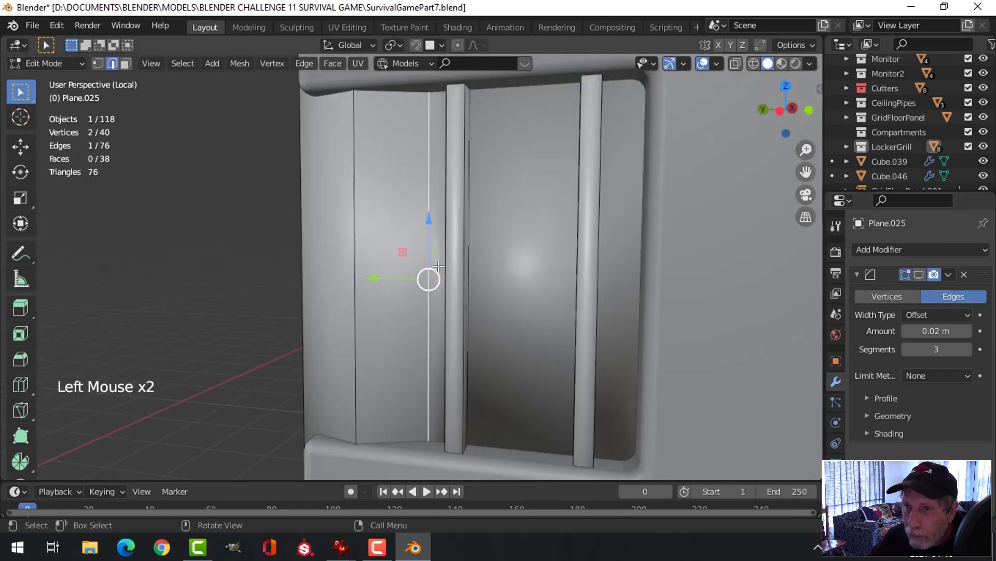
pyautogui.moveTo(436, 280); pyautogui.dragTo(472, 293, button='middle')
pyautogui.moveTo(417, 294); pyautogui.dragTo(399, 297)
pyautogui.click(918, 275)
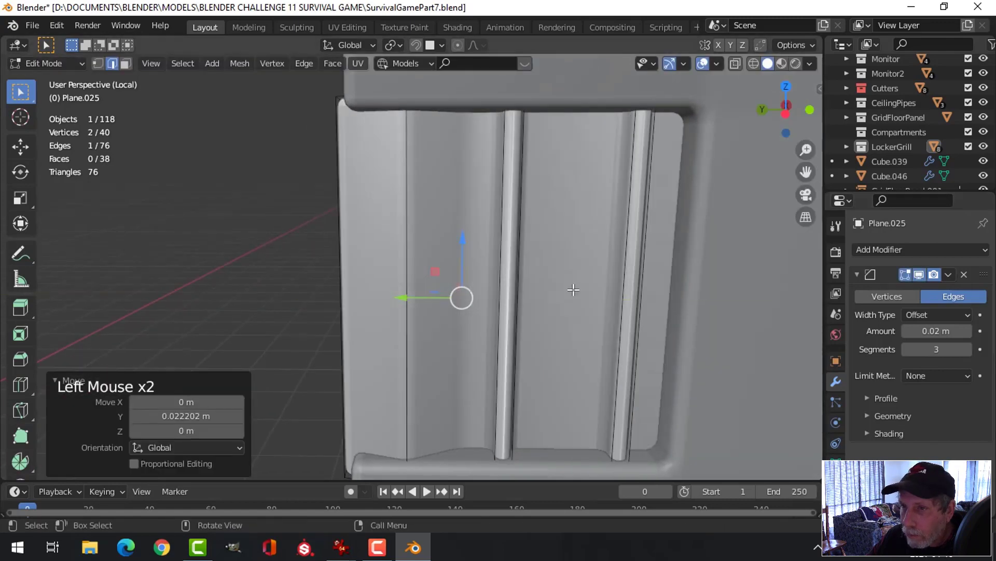
pyautogui.moveTo(534, 287); pyautogui.dragTo(534, 260, button='middle')
pyautogui.scroll(2, 525, 289)
pyautogui.press('Tab')
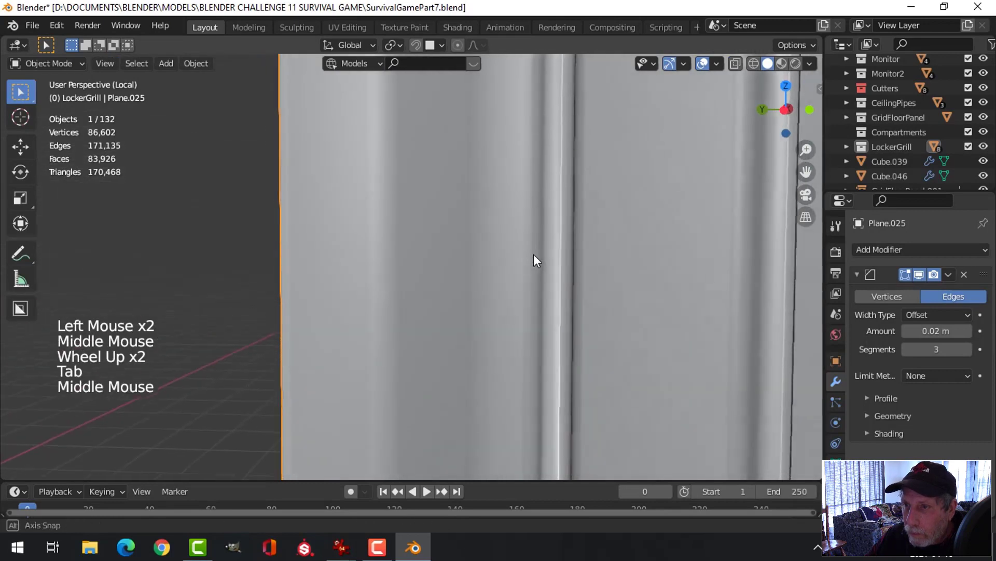
pyautogui.scroll(-4, 532, 270)
pyautogui.press('Tab')
pyautogui.hotkey('ctrl', 'r')
pyautogui.click(443, 162)
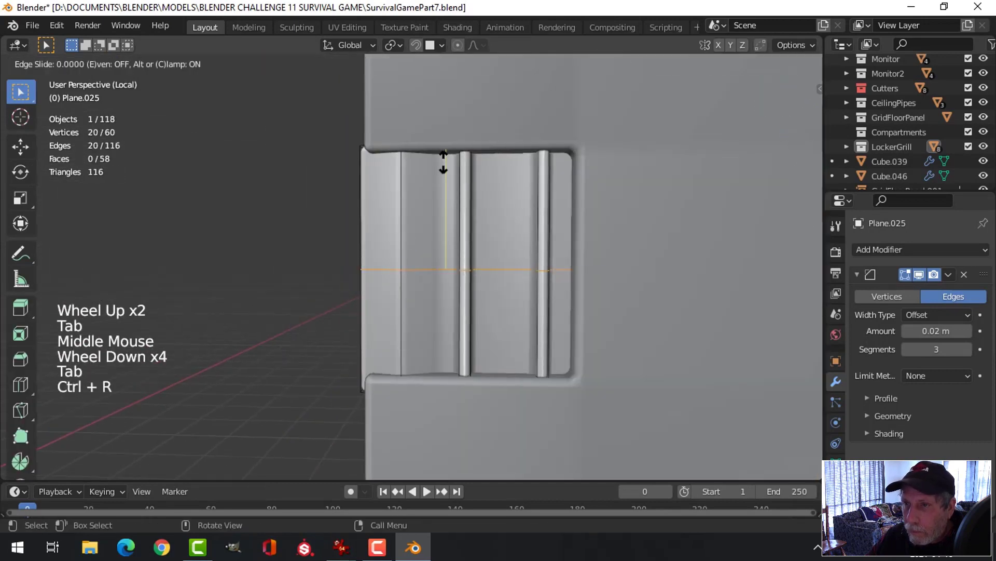
pyautogui.rightClick(443, 161)
pyautogui.hotkey('ctrl', 'z')
# - Add a vertical loop cut between the sloped face and the first rib, then leave the mesh editing
pyautogui.hotkey('ctrl', 'r')
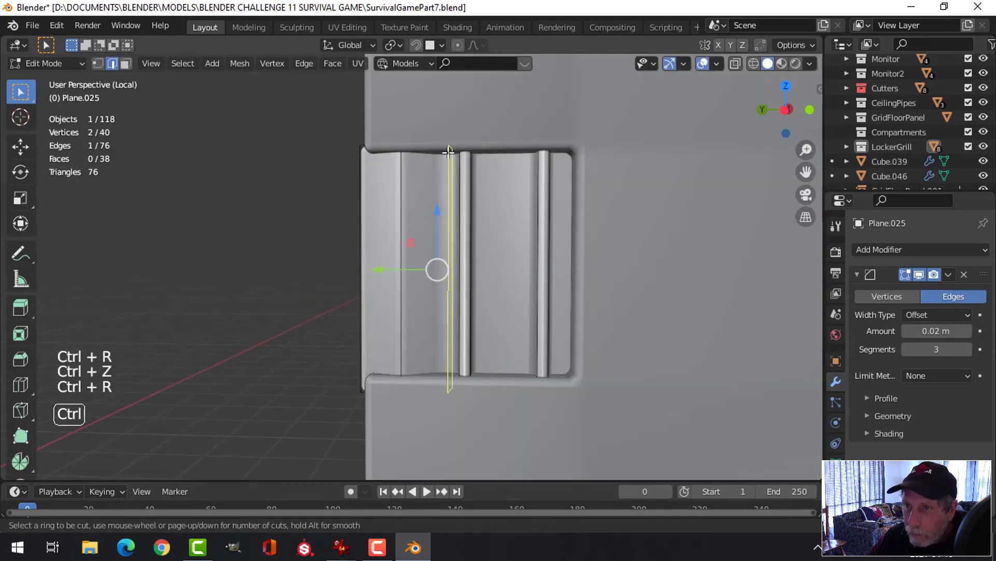
pyautogui.click(453, 154)
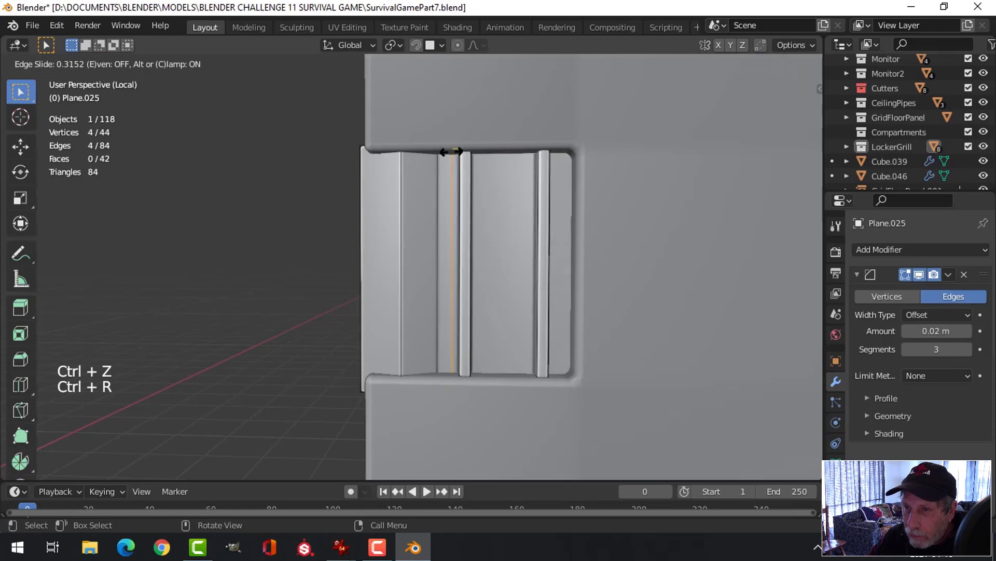
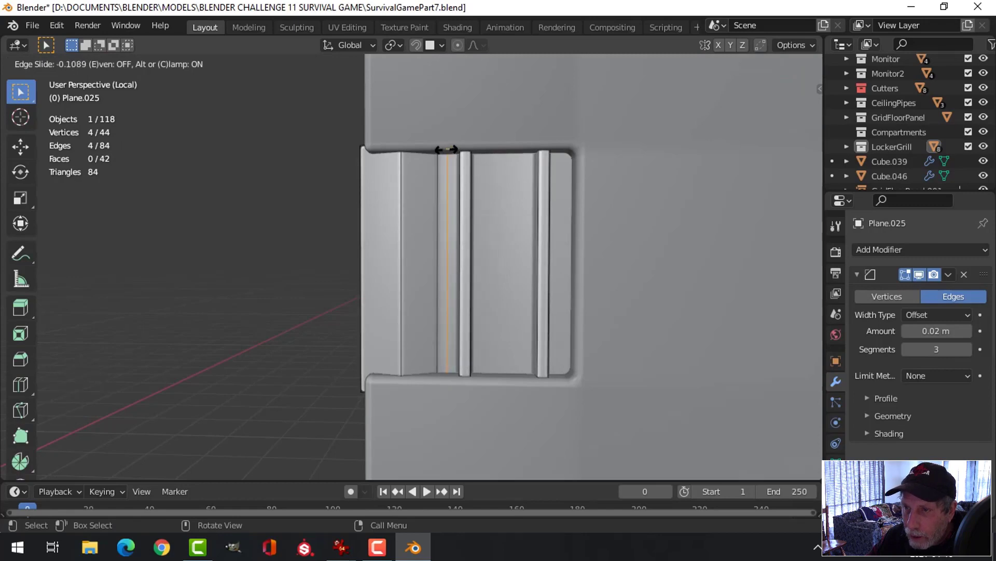
pyautogui.click(448, 149)
pyautogui.press('Tab')
pyautogui.scroll(-3, 542, 220)
pyautogui.hotkey('alt', 'a')
# - Set the latch block's origin to its geometry and nudge the block about -0.0038 m along Y
pyautogui.moveTo(542, 219); pyautogui.dragTo(516, 273, button='middle')
pyautogui.scroll(1, 547, 267)
pyautogui.scroll(1, 547, 266)
pyautogui.click(546, 254)
pyautogui.scroll(-2, 517, 282)
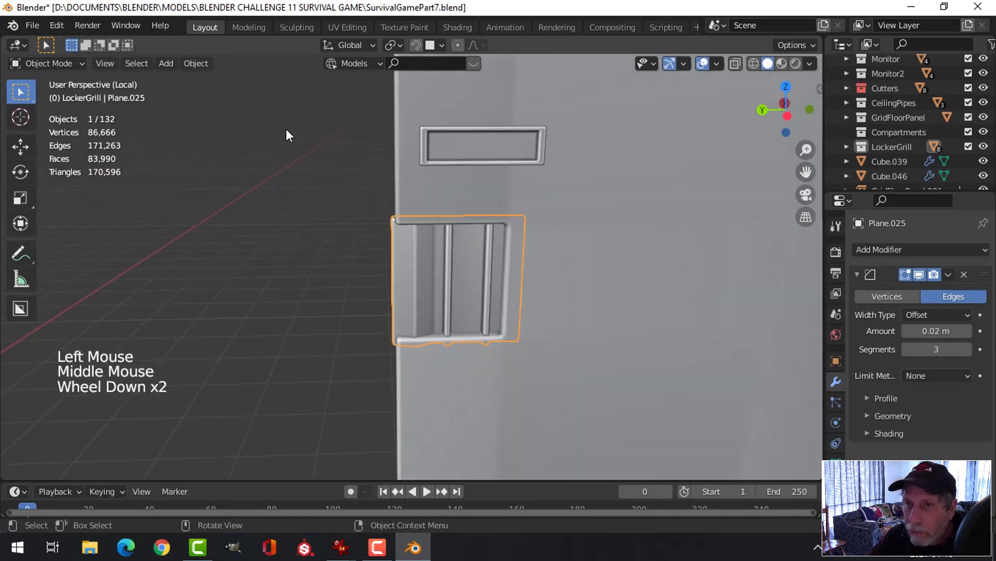
pyautogui.click(188, 63)
pyautogui.moveTo(210, 94)
pyautogui.click(372, 109)
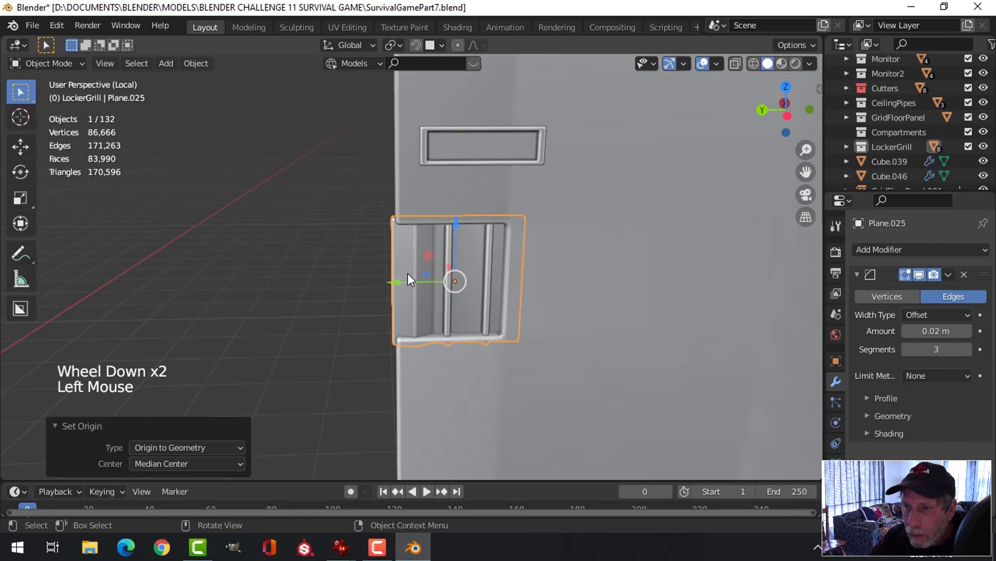
pyautogui.moveTo(399, 283); pyautogui.dragTo(403, 286)
pyautogui.click(399, 281)
# - Scale the latch block to about 1.3 along X and move it along X to fit the door's thickness
pyautogui.moveTo(403, 285); pyautogui.dragTo(498, 267, button='middle')
pyautogui.scroll(3, 528, 263)
pyautogui.moveTo(498, 267)
pyautogui.mouseDown(button='middle')
pyautogui.moveTo(471, 271)
pyautogui.moveTo(492, 274)
pyautogui.mouseUp(button='middle')
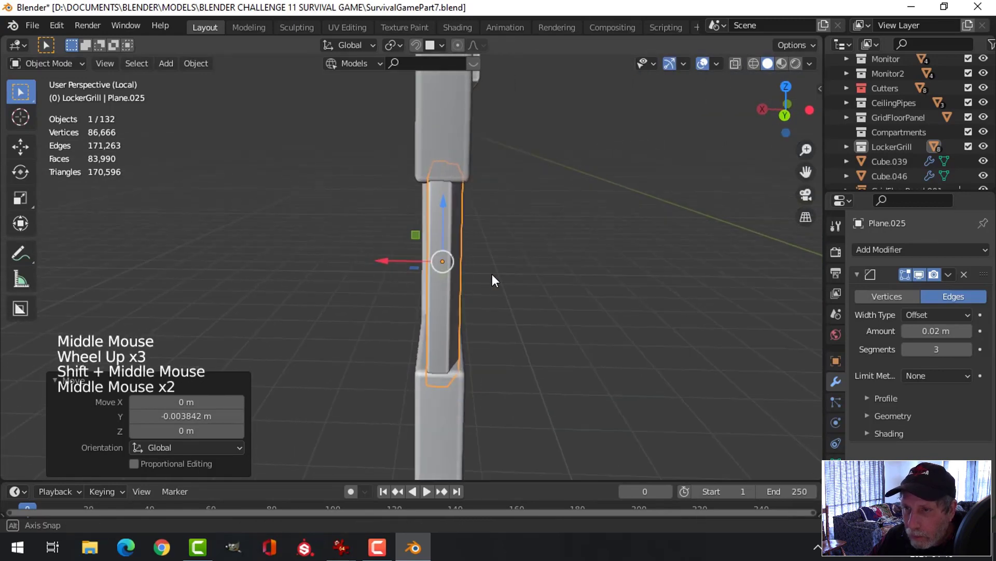
pyautogui.press('s')
pyautogui.press('x')
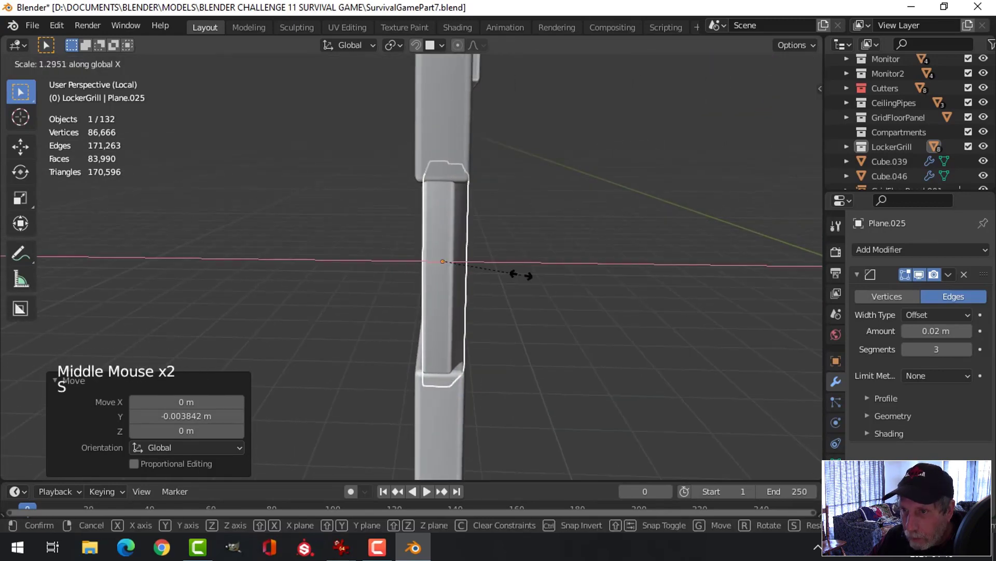
pyautogui.click(519, 274)
pyautogui.moveTo(392, 265); pyautogui.dragTo(377, 263)
pyautogui.moveTo(430, 266); pyautogui.dragTo(491, 270, button='middle')
# - Nudge the latch block about 0.0084 m along X and deselect it
pyautogui.hotkey('alt', 'a')
pyautogui.click(439, 288)
pyautogui.moveTo(436, 289); pyautogui.dragTo(463, 263, button='middle')
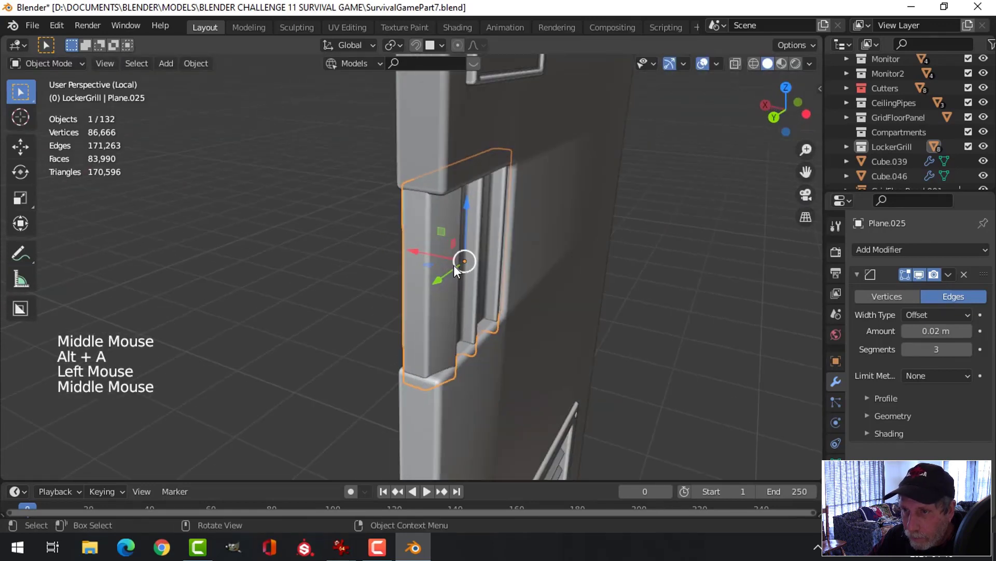
pyautogui.moveTo(407, 249); pyautogui.dragTo(408, 249)
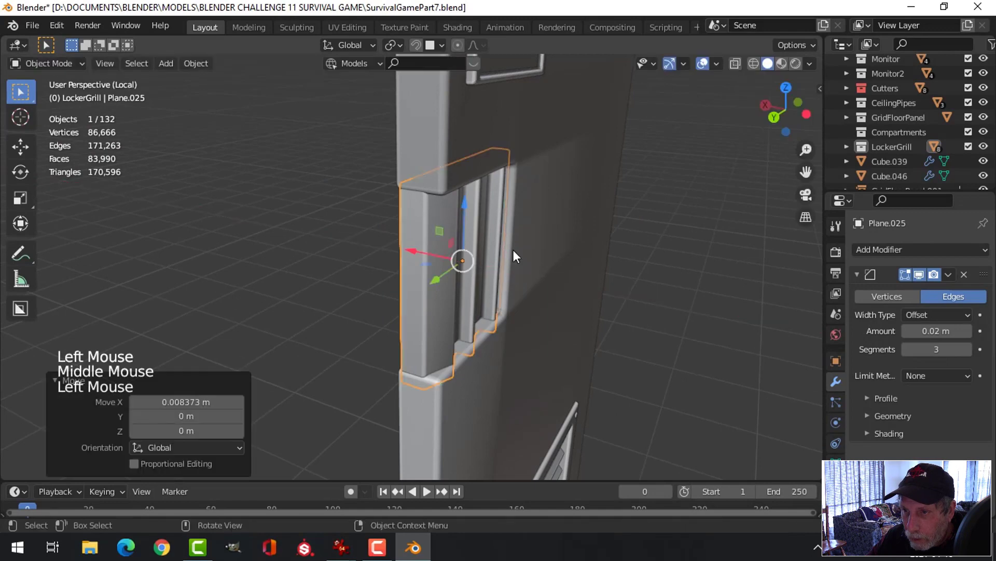
pyautogui.hotkey('alt', 'a')
pyautogui.moveTo(513, 250); pyautogui.dragTo(464, 260, button='middle')
pyautogui.scroll(-2, 470, 272)
pyautogui.scroll(2, 476, 258)
pyautogui.moveTo(464, 260); pyautogui.dragTo(454, 262, button='middle')
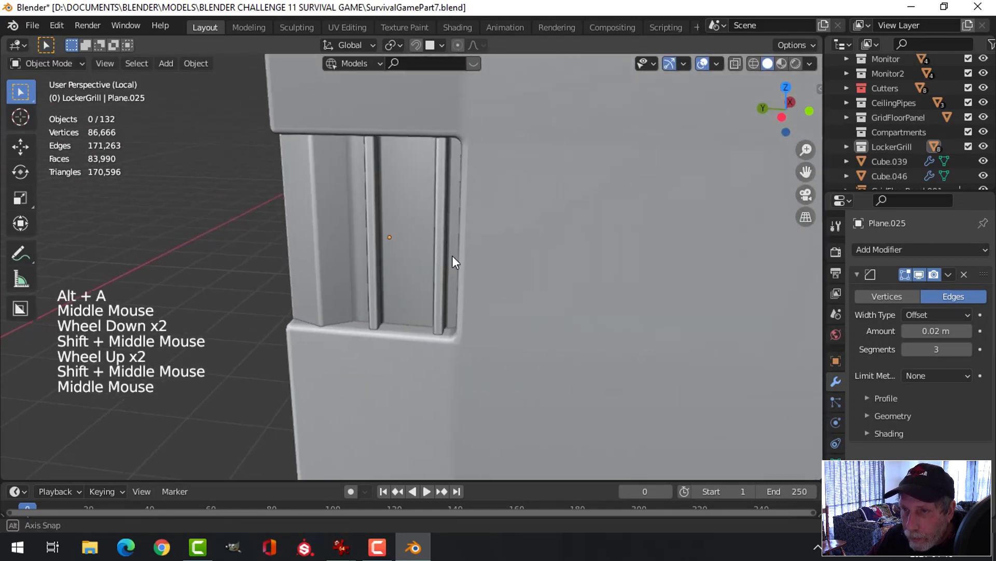
# - Duplicate the recessed face between the latch block's two ribs and move the copy about -0.174 m along X
pyautogui.click(436, 218)
pyautogui.press('Tab')
pyautogui.moveTo(436, 218); pyautogui.dragTo(485, 232, button='middle')
pyautogui.hotkey('alt', 'a')
pyautogui.press('3')
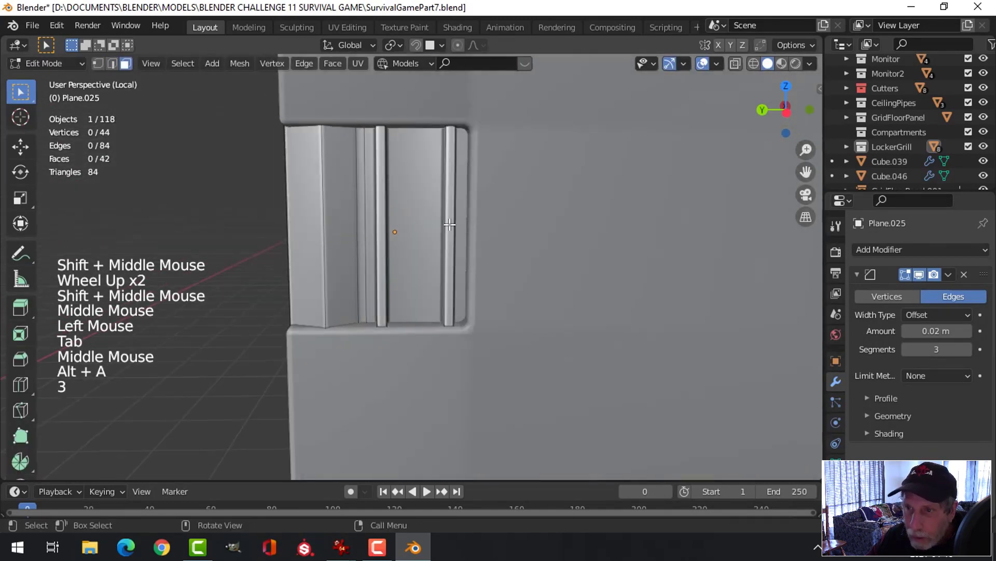
pyautogui.click(418, 234)
pyautogui.scroll(-2, 418, 233)
pyautogui.moveTo(418, 233); pyautogui.dragTo(520, 273, button='middle')
pyautogui.hotkey('shift', 'd')
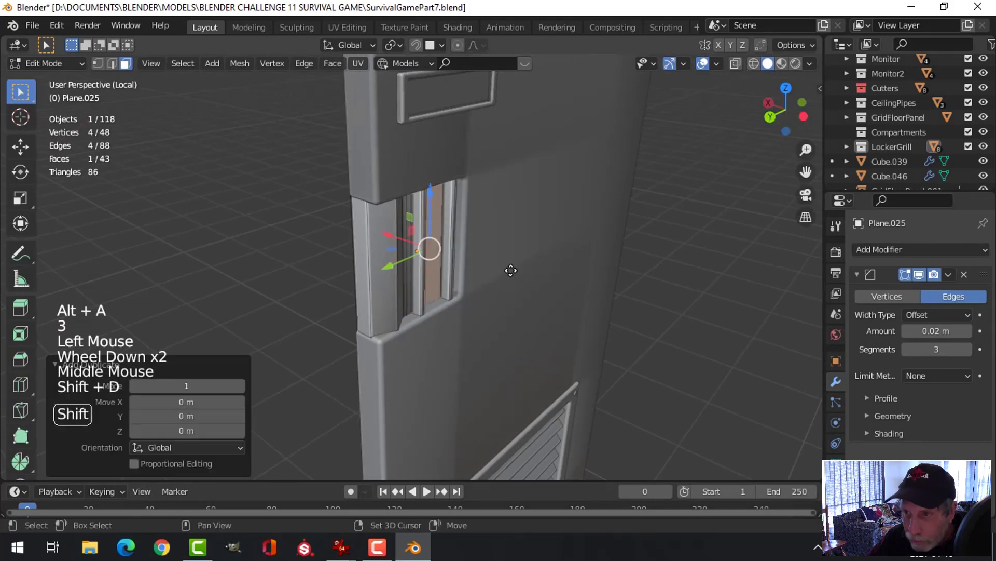
pyautogui.click(431, 241)
pyautogui.moveTo(431, 242); pyautogui.dragTo(555, 283, button='middle')
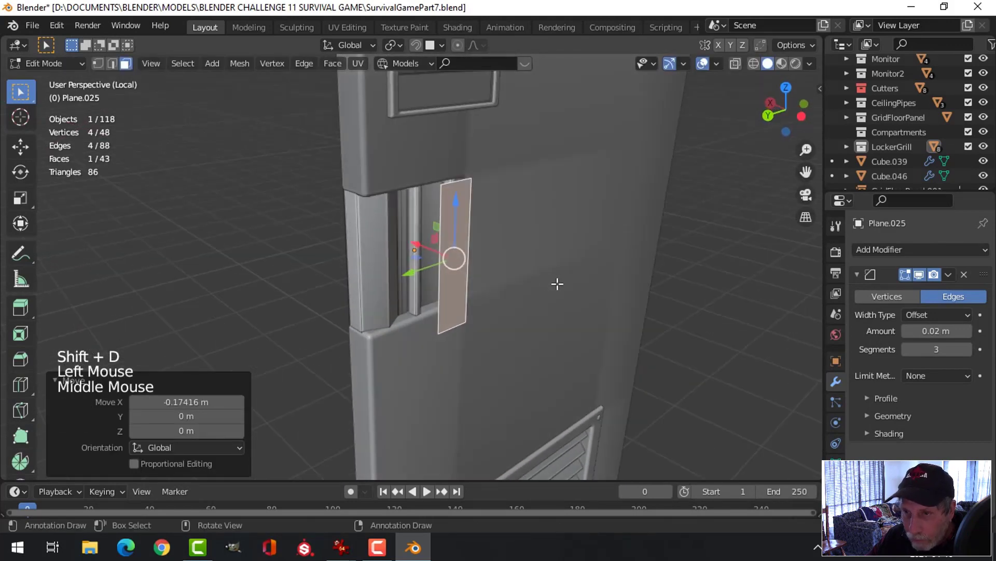
# - Scale the duplicated face to about 0.208 along Z and extrude it along X into a small block
pyautogui.press('s')
pyautogui.press('z')
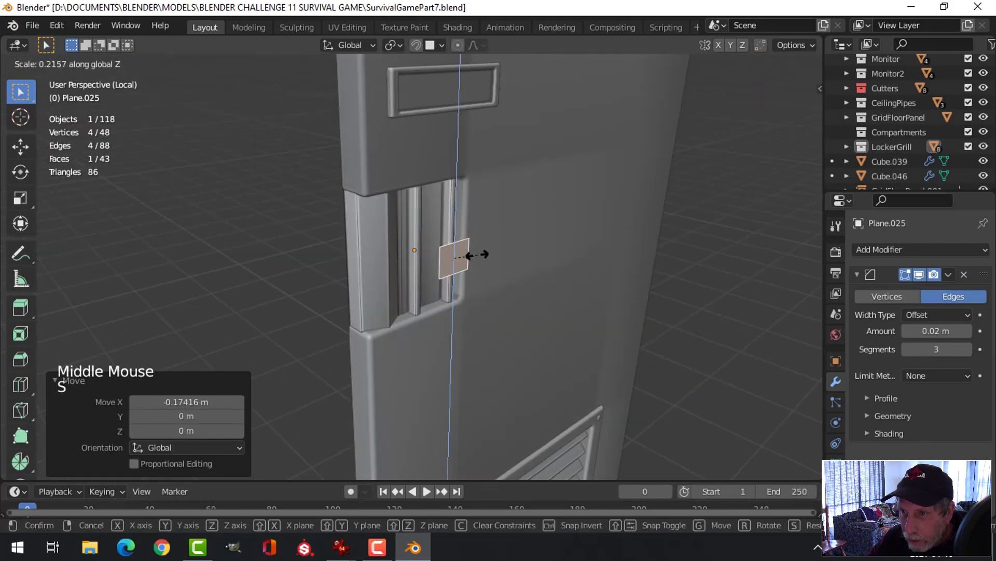
pyautogui.click(468, 256)
pyautogui.moveTo(498, 273); pyautogui.dragTo(545, 294, button='middle')
pyautogui.press('e')
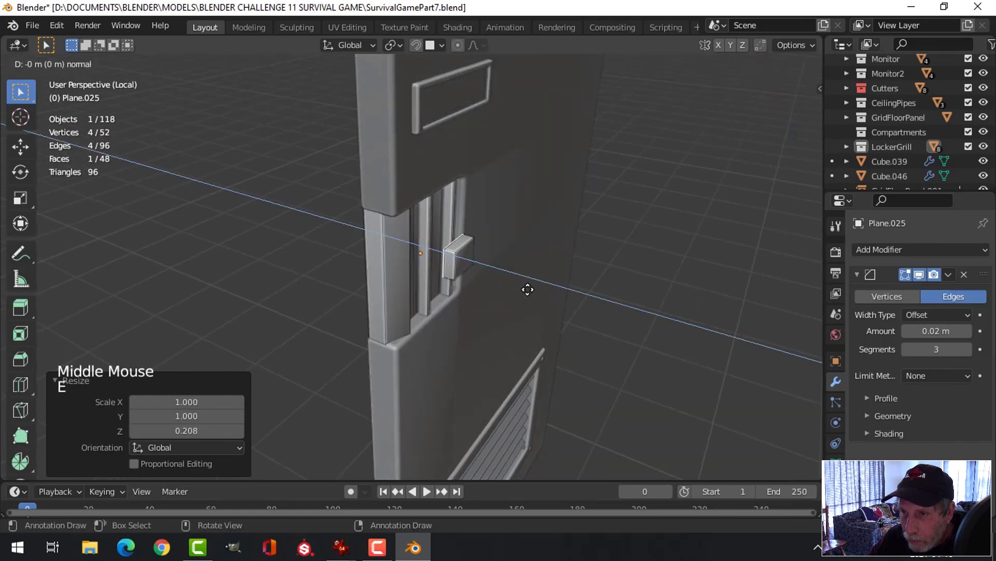
pyautogui.press('x')
pyautogui.click(528, 289)
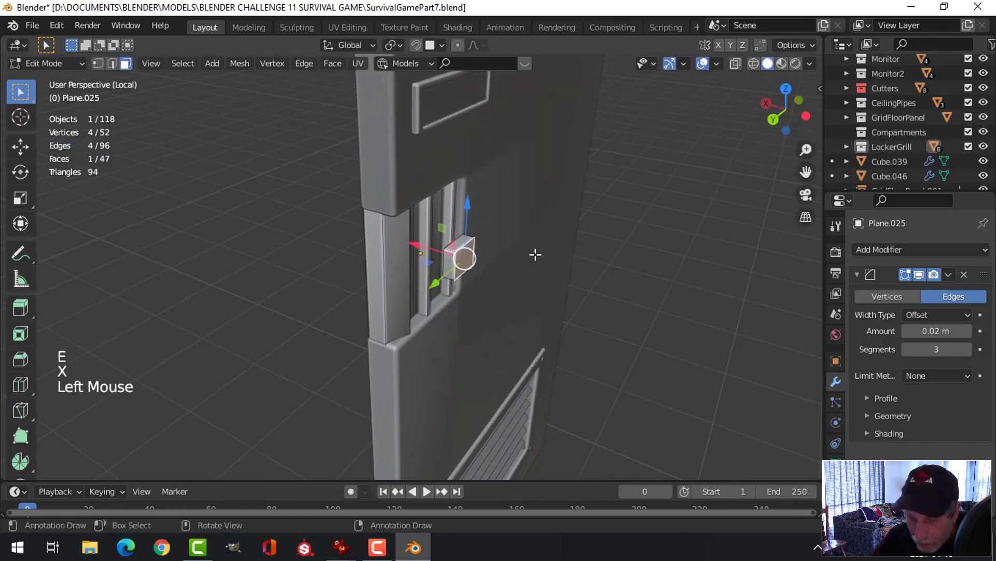
# - Select all of the small block's linked geometry and move it about 0.128 m along X, back between the ribs
pyautogui.hotkey('ctrl', 'l')
pyautogui.moveTo(538, 268)
pyautogui.mouseDown(button='middle')
pyautogui.moveTo(498, 266)
pyautogui.moveTo(525, 263)
pyautogui.mouseUp(button='middle')
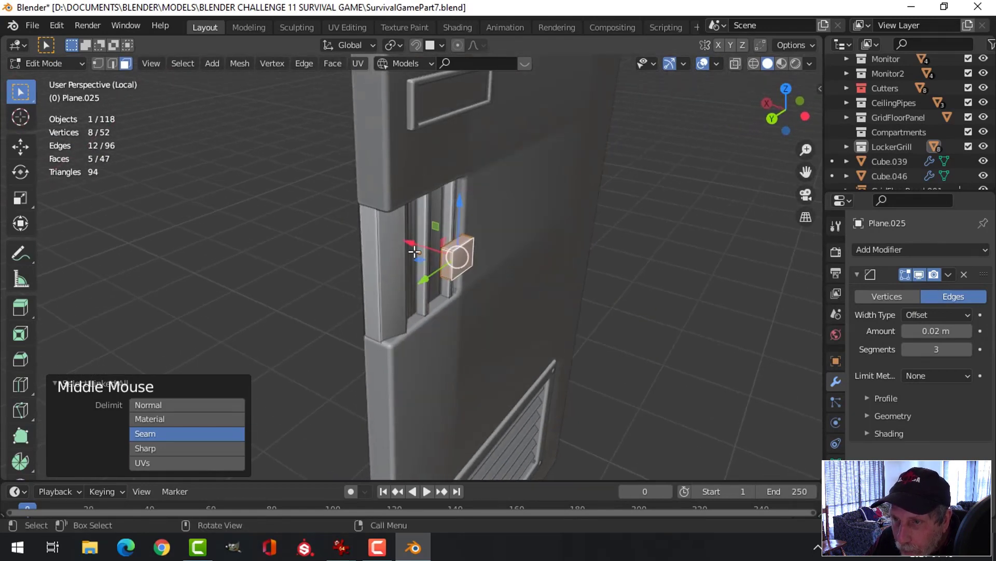
pyautogui.moveTo(411, 244); pyautogui.dragTo(383, 238)
# - Switch to IrfanView to examine the latch in the close-up Personal Storage locker reference, and return to Blender
pyautogui.moveTo(341, 546)
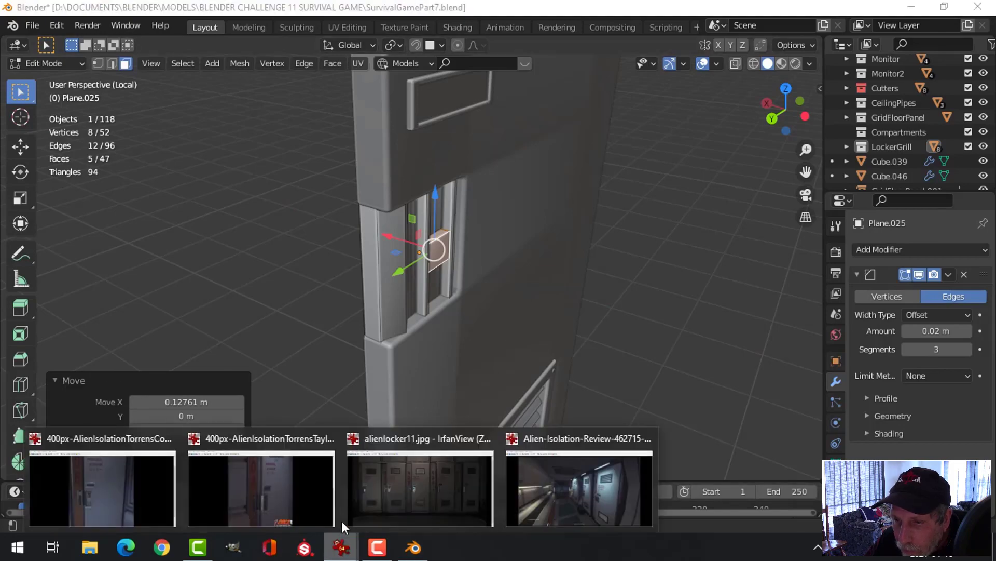
pyautogui.moveTo(282, 494)
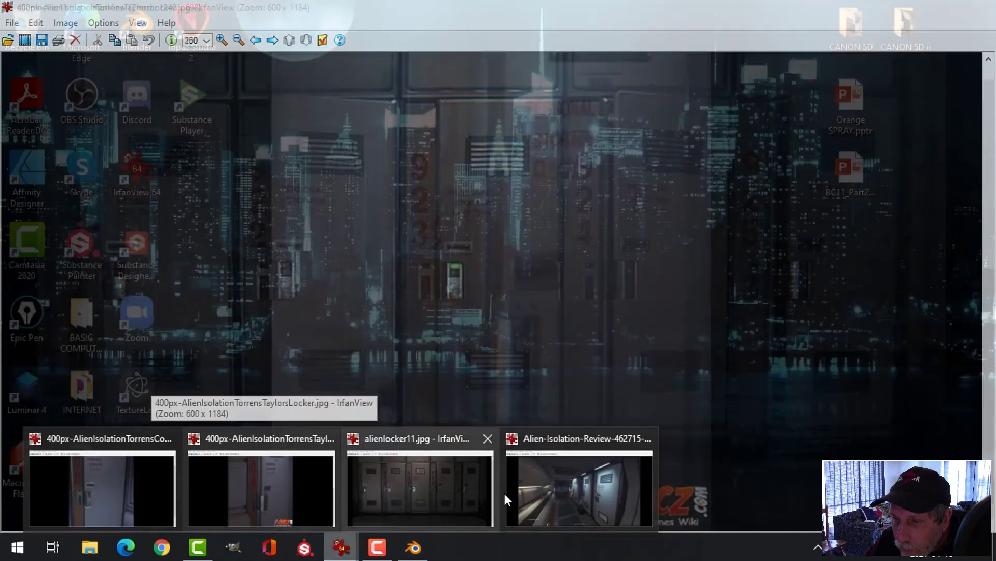
pyautogui.moveTo(515, 494)
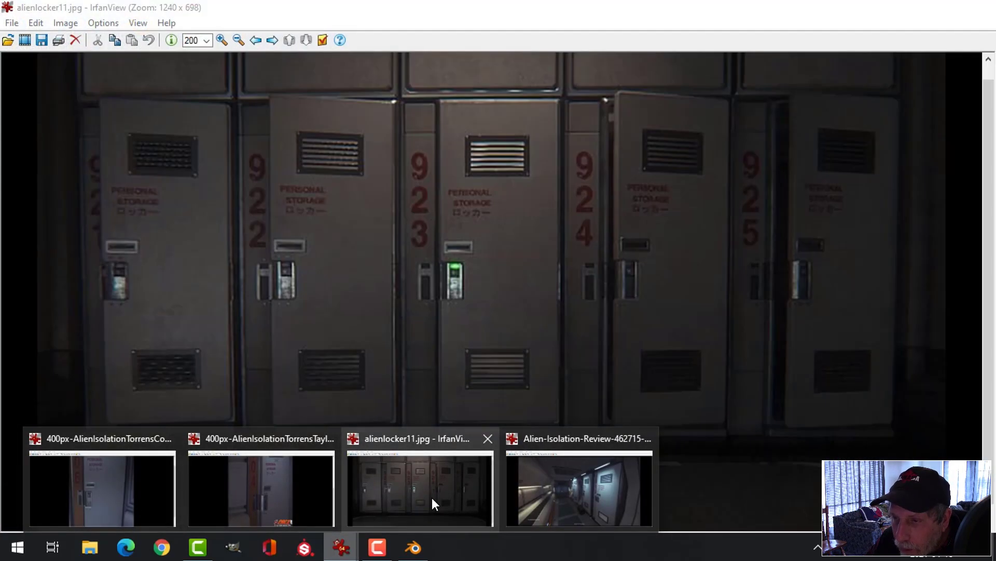
pyautogui.moveTo(152, 492)
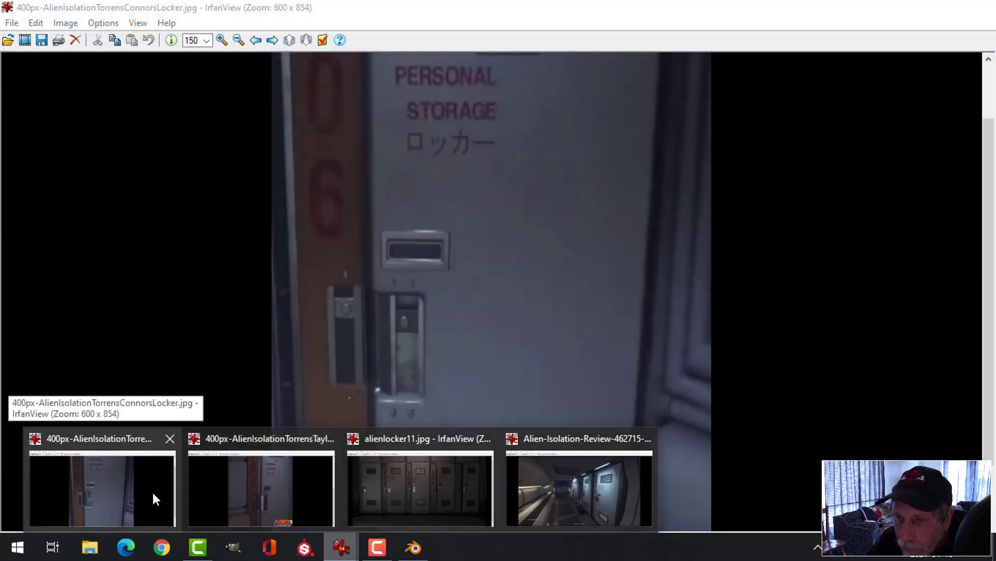
pyautogui.click(152, 492)
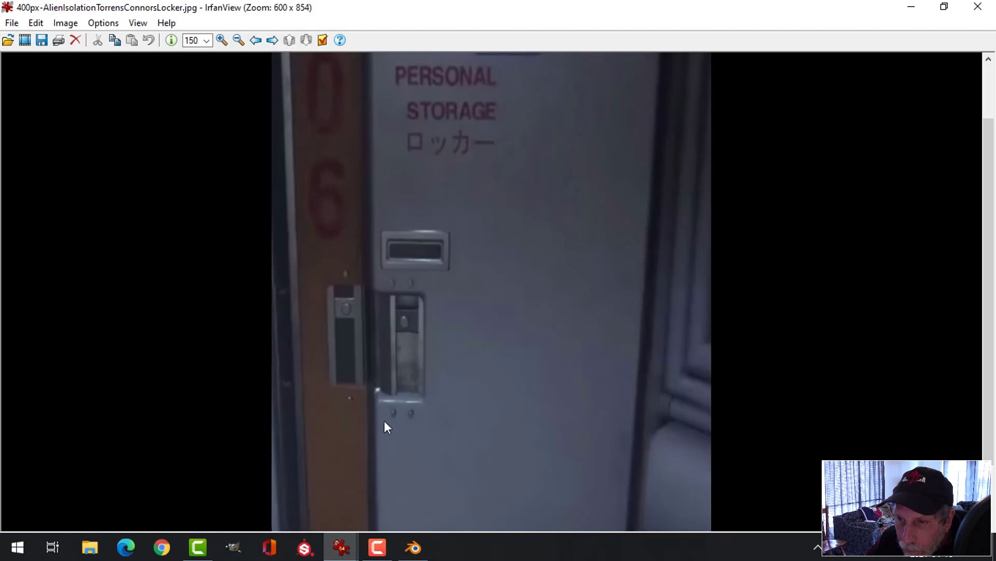
pyautogui.click(414, 547)
# - Scale the small block to about 0.76 along Z and raise it about 0.16 m between the ribs
pyautogui.moveTo(489, 296); pyautogui.dragTo(467, 284, button='middle')
pyautogui.scroll(2, 467, 289)
pyautogui.press('s')
pyautogui.press('z')
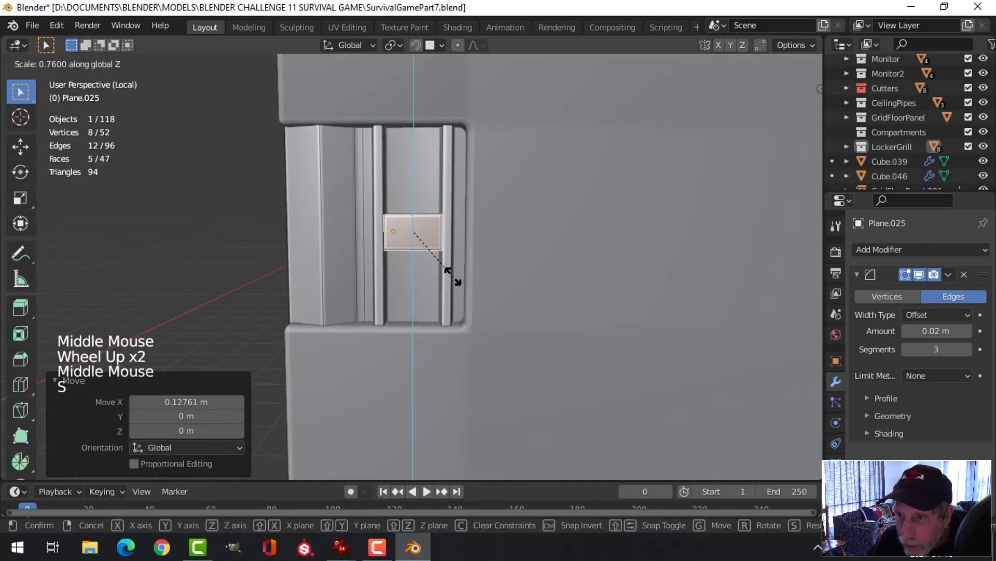
pyautogui.click(450, 274)
pyautogui.moveTo(415, 177); pyautogui.dragTo(415, 128)
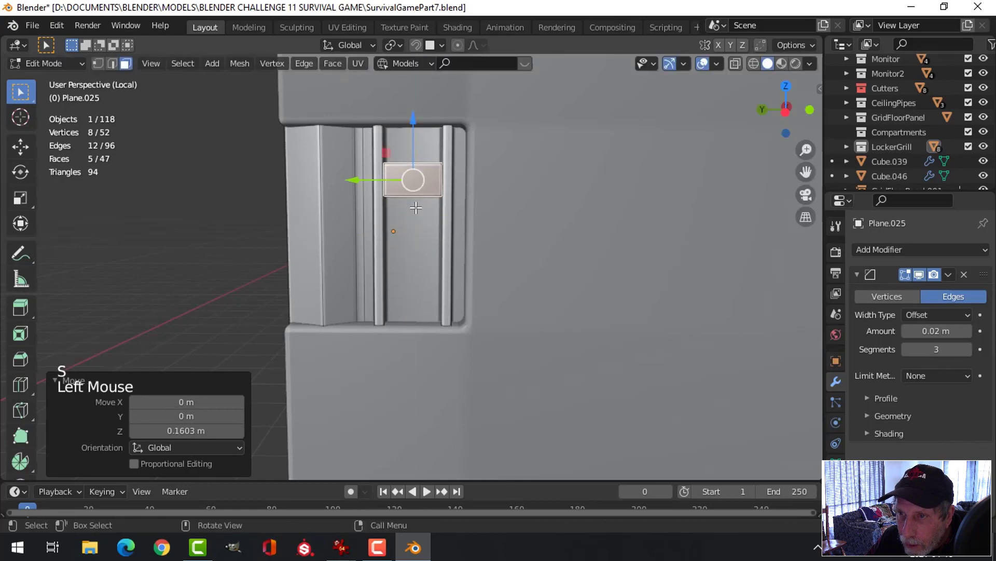
# - Nudge the small block about 0.011 m along X, leave mesh editing and check the latch from the front
pyautogui.moveTo(444, 224); pyautogui.dragTo(501, 270, button='middle')
pyautogui.moveTo(406, 187); pyautogui.dragTo(403, 183)
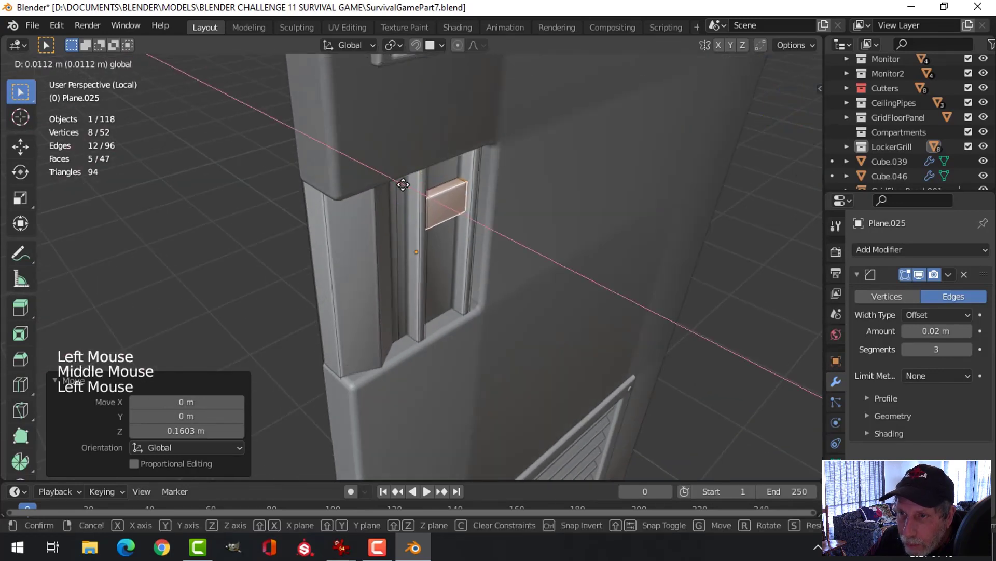
pyautogui.moveTo(567, 260); pyautogui.dragTo(532, 247, button='middle')
pyautogui.hotkey('alt', 'a')
pyautogui.press('Tab')
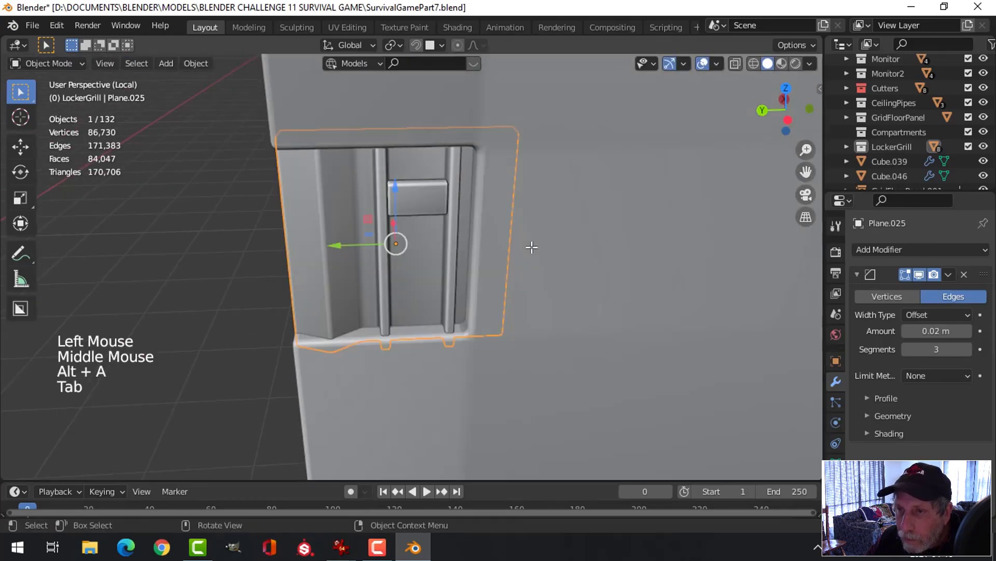
pyautogui.hotkey('alt', 'a')
pyautogui.scroll(-3, 485, 281)
pyautogui.moveTo(485, 282)
pyautogui.mouseDown(button='middle')
pyautogui.moveTo(461, 205)
pyautogui.moveTo(469, 285)
pyautogui.moveTo(445, 269)
pyautogui.moveTo(418, 226)
pyautogui.moveTo(443, 305)
pyautogui.moveTo(469, 285)
pyautogui.mouseUp(button='middle')
pyautogui.scroll(4, 470, 284)
pyautogui.click(451, 241)
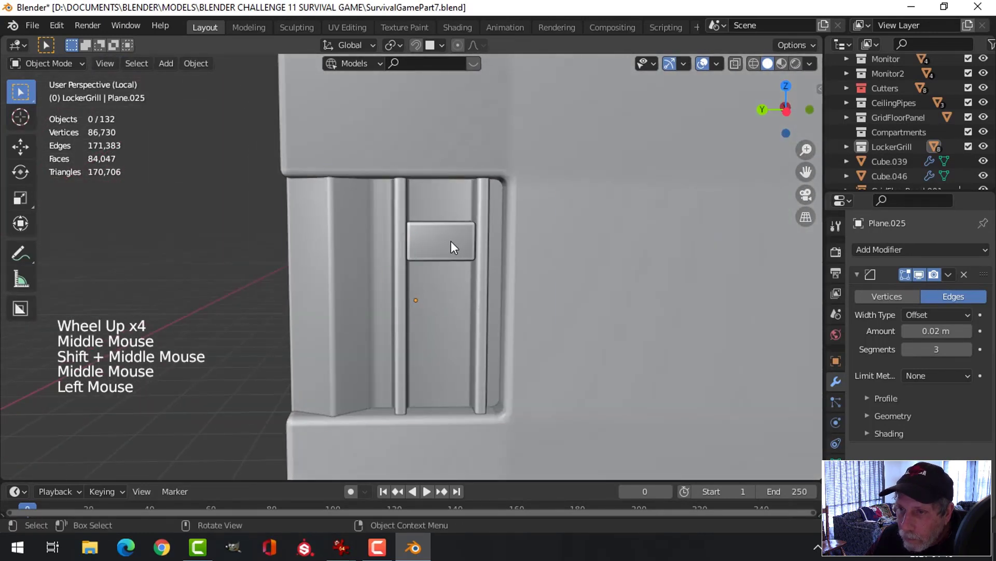
# - Duplicate the upper vent grill's rivets and move the copy about -2.083 m along Z
pyautogui.moveTo(450, 240); pyautogui.dragTo(498, 322, button='middle')
pyautogui.scroll(-2, 465, 291)
pyautogui.scroll(-2, 479, 281)
pyautogui.scroll(-3, 497, 285)
pyautogui.scroll(3, 497, 322)
pyautogui.hotkey('alt', 'a')
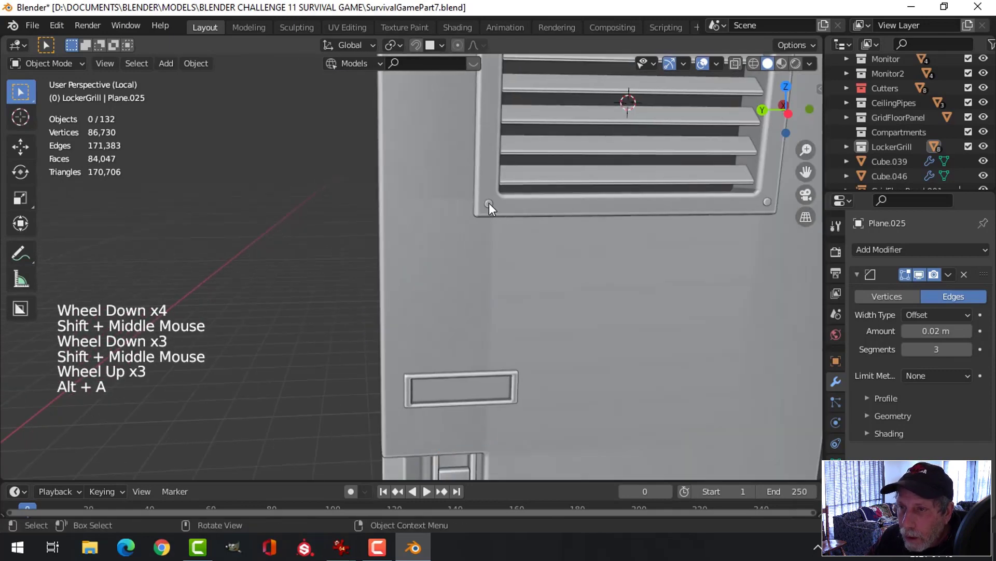
pyautogui.click(489, 203)
pyautogui.scroll(-2, 514, 239)
pyautogui.moveTo(519, 248); pyautogui.dragTo(462, 259, button='middle')
pyautogui.hotkey('shift', 'd')
pyautogui.scroll(-2, 512, 271)
pyautogui.moveTo(442, 140); pyautogui.dragTo(445, 232)
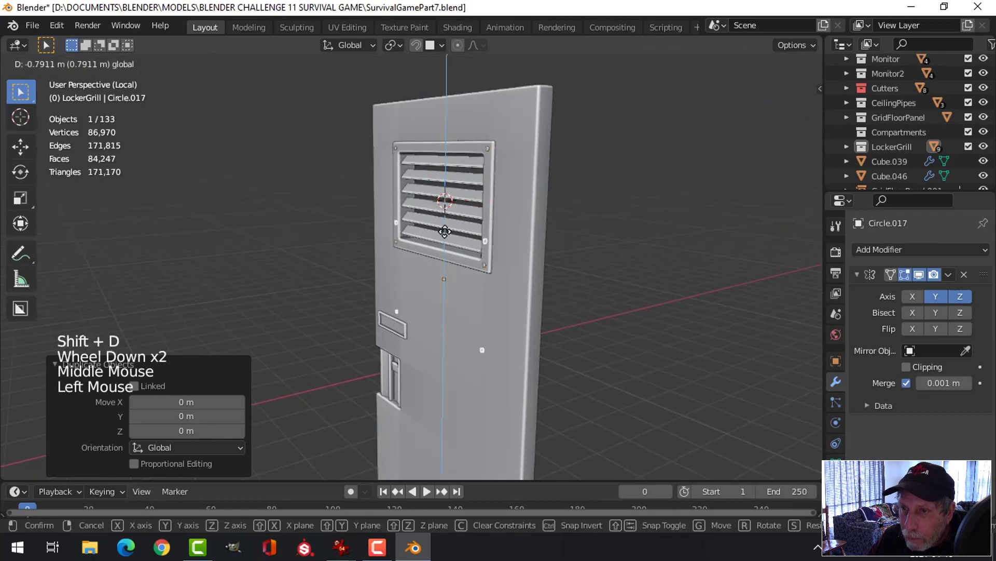
pyautogui.moveTo(440, 338); pyautogui.dragTo(441, 339)
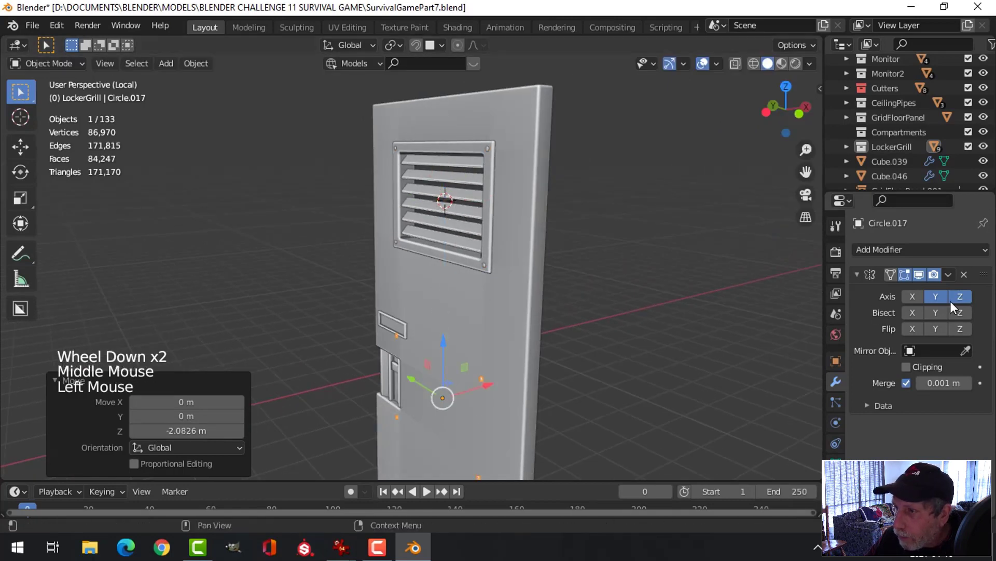
# - Remove the Mirror modifier from the duplicated rivets and set the remaining rivet's origin to its geometry
pyautogui.click(963, 275)
pyautogui.moveTo(450, 345); pyautogui.dragTo(571, 328, button='middle')
pyautogui.click(195, 63)
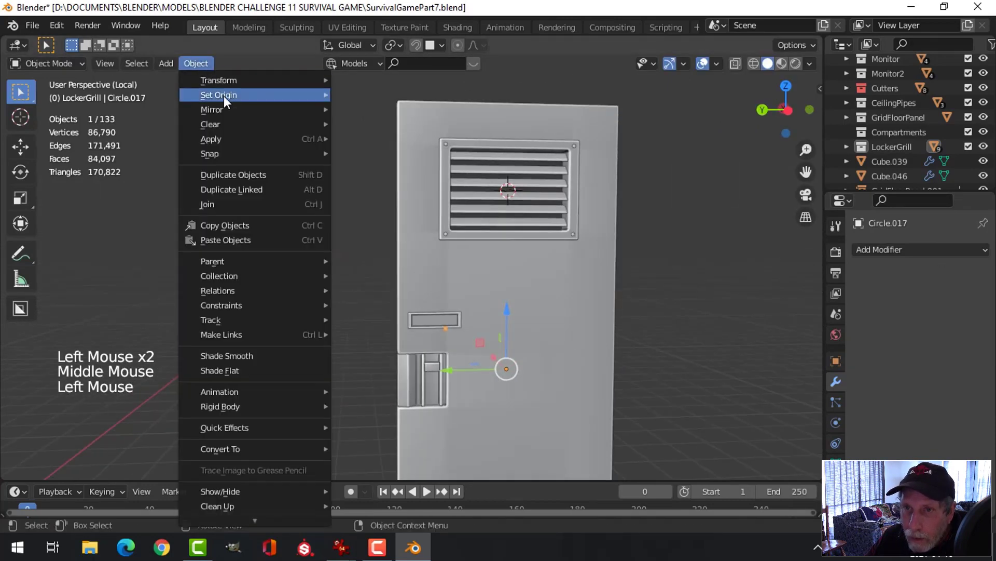
pyautogui.moveTo(224, 96)
pyautogui.click(369, 110)
# - Scale the rivet to about 1.771 and move it about 0.14 m along Y and -0.454 m along Z over the small block
pyautogui.press('KP_Decimal')
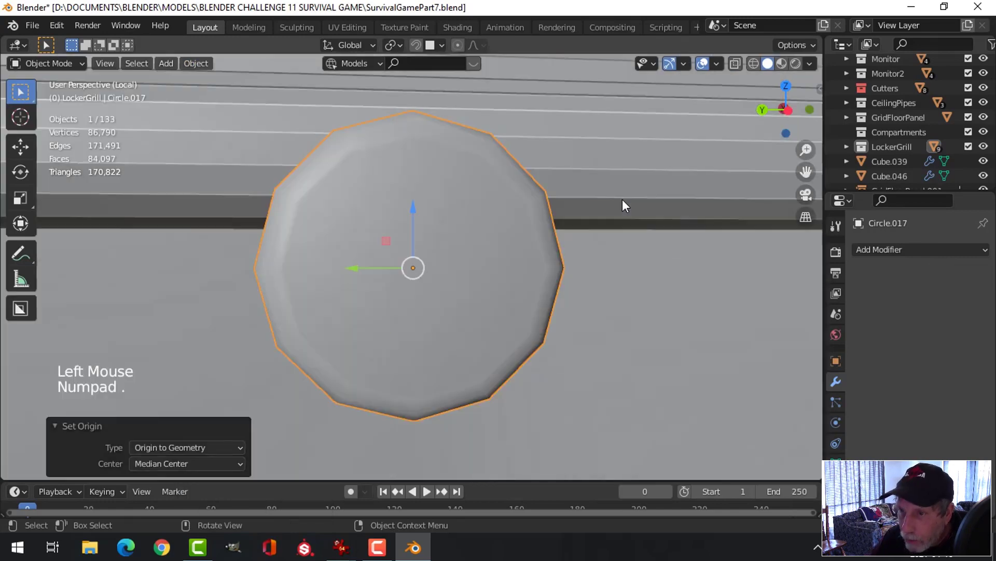
pyautogui.press('s')
pyautogui.click(724, 216)
pyautogui.scroll(-15, 597, 258)
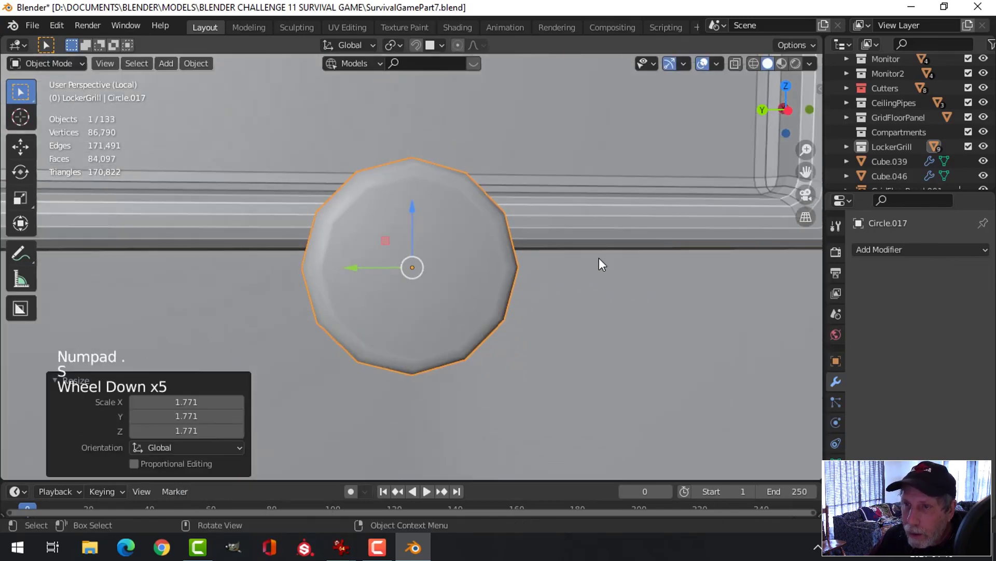
pyautogui.keyDown('shift'); pyautogui.moveTo(561, 276); pyautogui.dragTo(597, 213, button='middle'); pyautogui.keyUp('shift')
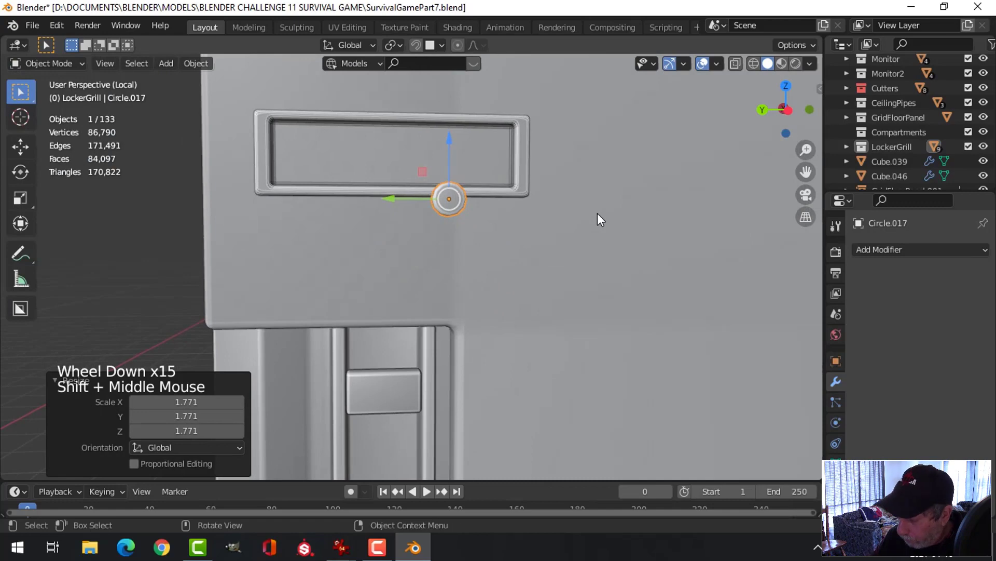
pyautogui.press('ctrl+KP_3')
pyautogui.press('g')
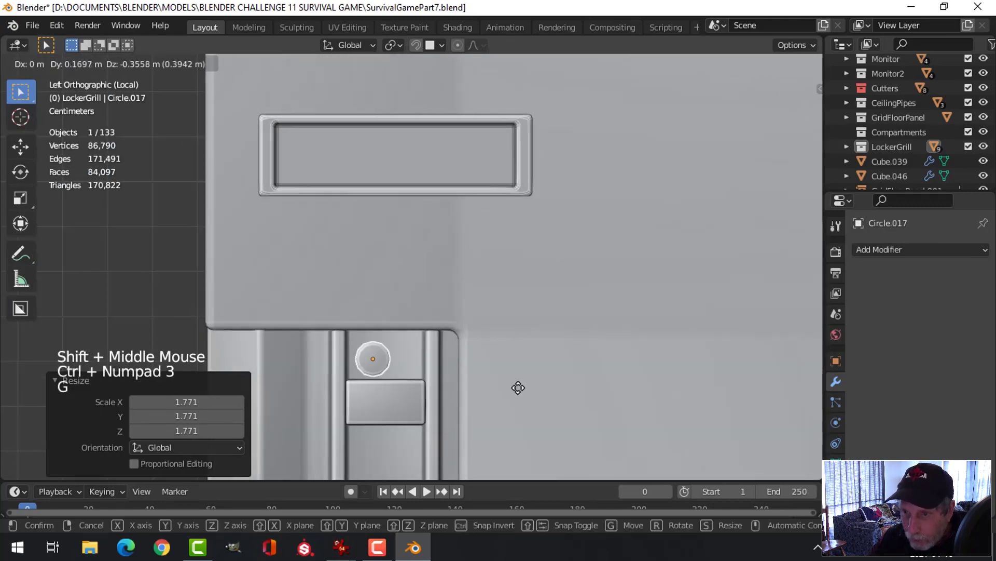
pyautogui.click(529, 418)
pyautogui.scroll(2, 489, 383)
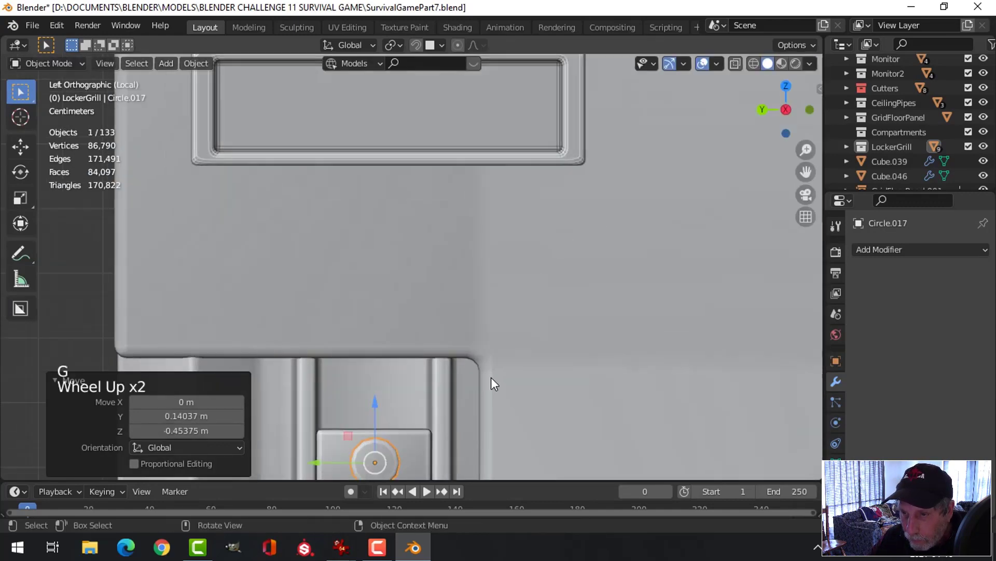
# - Enlarge the rivet, move it about 0.056 m along X onto the small block's face, and scale it to about 0.907
pyautogui.moveTo(490, 382); pyautogui.dragTo(497, 316, button='middle')
pyautogui.scroll(3, 509, 313)
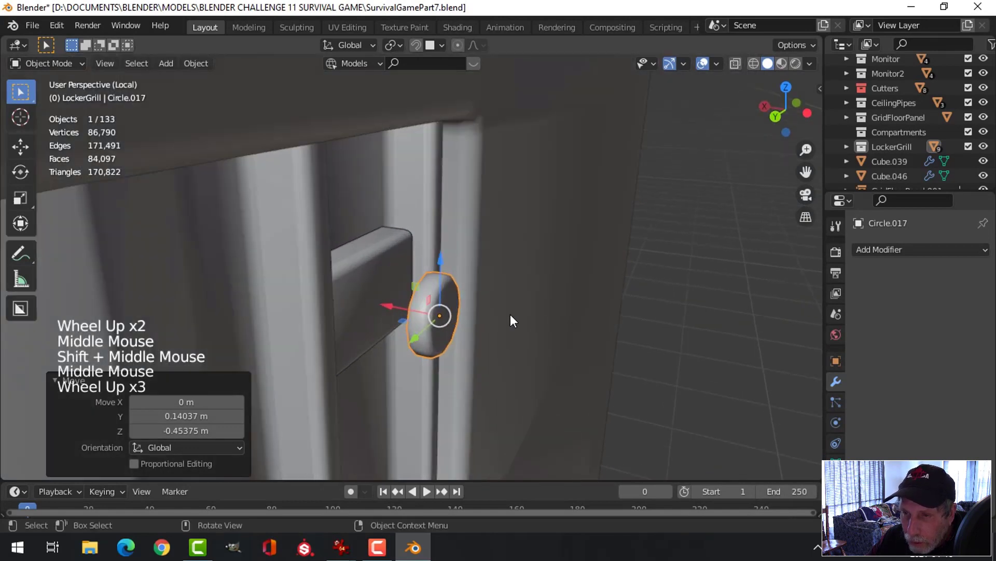
pyautogui.press('s')
pyautogui.click(540, 323)
pyautogui.moveTo(396, 316); pyautogui.dragTo(330, 299)
pyautogui.moveTo(475, 287); pyautogui.dragTo(532, 242, button='middle')
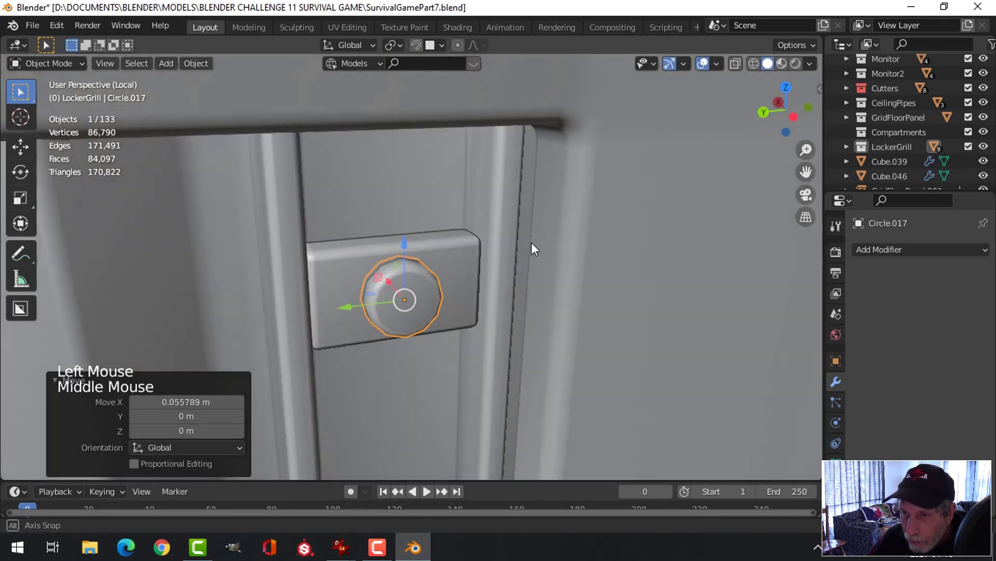
pyautogui.press('s')
pyautogui.click(528, 246)
pyautogui.moveTo(536, 279); pyautogui.dragTo(461, 272, button='middle')
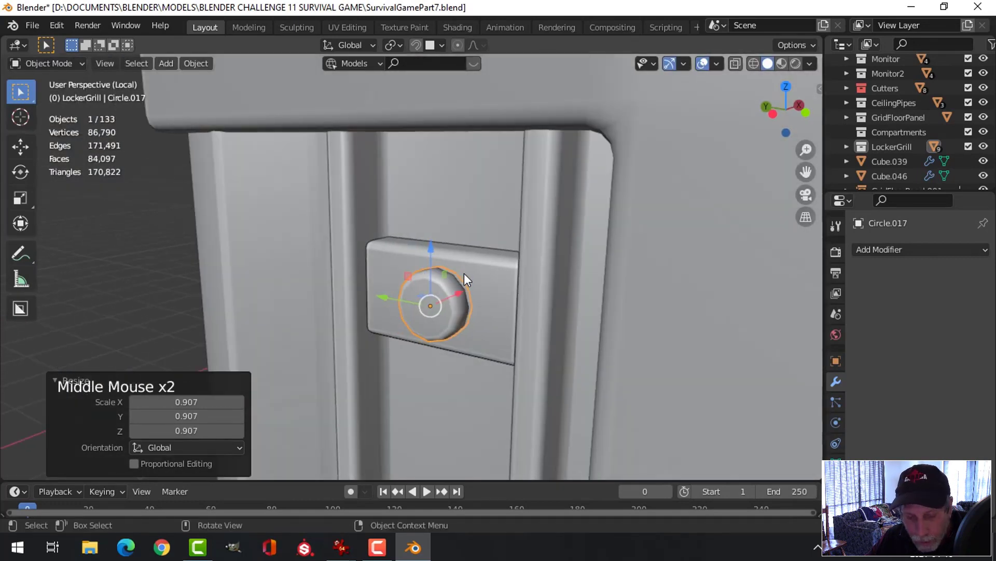
# - Apply the rivet's transform, check its mesh in Edit Mode, and return to Object Mode with nothing selected
pyautogui.hotkey('ctrl', 'a')
pyautogui.click(441, 275)
pyautogui.press('Tab')
pyautogui.scroll(-2, 556, 296)
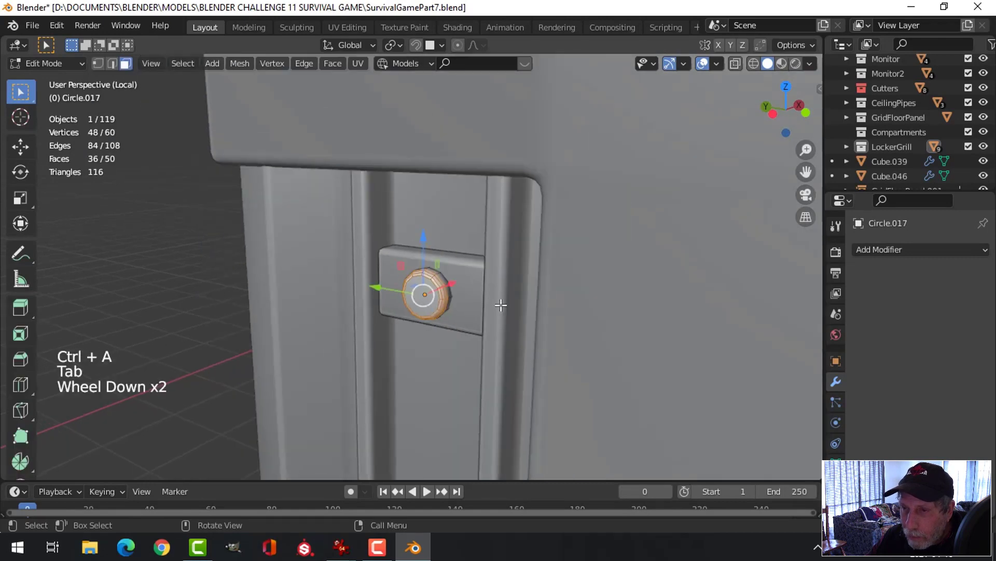
pyautogui.hotkey('alt', 'a')
pyautogui.moveTo(556, 296); pyautogui.dragTo(483, 313, button='middle')
pyautogui.press('Tab')
pyautogui.hotkey('alt', 'a')
# - Save the SurvivalGamePart7.blend file
pyautogui.scroll(-3, 487, 301)
pyautogui.scroll(-6, 518, 307)
pyautogui.hotkey('ctrl', 's')
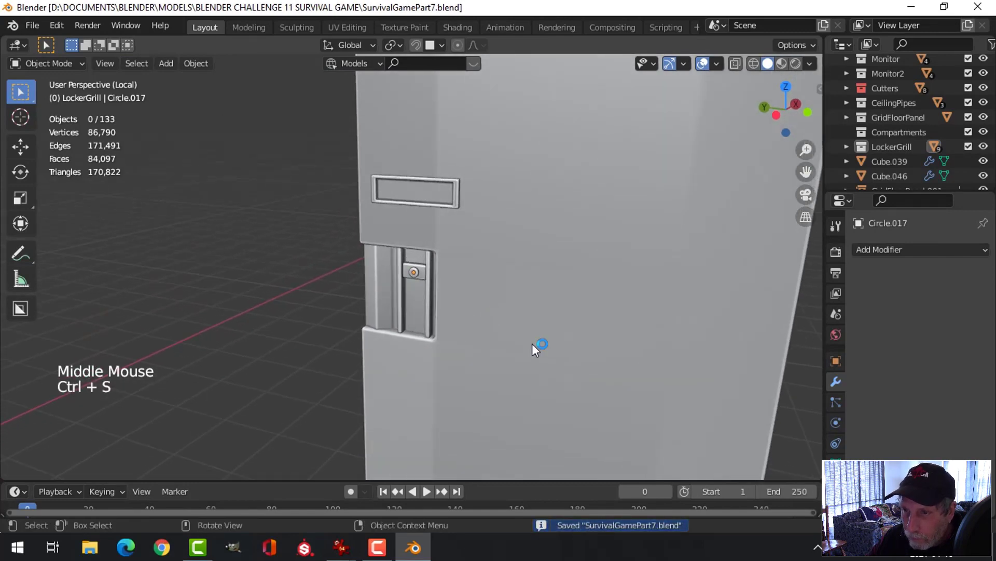
# - Add a Weighted Normal modifier to the locker door below its Bevel modifier
pyautogui.scroll(-1, 532, 344)
pyautogui.moveTo(531, 343); pyautogui.dragTo(553, 273, button='middle')
pyautogui.scroll(1, 522, 330)
pyautogui.scroll(-3, 521, 330)
pyautogui.click(496, 247)
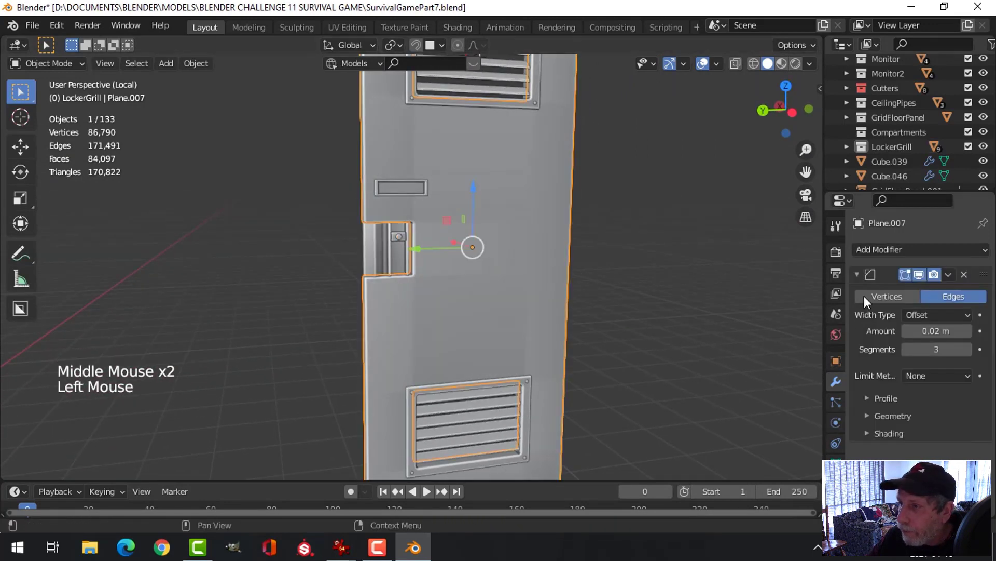
pyautogui.click(854, 274)
pyautogui.click(864, 250)
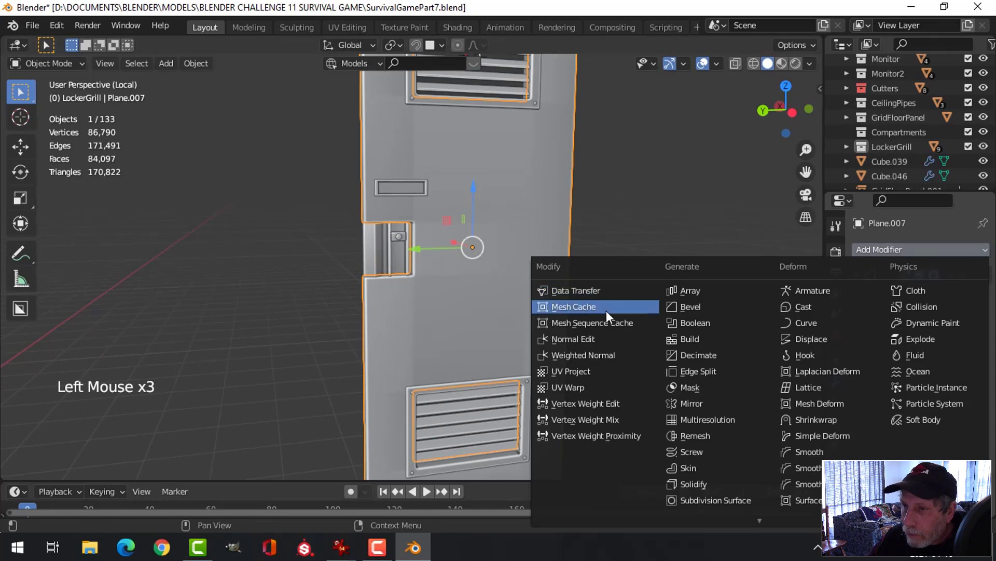
pyautogui.click(604, 355)
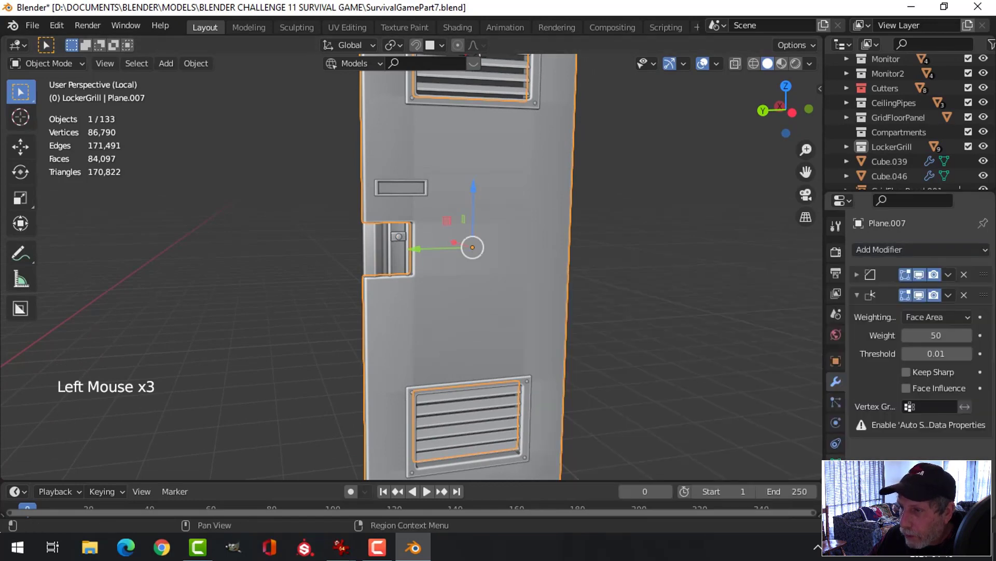
# - Enable Auto Smooth in the locker door's normals settings
pyautogui.click(835, 463)
pyautogui.scroll(-3, 895, 415)
pyautogui.click(907, 434)
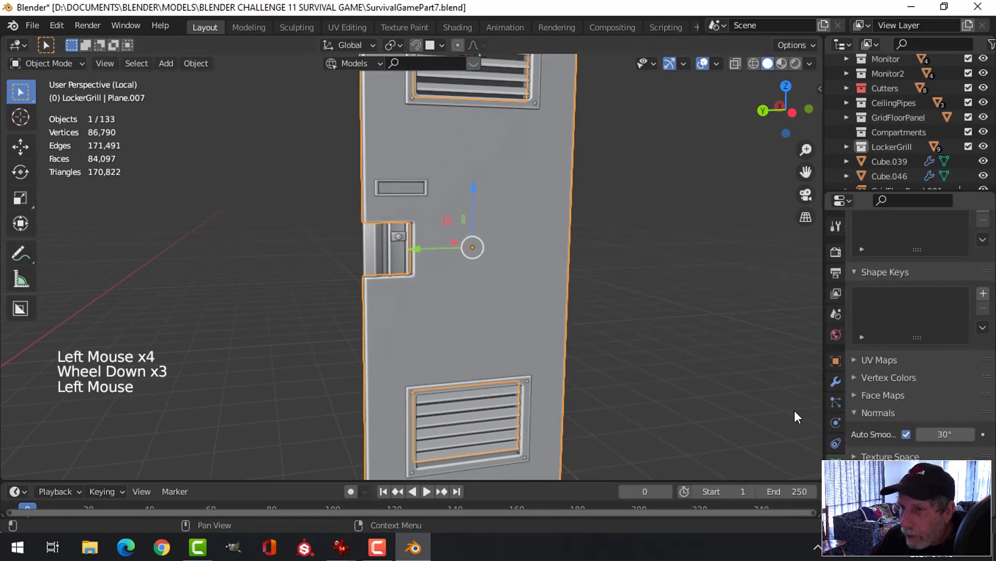
# - Duplicate the mirrored rivets of the upper vent grill and move the copy about 1.23 m down along Z
pyautogui.scroll(2, 529, 273)
pyautogui.moveTo(529, 273); pyautogui.dragTo(467, 290, button='middle')
pyautogui.hotkey('alt', 'a')
pyautogui.scroll(-3, 525, 273)
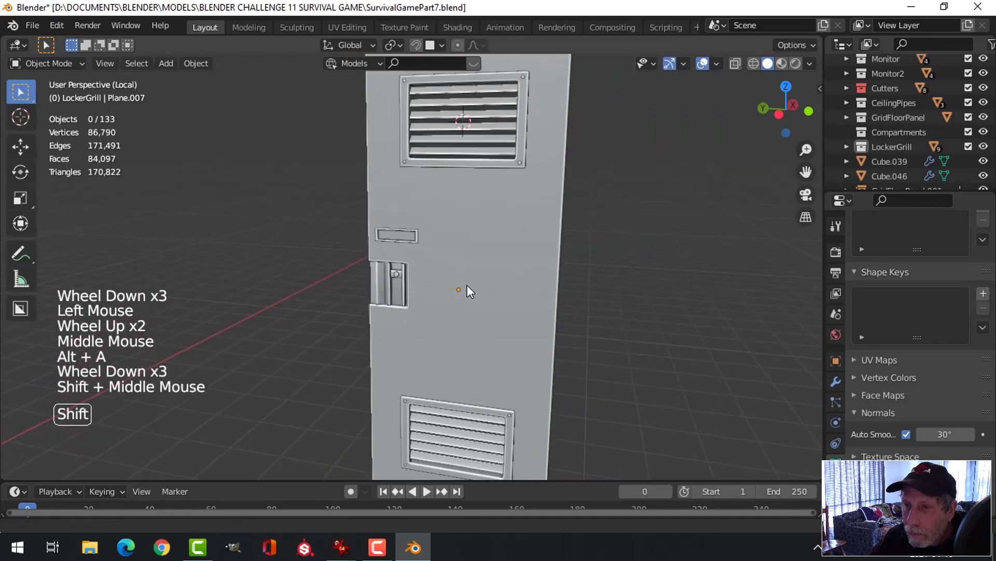
pyautogui.scroll(4, 456, 204)
pyautogui.keyDown('shift'); pyautogui.moveTo(456, 205); pyautogui.dragTo(444, 292, button='middle'); pyautogui.keyUp('shift')
pyautogui.click(385, 154)
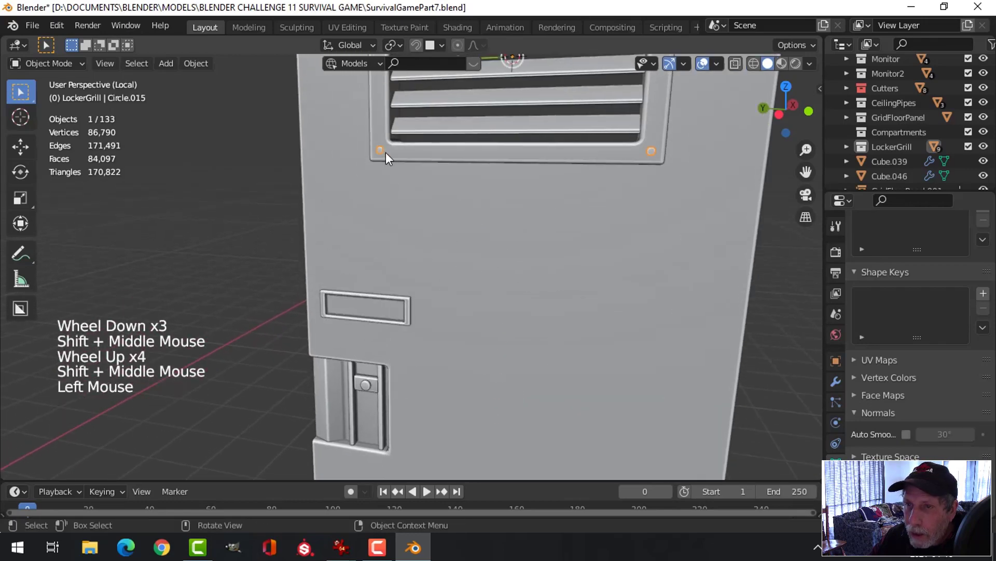
pyautogui.scroll(-2, 496, 232)
pyautogui.moveTo(496, 231); pyautogui.dragTo(437, 258, button='middle')
pyautogui.hotkey('shift', 'd')
pyautogui.rightClick(436, 258)
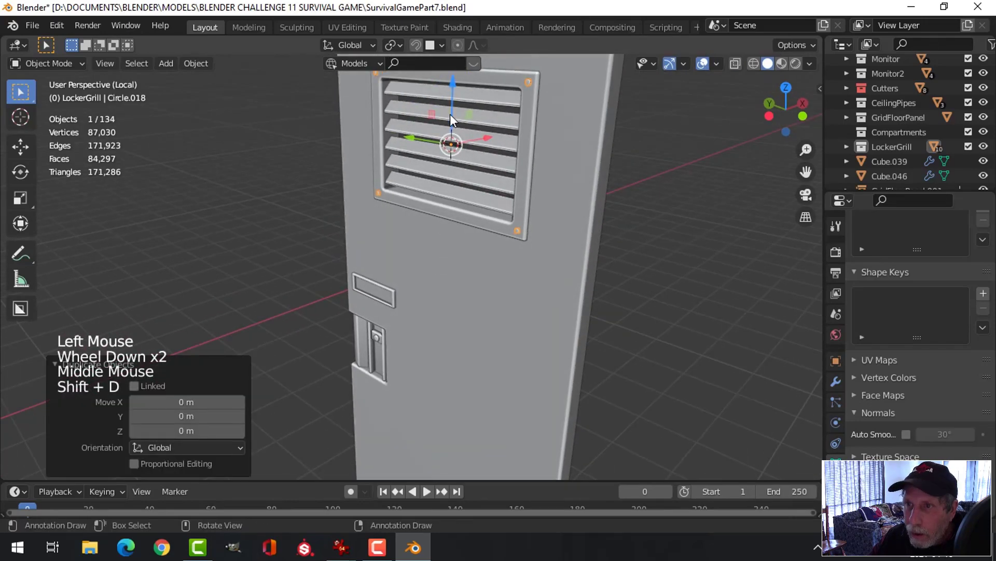
pyautogui.moveTo(451, 106); pyautogui.dragTo(449, 251)
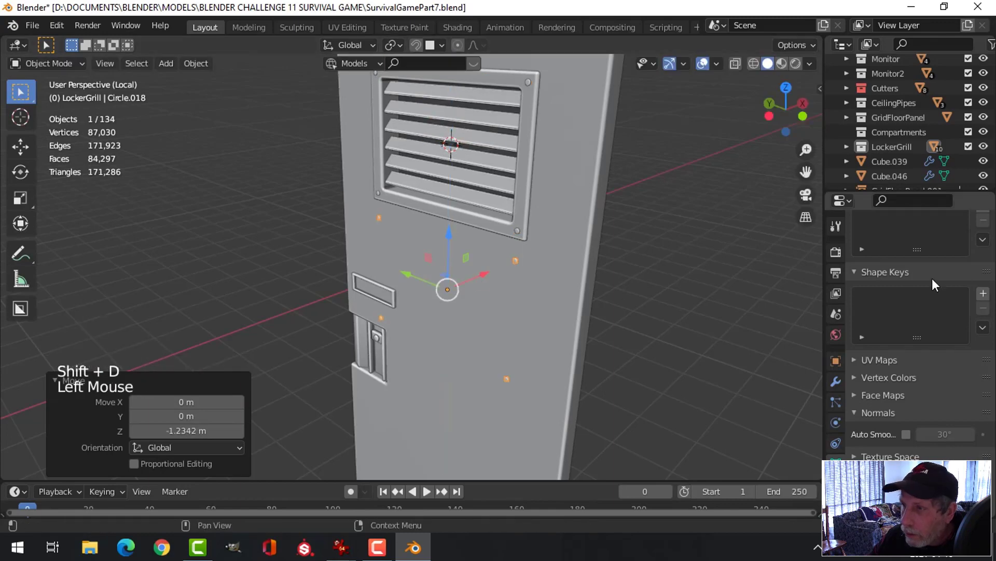
# - Remove the Mirror modifier from the duplicated rivets and set the remaining rivet's origin to its geometry
pyautogui.click(835, 382)
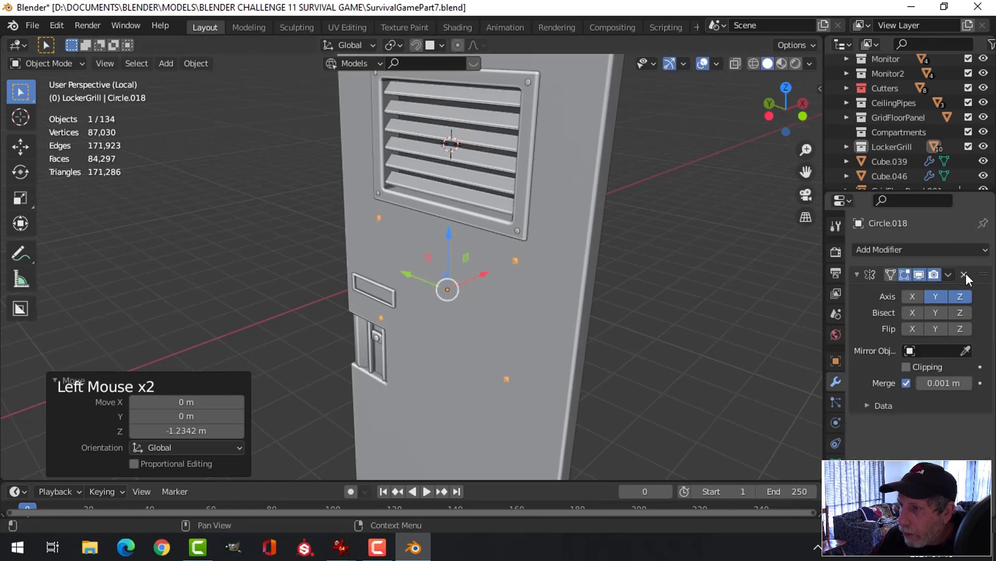
pyautogui.click(965, 274)
pyautogui.click(195, 64)
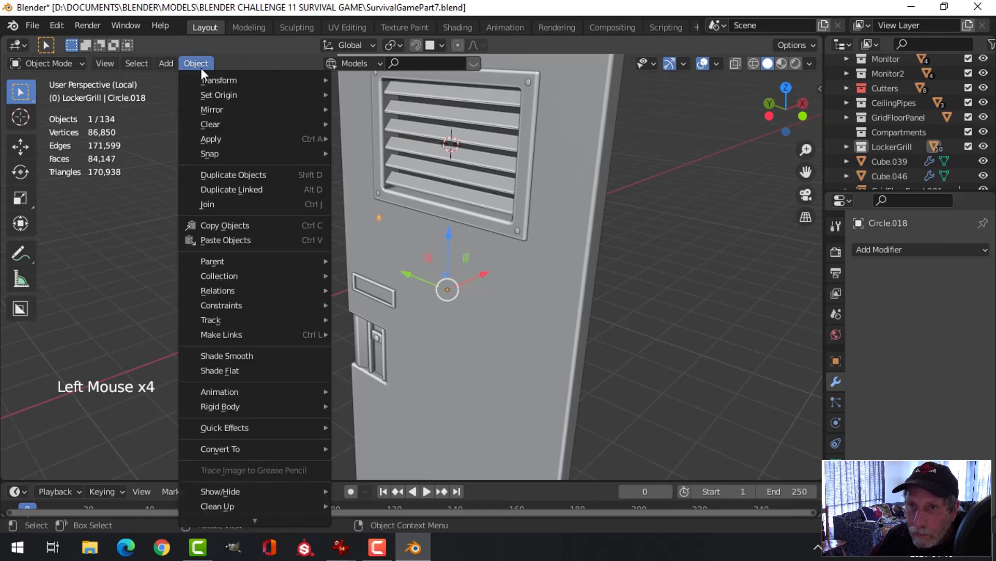
pyautogui.moveTo(213, 96)
pyautogui.click(395, 110)
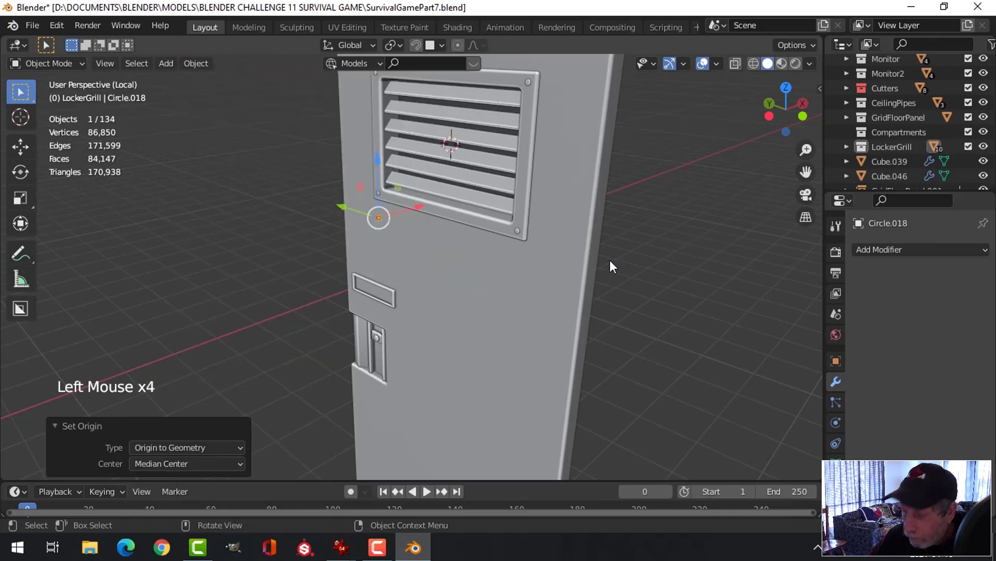
# - Move the rivet between the recessed plate and the latch cutout, about 0.23 m in Y and -1.03 m in Z
pyautogui.press('ctrl+KP_3')
pyautogui.press('g')
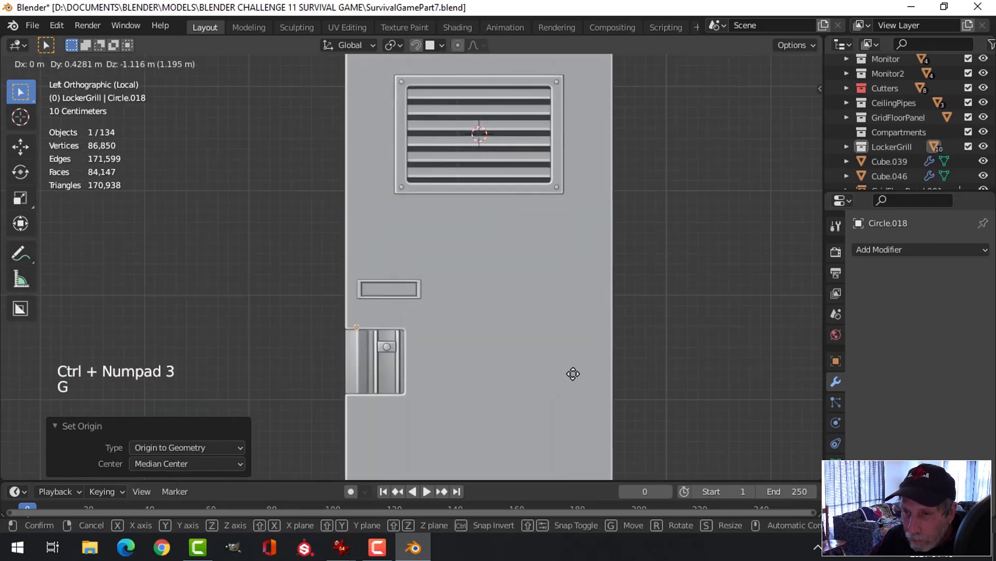
pyautogui.click(586, 368)
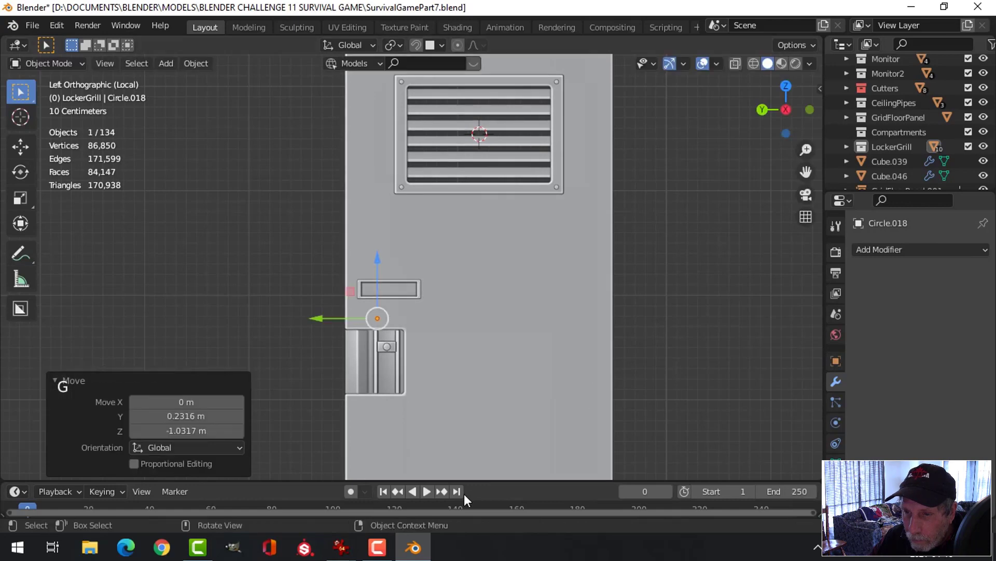
# - Check the rivets around the latch in the IrfanView locker reference images, and return to Blender
pyautogui.moveTo(340, 548)
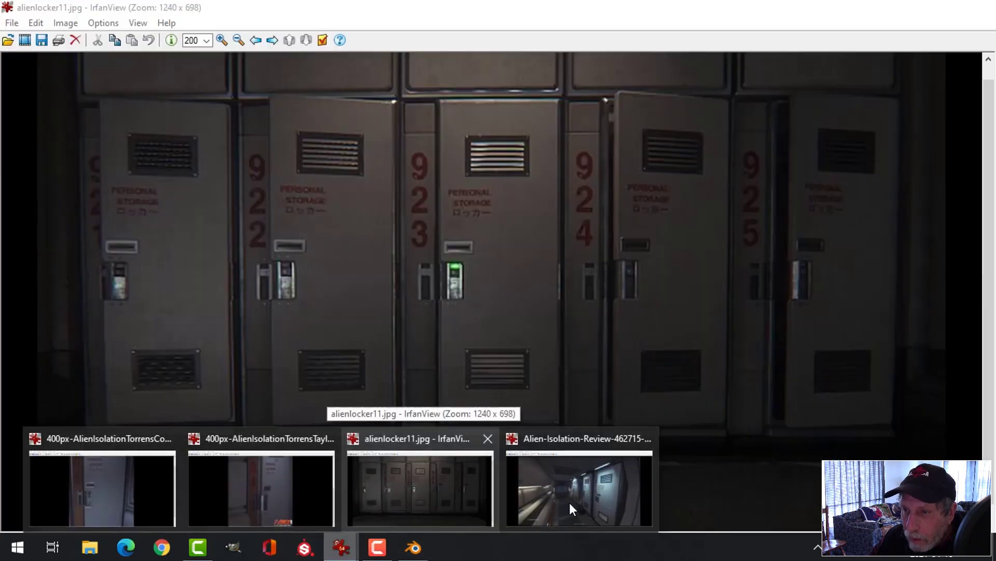
pyautogui.moveTo(602, 506)
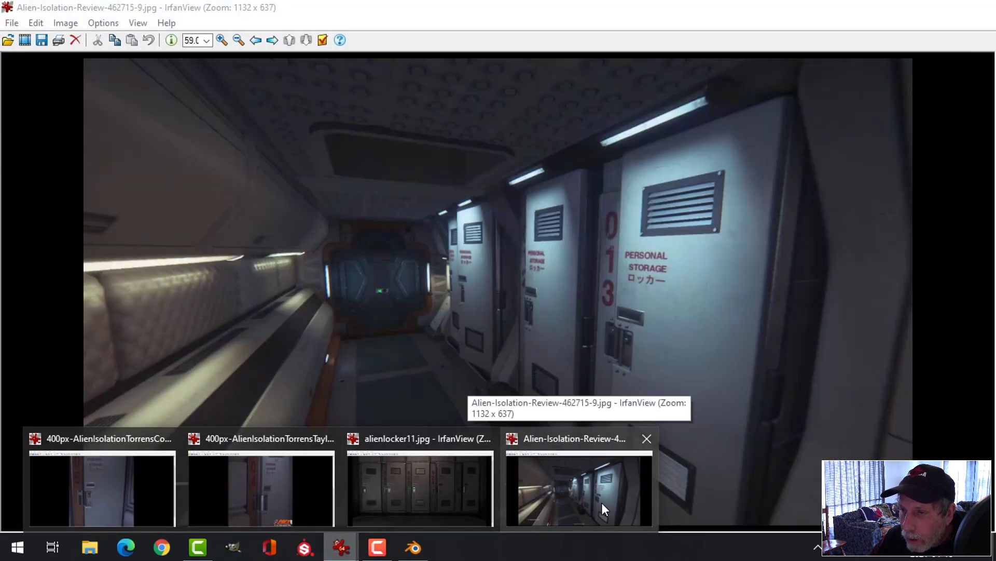
pyautogui.moveTo(257, 497)
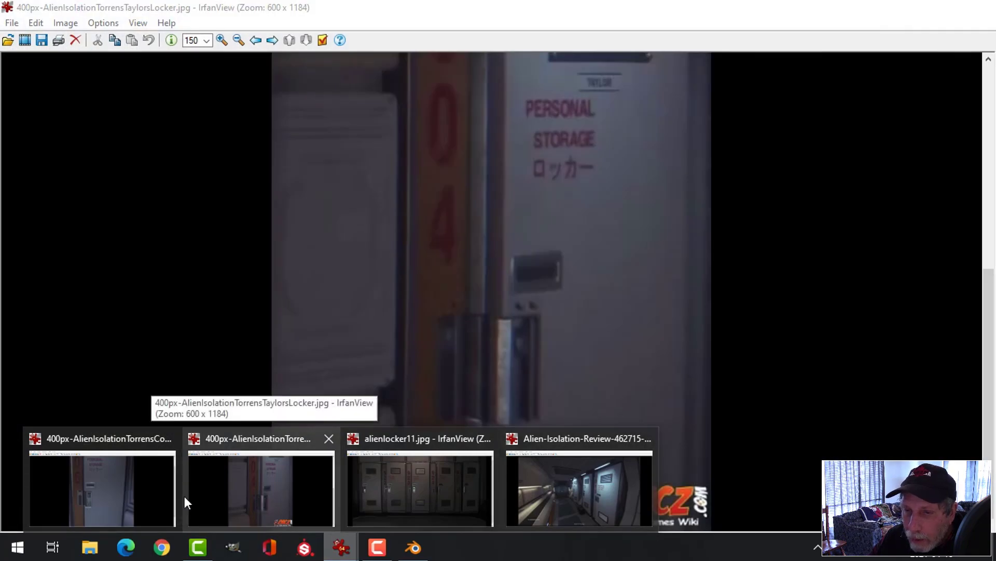
pyautogui.click(117, 496)
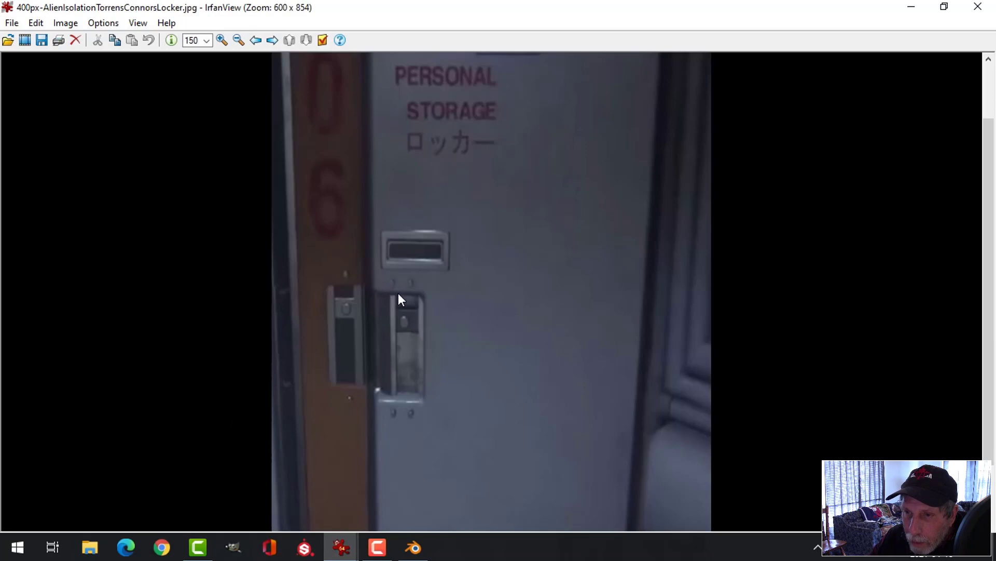
pyautogui.click(415, 548)
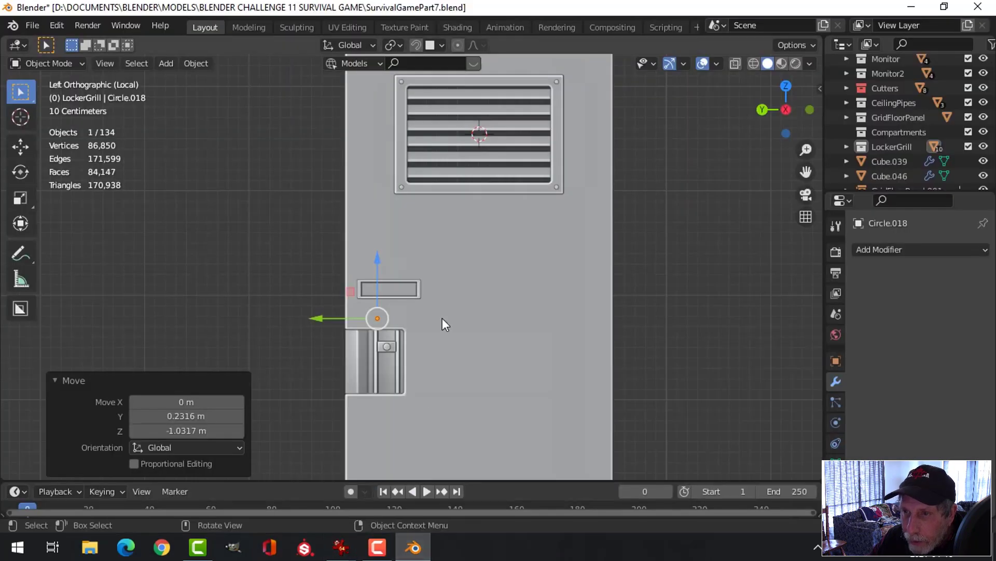
# - Move the rivet about 0.025 m along X to adjust how far it protrudes from the door's face
pyautogui.scroll(3, 406, 362)
pyautogui.keyDown('shift'); pyautogui.moveTo(405, 363); pyautogui.dragTo(480, 287, button='middle'); pyautogui.keyUp('shift')
pyautogui.scroll(2, 440, 269)
pyautogui.scroll(2, 552, 307)
pyautogui.moveTo(480, 288); pyautogui.dragTo(464, 288)
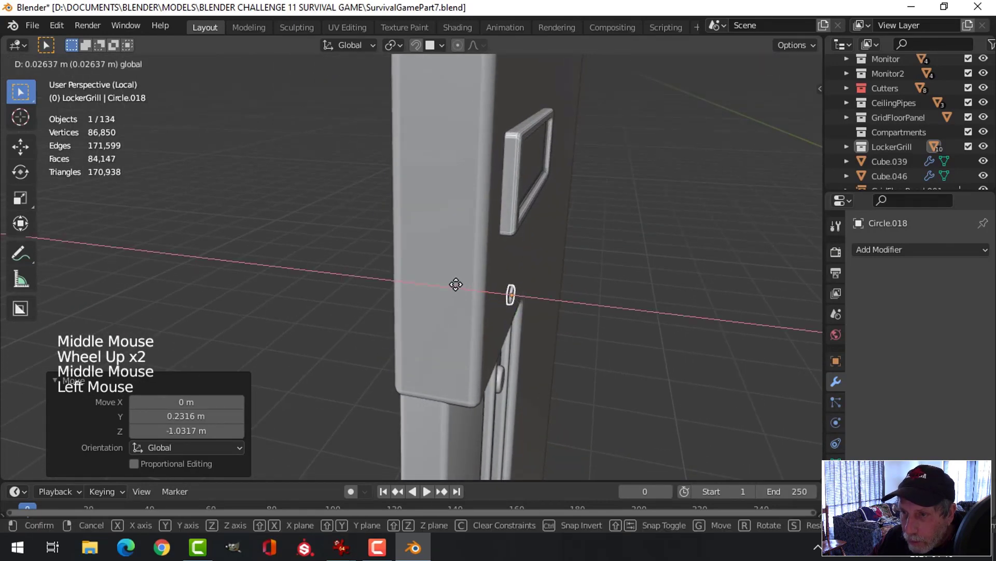
pyautogui.moveTo(456, 284); pyautogui.dragTo(456, 284)
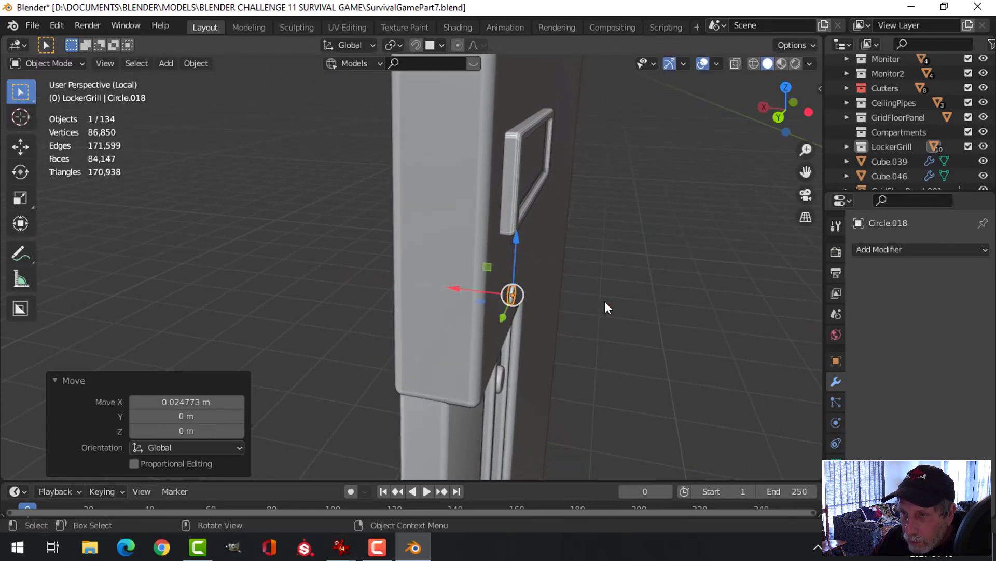
# - Duplicate the rivet above the latch and offset the copy about 0.12 m sideways along negative Y
pyautogui.moveTo(605, 301); pyautogui.dragTo(480, 298, button='middle')
pyautogui.press('ctrl+KP_3')
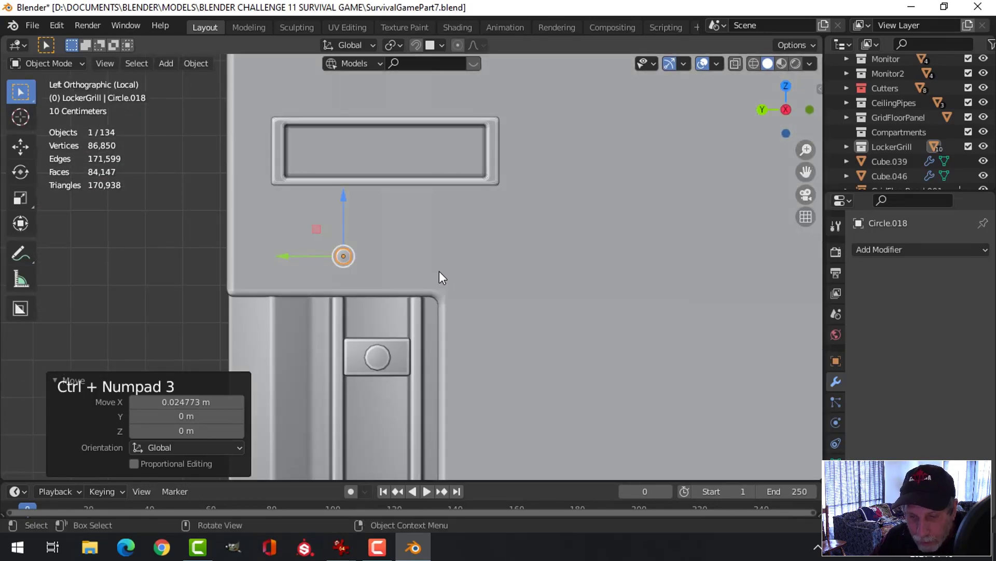
pyautogui.hotkey('shift', 'd')
pyautogui.click(326, 266)
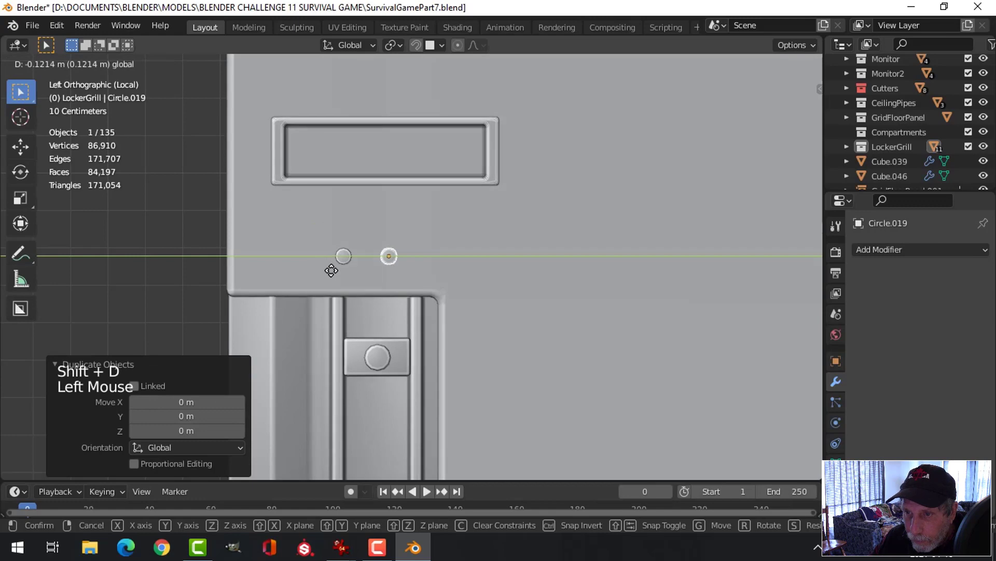
pyautogui.scroll(-1, 443, 298)
# - Duplicate both rivets above the latch and move the copies about 0.84 m down, below the latch cutout
pyautogui.keyDown('shift'); pyautogui.click(355, 257); pyautogui.keyUp('shift')
pyautogui.scroll(-4, 457, 293)
pyautogui.keyDown('shift'); pyautogui.moveTo(465, 311); pyautogui.dragTo(481, 256, button='middle'); pyautogui.keyUp('shift')
pyautogui.hotkey('shift', 'd')
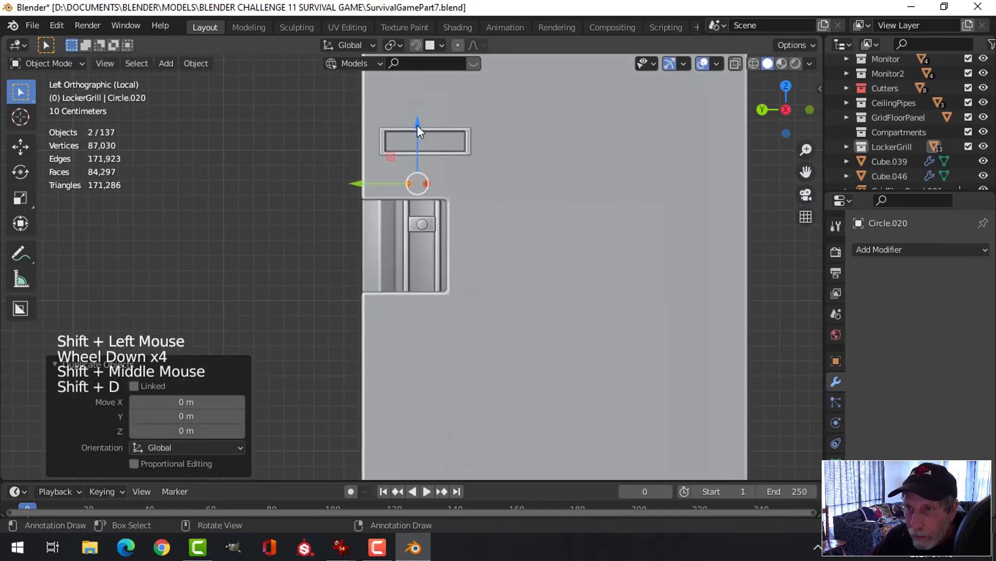
pyautogui.moveTo(418, 131); pyautogui.dragTo(422, 256)
pyautogui.scroll(-4, 537, 280)
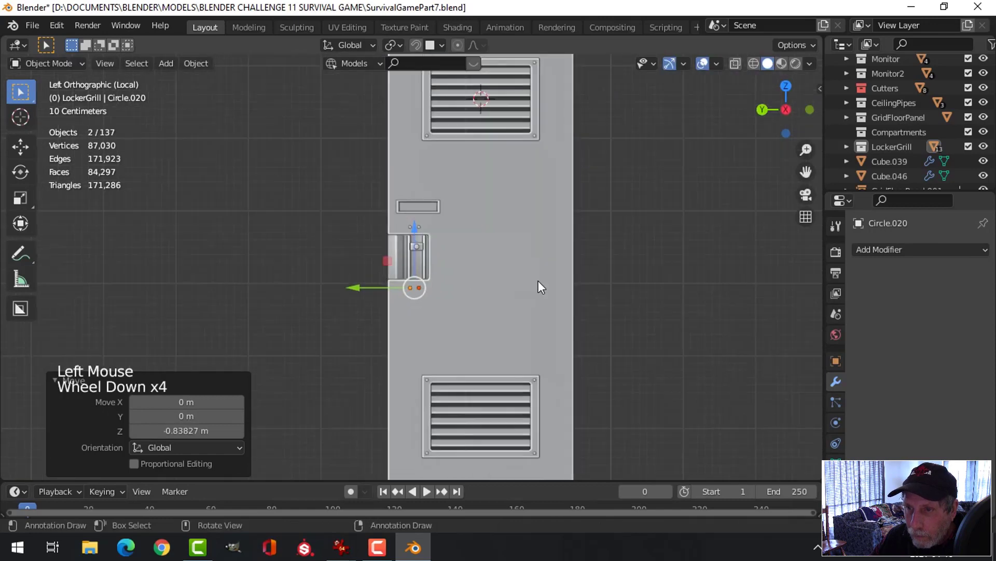
# - Deselect everything and save the SurvivalGamePart7.blend file
pyautogui.hotkey('alt', 'a')
pyautogui.scroll(-3, 543, 284)
pyautogui.moveTo(543, 284)
pyautogui.keyDown('shift'); pyautogui.mouseDown(button='middle')
pyautogui.moveTo(519, 301)
pyautogui.moveTo(543, 301)
pyautogui.mouseUp(button='middle'); pyautogui.keyUp('shift')
pyautogui.hotkey('ctrl', 's')
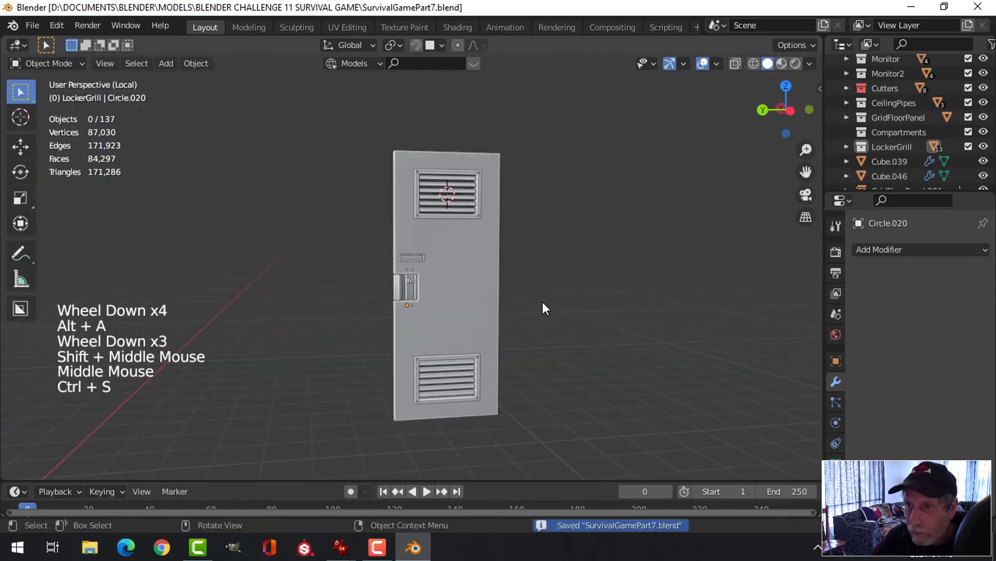
# - Turn on the Face Orientation overlay and recalculate the locker door's normals to face outside
pyautogui.click(717, 61)
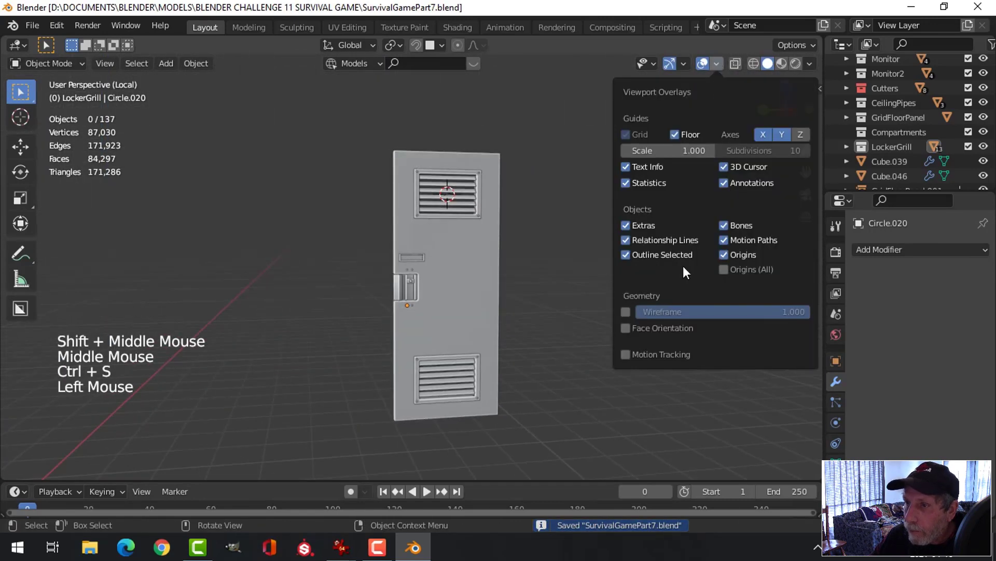
pyautogui.click(656, 326)
pyautogui.doubleClick(477, 287)
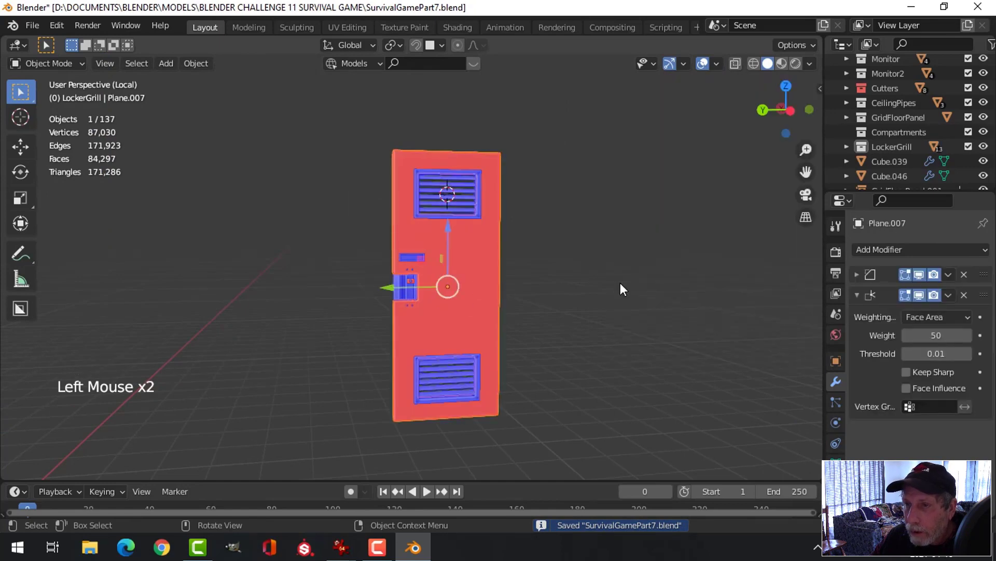
pyautogui.press('Tab')
pyautogui.press('a')
pyautogui.hotkey('alt', 'n')
pyautogui.click(605, 298)
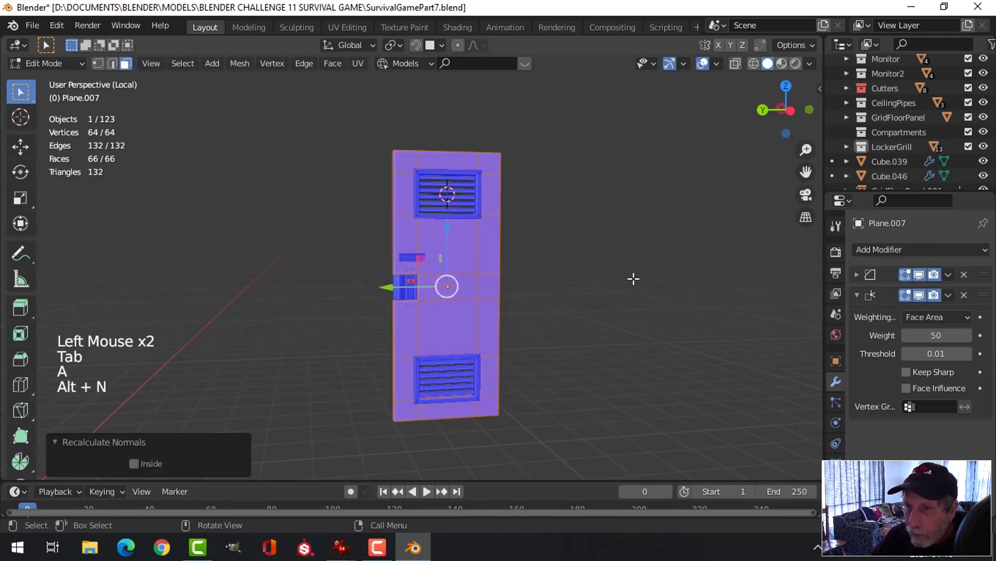
pyautogui.press('Tab')
pyautogui.scroll(3, 461, 288)
pyautogui.hotkey('alt', 'a')
# - Recalculate the outside normals of the round latch button's mesh
pyautogui.scroll(3, 436, 307)
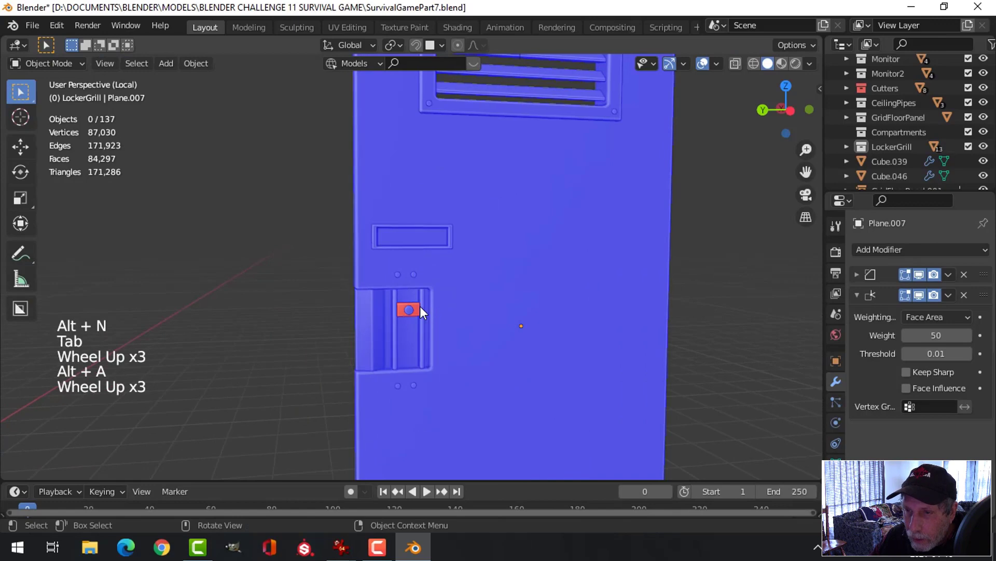
pyautogui.click(418, 307)
pyautogui.press('Tab')
pyautogui.press('a')
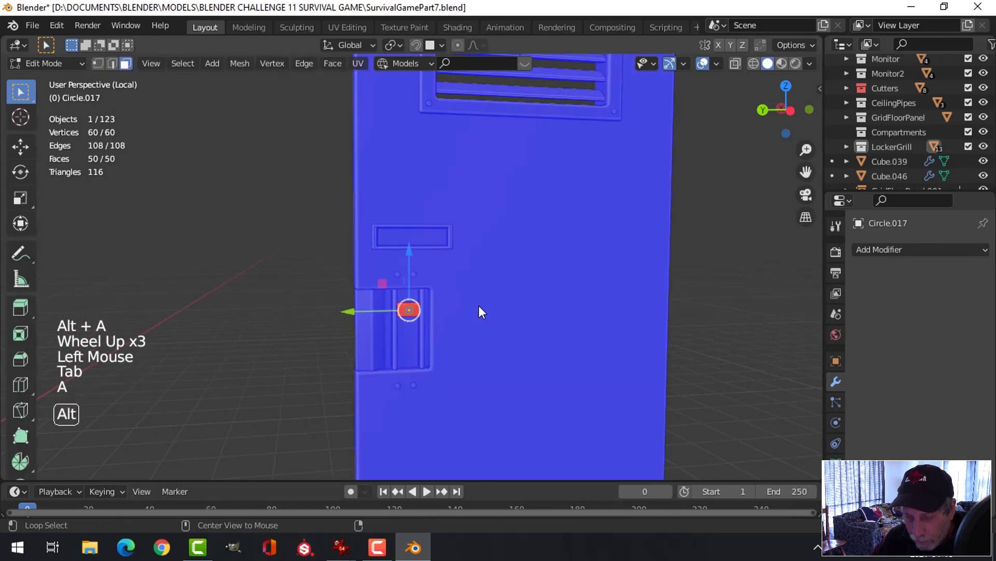
pyautogui.hotkey('alt', 'n')
pyautogui.click(478, 305)
pyautogui.press('Tab')
# - Recalculate the outside normals of the recessed latch housing's mesh
pyautogui.scroll(5, 450, 325)
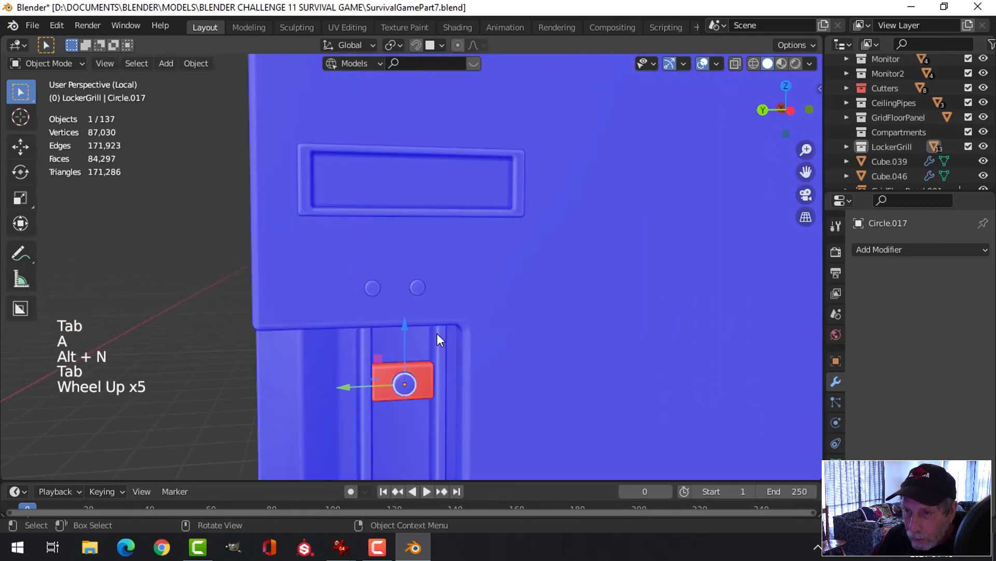
pyautogui.click(423, 359)
pyautogui.press('Tab')
pyautogui.press('a')
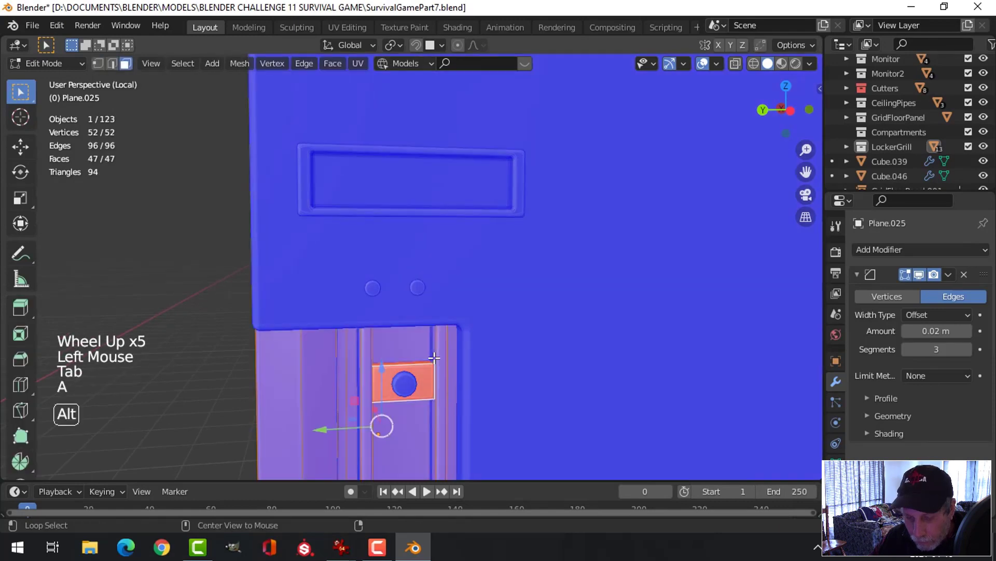
pyautogui.hotkey('alt', 'n')
pyautogui.click(414, 309)
pyautogui.press('Tab')
pyautogui.scroll(-3, 529, 314)
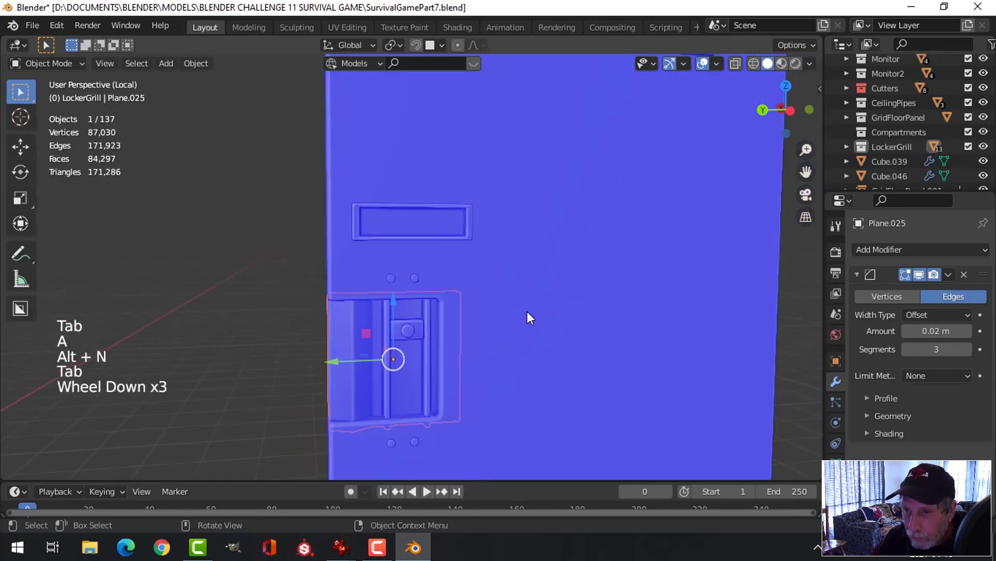
# - Deselect everything and turn off the Face Orientation overlay
pyautogui.scroll(-1, 527, 317)
pyautogui.hotkey('alt', 'a')
pyautogui.scroll(-3, 527, 317)
pyautogui.click(717, 64)
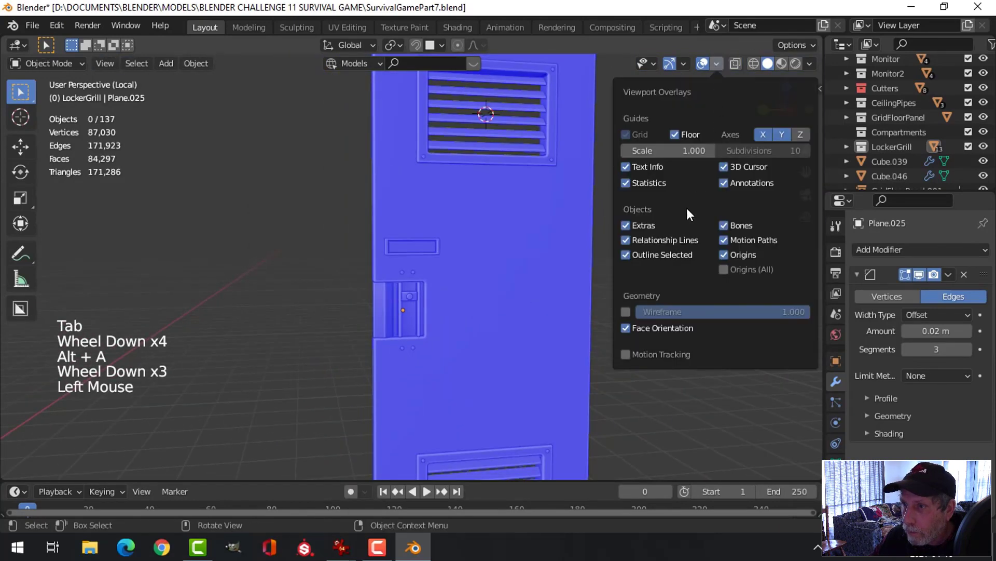
pyautogui.click(664, 327)
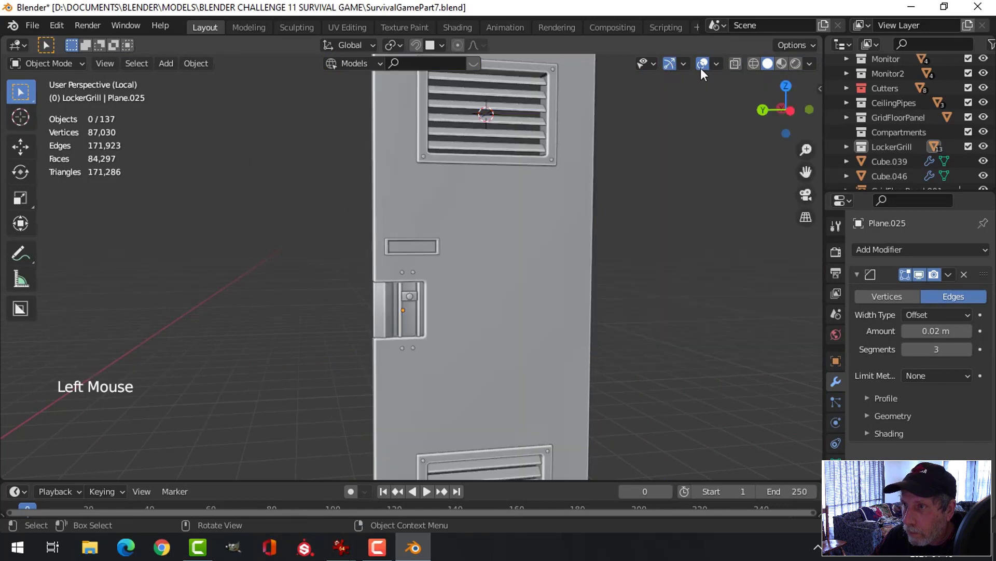
# - Inspect the whole locker door with viewport overlays hidden, including its latch and vent grills
pyautogui.click(702, 64)
pyautogui.scroll(-3, 639, 203)
pyautogui.keyDown('shift'); pyautogui.moveTo(618, 223); pyautogui.dragTo(597, 229, button='middle'); pyautogui.keyUp('shift')
pyautogui.moveTo(597, 229); pyautogui.dragTo(573, 238, button='middle')
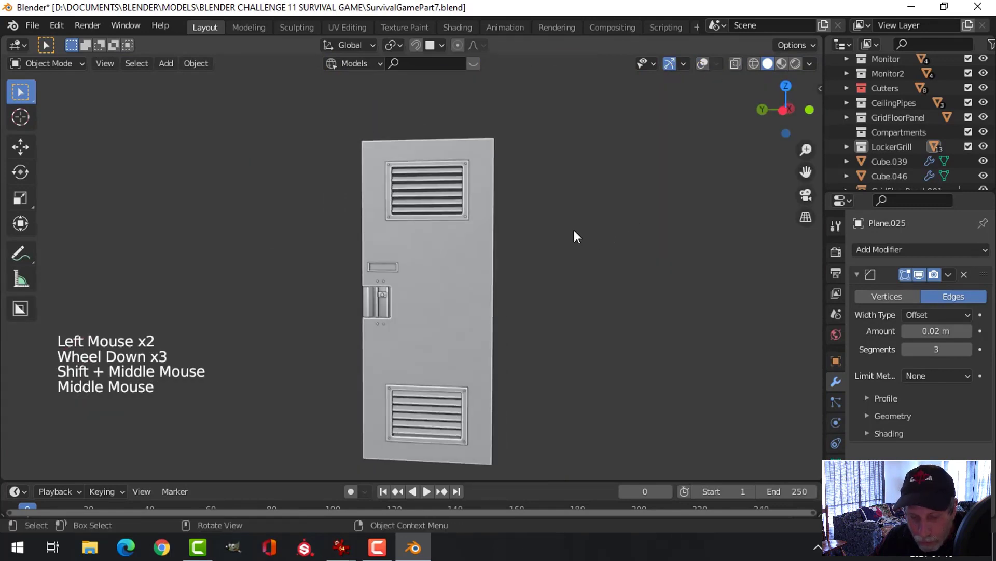
pyautogui.hotkey('ctrl', 's')
pyautogui.moveTo(460, 329); pyautogui.dragTo(564, 250, button='middle')
pyautogui.scroll(4, 461, 338)
pyautogui.scroll(3, 480, 289)
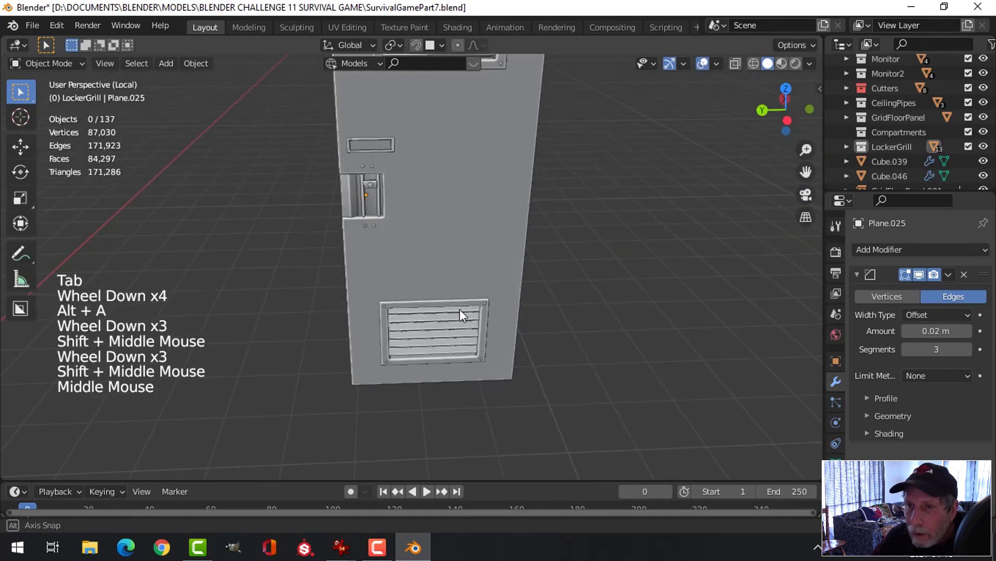
# - Save the SurvivalGamePart7.blend file and switch to the left orthographic view of the door
pyautogui.scroll(-2, 460, 310)
pyautogui.keyDown('shift'); pyautogui.moveTo(460, 309); pyautogui.dragTo(455, 288, button='middle'); pyautogui.keyUp('shift')
pyautogui.hotkey('ctrl', 's')
pyautogui.scroll(-1, 473, 283)
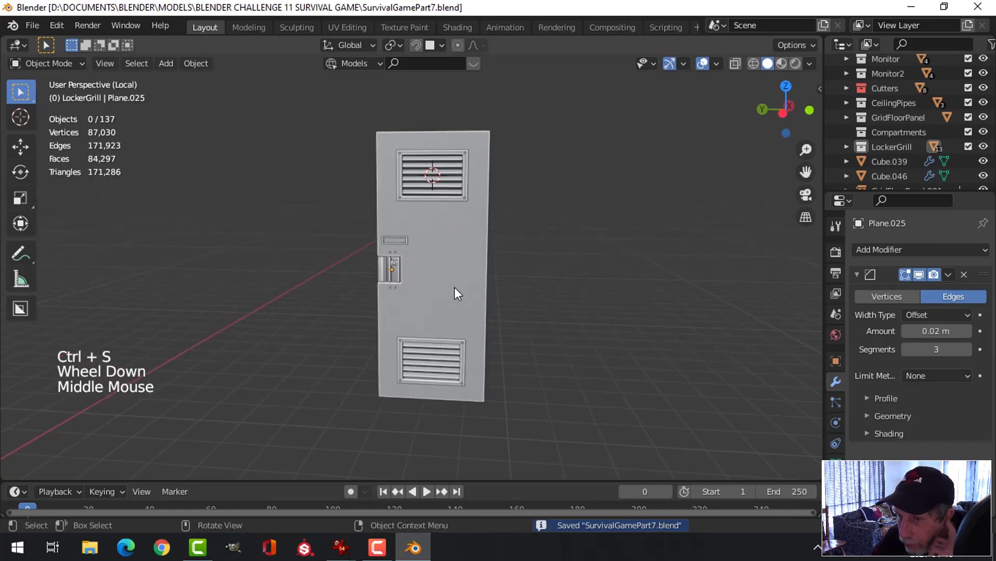
pyautogui.scroll(-1, 455, 288)
pyautogui.press('ctrl+KP_3')
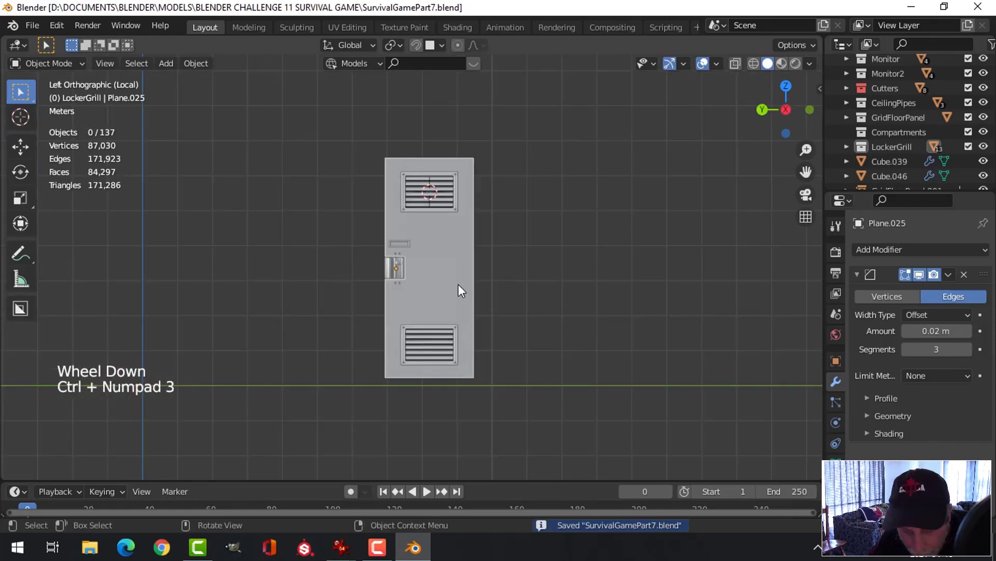
# - Add a plane at the 3D cursor and scale its mesh up by about 1.27
pyautogui.hotkey('shift', 'a')
pyautogui.moveTo(462, 216)
pyautogui.click(513, 216)
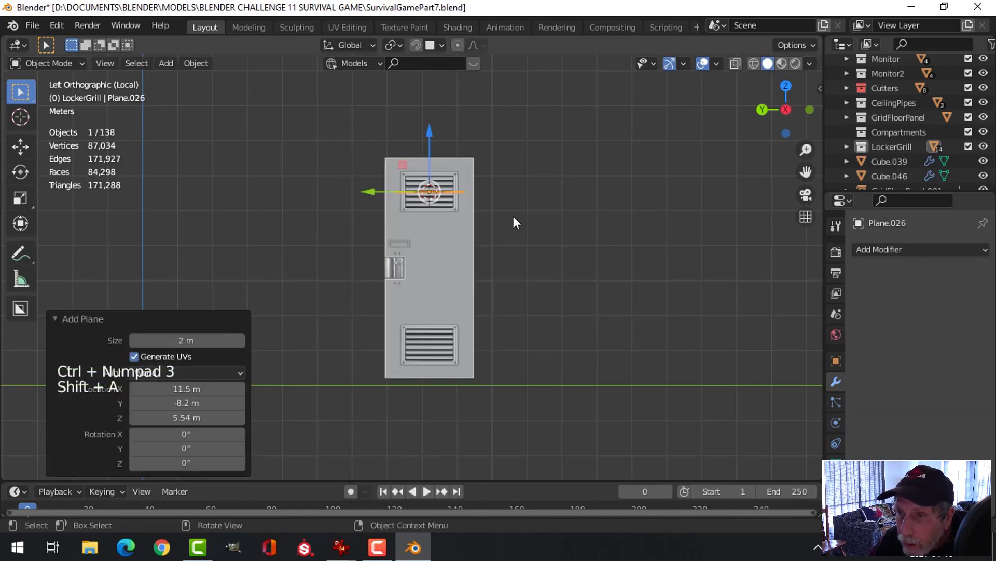
pyautogui.scroll(2, 485, 221)
pyautogui.press('Tab')
pyautogui.press('s')
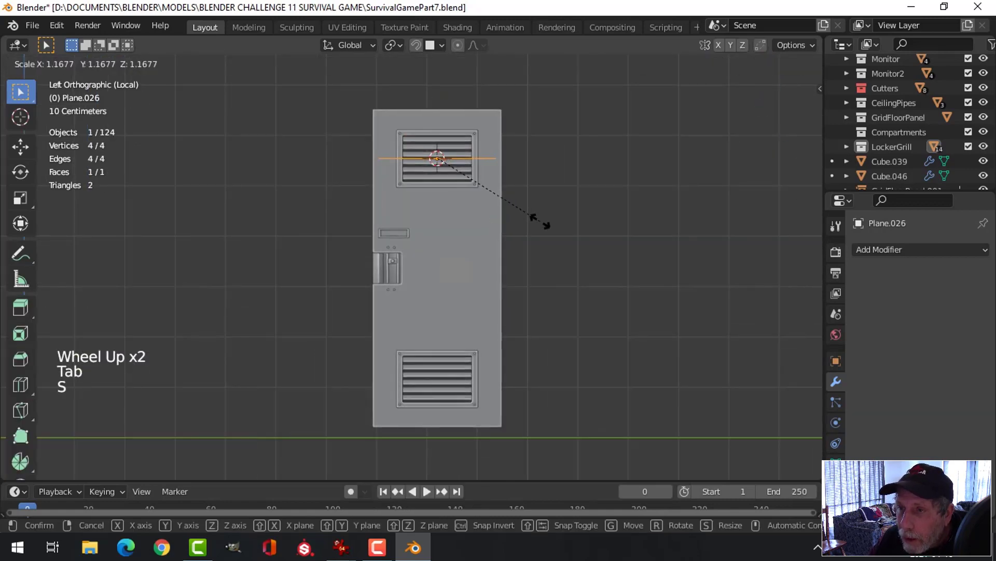
pyautogui.click(553, 220)
# - Rotate the plane 90° about the global Y axis and move it behind the door, level with the door's top edge
pyautogui.moveTo(553, 221); pyautogui.dragTo(529, 263, button='middle')
pyautogui.write('ry')
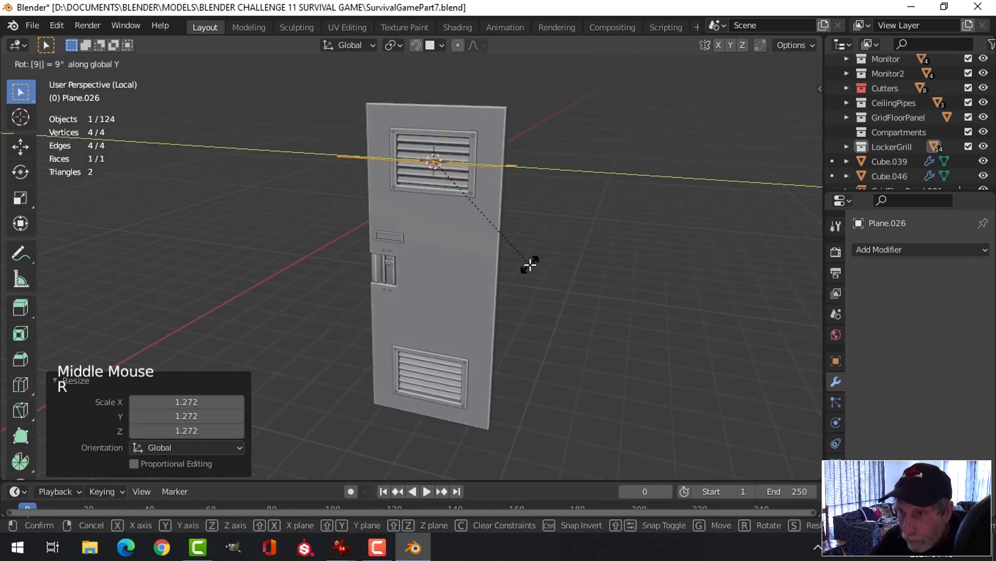
pyautogui.write('90')
pyautogui.press('Return')
pyautogui.moveTo(437, 96); pyautogui.dragTo(436, 115)
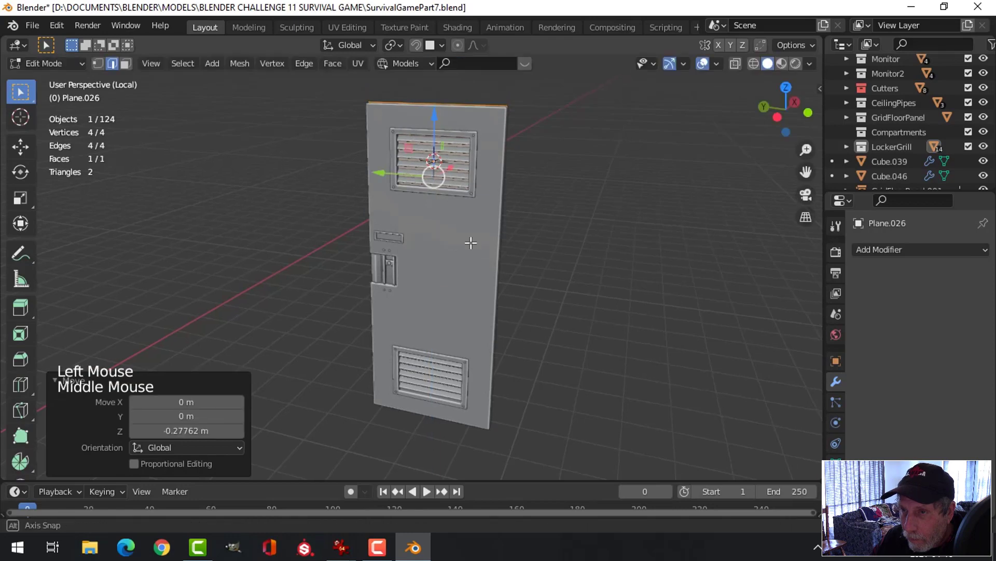
pyautogui.moveTo(469, 240); pyautogui.dragTo(370, 171, button='middle')
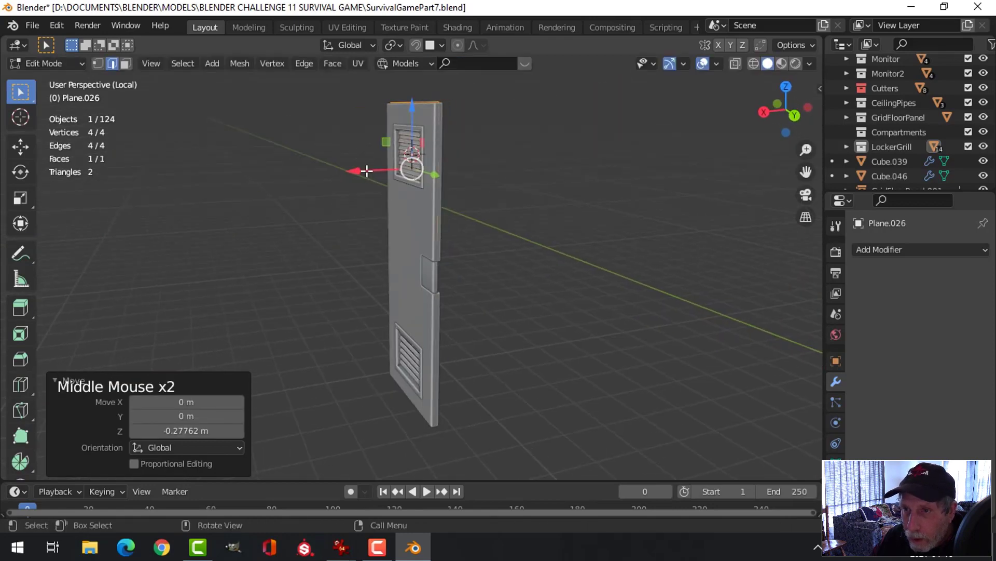
pyautogui.moveTo(366, 171); pyautogui.dragTo(420, 339)
# - Lower the plane's bottom edge about 3.72 m and align it with the door's bottom edge
pyautogui.click(435, 245)
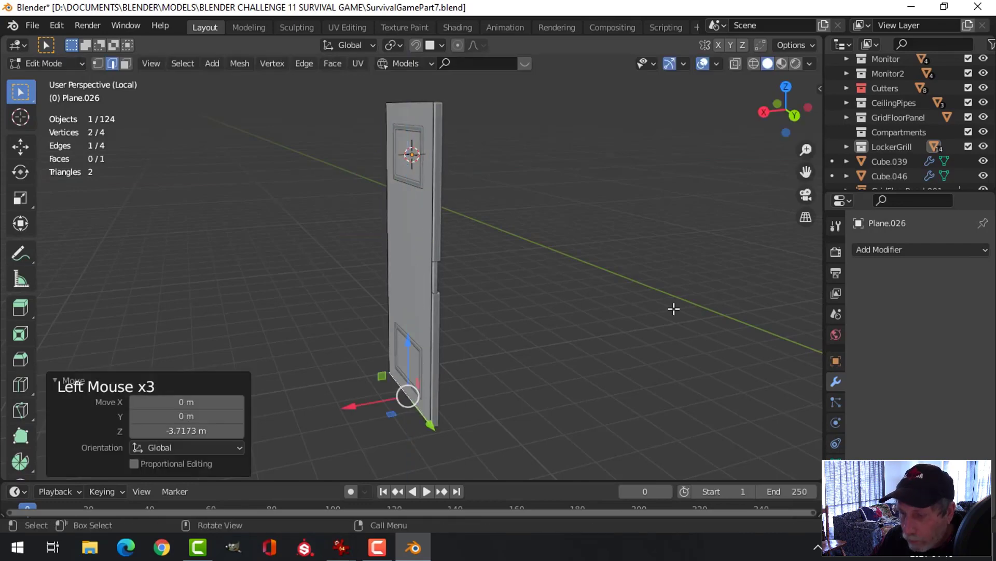
pyautogui.press('KP_1')
pyautogui.scroll(2, 650, 321)
pyautogui.keyDown('shift'); pyautogui.moveTo(649, 320); pyautogui.dragTo(530, 207, button='middle'); pyautogui.keyUp('shift')
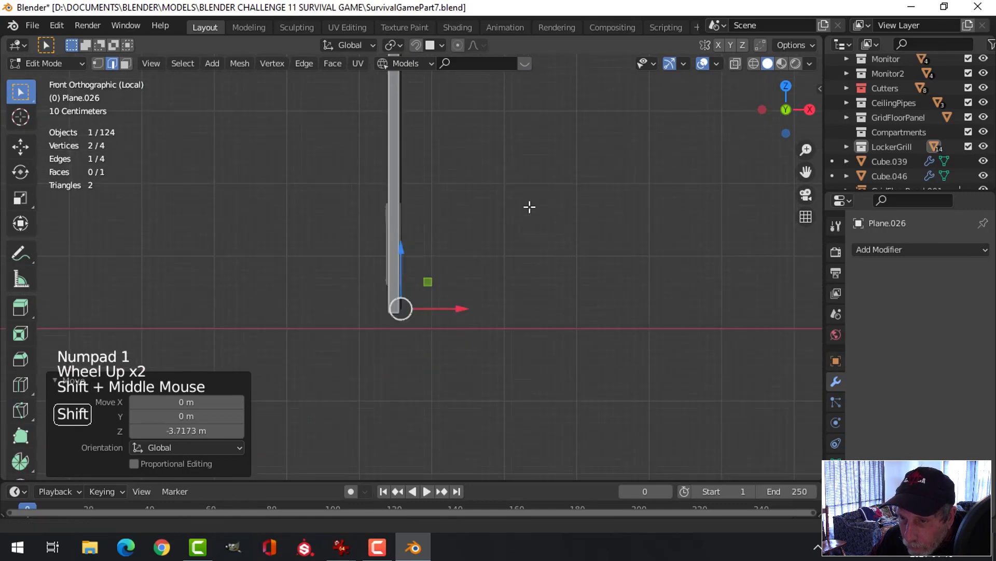
pyautogui.scroll(3, 525, 231)
pyautogui.scroll(4, 440, 244)
pyautogui.moveTo(372, 212); pyautogui.dragTo(374, 228)
# - Extrude the entire plane backward from the door to form the deep locker body, and deselect it in Object Mode
pyautogui.moveTo(521, 247); pyautogui.dragTo(469, 282, button='middle')
pyautogui.scroll(-3, 467, 262)
pyautogui.press('a')
pyautogui.scroll(-5, 440, 251)
pyautogui.press('e')
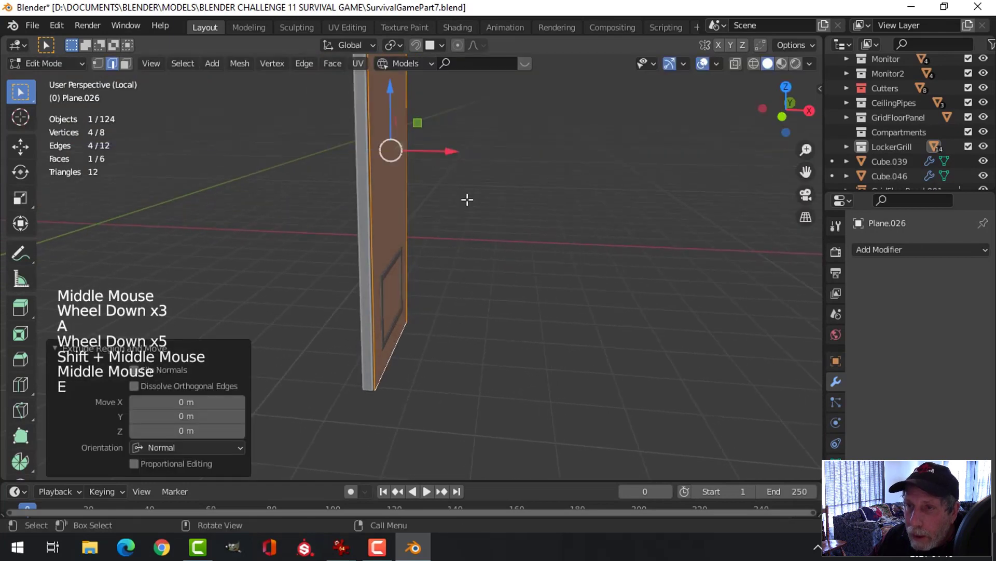
pyautogui.click(454, 156)
pyautogui.moveTo(454, 156); pyautogui.dragTo(542, 171)
pyautogui.press('Tab')
pyautogui.scroll(-3, 347, 240)
pyautogui.hotkey('alt', 'a')
# - Copy the door's bevel and weighted normal modifiers to the locker body, and deselect everything
pyautogui.moveTo(347, 240); pyautogui.dragTo(563, 290, button='middle')
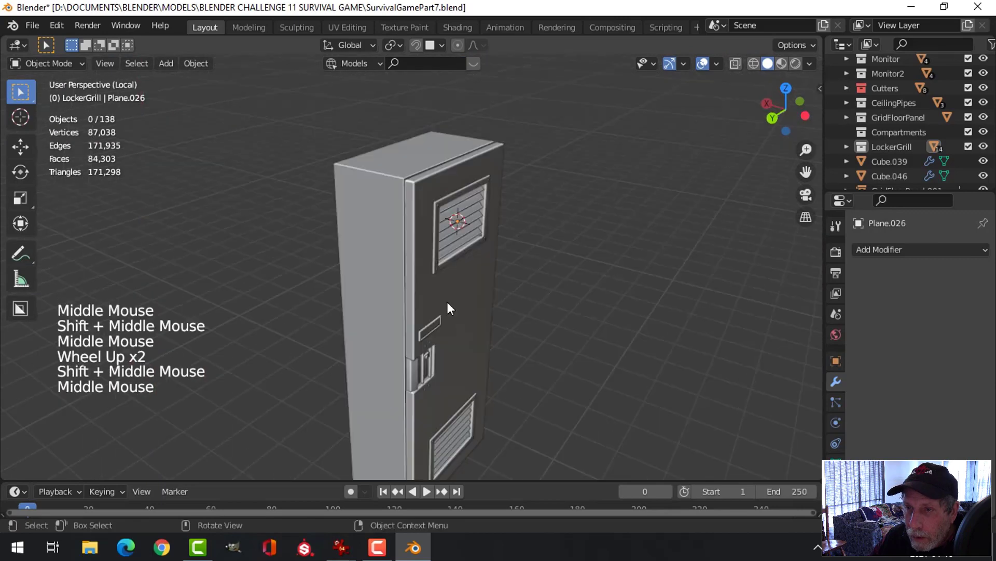
pyautogui.click(368, 255)
pyautogui.click(473, 259)
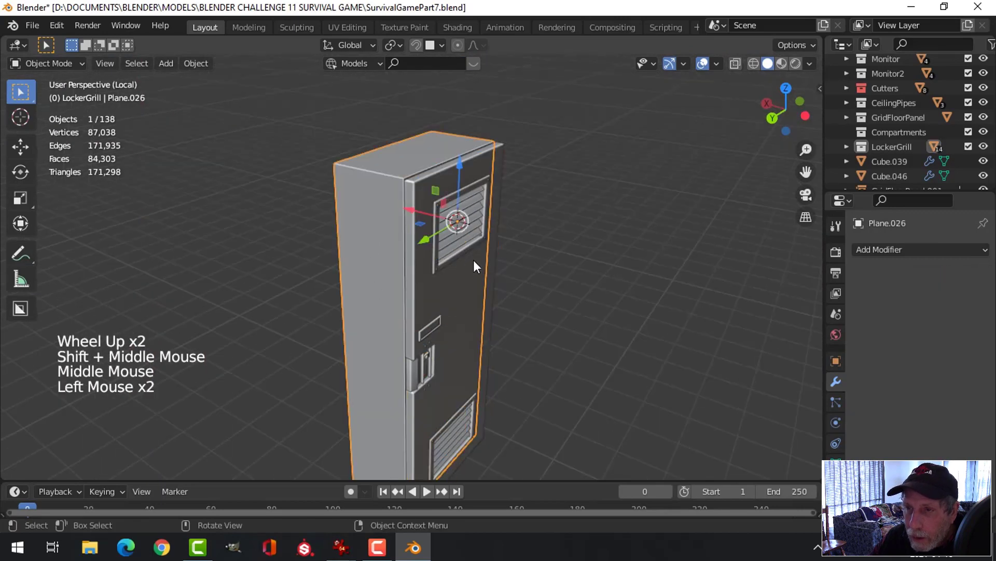
pyautogui.keyDown('shift'); pyautogui.click(473, 272); pyautogui.keyUp('shift')
pyautogui.hotkey('ctrl', 'l')
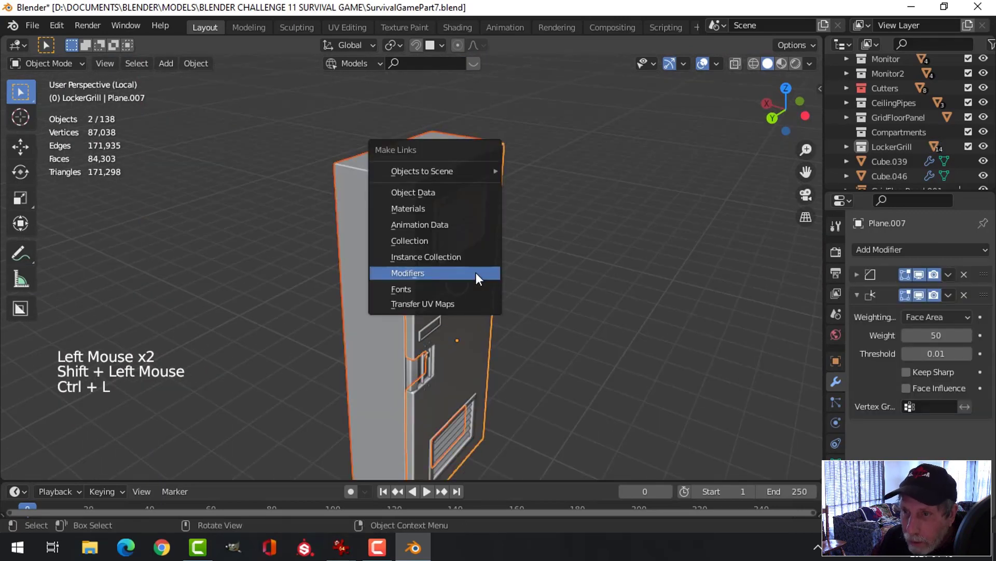
pyautogui.click(476, 272)
pyautogui.scroll(2, 478, 270)
pyautogui.hotkey('alt', 'a')
pyautogui.moveTo(500, 282); pyautogui.dragTo(337, 196, button='middle')
pyautogui.scroll(-2, 440, 238)
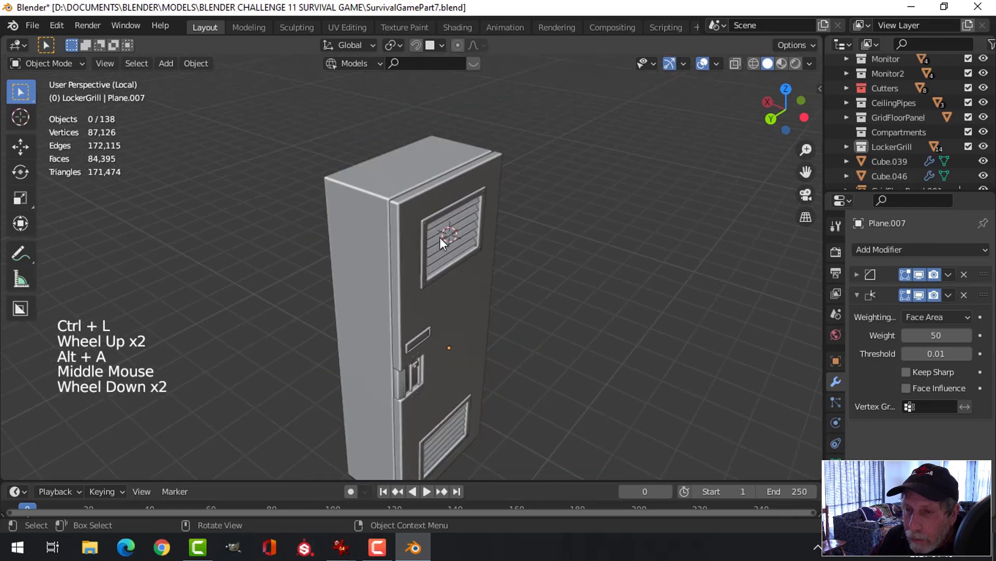
# - Select the locker body behind the door
pyautogui.moveTo(440, 238)
pyautogui.mouseDown(button='middle')
pyautogui.moveTo(415, 203)
pyautogui.moveTo(480, 222)
pyautogui.moveTo(500, 276)
pyautogui.moveTo(489, 216)
pyautogui.moveTo(521, 258)
pyautogui.moveTo(426, 245)
pyautogui.mouseUp(button='middle')
pyautogui.scroll(1, 500, 276)
pyautogui.click(472, 283)
pyautogui.keyDown('shift'); pyautogui.moveTo(471, 284); pyautogui.dragTo(496, 298, button='middle'); pyautogui.keyUp('shift')
pyautogui.scroll(2, 496, 276)
pyautogui.press('Tab')
pyautogui.hotkey('alt', 'a')
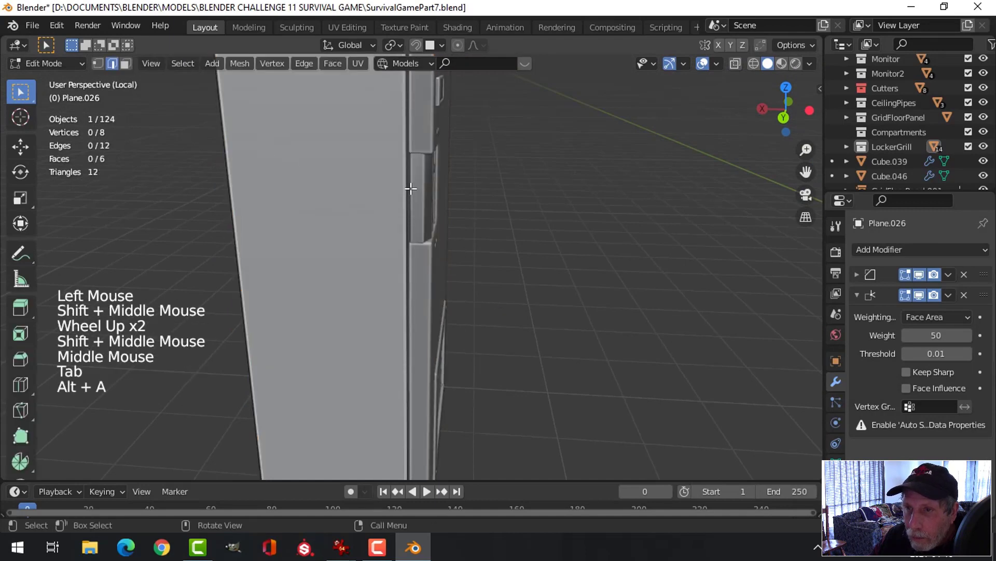
pyautogui.hotkey('ctrl', 'r')
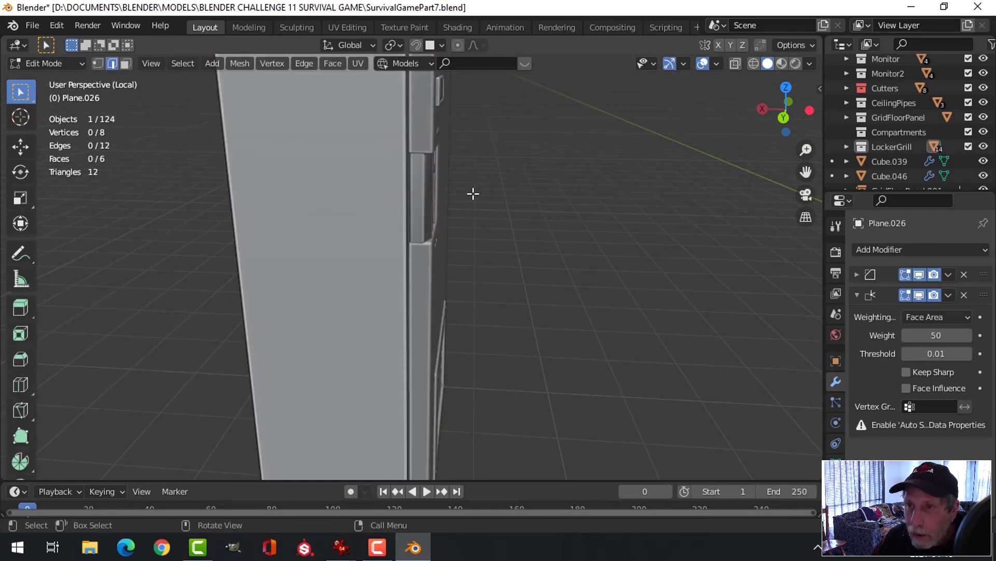
pyautogui.press('Tab')
# - Hide every object except the locker body to isolate it
pyautogui.scroll(-1, 395, 181)
pyautogui.scroll(-1, 416, 176)
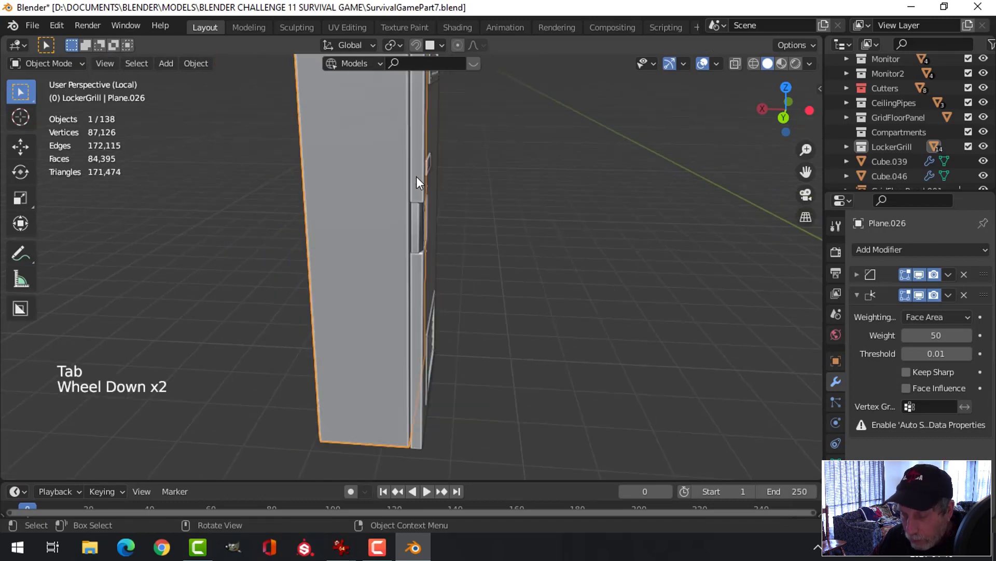
pyautogui.moveTo(504, 215); pyautogui.dragTo(427, 228, button='middle')
pyautogui.hotkey('shift', 'h')
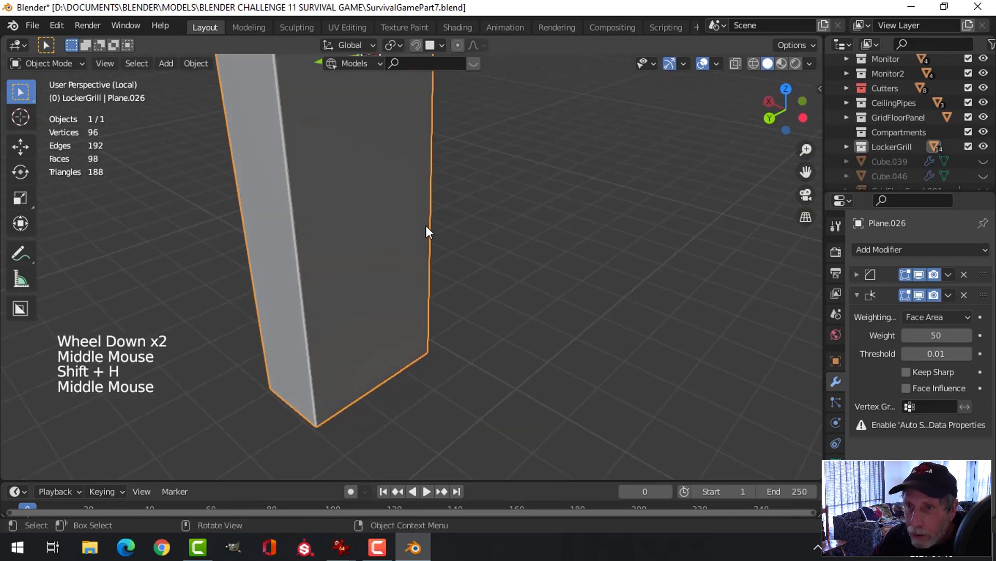
# - Delete the large front face of the isolated locker body to leave it open behind the door
pyautogui.press('Tab')
pyautogui.hotkey('alt', 'a')
pyautogui.click(420, 198)
pyautogui.press('3')
pyautogui.click(424, 199)
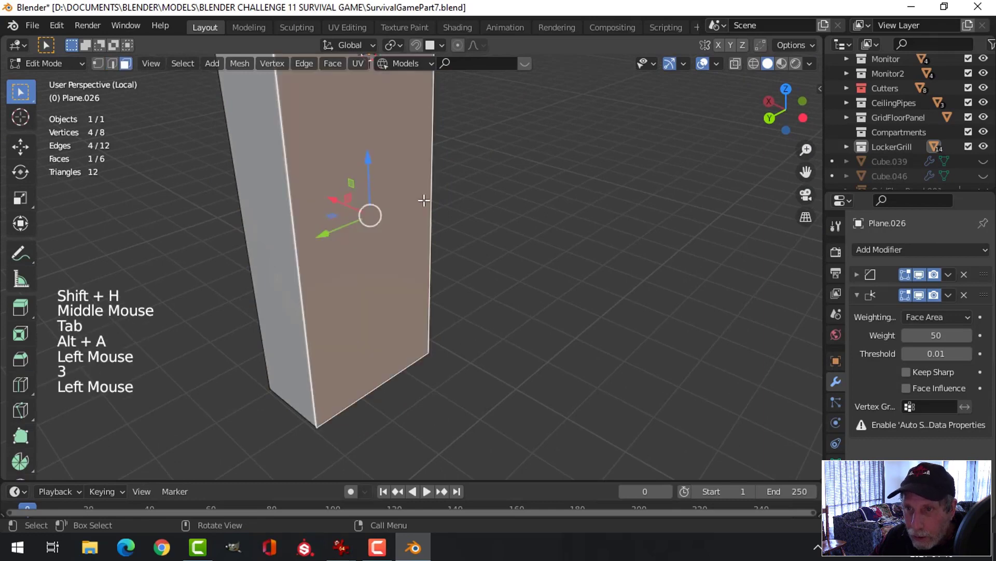
pyautogui.press('x')
pyautogui.click(393, 136)
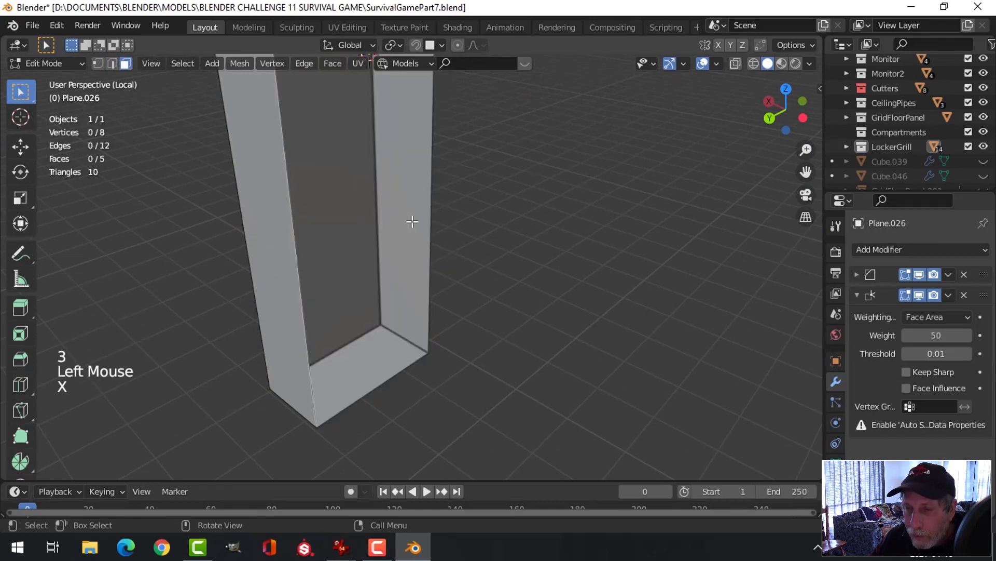
pyautogui.scroll(-3, 412, 222)
pyautogui.moveTo(412, 222); pyautogui.dragTo(464, 231, button='middle')
pyautogui.press('Tab')
pyautogui.scroll(3, 432, 243)
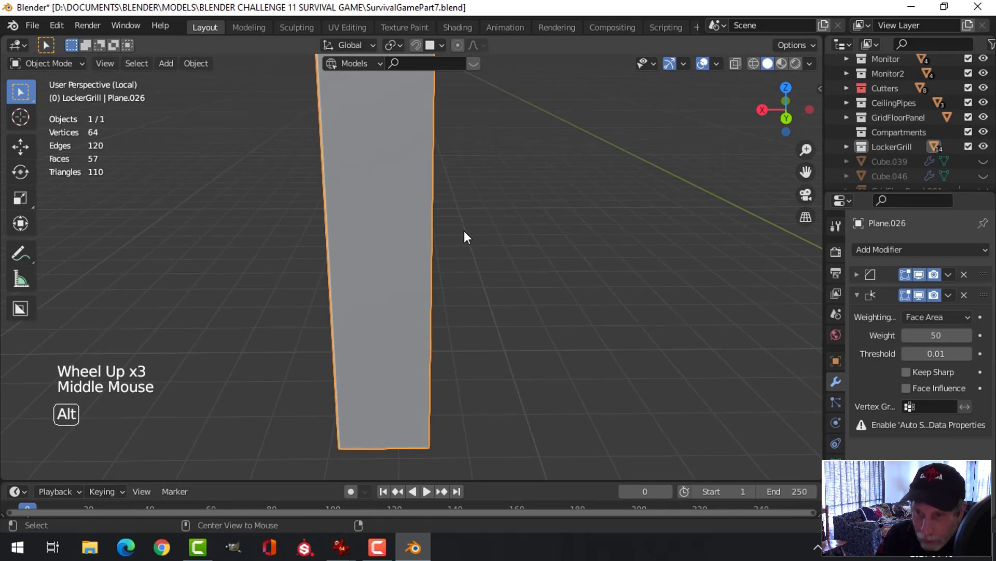
# - Unhide the other locker parts and add one centred horizontal loop cut around the locker body
pyautogui.hotkey('alt', 'h')
pyautogui.hotkey('alt', 'a')
pyautogui.scroll(2, 464, 230)
pyautogui.keyDown('shift'); pyautogui.moveTo(464, 231); pyautogui.dragTo(449, 216, button='middle'); pyautogui.keyUp('shift')
pyautogui.click(381, 169)
pyautogui.press('Tab')
pyautogui.hotkey('ctrl', 'r')
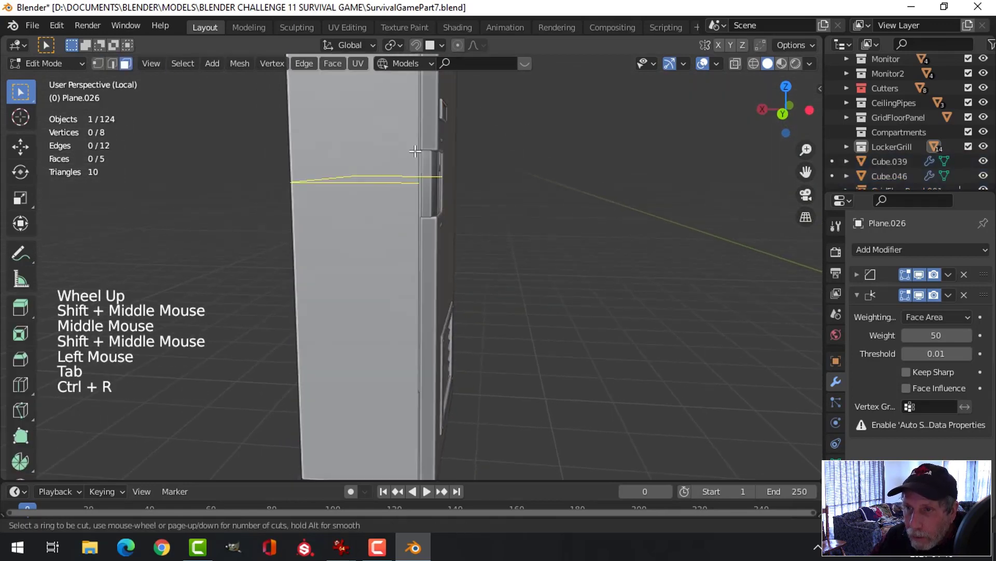
pyautogui.click(415, 151)
pyautogui.rightClick(557, 209)
pyautogui.moveTo(558, 209); pyautogui.dragTo(569, 223, button='middle')
pyautogui.scroll(1, 570, 223)
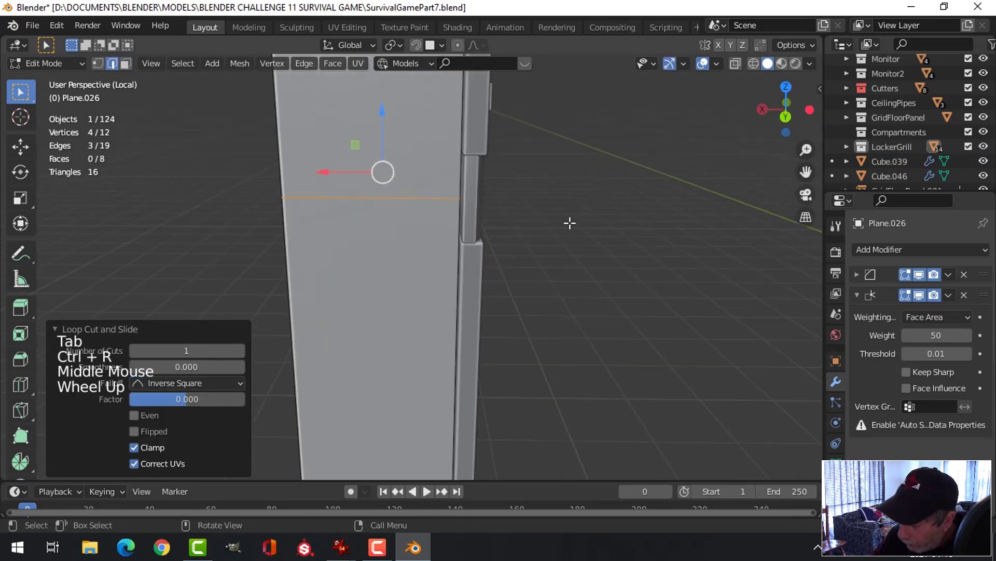
# - Bevel the horizontal loop from the back view to a width of about 0.307 m, matching the latch recess height
pyautogui.press('KP_1')
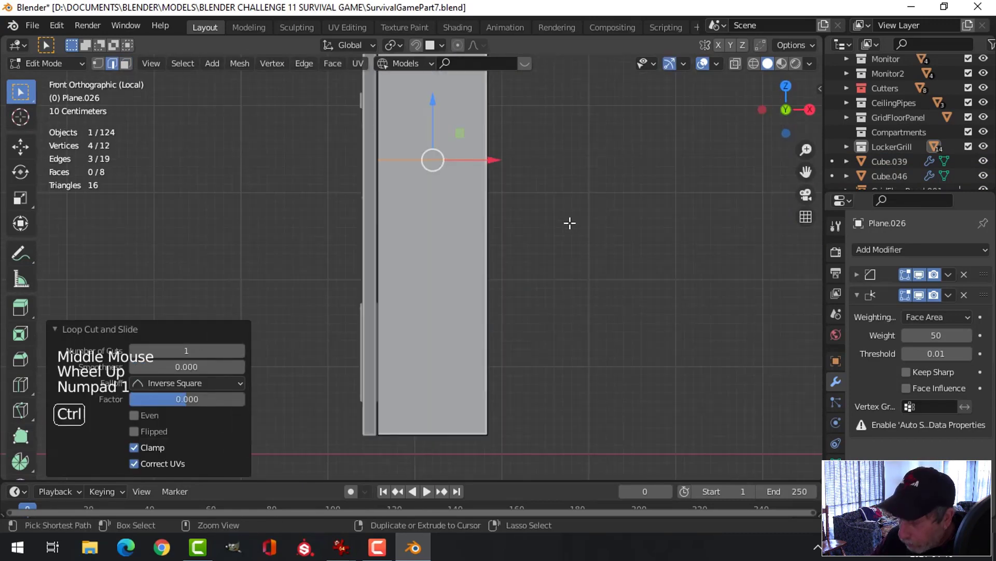
pyautogui.press('ctrl+KP_1')
pyautogui.scroll(3, 569, 222)
pyautogui.keyDown('shift'); pyautogui.moveTo(543, 269); pyautogui.dragTo(615, 309, button='middle'); pyautogui.keyUp('shift')
pyautogui.hotkey('ctrl', 'b')
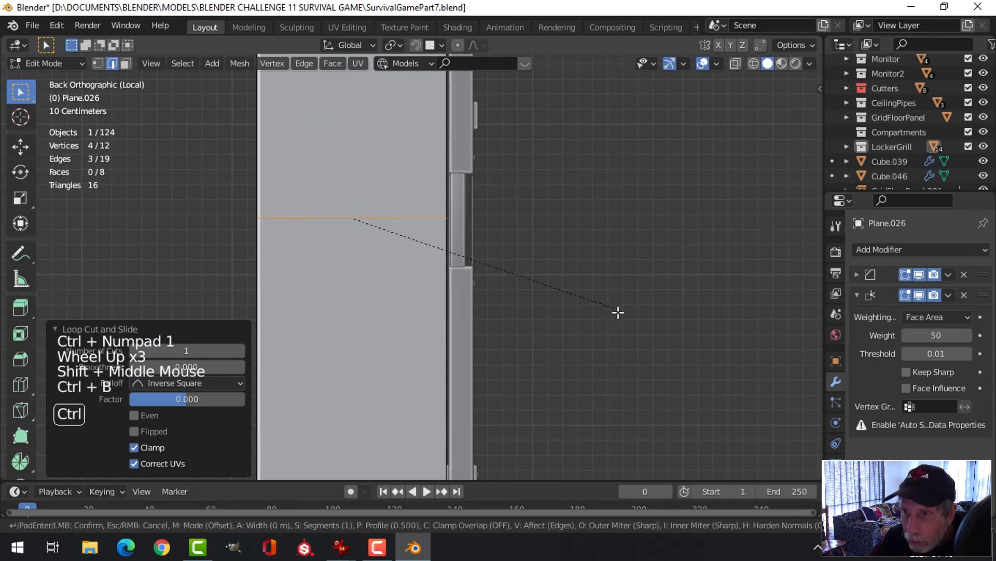
pyautogui.click(653, 343)
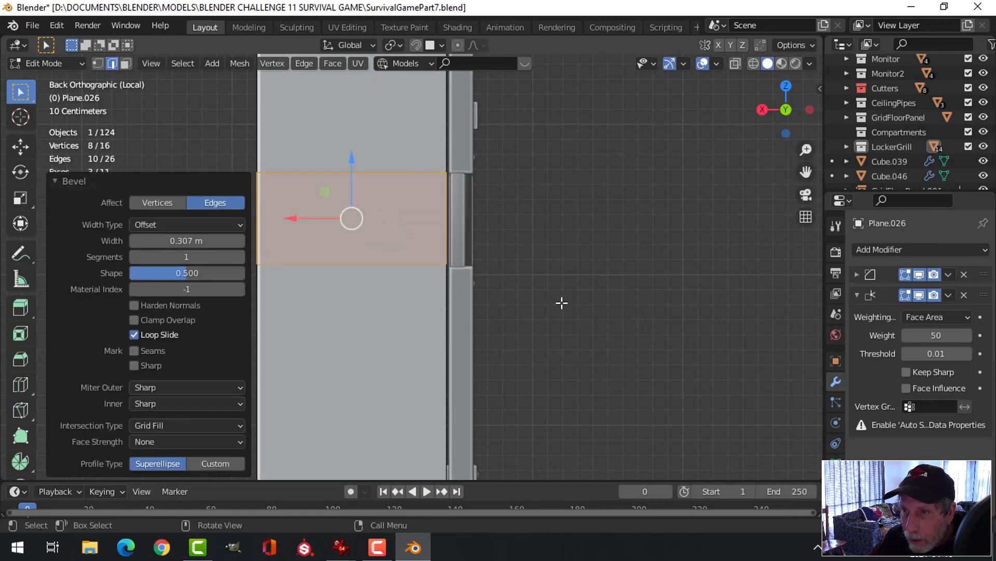
# - Add a vertical loop cut to the locker body and slide it close to the front edge beside the latch
pyautogui.hotkey('ctrl', 'r')
pyautogui.click(413, 174)
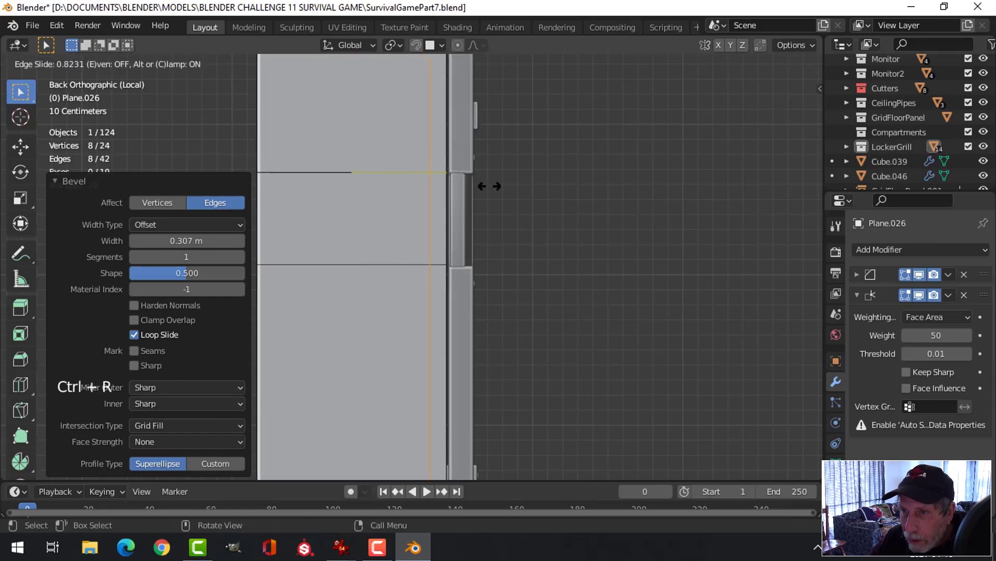
pyautogui.click(490, 186)
pyautogui.hotkey('alt', 'a')
# - Delete the small side face between the loop cuts beside the latch to form a notch in the locker body
pyautogui.moveTo(503, 241); pyautogui.dragTo(464, 261, button='middle')
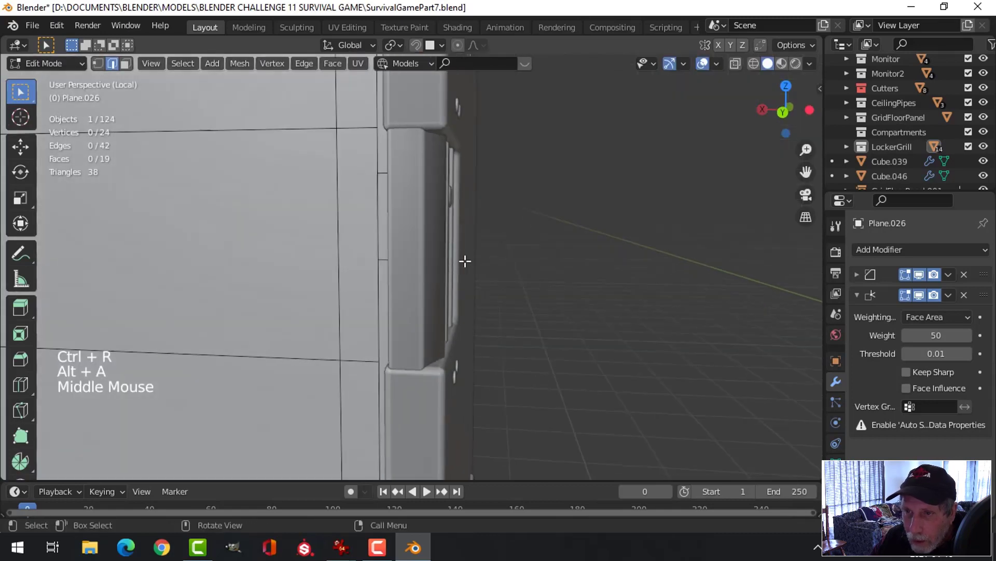
pyautogui.press('3')
pyautogui.click(356, 218)
pyautogui.press('x')
pyautogui.click(356, 214)
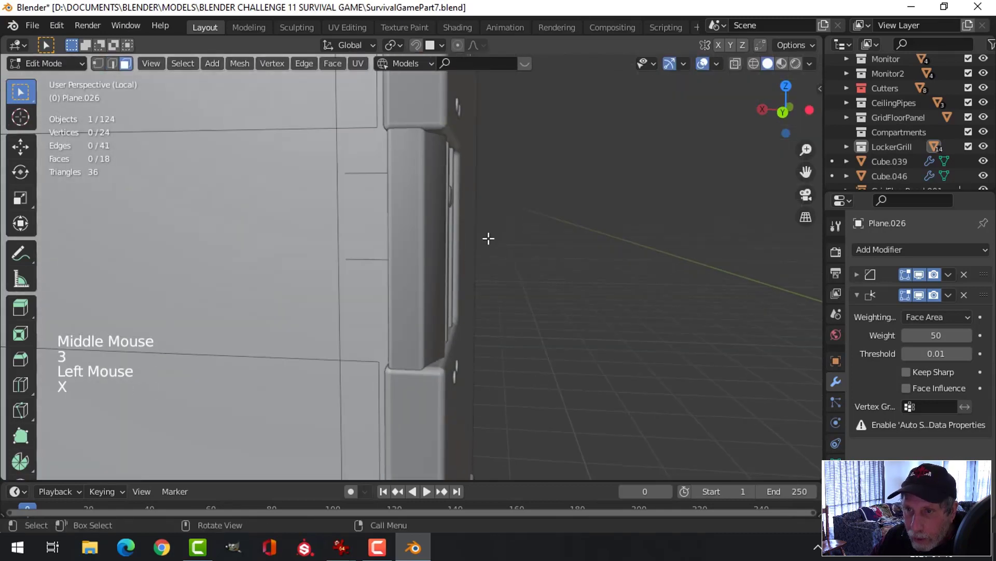
pyautogui.moveTo(487, 238); pyautogui.dragTo(416, 244, button='middle')
pyautogui.scroll(-1, 412, 249)
pyautogui.moveTo(416, 244); pyautogui.dragTo(389, 251, button='middle')
pyautogui.press('Tab')
pyautogui.hotkey('alt', 'a')
pyautogui.scroll(-2, 416, 243)
# - Add a Solidify modifier of 0.121 m thickness to the locker body and place it first in the modifier stack
pyautogui.click(289, 173)
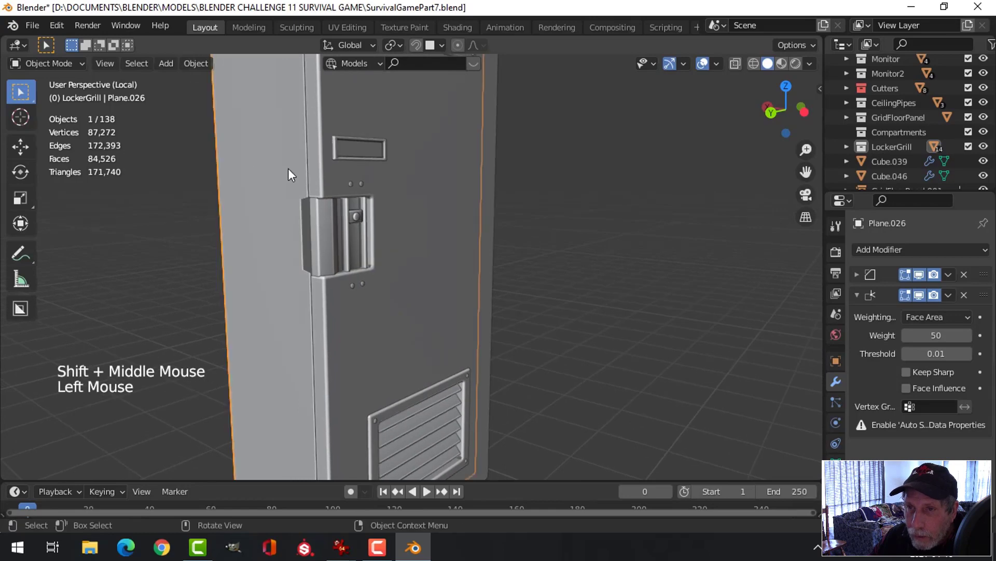
pyautogui.click(857, 294)
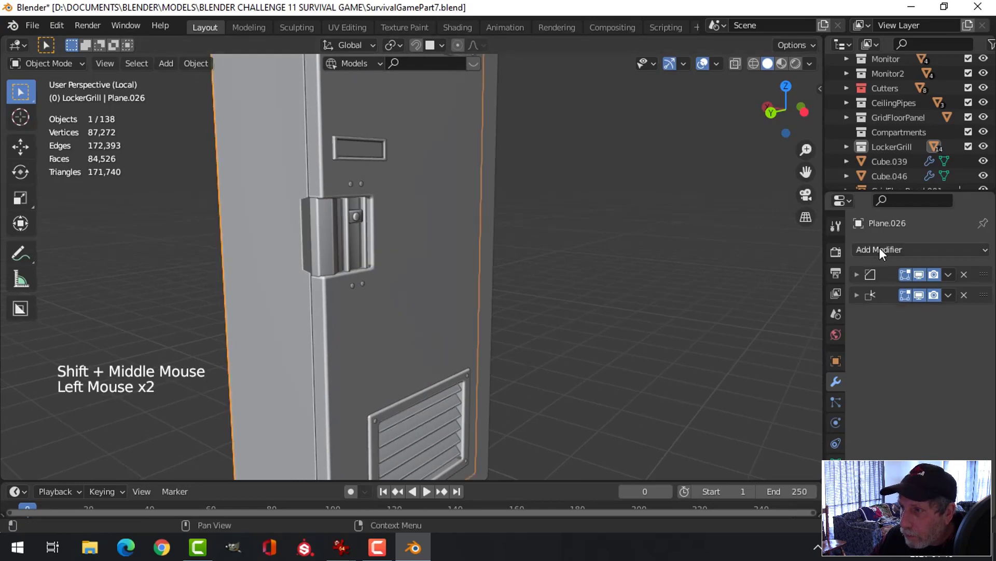
pyautogui.click(879, 249)
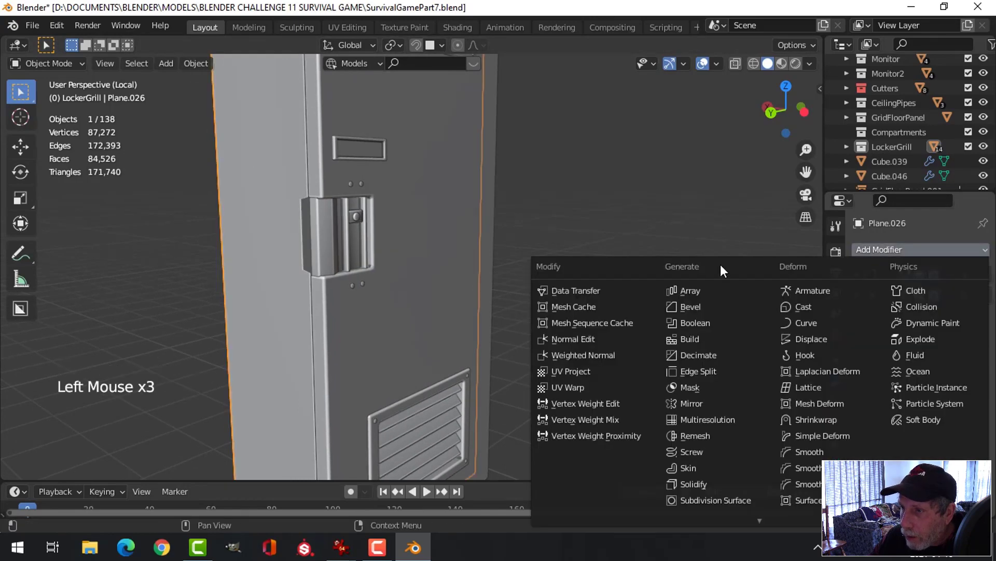
pyautogui.click(704, 484)
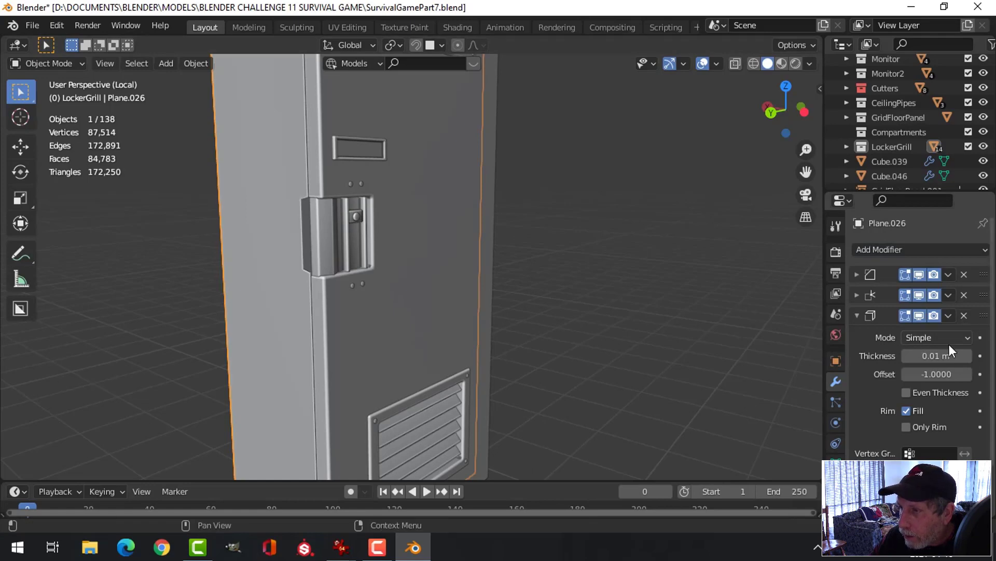
pyautogui.moveTo(937, 355)
pyautogui.keyDown('shift'); pyautogui.mouseDown()
pyautogui.moveTo(916, 356)
pyautogui.moveTo(945, 355)
pyautogui.mouseUp(); pyautogui.keyUp('shift')
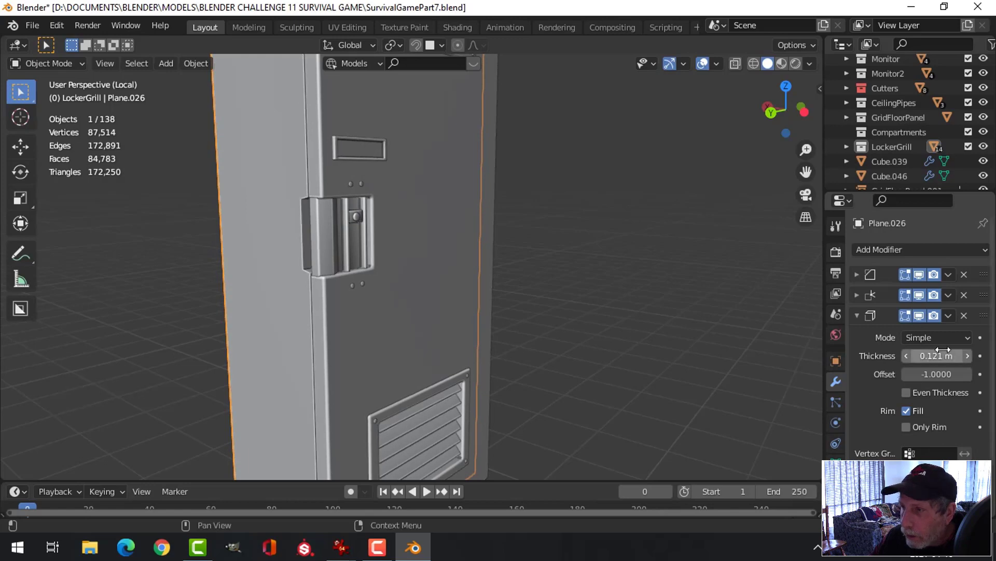
pyautogui.moveTo(983, 315); pyautogui.dragTo(982, 260)
pyautogui.moveTo(531, 301); pyautogui.dragTo(497, 300, button='middle')
pyautogui.scroll(2, 497, 303)
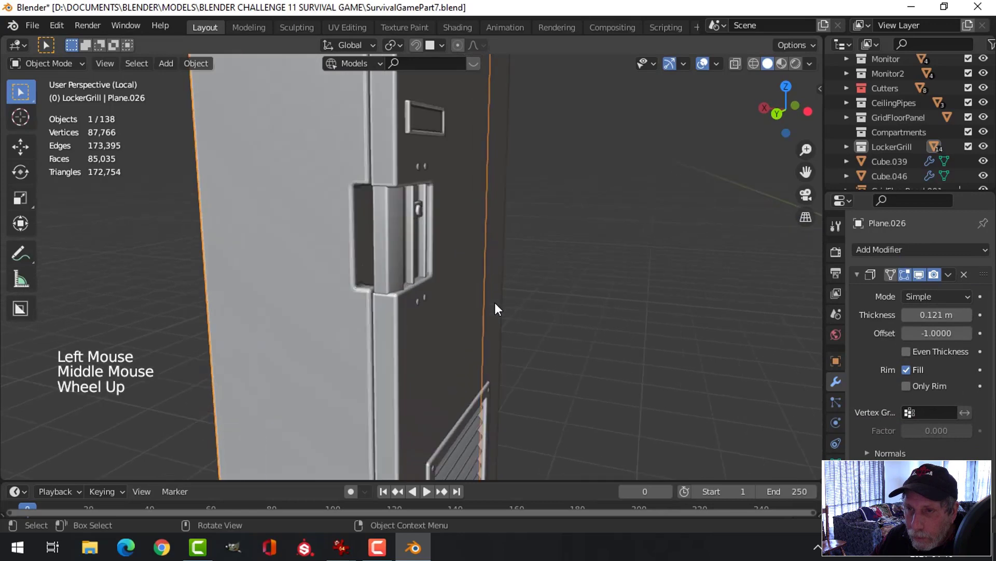
# - Examine the side notch and compare it with the latch in the AlienIsolationTorrensTaylorsLocker reference image in IrfanView, returning to Blender
pyautogui.rightClick(202, 165)
pyautogui.scroll(-1, 298, 266)
pyautogui.moveTo(298, 266); pyautogui.dragTo(311, 301, button='middle')
pyautogui.scroll(2, 274, 291)
pyautogui.moveTo(341, 554)
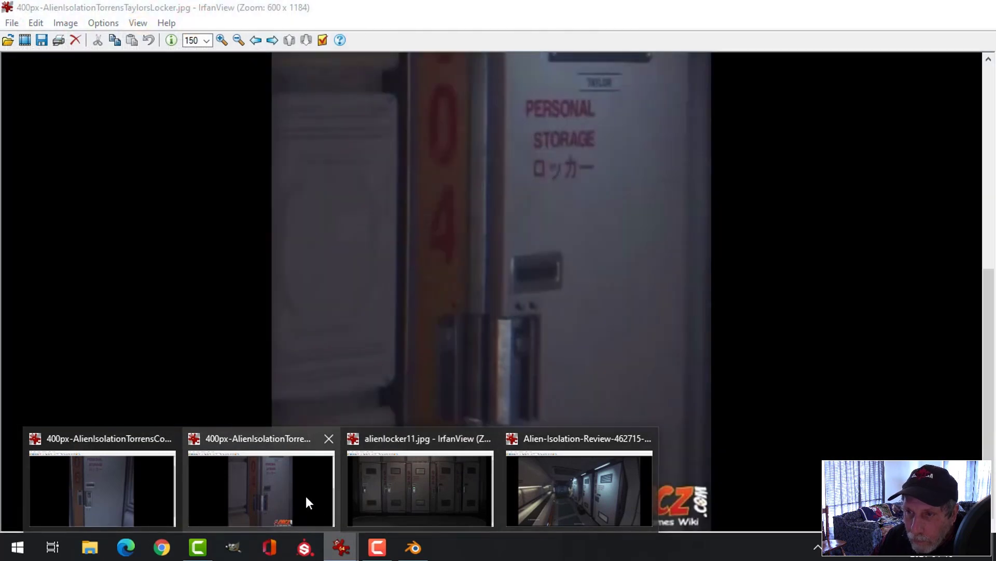
pyautogui.click(306, 498)
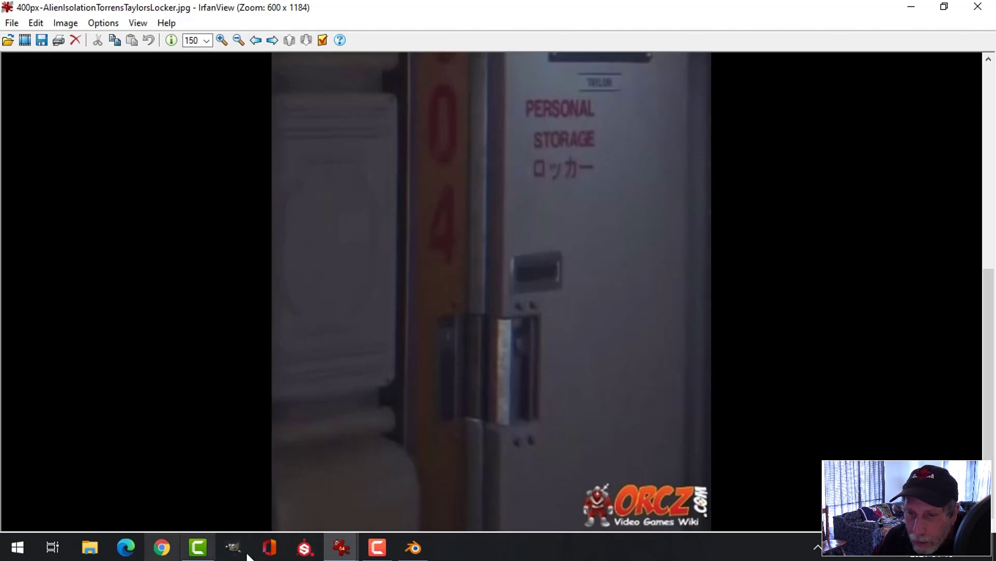
pyautogui.click(414, 548)
pyautogui.moveTo(439, 373); pyautogui.dragTo(450, 318, button='middle')
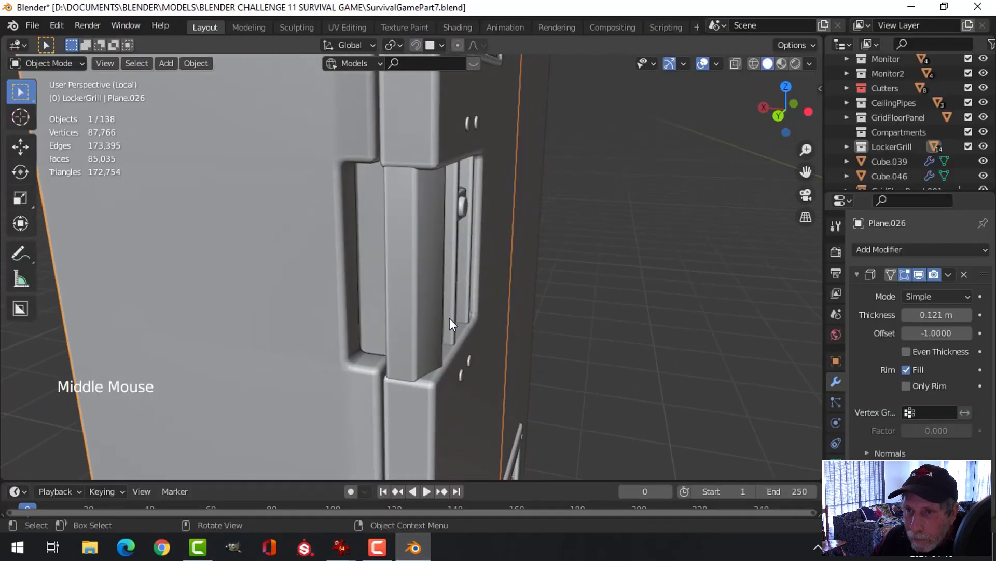
# - Enable Auto Smooth at 30° in the locker body's normals settings
pyautogui.scroll(-2, 449, 318)
pyautogui.click(365, 294)
pyautogui.click(857, 272)
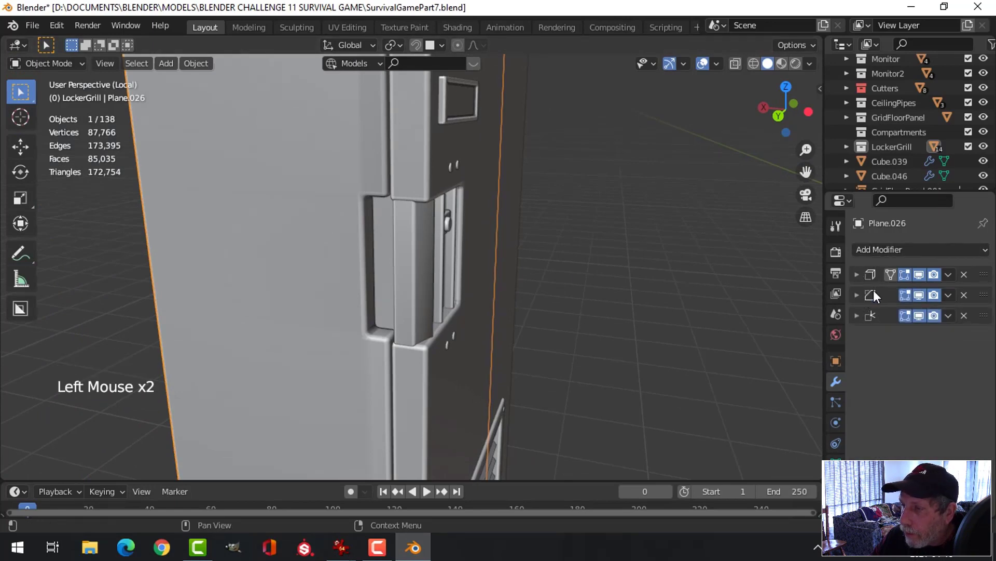
pyautogui.click(836, 402)
pyautogui.scroll(-3, 906, 451)
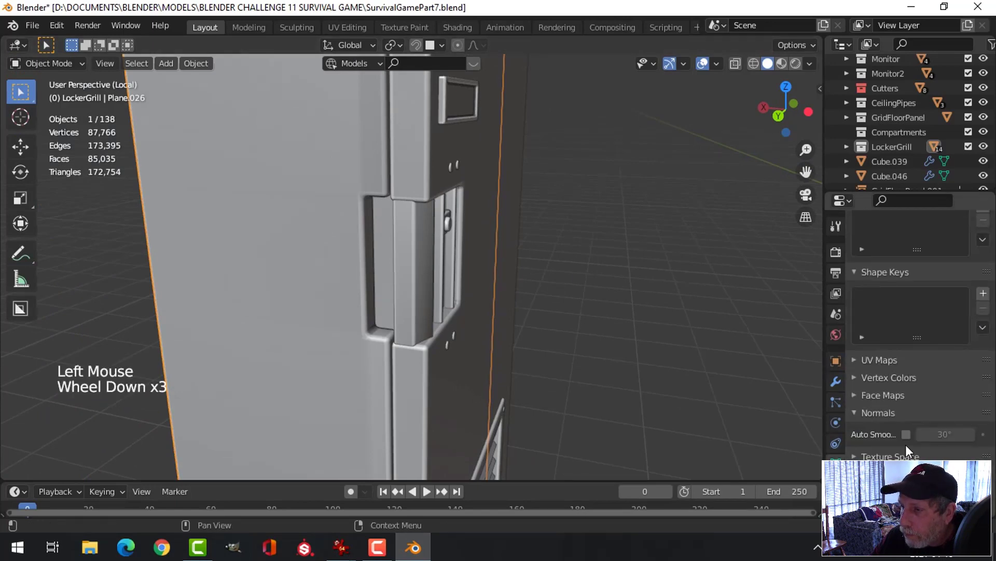
pyautogui.click(906, 434)
pyautogui.scroll(2, 489, 351)
pyautogui.moveTo(489, 352); pyautogui.dragTo(467, 357, button='middle')
pyautogui.scroll(-2, 507, 355)
pyautogui.hotkey('alt', 'a')
pyautogui.scroll(-2, 442, 356)
pyautogui.moveTo(467, 357); pyautogui.dragTo(514, 356, button='middle')
pyautogui.scroll(2, 499, 322)
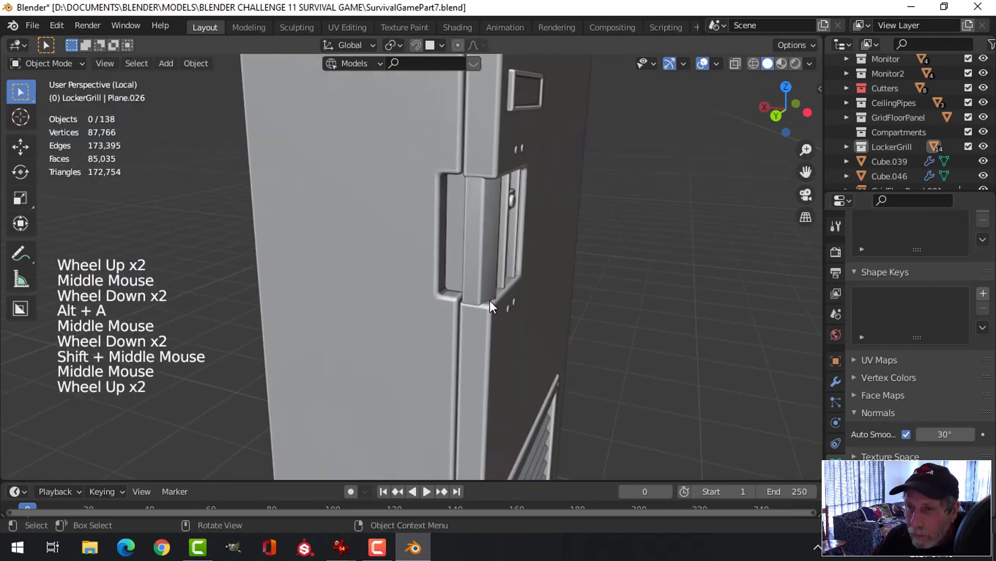
# - Duplicate the ribbed latch plate and move the copy about 0.11 m along the X axis into the side notch
pyautogui.keyDown('shift'); pyautogui.moveTo(489, 300); pyautogui.dragTo(487, 321, button='middle'); pyautogui.keyUp('shift')
pyautogui.moveTo(487, 322); pyautogui.dragTo(537, 348, button='middle')
pyautogui.click(484, 344)
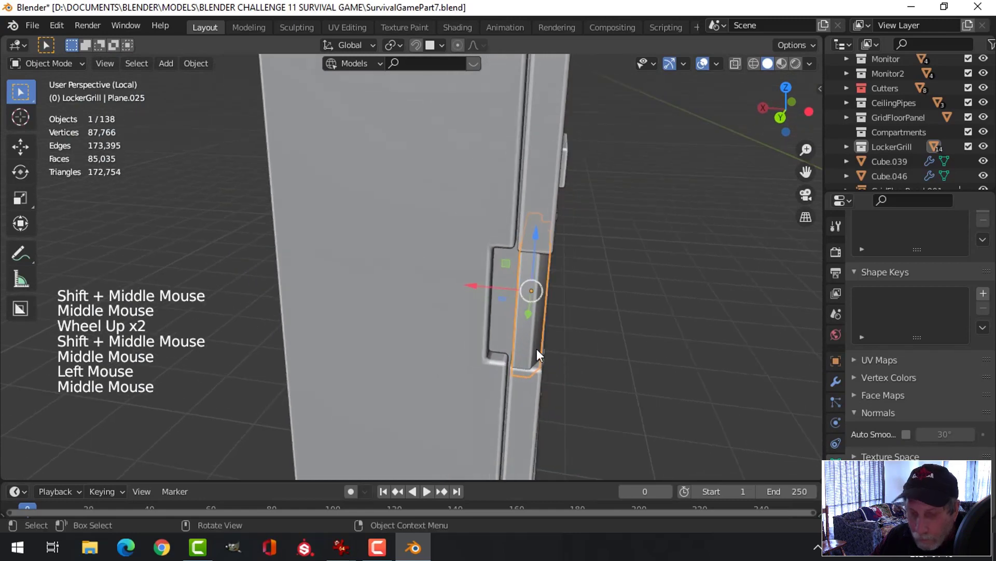
pyautogui.hotkey('shift', 'd')
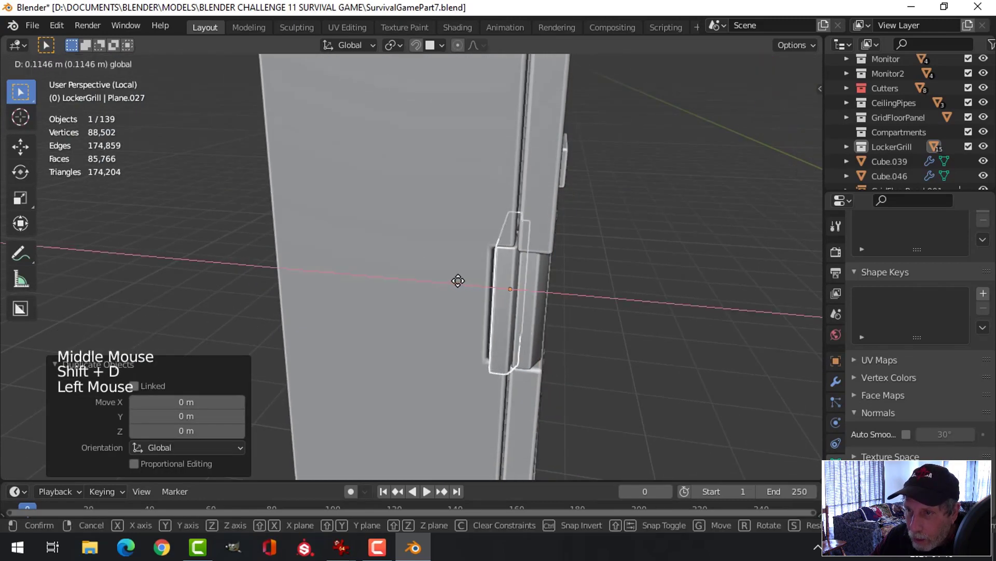
pyautogui.click(455, 279)
pyautogui.moveTo(455, 279); pyautogui.dragTo(404, 283, button='middle')
# - Shift the duplicated latch plate slightly along the Y axis so it sits inside the side notch
pyautogui.hotkey('alt', 'a')
pyautogui.scroll(2, 407, 310)
pyautogui.click(415, 285)
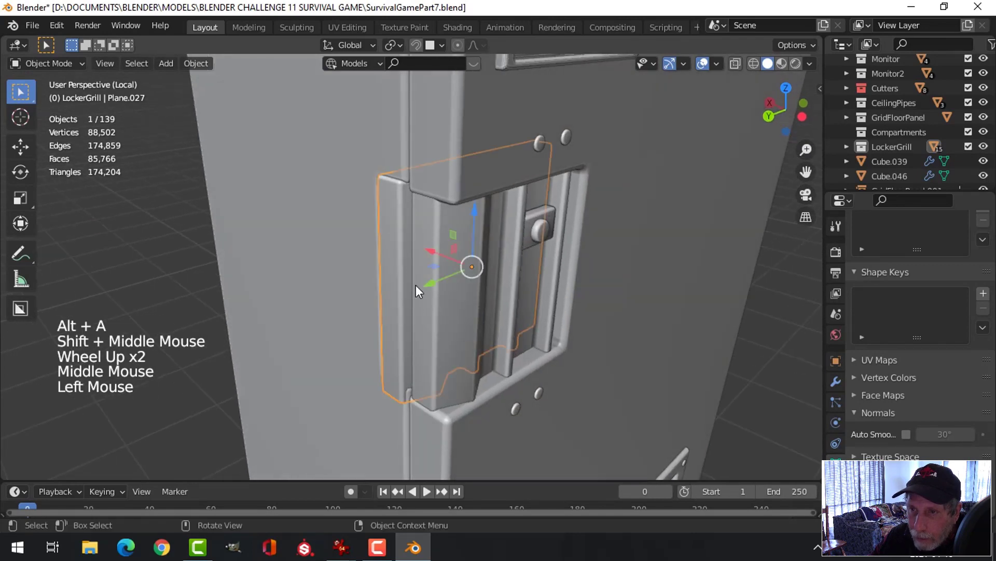
pyautogui.moveTo(426, 284); pyautogui.dragTo(438, 290)
pyautogui.hotkey('alt', 'a')
pyautogui.moveTo(463, 325); pyautogui.dragTo(426, 310, button='middle')
pyautogui.scroll(-3, 476, 309)
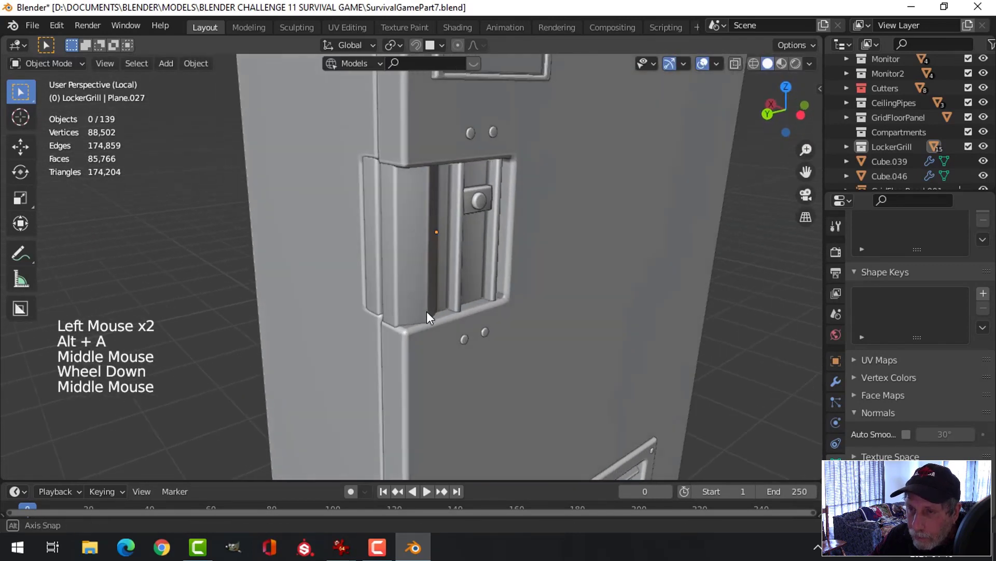
# - Hide the original latch plate and isolate the duplicated plate
pyautogui.click(507, 286)
pyautogui.press('h')
pyautogui.moveTo(510, 287); pyautogui.dragTo(457, 267, button='middle')
pyautogui.click(447, 260)
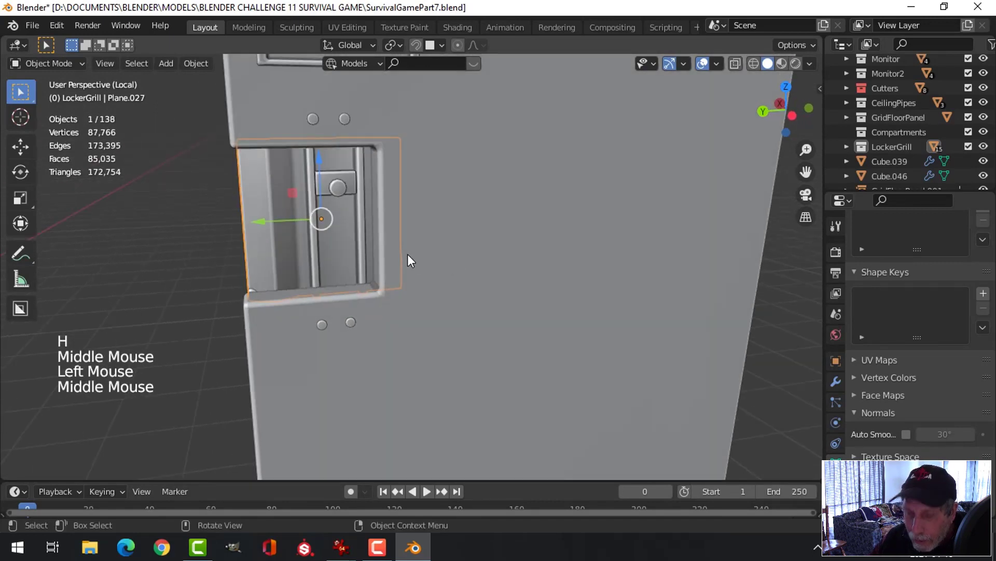
pyautogui.hotkey('shift', 'h')
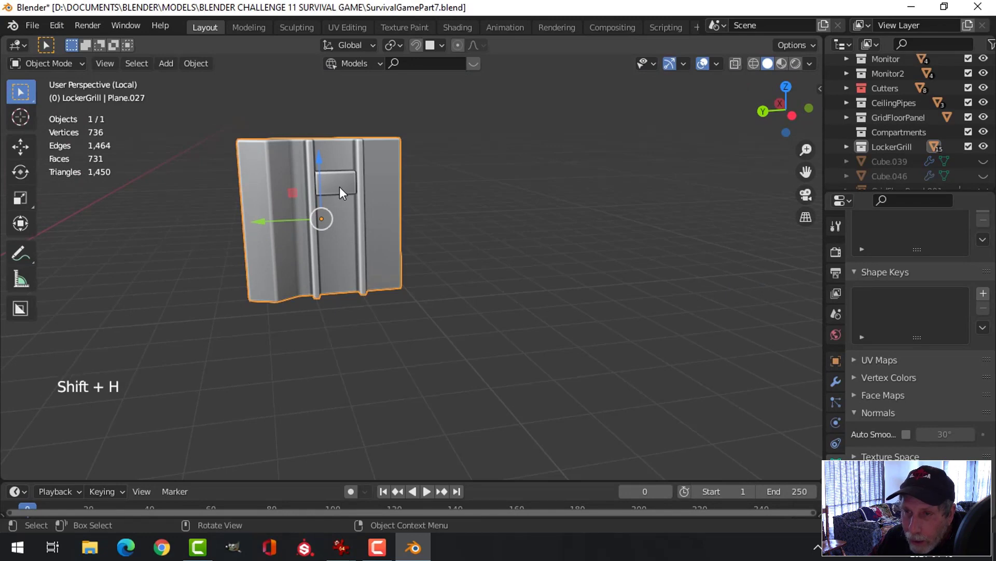
# - Delete the duplicated plate's ribbed faces in left wireframe view, keeping only the strips at its outer end
pyautogui.moveTo(378, 236)
pyautogui.keyDown('shift'); pyautogui.mouseDown(button='middle')
pyautogui.moveTo(410, 264)
pyautogui.moveTo(393, 250)
pyautogui.moveTo(493, 293)
pyautogui.mouseUp(button='middle'); pyautogui.keyUp('shift')
pyautogui.press('ctrl+KP_3')
pyautogui.press('Tab')
pyautogui.hotkey('alt', 'a')
pyautogui.scroll(2, 494, 292)
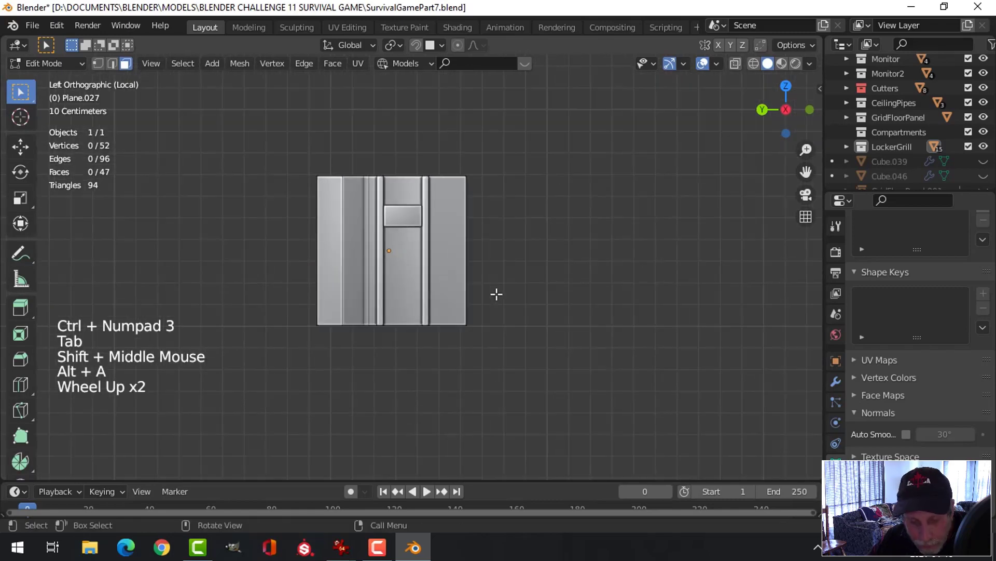
pyautogui.press('z')
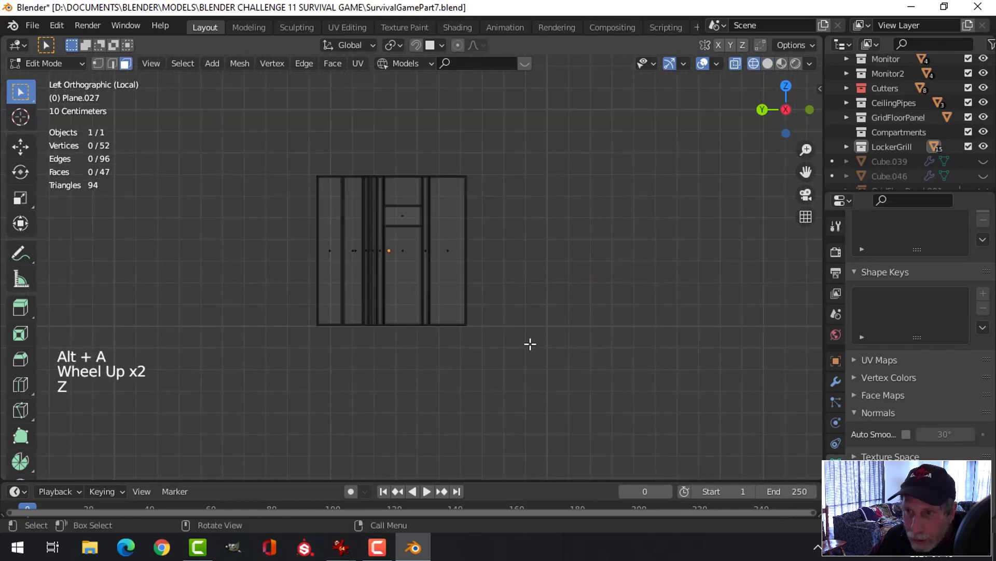
pyautogui.press('b')
pyautogui.moveTo(527, 390); pyautogui.dragTo(366, 111)
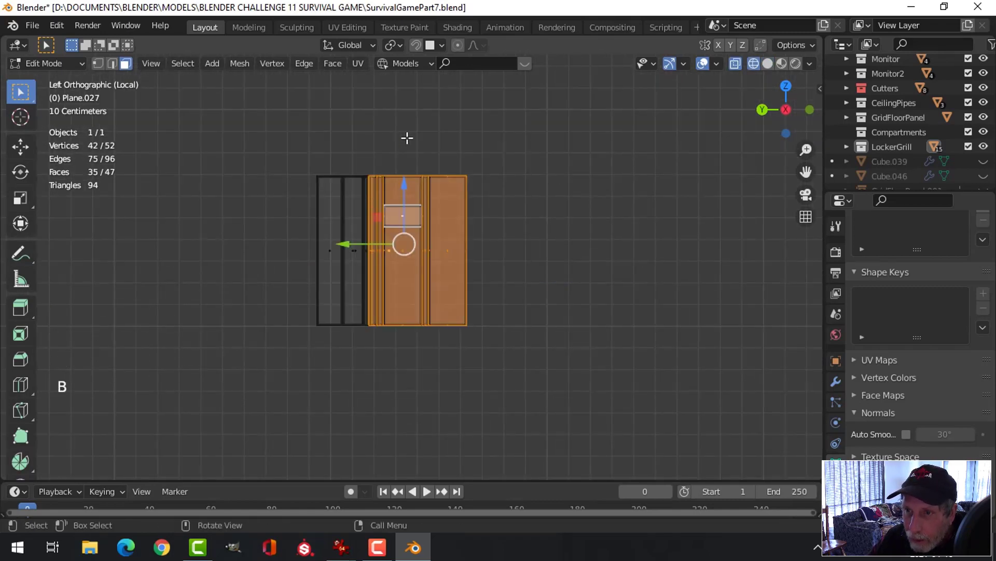
pyautogui.press('x')
pyautogui.click(398, 136)
# - Move the remaining plate's narrow inner end faces along the Y axis to widen the plate
pyautogui.press('b')
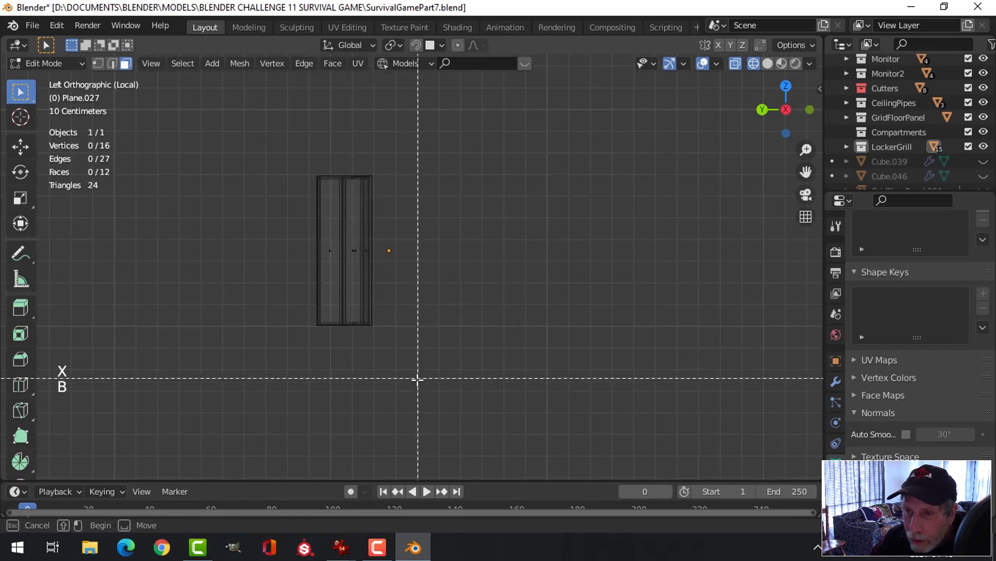
pyautogui.moveTo(418, 378); pyautogui.dragTo(360, 126)
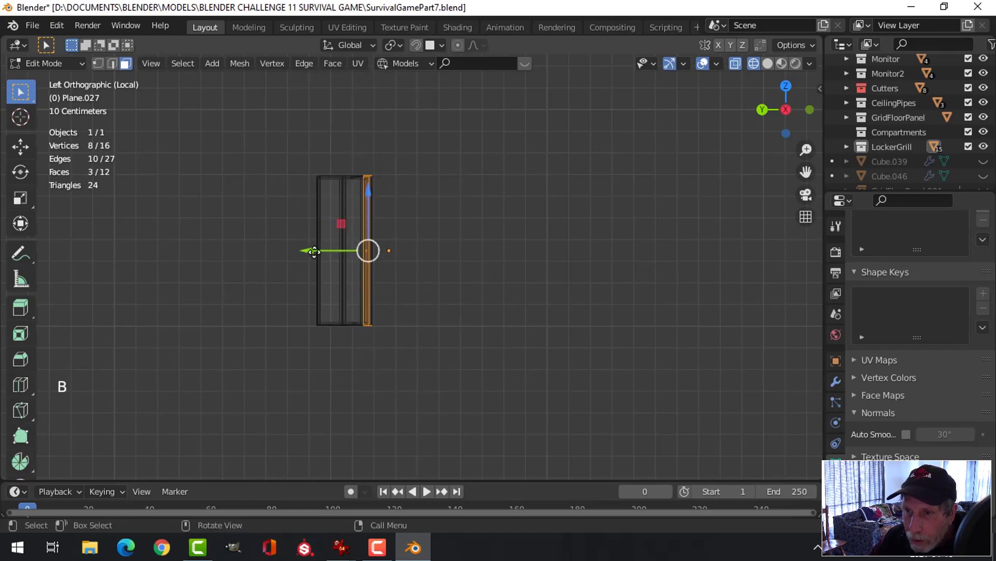
pyautogui.moveTo(314, 252); pyautogui.dragTo(382, 252)
pyautogui.hotkey('alt', 'a')
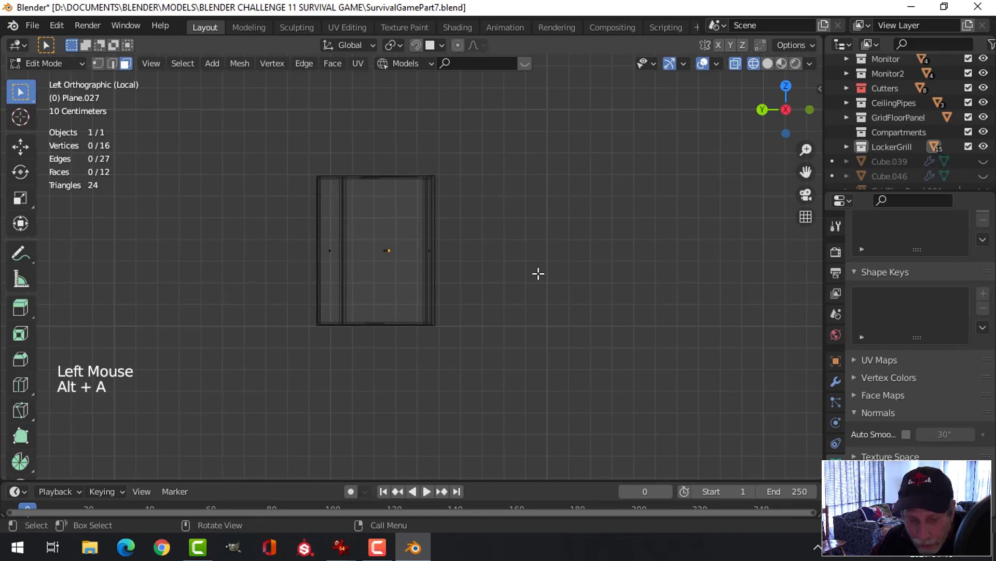
# - Merge all vertices of the duplicated latch plate by distance
pyautogui.press('a')
pyautogui.press('m')
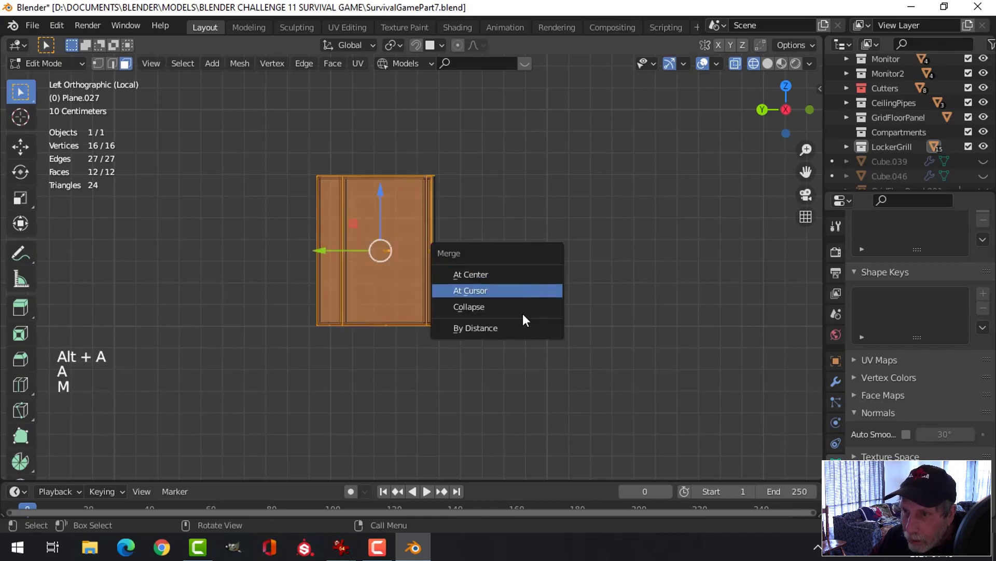
pyautogui.click(522, 332)
pyautogui.hotkey('alt', 'a')
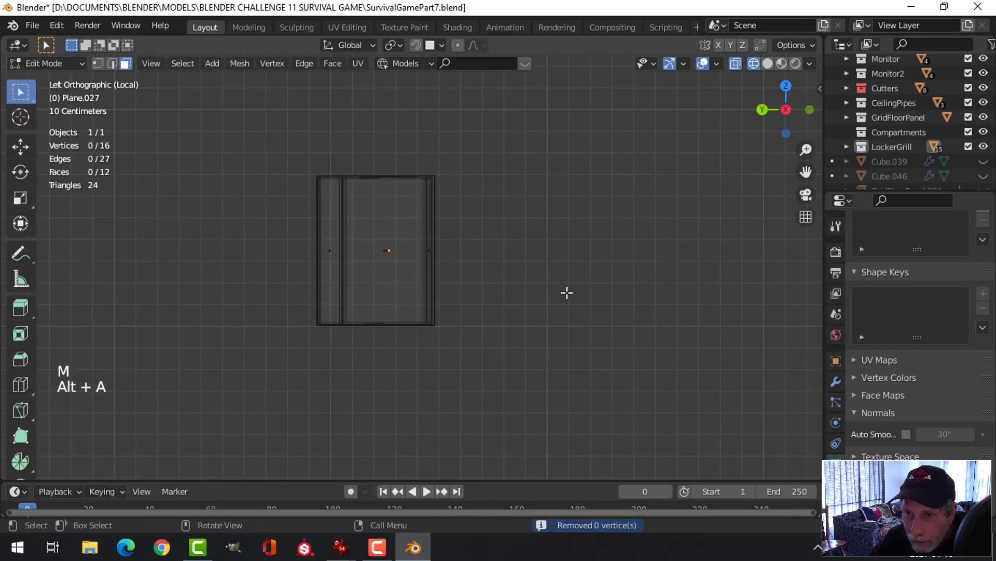
# - Return to object mode in solid shading and unhide all the locker parts
pyautogui.press('z')
pyautogui.moveTo(659, 277)
pyautogui.mouseDown(button='middle')
pyautogui.moveTo(583, 318)
pyautogui.moveTo(564, 264)
pyautogui.moveTo(568, 277)
pyautogui.moveTo(512, 248)
pyautogui.moveTo(493, 274)
pyautogui.moveTo(528, 274)
pyautogui.moveTo(465, 301)
pyautogui.mouseUp(button='middle')
pyautogui.press('Tab')
pyautogui.scroll(-2, 597, 311)
pyautogui.hotkey('alt', 'a')
pyautogui.hotkey('alt', 'h')
pyautogui.hotkey('alt', 'a')
pyautogui.scroll(-1, 512, 233)
pyautogui.scroll(-1, 527, 270)
pyautogui.moveTo(465, 301); pyautogui.dragTo(455, 332, button='middle')
pyautogui.moveTo(455, 332); pyautogui.dragTo(428, 288, button='middle')
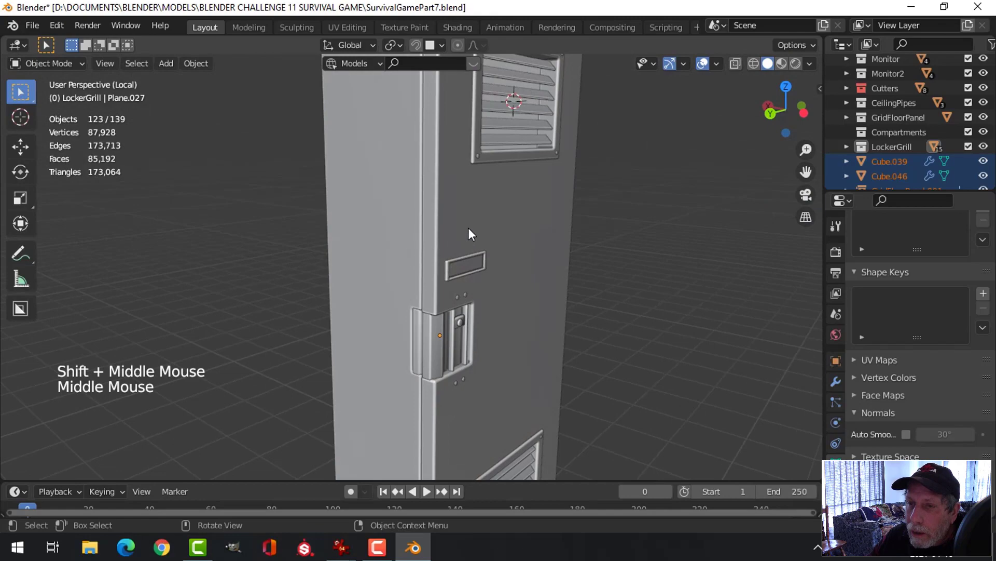
# - Hide the locker door temporarily to examine how the plate sits behind the latch, and unhide it
pyautogui.click(596, 243)
pyautogui.press('h')
pyautogui.moveTo(590, 267); pyautogui.dragTo(525, 278, button='middle')
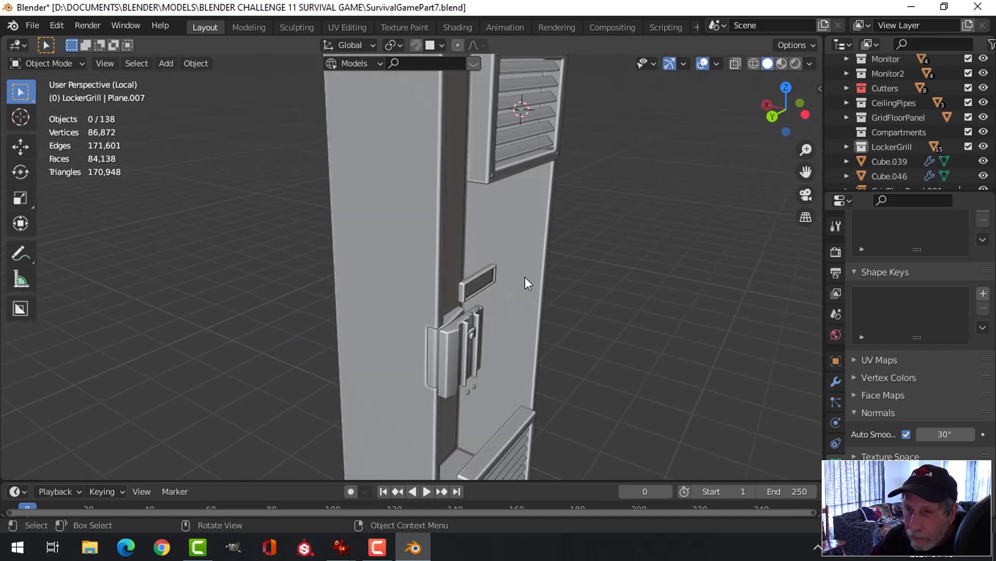
pyautogui.scroll(1, 525, 283)
pyautogui.hotkey('alt', 'h')
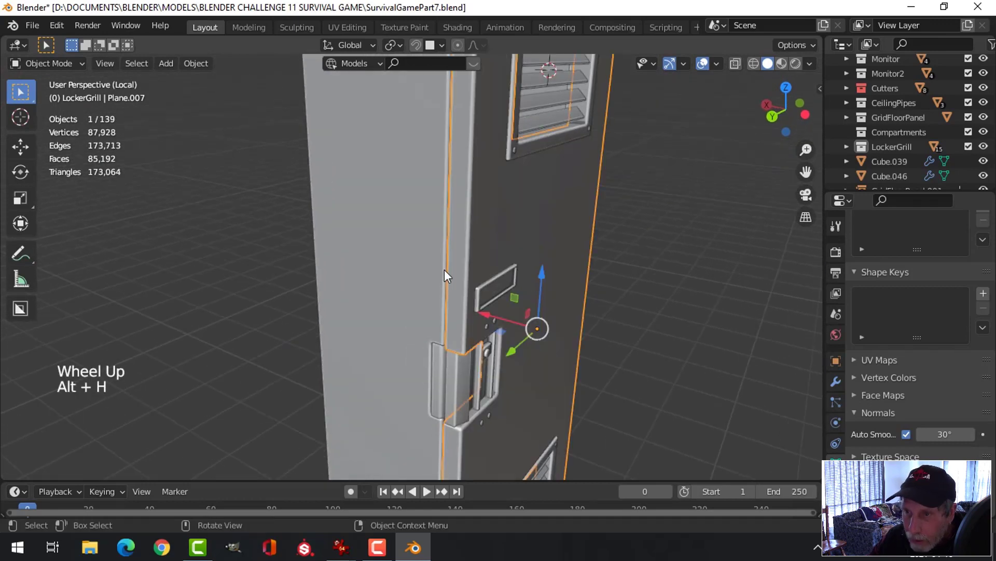
# - Hide the door and set the locker body's Solidify thickness to 0.046 m
pyautogui.scroll(3, 445, 270)
pyautogui.hotkey('alt', 'a')
pyautogui.click(547, 298)
pyautogui.scroll(-1, 547, 297)
pyautogui.scroll(-1, 547, 298)
pyautogui.keyDown('shift'); pyautogui.moveTo(547, 298); pyautogui.dragTo(627, 287, button='middle'); pyautogui.keyUp('shift')
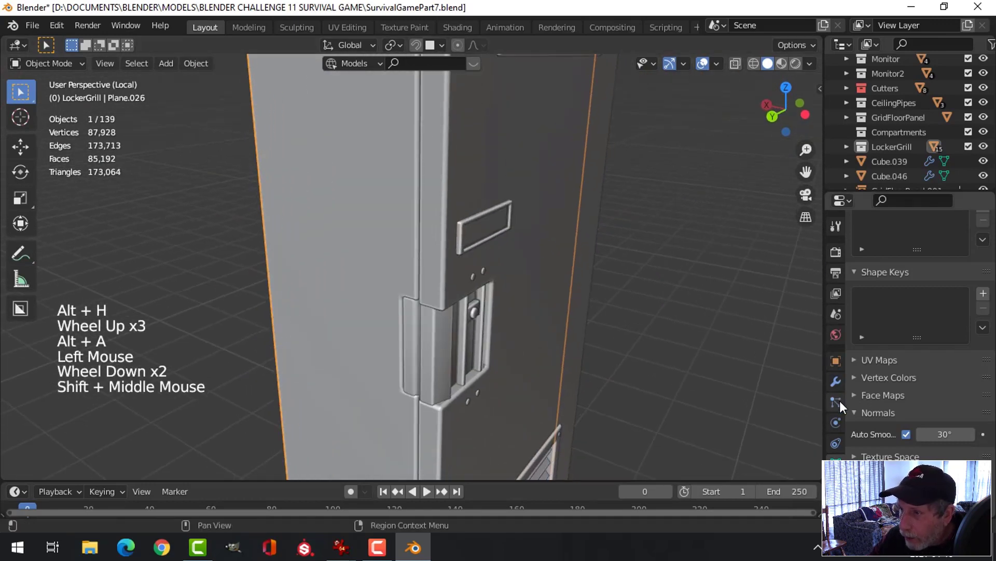
pyautogui.click(836, 381)
pyautogui.click(856, 295)
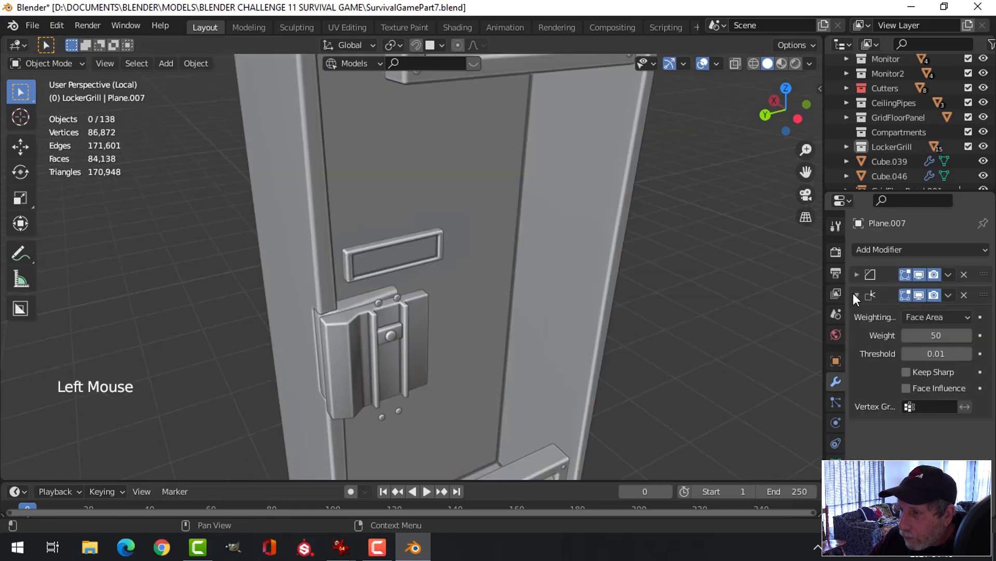
pyautogui.click(854, 292)
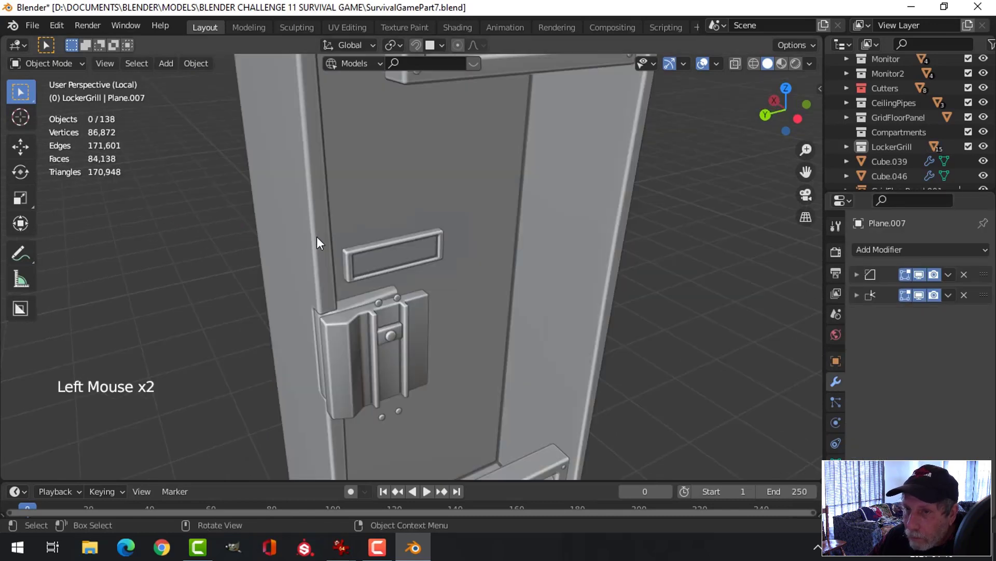
pyautogui.click(374, 236)
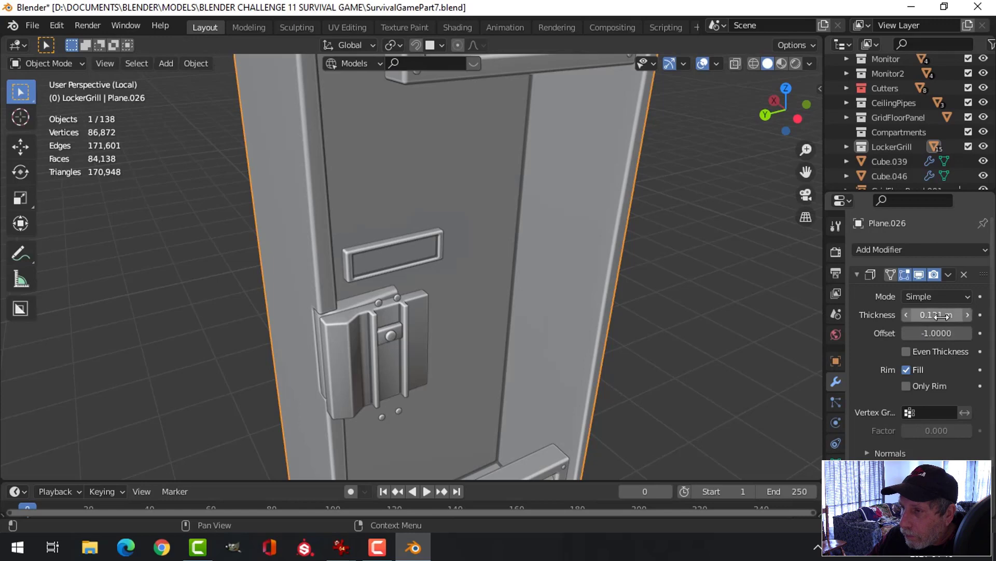
pyautogui.keyDown('shift'); pyautogui.moveTo(937, 314); pyautogui.dragTo(905, 315); pyautogui.keyUp('shift')
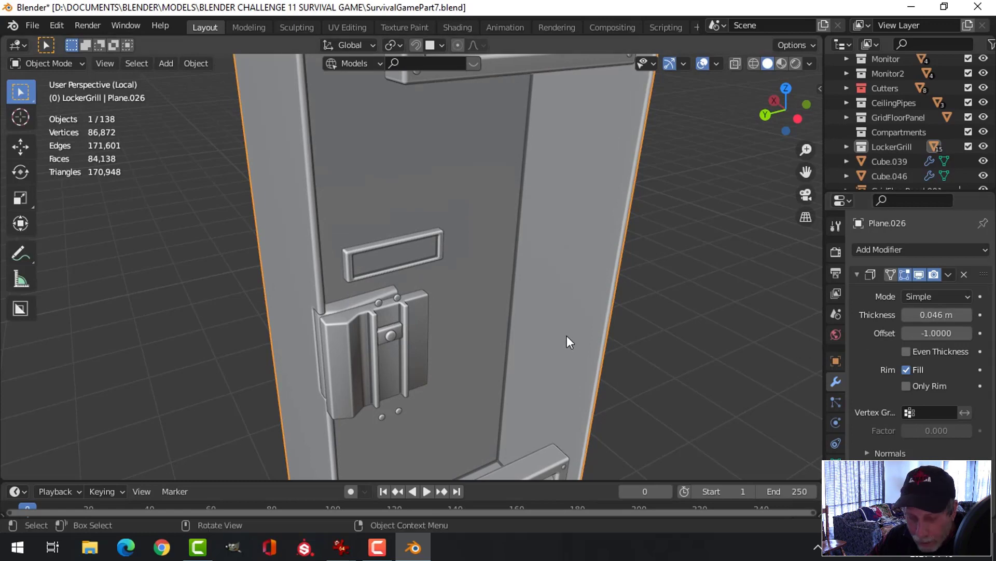
# - Unhide the locker door, deselect everything and save the file
pyautogui.hotkey('alt', 'h')
pyautogui.hotkey('alt', 'a')
pyautogui.moveTo(543, 338); pyautogui.dragTo(488, 352, button='middle')
pyautogui.scroll(-2, 491, 328)
pyautogui.scroll(2, 490, 328)
pyautogui.scroll(-3, 488, 338)
pyautogui.scroll(-4, 394, 351)
pyautogui.hotkey('ctrl', 's')
pyautogui.moveTo(593, 388); pyautogui.dragTo(528, 320, button='middle')
pyautogui.scroll(3, 605, 312)
pyautogui.scroll(-2, 573, 360)
pyautogui.scroll(-2, 529, 282)
# - Add a plane mesh and move it down about 5.36 m to the bottom of the locker
pyautogui.hotkey('shift', 'a')
pyautogui.moveTo(502, 219)
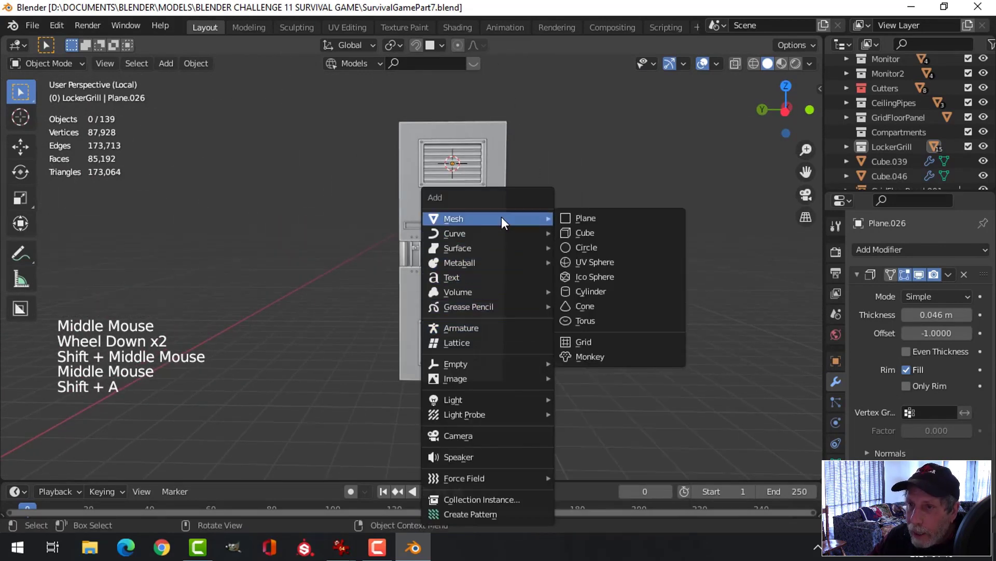
pyautogui.click(569, 218)
pyautogui.moveTo(569, 218); pyautogui.dragTo(435, 138, button='middle')
pyautogui.moveTo(434, 138); pyautogui.dragTo(457, 381)
pyautogui.moveTo(536, 366); pyautogui.dragTo(509, 375, button='middle')
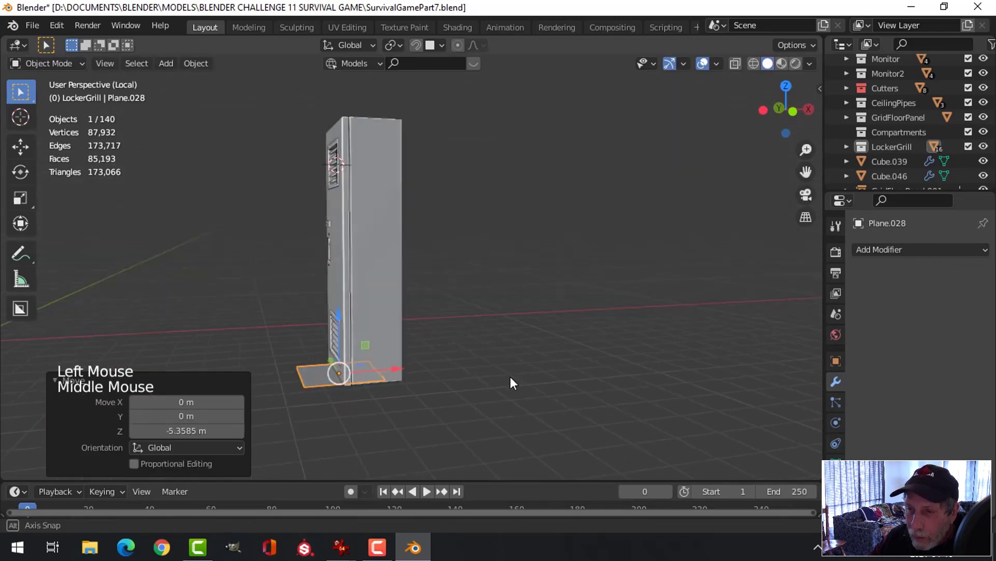
# - Move the plane's front and back edges along the X axis to match the locker's depth
pyautogui.scroll(2, 392, 360)
pyautogui.keyDown('shift'); pyautogui.moveTo(393, 360); pyautogui.dragTo(458, 350, button='middle'); pyautogui.keyUp('shift')
pyautogui.press('Tab')
pyautogui.press('2')
pyautogui.click(317, 331)
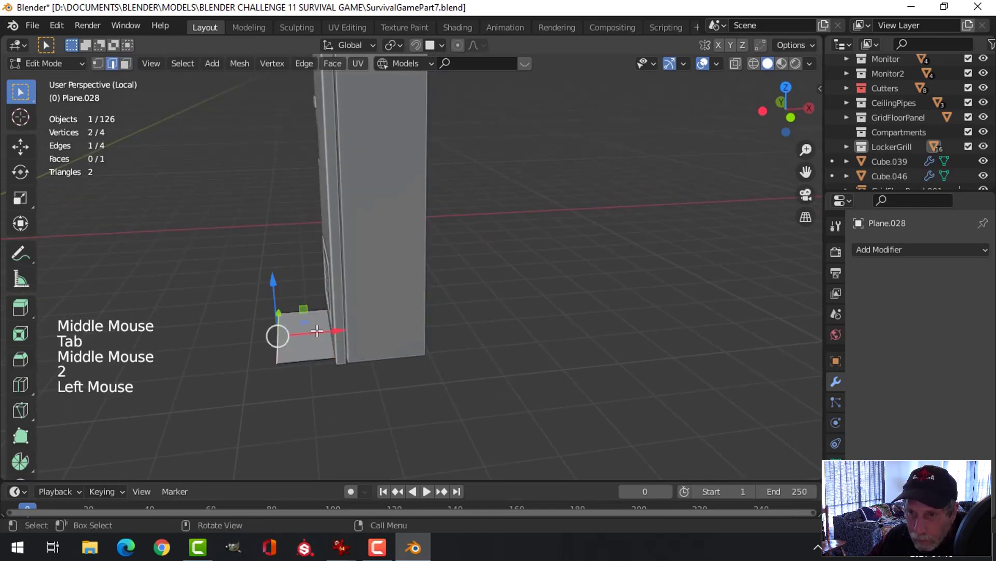
pyautogui.moveTo(318, 331); pyautogui.dragTo(387, 343)
pyautogui.press('a')
pyautogui.moveTo(489, 347); pyautogui.dragTo(438, 258, button='middle')
pyautogui.hotkey('alt', 'a')
pyautogui.click(347, 279)
pyautogui.moveTo(382, 253); pyautogui.dragTo(465, 256)
# - Scale the whole plane by 1.291 along Y and extrude it downward about 0.12 m as a base slab
pyautogui.press('a')
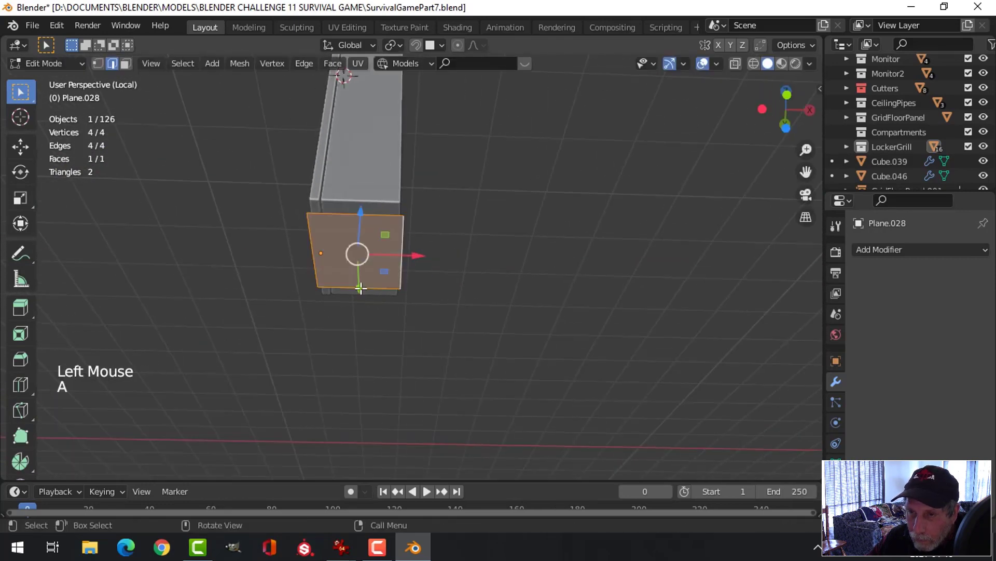
pyautogui.moveTo(376, 213); pyautogui.dragTo(545, 349, button='middle')
pyautogui.press('s')
pyautogui.click(615, 357)
pyautogui.press('e')
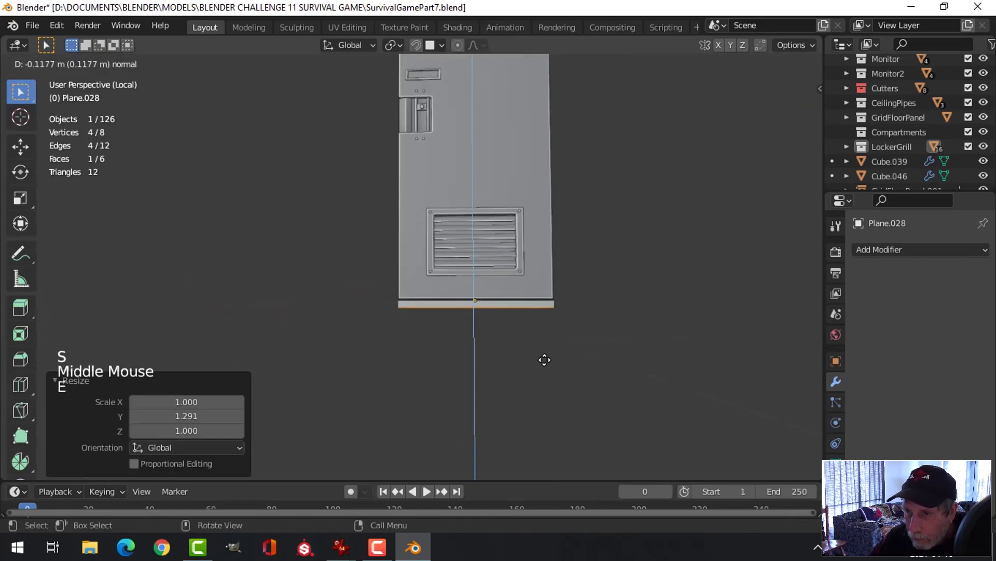
pyautogui.click(543, 363)
pyautogui.press('Tab')
pyautogui.moveTo(608, 331); pyautogui.dragTo(567, 366, button='middle')
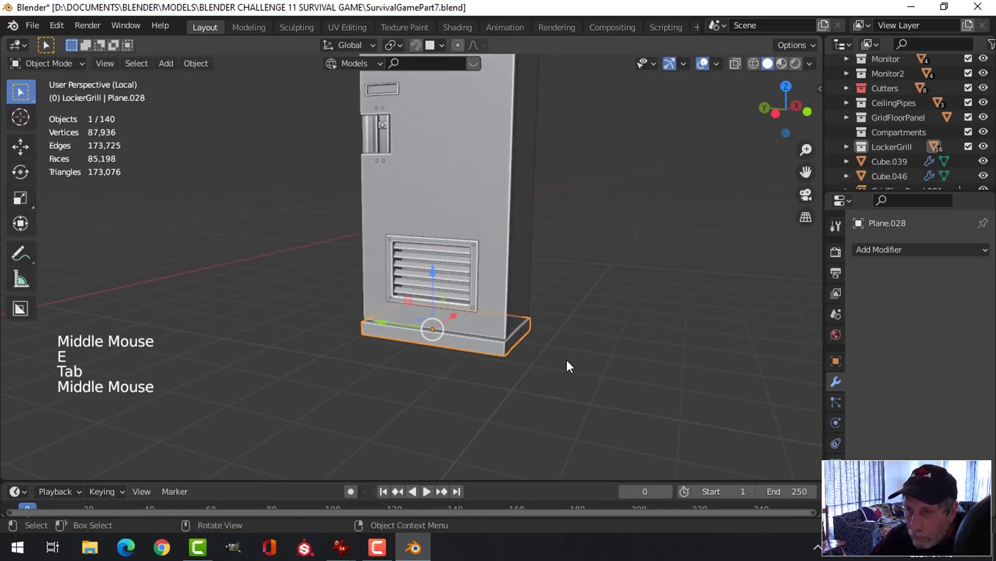
# - Link the locker door's modifiers to the base slab
pyautogui.keyDown('shift'); pyautogui.click(498, 266); pyautogui.keyUp('shift')
pyautogui.hotkey('ctrl', 'l')
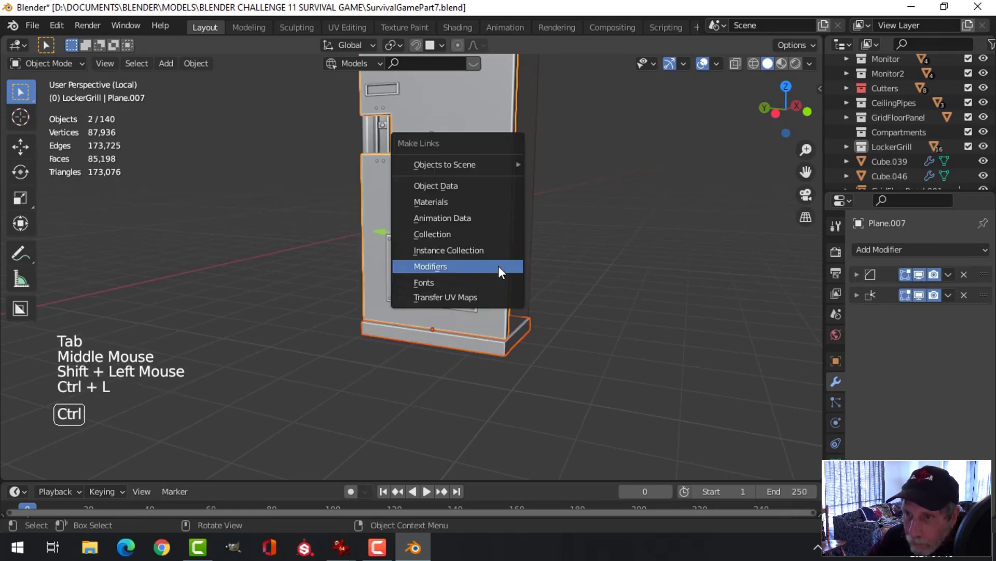
pyautogui.click(498, 266)
pyautogui.hotkey('alt', 'a')
pyautogui.scroll(3, 556, 345)
pyautogui.moveTo(556, 345); pyautogui.dragTo(602, 351, button='middle')
pyautogui.scroll(-2, 573, 333)
pyautogui.scroll(2, 543, 381)
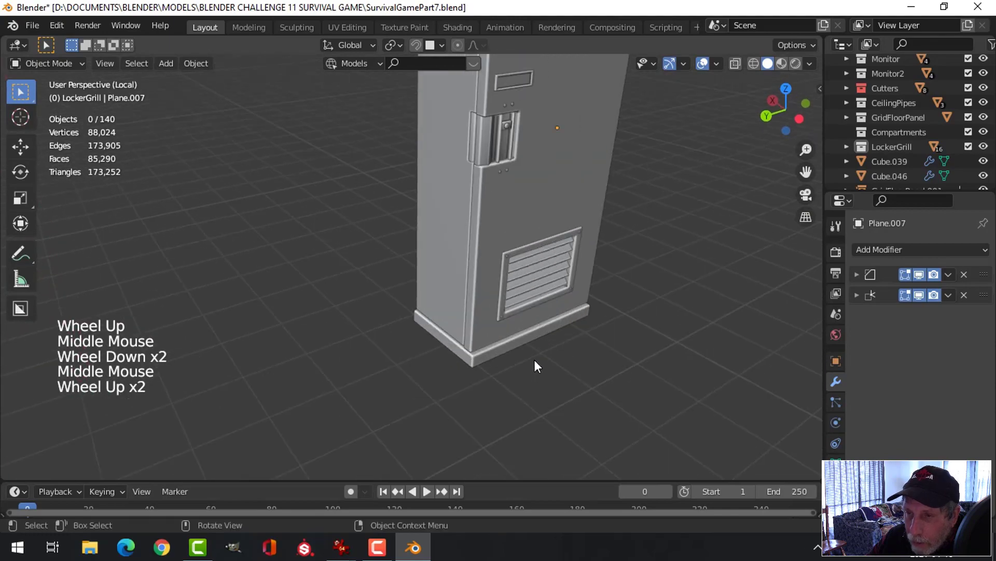
# - Duplicate the base slab and move the copy about 2.6 m along the Y axis, beside the locker's latch side
pyautogui.keyDown('shift'); pyautogui.moveTo(534, 363); pyautogui.dragTo(488, 365, button='middle'); pyautogui.keyUp('shift')
pyautogui.moveTo(488, 365); pyautogui.dragTo(441, 367, button='middle')
pyautogui.scroll(-3, 387, 316)
pyautogui.keyDown('shift'); pyautogui.moveTo(387, 316); pyautogui.dragTo(441, 342, button='middle'); pyautogui.keyUp('shift')
pyautogui.moveTo(441, 343); pyautogui.dragTo(604, 391, button='middle')
pyautogui.click(507, 373)
pyautogui.hotkey('shift', 'd')
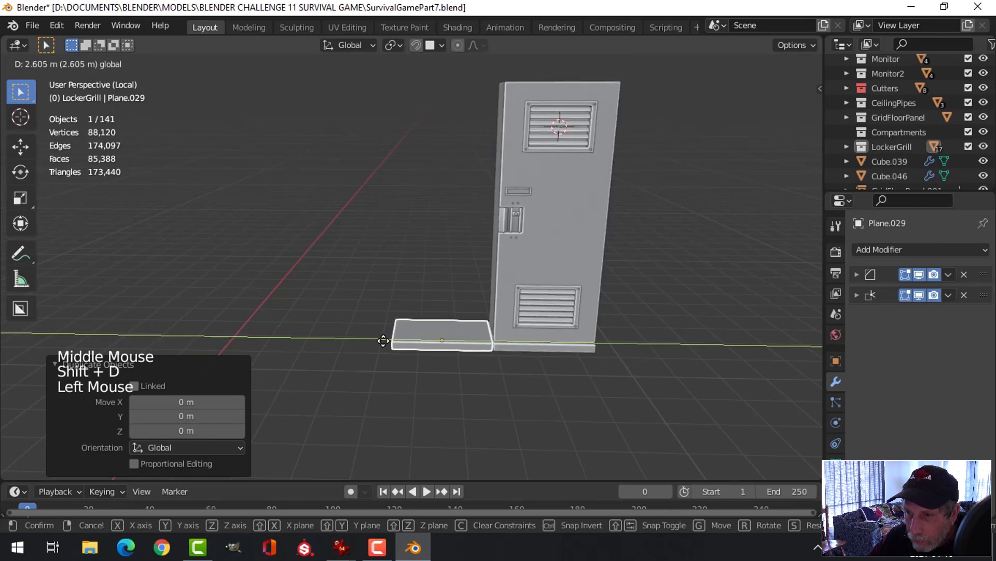
pyautogui.moveTo(384, 341); pyautogui.dragTo(461, 366, button='middle')
# - Move the duplicated slab's outer side face toward the locker to make the slab narrower
pyautogui.press('Tab')
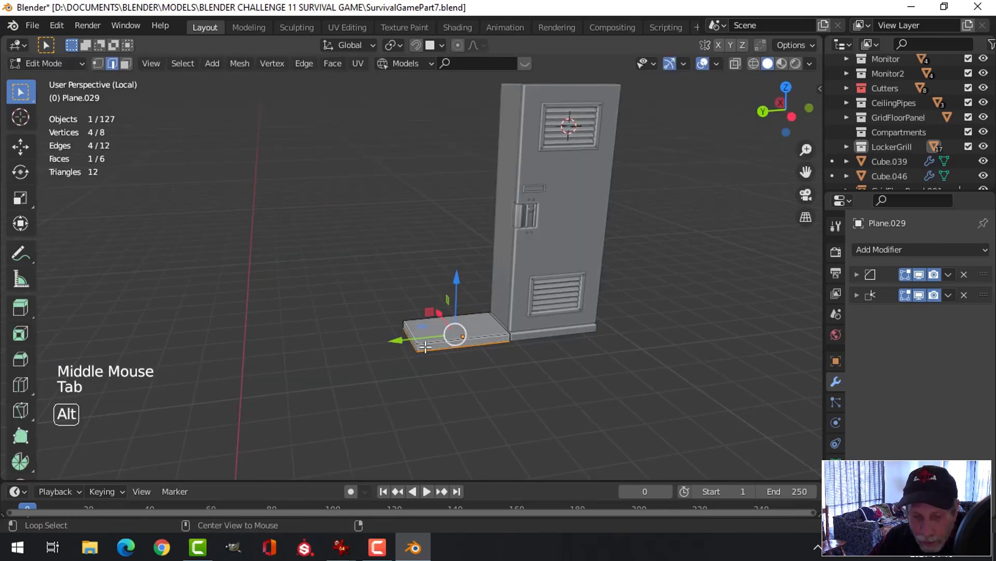
pyautogui.hotkey('alt', 'a')
pyautogui.press('2')
pyautogui.click(408, 338)
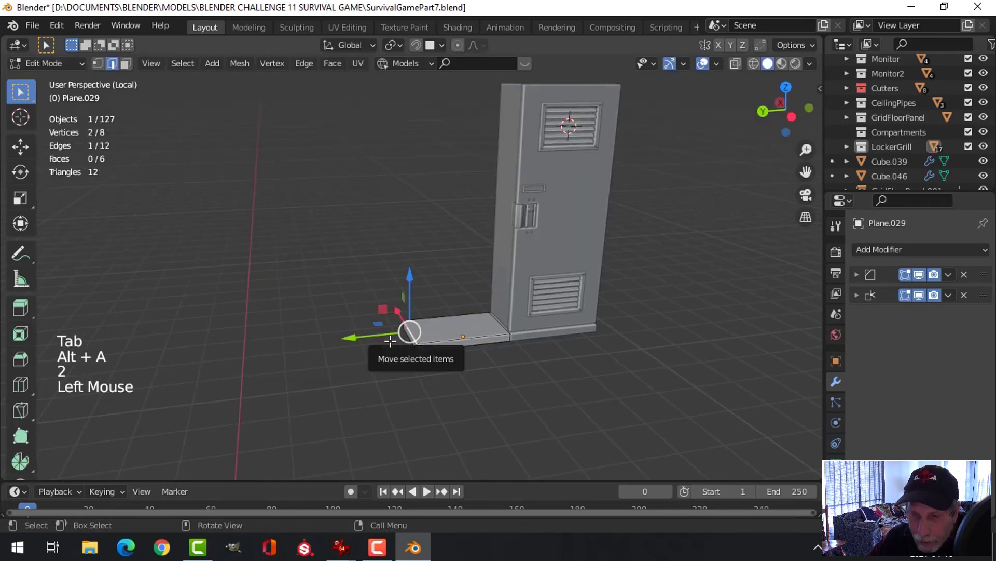
pyautogui.press('3')
pyautogui.click(407, 334)
pyautogui.moveTo(349, 341); pyautogui.dragTo(404, 338)
pyautogui.hotkey('alt', 'a')
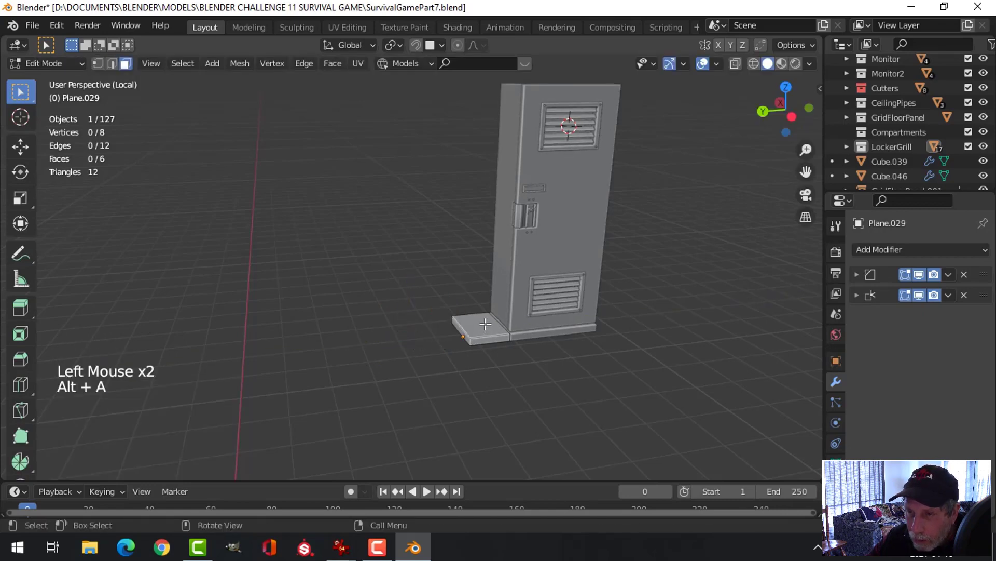
# - Raise the narrowed slab's top face to about the locker's height to form a side column
pyautogui.click(486, 325)
pyautogui.keyDown('shift'); pyautogui.moveTo(520, 365); pyautogui.dragTo(534, 407, button='middle'); pyautogui.keyUp('shift')
pyautogui.moveTo(515, 338); pyautogui.dragTo(512, 323, button='middle')
pyautogui.moveTo(497, 305); pyautogui.dragTo(521, 58)
pyautogui.moveTo(519, 129); pyautogui.dragTo(495, 182, button='middle')
# - Move the side column's front face back slightly along the X axis and return to object mode
pyautogui.hotkey('alt', 'a')
pyautogui.click(472, 232)
pyautogui.moveTo(550, 265); pyautogui.dragTo(561, 283, button='middle')
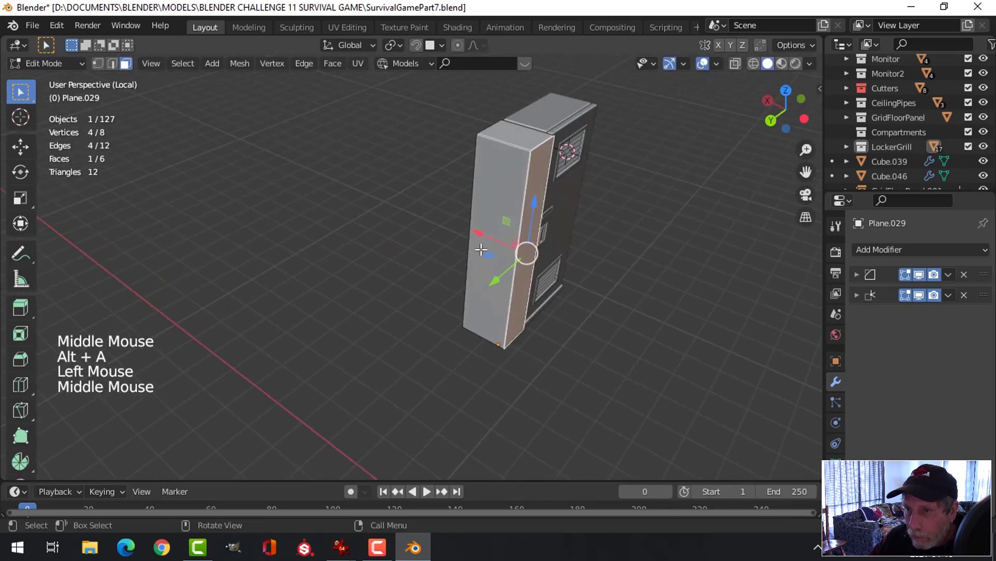
pyautogui.moveTo(475, 236); pyautogui.dragTo(458, 223)
pyautogui.moveTo(458, 222); pyautogui.dragTo(582, 246, button='middle')
pyautogui.hotkey('alt', 'a')
pyautogui.press('Tab')
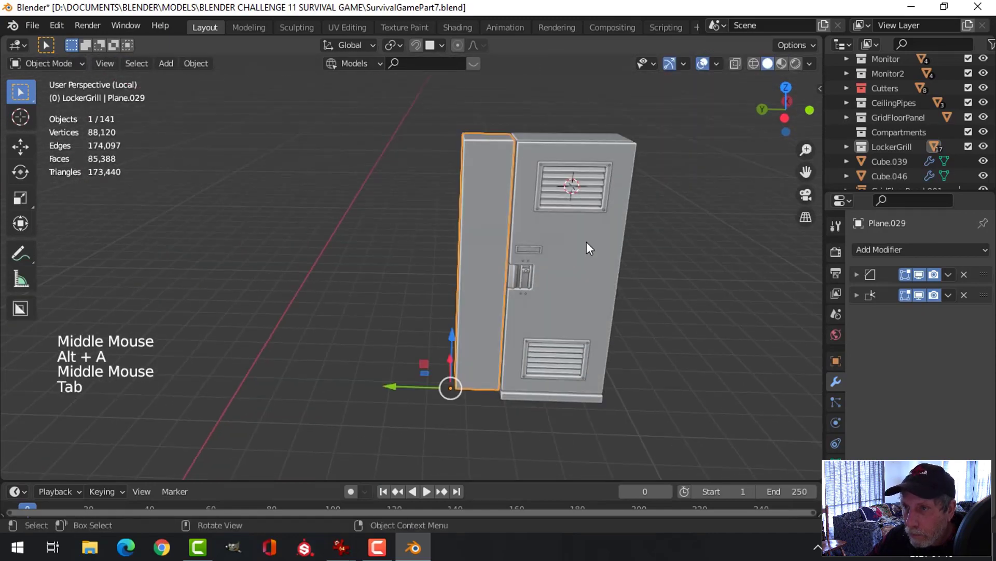
# - Deselect the side column and save the file with the new column included
pyautogui.scroll(3, 586, 241)
pyautogui.hotkey('alt', 'a')
pyautogui.scroll(-2, 640, 255)
pyautogui.keyDown('shift'); pyautogui.moveTo(636, 266); pyautogui.dragTo(613, 254, button='middle'); pyautogui.keyUp('shift')
pyautogui.moveTo(612, 254); pyautogui.dragTo(581, 240, button='middle')
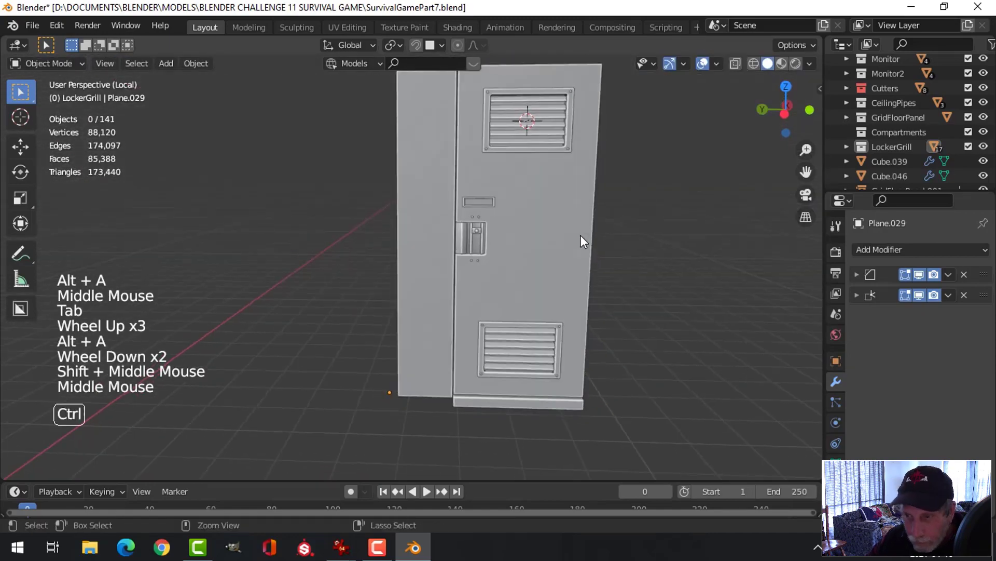
pyautogui.hotkey('ctrl', 's')
# - Switch to IrfanView, examine the side columns and latches in the four locker reference images, and return to Blender
pyautogui.moveTo(344, 547)
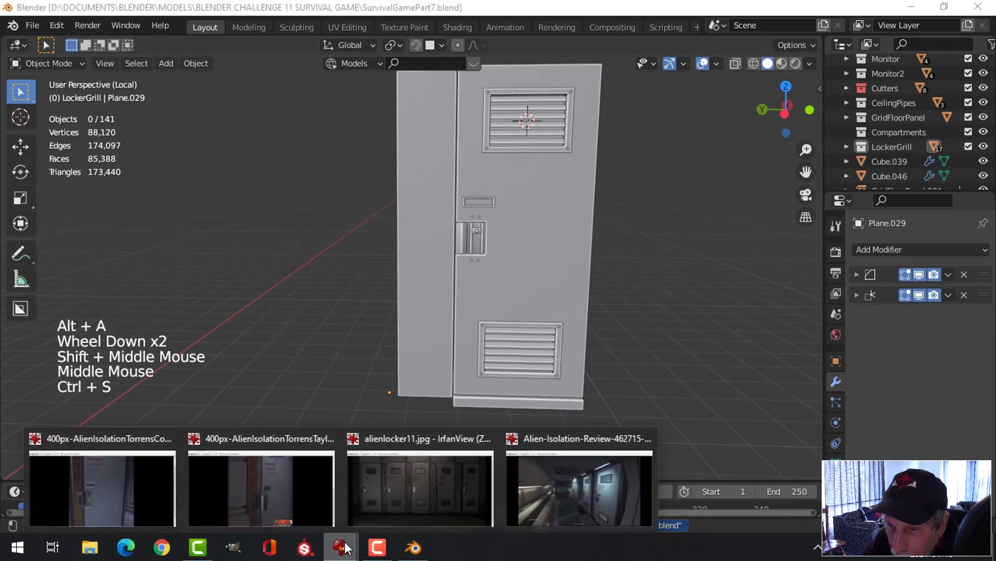
pyautogui.click(364, 504)
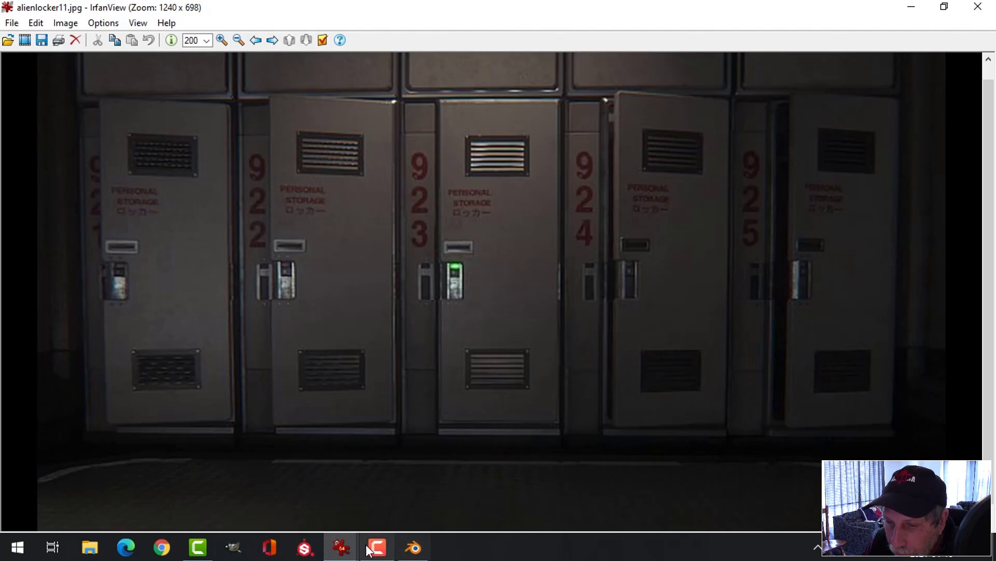
pyautogui.moveTo(341, 547)
pyautogui.click(524, 492)
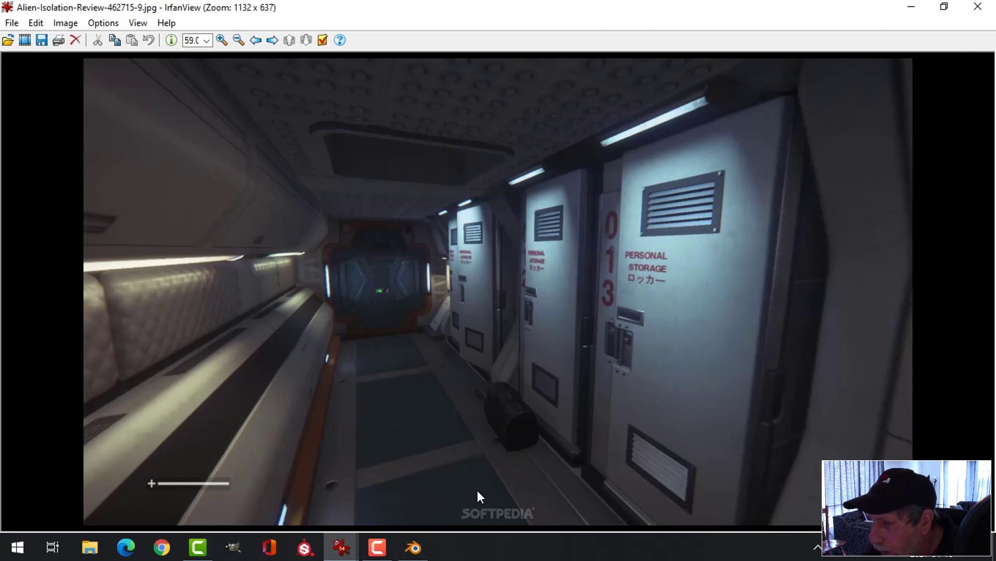
pyautogui.moveTo(341, 552)
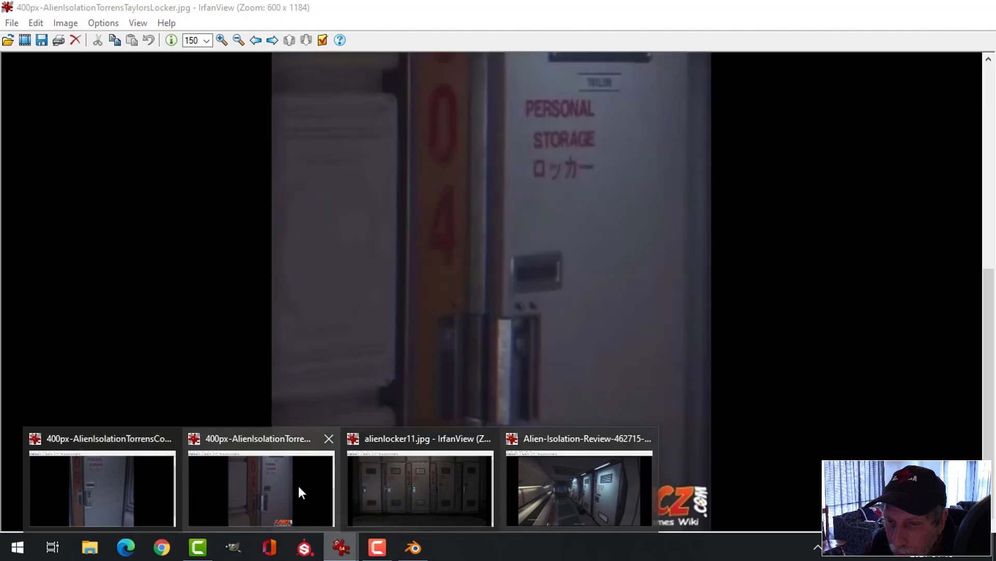
pyautogui.click(298, 485)
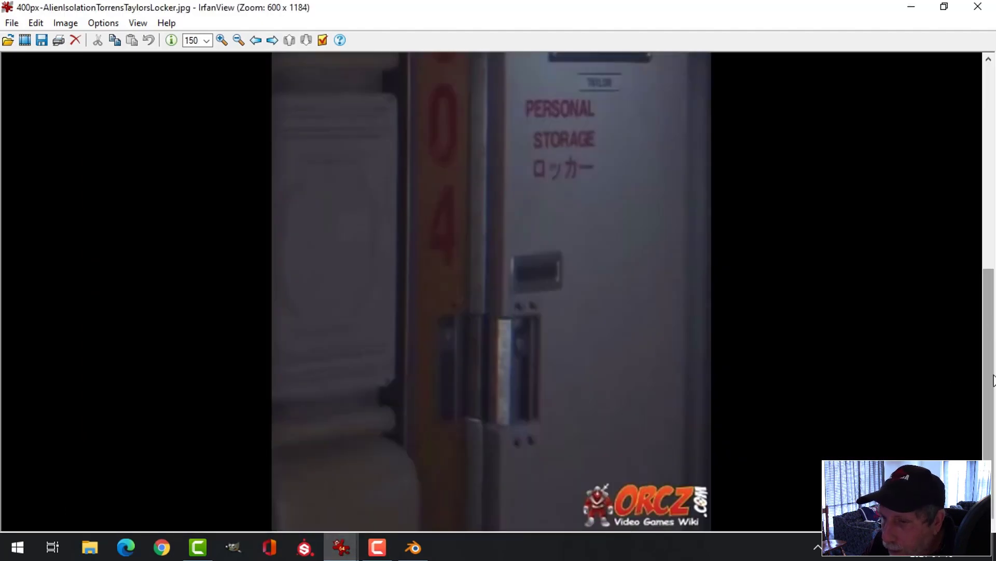
pyautogui.moveTo(992, 306); pyautogui.dragTo(992, 149)
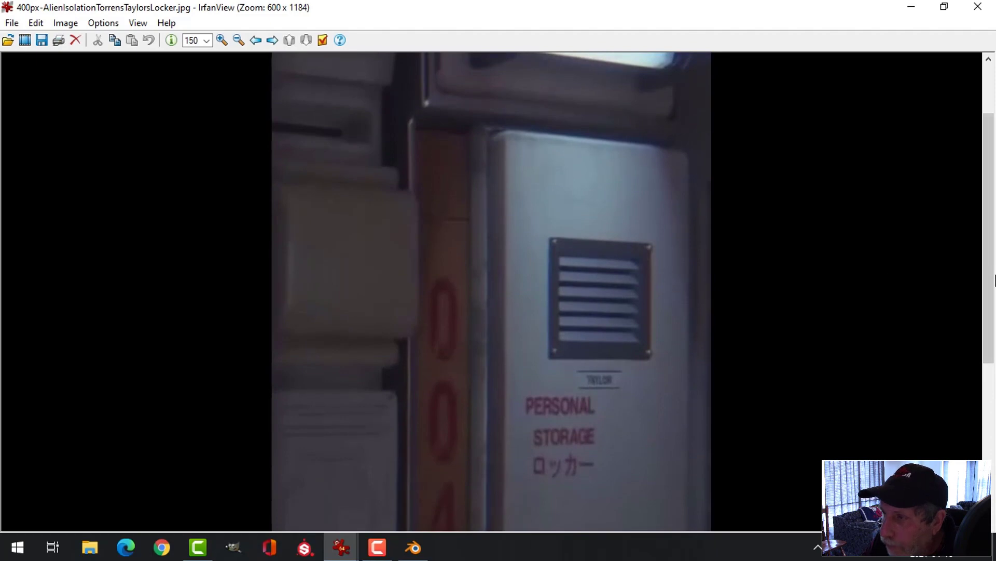
pyautogui.moveTo(994, 281); pyautogui.dragTo(988, 433)
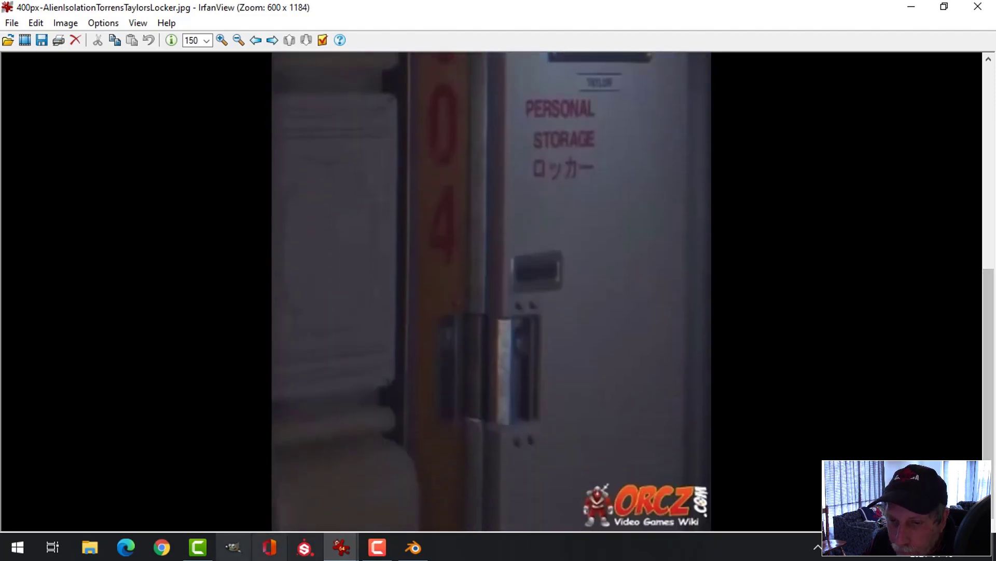
pyautogui.moveTo(343, 551)
pyautogui.click(158, 497)
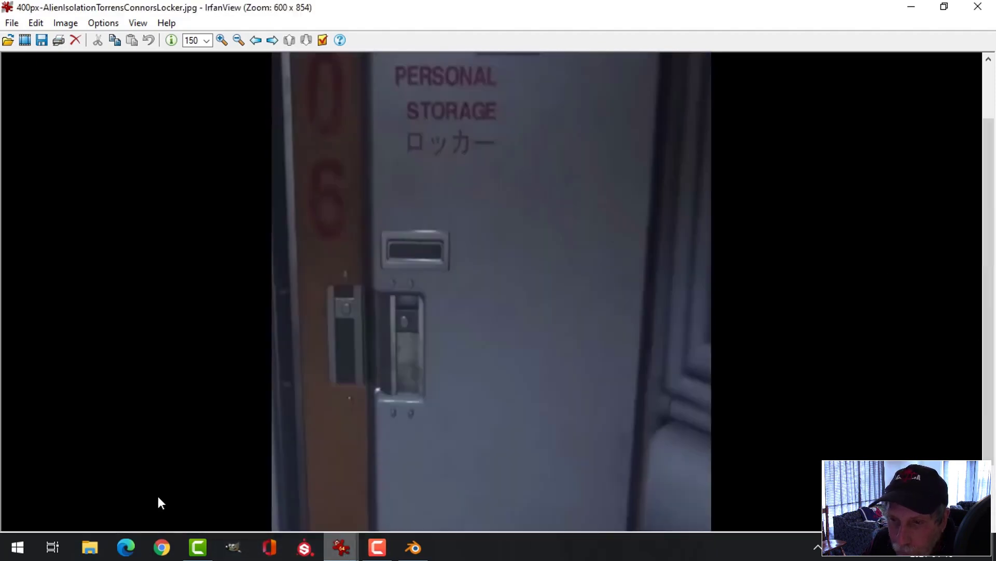
pyautogui.moveTo(992, 295); pyautogui.dragTo(992, 409)
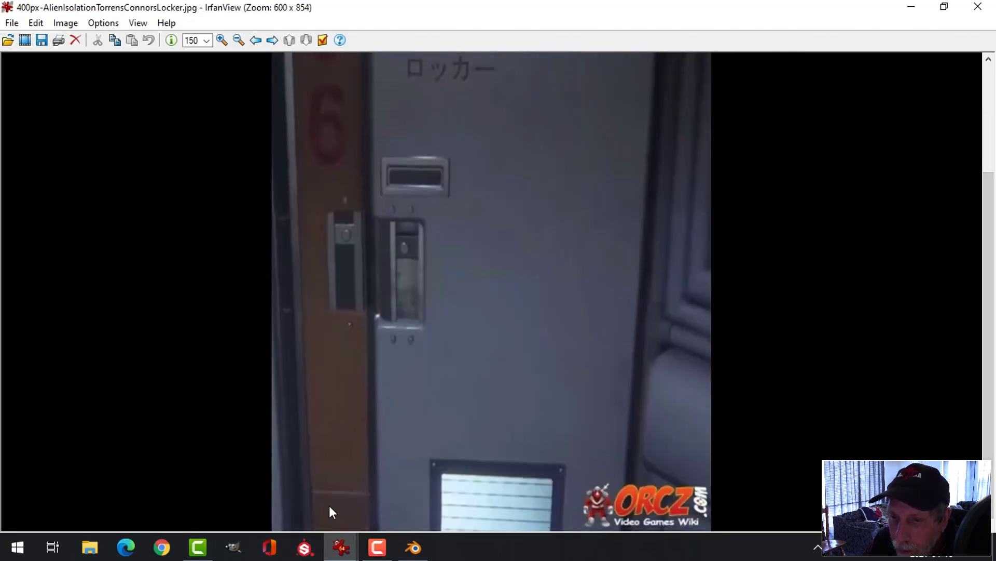
pyautogui.click(413, 547)
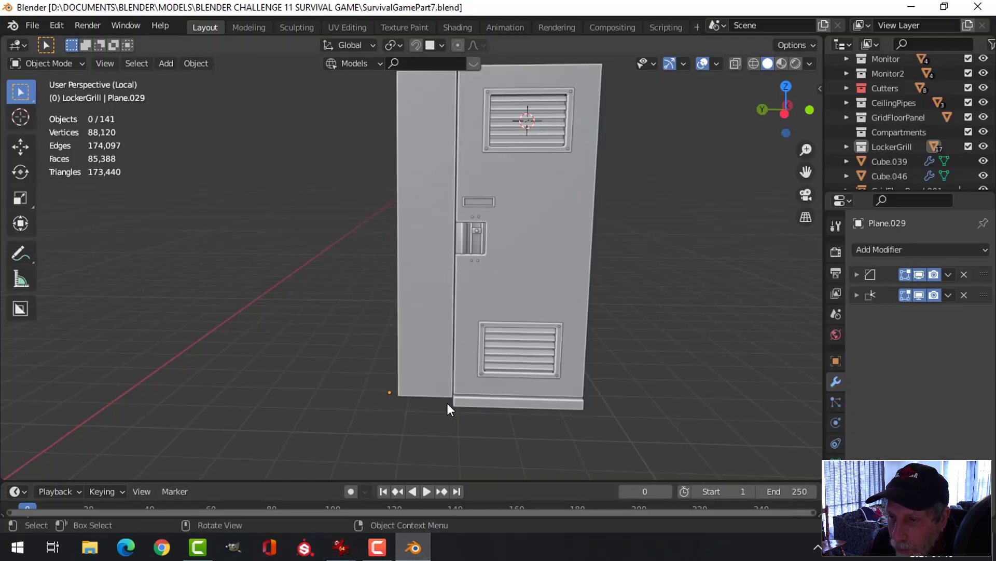
# - Switch to IrfanView, check the panel lines of the side columns in alienlocker11.jpg, and return to Blender
pyautogui.moveTo(467, 410)
pyautogui.mouseDown(button='middle')
pyautogui.moveTo(496, 404)
pyautogui.moveTo(474, 403)
pyautogui.mouseUp(button='middle')
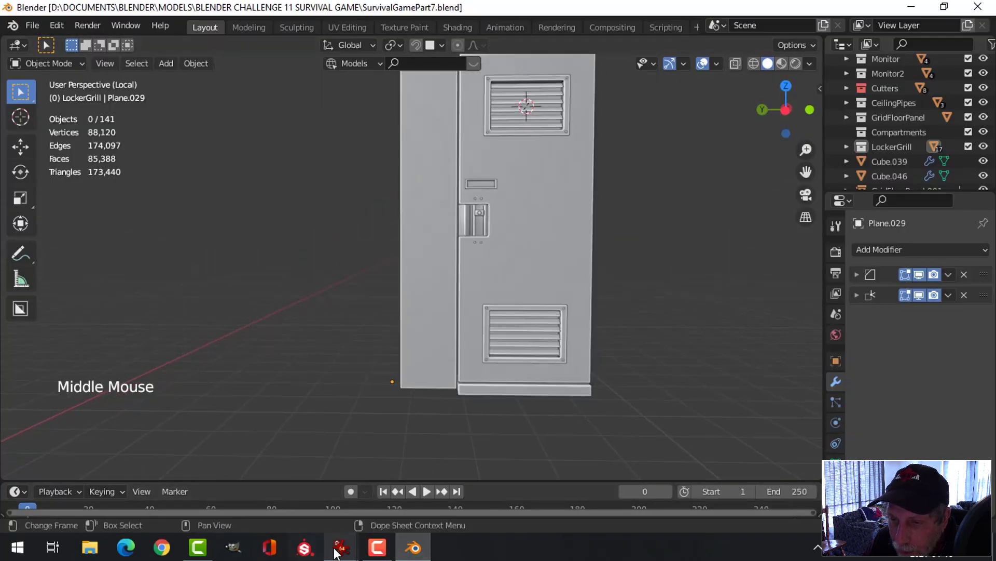
pyautogui.click(335, 550)
pyautogui.click(398, 508)
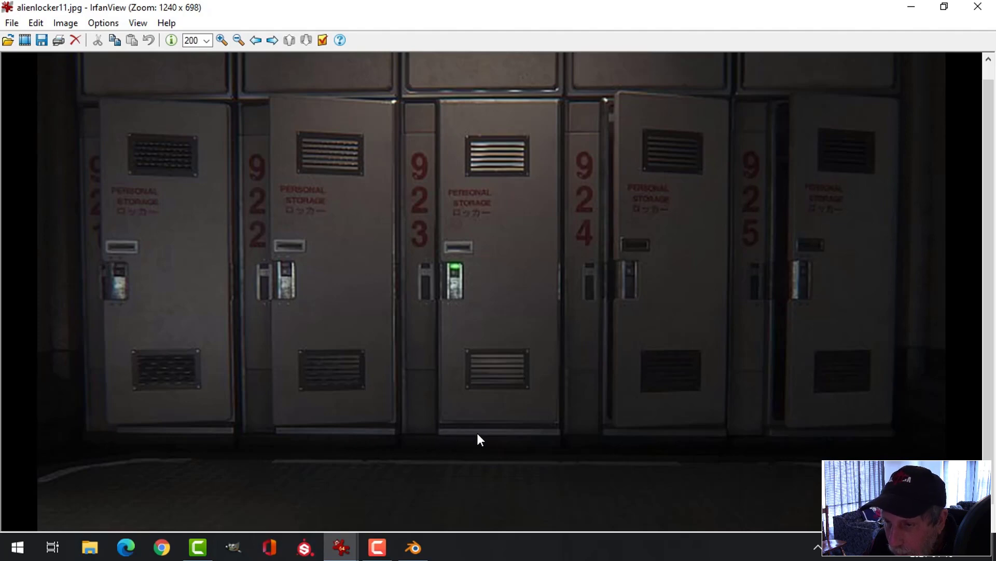
pyautogui.click(410, 549)
# - Add a horizontal loop cut around the side column near its upper end
pyautogui.click(431, 388)
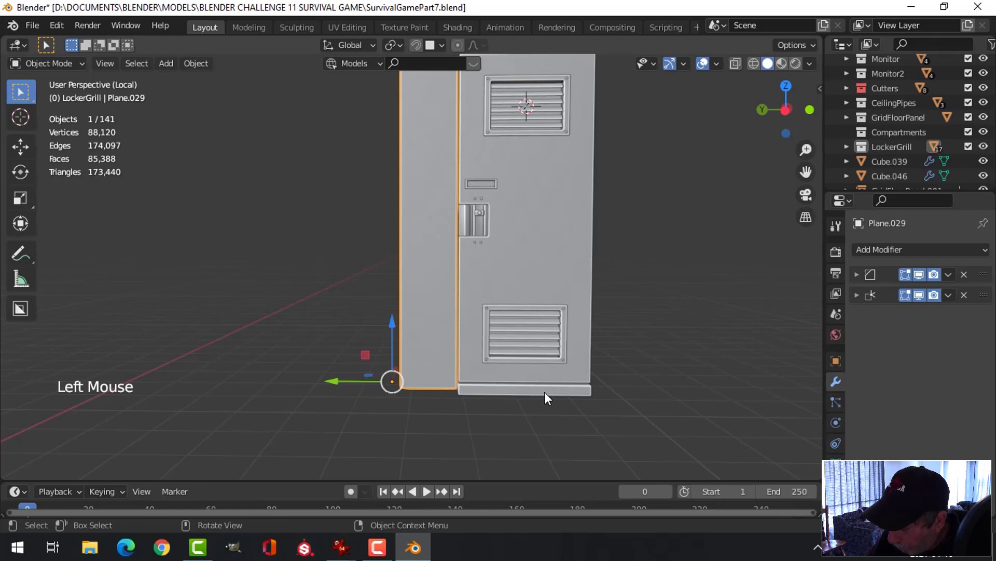
pyautogui.press('ctrl+KP_3')
pyautogui.scroll(2, 545, 397)
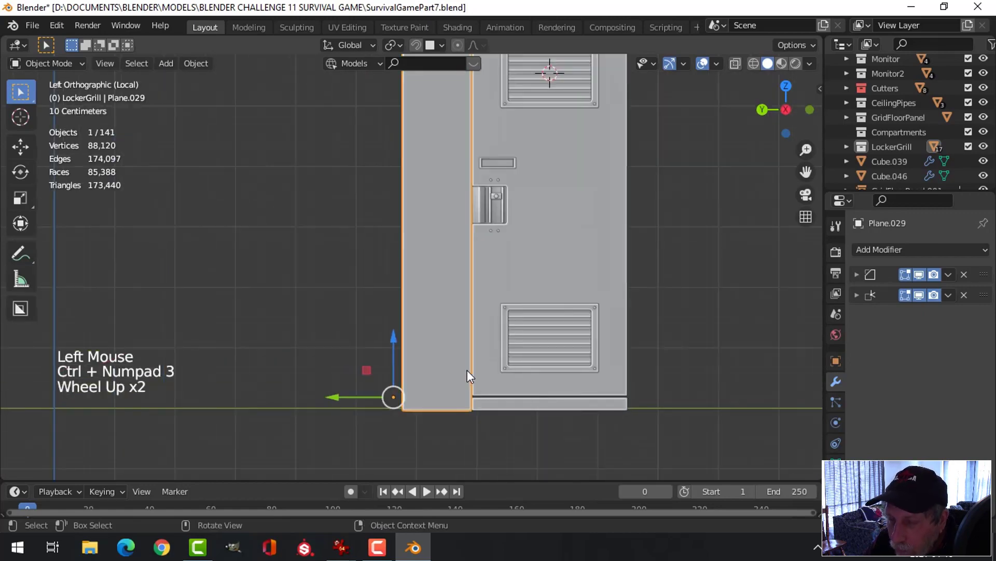
pyautogui.scroll(-1, 483, 301)
pyautogui.keyDown('shift'); pyautogui.moveTo(483, 301); pyautogui.dragTo(488, 363, button='middle'); pyautogui.keyUp('shift')
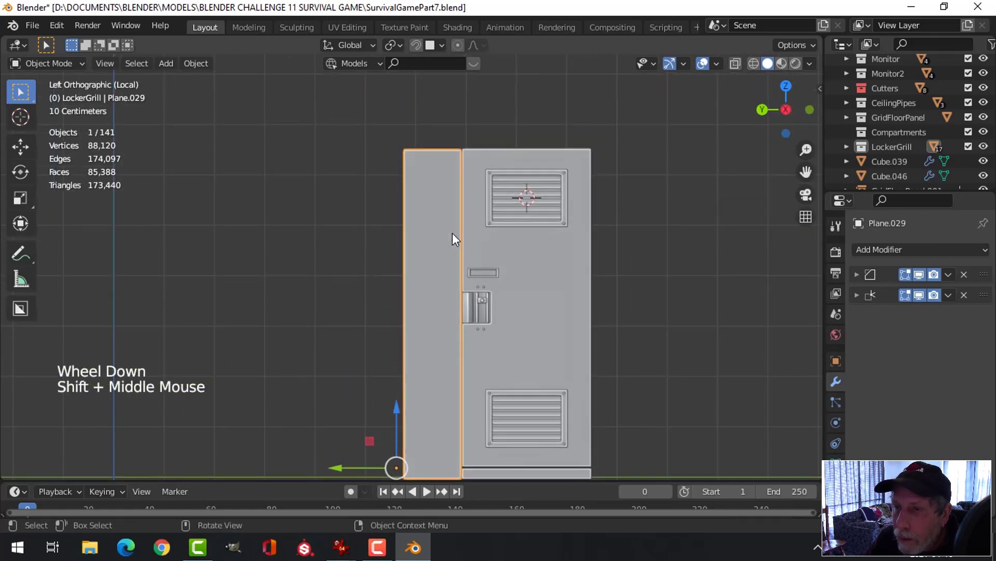
pyautogui.press('Tab')
pyautogui.hotkey('ctrl', 'r')
pyautogui.click(459, 311)
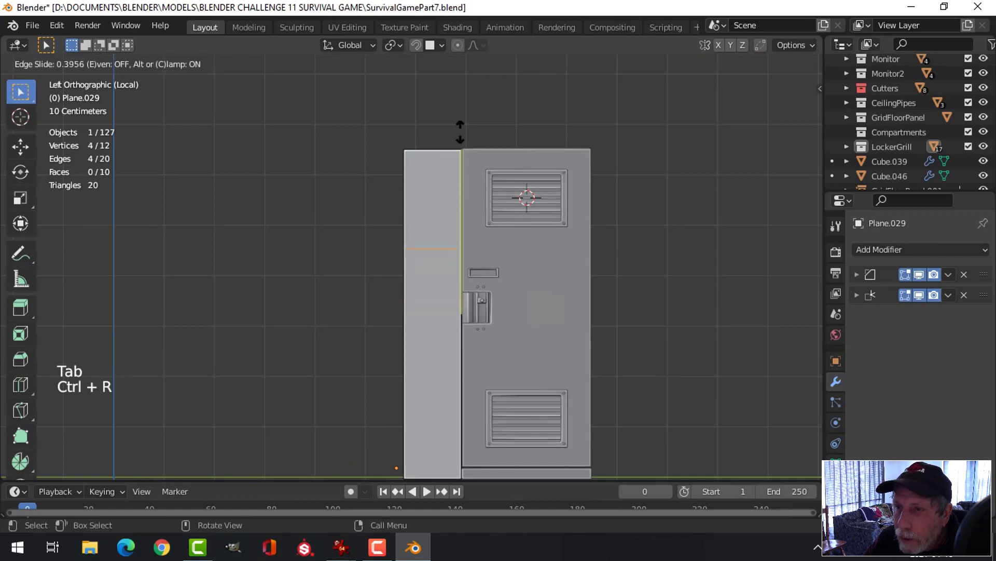
pyautogui.click(465, 63)
pyautogui.hotkey('alt', 'a')
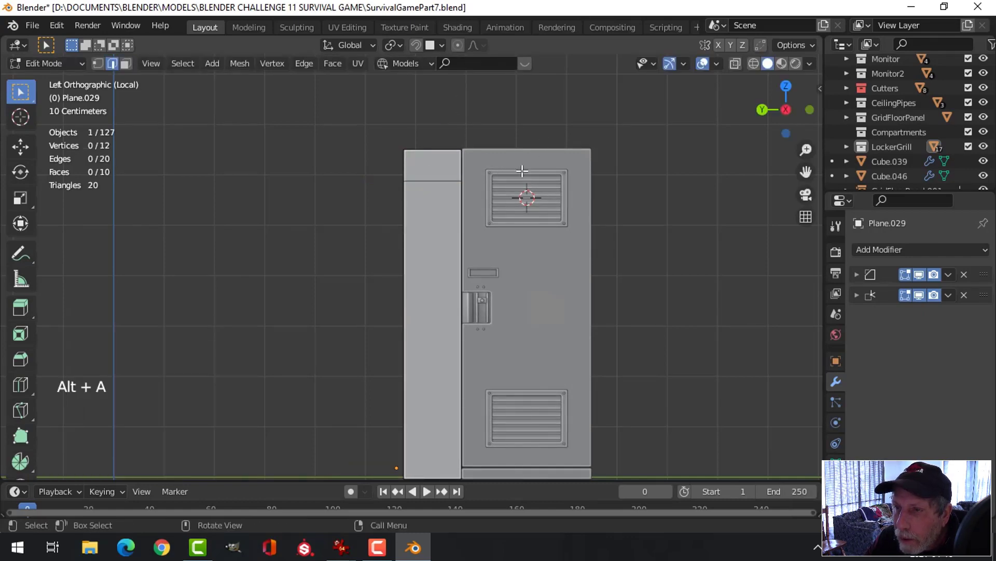
# - Add another horizontal loop cut around the side column near its base, guided by the reference thumbnails
pyautogui.moveTo(341, 547)
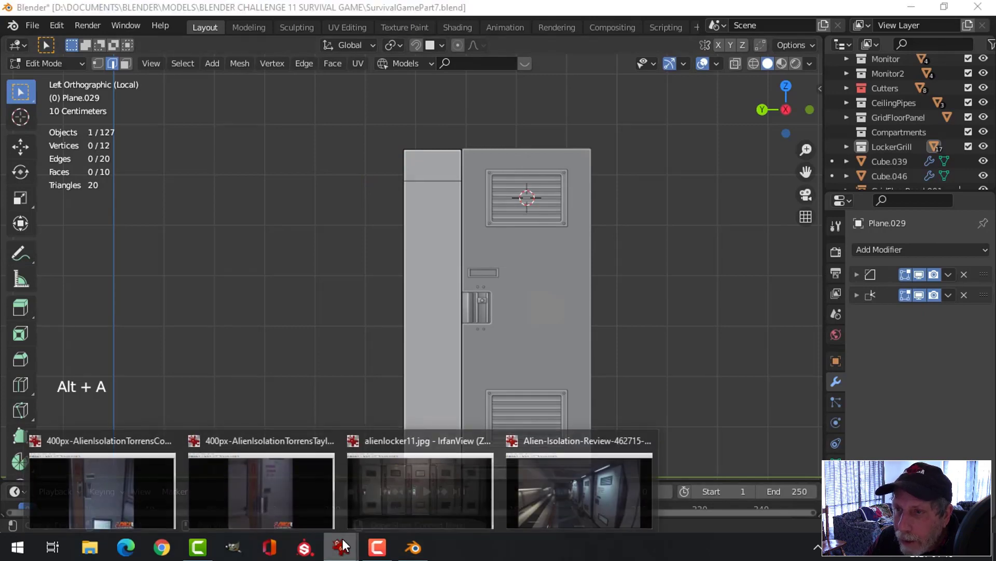
pyautogui.moveTo(418, 497)
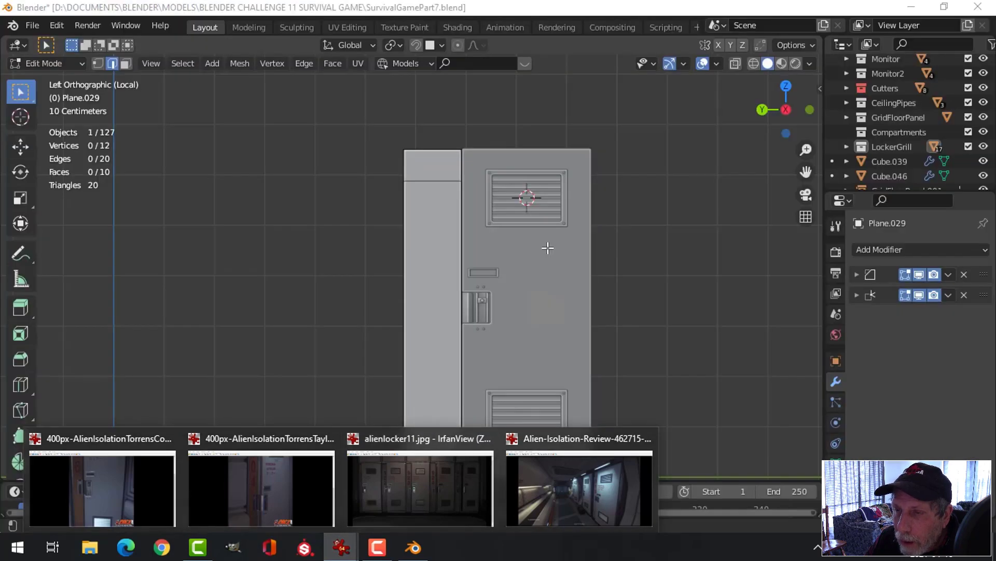
pyautogui.scroll(-1, 585, 273)
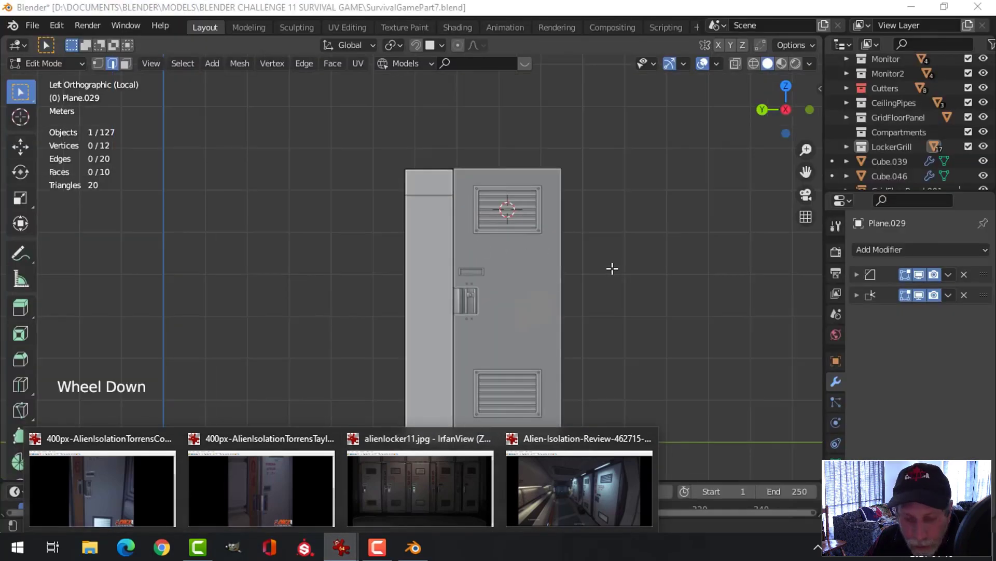
pyautogui.moveTo(563, 267); pyautogui.dragTo(479, 218, button='middle')
pyautogui.moveTo(478, 281); pyautogui.dragTo(511, 297, button='middle')
pyautogui.hotkey('ctrl', 'r')
pyautogui.click(379, 354)
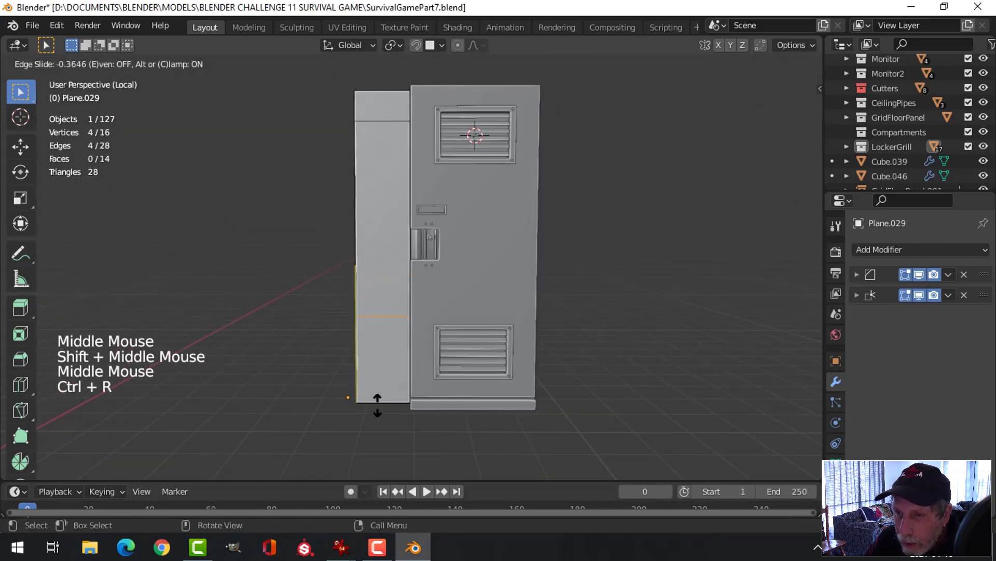
pyautogui.click(378, 424)
pyautogui.hotkey('alt', 'a')
# - Add a vertical loop cut around the side column's side faces, close to its front face
pyautogui.moveTo(383, 336); pyautogui.dragTo(476, 363, button='middle')
pyautogui.scroll(2, 476, 311)
pyautogui.keyDown('shift'); pyautogui.moveTo(467, 249); pyautogui.dragTo(467, 301, button='middle'); pyautogui.keyUp('shift')
pyautogui.moveTo(405, 213); pyautogui.dragTo(461, 211, button='middle')
pyautogui.hotkey('ctrl', 'r')
pyautogui.click(457, 211)
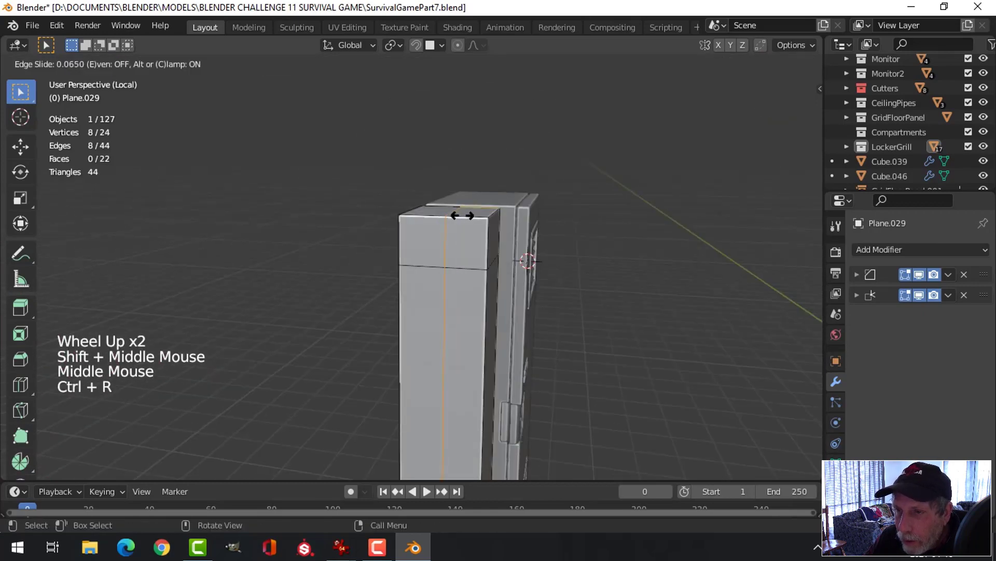
pyautogui.click(485, 231)
pyautogui.hotkey('alt', 'a')
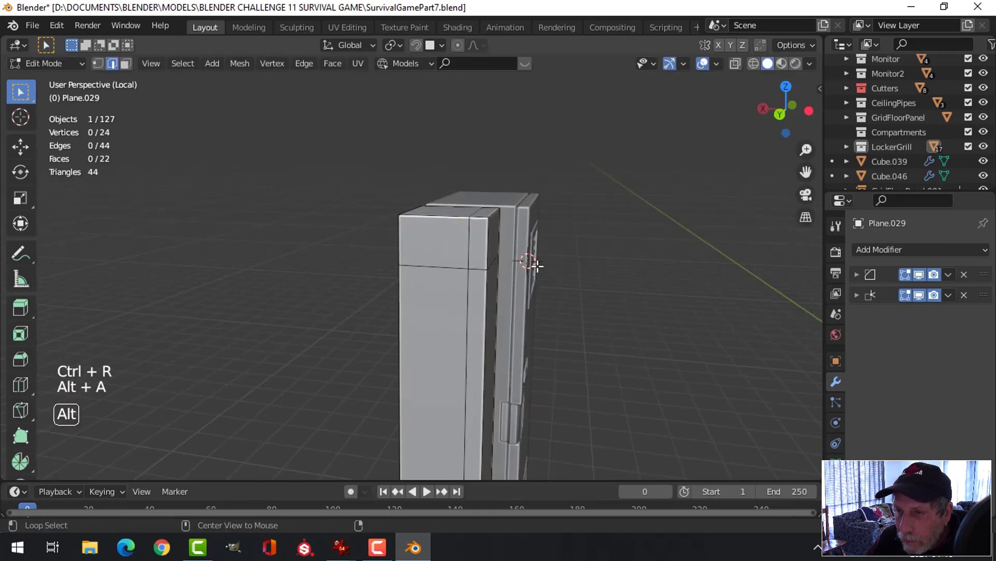
# - Delete the uppermost and lowermost front faces of the side column
pyautogui.moveTo(485, 232); pyautogui.dragTo(410, 287, button='middle')
pyautogui.scroll(2, 405, 280)
pyautogui.press('3')
pyautogui.click(402, 285)
pyautogui.keyDown('alt'); pyautogui.keyDown('shift'); pyautogui.click(378, 249); pyautogui.keyUp('shift'); pyautogui.keyUp('alt')
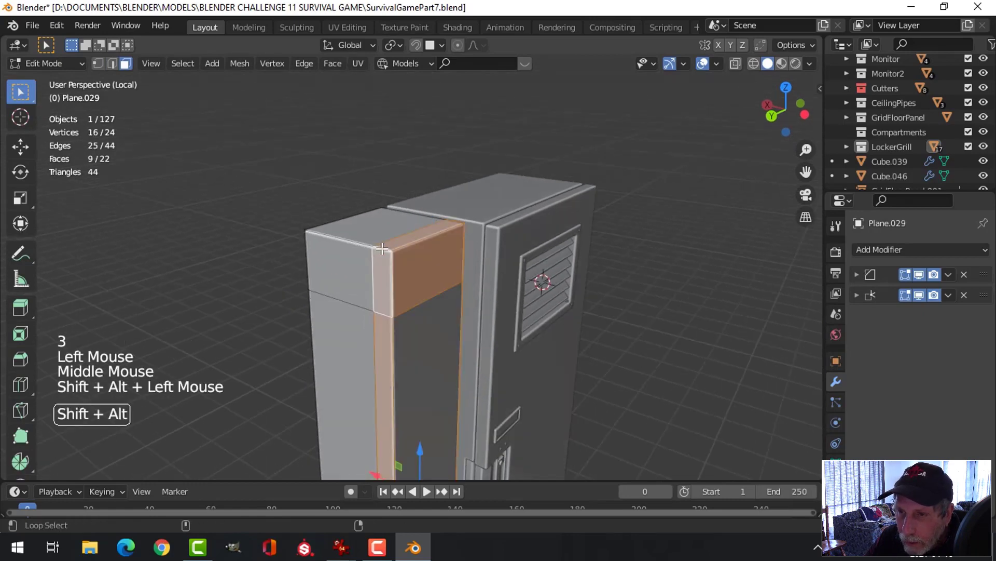
pyautogui.hotkey('alt', 'a')
pyautogui.click(398, 268)
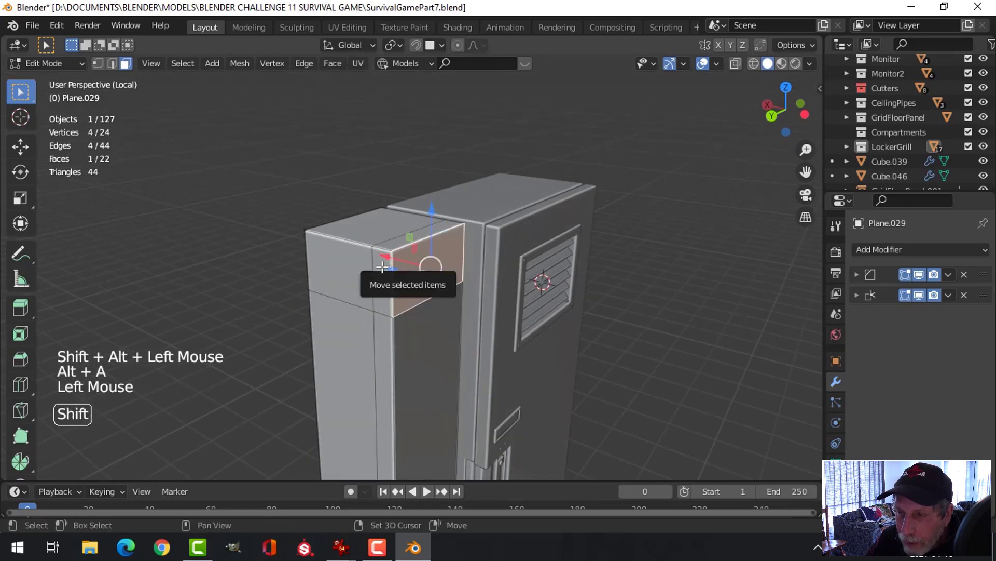
pyautogui.scroll(-3, 496, 314)
pyautogui.keyDown('shift'); pyautogui.moveTo(496, 314); pyautogui.dragTo(505, 203, button='middle'); pyautogui.keyUp('shift')
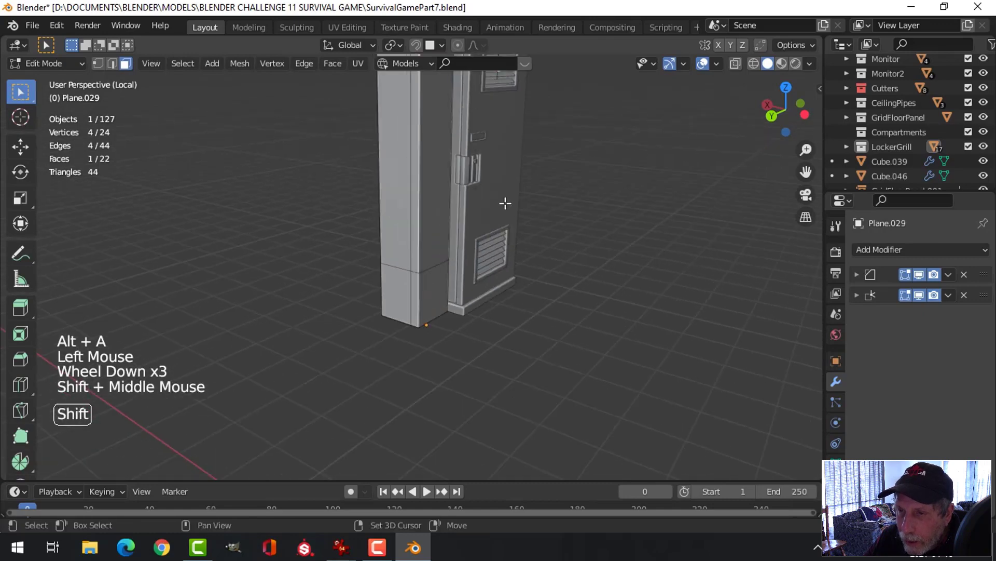
pyautogui.keyDown('shift'); pyautogui.click(438, 285); pyautogui.keyUp('shift')
pyautogui.press('x')
pyautogui.click(472, 281)
# - Delete the two narrow side faces and the underside strip around the column's lower front opening
pyautogui.scroll(2, 465, 287)
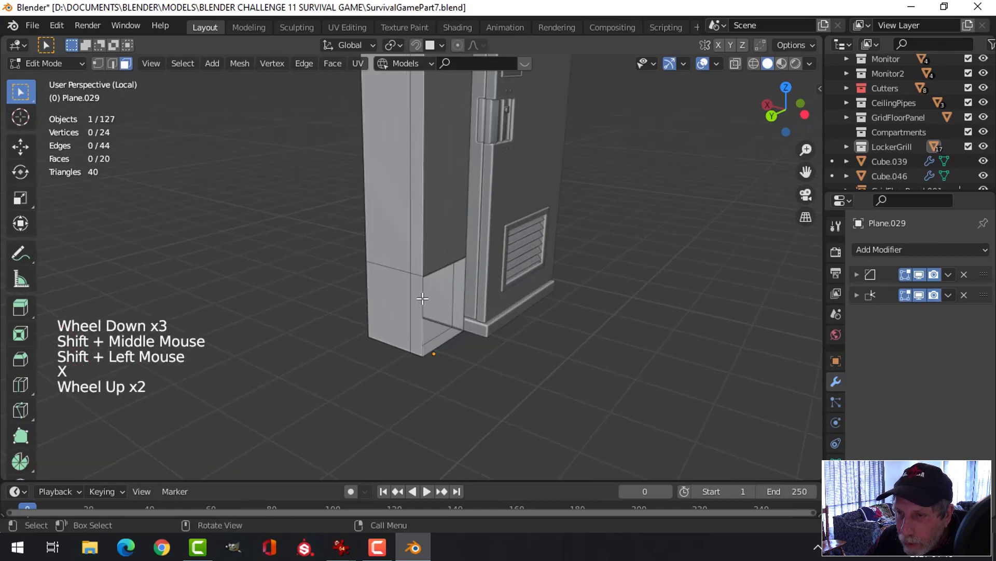
pyautogui.click(458, 291)
pyautogui.keyDown('shift'); pyautogui.click(440, 340); pyautogui.keyUp('shift')
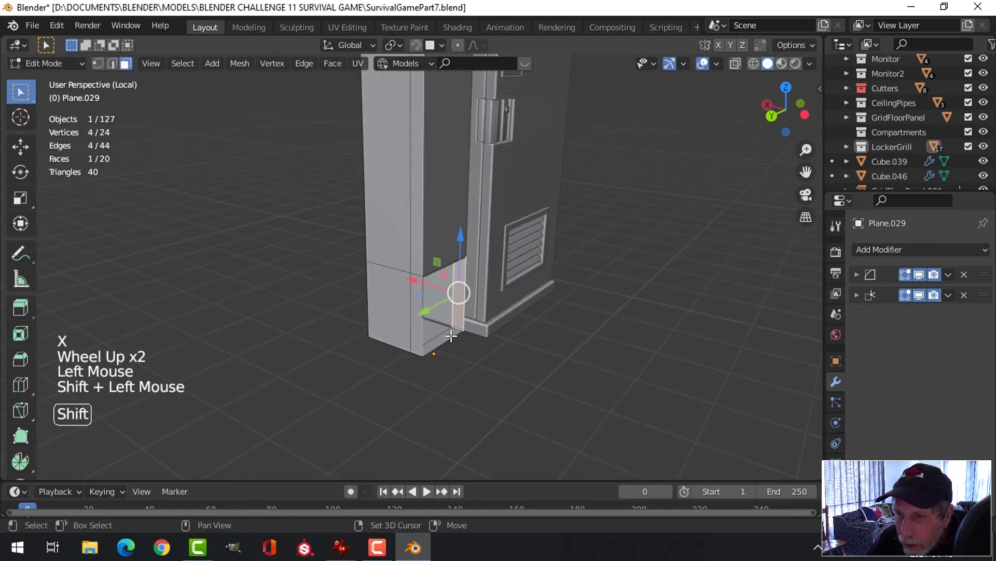
pyautogui.press('x')
pyautogui.click(413, 296)
# - Delete the two narrow side faces and the top strip around the column's upper front opening
pyautogui.keyDown('shift'); pyautogui.moveTo(469, 247); pyautogui.dragTo(456, 317, button='middle'); pyautogui.keyUp('shift')
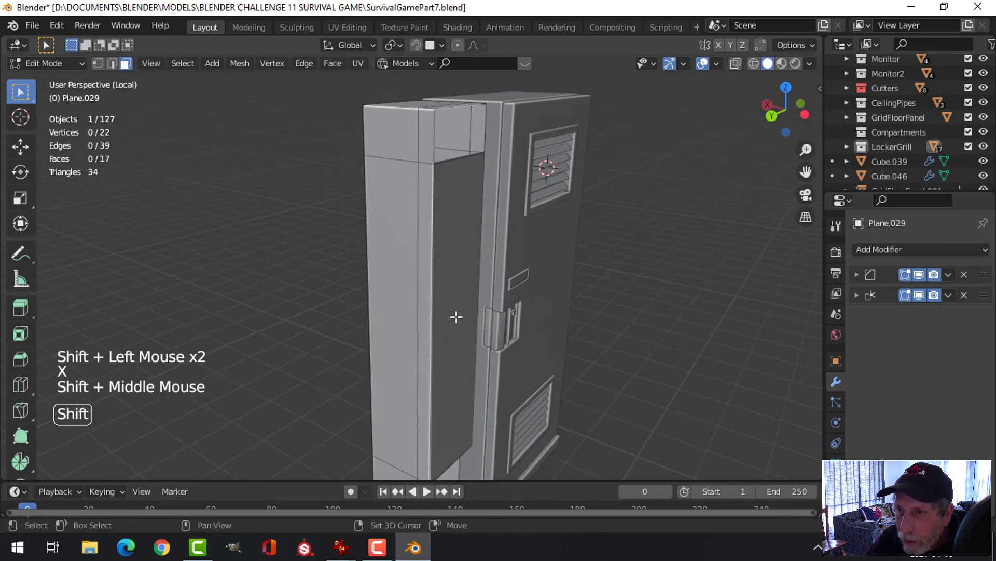
pyautogui.click(429, 147)
pyautogui.moveTo(428, 147); pyautogui.dragTo(428, 254, button='middle')
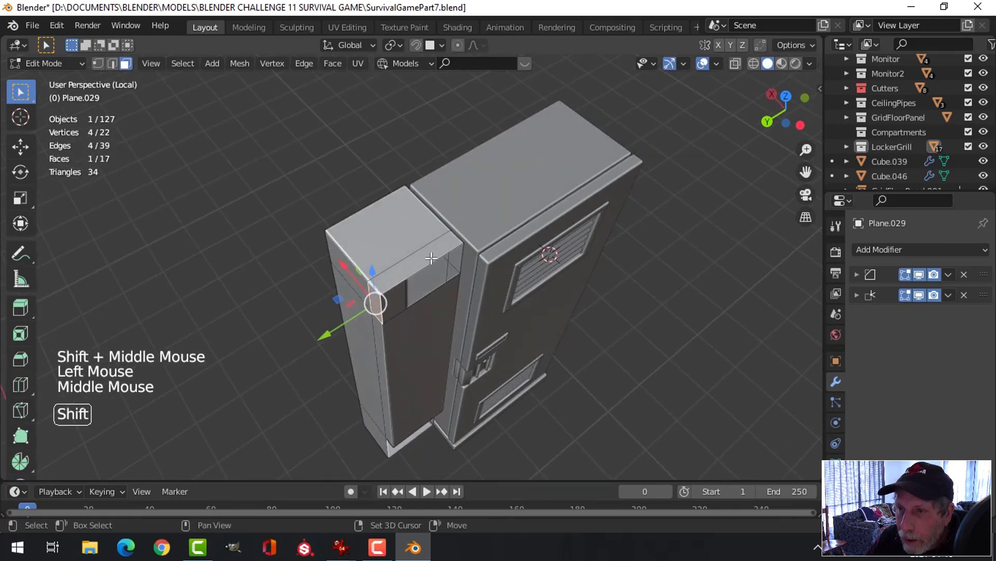
pyautogui.keyDown('shift'); pyautogui.click(454, 258); pyautogui.keyUp('shift')
pyautogui.keyDown('shift'); pyautogui.click(433, 288); pyautogui.keyUp('shift')
pyautogui.press('x')
pyautogui.click(456, 262)
# - Fill the column's upper notch with a ledge face above the middle section and a recessed front face
pyautogui.moveTo(467, 282); pyautogui.dragTo(498, 250, button='middle')
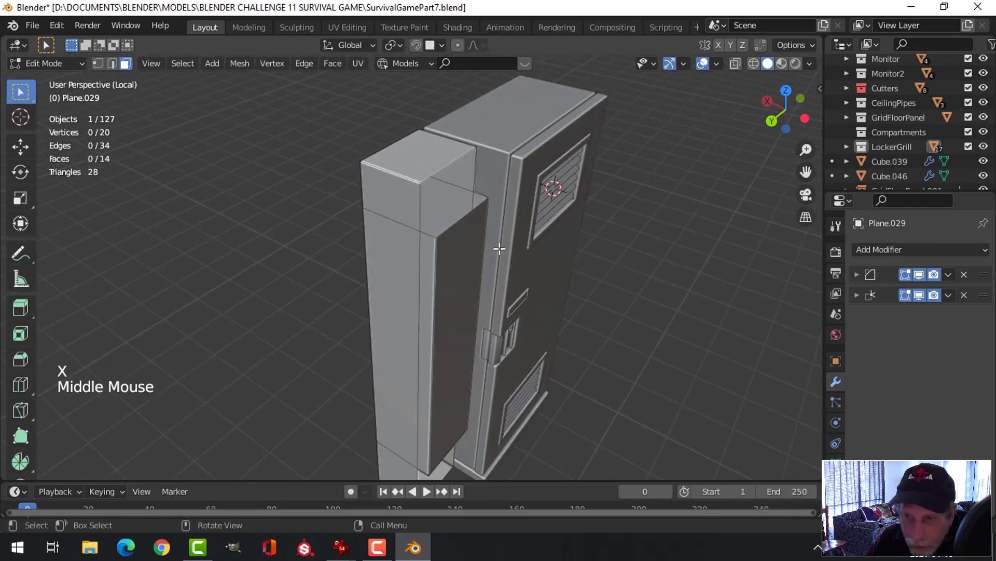
pyautogui.press('2')
pyautogui.keyDown('shift'); pyautogui.click(470, 207); pyautogui.keyUp('shift')
pyautogui.press('f')
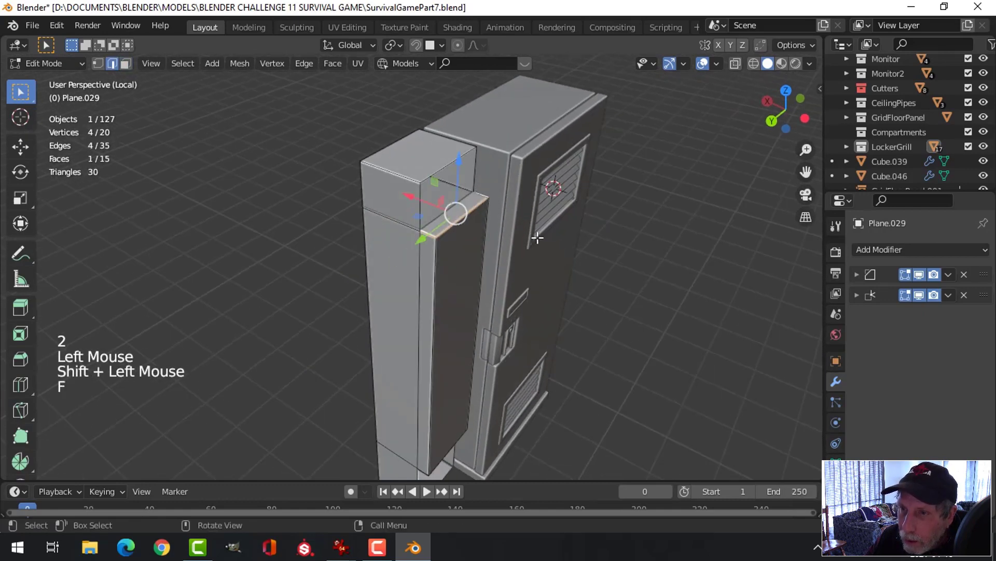
pyautogui.hotkey('alt', 'a')
pyautogui.moveTo(469, 207); pyautogui.dragTo(416, 206, button='middle')
pyautogui.click(413, 204)
pyautogui.keyDown('shift'); pyautogui.click(408, 201); pyautogui.keyUp('shift')
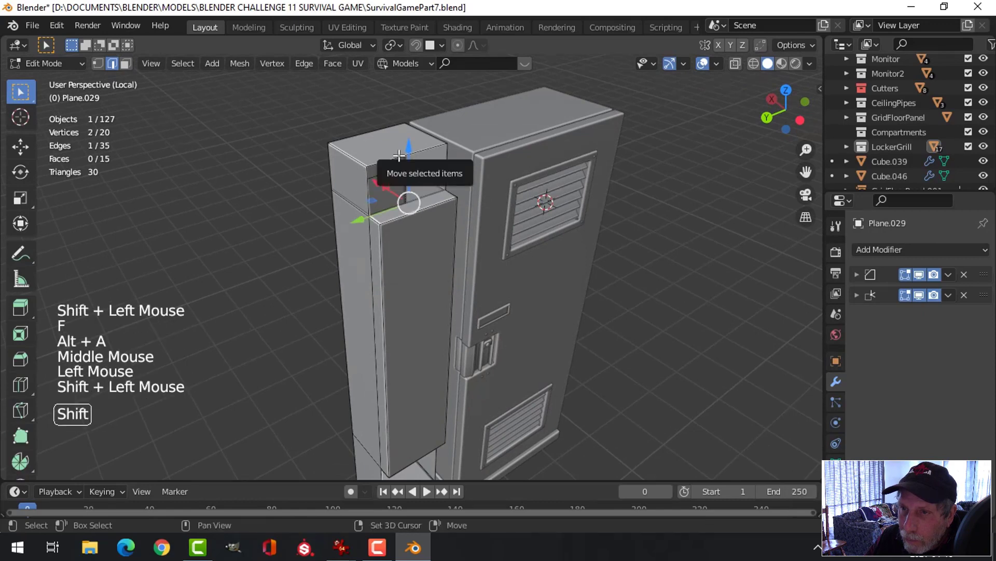
pyautogui.press('f')
pyautogui.hotkey('alt', 'a')
# - Fill the column's lower notch with a recessed front face and a face beneath the protruding middle section
pyautogui.scroll(-3, 494, 238)
pyautogui.keyDown('shift'); pyautogui.moveTo(493, 238); pyautogui.dragTo(442, 248, button='middle'); pyautogui.keyUp('shift')
pyautogui.scroll(3, 482, 225)
pyautogui.click(385, 197)
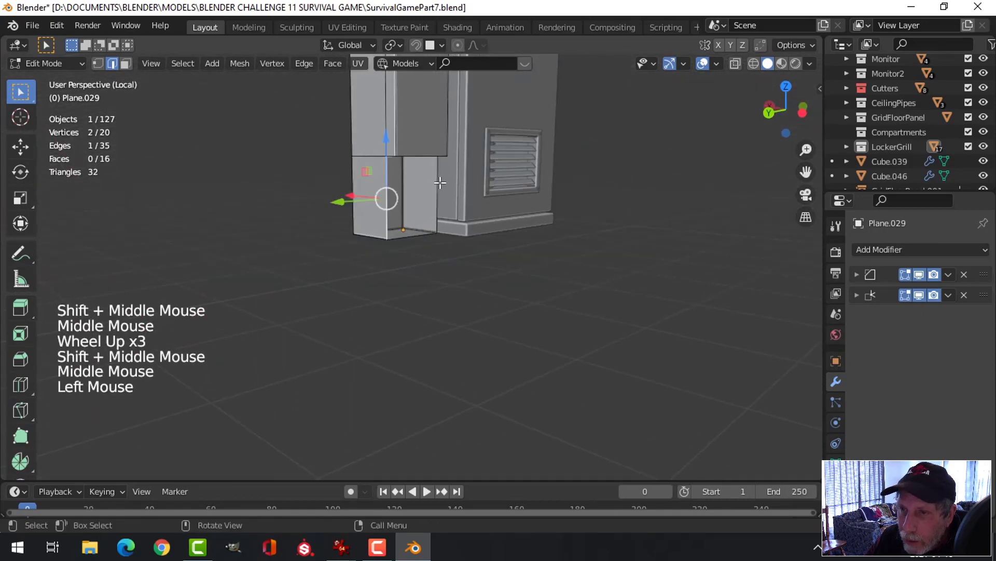
pyautogui.keyDown('shift'); pyautogui.click(409, 195); pyautogui.keyUp('shift')
pyautogui.press('f')
pyautogui.hotkey('alt', 'a')
pyautogui.moveTo(409, 195); pyautogui.dragTo(460, 113, button='middle')
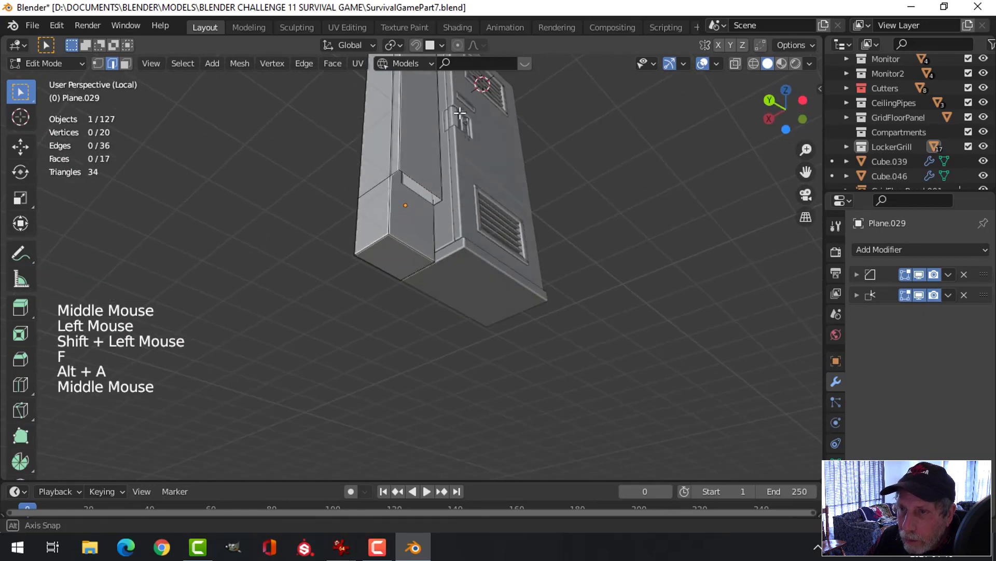
pyautogui.click(418, 182)
pyautogui.keyDown('shift'); pyautogui.click(403, 186); pyautogui.keyUp('shift')
pyautogui.press('f')
pyautogui.hotkey('alt', 'a')
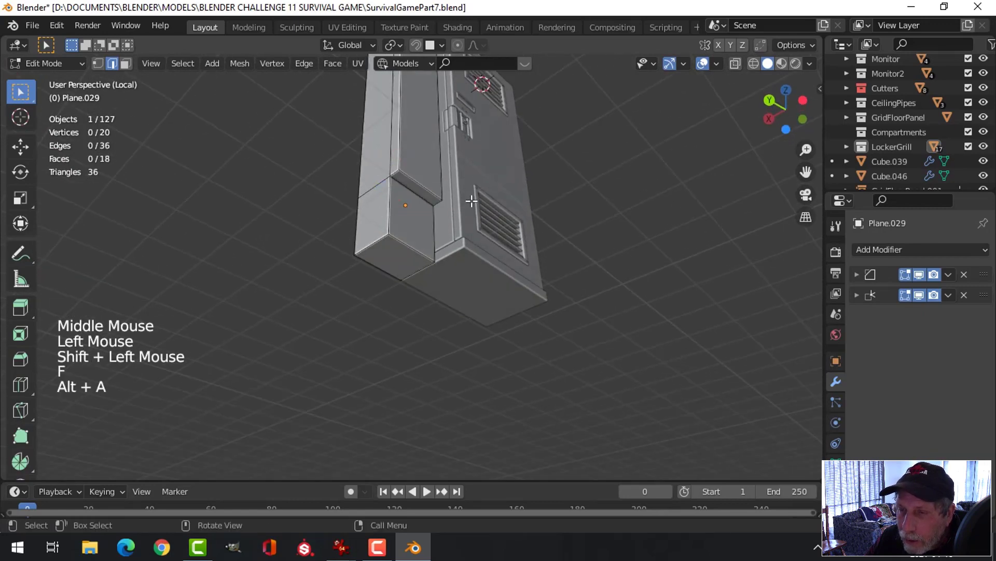
# - Examine the notched side column beside the locker from several angles in object mode
pyautogui.scroll(-3, 472, 201)
pyautogui.moveTo(471, 200); pyautogui.dragTo(472, 282, button='middle')
pyautogui.press('Tab')
pyautogui.scroll(-3, 512, 232)
pyautogui.hotkey('alt', 'a')
pyautogui.keyDown('shift'); pyautogui.moveTo(528, 202); pyautogui.dragTo(493, 241, button='middle'); pyautogui.keyUp('shift')
pyautogui.moveTo(493, 241); pyautogui.dragTo(485, 270, button='middle')
pyautogui.scroll(3, 434, 283)
pyautogui.scroll(3, 477, 286)
pyautogui.moveTo(485, 270); pyautogui.dragTo(409, 282, button='middle')
pyautogui.scroll(-1, 485, 279)
pyautogui.scroll(-2, 484, 274)
pyautogui.scroll(3, 428, 242)
pyautogui.keyDown('shift'); pyautogui.moveTo(428, 242); pyautogui.dragTo(451, 302, button='middle'); pyautogui.keyUp('shift')
# - Bevel the side column's lower horizontal edge loop into a narrow band about 0.012 m wide
pyautogui.press('Tab')
pyautogui.hotkey('alt', 'a')
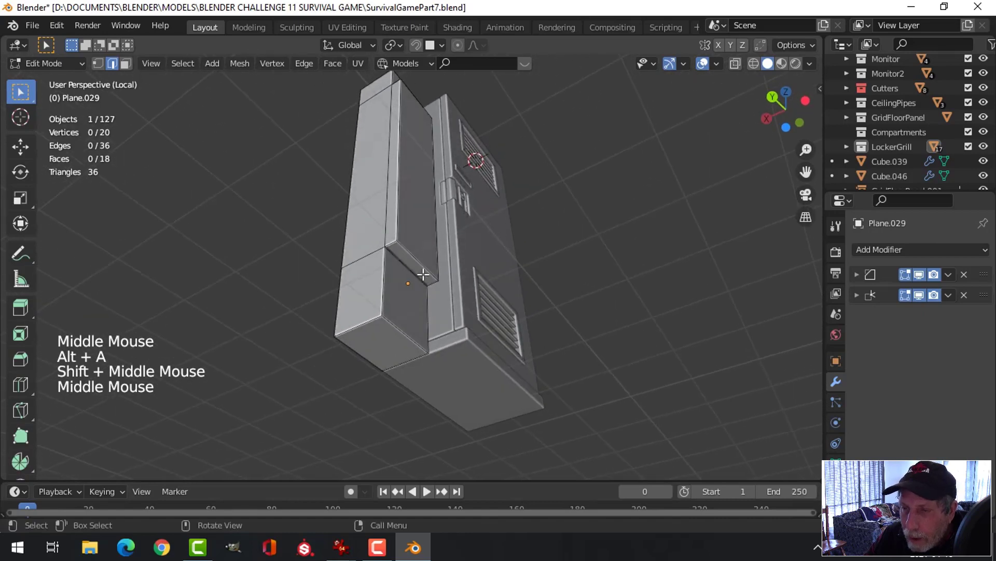
pyautogui.scroll(-2, 424, 274)
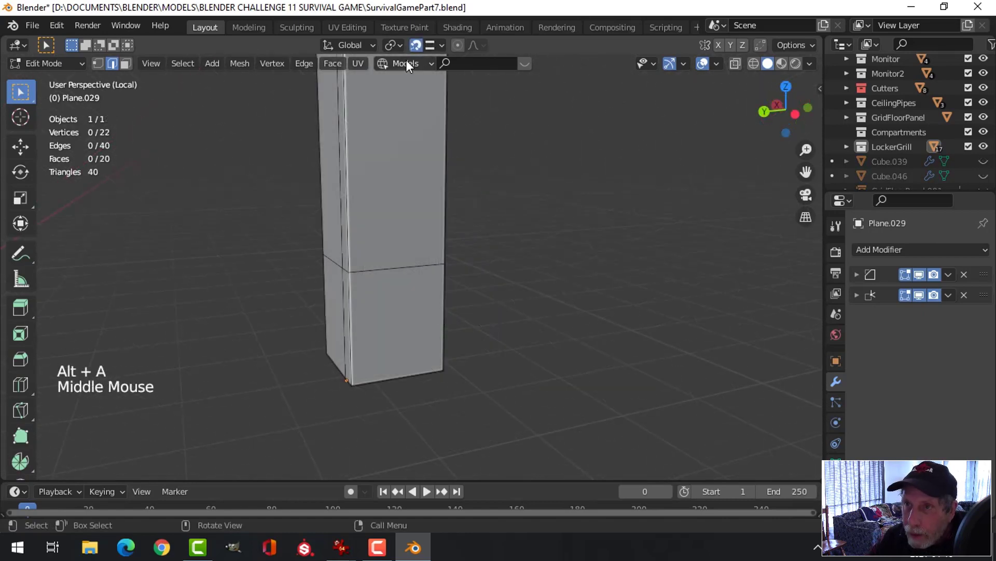
pyautogui.keyDown('alt'); pyautogui.keyDown('shift'); pyautogui.click(391, 271); pyautogui.keyUp('shift'); pyautogui.keyUp('alt')
pyautogui.moveTo(558, 320); pyautogui.dragTo(578, 324, button='middle')
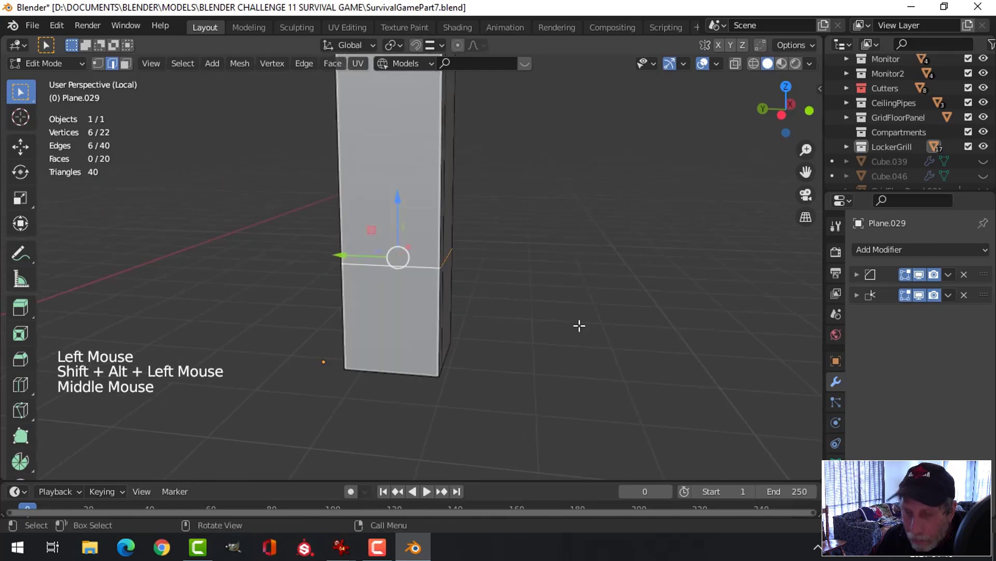
pyautogui.hotkey('ctrl', 'b')
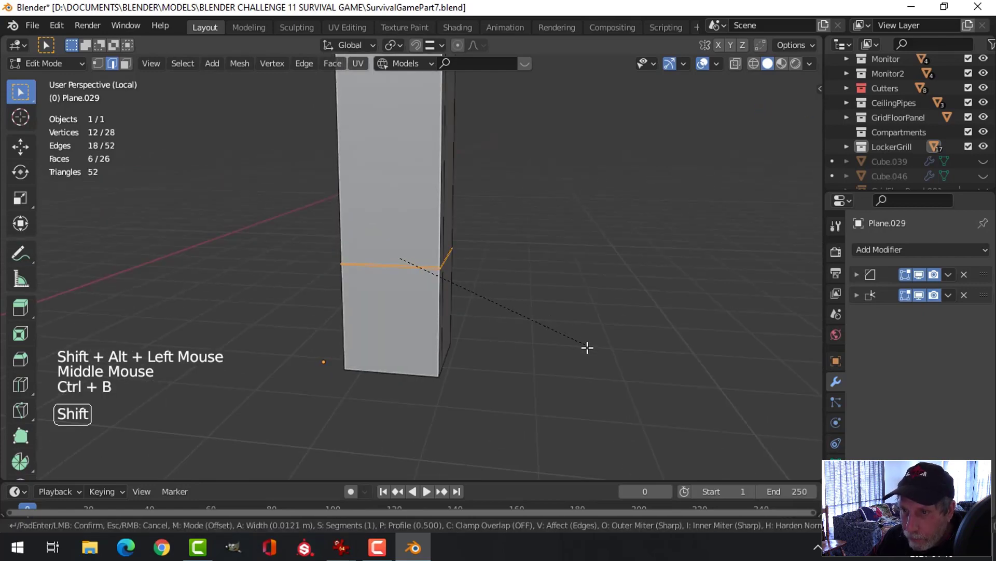
pyautogui.click(588, 347)
# - Extrude the beveled band and shrink it inward to form a groove around the column's lower part
pyautogui.moveTo(531, 342); pyautogui.dragTo(598, 347, button='middle')
pyautogui.scroll(2, 511, 346)
pyautogui.press('e')
pyautogui.hotkey('alt', 's')
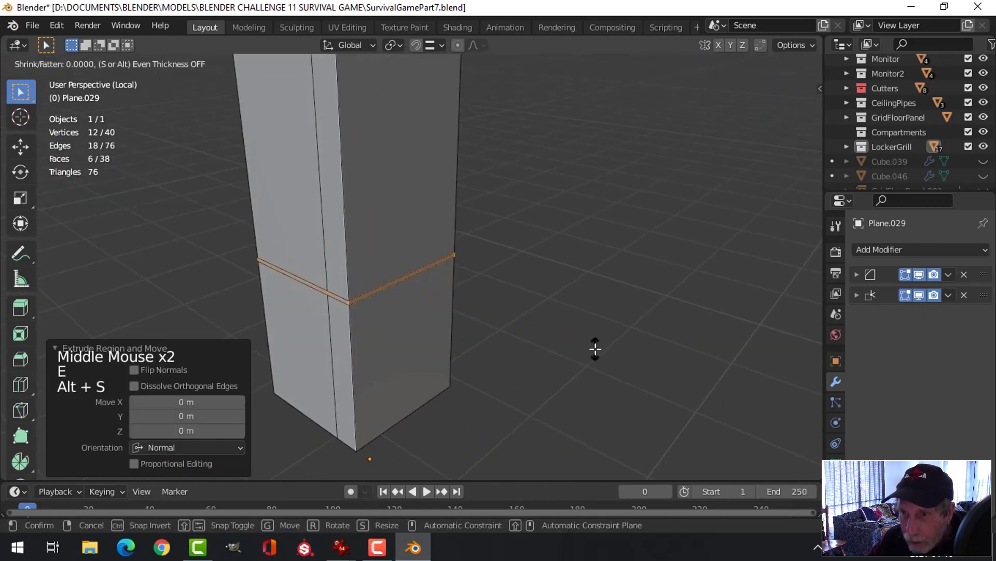
pyautogui.click(588, 325)
pyautogui.hotkey('alt', 'a')
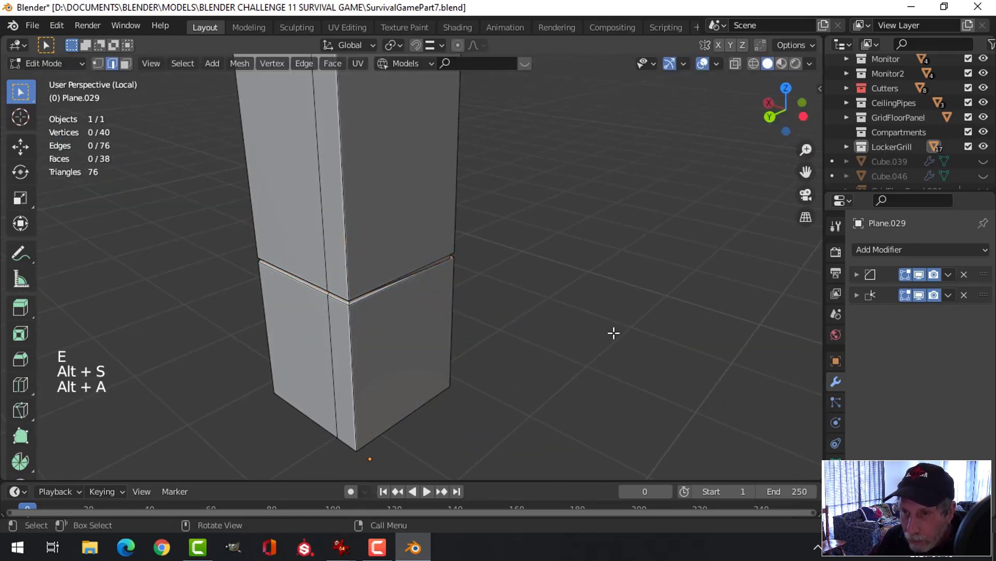
# - Return to object mode and reveal the hidden locker parts to view them with the grooved side column
pyautogui.press('Tab')
pyautogui.scroll(-2, 615, 334)
pyautogui.hotkey('alt', 'a')
pyautogui.moveTo(620, 341); pyautogui.dragTo(484, 331, button='middle')
pyautogui.hotkey('alt', 'h')
pyautogui.hotkey('alt', 'a')
pyautogui.scroll(-2, 409, 300)
pyautogui.scroll(-3, 417, 350)
pyautogui.scroll(1, 439, 333)
pyautogui.scroll(2, 439, 332)
pyautogui.scroll(-2, 389, 332)
pyautogui.scroll(2, 409, 471)
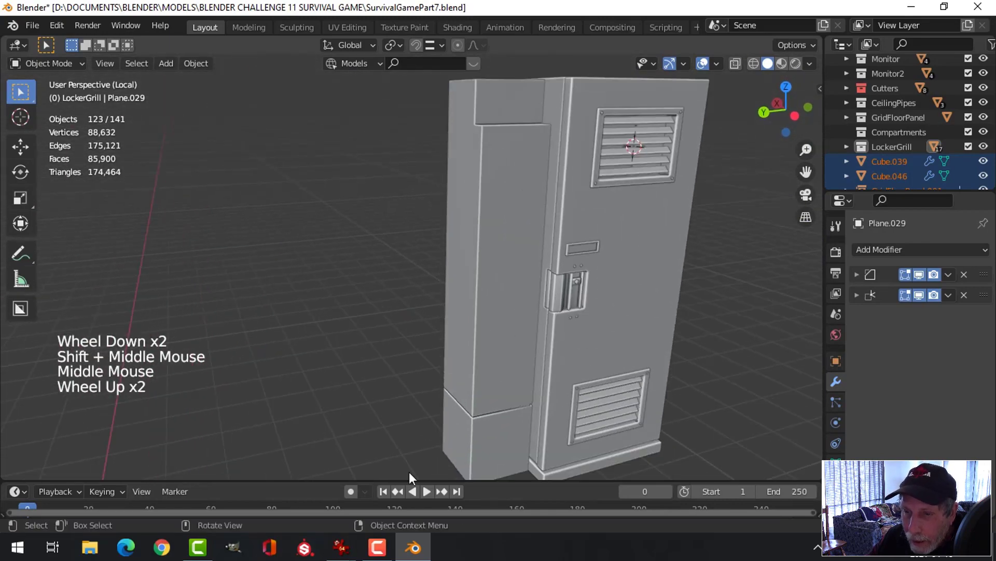
# - Compare the grooved column with the lockers in alienlocker11.jpg in IrfanView, and return to Blender
pyautogui.moveTo(341, 547)
pyautogui.click(402, 495)
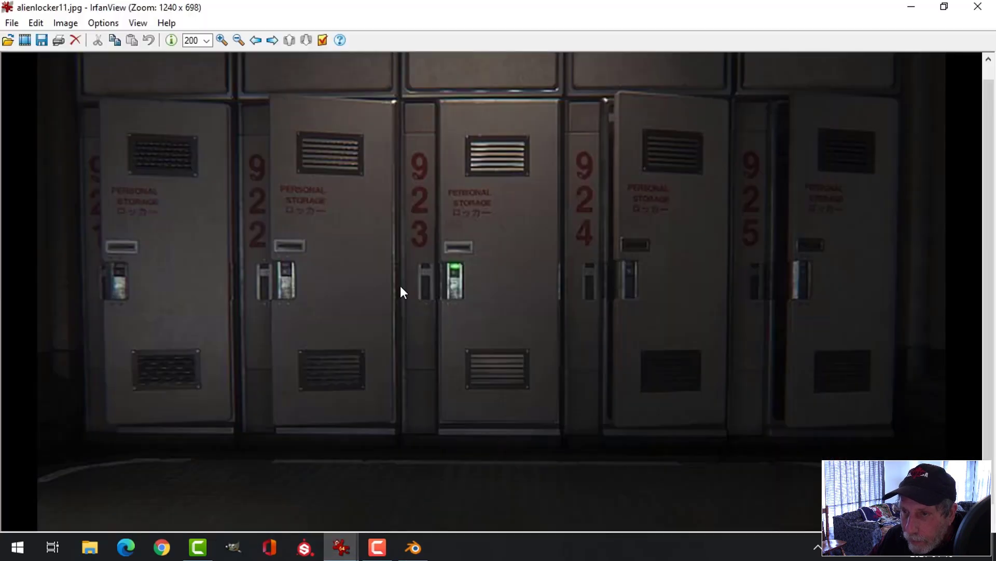
pyautogui.click(414, 547)
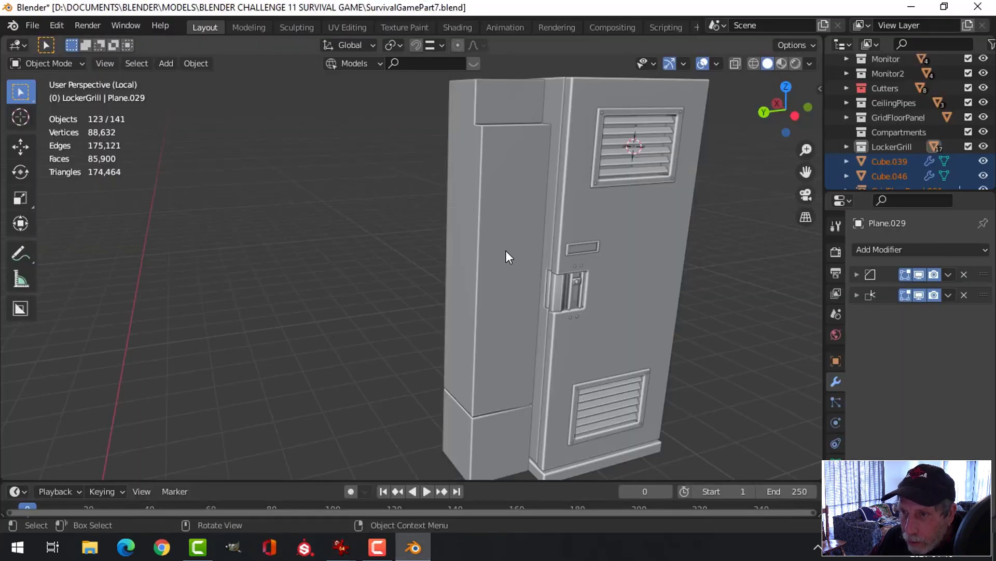
# - Add a horizontal loop cut around the side column and raise it about 0.102 m to the top of the latch recess
pyautogui.click(506, 251)
pyautogui.press('Tab')
pyautogui.moveTo(567, 356); pyautogui.dragTo(540, 329, button='middle')
pyautogui.hotkey('ctrl', 'r')
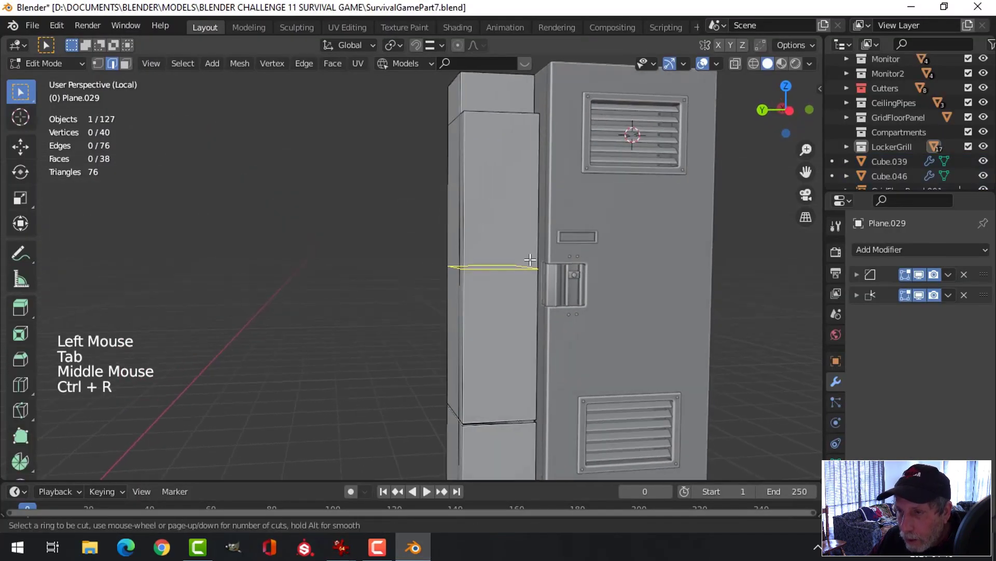
pyautogui.click(540, 261)
pyautogui.moveTo(544, 262); pyautogui.dragTo(574, 348, button='middle')
pyautogui.press('ctrl+KP_3')
pyautogui.scroll(3, 614, 319)
pyautogui.scroll(2, 540, 295)
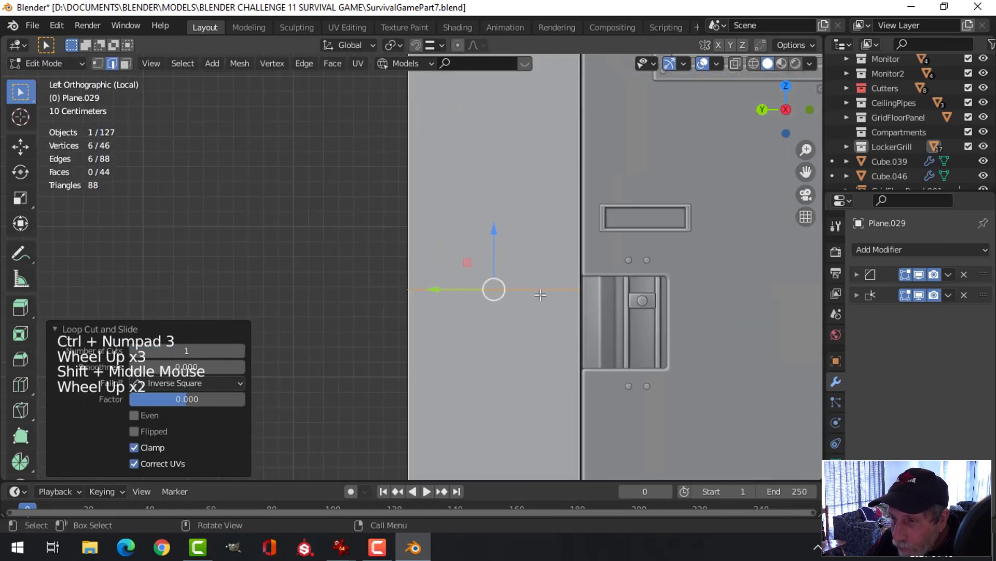
pyautogui.moveTo(494, 247); pyautogui.dragTo(498, 217)
# - Add a second horizontal loop cut around the side column level with the bottom of the latch recess
pyautogui.hotkey('ctrl', 'r')
pyautogui.click(563, 418)
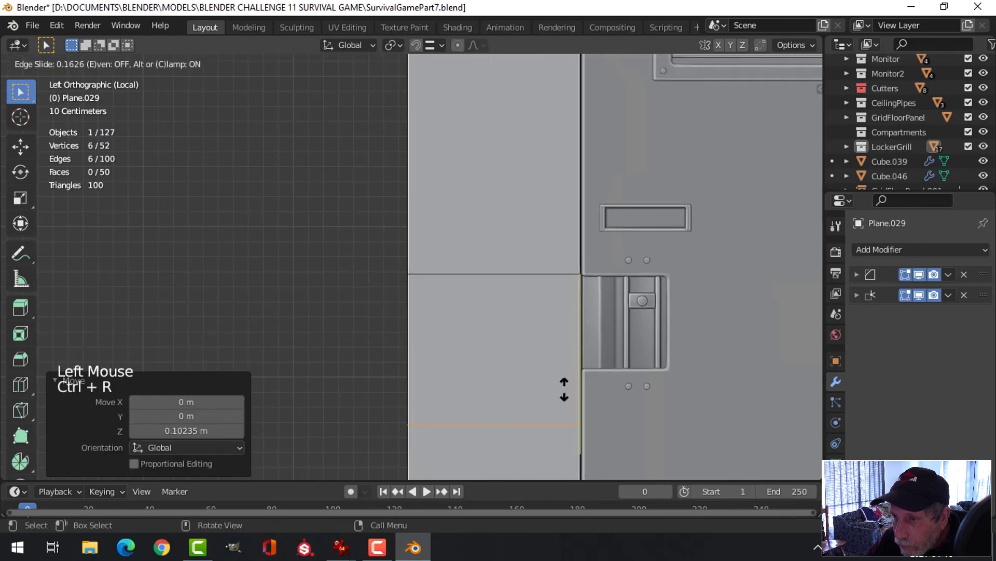
pyautogui.click(564, 338)
pyautogui.hotkey('alt', 'a')
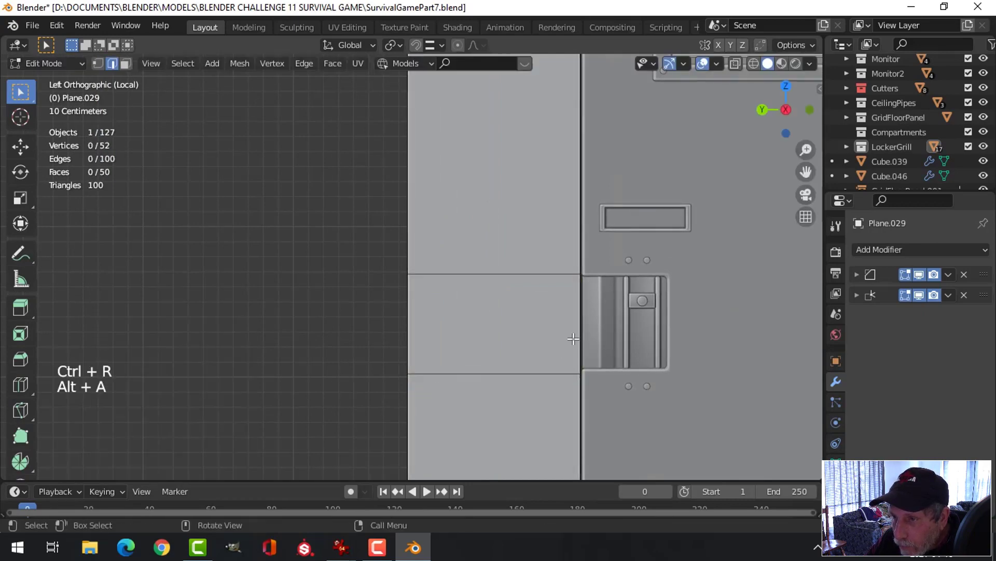
# - Add a vertical loop cut on the side column and slide it close to the edge beside the door
pyautogui.hotkey('ctrl', 'r')
pyautogui.click(557, 282)
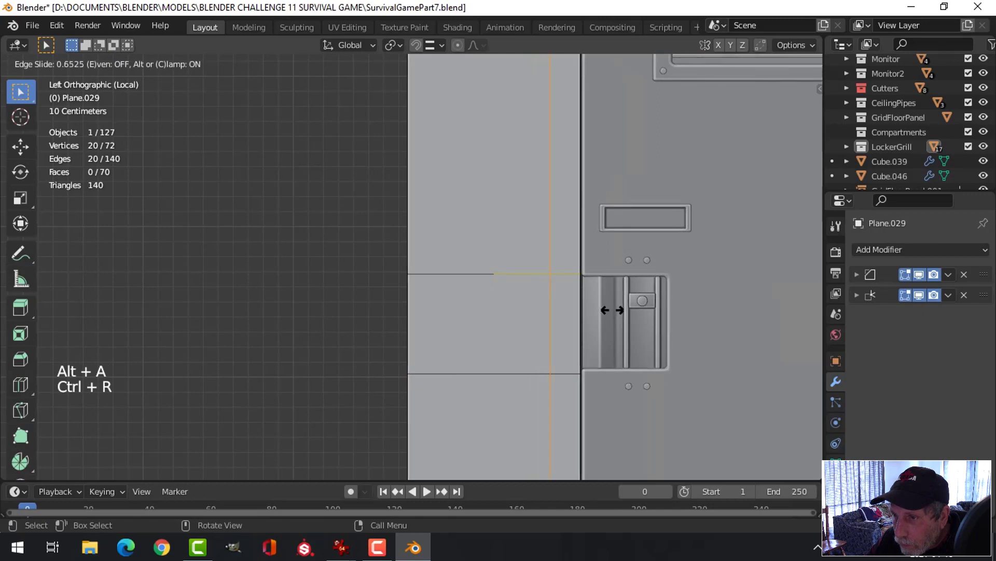
pyautogui.click(612, 310)
pyautogui.hotkey('alt', 'a')
# - Delete the two latch-height faces on either side of the column's corner next to the door
pyautogui.moveTo(596, 334); pyautogui.dragTo(624, 354, button='middle')
pyautogui.keyDown('shift'); pyautogui.moveTo(611, 371); pyautogui.dragTo(582, 363, button='middle'); pyautogui.keyUp('shift')
pyautogui.moveTo(582, 364); pyautogui.dragTo(474, 340, button='middle')
pyautogui.press('3')
pyautogui.click(553, 337)
pyautogui.press('x')
pyautogui.click(549, 341)
pyautogui.click(625, 328)
pyautogui.press('x')
pyautogui.click(625, 328)
# - Return to object mode and isolate the side column by hiding all other locker parts
pyautogui.press('Tab')
pyautogui.hotkey('shift', 'h')
pyautogui.scroll(-2, 578, 338)
pyautogui.scroll(2, 470, 350)
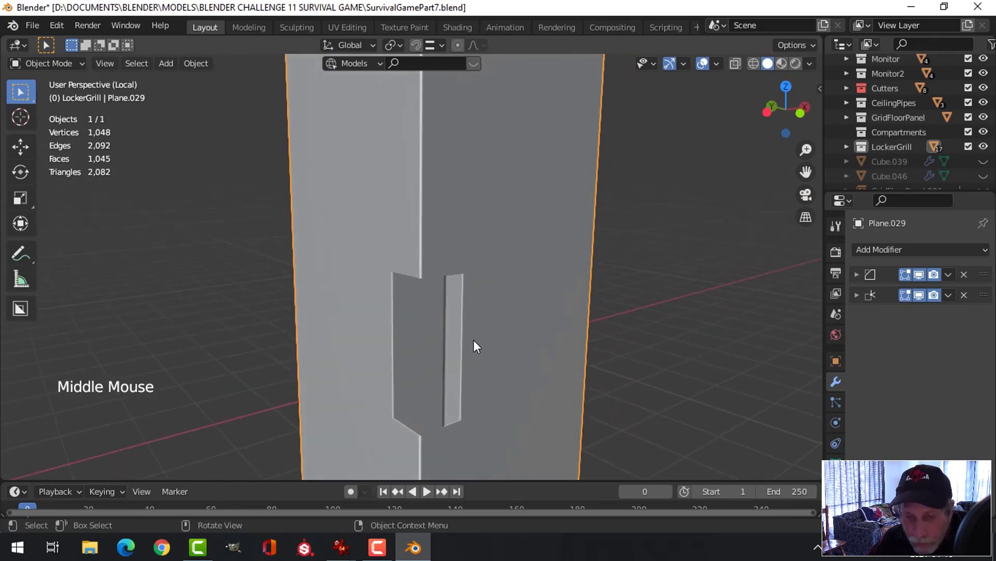
# - Extrude the vertical edge of the corner opening about 0.212 m along X into the column
pyautogui.press('Tab')
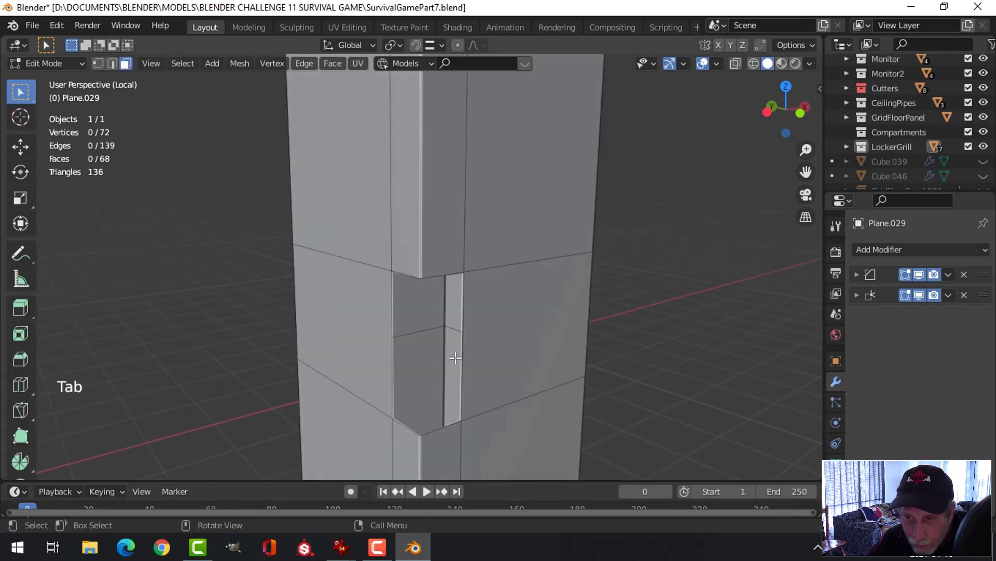
pyautogui.moveTo(532, 355); pyautogui.dragTo(515, 356, button='middle')
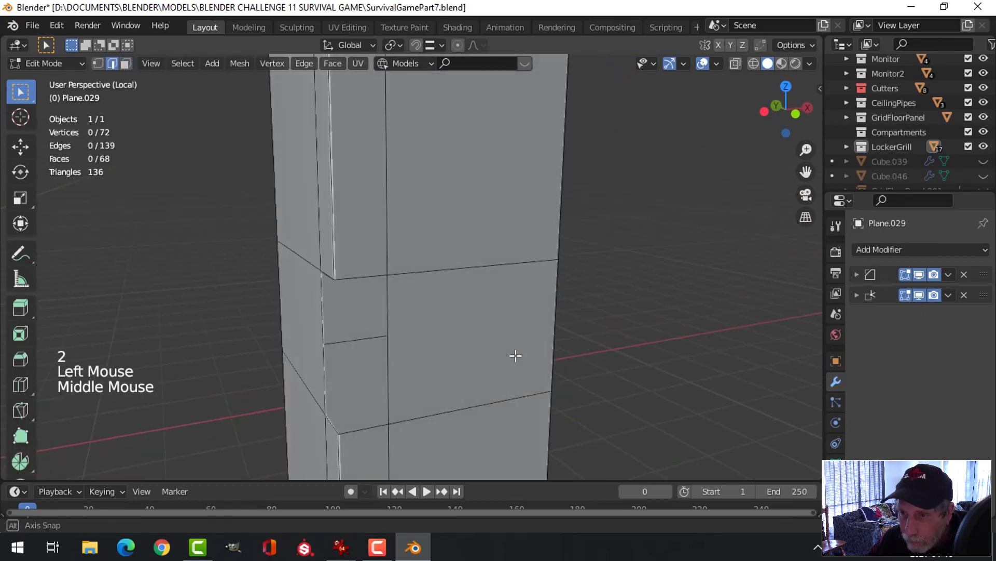
pyautogui.click(318, 320)
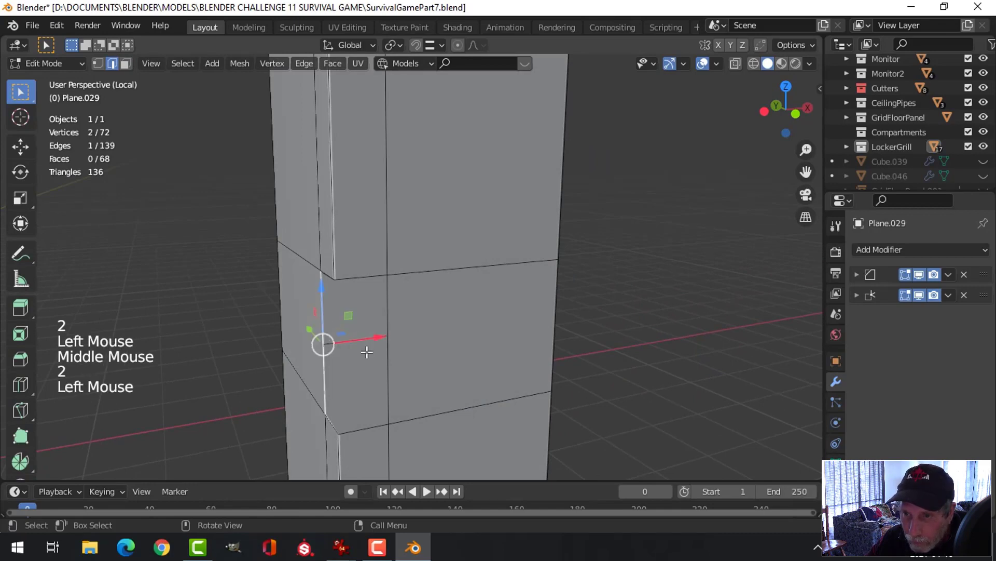
pyautogui.press('e')
pyautogui.click(377, 359)
pyautogui.moveTo(385, 336); pyautogui.dragTo(428, 330)
pyautogui.moveTo(431, 332); pyautogui.dragTo(477, 354, button='middle')
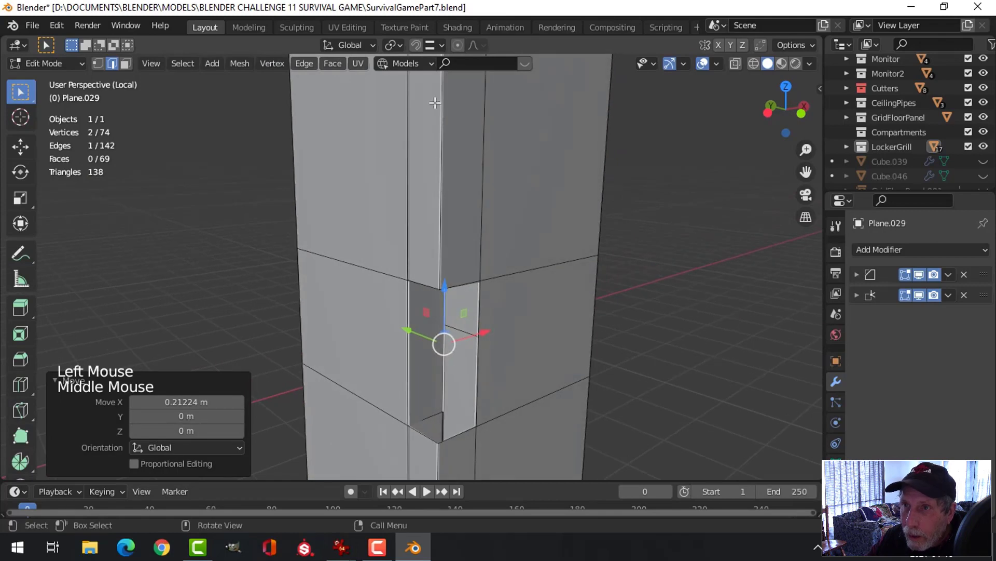
pyautogui.moveTo(489, 330)
pyautogui.mouseDown()
pyautogui.moveTo(480, 367)
pyautogui.moveTo(485, 347)
pyautogui.mouseUp()
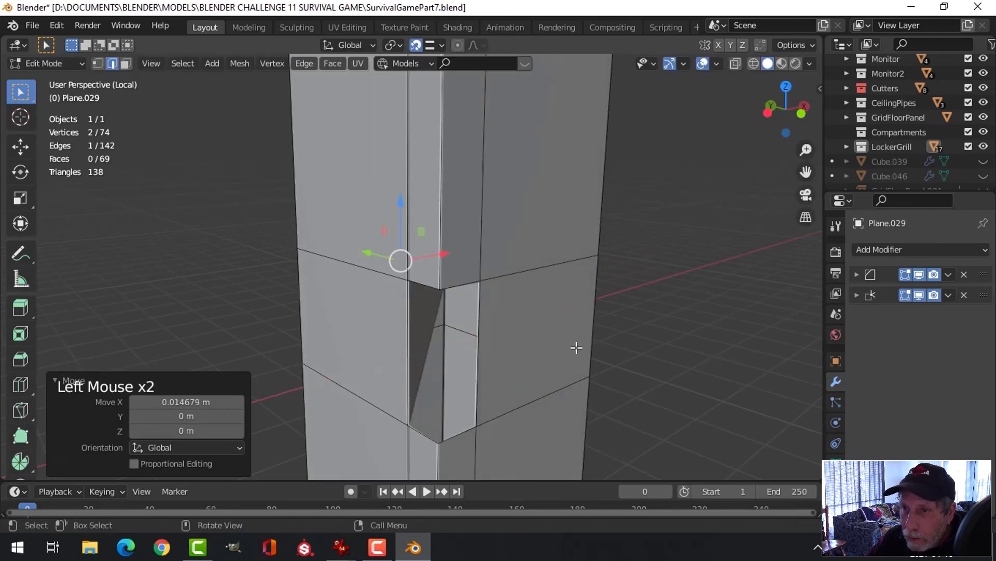
pyautogui.hotkey('ctrl', 'z')
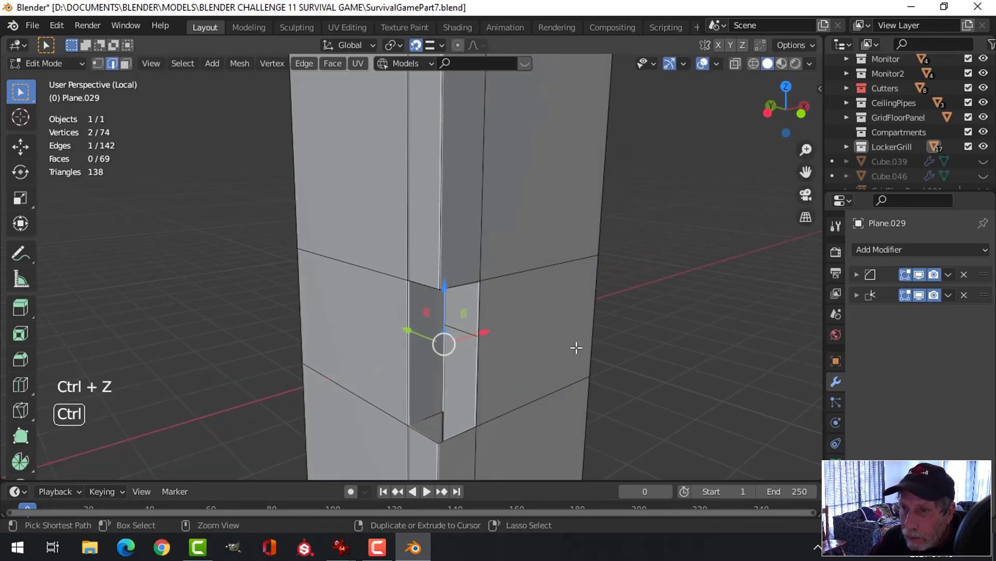
pyautogui.click(442, 45)
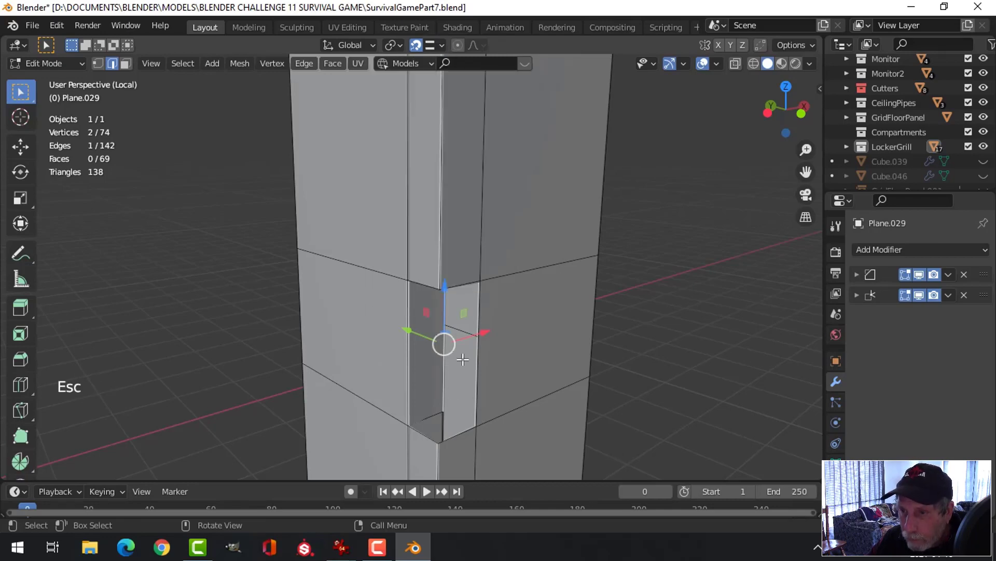
# - Fill the open inner side wall and the floor of the column's corner notch with faces
pyautogui.keyDown('shift'); pyautogui.click(478, 352); pyautogui.keyUp('shift')
pyautogui.press('f')
pyautogui.hotkey('alt', 'a')
pyautogui.moveTo(520, 403); pyautogui.dragTo(455, 424, button='middle')
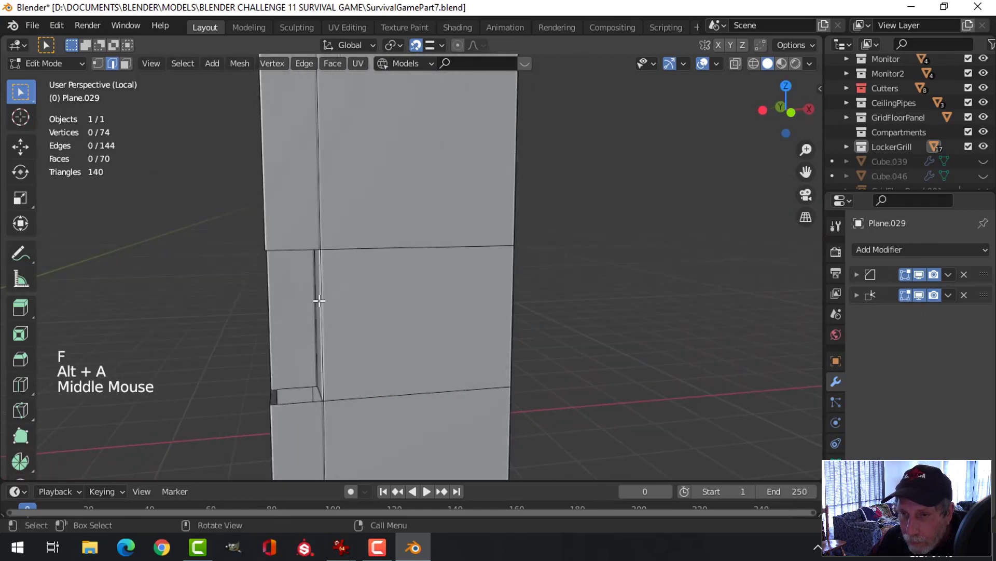
pyautogui.moveTo(333, 309)
pyautogui.mouseDown()
pyautogui.moveTo(374, 318)
pyautogui.moveTo(318, 316)
pyautogui.mouseUp()
pyautogui.click(311, 404)
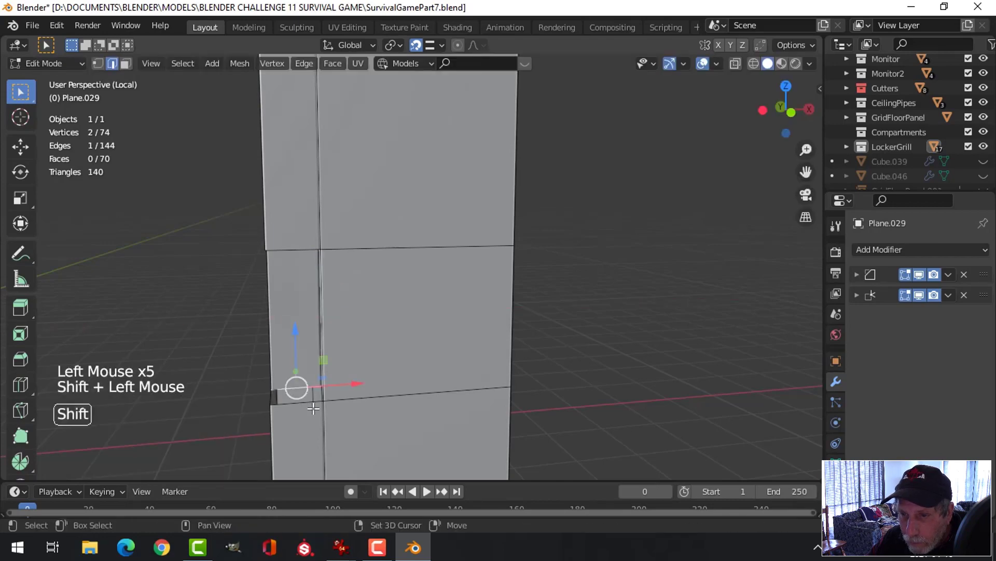
pyautogui.press('f')
pyautogui.hotkey('alt', 'a')
# - Fill the open ceiling of the column's corner notch with a face between its two edges
pyautogui.moveTo(313, 408); pyautogui.dragTo(457, 324, button='middle')
pyautogui.moveTo(502, 286); pyautogui.dragTo(429, 202, button='middle')
pyautogui.click(380, 141)
pyautogui.keyDown('shift'); pyautogui.click(410, 125); pyautogui.keyUp('shift')
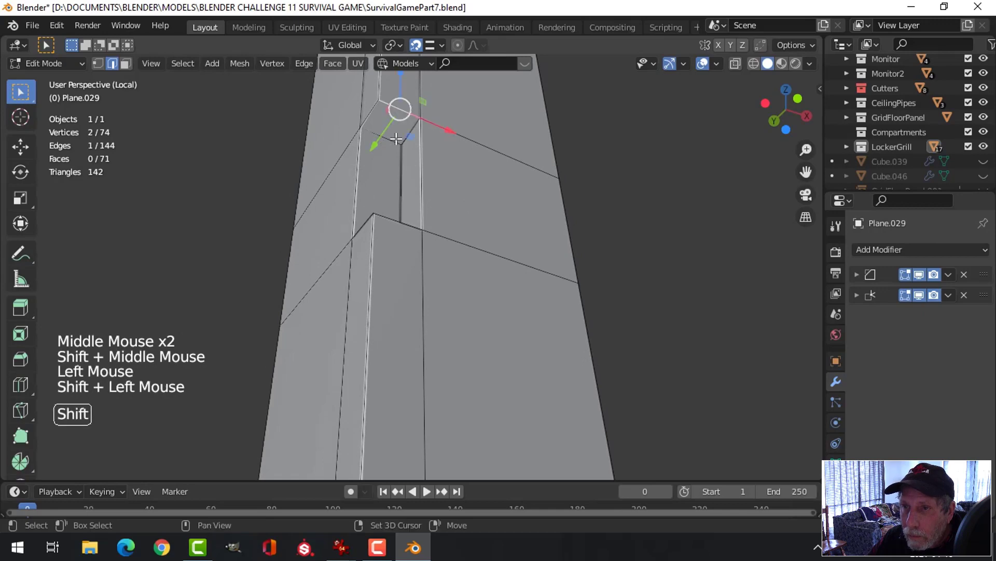
pyautogui.press('f')
pyautogui.hotkey('alt', 'a')
# - Return to object mode and reveal the hidden locker parts around the notched column
pyautogui.scroll(-2, 410, 130)
pyautogui.press('Tab')
pyautogui.moveTo(457, 218); pyautogui.dragTo(519, 356, button='middle')
pyautogui.scroll(-2, 522, 285)
pyautogui.hotkey('alt', 'a')
# - Examine how the notched side column sits against the locker from the front and the back
pyautogui.scroll(-3, 487, 310)
pyautogui.scroll(2, 454, 294)
pyautogui.scroll(1, 515, 318)
pyautogui.scroll(2, 447, 309)
pyautogui.scroll(-3, 496, 334)
pyautogui.scroll(-2, 450, 311)
pyautogui.click(481, 314)
pyautogui.scroll(-1, 506, 323)
pyautogui.moveTo(422, 410); pyautogui.dragTo(427, 411)
pyautogui.moveTo(427, 411); pyautogui.dragTo(552, 329, button='middle')
pyautogui.scroll(1, 512, 346)
pyautogui.hotkey('alt', 'a')
pyautogui.scroll(-1, 487, 307)
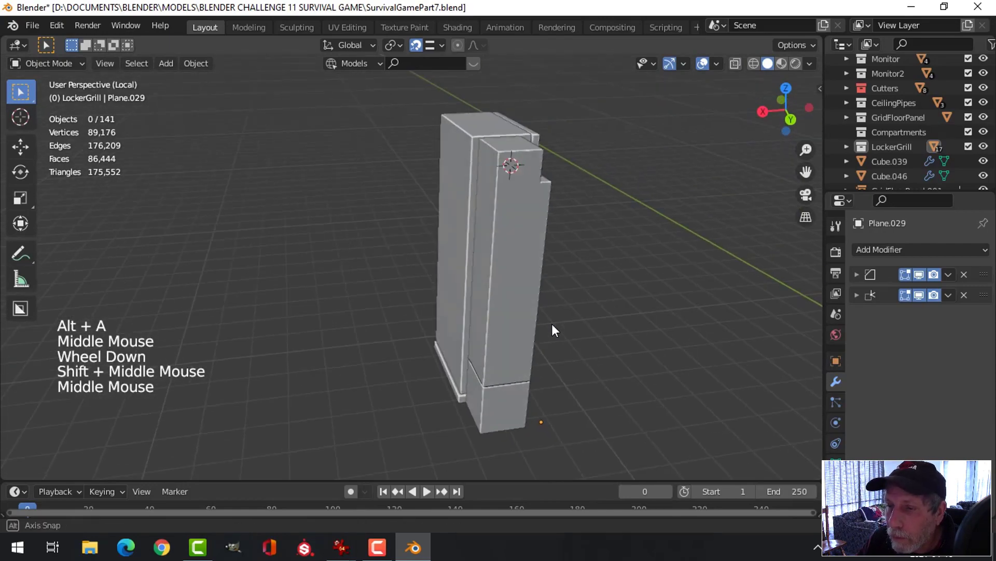
# - Open the side column's mesh for editing with nothing selected, facing its rear side
pyautogui.click(503, 312)
pyautogui.press('Tab')
pyautogui.scroll(2, 502, 309)
pyautogui.hotkey('alt', 'a')
pyautogui.scroll(-1, 535, 283)
pyautogui.scroll(-1, 535, 283)
pyautogui.keyDown('shift'); pyautogui.moveTo(535, 283); pyautogui.dragTo(563, 285, button='middle'); pyautogui.keyUp('shift')
pyautogui.scroll(3, 563, 284)
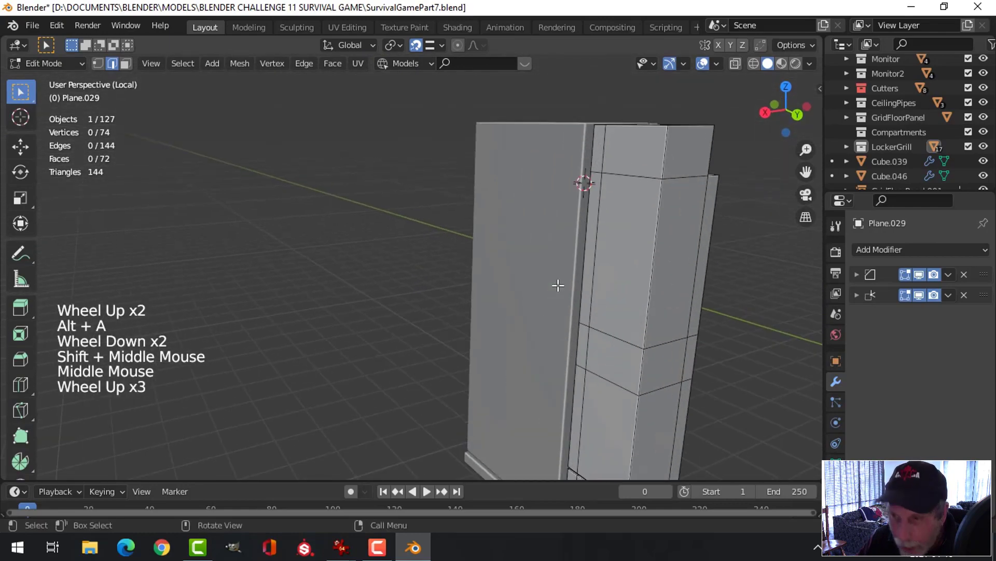
pyautogui.press('3')
pyautogui.press('c')
pyautogui.moveTo(623, 275); pyautogui.dragTo(617, 178)
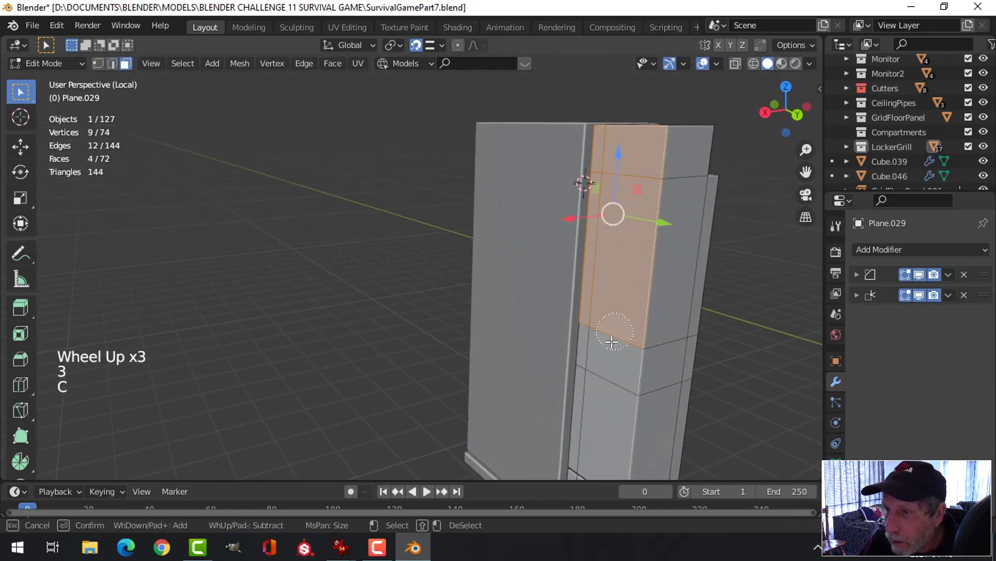
pyautogui.moveTo(601, 350); pyautogui.dragTo(605, 410)
pyautogui.press('Escape')
pyautogui.scroll(-2, 631, 351)
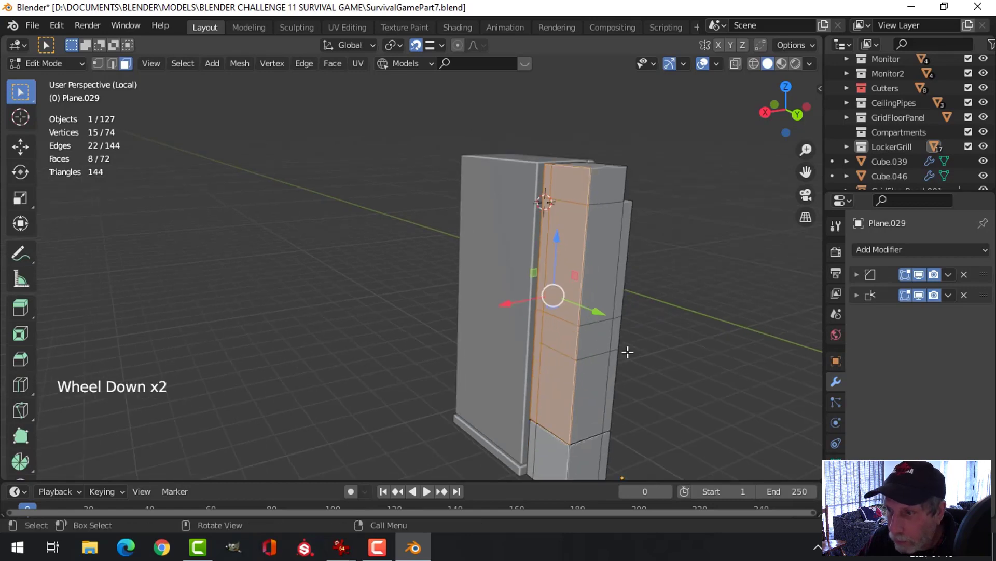
pyautogui.keyDown('shift'); pyautogui.moveTo(628, 349); pyautogui.dragTo(645, 291, button='middle'); pyautogui.keyUp('shift')
pyautogui.hotkey('alt', 'a')
# - Show the locker in wireframe from the orthographic back view with the whole column in sight
pyautogui.press('ctrl+KP_1')
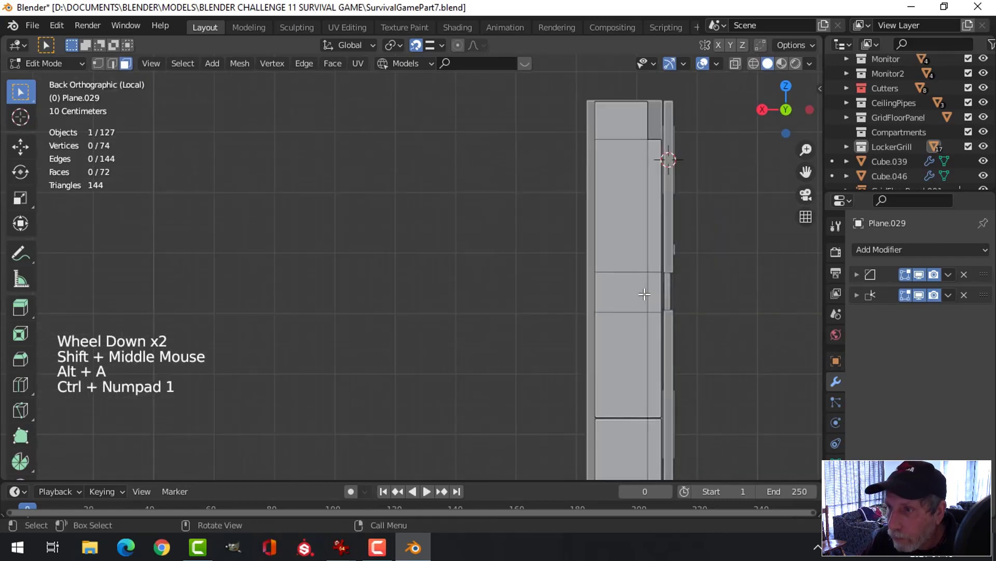
pyautogui.press('z')
pyautogui.click(579, 300)
pyautogui.scroll(-4, 578, 300)
pyautogui.keyDown('shift'); pyautogui.moveTo(578, 300); pyautogui.dragTo(576, 294, button='middle'); pyautogui.keyUp('shift')
pyautogui.press('b')
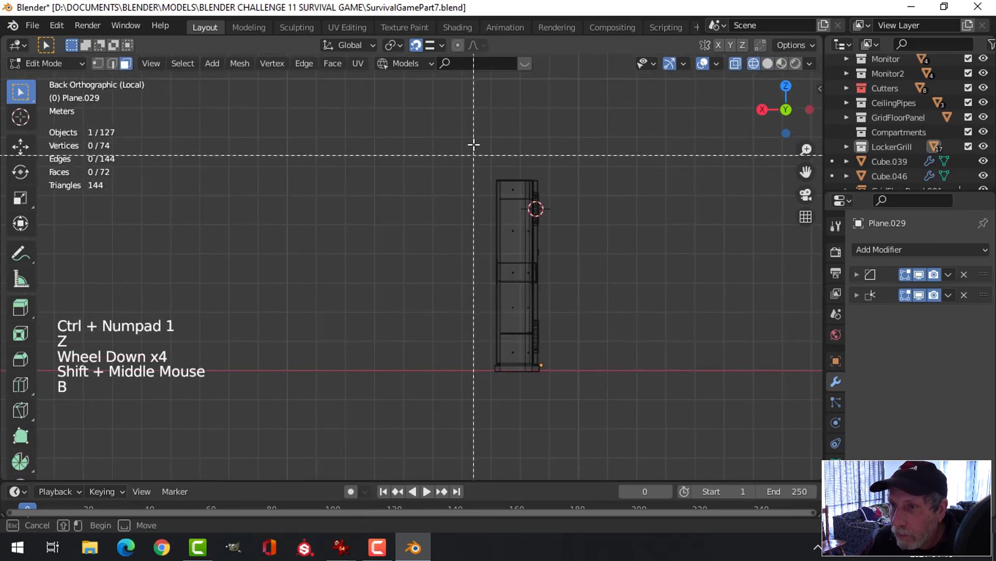
pyautogui.moveTo(474, 144); pyautogui.dragTo(529, 410)
pyautogui.scroll(4, 556, 340)
pyautogui.moveTo(557, 318); pyautogui.dragTo(545, 317)
pyautogui.hotkey('ctrl', 'z')
pyautogui.hotkey('alt', 'a')
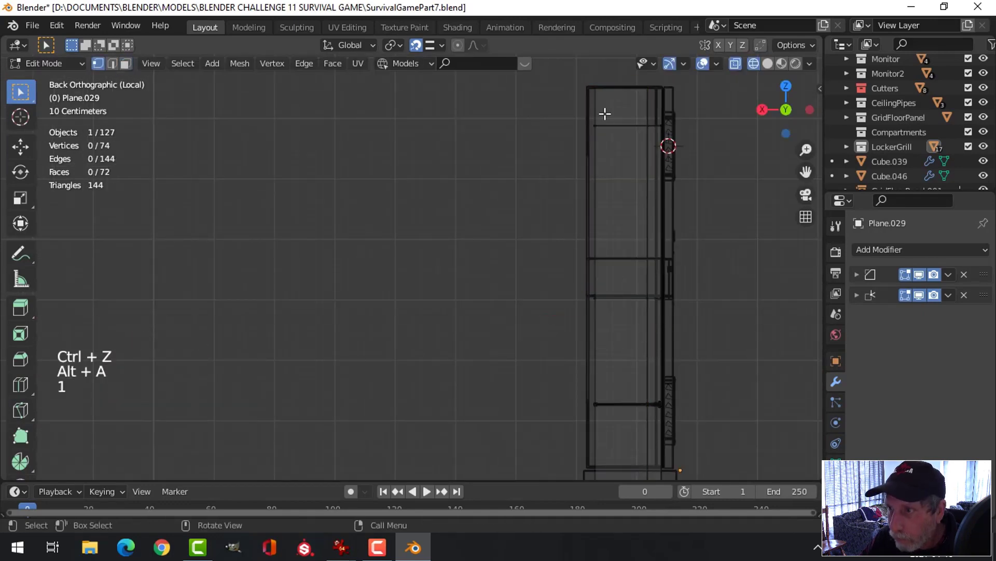
# - Select all of the column's rear vertices and move them about 0.131 m along X, flush with the locker's back
pyautogui.press('b')
pyautogui.moveTo(568, 56); pyautogui.dragTo(607, 493)
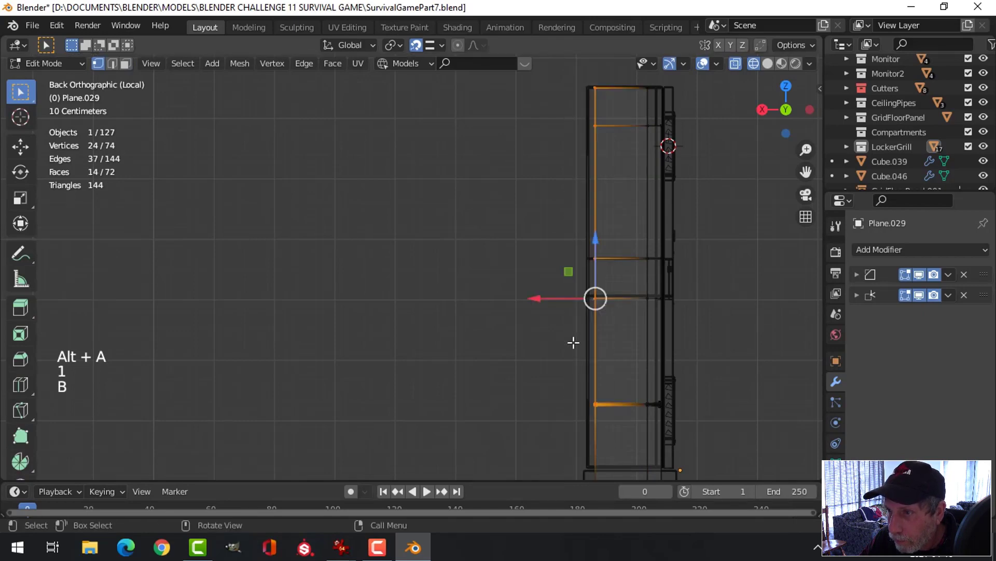
pyautogui.scroll(-1, 537, 298)
pyautogui.keyDown('shift'); pyautogui.moveTo(549, 322); pyautogui.dragTo(534, 372, button='middle'); pyautogui.keyUp('shift')
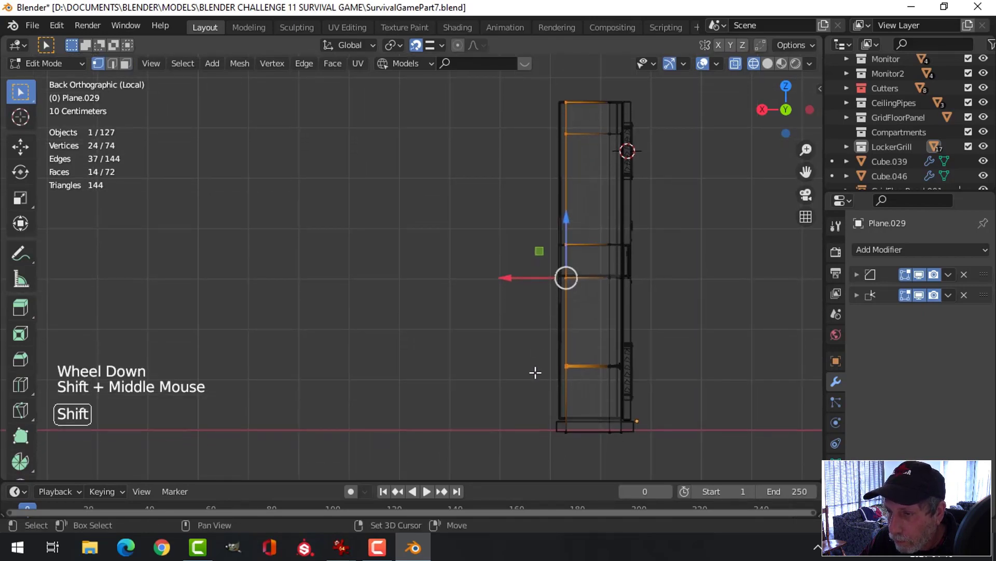
pyautogui.press('b')
pyautogui.moveTo(584, 467); pyautogui.dragTo(529, 382)
pyautogui.moveTo(506, 296); pyautogui.dragTo(497, 295)
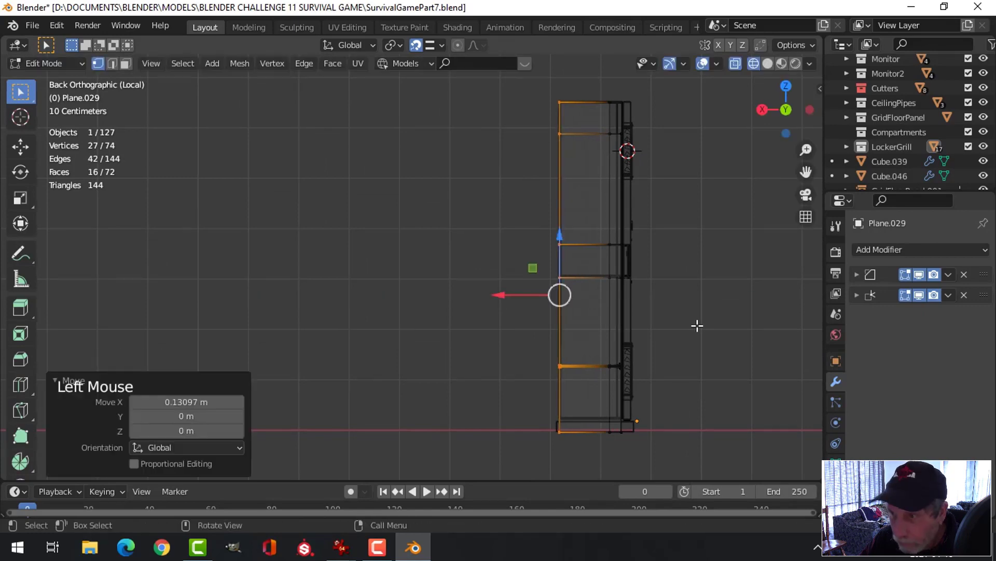
# - Restore solid shading and return to object mode with nothing selected
pyautogui.press('z')
pyautogui.hotkey('alt', 'a')
pyautogui.press('Tab')
pyautogui.hotkey('alt', 'a')
pyautogui.scroll(-3, 704, 322)
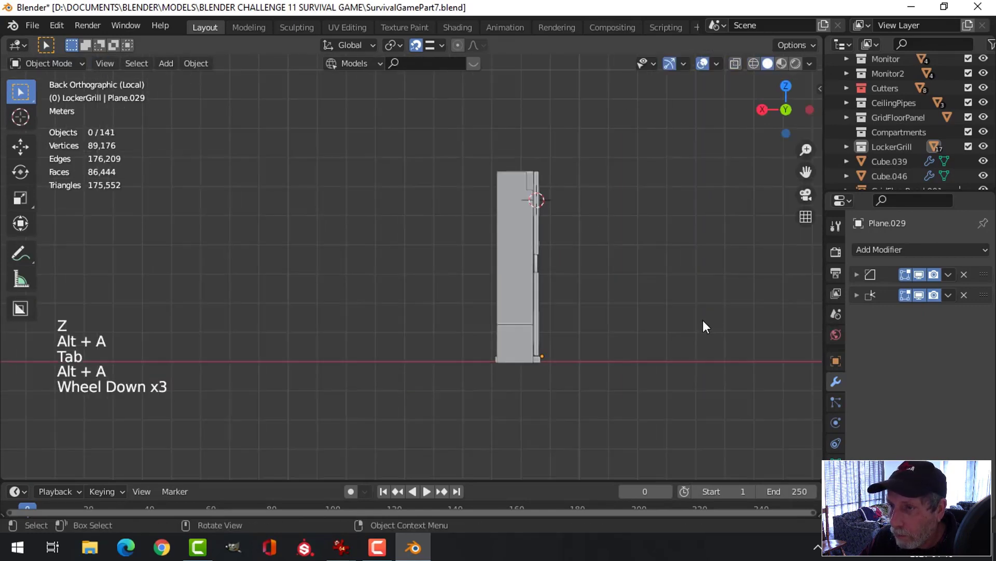
# - Compare the deepened side column with the lockers in the alienlocker11.jpg reference in IrfanView
pyautogui.moveTo(702, 320); pyautogui.dragTo(621, 344, button='middle')
pyautogui.scroll(2, 565, 332)
pyautogui.moveTo(621, 343); pyautogui.dragTo(619, 354, button='middle')
pyautogui.click(340, 545)
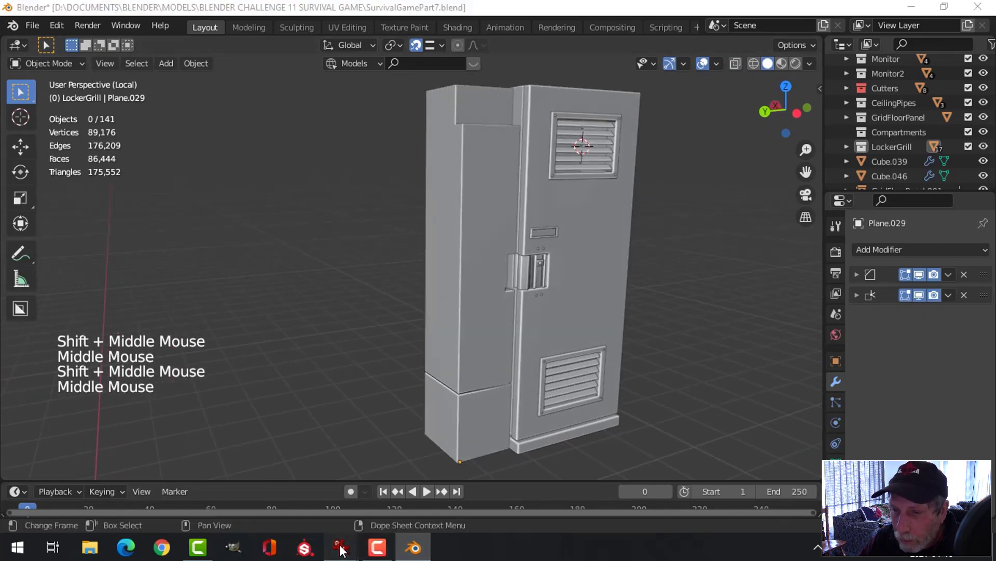
pyautogui.moveTo(398, 499)
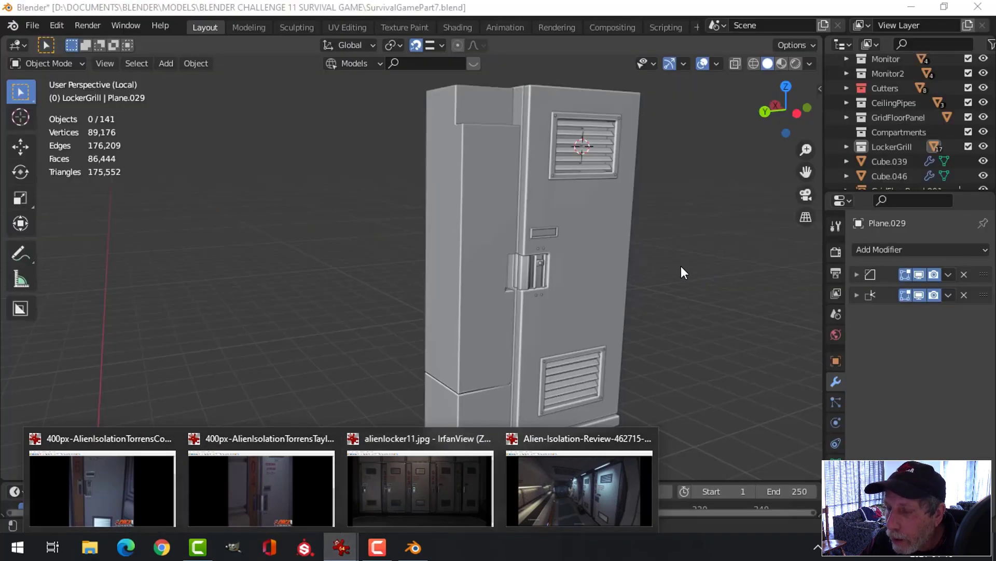
# - Inspect the latch plate, the column's notch beside it and the lower groove in Blender up close
pyautogui.moveTo(718, 294); pyautogui.dragTo(621, 267, button='middle')
pyautogui.scroll(2, 632, 280)
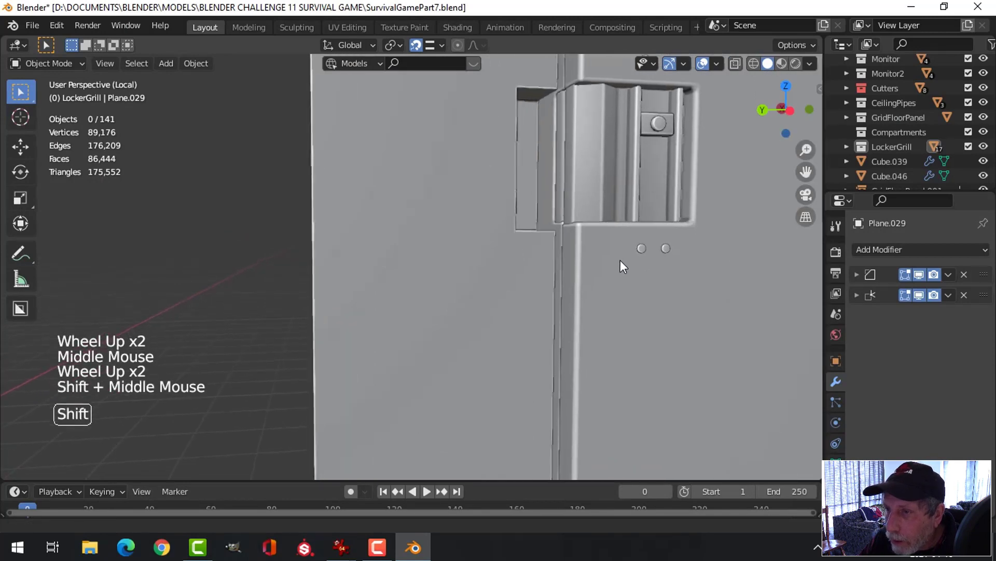
pyautogui.click(605, 192)
pyautogui.moveTo(605, 187); pyautogui.dragTo(524, 232, button='middle')
pyautogui.scroll(-1, 569, 230)
pyautogui.scroll(-2, 571, 256)
pyautogui.scroll(2, 532, 243)
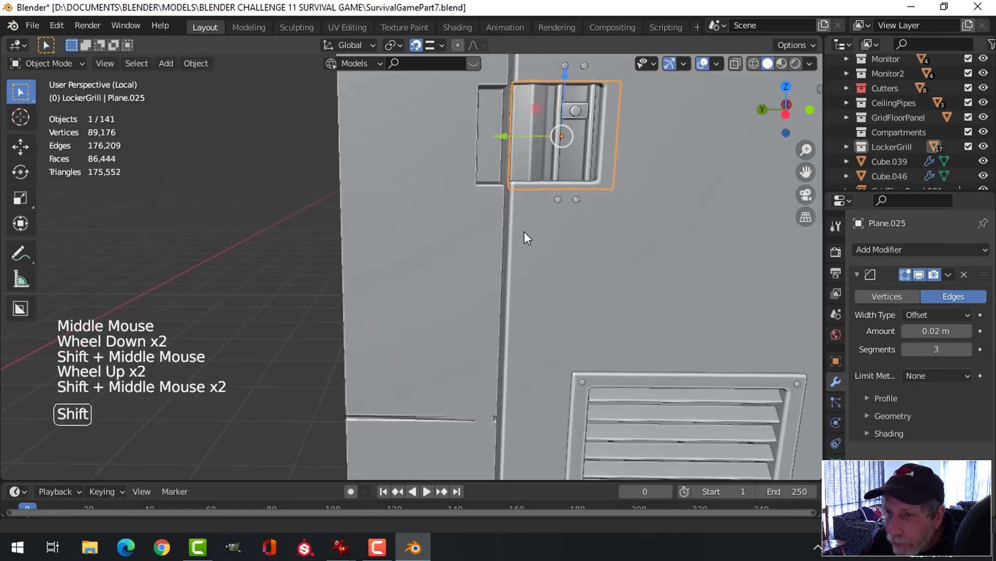
pyautogui.moveTo(476, 323); pyautogui.dragTo(498, 270, button='middle')
# - Select the face loop inside the side column's lower groove, grow the selection by one ring, and delete those faces
pyautogui.click(457, 293)
pyautogui.press('Tab')
pyautogui.hotkey('alt', 'a')
pyautogui.scroll(1, 494, 258)
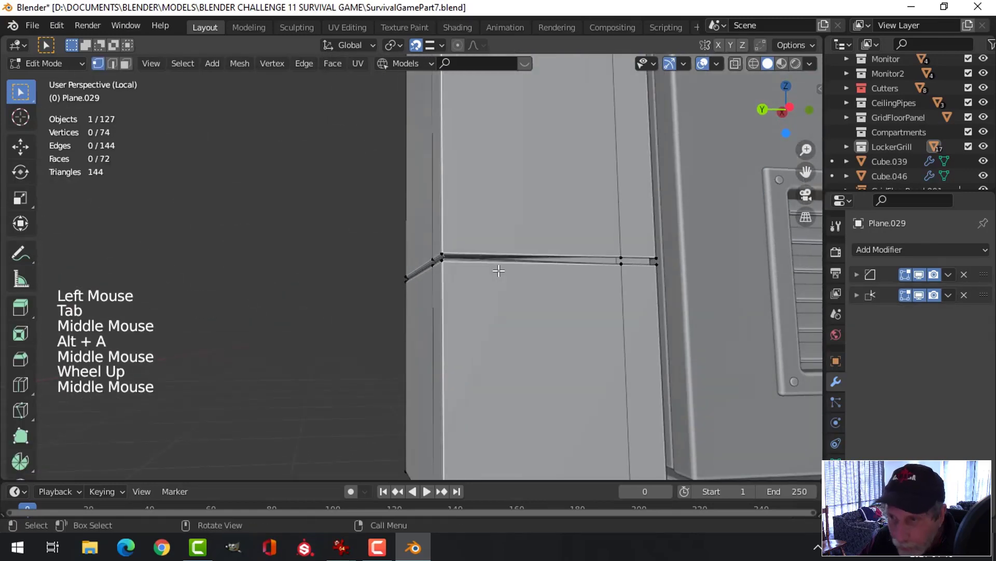
pyautogui.press('2')
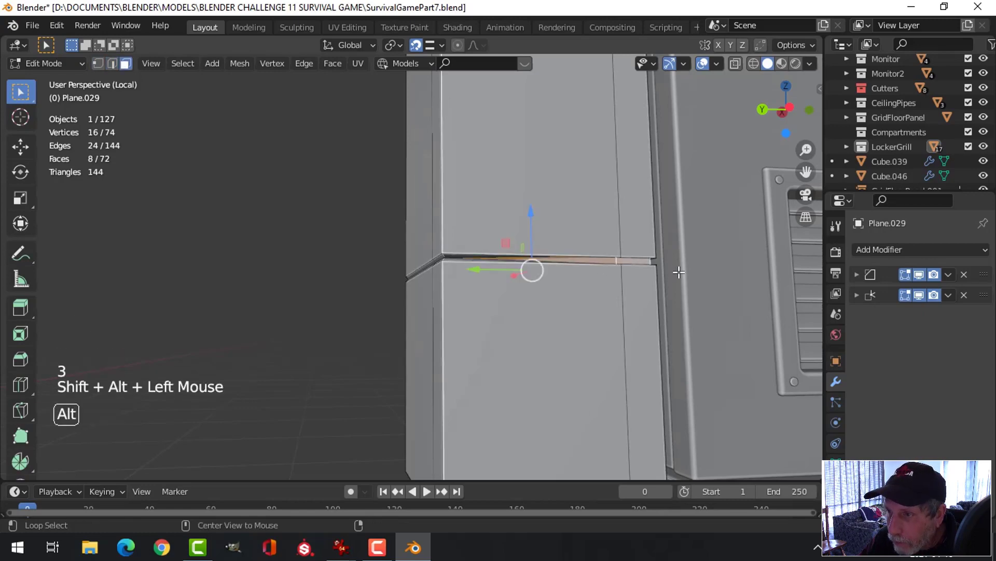
pyautogui.press('ctrl+KP_Add')
pyautogui.press('x')
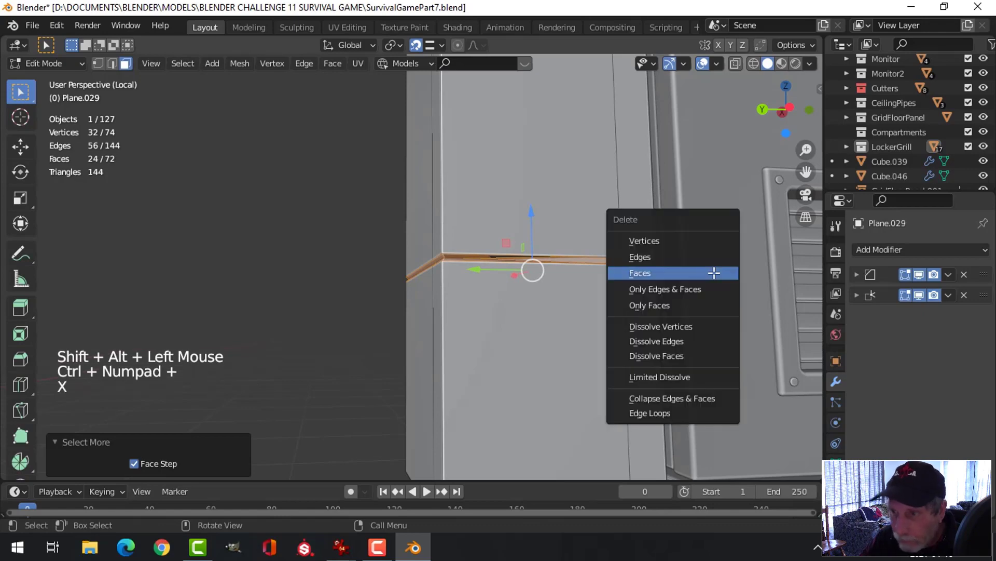
pyautogui.click(705, 272)
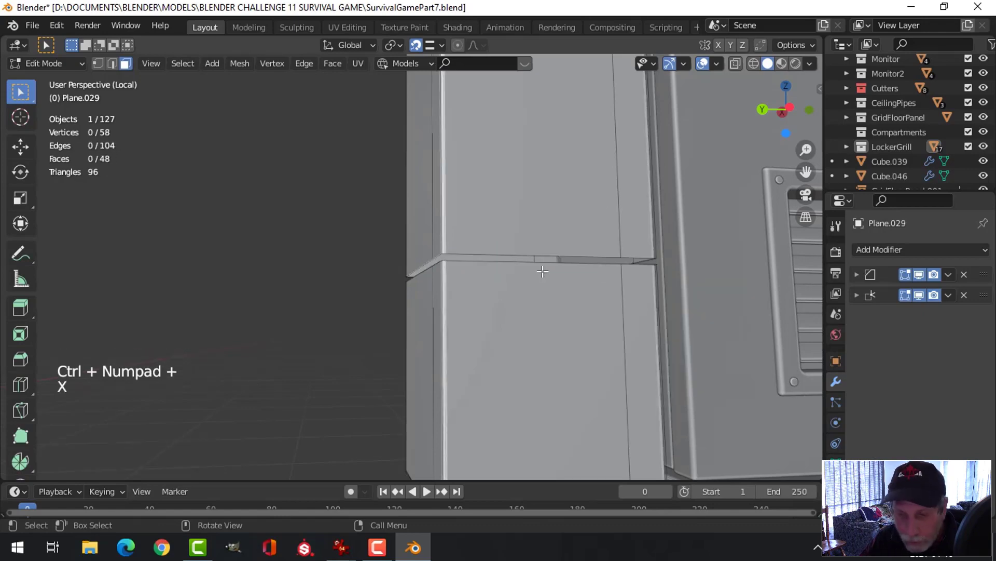
# - Select the two open edge loops around the column's former lower groove and bridge them with Merge enabled
pyautogui.press('2')
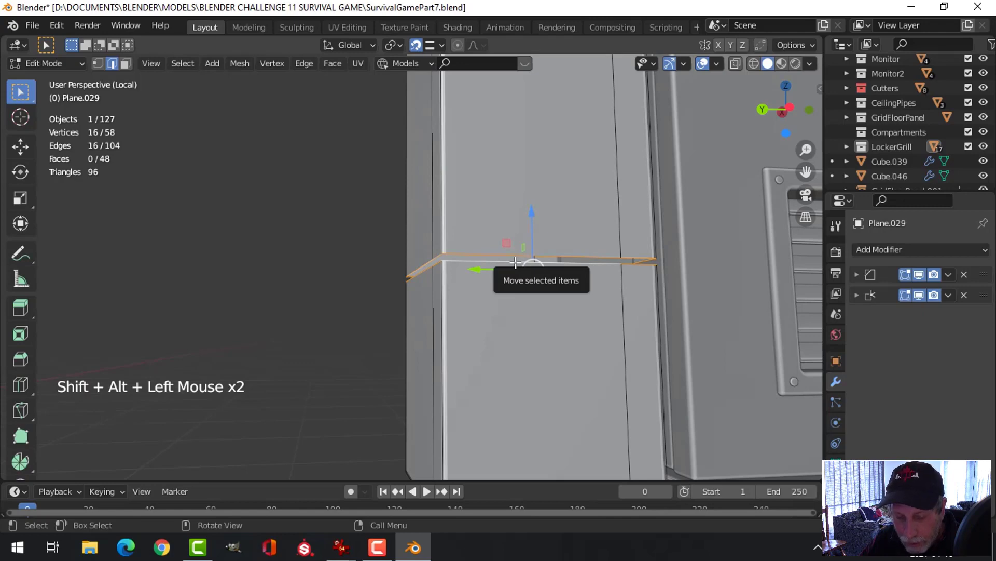
pyautogui.hotkey('ctrl', 'e')
pyautogui.click(465, 190)
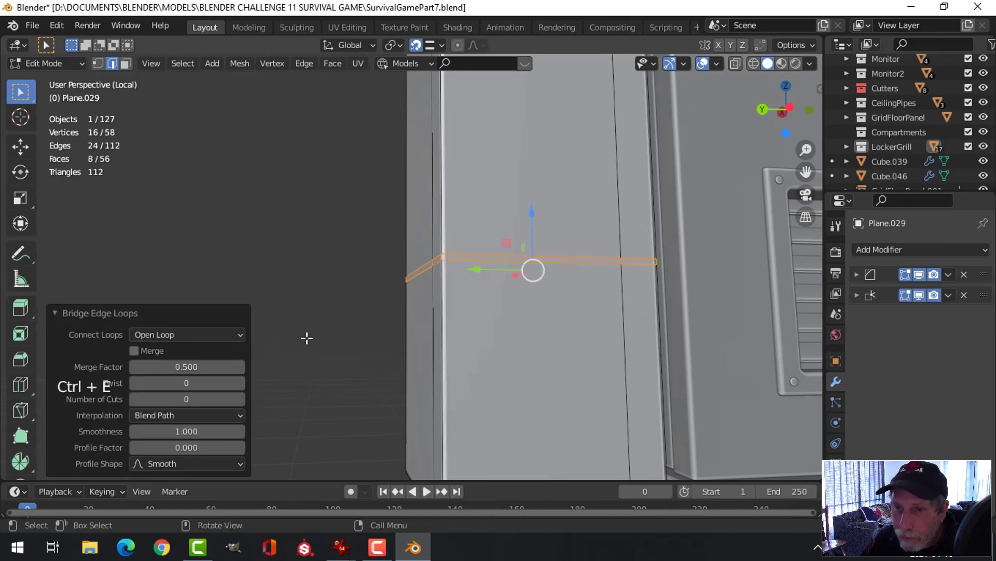
pyautogui.click(135, 348)
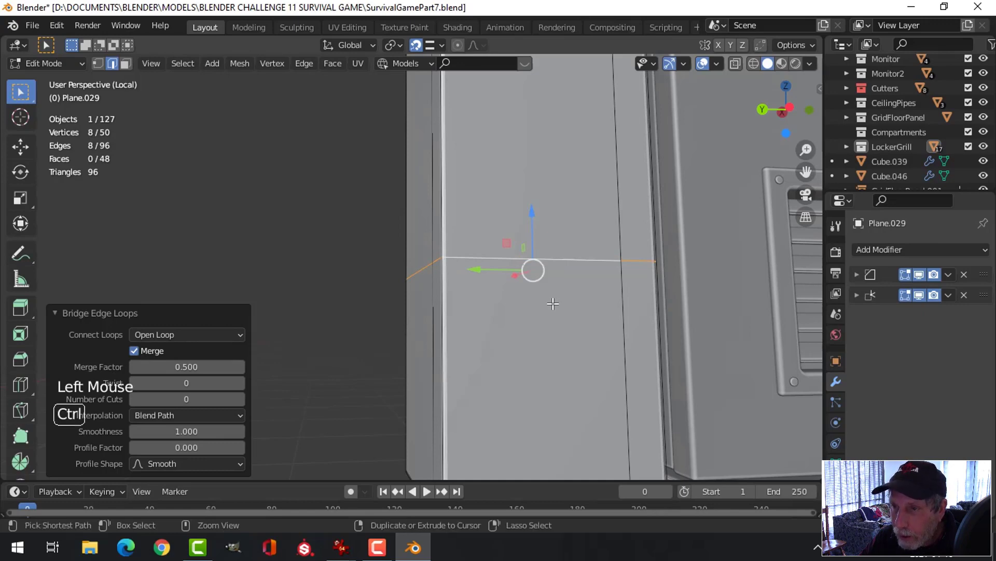
# - Dissolve the merged edge loop on the side column and return to object mode with nothing selected
pyautogui.hotkey('ctrl', 'e')
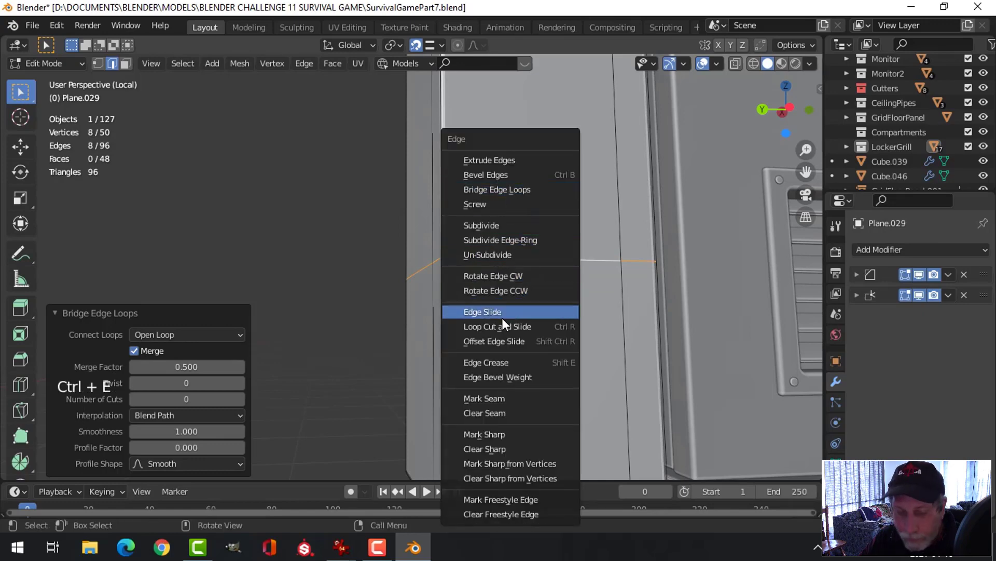
pyautogui.press('Escape')
pyautogui.press('x')
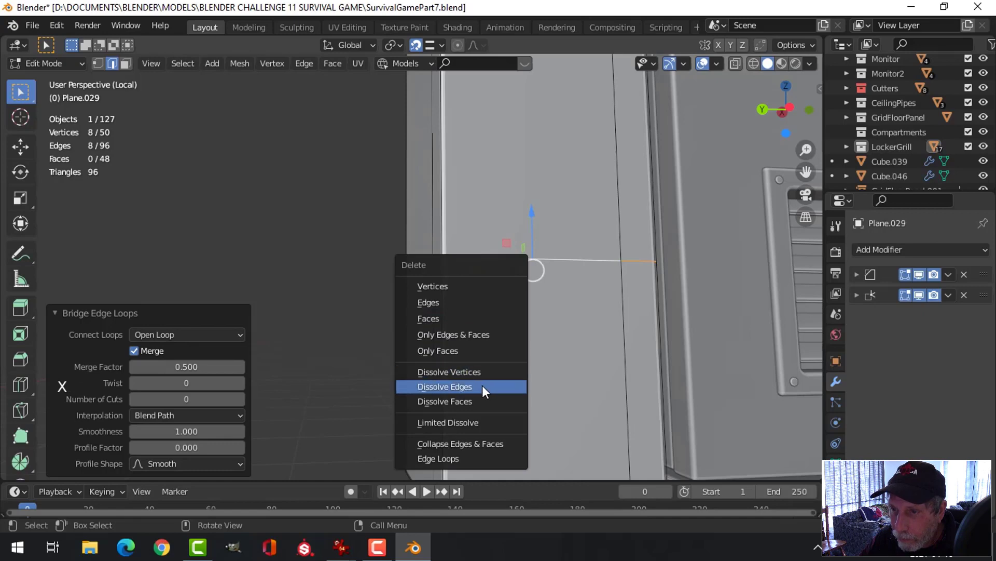
pyautogui.click(482, 386)
pyautogui.scroll(-2, 603, 288)
pyautogui.press('Tab')
pyautogui.moveTo(603, 288); pyautogui.dragTo(531, 282, button='middle')
pyautogui.hotkey('alt', 'a')
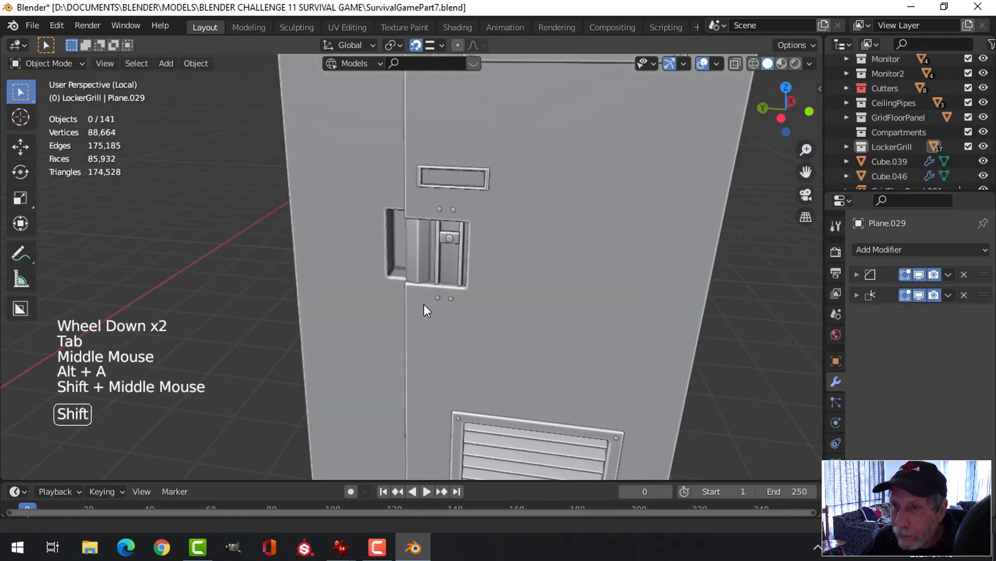
# - Examine the door's latch plate and the side column's notch next to it
pyautogui.scroll(2, 429, 300)
pyautogui.scroll(-3, 486, 301)
pyautogui.scroll(-2, 476, 304)
pyautogui.scroll(-1, 475, 297)
pyautogui.scroll(1, 510, 296)
pyautogui.scroll(1, 509, 295)
pyautogui.scroll(2, 473, 312)
pyautogui.scroll(2, 517, 328)
# - Select the latch plate, try duplicating it with snapping on, undo the duplicate and turn snapping off
pyautogui.click(589, 304)
pyautogui.moveTo(589, 303); pyautogui.dragTo(628, 310, button='middle')
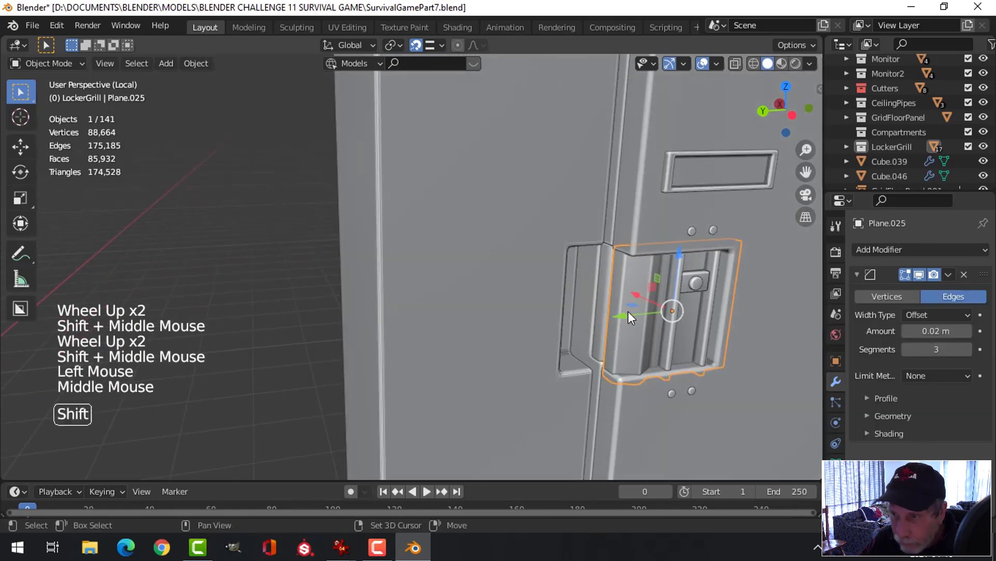
pyautogui.hotkey('shift', 'd')
pyautogui.click(614, 313)
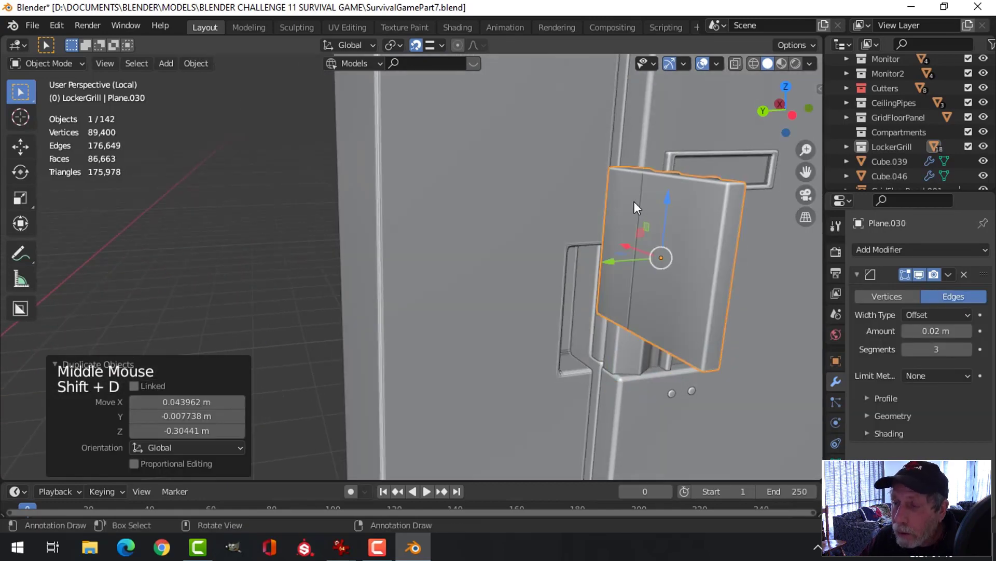
pyautogui.hotkey('ctrl', 'z')
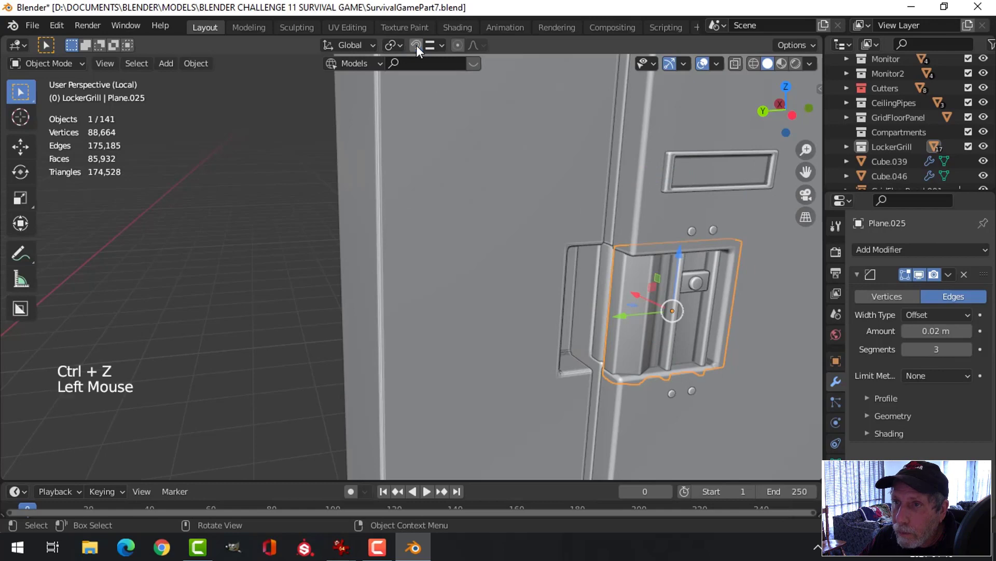
# - Duplicate the door's latch plate in place and move the copy along Y over to the side column
pyautogui.moveTo(593, 317); pyautogui.dragTo(512, 321)
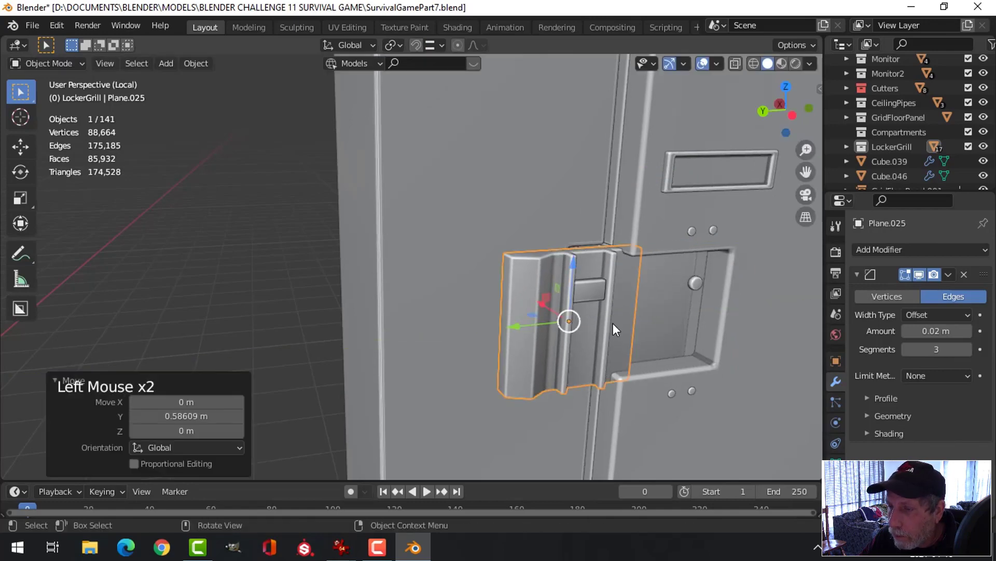
pyautogui.hotkey('ctrl', 'z')
pyautogui.hotkey('shift', 'd')
pyautogui.rightClick(718, 319)
pyautogui.moveTo(625, 315); pyautogui.dragTo(503, 321)
pyautogui.moveTo(543, 329); pyautogui.dragTo(475, 281, button='middle')
pyautogui.scroll(-3, 581, 321)
pyautogui.moveTo(448, 269); pyautogui.dragTo(443, 262)
# - Isolate the side column and the latch plate copy by hiding all other objects, and select only the copy
pyautogui.keyDown('shift'); pyautogui.click(487, 207); pyautogui.keyUp('shift')
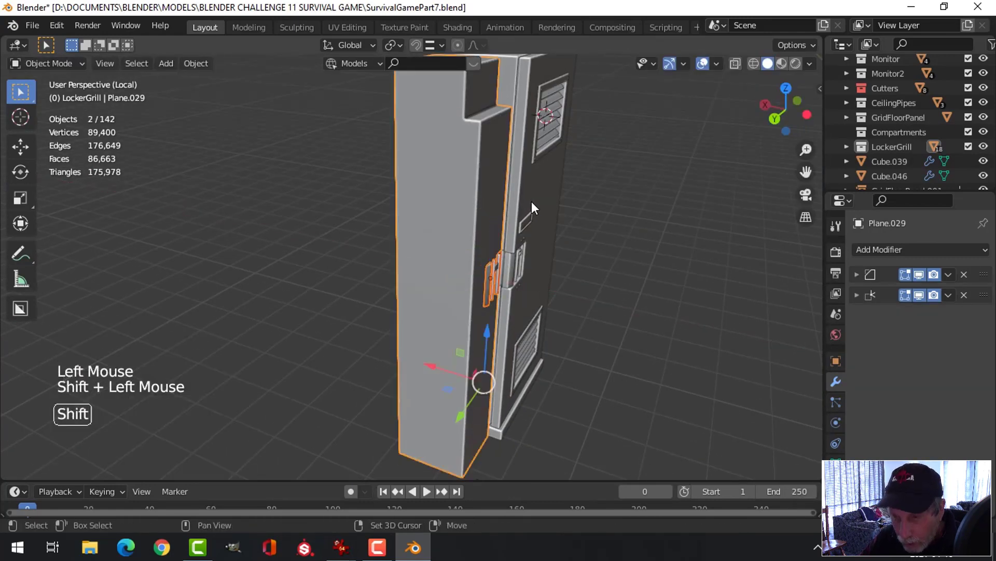
pyautogui.hotkey('shift', 'h')
pyautogui.moveTo(529, 207); pyautogui.dragTo(485, 208, button='middle')
pyautogui.scroll(2, 422, 229)
pyautogui.keyDown('shift'); pyautogui.moveTo(422, 229); pyautogui.dragTo(428, 300, button='middle'); pyautogui.keyUp('shift')
pyautogui.hotkey('alt', 'a')
pyautogui.click(277, 259)
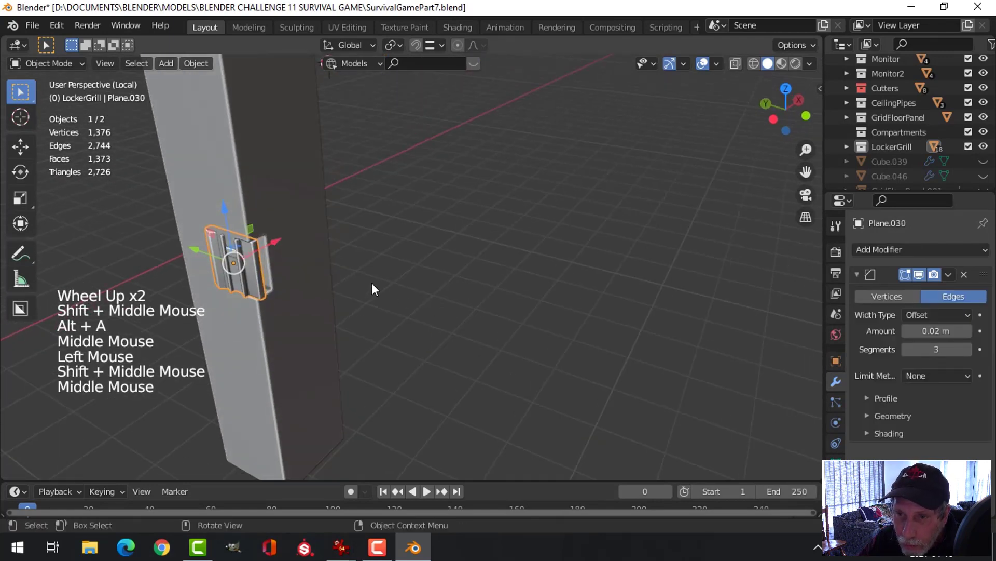
# - Set the latch plate copy into the column's notch, shifting it along Y by about -0.19 m
pyautogui.moveTo(281, 242); pyautogui.dragTo(284, 237)
pyautogui.moveTo(284, 237); pyautogui.dragTo(363, 231, button='middle')
pyautogui.scroll(1, 333, 282)
pyautogui.click(358, 205)
pyautogui.moveTo(358, 205); pyautogui.dragTo(381, 217)
pyautogui.scroll(2, 552, 232)
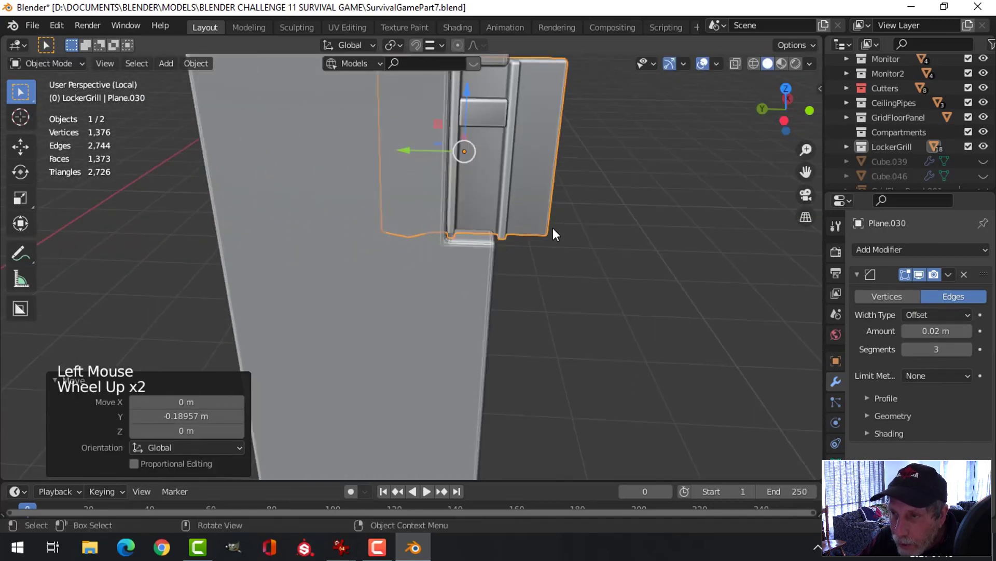
pyautogui.keyDown('shift'); pyautogui.moveTo(552, 232); pyautogui.dragTo(530, 242, button='middle'); pyautogui.keyUp('shift')
pyautogui.moveTo(530, 241); pyautogui.dragTo(513, 252, button='middle')
pyautogui.scroll(-2, 481, 247)
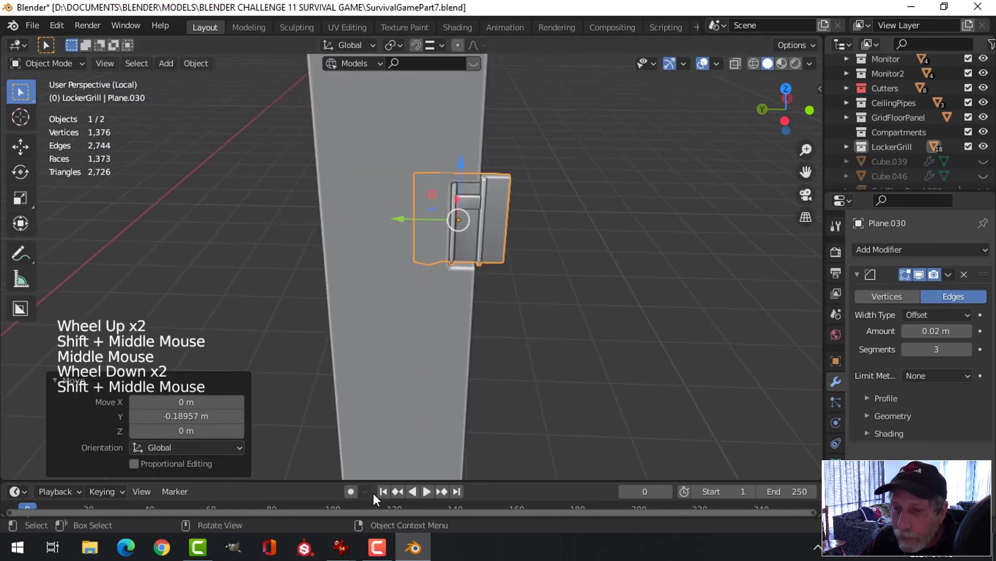
# - Compare the latch recess on the columns in the alienlocker11.jpg reference in IrfanView, and return to Blender
pyautogui.moveTo(342, 549)
pyautogui.click(415, 472)
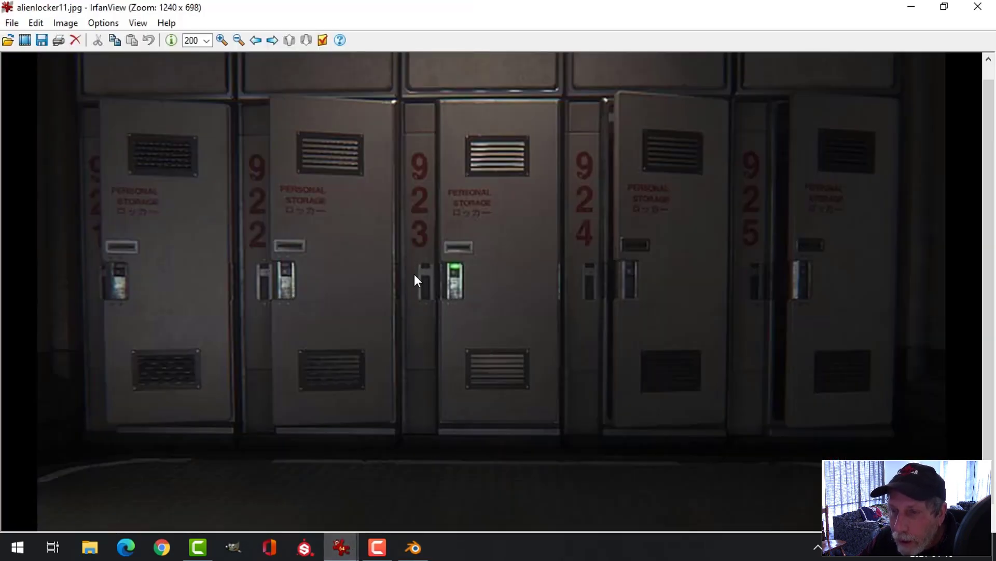
pyautogui.click(413, 547)
# - Narrow the side column by scaling its whole mesh along Y to 0.814
pyautogui.scroll(-2, 434, 289)
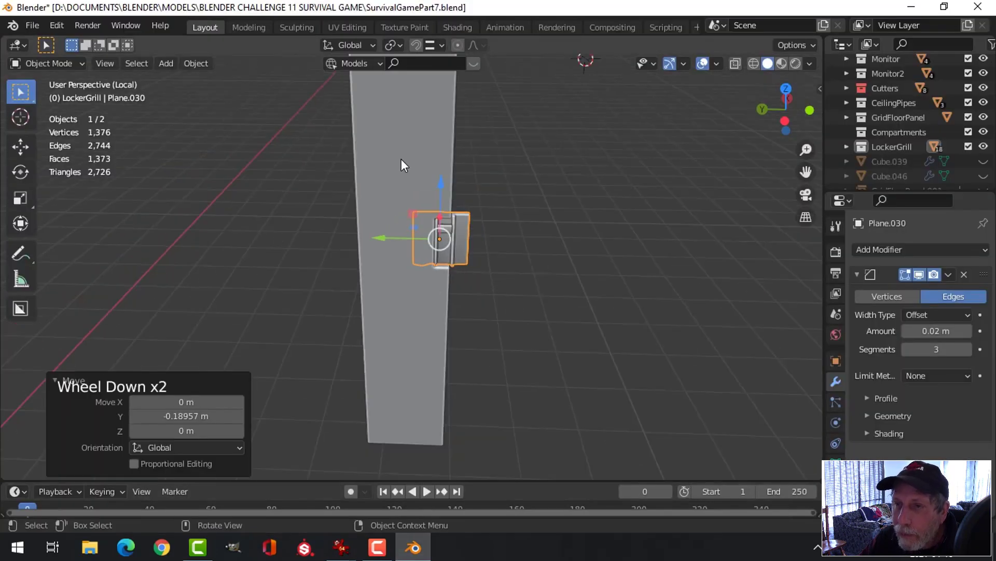
pyautogui.scroll(-1, 419, 229)
pyautogui.keyDown('shift'); pyautogui.moveTo(419, 229); pyautogui.dragTo(410, 239, button='middle'); pyautogui.keyUp('shift')
pyautogui.click(448, 212)
pyautogui.press('Tab')
pyautogui.press('a')
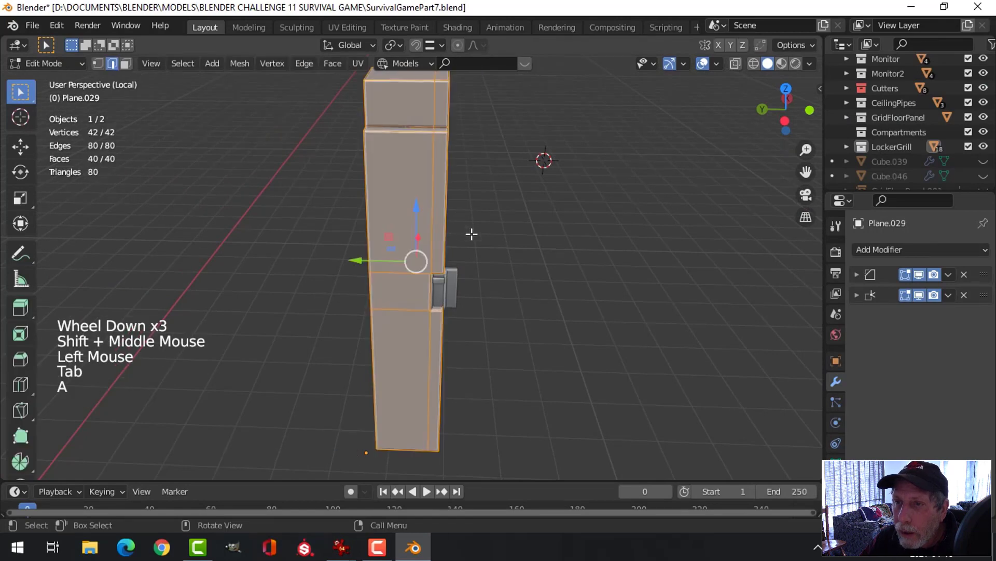
pyautogui.keyDown('shift'); pyautogui.moveTo(521, 242); pyautogui.dragTo(527, 233, button='middle'); pyautogui.keyUp('shift')
pyautogui.press('s')
pyautogui.press('y')
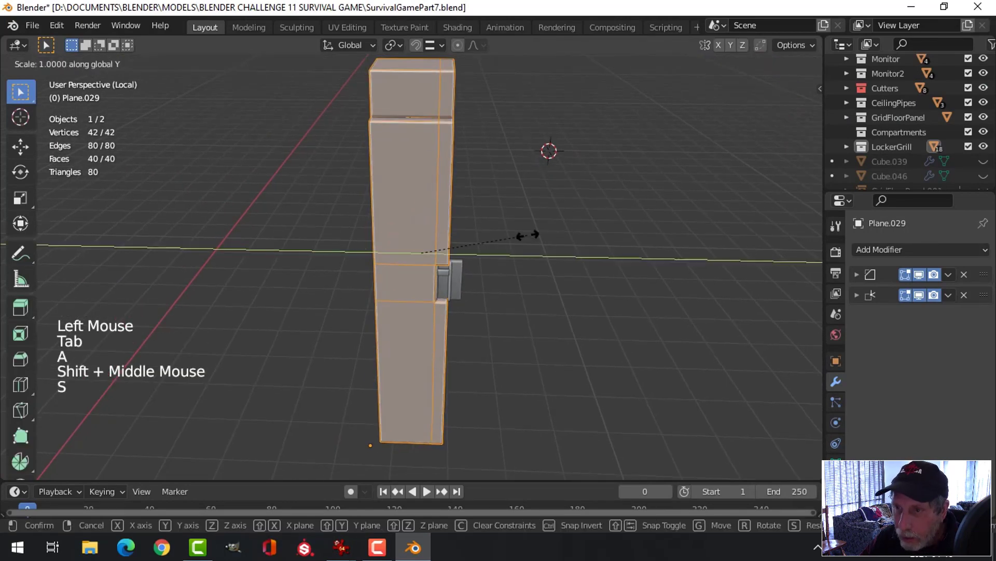
pyautogui.click(495, 249)
pyautogui.scroll(2, 494, 254)
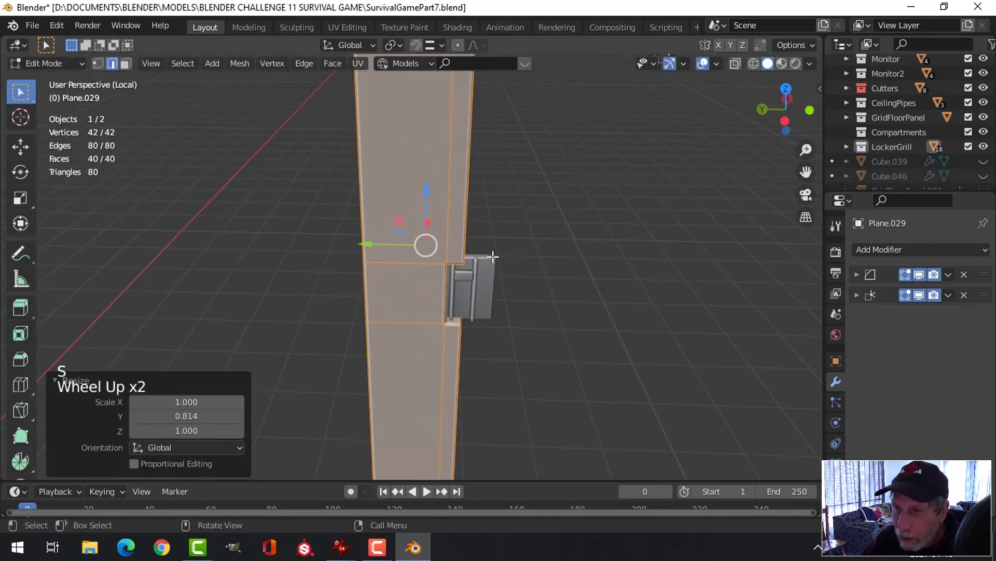
pyautogui.hotkey('alt', 'a')
pyautogui.scroll(-1, 494, 253)
pyautogui.press('2')
pyautogui.keyDown('alt'); pyautogui.keyDown('shift'); pyautogui.click(442, 202); pyautogui.keyUp('shift'); pyautogui.keyUp('alt')
pyautogui.scroll(-1, 442, 202)
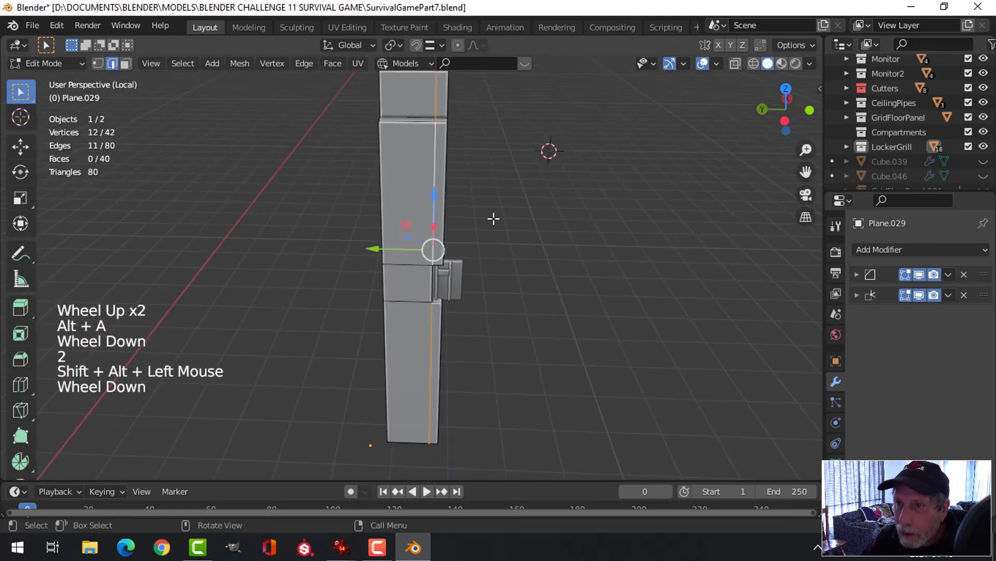
pyautogui.moveTo(442, 202); pyautogui.dragTo(498, 234, button='middle')
pyautogui.scroll(2, 551, 236)
pyautogui.moveTo(498, 235); pyautogui.dragTo(452, 234, button='middle')
pyautogui.scroll(1, 349, 241)
pyautogui.keyDown('shift'); pyautogui.moveTo(349, 240); pyautogui.dragTo(417, 249, button='middle'); pyautogui.keyUp('shift')
pyautogui.scroll(2, 390, 215)
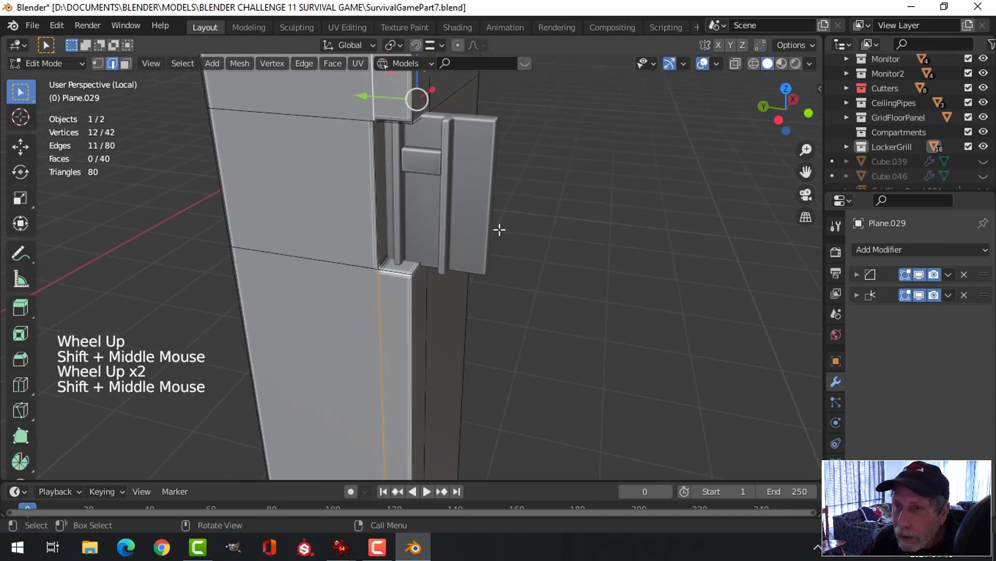
# - Hide the latch plate copy and reopen the side column's mesh for editing with nothing selected
pyautogui.press('Tab')
pyautogui.click(484, 199)
pyautogui.press('h')
pyautogui.click(410, 168)
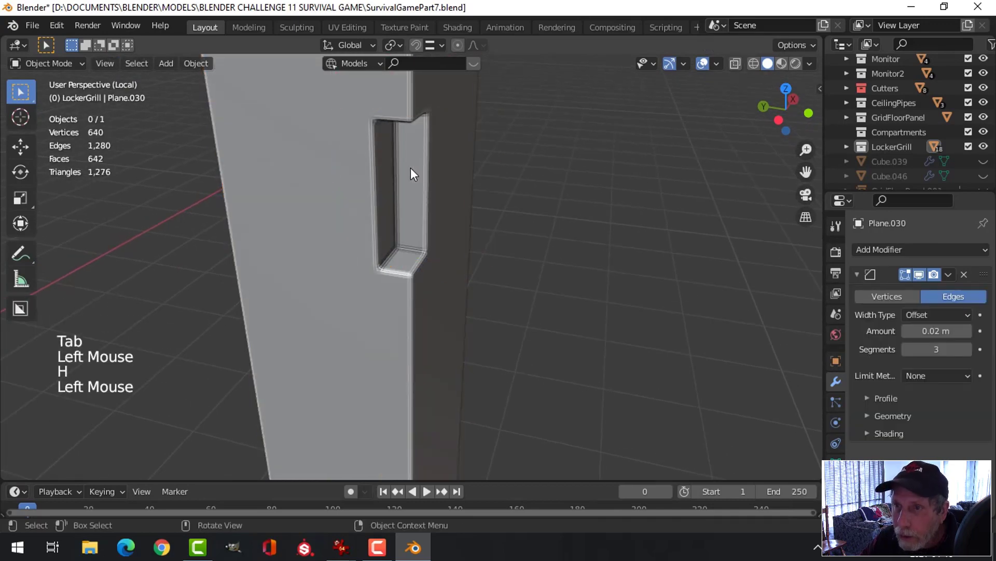
pyautogui.press('Tab')
pyautogui.moveTo(410, 168); pyautogui.dragTo(444, 188, button='middle')
pyautogui.hotkey('alt', 'a')
pyautogui.moveTo(466, 217); pyautogui.dragTo(445, 212, button='middle')
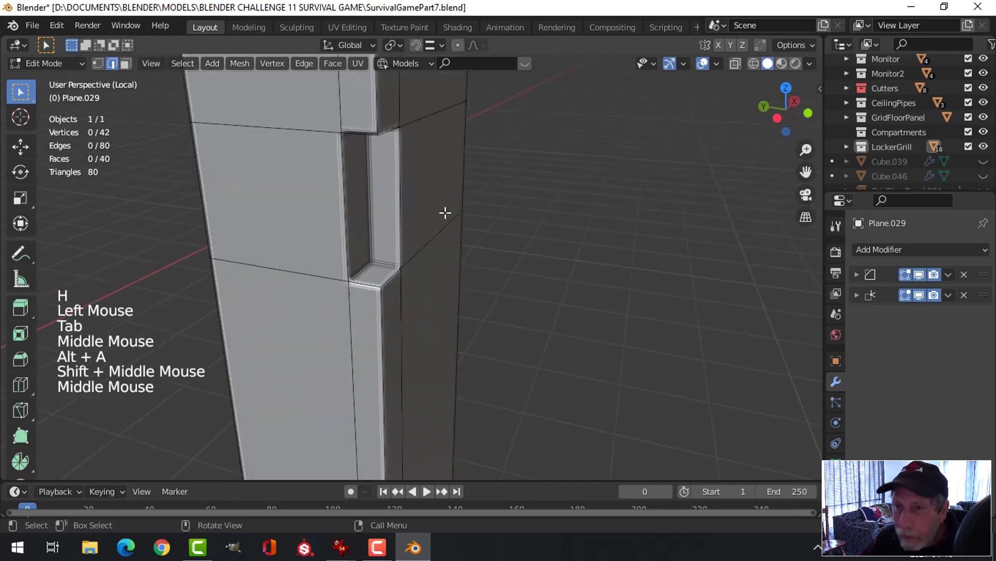
pyautogui.press('3')
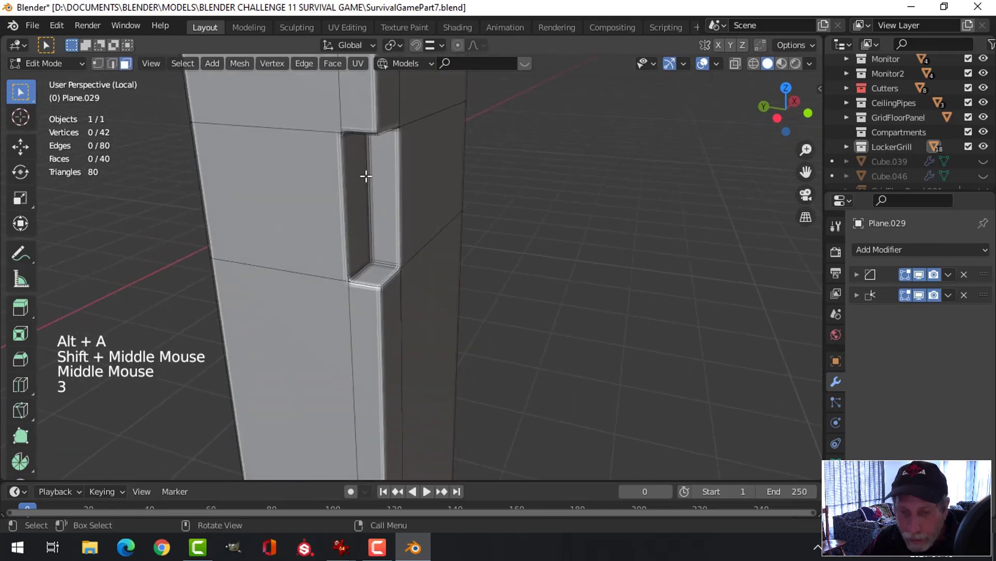
pyautogui.press('2')
pyautogui.hotkey('alt', 'a')
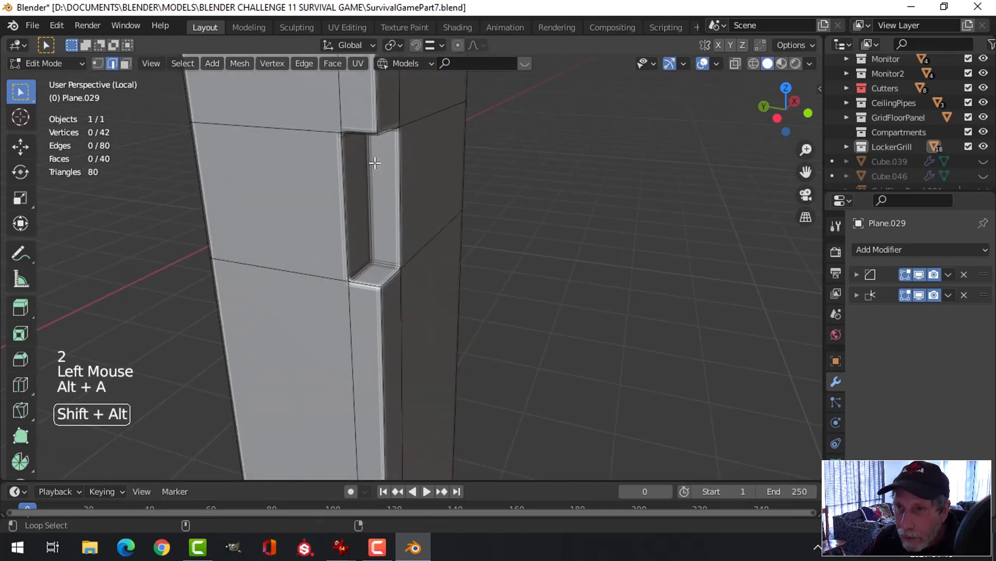
pyautogui.keyDown('alt'); pyautogui.keyDown('shift'); pyautogui.click(373, 162); pyautogui.keyUp('shift'); pyautogui.keyUp('alt')
pyautogui.hotkey('alt', 'a')
pyautogui.keyDown('alt'); pyautogui.keyDown('shift'); pyautogui.click(355, 172); pyautogui.keyUp('shift'); pyautogui.keyUp('alt')
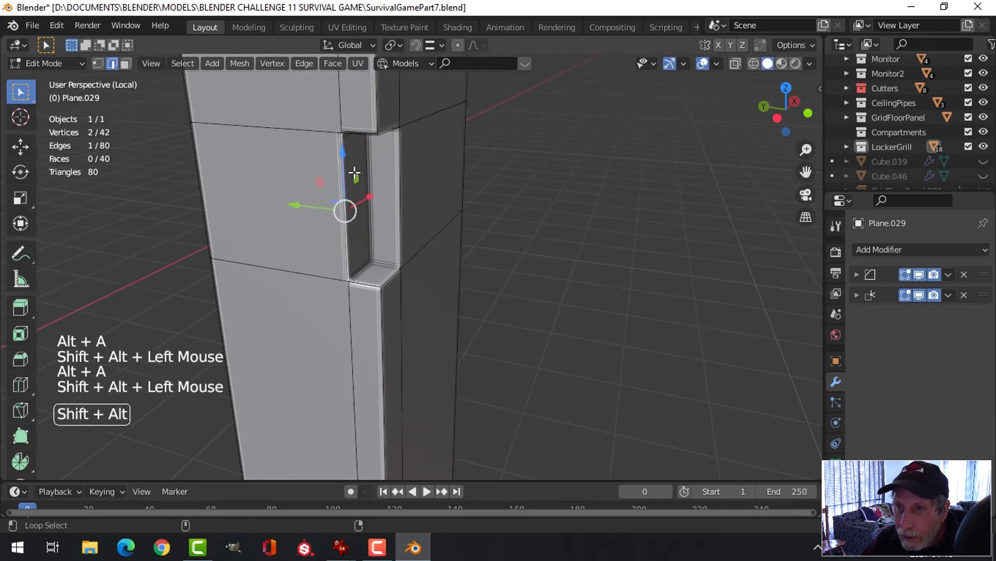
pyautogui.hotkey('alt', 'a')
# - Select the column's vertical edge loop together with the notch's front side edge, move them along Y to widen the notch, and clear the selection
pyautogui.keyDown('alt'); pyautogui.keyDown('shift'); pyautogui.click(352, 193); pyautogui.keyUp('shift'); pyautogui.keyUp('alt')
pyautogui.keyDown('shift'); pyautogui.click(344, 178); pyautogui.keyUp('shift')
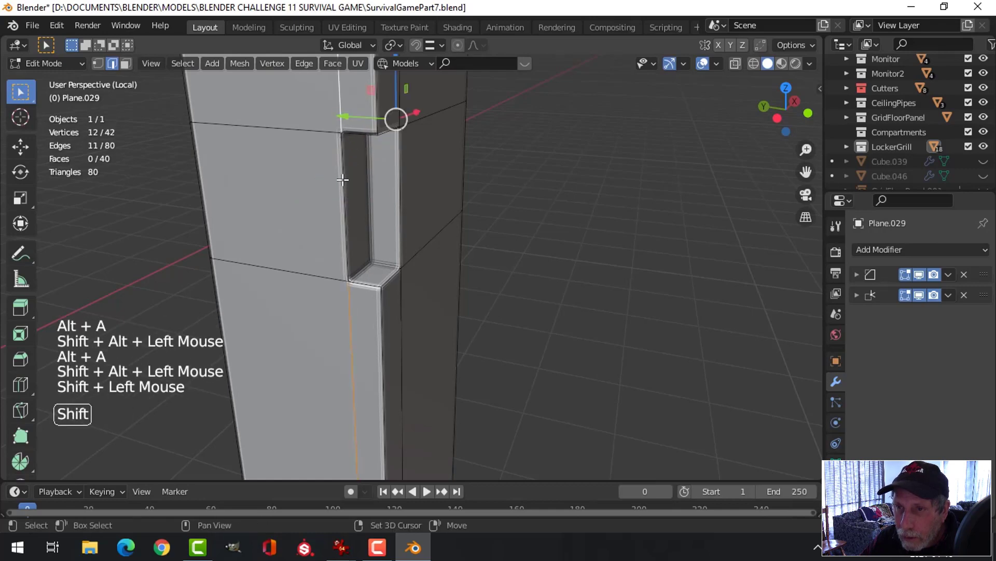
pyautogui.scroll(-2, 365, 220)
pyautogui.moveTo(364, 220); pyautogui.dragTo(387, 193, button='middle')
pyautogui.moveTo(387, 193); pyautogui.dragTo(359, 196)
pyautogui.hotkey('alt', 'a')
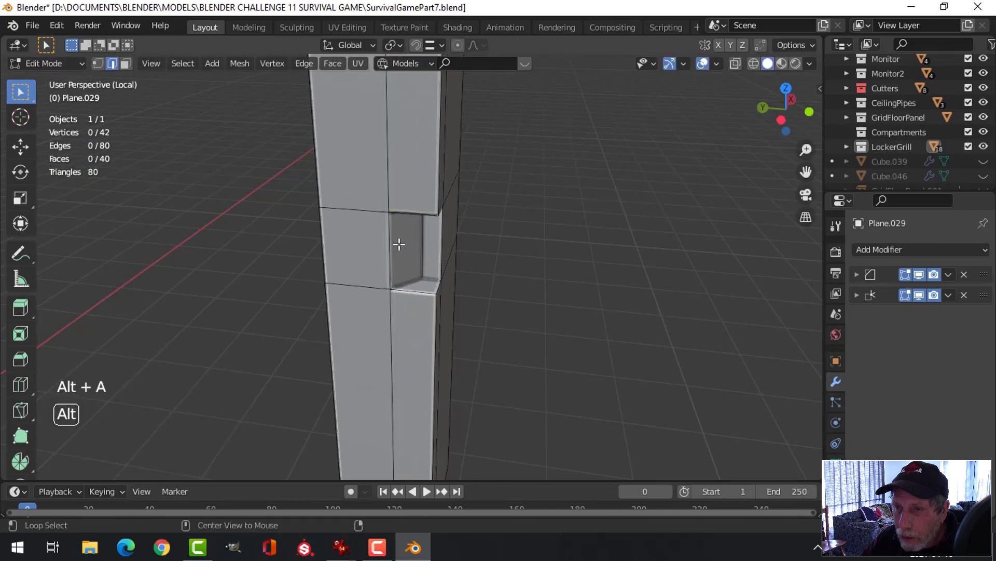
# - Move the notch's inner vertical edge about 0.206 m along Y, and fine-tune it by about 0.015 m using orthographic wireframe views
pyautogui.moveTo(381, 240); pyautogui.dragTo(355, 241)
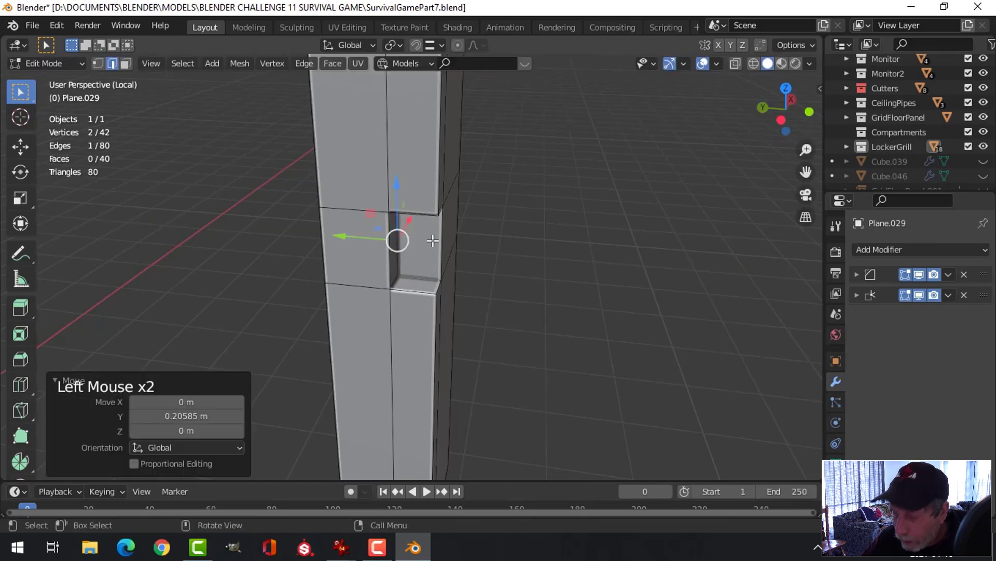
pyautogui.press('KP_1')
pyautogui.press('ctrl+KP_3')
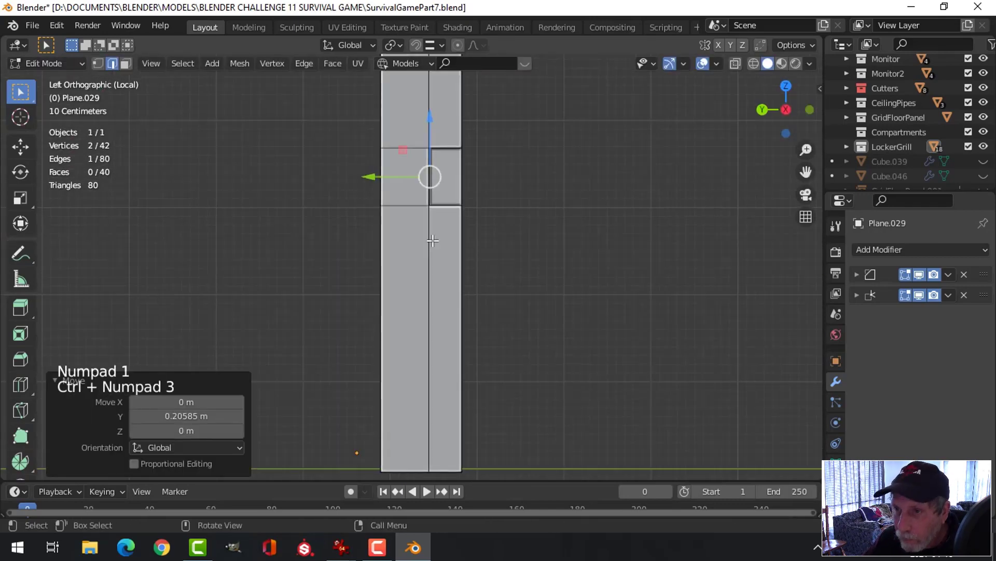
pyautogui.press('ctrl+KP_1')
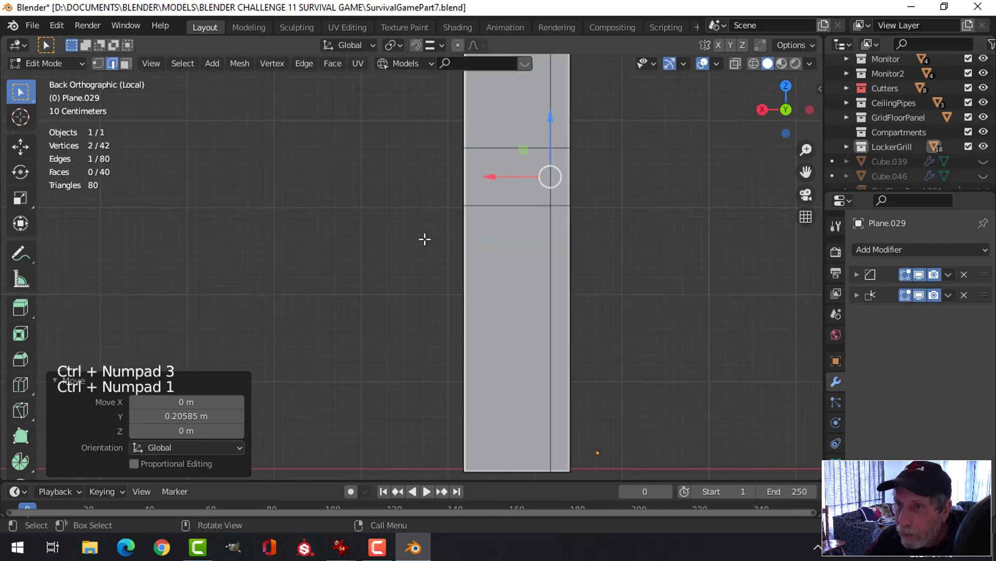
pyautogui.press('z')
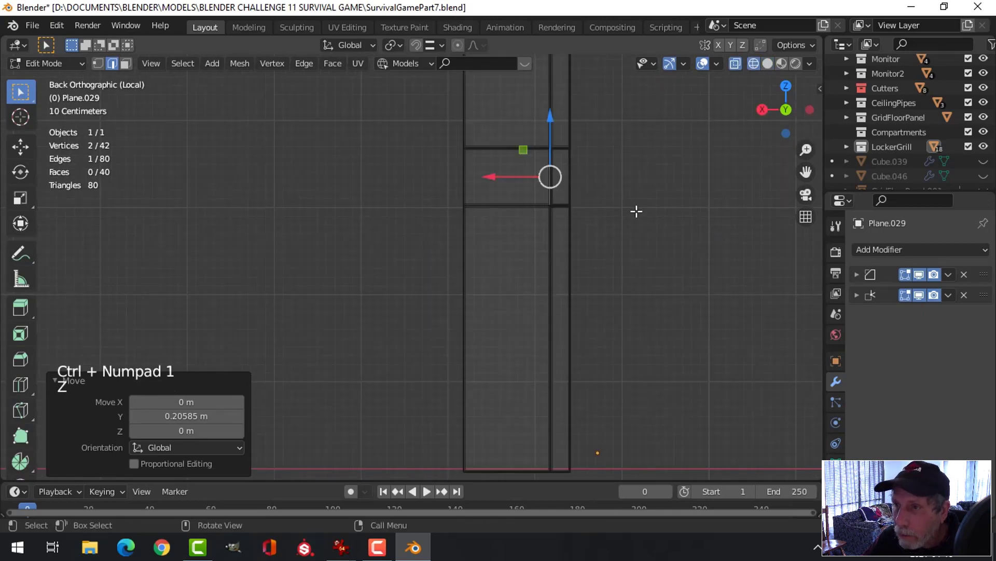
pyautogui.scroll(3, 638, 211)
pyautogui.moveTo(639, 211)
pyautogui.keyDown('shift'); pyautogui.mouseDown(button='middle')
pyautogui.moveTo(505, 265)
pyautogui.moveTo(431, 196)
pyautogui.mouseUp(button='middle'); pyautogui.keyUp('shift')
pyautogui.moveTo(411, 184); pyautogui.dragTo(443, 176)
pyautogui.press('KP_3')
# - Restore solid shading, leave mesh editing and reveal all hidden objects
pyautogui.press('z')
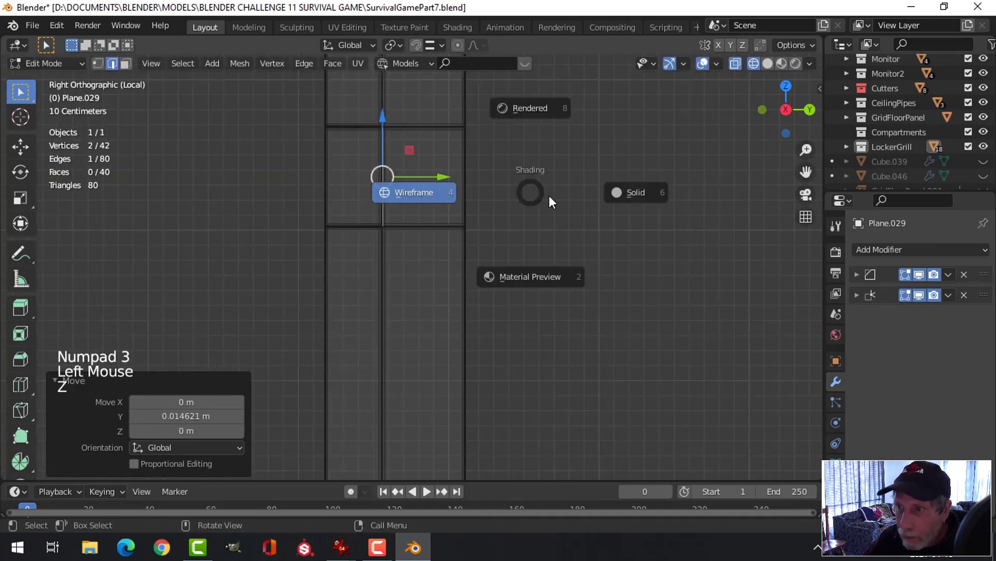
pyautogui.scroll(-3, 569, 195)
pyautogui.moveTo(570, 196); pyautogui.dragTo(578, 258, button='middle')
pyautogui.scroll(2, 623, 258)
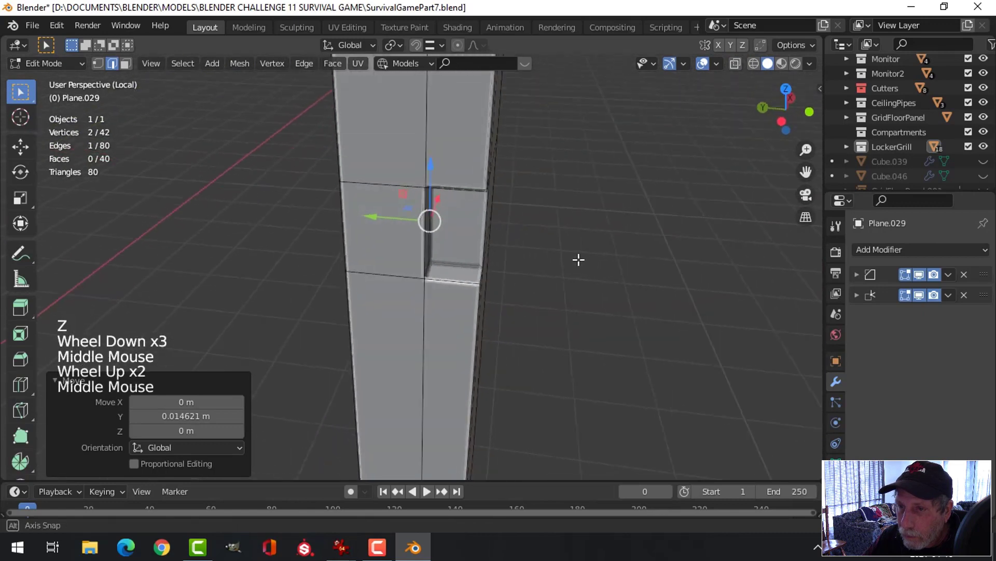
pyautogui.press('Tab')
pyautogui.hotkey('alt', 'h')
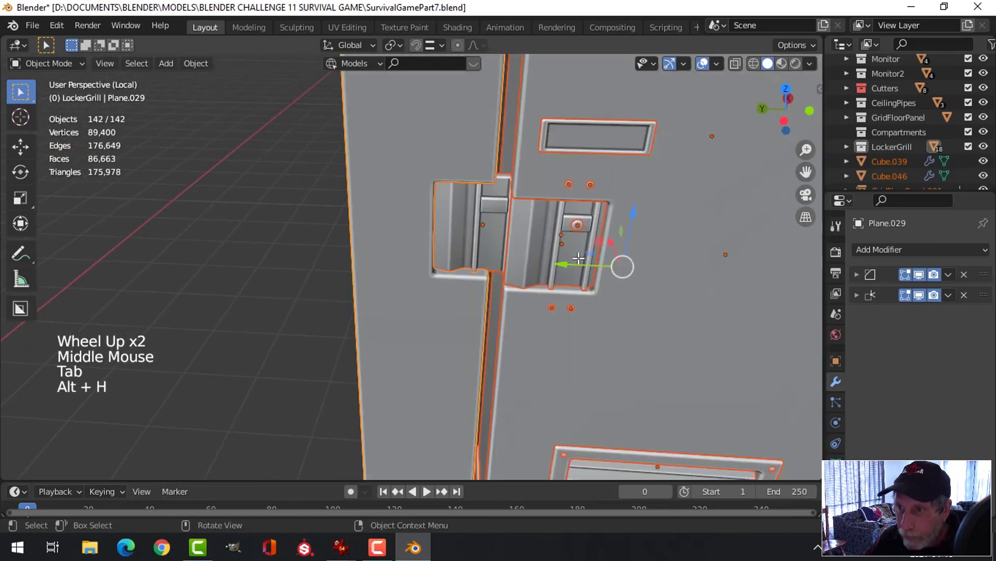
# - Isolate the latch plate copy and the side column, and move the plate about 0.229 m along Y
pyautogui.hotkey('alt', 'a')
pyautogui.click(463, 235)
pyautogui.keyDown('shift'); pyautogui.click(402, 195); pyautogui.keyUp('shift')
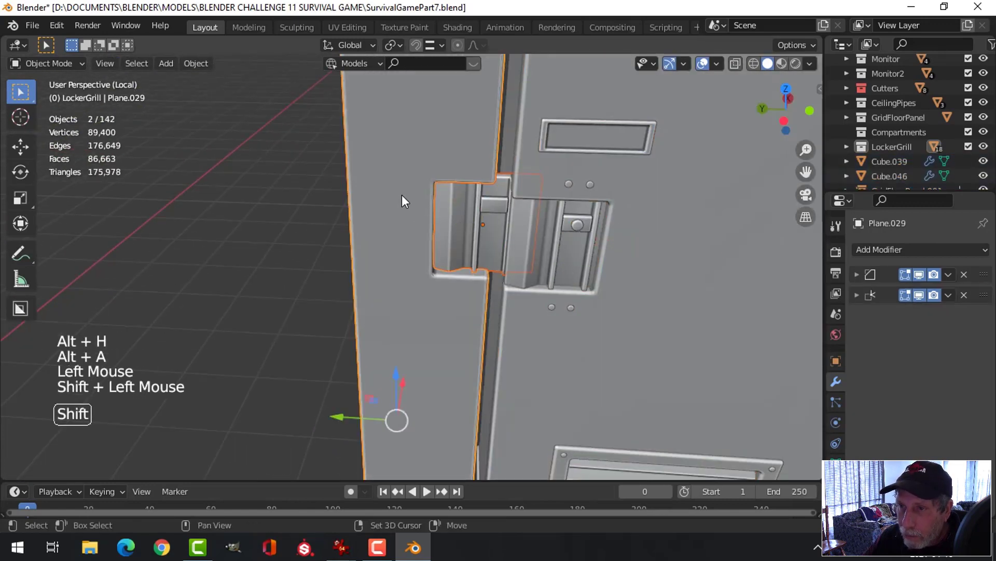
pyautogui.hotkey('shift', 'h')
pyautogui.moveTo(402, 194); pyautogui.dragTo(518, 245, button='middle')
pyautogui.click(504, 207)
pyautogui.moveTo(432, 200); pyautogui.dragTo(397, 200)
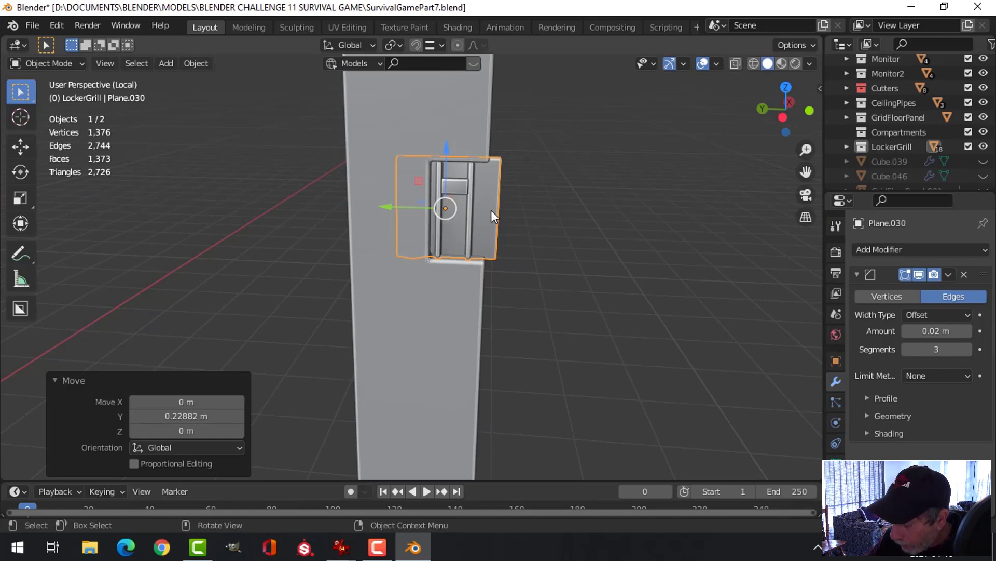
# - Leave the local view and move the latch plate copy about 0.299 m along Y into the column's notch
pyautogui.press('ctrl+KP_1')
pyautogui.press('/')
pyautogui.scroll(2, 669, 288)
pyautogui.keyDown('shift'); pyautogui.moveTo(669, 289); pyautogui.dragTo(518, 272, button='middle'); pyautogui.keyUp('shift')
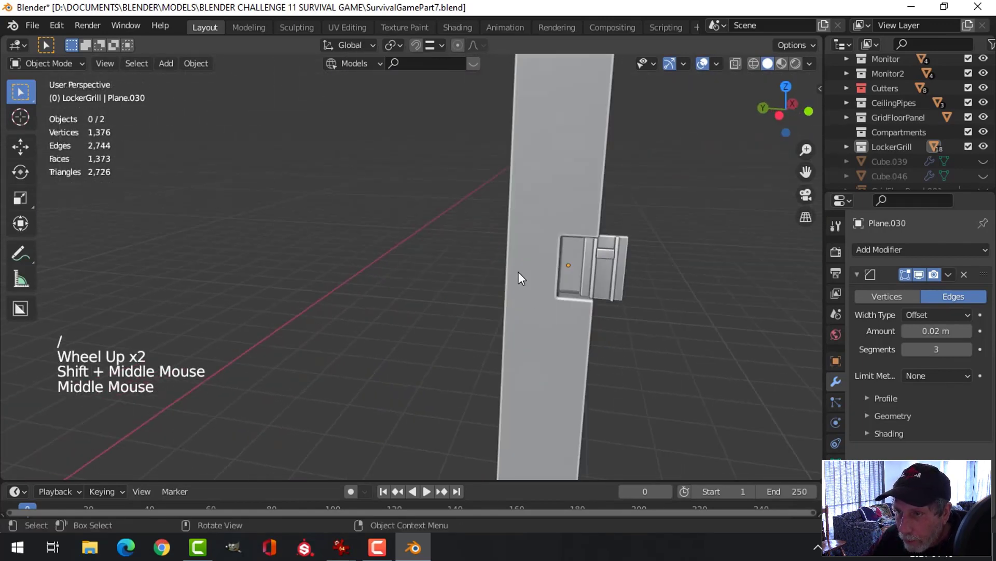
pyautogui.click(605, 261)
pyautogui.keyDown('shift'); pyautogui.moveTo(605, 261); pyautogui.dragTo(467, 280, button='middle'); pyautogui.keyUp('shift')
pyautogui.click(397, 271)
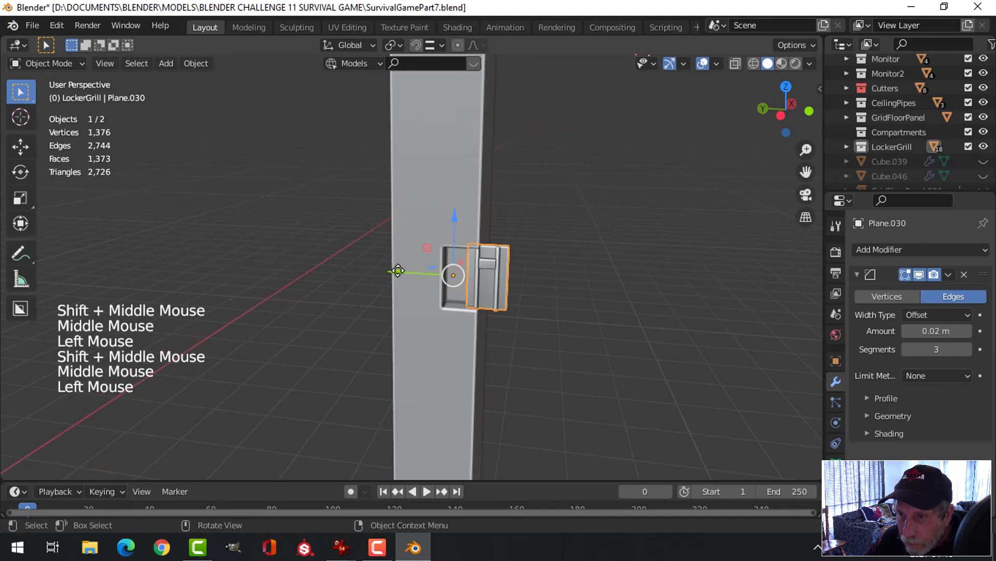
pyautogui.moveTo(398, 271); pyautogui.dragTo(372, 267)
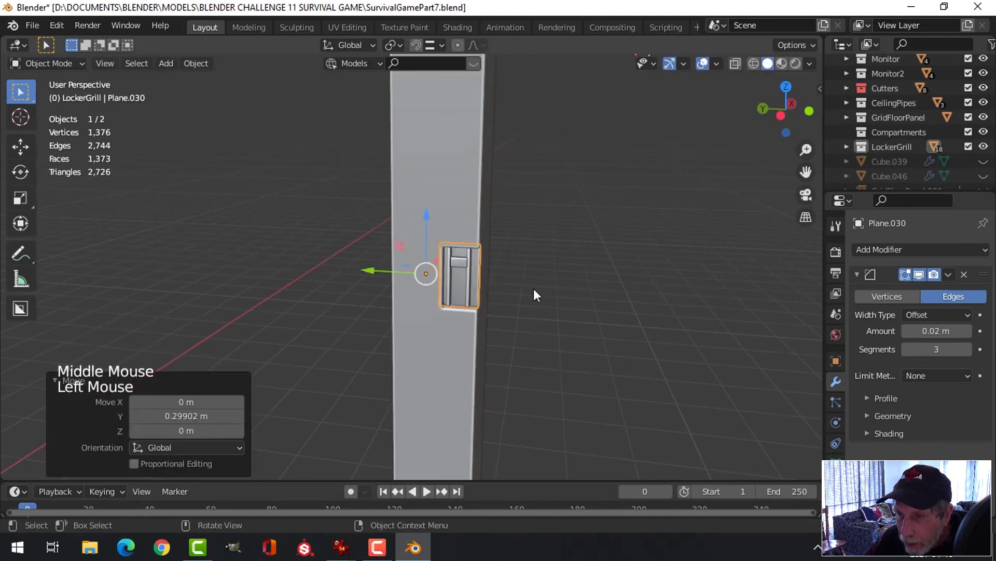
# - Switch to IrfanView to check the latch recesses beside the doors in alienlocker11.jpg, and return to Blender
pyautogui.scroll(2, 534, 288)
pyautogui.keyDown('shift'); pyautogui.moveTo(534, 289); pyautogui.dragTo(505, 270, button='middle'); pyautogui.keyUp('shift')
pyautogui.moveTo(340, 545)
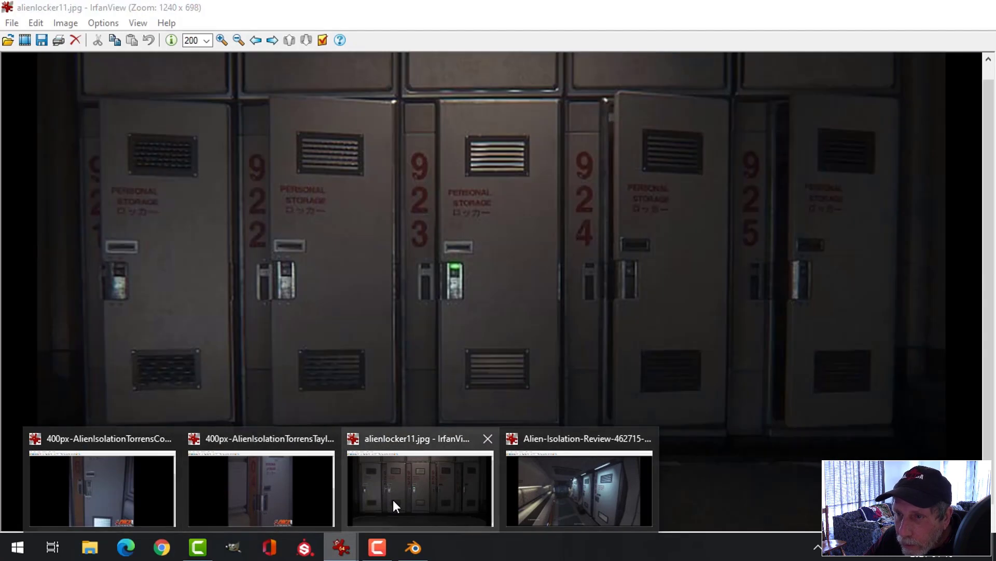
pyautogui.click(394, 499)
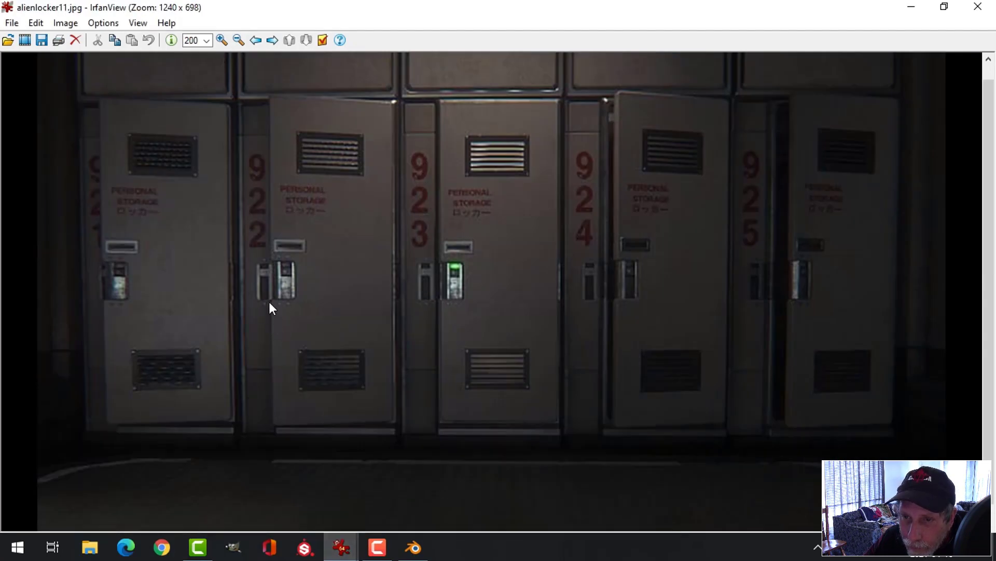
pyautogui.click(414, 547)
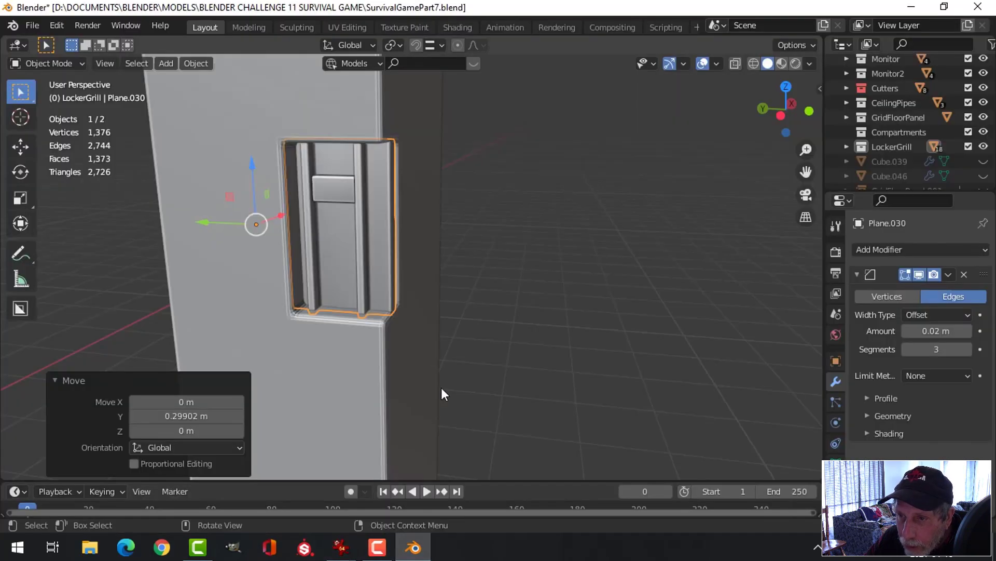
# - Open the latch plate copy's mesh for editing in the left orthographic view
pyautogui.moveTo(355, 265); pyautogui.dragTo(394, 268, button='middle')
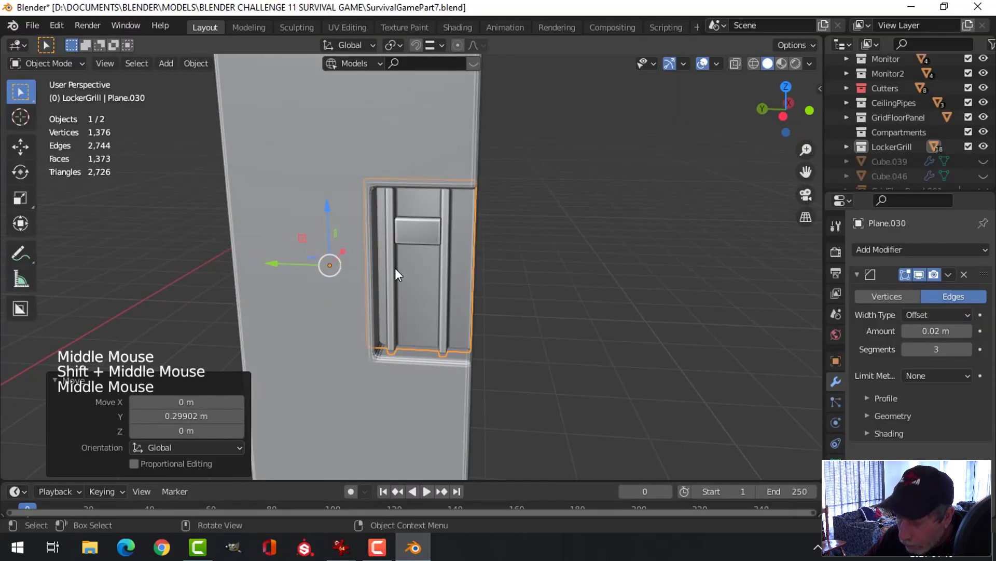
pyautogui.press('ctrl+KP_3')
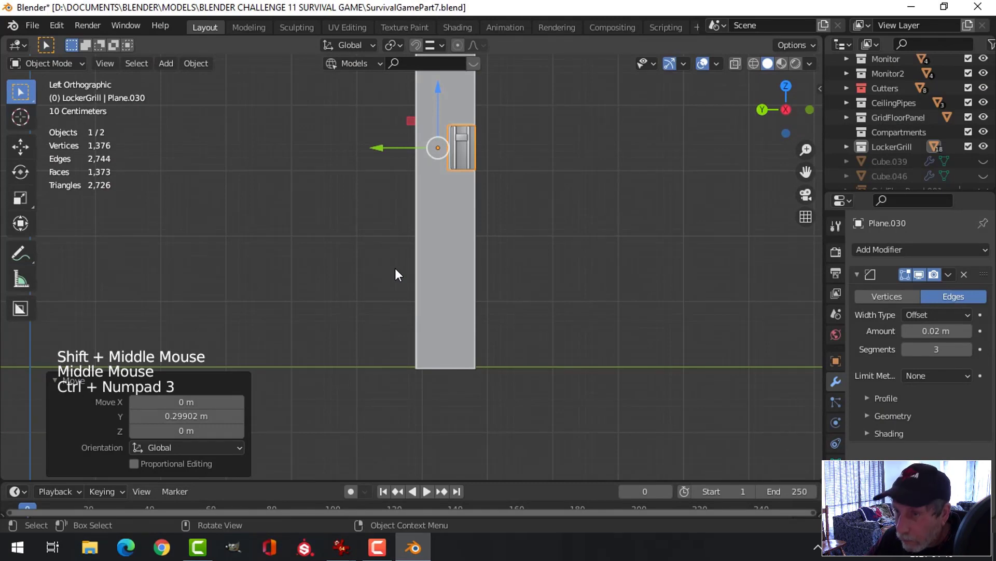
pyautogui.scroll(3, 415, 265)
pyautogui.keyDown('shift'); pyautogui.moveTo(437, 263); pyautogui.dragTo(418, 289, button='middle'); pyautogui.keyUp('shift')
pyautogui.scroll(2, 424, 273)
pyautogui.hotkey('alt', 'a')
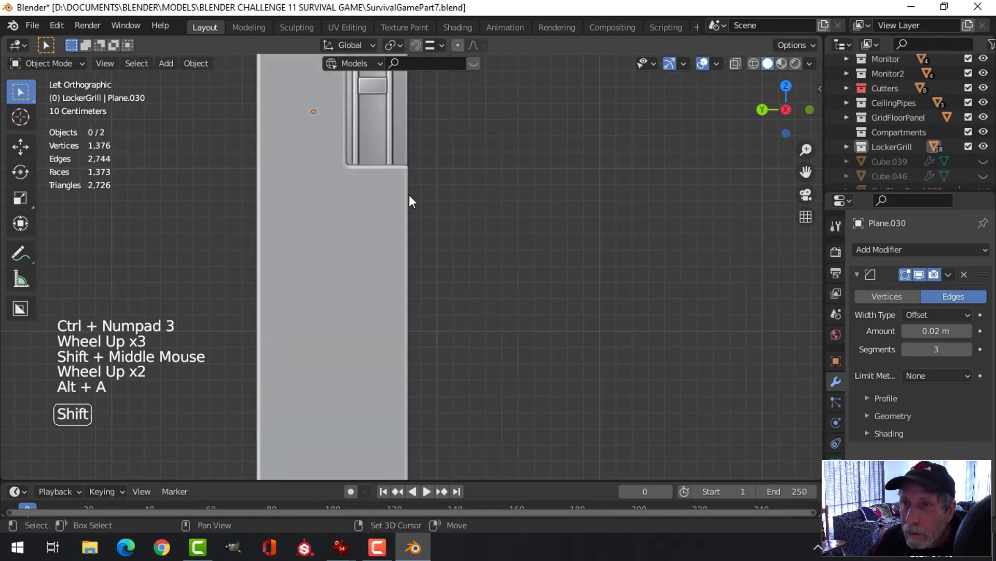
pyautogui.keyDown('shift'); pyautogui.moveTo(409, 201); pyautogui.dragTo(392, 231, button='middle'); pyautogui.keyUp('shift')
pyautogui.click(391, 231)
pyautogui.press('Tab')
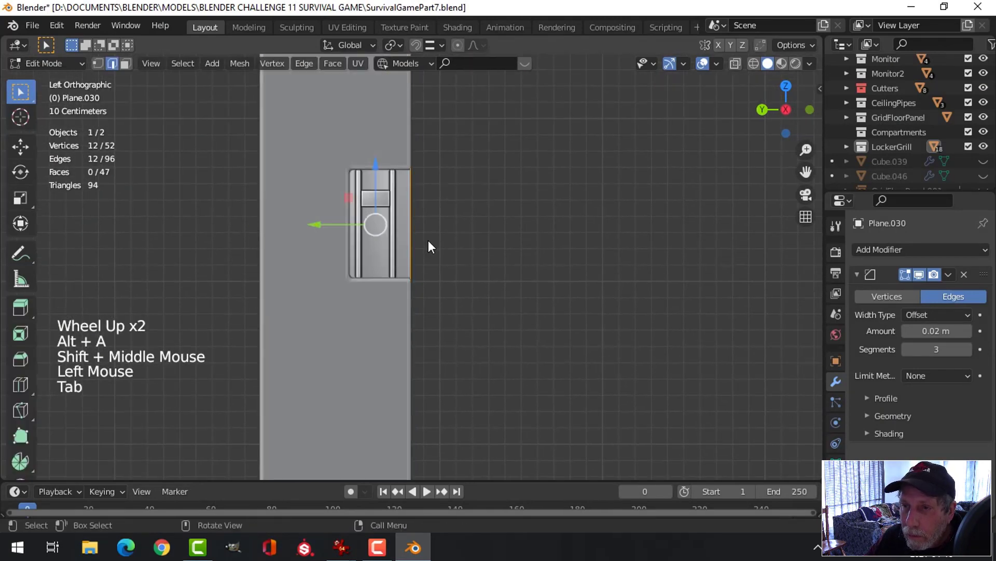
# - Select the two long, narrow faces at the latch plate copy's outer side and move them inward along Y
pyautogui.moveTo(450, 244); pyautogui.dragTo(498, 273, button='middle')
pyautogui.press('KP_Decimal')
pyautogui.scroll(-2, 502, 266)
pyautogui.scroll(1, 524, 274)
pyautogui.hotkey('alt', 'a')
pyautogui.press('3')
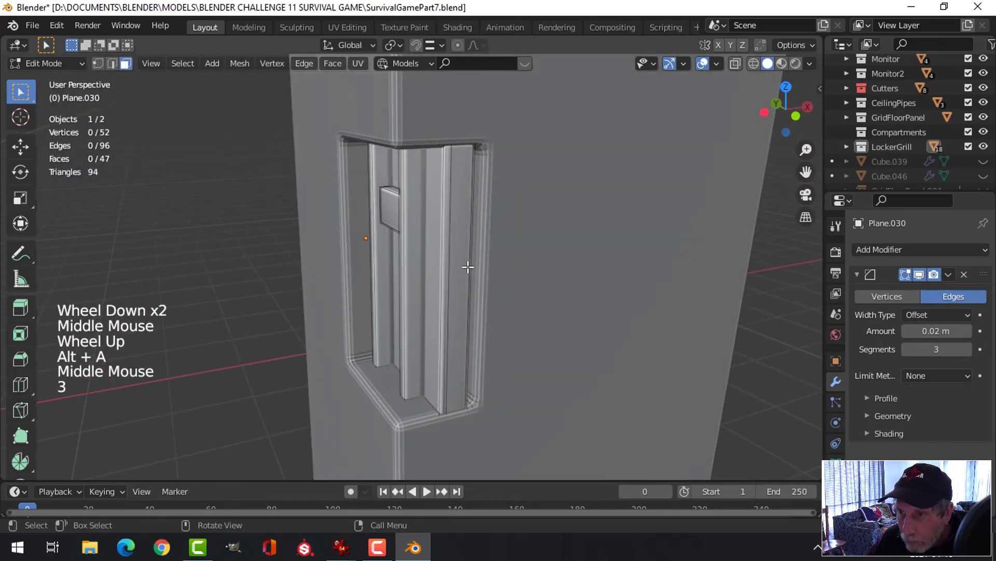
pyautogui.click(457, 240)
pyautogui.moveTo(458, 240); pyautogui.dragTo(445, 293, button='middle')
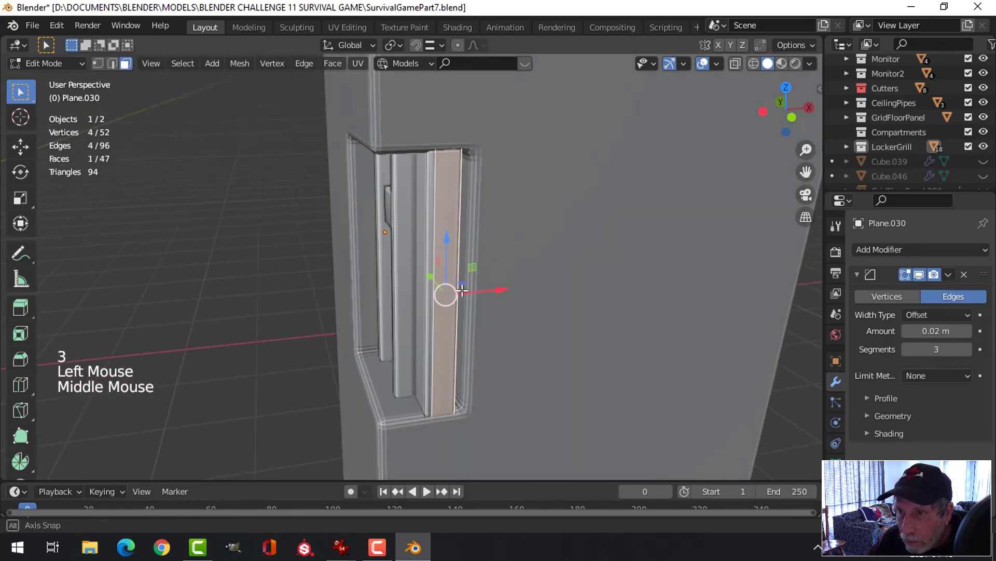
pyautogui.hotkey('alt', 'a')
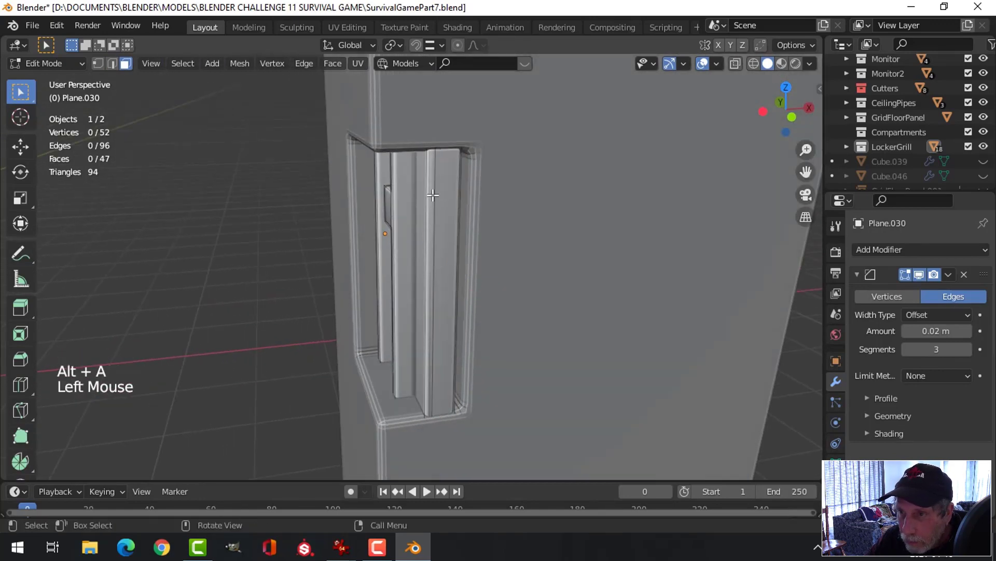
pyautogui.click(432, 195)
pyautogui.keyDown('shift'); pyautogui.click(444, 191); pyautogui.keyUp('shift')
pyautogui.moveTo(445, 191); pyautogui.dragTo(636, 280, button='middle')
pyautogui.moveTo(437, 266); pyautogui.dragTo(420, 267)
# - Move the latch plate copy's entire mesh about -0.014 m along Y, leave mesh editing and clear the selection
pyautogui.press('a')
pyautogui.moveTo(421, 266); pyautogui.dragTo(507, 285, button='middle')
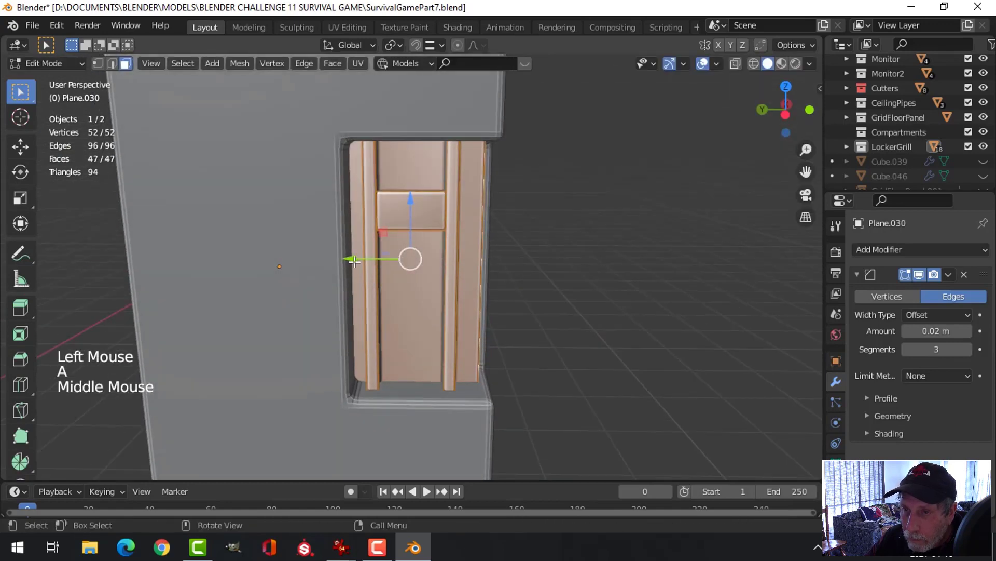
pyautogui.moveTo(354, 261); pyautogui.dragTo(360, 259)
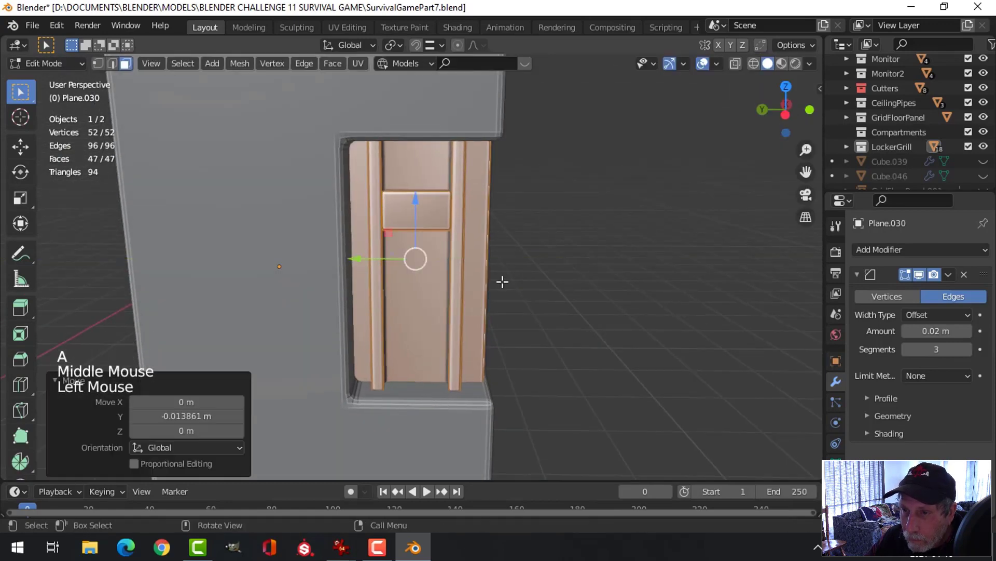
pyautogui.moveTo(503, 280)
pyautogui.mouseDown(button='middle')
pyautogui.moveTo(503, 232)
pyautogui.moveTo(499, 296)
pyautogui.mouseUp(button='middle')
pyautogui.press('Tab')
pyautogui.scroll(-3, 493, 306)
pyautogui.hotkey('alt', 'a')
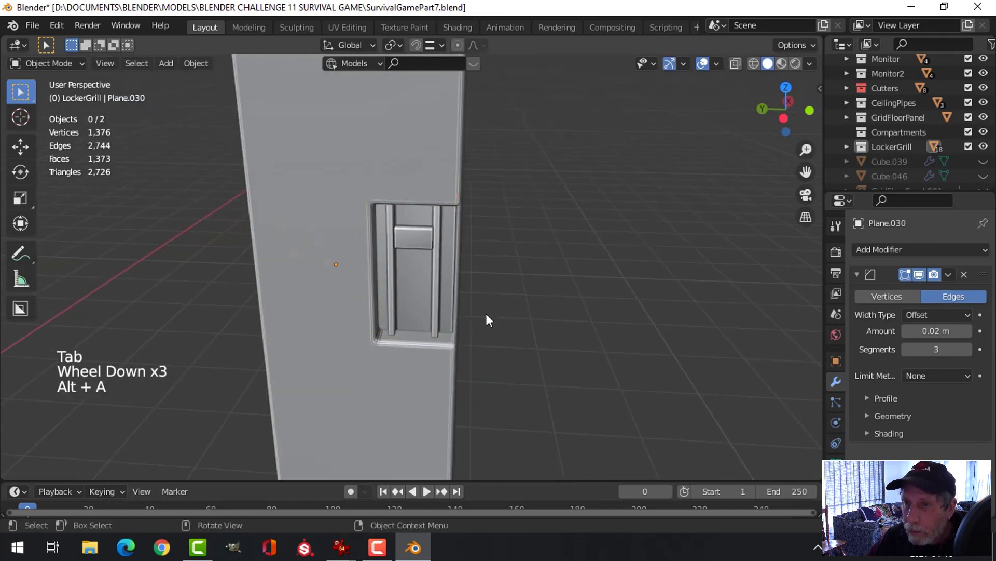
pyautogui.scroll(-2, 498, 311)
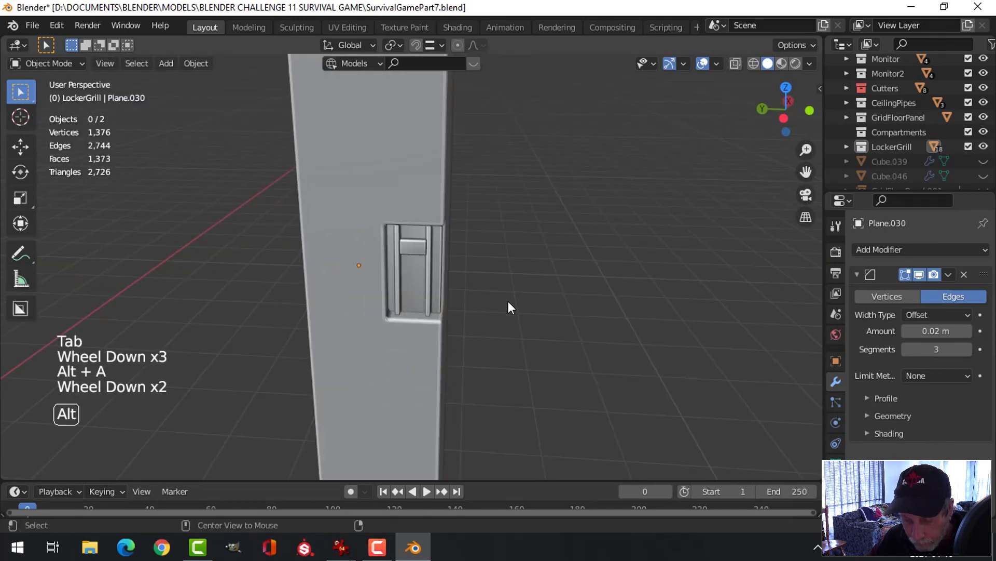
# - Reveal all hidden objects, clear the selection and view the two latch plates side by side
pyautogui.hotkey('alt', 'h')
pyautogui.scroll(-2, 469, 332)
pyautogui.hotkey('alt', 'a')
pyautogui.scroll(-2, 491, 308)
pyautogui.moveTo(469, 332); pyautogui.dragTo(405, 289, button='middle')
pyautogui.scroll(-3, 490, 310)
pyautogui.scroll(3, 475, 308)
pyautogui.scroll(1, 471, 324)
pyautogui.scroll(1, 468, 318)
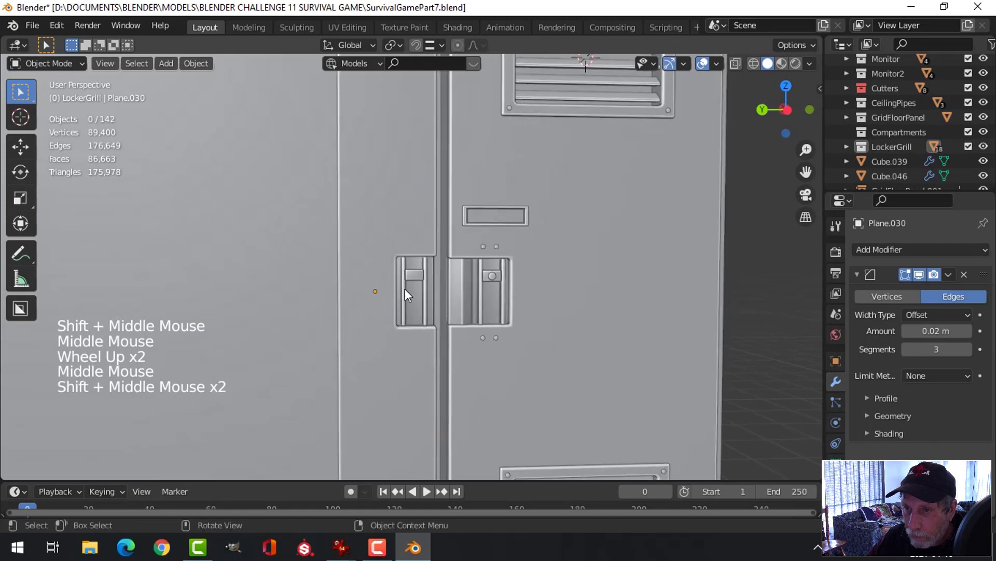
# - Compare the two latch plates with the locker reference alienlocker11.jpg in IrfanView
pyautogui.moveTo(341, 547)
pyautogui.click(421, 503)
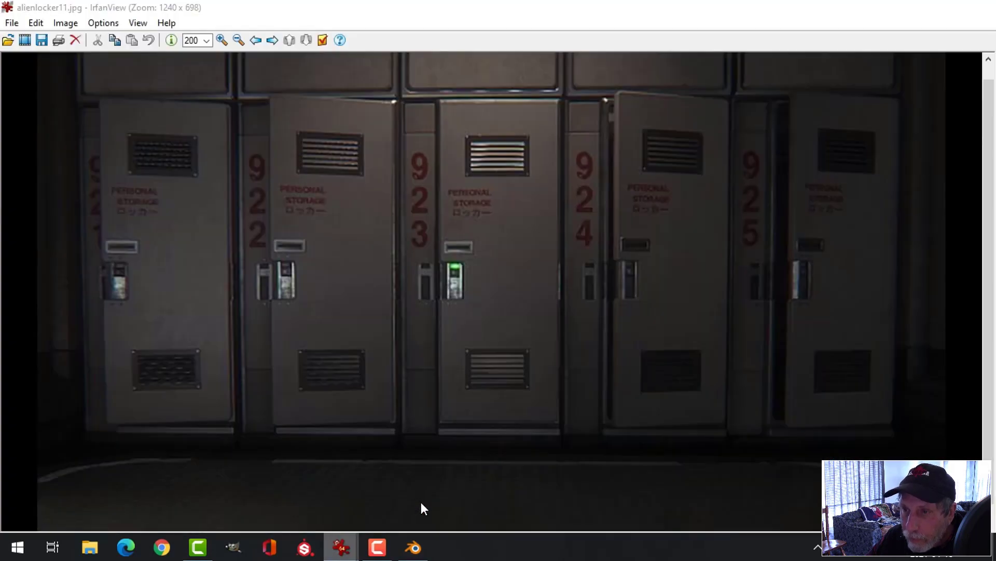
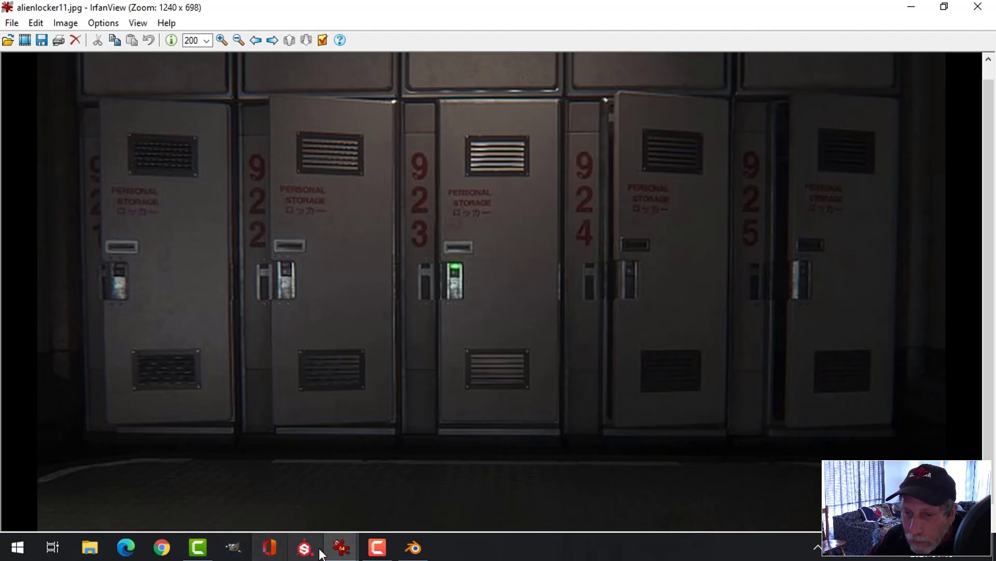
pyautogui.moveTo(341, 547)
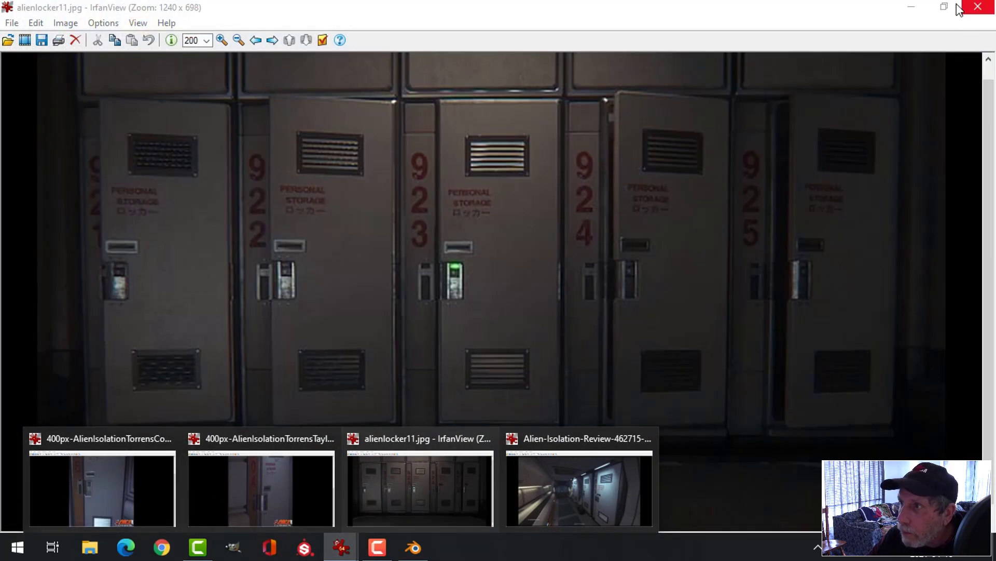
# - Duplicate the door latch's round button, move the copy along Y to the column's latch and about 0.268 m along X
pyautogui.scroll(2, 534, 367)
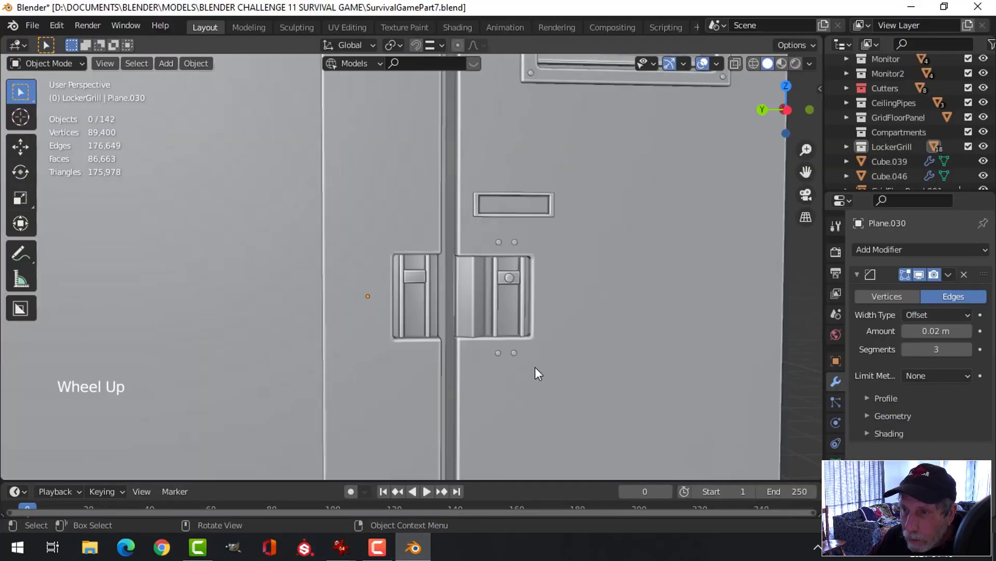
pyautogui.click(531, 281)
pyautogui.moveTo(536, 279); pyautogui.dragTo(585, 317, button='middle')
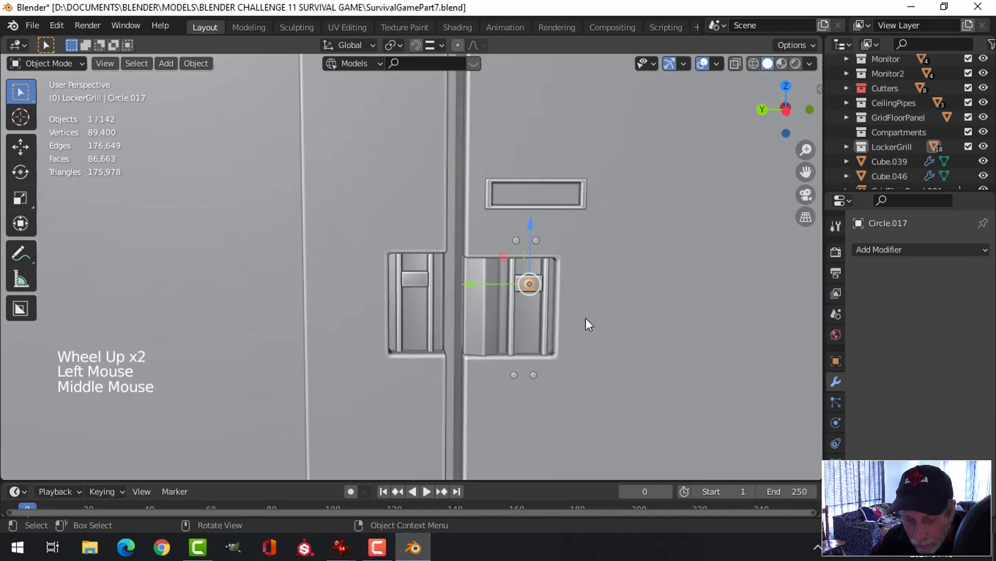
pyautogui.hotkey('shift', 'd')
pyautogui.click(585, 318)
pyautogui.moveTo(472, 282); pyautogui.dragTo(361, 280)
pyautogui.moveTo(420, 333); pyautogui.dragTo(496, 359, button='middle')
pyautogui.scroll(3, 438, 297)
pyautogui.moveTo(442, 286); pyautogui.dragTo(377, 275)
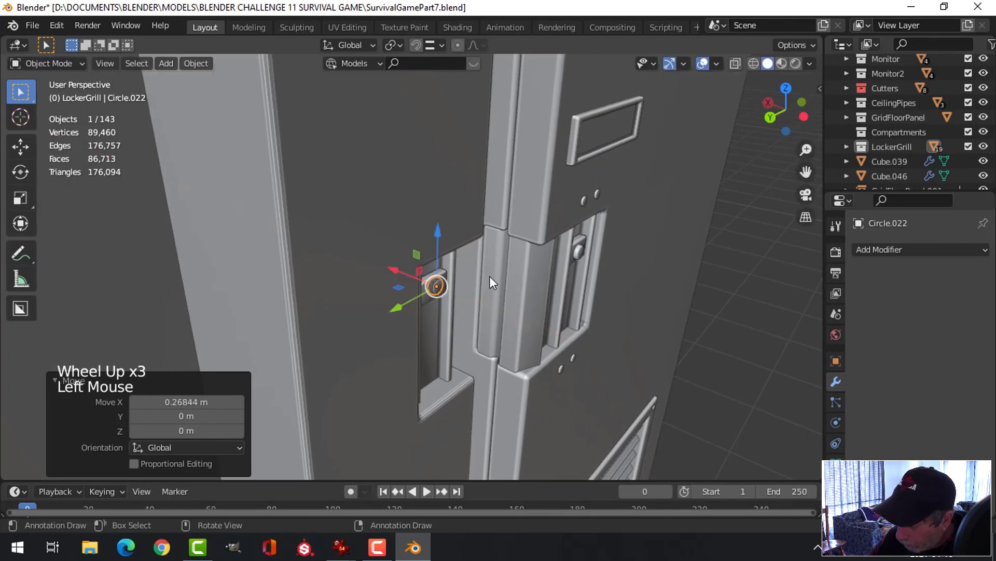
# - Centre the button copy on the column latch's small block along Z and Y, and move it about -0.01 m along X
pyautogui.press('ctrl+KP_3')
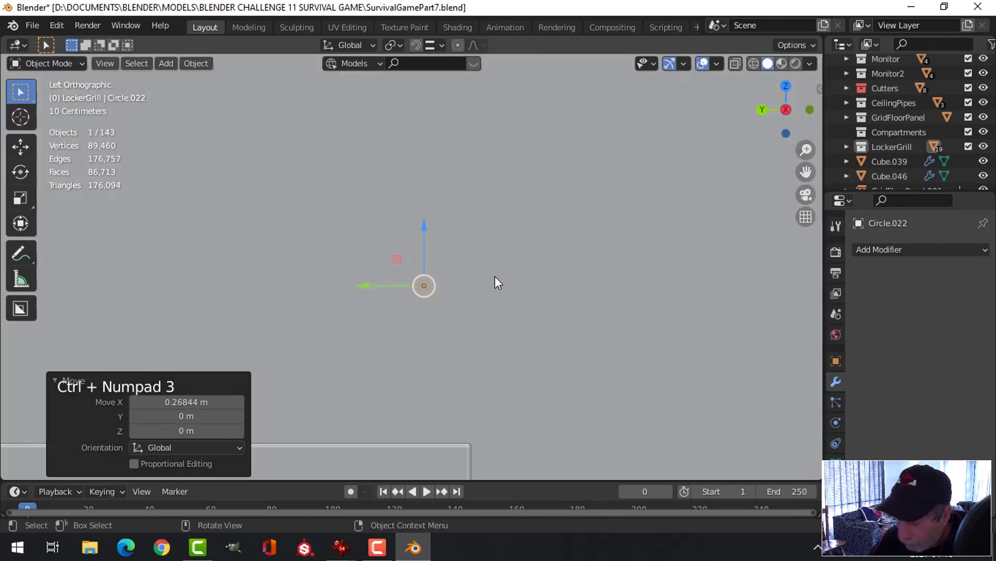
pyautogui.scroll(14, 494, 276)
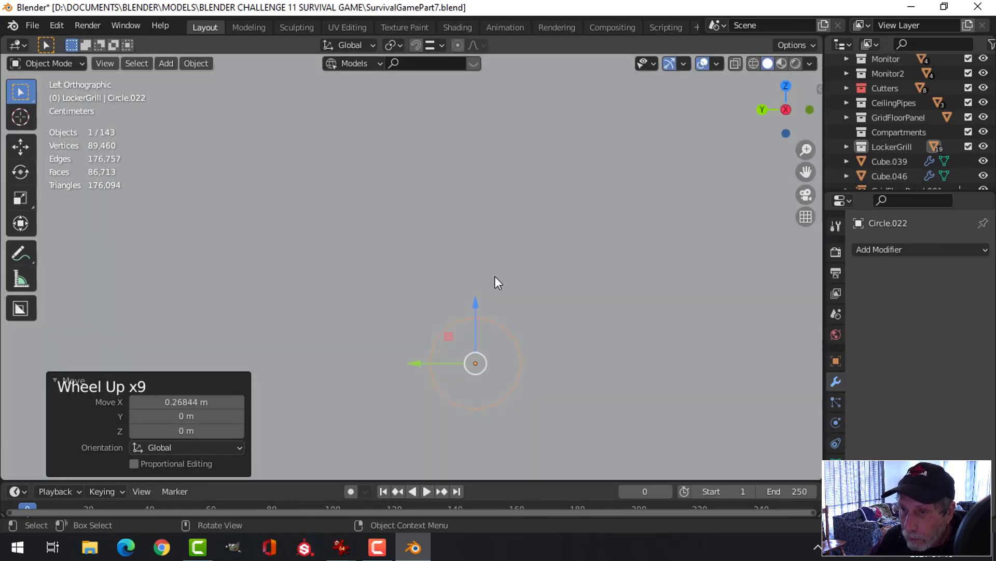
pyautogui.scroll(-15, 550, 295)
pyautogui.keyDown('shift'); pyautogui.moveTo(528, 304); pyautogui.dragTo(511, 283, button='middle'); pyautogui.keyUp('shift')
pyautogui.moveTo(511, 283); pyautogui.dragTo(437, 280, button='middle')
pyautogui.scroll(4, 438, 280)
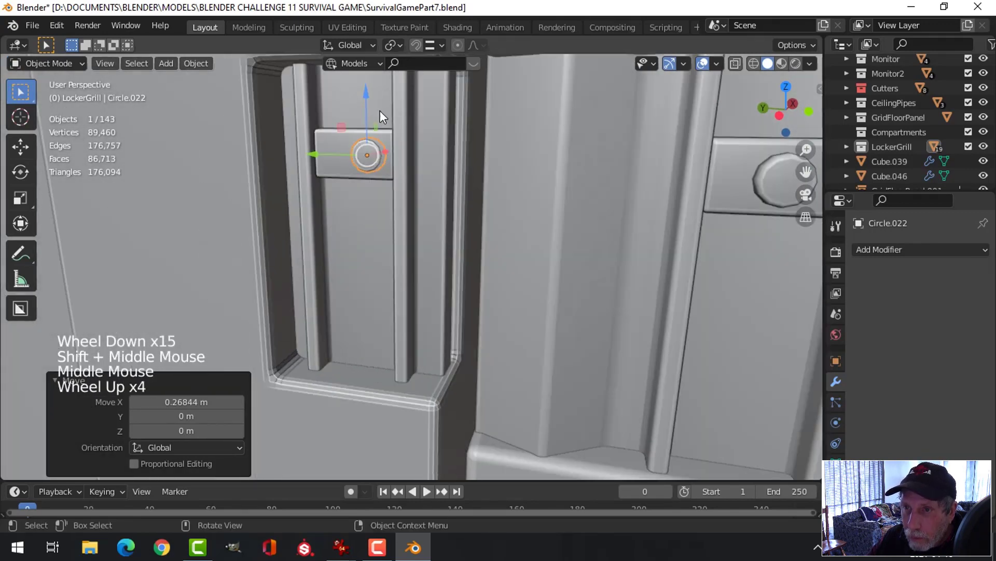
pyautogui.moveTo(363, 89); pyautogui.dragTo(363, 94)
pyautogui.moveTo(362, 93); pyautogui.dragTo(335, 180, button='middle')
pyautogui.moveTo(312, 171); pyautogui.dragTo(307, 170)
pyautogui.moveTo(306, 169); pyautogui.dragTo(363, 177, button='middle')
pyautogui.moveTo(382, 150)
pyautogui.mouseDown()
pyautogui.moveTo(371, 153)
pyautogui.moveTo(384, 158)
pyautogui.mouseUp()
# - Scale the button copy to about 0.915 and clear the selection
pyautogui.press('s')
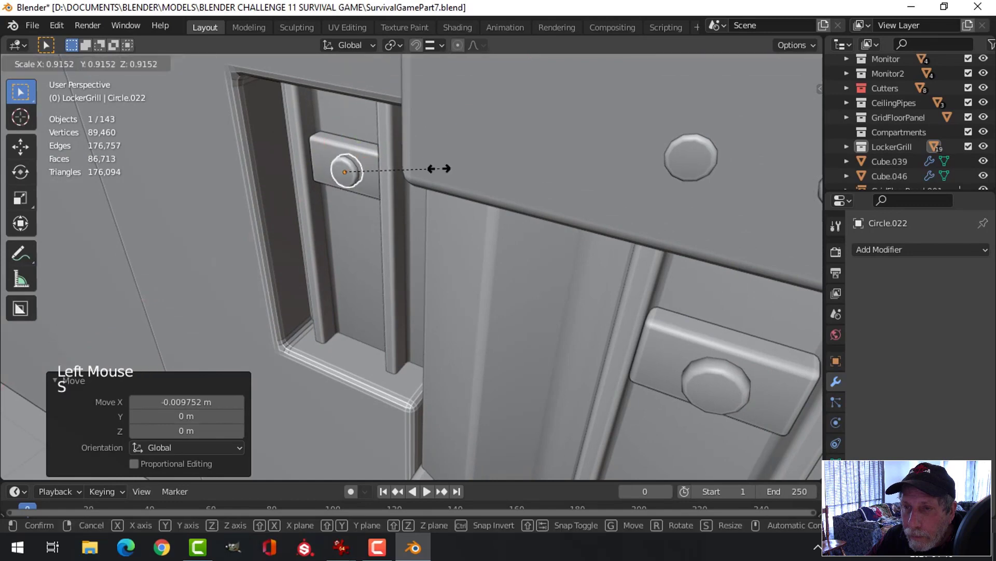
pyautogui.click(438, 168)
pyautogui.scroll(-3, 418, 229)
pyautogui.hotkey('alt', 'a')
pyautogui.scroll(-3, 419, 244)
pyautogui.moveTo(419, 244); pyautogui.dragTo(482, 251, button='middle')
pyautogui.scroll(-3, 509, 203)
pyautogui.scroll(-3, 504, 227)
pyautogui.moveTo(587, 233); pyautogui.dragTo(522, 276, button='middle')
pyautogui.scroll(3, 522, 247)
pyautogui.scroll(-3, 522, 276)
pyautogui.keyDown('shift'); pyautogui.moveTo(460, 264); pyautogui.dragTo(496, 290, button='middle'); pyautogui.keyUp('shift')
pyautogui.scroll(5, 491, 280)
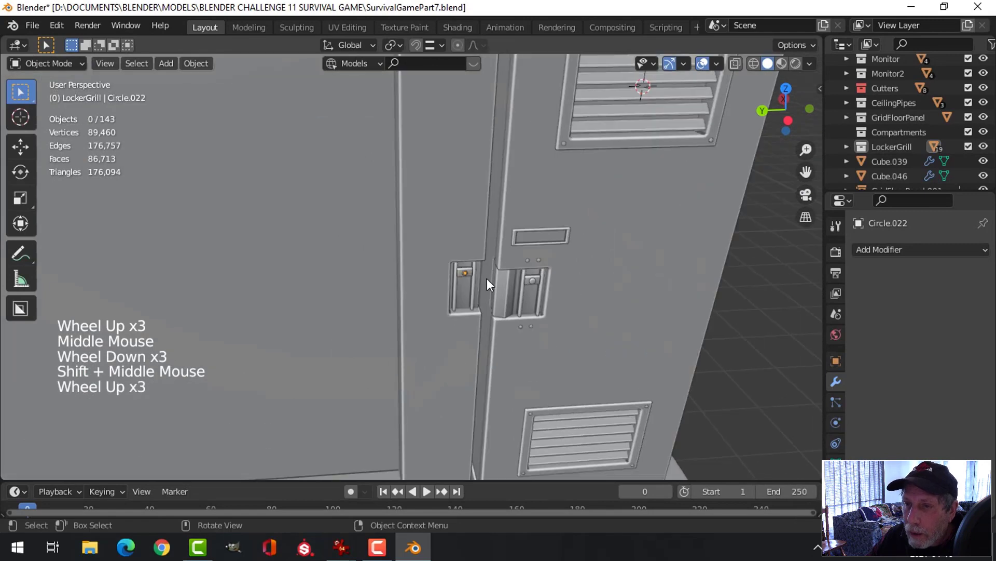
# - Select the button copy, its latch plate and the side column, and move them together about -0.099 m along Y towards the door
pyautogui.click(492, 276)
pyautogui.keyDown('shift'); pyautogui.click(500, 289); pyautogui.keyUp('shift')
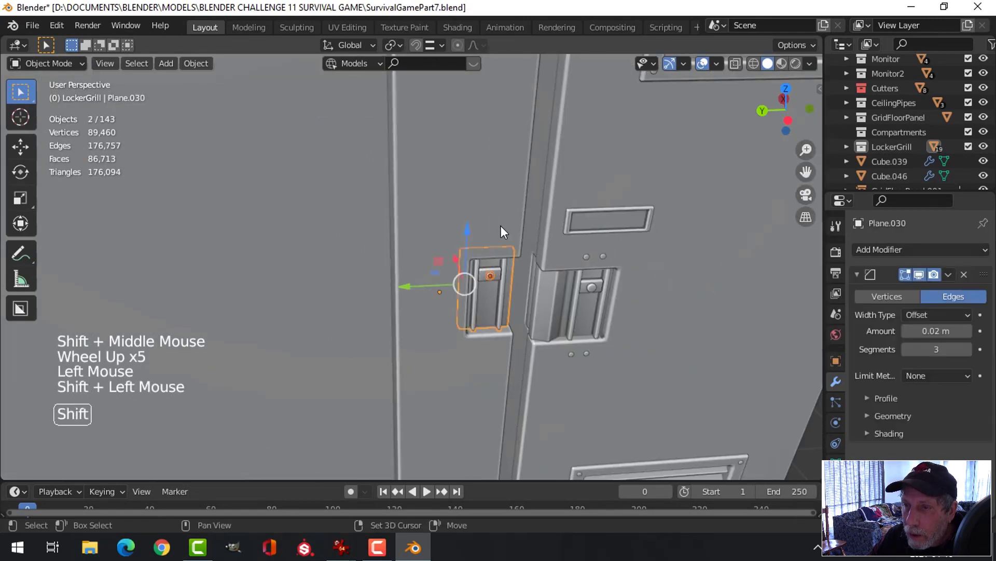
pyautogui.keyDown('shift'); pyautogui.click(503, 187); pyautogui.keyUp('shift')
pyautogui.scroll(-2, 506, 232)
pyautogui.moveTo(506, 232); pyautogui.dragTo(423, 304, button='middle')
pyautogui.moveTo(347, 310); pyautogui.dragTo(360, 304)
pyautogui.scroll(-3, 361, 304)
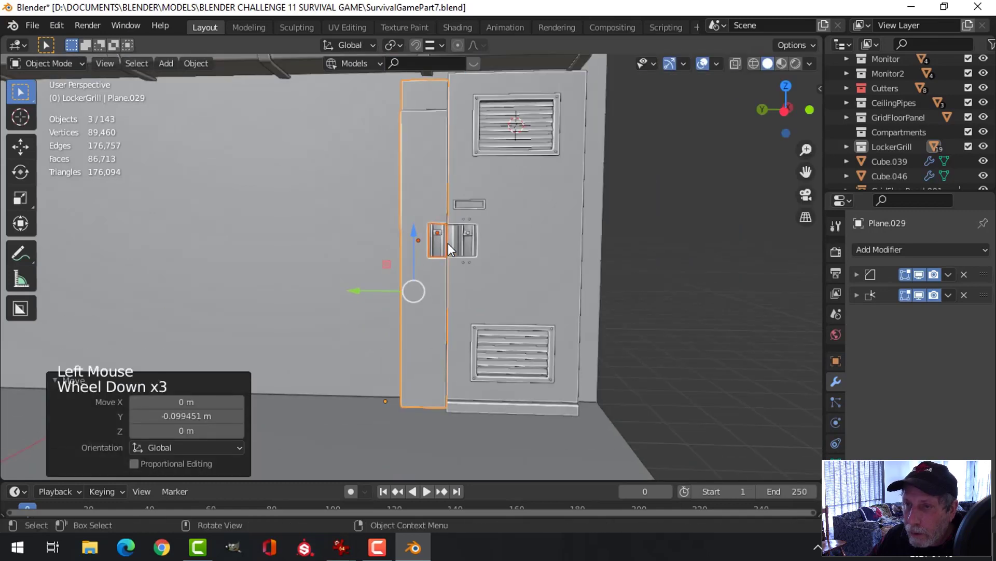
# - Clear the selection and examine the assembled locker beneath the overhead compartments
pyautogui.hotkey('alt', 'a')
pyautogui.moveTo(440, 254); pyautogui.dragTo(454, 274, button='middle')
pyautogui.scroll(-3, 546, 256)
pyautogui.moveTo(546, 256); pyautogui.dragTo(448, 256, button='middle')
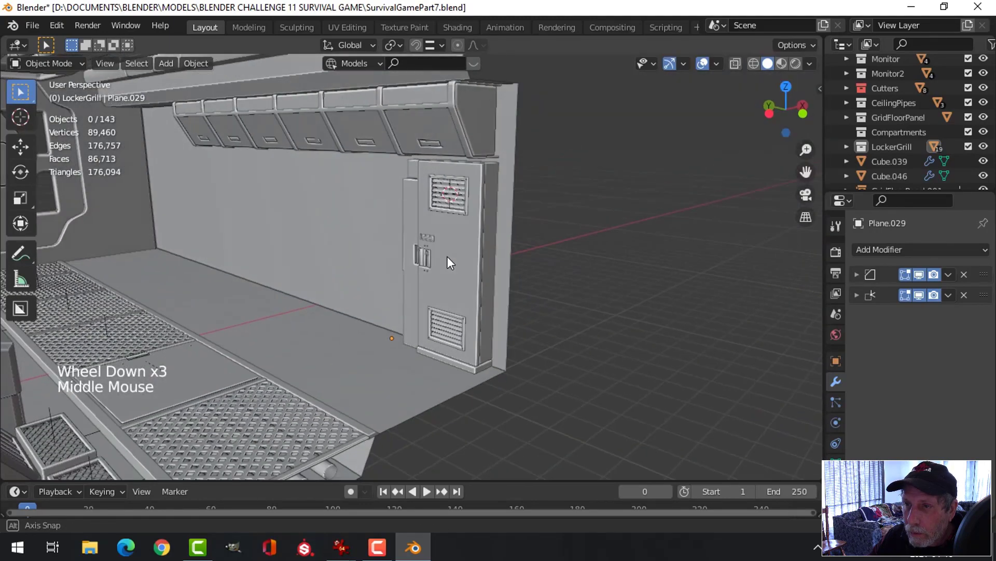
pyautogui.scroll(3, 482, 233)
pyautogui.keyDown('shift'); pyautogui.moveTo(544, 227); pyautogui.dragTo(556, 249, button='middle'); pyautogui.keyUp('shift')
pyautogui.moveTo(555, 249); pyautogui.dragTo(565, 275, button='middle')
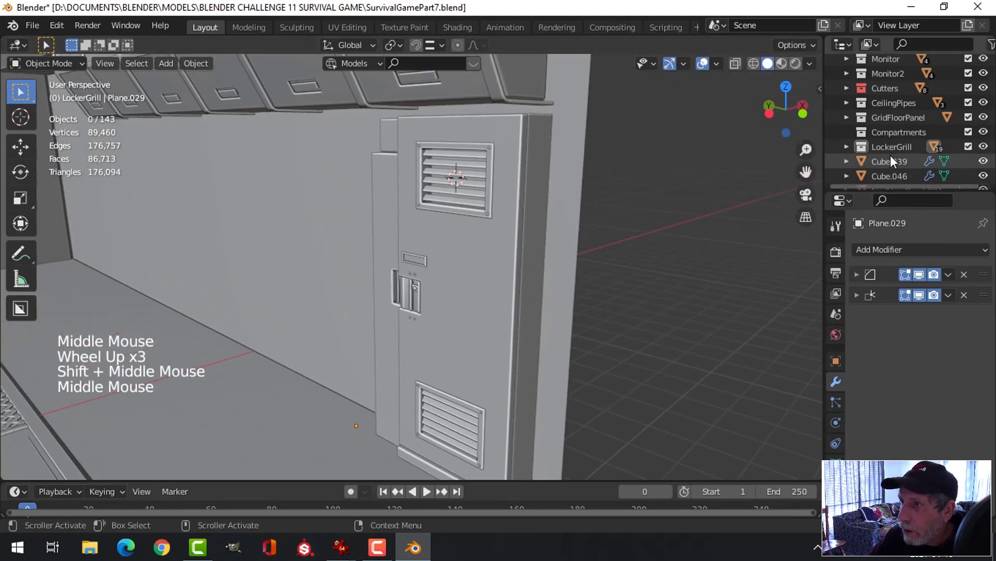
# - Check the LockerGrill collection's contents by toggling its visibility and move the locker door into that collection
pyautogui.click(983, 147)
pyautogui.click(984, 146)
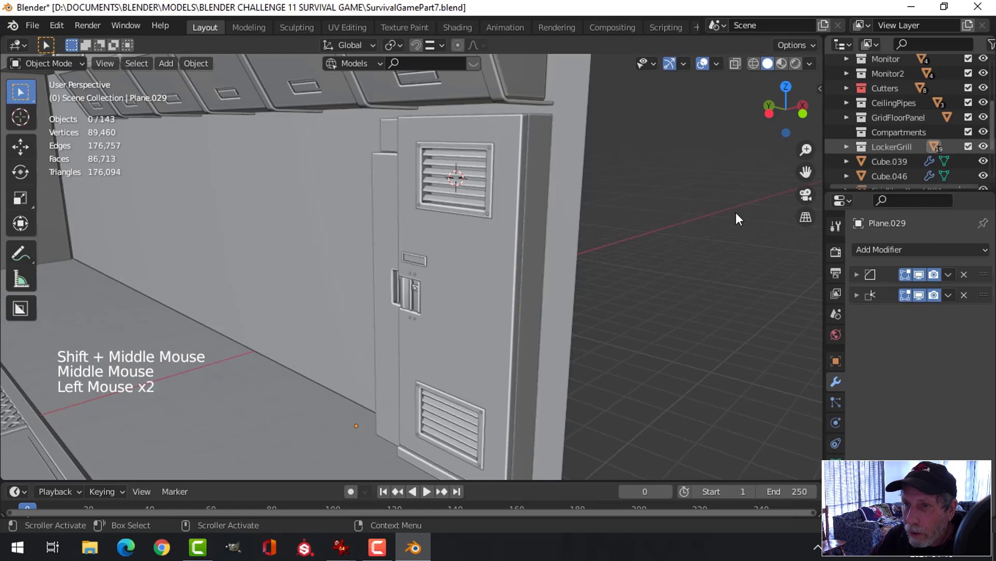
pyautogui.click(494, 267)
pyautogui.press('m')
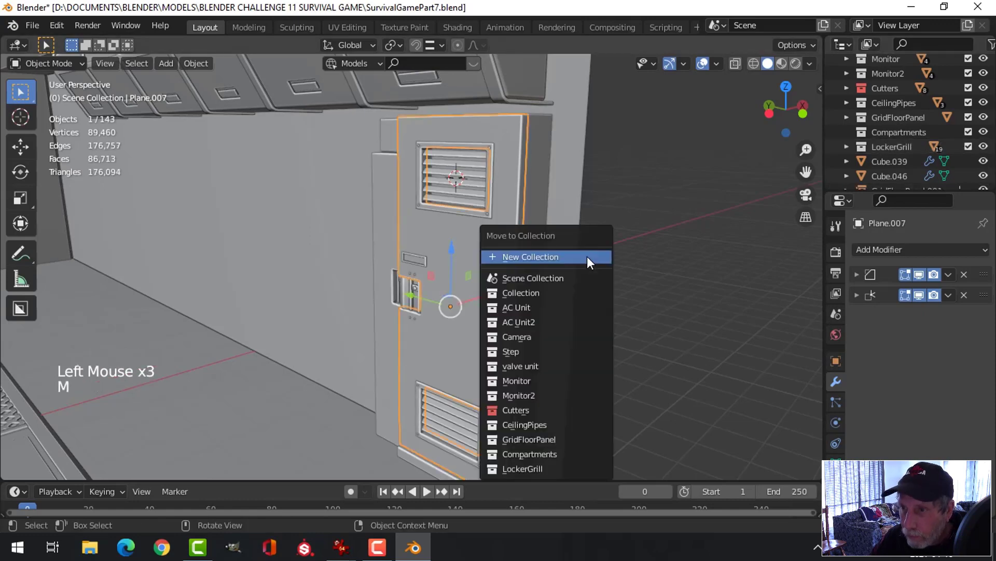
pyautogui.click(539, 469)
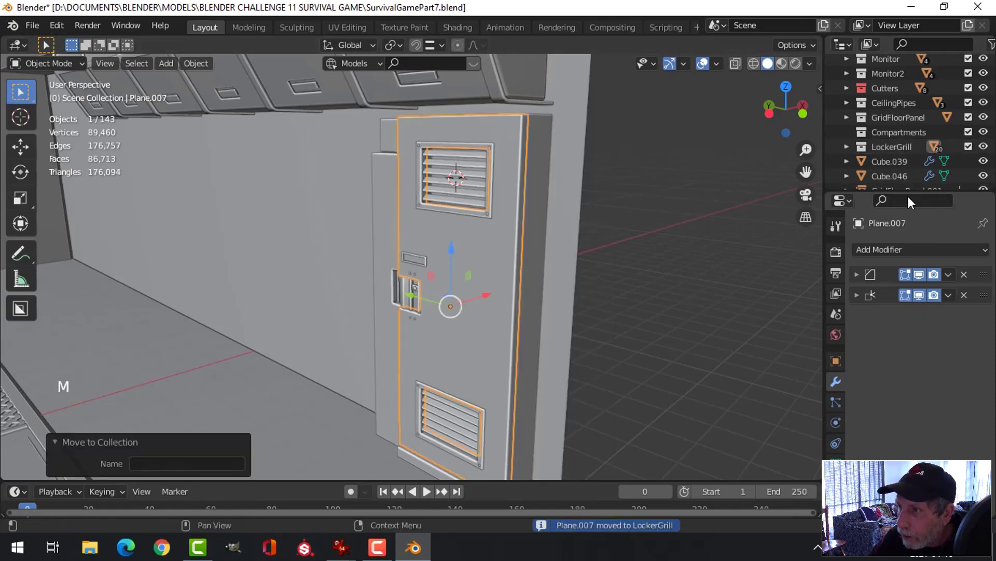
# - Rename the LockerGrill collection as Locker and toggle its visibility to check that it holds the whole locker
pyautogui.doubleClick(900, 148)
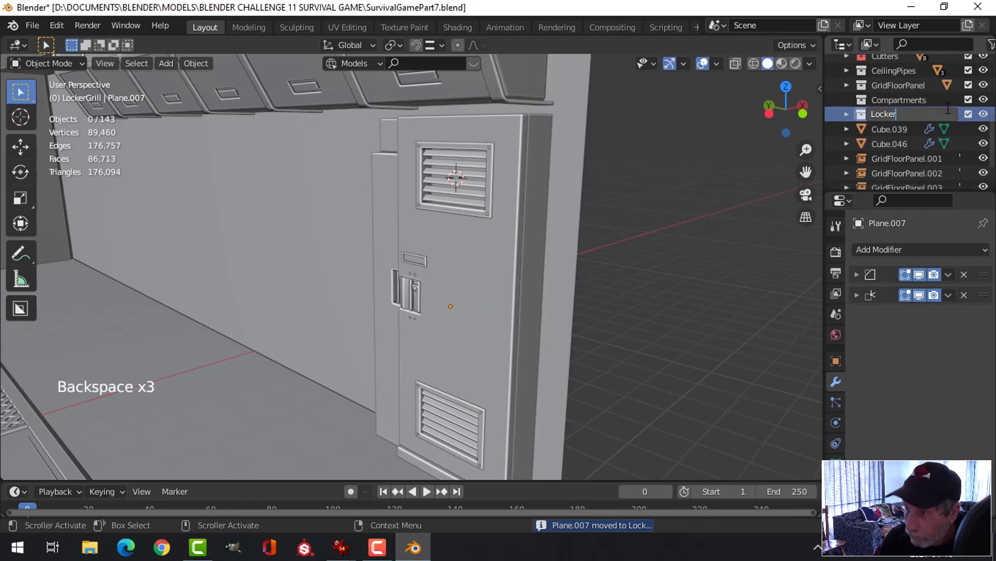
pyautogui.press('Return')
pyautogui.click(982, 114)
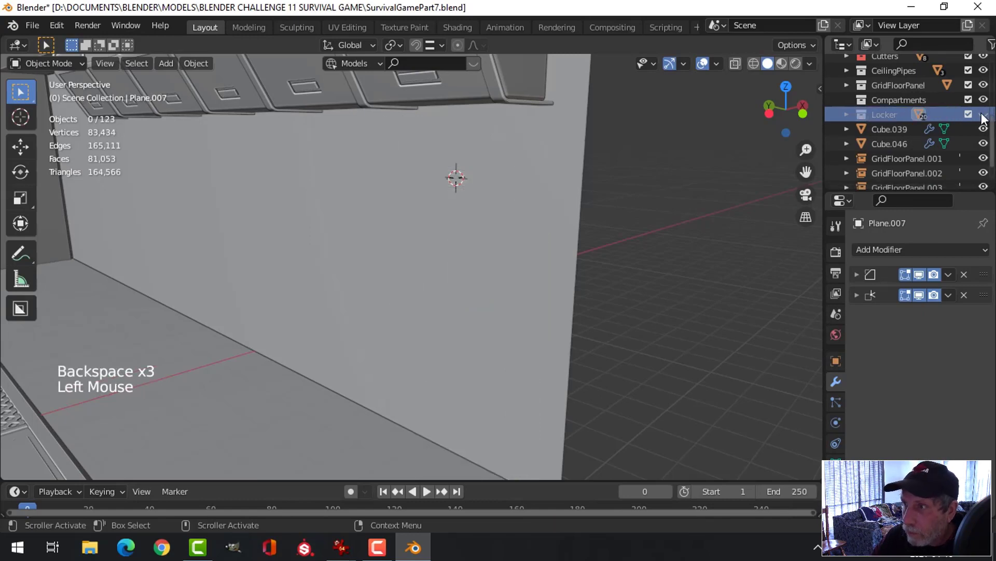
pyautogui.click(983, 115)
# - Select all objects of the Locker collection, isolate them in local view and clear the selection
pyautogui.rightClick(885, 112)
pyautogui.click(823, 172)
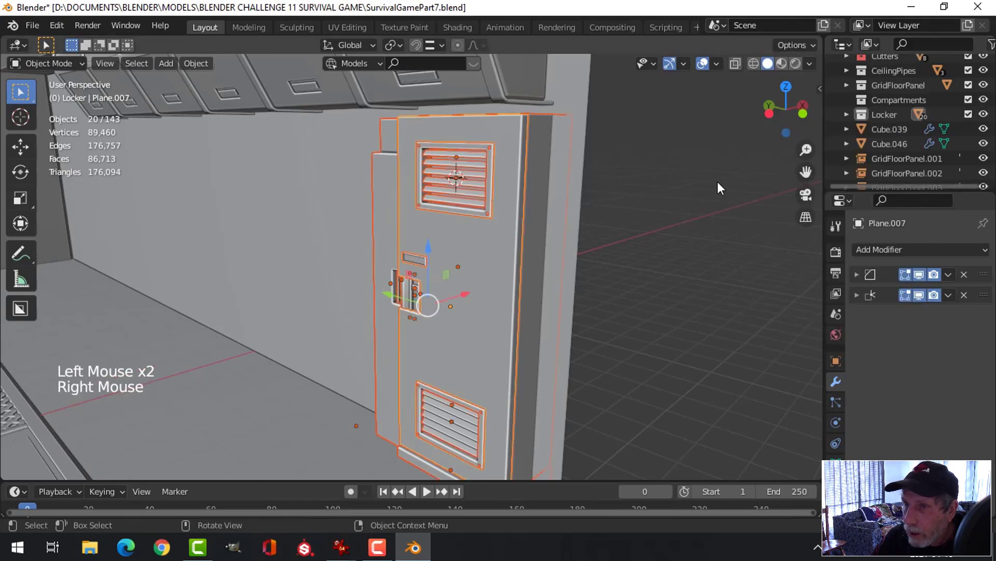
pyautogui.press('/')
pyautogui.moveTo(494, 240); pyautogui.dragTo(579, 257, button='middle')
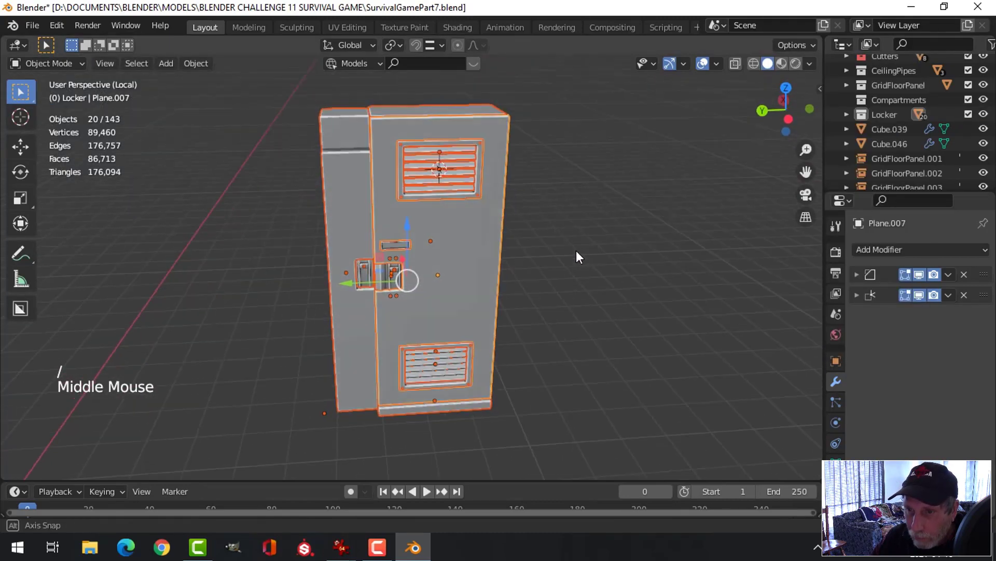
pyautogui.hotkey('alt', 'a')
pyautogui.scroll(3, 430, 277)
pyautogui.moveTo(430, 278); pyautogui.dragTo(422, 384, button='middle')
pyautogui.scroll(-3, 534, 282)
# - Compare the isolated locker with the reference images alienlocker11.jpg and Alien-Isolation-Review-462715-9.jpg in IrfanView, examining the sides and base
pyautogui.moveTo(342, 548)
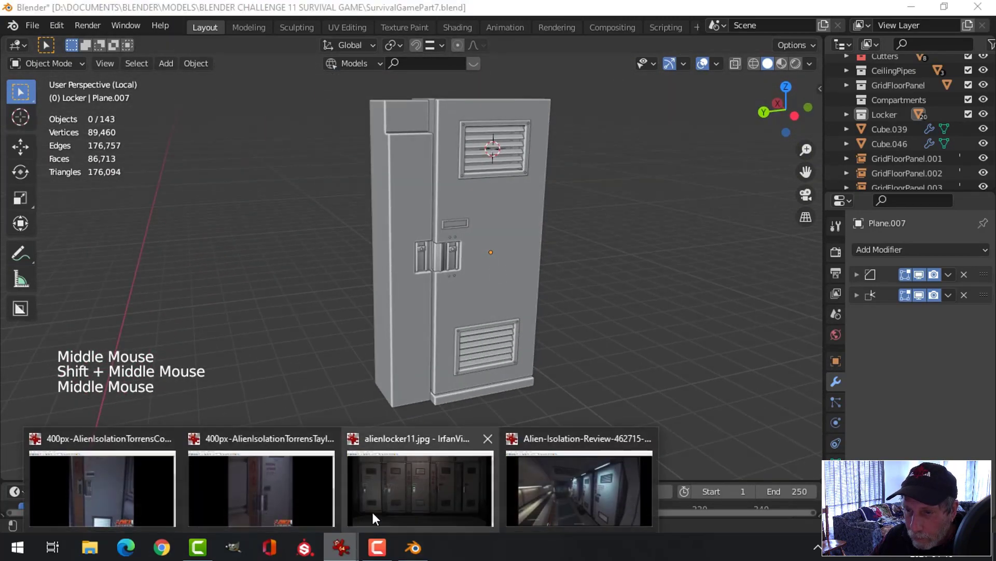
pyautogui.click(374, 517)
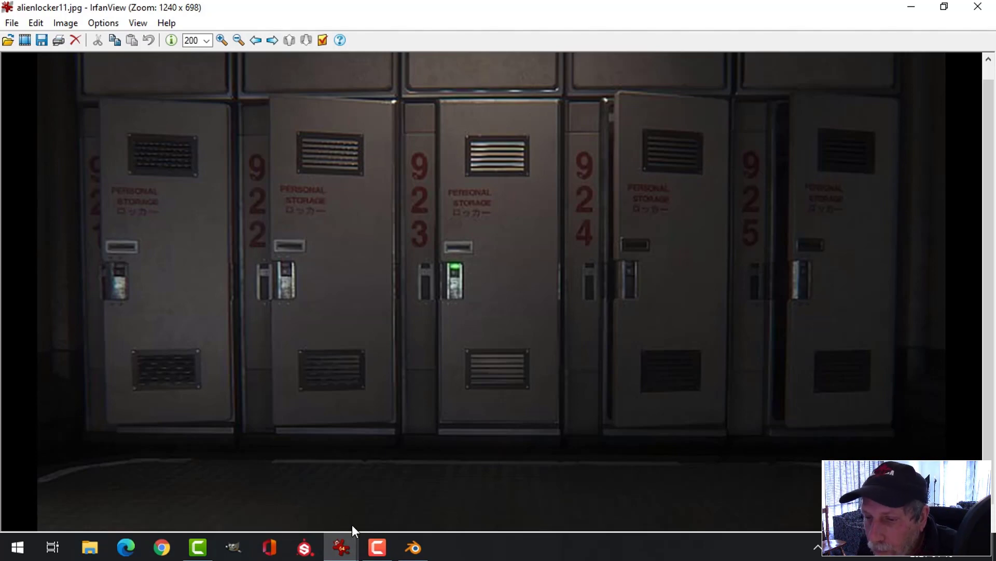
pyautogui.moveTo(346, 547)
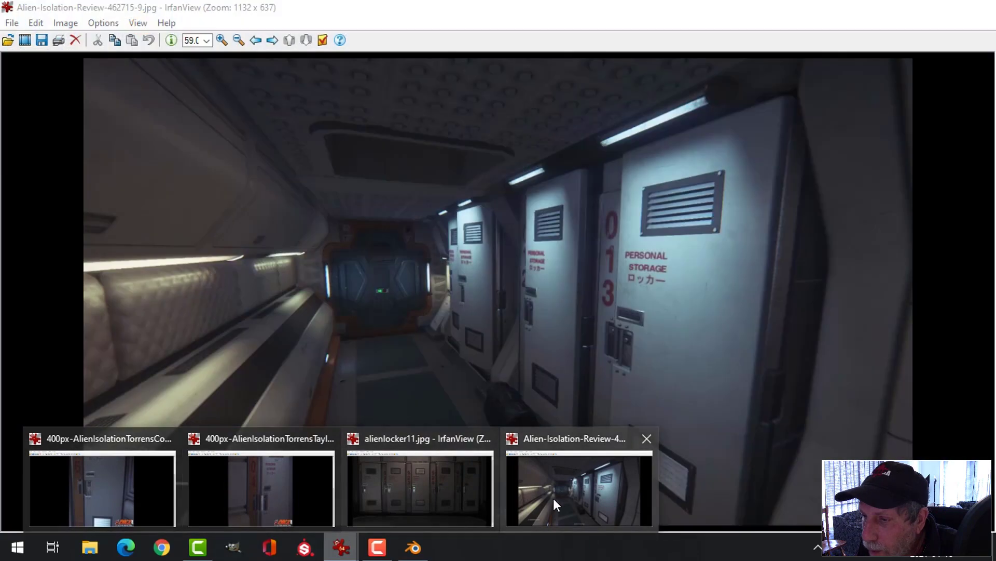
pyautogui.click(553, 497)
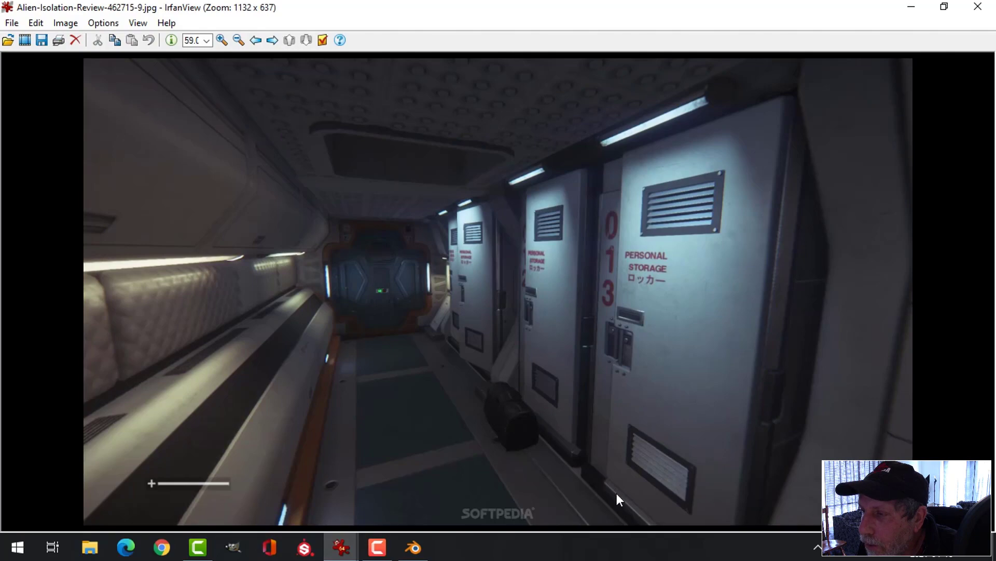
pyautogui.click(413, 547)
pyautogui.moveTo(482, 373); pyautogui.dragTo(546, 373, button='middle')
pyautogui.scroll(2, 541, 366)
pyautogui.scroll(-2, 546, 372)
pyautogui.keyDown('shift'); pyautogui.moveTo(469, 325); pyautogui.dragTo(480, 358, button='middle'); pyautogui.keyUp('shift')
pyautogui.moveTo(480, 358)
pyautogui.mouseDown(button='middle')
pyautogui.moveTo(487, 385)
pyautogui.moveTo(513, 366)
pyautogui.moveTo(473, 370)
pyautogui.mouseUp(button='middle')
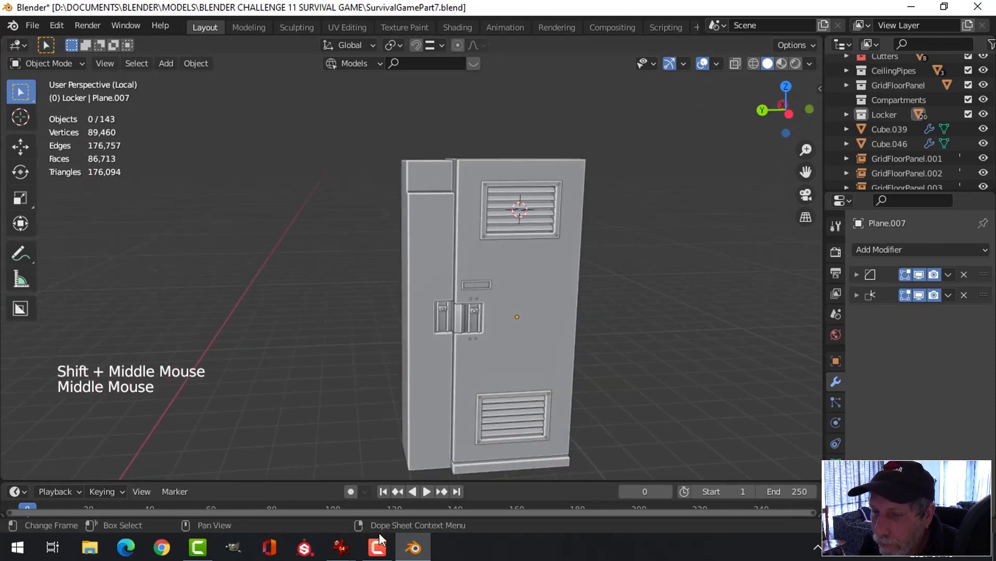
pyautogui.moveTo(346, 552)
pyautogui.moveTo(556, 474)
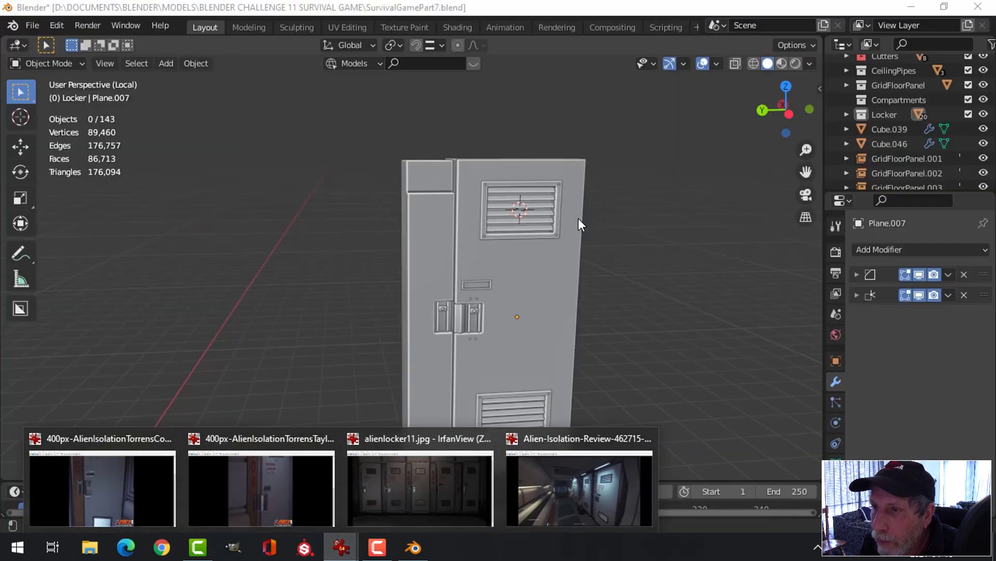
# - Duplicate the base strip beneath the locker door and move the copy along Y out beyond the side column
pyautogui.moveTo(578, 218); pyautogui.dragTo(534, 264, button='middle')
pyautogui.scroll(2, 512, 278)
pyautogui.scroll(-2, 550, 286)
pyautogui.keyDown('shift'); pyautogui.moveTo(562, 306); pyautogui.dragTo(527, 345, button='middle'); pyautogui.keyUp('shift')
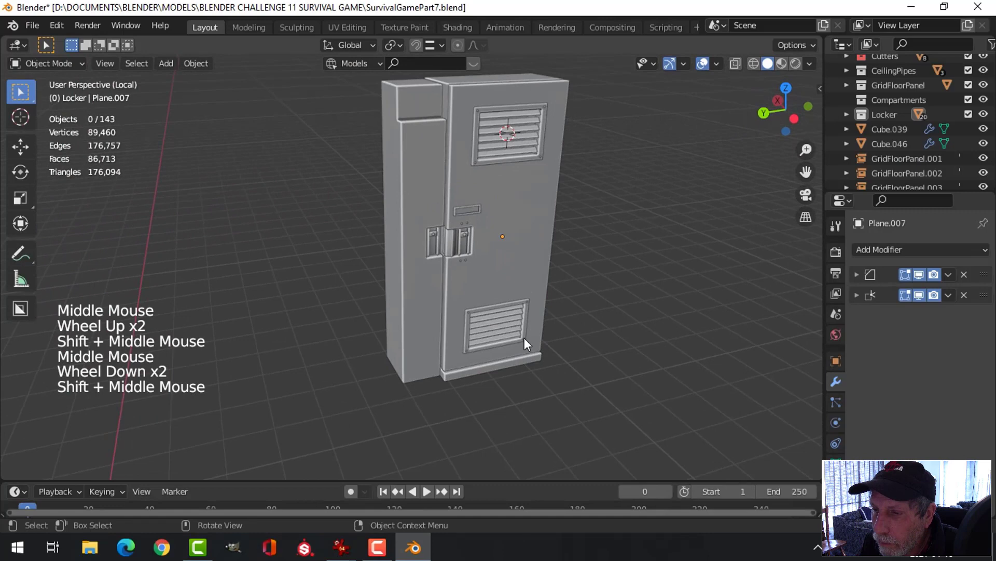
pyautogui.click(513, 368)
pyautogui.keyDown('shift'); pyautogui.moveTo(607, 296); pyautogui.dragTo(611, 269, button='middle'); pyautogui.keyUp('shift')
pyautogui.hotkey('shift', 'd')
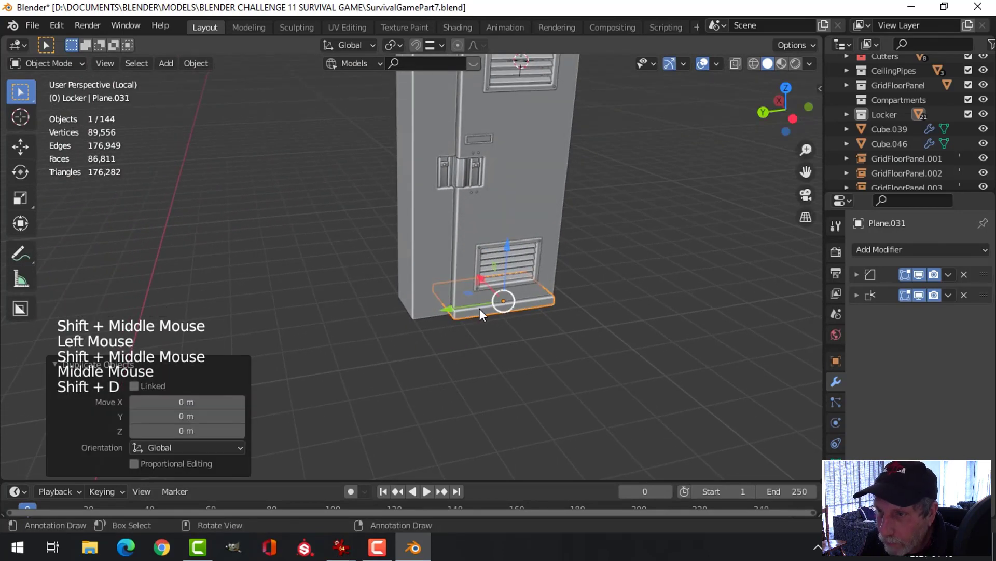
pyautogui.moveTo(457, 310); pyautogui.dragTo(363, 313)
# - Rotate the whole mesh of the strip copy 90° about X in Edit Mode so it stands upright
pyautogui.press('Tab')
pyautogui.moveTo(408, 324); pyautogui.dragTo(472, 316, button='middle')
pyautogui.press('a')
pyautogui.write('r')
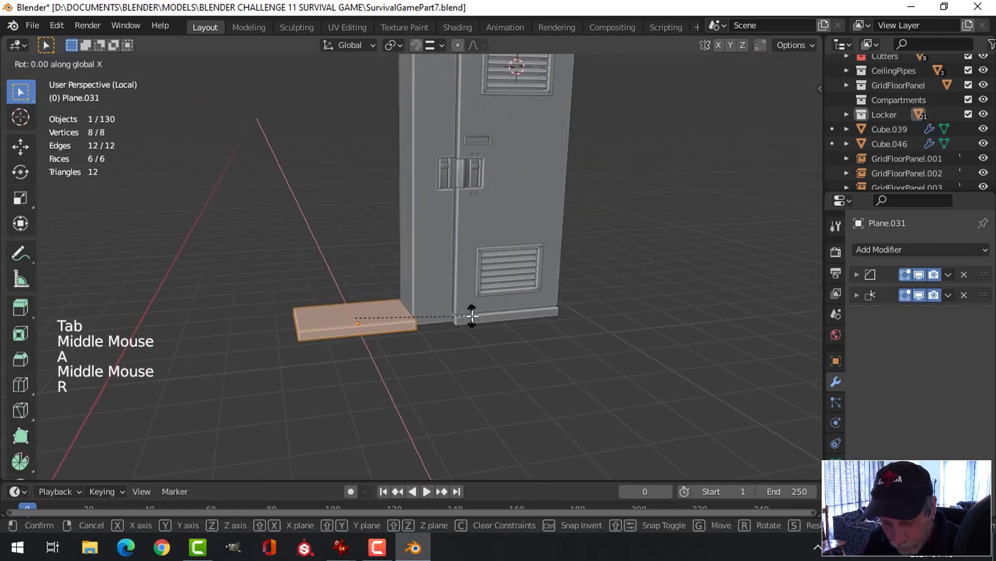
pyautogui.write('90')
pyautogui.press('Return')
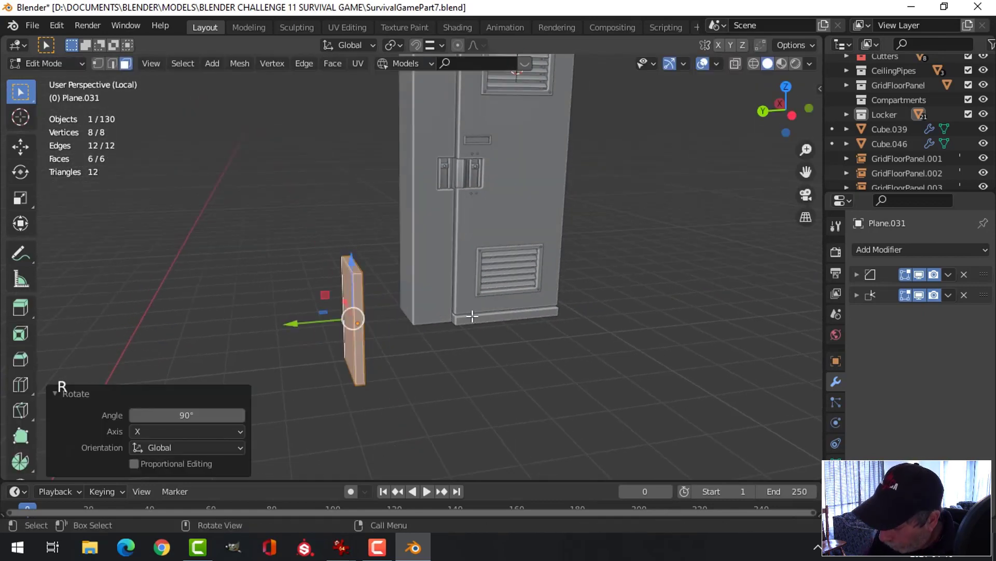
# - In the left orthographic view, move the upright copy about -1.186 m along Y and 1.155 m along Z against the side column
pyautogui.press('ctrl+KP_3')
pyautogui.press('g')
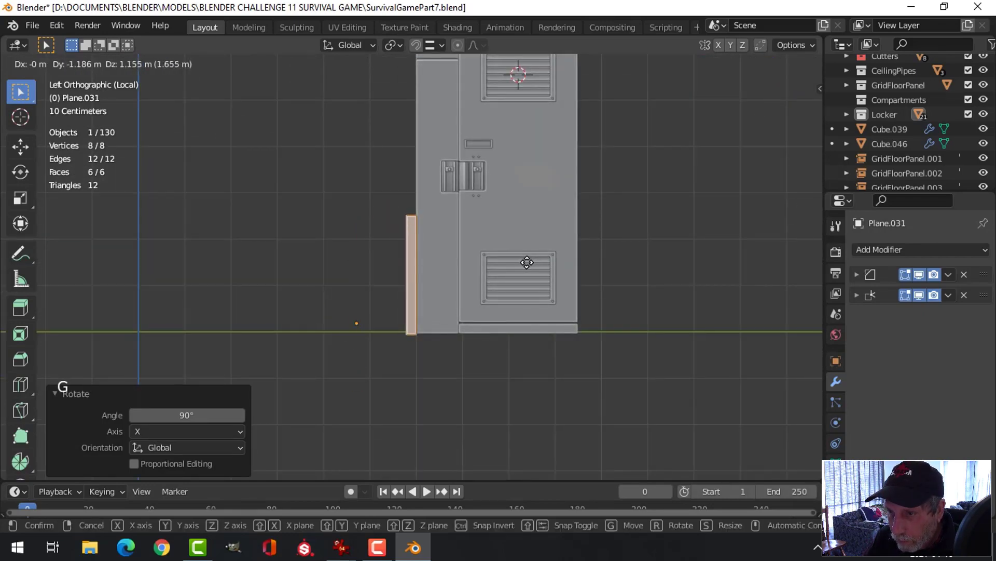
pyautogui.click(527, 262)
# - Move the upright panel's front and rear faces along X to fit the side column's depth
pyautogui.moveTo(527, 262); pyautogui.dragTo(415, 302, button='middle')
pyautogui.scroll(1, 487, 298)
pyautogui.hotkey('alt', 'a')
pyautogui.press('3')
pyautogui.click(414, 281)
pyautogui.moveTo(356, 304); pyautogui.dragTo(340, 300)
pyautogui.moveTo(340, 300); pyautogui.dragTo(356, 318, button='middle')
pyautogui.hotkey('alt', 'a')
pyautogui.click(340, 295)
pyautogui.click(254, 318)
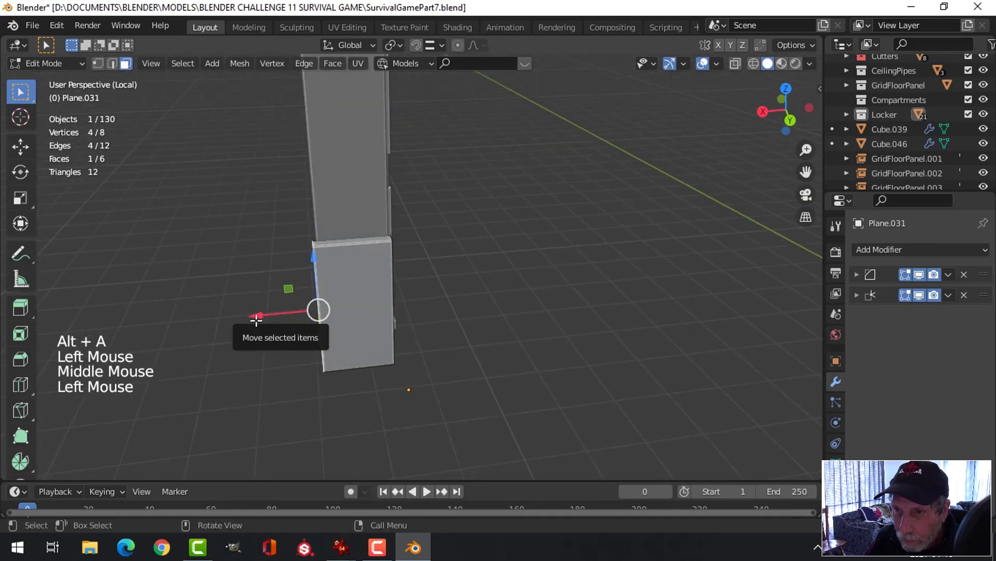
pyautogui.moveTo(255, 319); pyautogui.dragTo(256, 319)
# - Raise the upright panel's top face along Z to the locker's top and return to Object Mode with nothing selected
pyautogui.hotkey('alt', 'a')
pyautogui.click(353, 242)
pyautogui.scroll(-3, 432, 256)
pyautogui.keyDown('shift'); pyautogui.moveTo(431, 256); pyautogui.dragTo(361, 284, button='middle'); pyautogui.keyUp('shift')
pyautogui.moveTo(377, 283); pyautogui.dragTo(408, 142)
pyautogui.moveTo(408, 142); pyautogui.dragTo(438, 236, button='middle')
pyautogui.scroll(2, 358, 172)
pyautogui.hotkey('alt', 'a')
pyautogui.scroll(-2, 389, 249)
pyautogui.press('Tab')
pyautogui.hotkey('alt', 'a')
# - Duplicate the base strip beneath the door and move the copy about -0.265 m along Z
pyautogui.scroll(3, 501, 299)
pyautogui.scroll(-2, 426, 250)
pyautogui.moveTo(437, 236); pyautogui.dragTo(440, 234, button='middle')
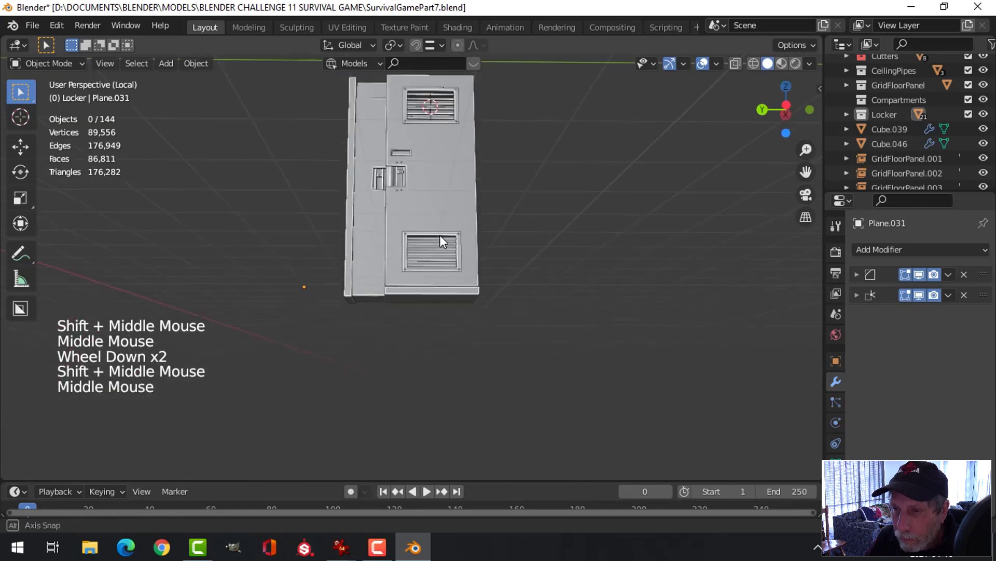
pyautogui.click(441, 287)
pyautogui.moveTo(548, 298); pyautogui.dragTo(521, 319, button='middle')
pyautogui.hotkey('shift', 'd')
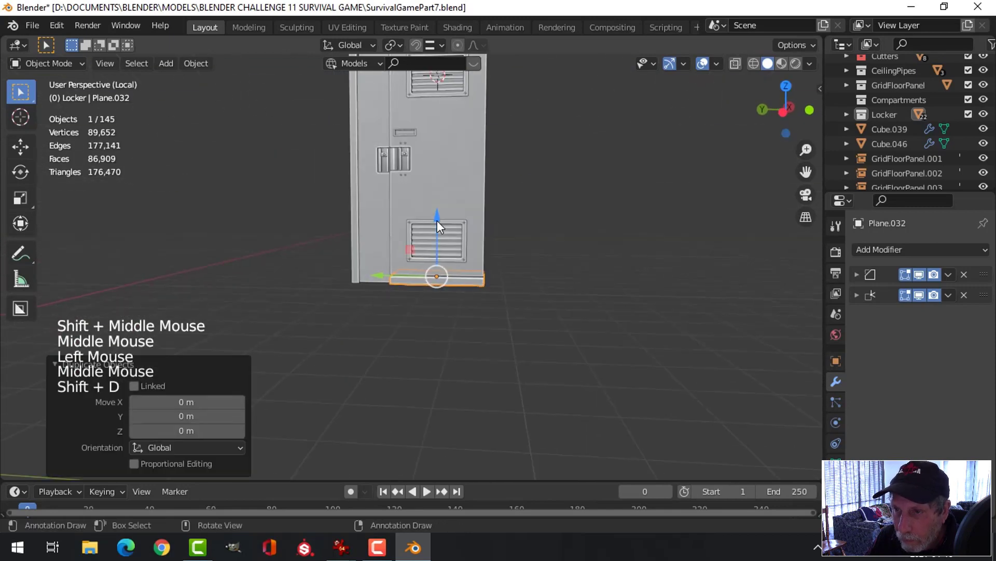
pyautogui.moveTo(437, 220); pyautogui.dragTo(441, 234)
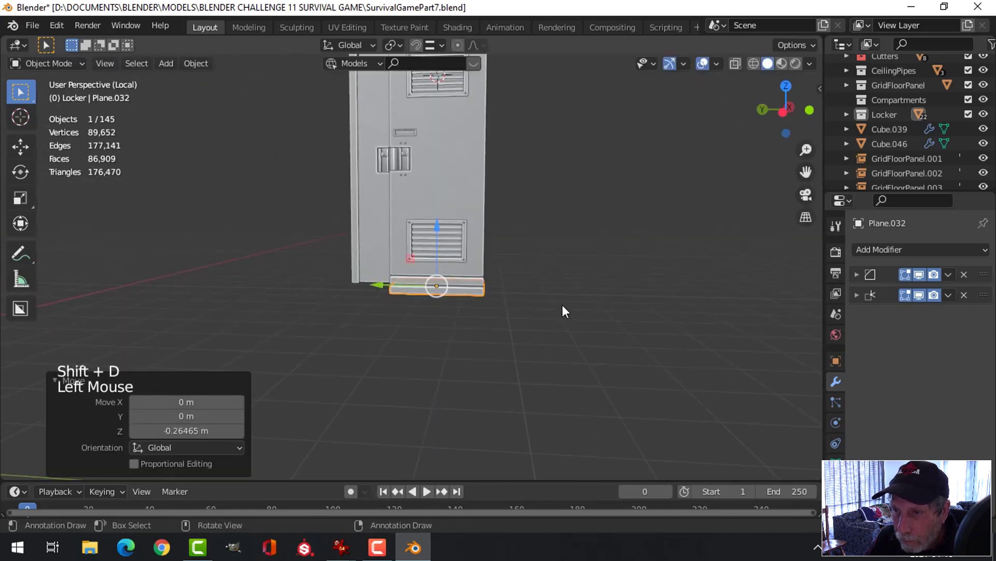
# - Scale the lower base copy's mesh to about 1.091 along X and select its end face on the side-column side
pyautogui.moveTo(562, 311); pyautogui.dragTo(513, 349, button='middle')
pyautogui.press('Tab')
pyautogui.scroll(2, 576, 324)
pyautogui.press('a')
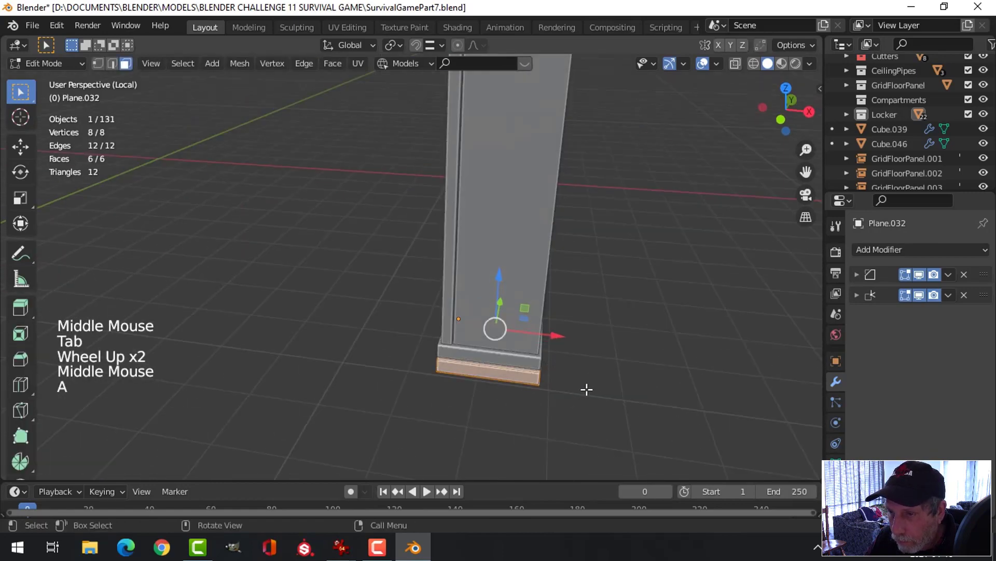
pyautogui.press('s')
pyautogui.click(609, 377)
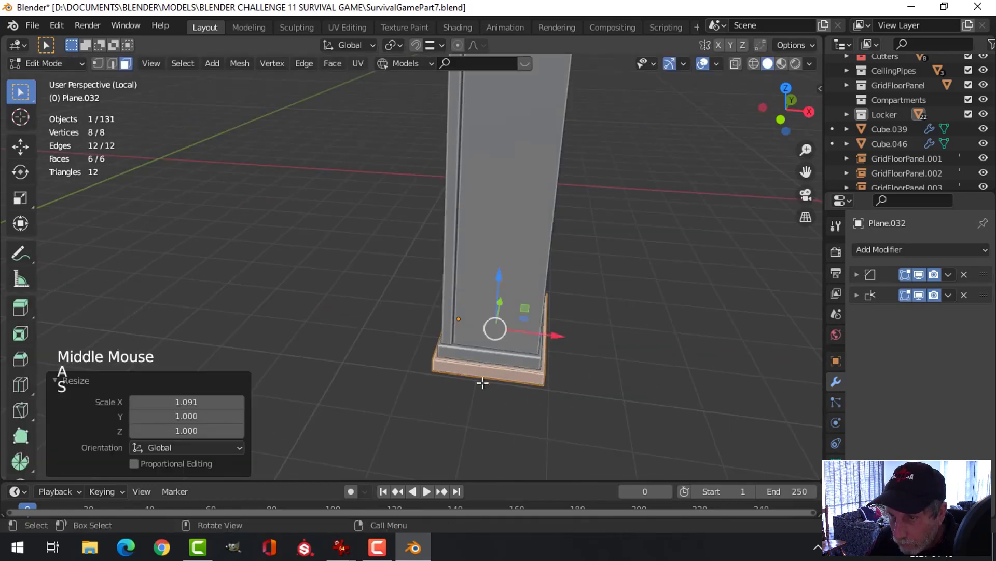
pyautogui.moveTo(483, 383); pyautogui.dragTo(680, 363, button='middle')
pyautogui.keyDown('shift'); pyautogui.moveTo(384, 333); pyautogui.dragTo(431, 324, button='middle'); pyautogui.keyUp('shift')
pyautogui.moveTo(431, 324); pyautogui.dragTo(467, 306, button='middle')
pyautogui.hotkey('alt', 'a')
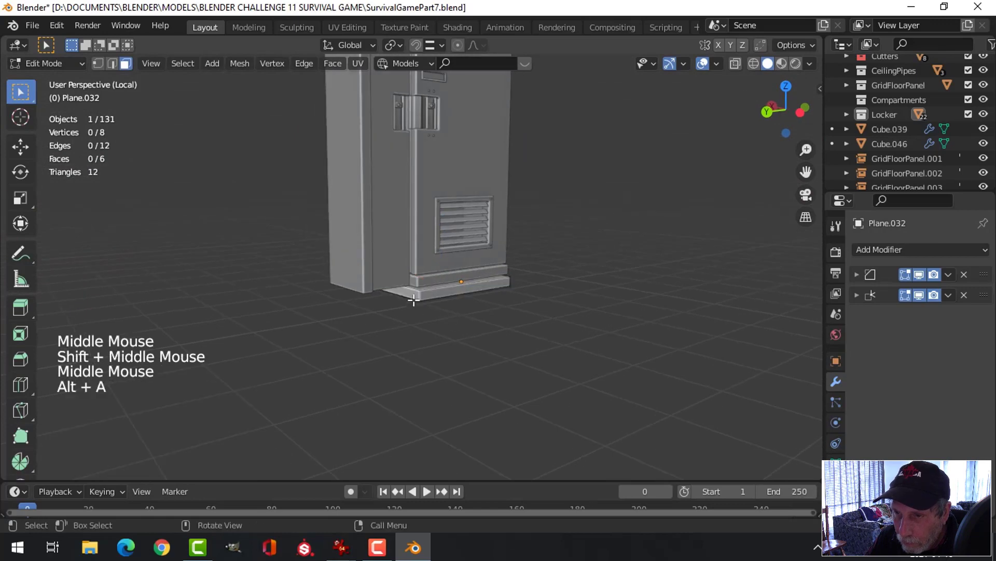
pyautogui.click(441, 301)
# - Move the end face about 1.348 m along Y and -0.326 m along X, and back about -0.133 m along Y
pyautogui.moveTo(351, 293); pyautogui.dragTo(301, 303)
pyautogui.moveTo(463, 320); pyautogui.dragTo(387, 334, button='middle')
pyautogui.scroll(2, 398, 329)
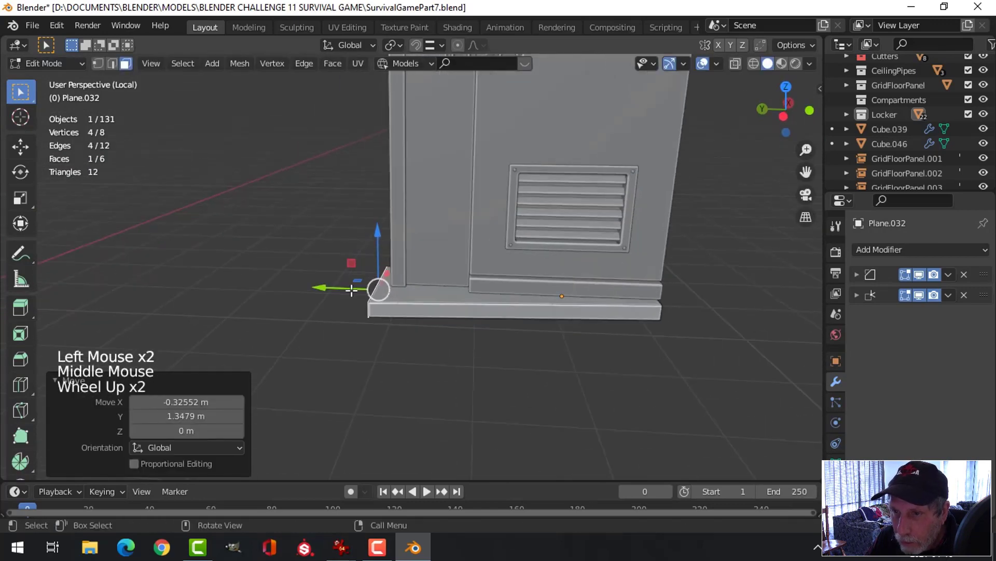
pyautogui.moveTo(352, 290); pyautogui.dragTo(343, 290)
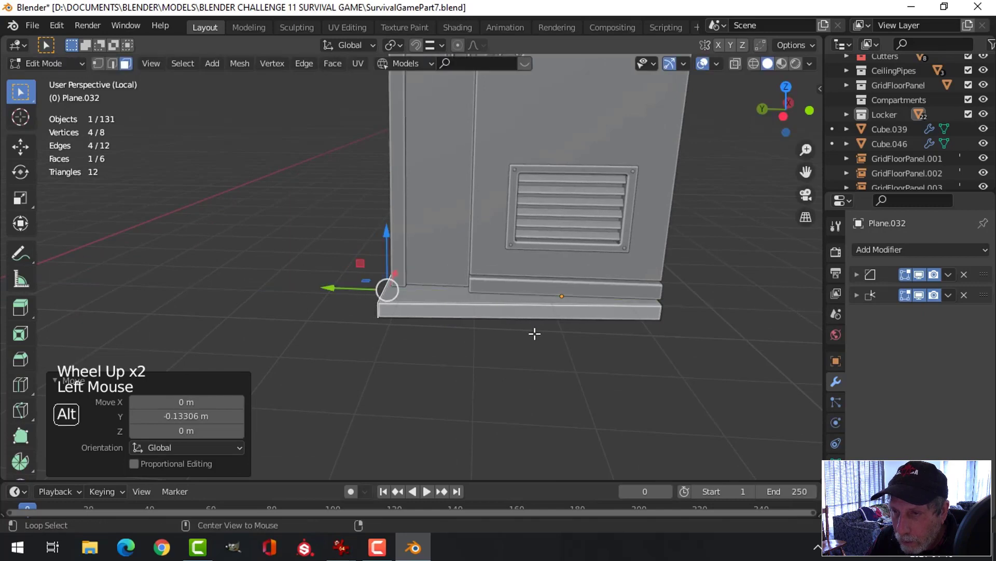
pyautogui.hotkey('alt', 'a')
# - Move the lower base up about 0.052 m along Z in Object Mode and clear the selection
pyautogui.moveTo(534, 334); pyautogui.dragTo(556, 333, button='middle')
pyautogui.press('Tab')
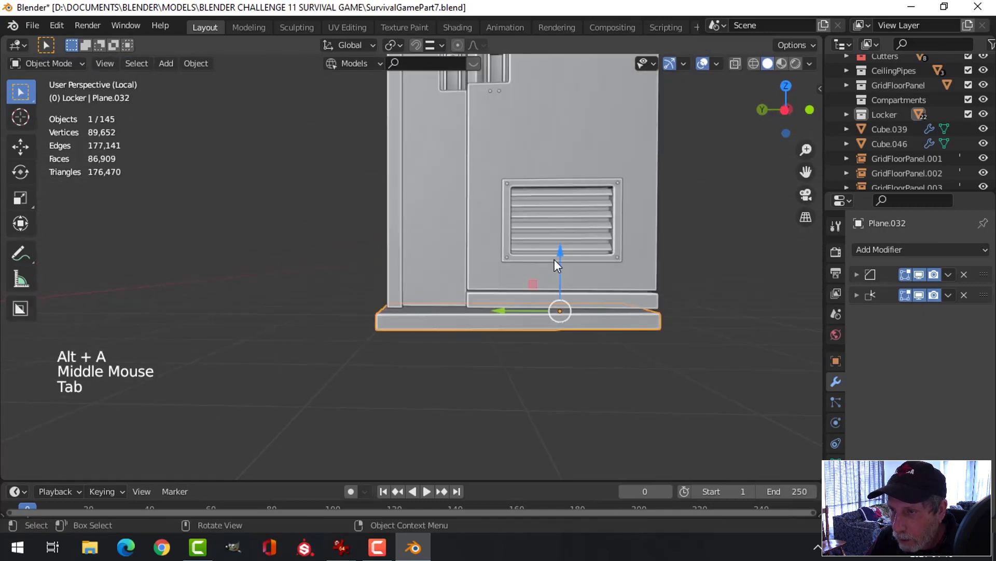
pyautogui.moveTo(555, 260); pyautogui.dragTo(558, 306)
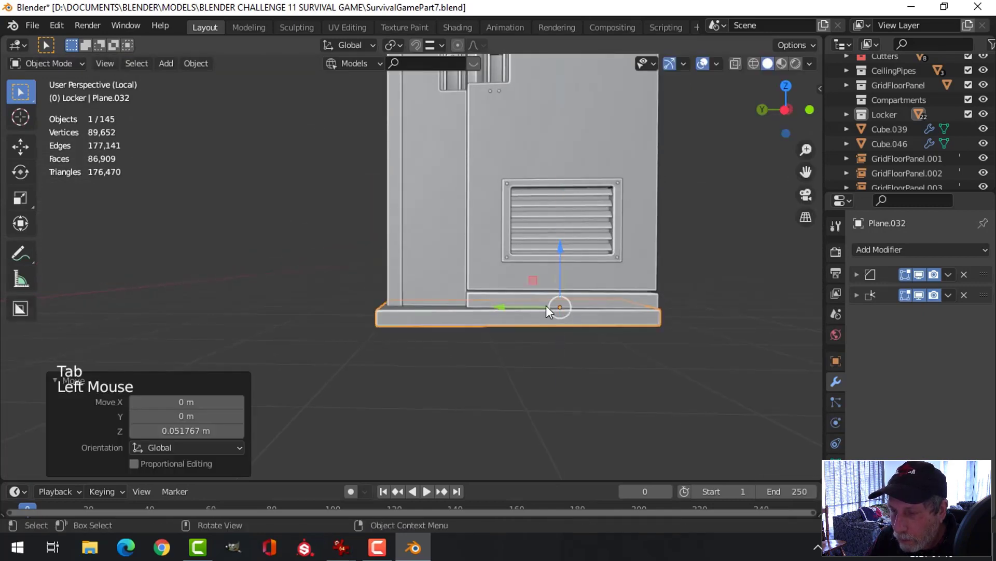
pyautogui.hotkey('alt', 'a')
pyautogui.scroll(-2, 557, 311)
pyautogui.moveTo(557, 311); pyautogui.dragTo(400, 350, button='middle')
pyautogui.moveTo(399, 351); pyautogui.dragTo(441, 341, button='middle')
# - Undo the lower base's upward move and the extension of its end face
pyautogui.press('Tab')
pyautogui.hotkey('ctrl', 'z')
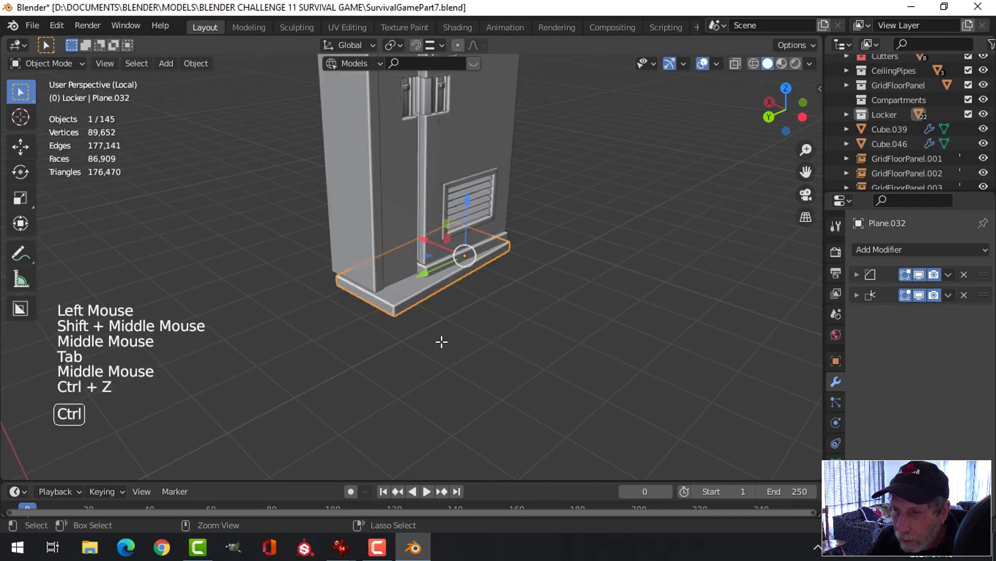
pyautogui.hotkey('ctrl', 'z')
pyautogui.hotkey('ctrl', 'z')
pyautogui.hotkey('ctrl', 'z')
pyautogui.hotkey('ctrl', 'z')
pyautogui.hotkey('ctrl', 'z')
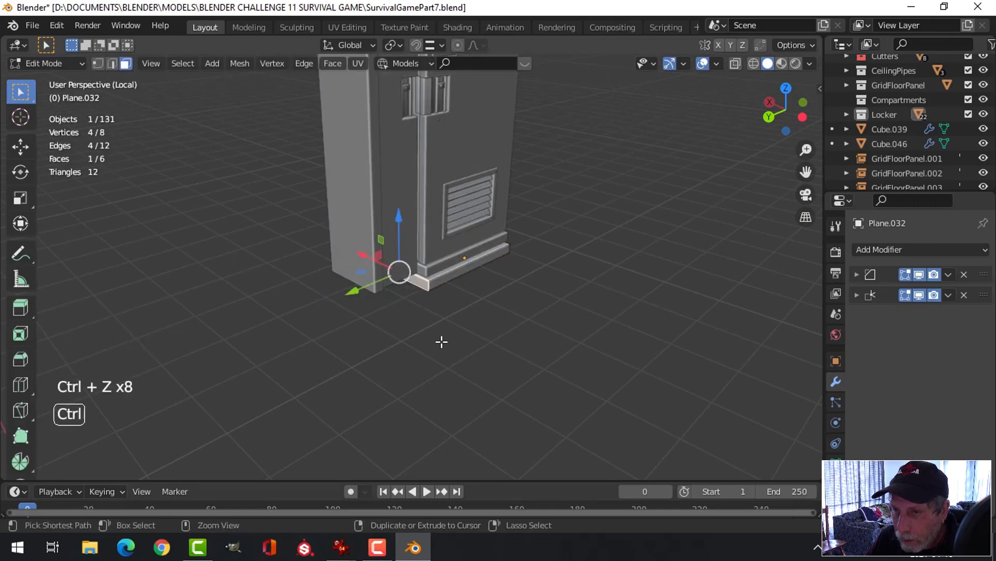
# - Extend the lower base's selected end face along Y just past the outer side panel and clear the selection
pyautogui.moveTo(442, 341); pyautogui.dragTo(345, 291, button='middle')
pyautogui.moveTo(361, 285); pyautogui.dragTo(309, 327)
pyautogui.moveTo(310, 327); pyautogui.dragTo(243, 338, button='middle')
pyautogui.hotkey('alt', 'a')
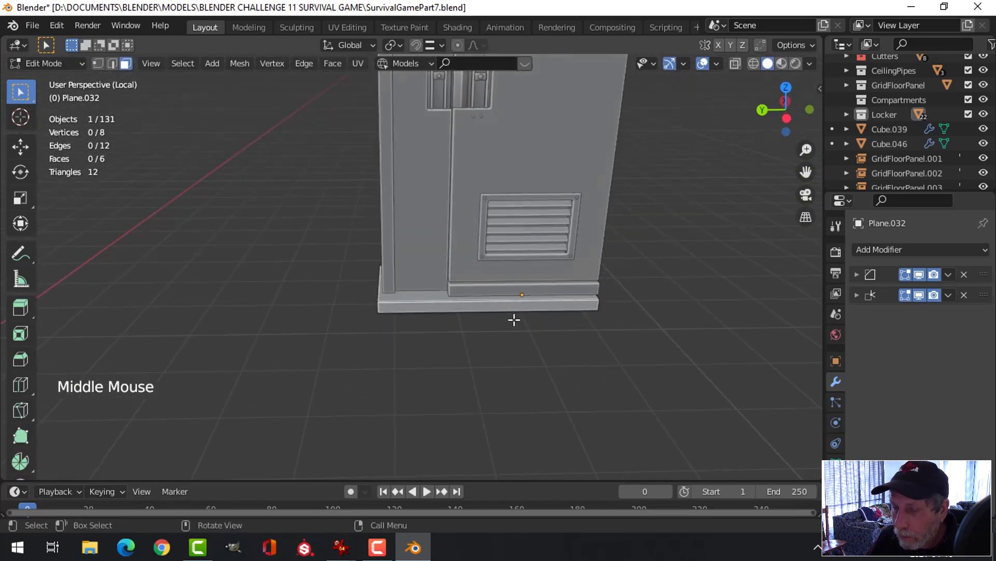
# - Move the lower base's whole mesh slightly up along Z against the locker and return to Object Mode with nothing selected
pyautogui.press('a')
pyautogui.moveTo(549, 349); pyautogui.dragTo(481, 267, button='middle')
pyautogui.moveTo(488, 248); pyautogui.dragTo(488, 240)
pyautogui.press('Tab')
pyautogui.scroll(-3, 496, 313)
pyautogui.hotkey('alt', 'a')
# - Save the file and turn on the Face Orientation overlay for the isolated locker
pyautogui.moveTo(497, 313); pyautogui.dragTo(490, 334, button='middle')
pyautogui.scroll(-2, 489, 334)
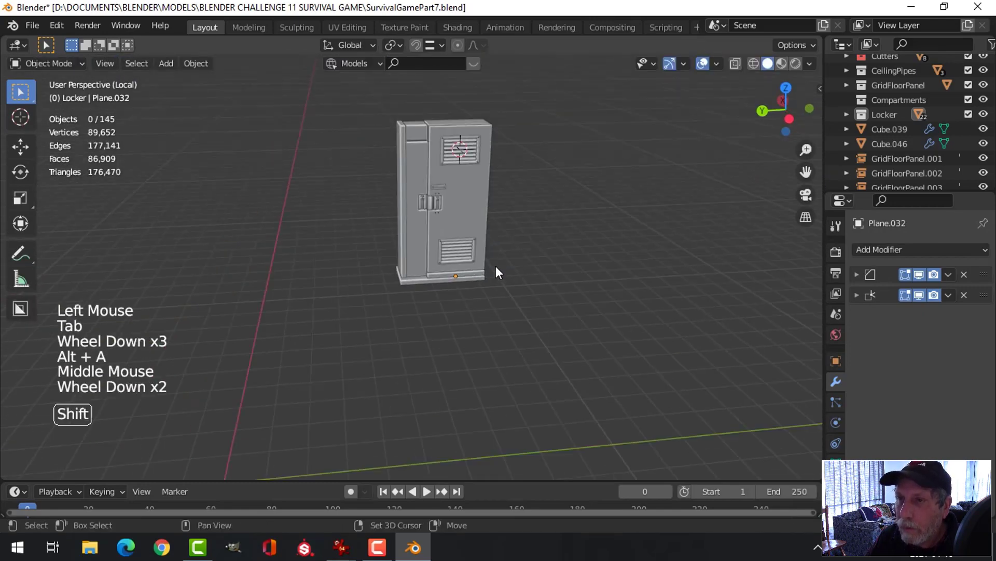
pyautogui.keyDown('shift'); pyautogui.moveTo(496, 269); pyautogui.dragTo(506, 296, button='middle'); pyautogui.keyUp('shift')
pyautogui.moveTo(506, 296); pyautogui.dragTo(534, 301, button='middle')
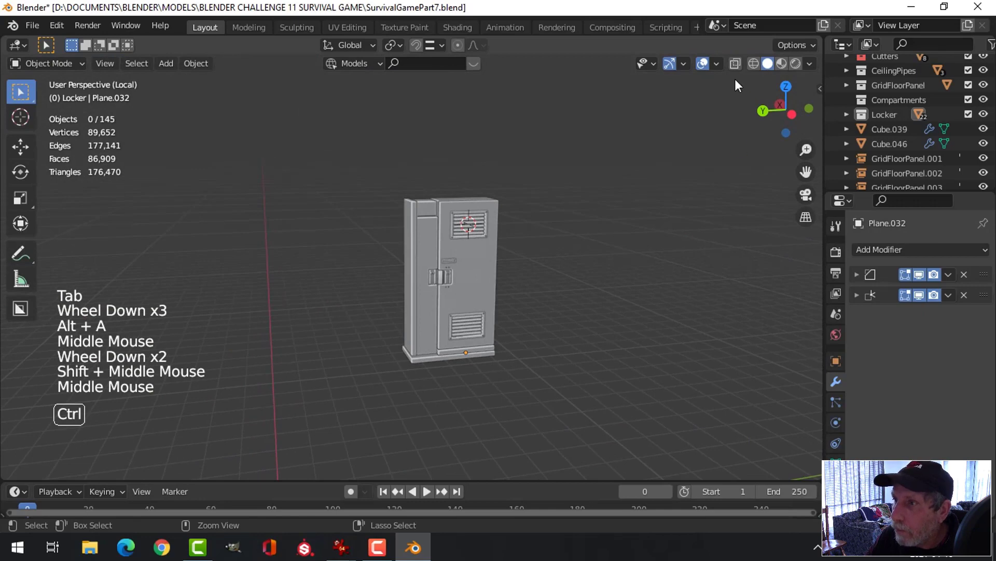
pyautogui.hotkey('ctrl', 's')
pyautogui.click(718, 63)
pyautogui.click(655, 330)
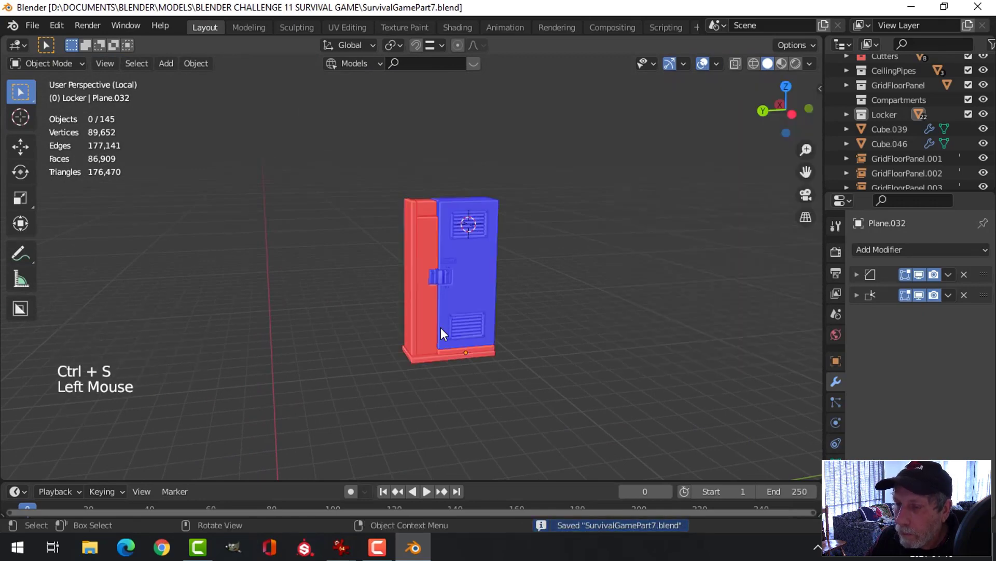
# - Correct the normals of the side column's whole mesh so its faces point outward, and return to Object Mode
pyautogui.click(433, 257)
pyautogui.press('Tab')
pyautogui.press('a')
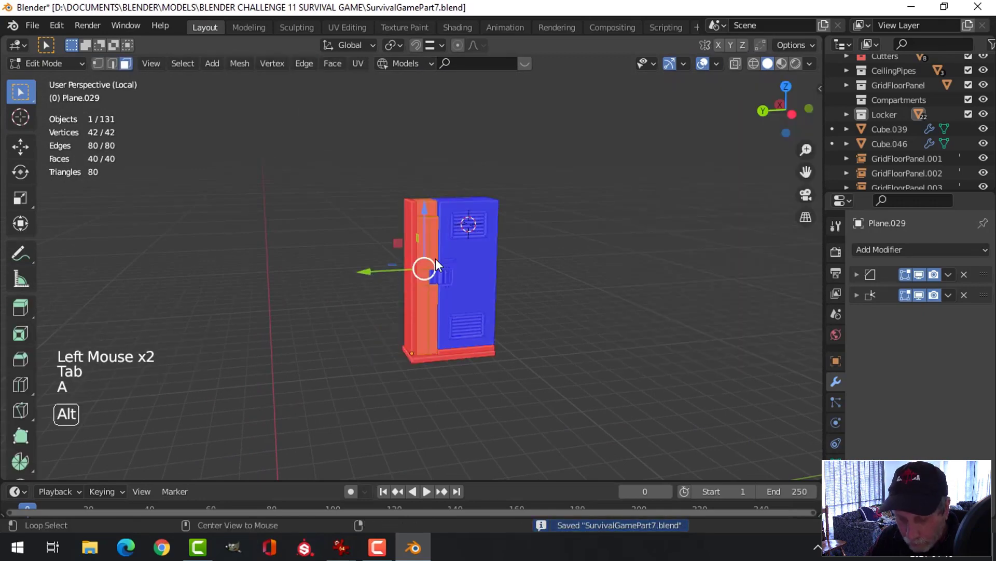
pyautogui.hotkey('alt', 'n')
pyautogui.click(435, 258)
pyautogui.press('Tab')
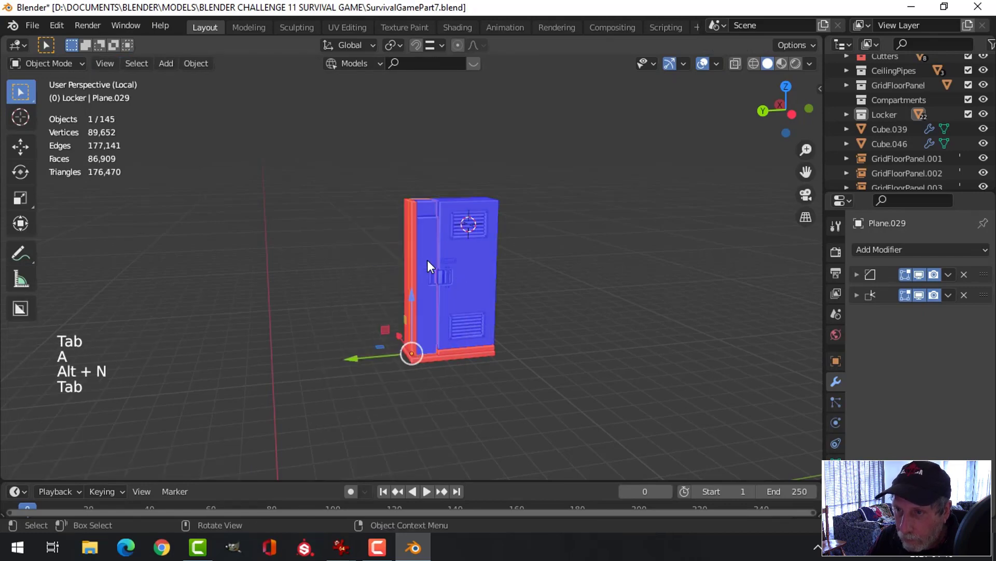
# - Correct the outer side panel's normals so all its faces point outward, and clear the selection
pyautogui.press('Tab')
pyautogui.press('a')
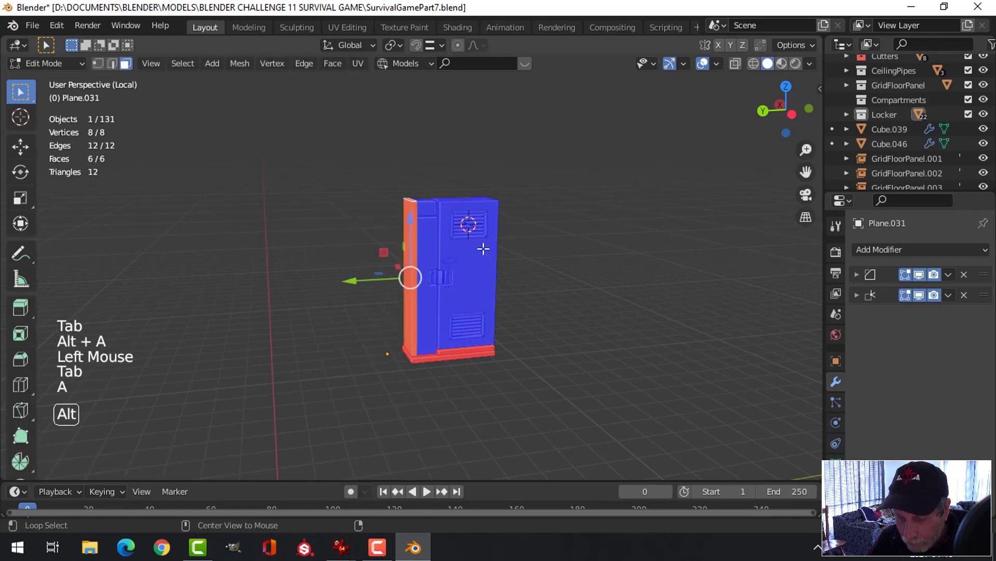
pyautogui.hotkey('alt', 'n')
pyautogui.click(441, 247)
pyautogui.press('Tab')
pyautogui.hotkey('alt', 'a')
# - Correct the normals of both base pieces together so their faces point outward, and clear the selection
pyautogui.click(474, 353)
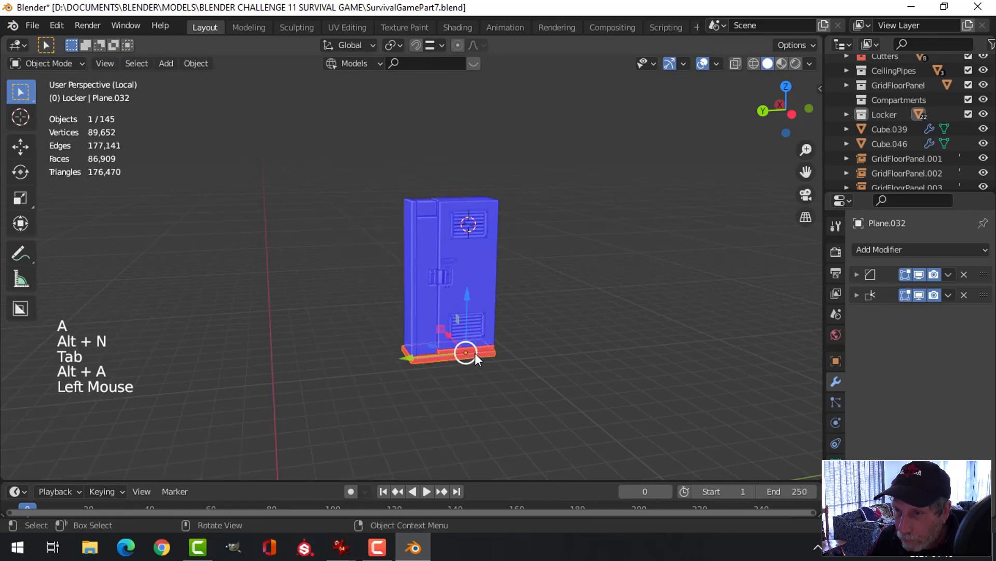
pyautogui.keyDown('shift'); pyautogui.click(478, 347); pyautogui.keyUp('shift')
pyautogui.press('Tab')
pyautogui.press('a')
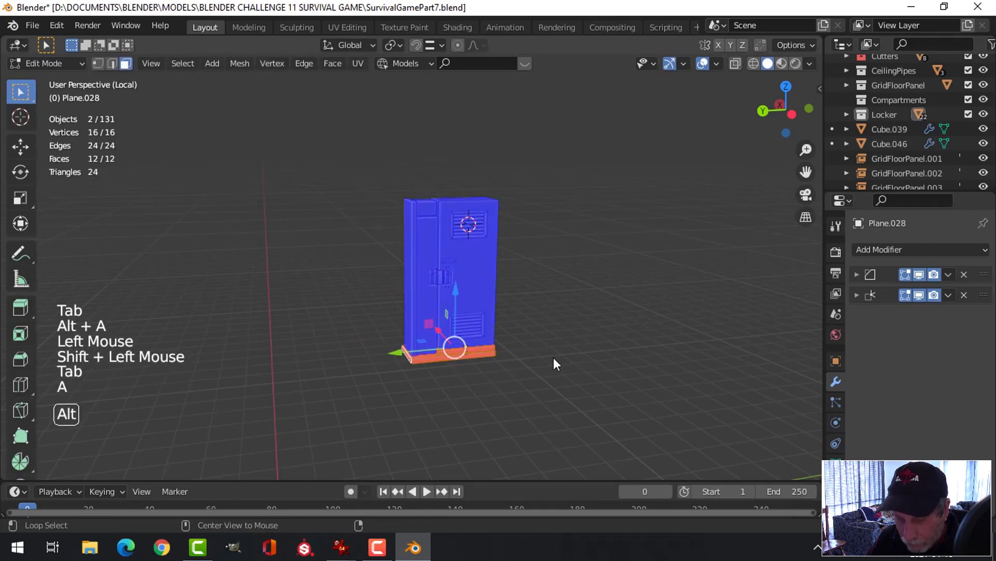
pyautogui.hotkey('alt', 'n')
pyautogui.click(532, 303)
pyautogui.press('Tab')
pyautogui.scroll(3, 584, 323)
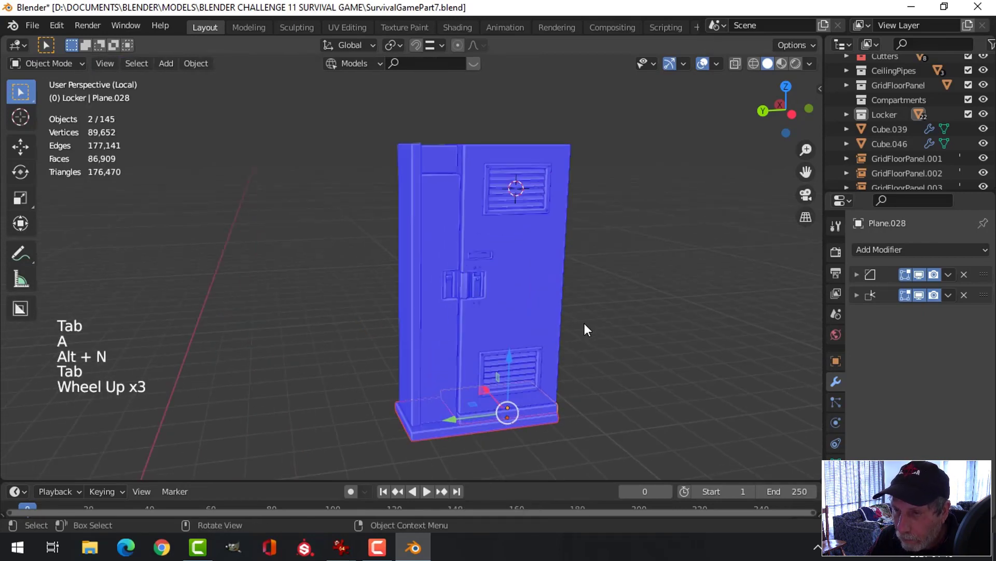
pyautogui.hotkey('alt', 'a')
# - Hide the viewport gizmos and overlays and inspect the locker's front without them
pyautogui.keyDown('shift'); pyautogui.moveTo(615, 285); pyautogui.dragTo(633, 274, button='middle'); pyautogui.keyUp('shift')
pyautogui.moveTo(634, 274); pyautogui.dragTo(596, 275, button='middle')
pyautogui.click(669, 63)
pyautogui.click(703, 63)
pyautogui.scroll(1, 678, 241)
pyautogui.scroll(3, 648, 226)
pyautogui.scroll(-1, 649, 227)
pyautogui.scroll(-2, 542, 213)
# - Switch to IrfanView and study the latch area in Alien-Isolation-Review-462715-9.jpg and 400px-AlienIsolationTorrensConnorsLocker.jpg
pyautogui.moveTo(347, 552)
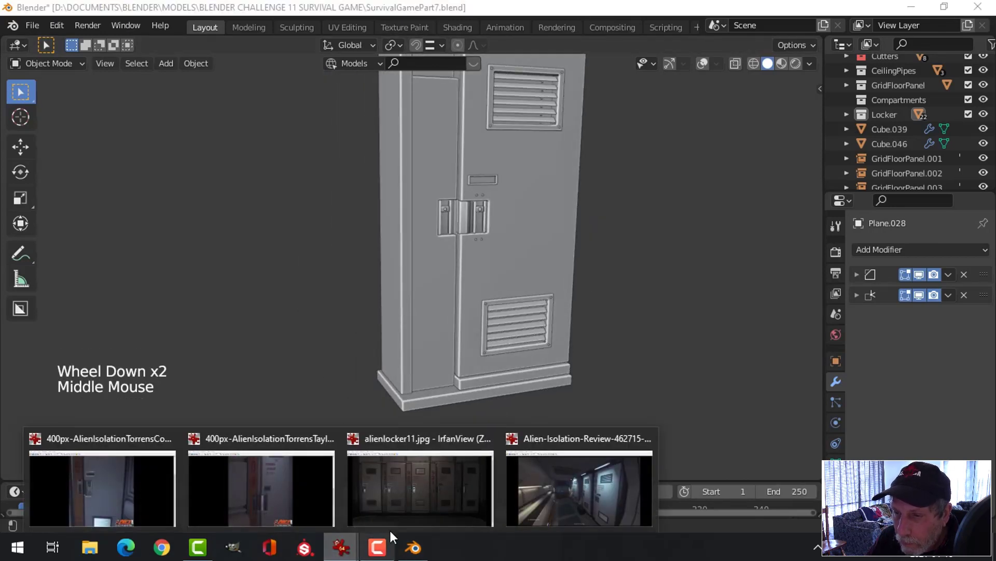
pyautogui.moveTo(411, 500)
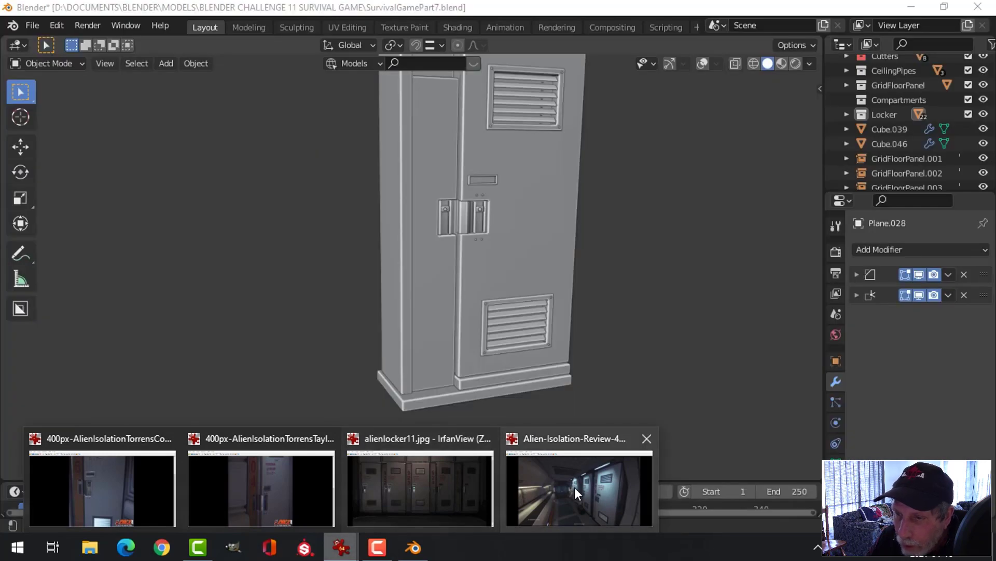
pyautogui.click(575, 488)
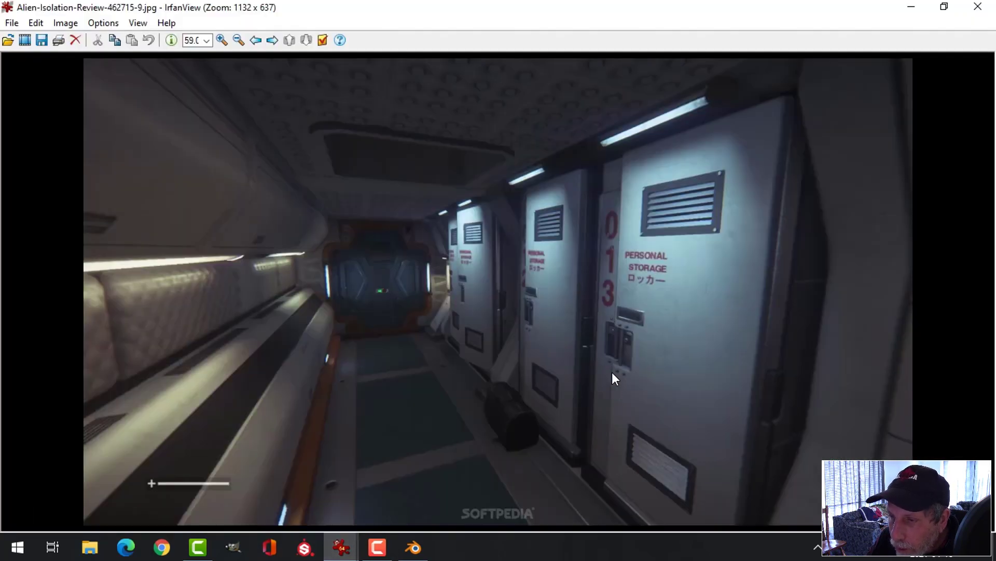
pyautogui.moveTo(344, 552)
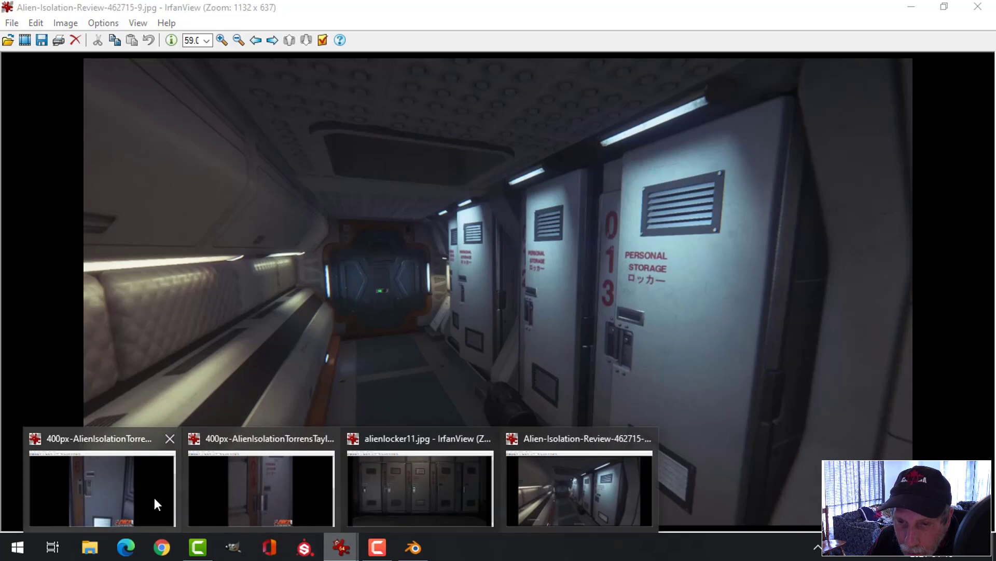
pyautogui.click(154, 497)
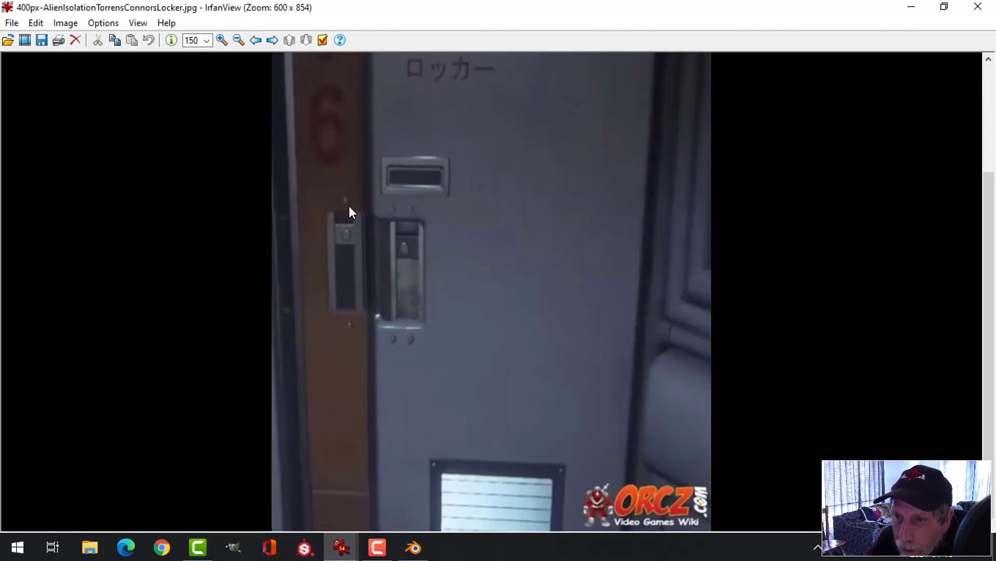
# - Return to Blender, select the door's rivet above the latch nearest the side column, show gizmos and overlays again, and turn off Face Orientation
pyautogui.click(424, 554)
pyautogui.scroll(3, 509, 280)
pyautogui.keyDown('shift'); pyautogui.moveTo(509, 280); pyautogui.dragTo(517, 184, button='middle'); pyautogui.keyUp('shift')
pyautogui.scroll(2, 546, 294)
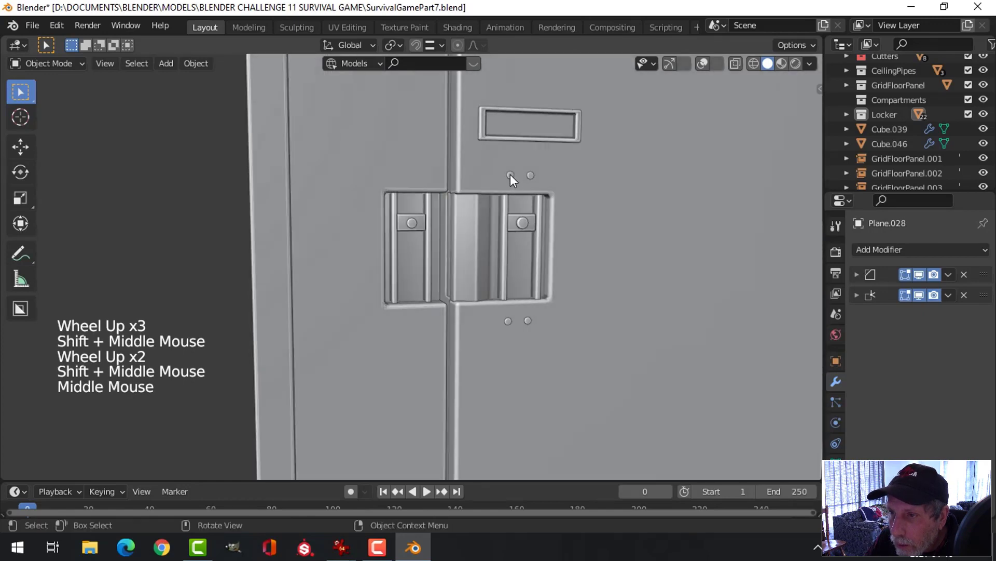
pyautogui.click(510, 174)
pyautogui.click(670, 63)
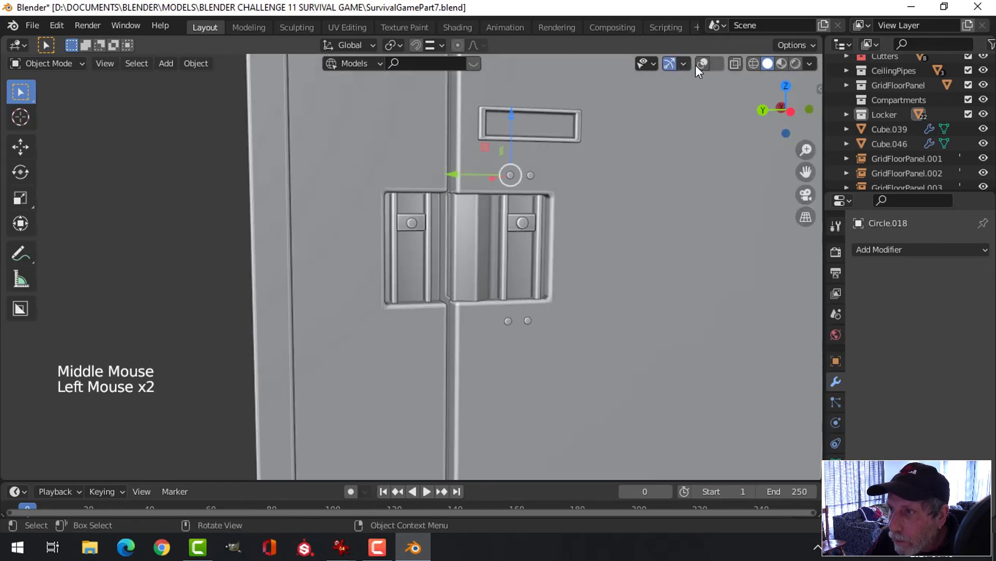
pyautogui.click(703, 64)
pyautogui.click(719, 63)
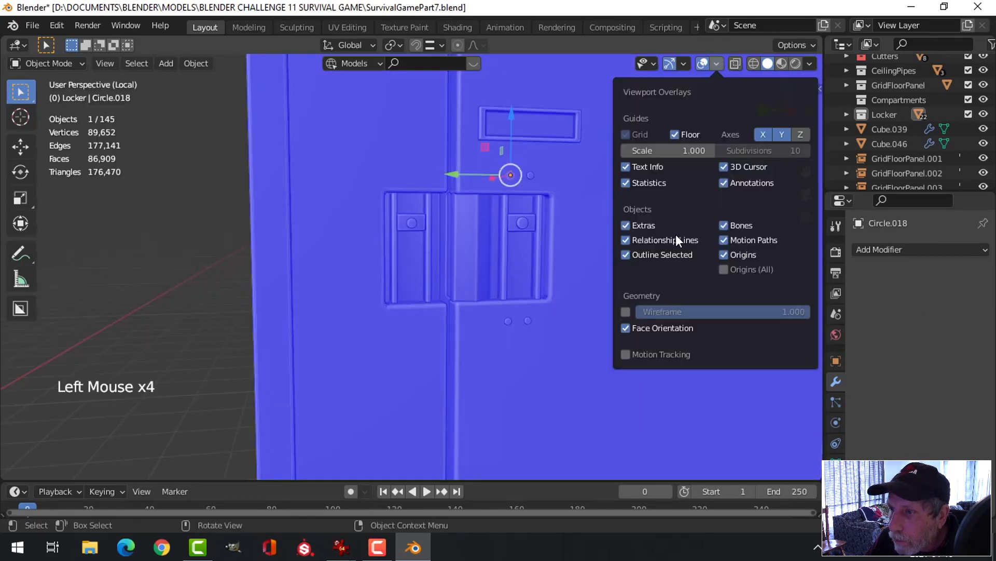
pyautogui.click(661, 328)
# - Duplicate the selected rivet with its matching rivet below the latch, moving the copies about 0.47 m along Y and 0.22 m along X
pyautogui.keyDown('shift'); pyautogui.click(509, 320); pyautogui.keyUp('shift')
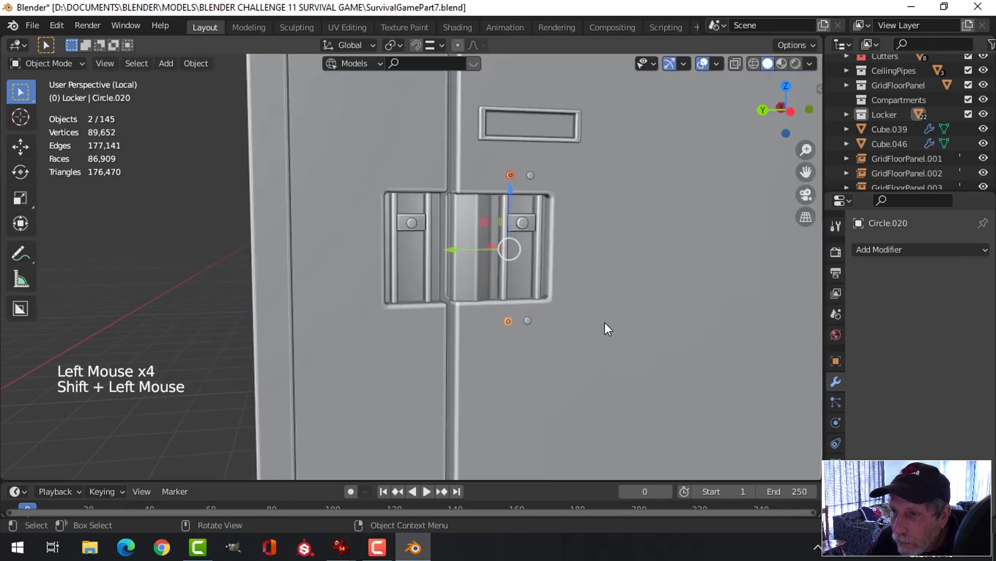
pyautogui.moveTo(605, 322); pyautogui.dragTo(540, 292, button='middle')
pyautogui.hotkey('shift', 'd')
pyautogui.middleClick(609, 334)
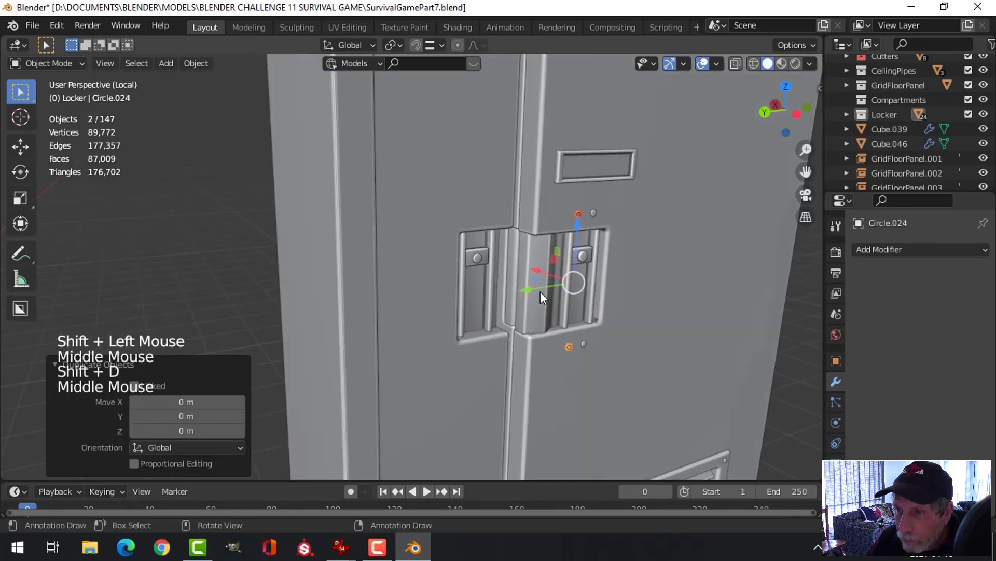
pyautogui.moveTo(540, 291); pyautogui.dragTo(465, 297)
pyautogui.moveTo(519, 347); pyautogui.dragTo(589, 345, button='middle')
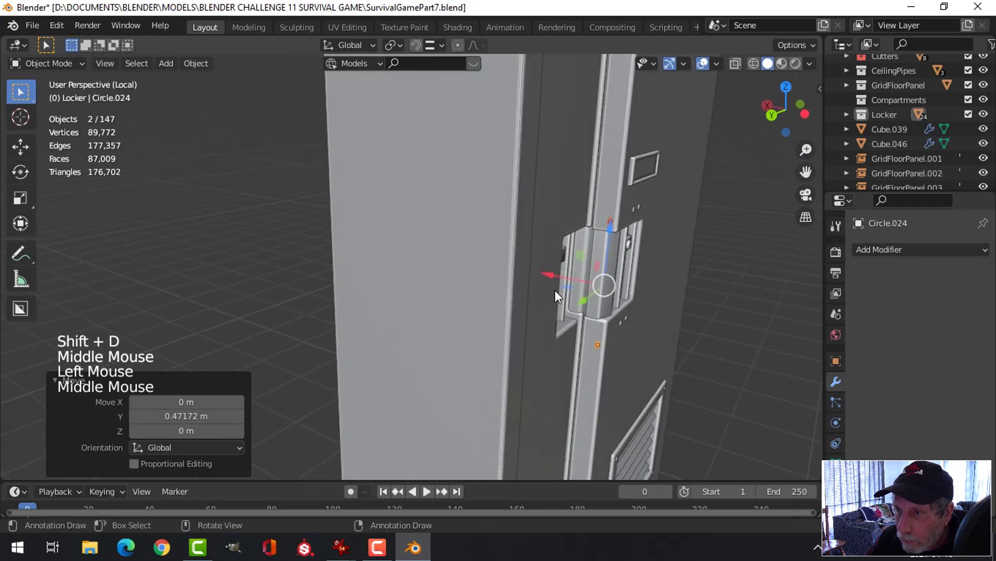
pyautogui.moveTo(544, 273); pyautogui.dragTo(514, 269)
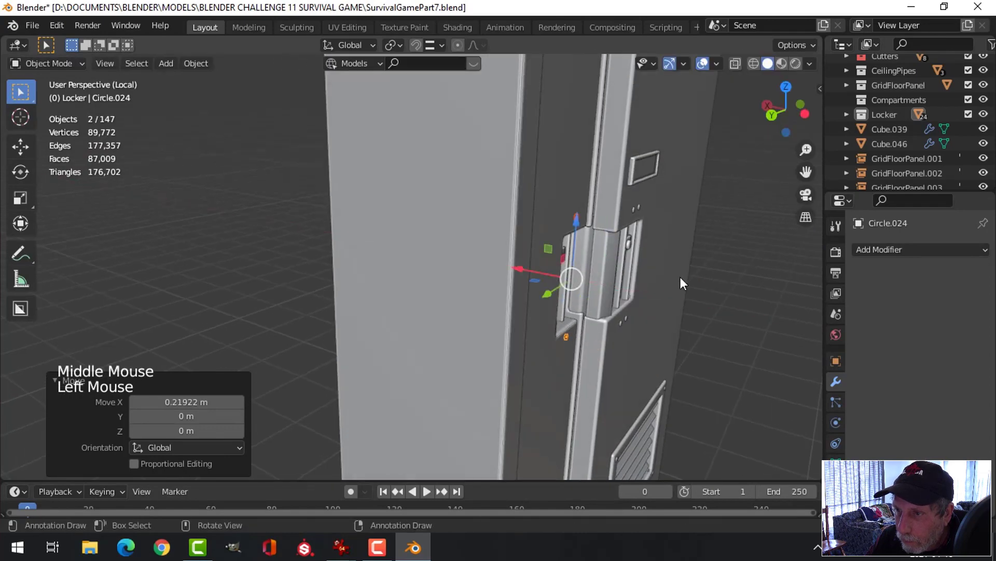
# - Fine-tune the duplicated rivets along X so they sit on the side column's front face
pyautogui.scroll(3, 680, 276)
pyautogui.keyDown('shift'); pyautogui.moveTo(680, 276); pyautogui.dragTo(627, 285, button='middle'); pyautogui.keyUp('shift')
pyautogui.scroll(2, 689, 297)
pyautogui.scroll(-1, 710, 292)
pyautogui.moveTo(710, 293)
pyautogui.keyDown('shift'); pyautogui.mouseDown(button='middle')
pyautogui.moveTo(668, 292)
pyautogui.moveTo(709, 308)
pyautogui.mouseUp(button='middle'); pyautogui.keyUp('shift')
pyautogui.press('g')
pyautogui.press('x')
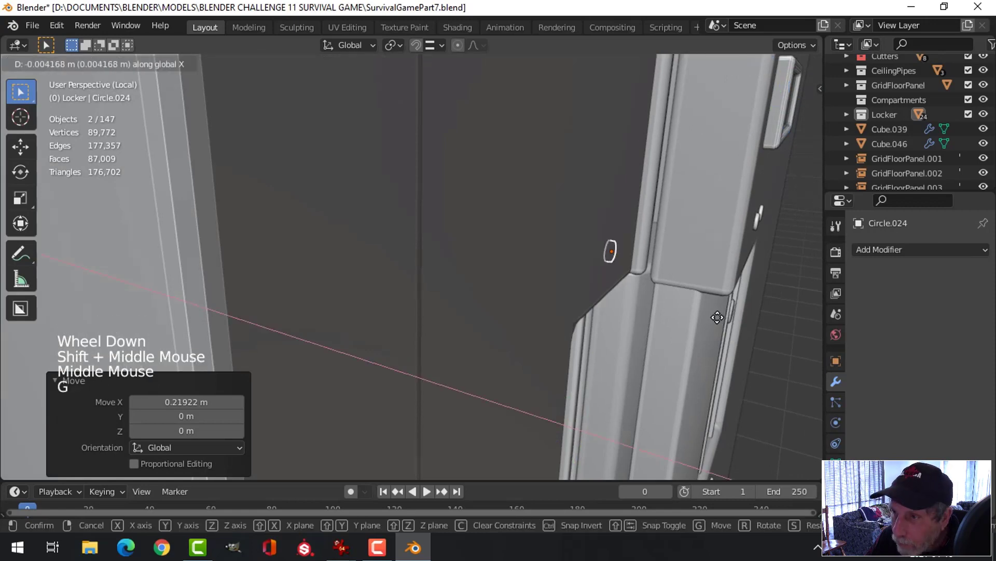
pyautogui.click(727, 341)
# - Shift the duplicated rivets about 0.05 m along Y to centre them on the side column's latch recess, and clear the selection
pyautogui.scroll(-3, 737, 341)
pyautogui.moveTo(737, 341); pyautogui.dragTo(637, 316, button='middle')
pyautogui.moveTo(317, 301); pyautogui.dragTo(309, 298)
pyautogui.moveTo(413, 318); pyautogui.dragTo(369, 310, button='middle')
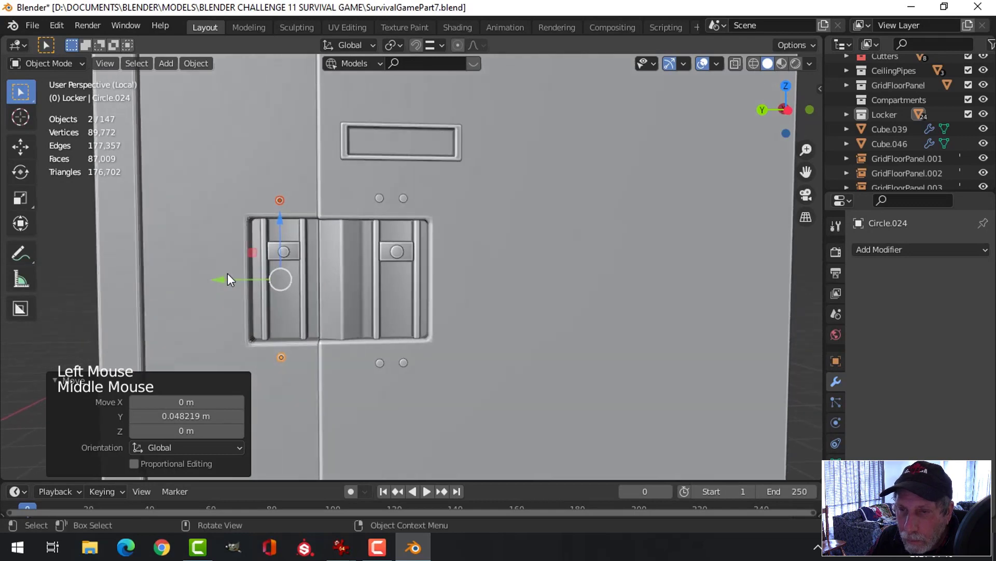
pyautogui.hotkey('alt', 'a')
# - Add a Weighted Normal modifier to the side column's latch recess, enable Auto Smooth for its mesh, and clear the selection
pyautogui.click(288, 294)
pyautogui.click(857, 274)
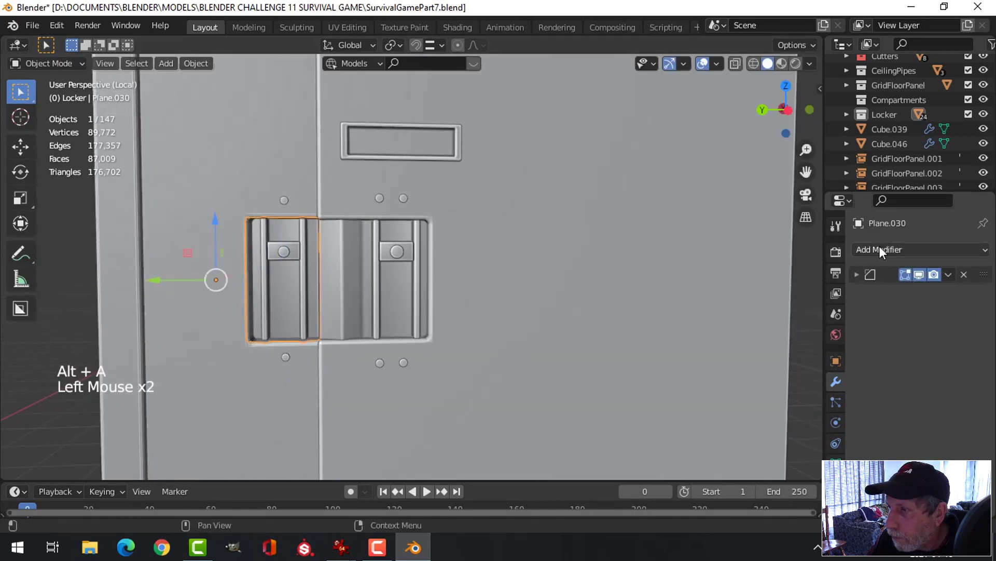
pyautogui.click(880, 248)
pyautogui.click(583, 355)
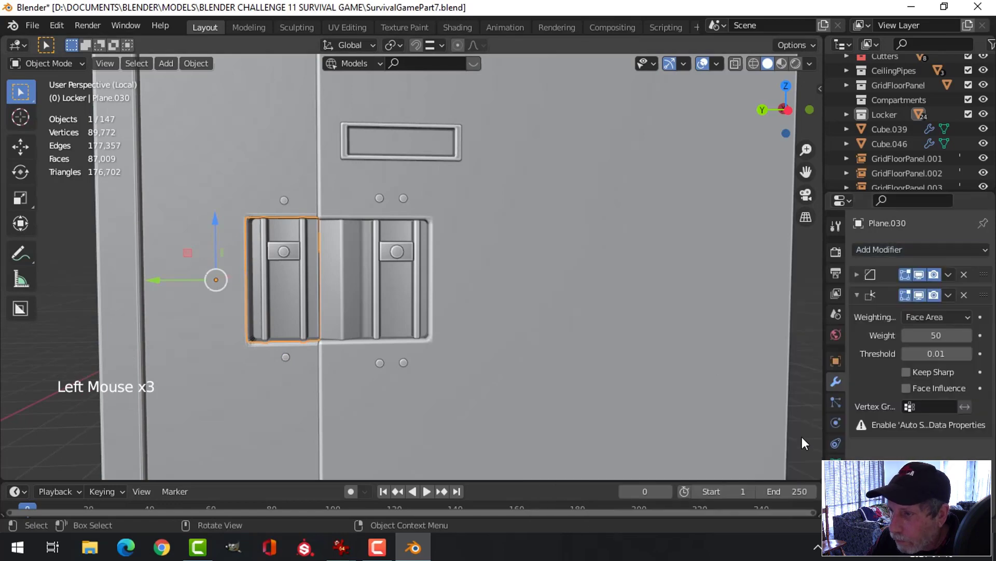
pyautogui.click(836, 464)
pyautogui.scroll(-3, 896, 456)
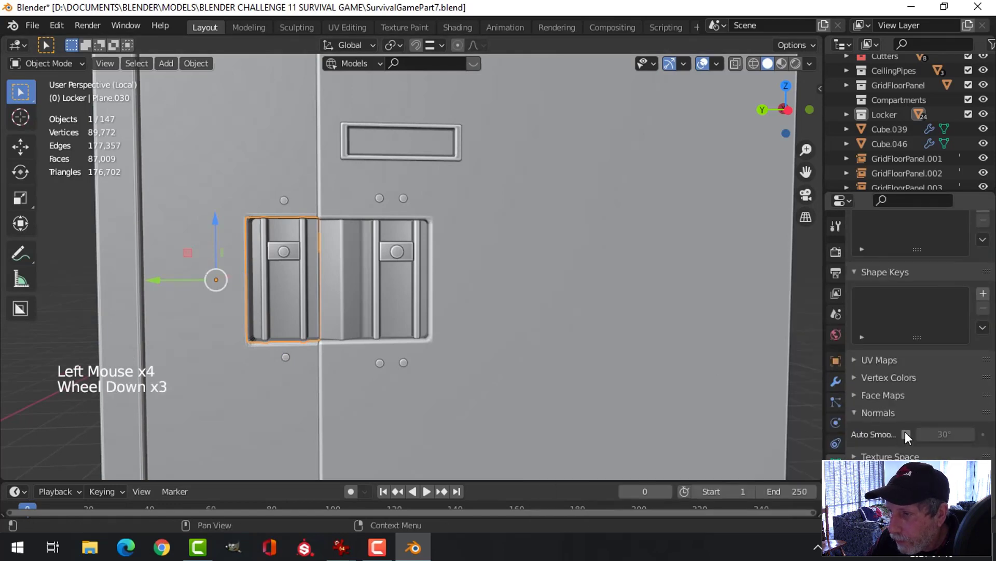
pyautogui.click(431, 335)
pyautogui.hotkey('alt', 'a')
# - Add a Weighted Normal modifier to the door's latch recess piece, enable Auto Smooth for its mesh, and clear the selection
pyautogui.click(388, 282)
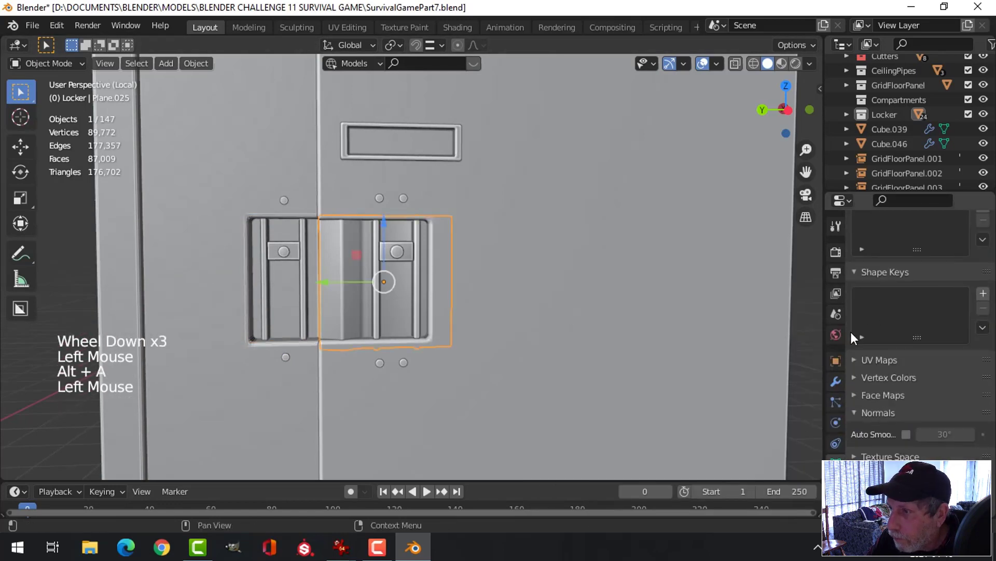
pyautogui.click(834, 380)
pyautogui.click(857, 273)
pyautogui.click(874, 241)
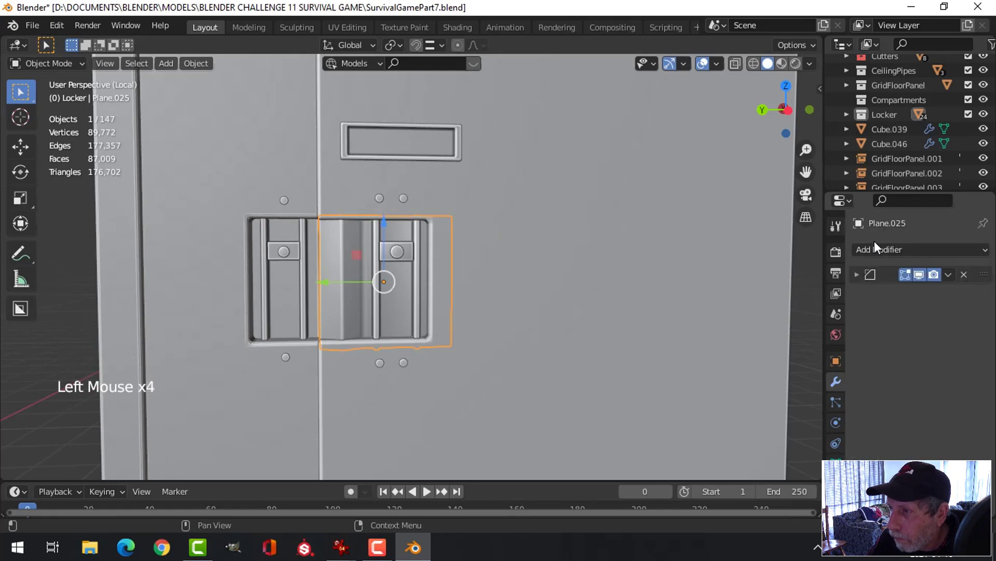
pyautogui.click(874, 244)
pyautogui.click(601, 356)
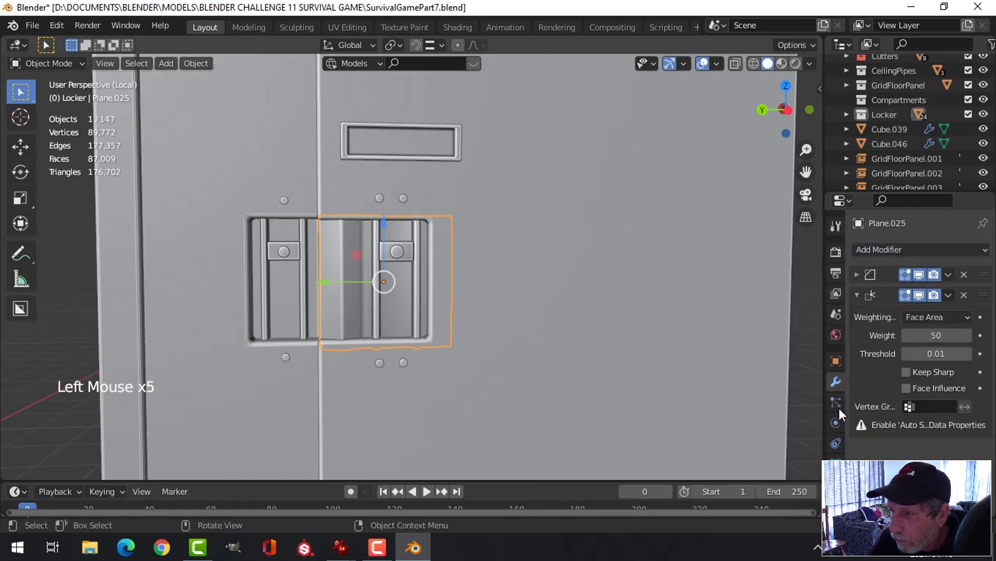
pyautogui.click(836, 402)
pyautogui.scroll(-2, 913, 363)
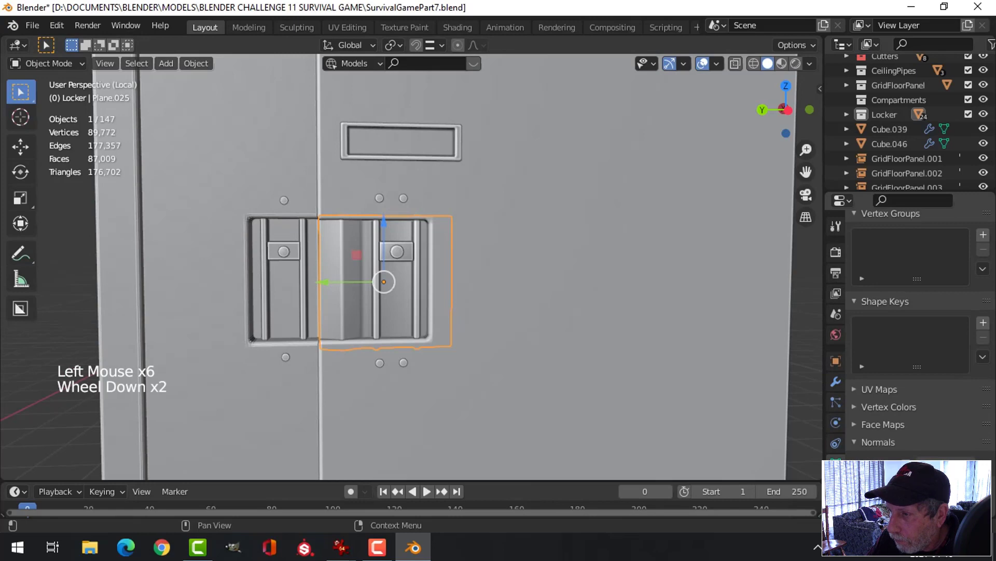
pyautogui.click(518, 344)
pyautogui.scroll(2, 518, 345)
pyautogui.hotkey('alt', 'a')
pyautogui.moveTo(461, 316); pyautogui.dragTo(451, 250, button='middle')
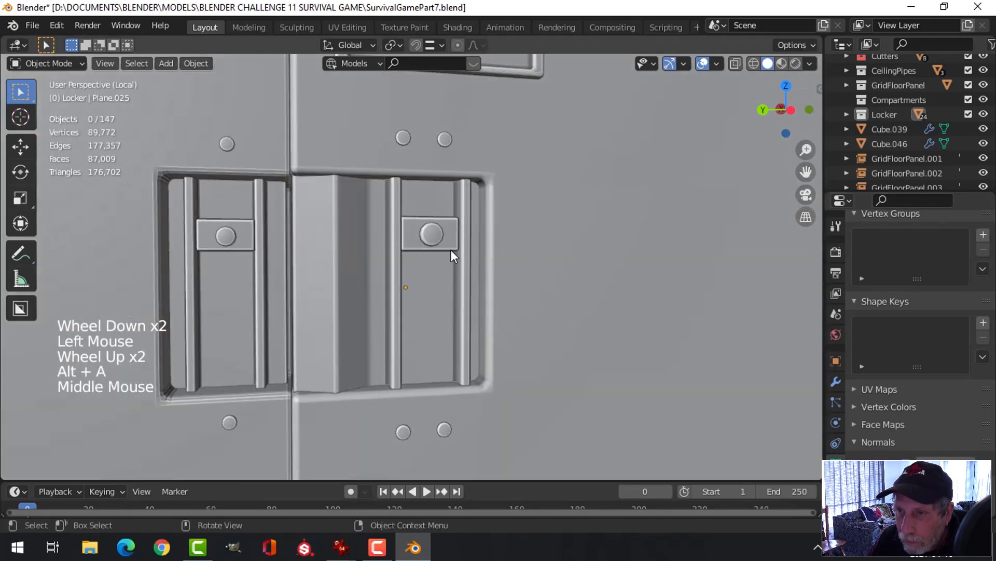
pyautogui.click(450, 239)
pyautogui.hotkey('alt', 'a')
# - Scale the outer side panel's mesh thinner along Y, move it against the side column, and return to Object Mode with nothing selected
pyautogui.scroll(-5, 530, 284)
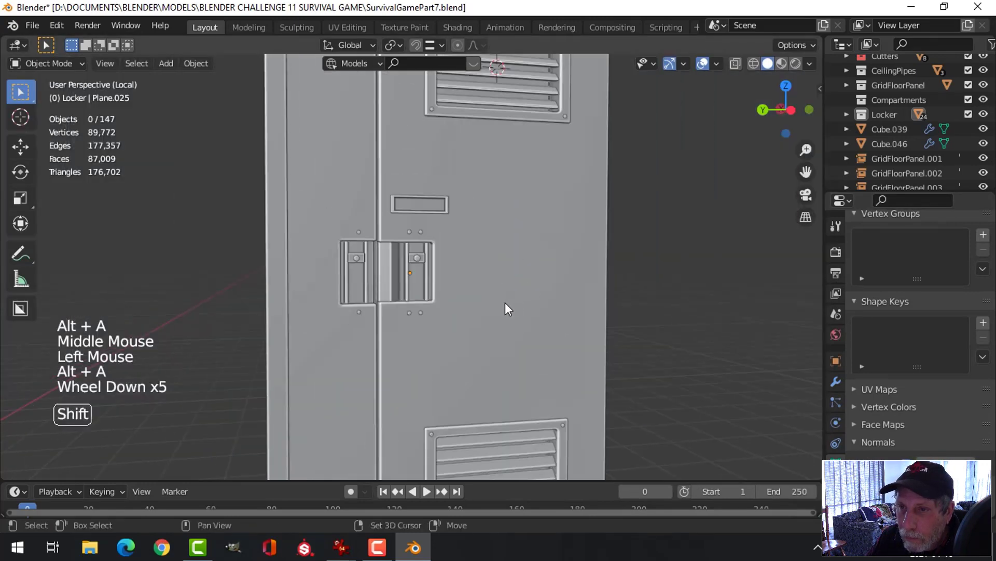
pyautogui.keyDown('shift'); pyautogui.moveTo(505, 302); pyautogui.dragTo(519, 301, button='middle'); pyautogui.keyUp('shift')
pyautogui.moveTo(519, 301); pyautogui.dragTo(416, 319, button='middle')
pyautogui.scroll(-2, 331, 291)
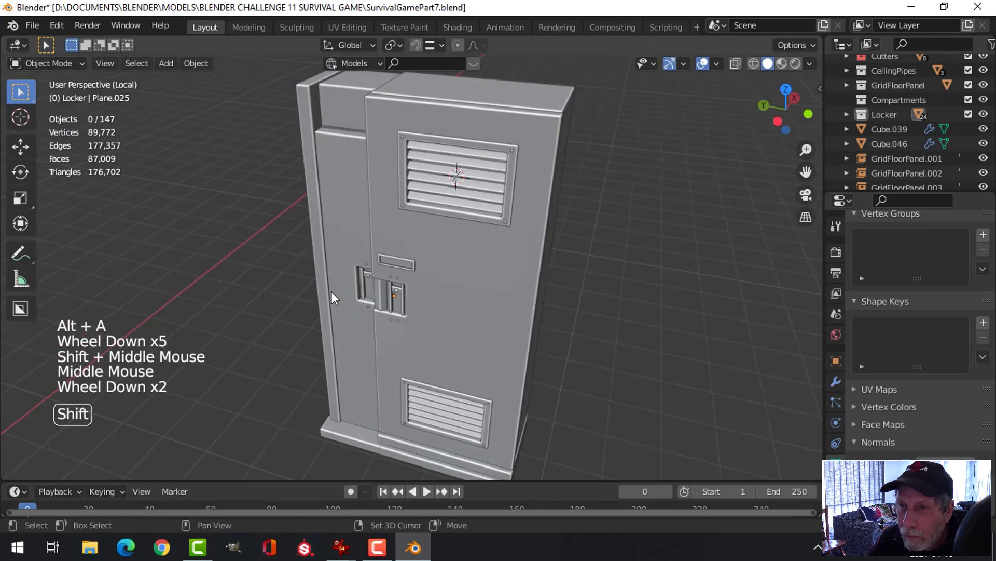
pyautogui.keyDown('shift'); pyautogui.moveTo(331, 291); pyautogui.dragTo(399, 314, button='middle'); pyautogui.keyUp('shift')
pyautogui.moveTo(400, 314)
pyautogui.mouseDown(button='middle')
pyautogui.moveTo(362, 311)
pyautogui.moveTo(319, 326)
pyautogui.moveTo(412, 298)
pyautogui.moveTo(422, 285)
pyautogui.moveTo(385, 297)
pyautogui.moveTo(392, 311)
pyautogui.moveTo(400, 296)
pyautogui.mouseUp(button='middle')
pyautogui.click(412, 168)
pyautogui.press('Tab')
pyautogui.press('a')
pyautogui.press('s')
pyautogui.press('y')
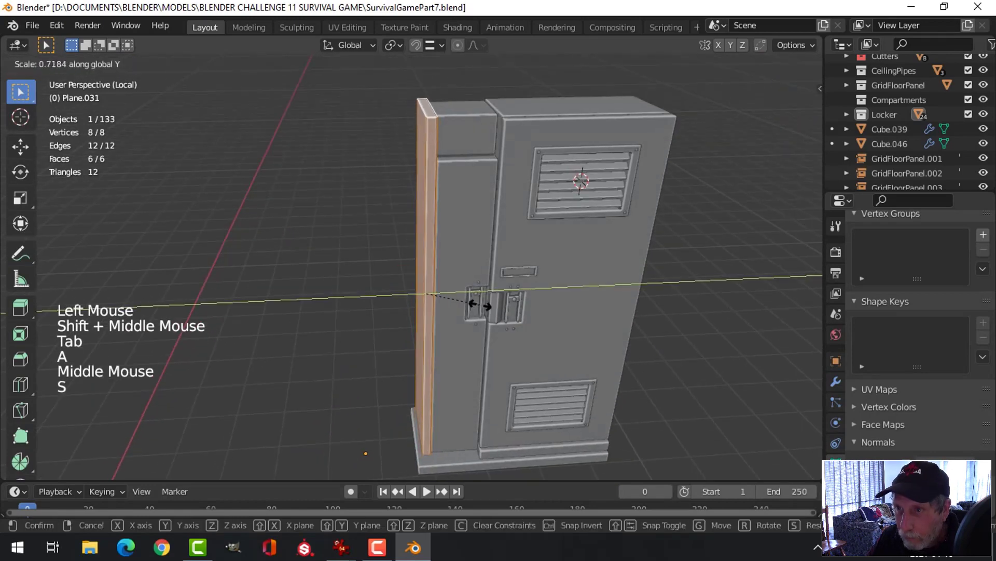
pyautogui.click(460, 301)
pyautogui.moveTo(364, 295); pyautogui.dragTo(371, 292)
pyautogui.press('Tab')
pyautogui.hotkey('alt', 'a')
# - Pull the lower base's end face inward along Y toward the thinned side panel, and return to Object Mode with nothing selected
pyautogui.scroll(-2, 460, 268)
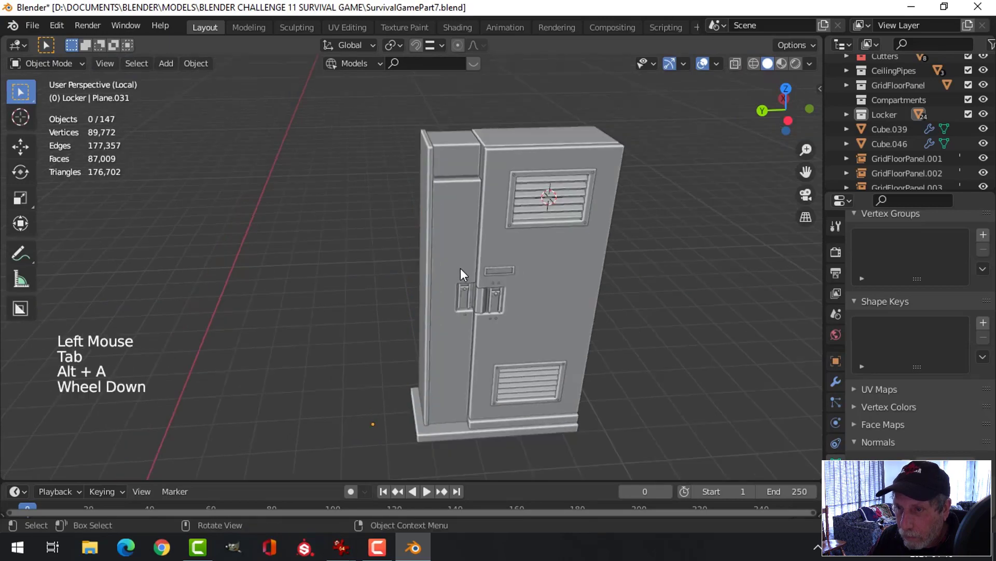
pyautogui.keyDown('shift'); pyautogui.moveTo(460, 268); pyautogui.dragTo(479, 295, button='middle'); pyautogui.keyUp('shift')
pyautogui.scroll(2, 445, 318)
pyautogui.click(458, 296)
pyautogui.press('Tab')
pyautogui.hotkey('alt', 'a')
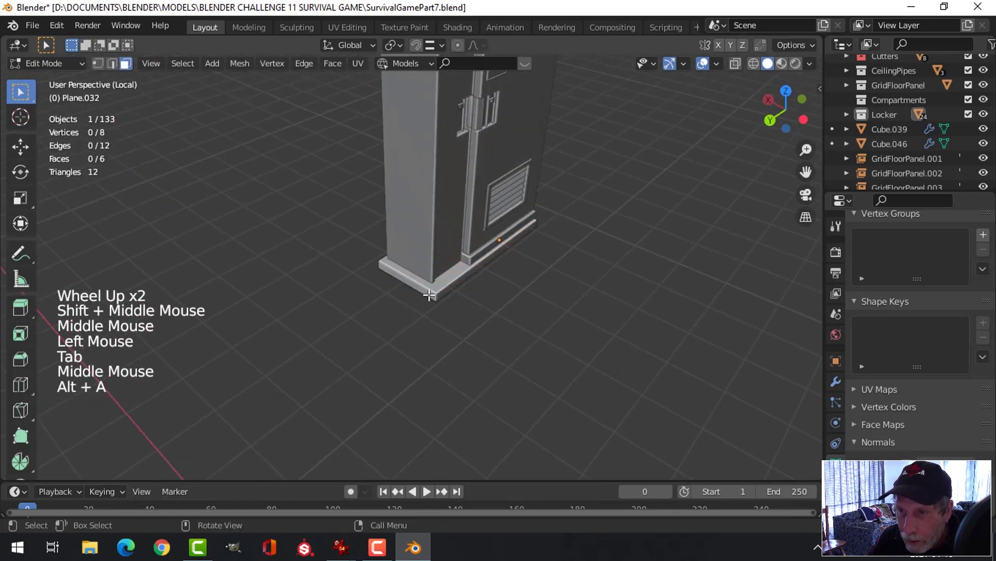
pyautogui.click(433, 292)
pyautogui.moveTo(359, 306); pyautogui.dragTo(371, 310)
pyautogui.press('Tab')
pyautogui.hotkey('alt', 'a')
# - Switch to IrfanView and compare the locker with the row of lockers in alienlocker11.jpg
pyautogui.moveTo(625, 311); pyautogui.dragTo(436, 494, button='middle')
pyautogui.scroll(-2, 576, 320)
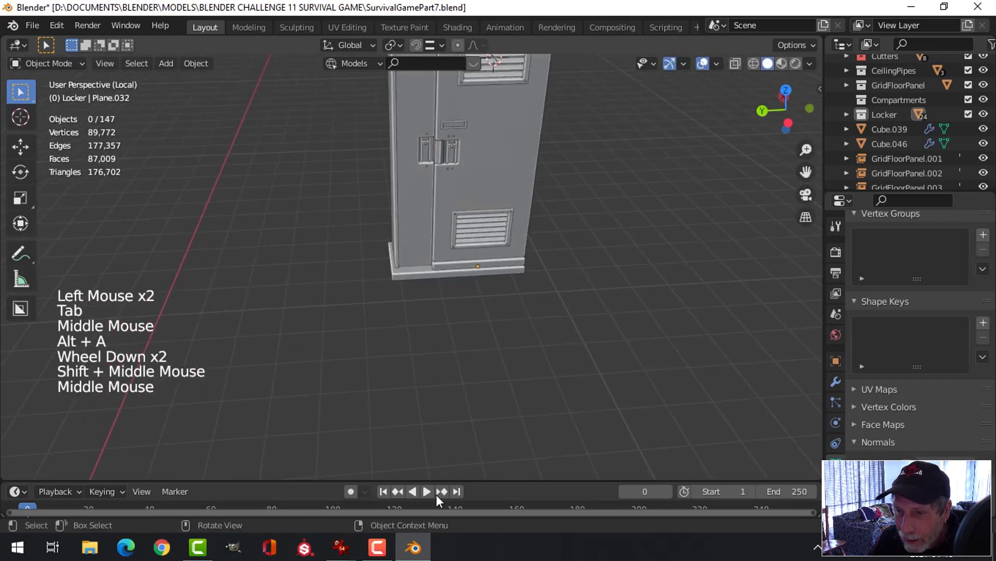
pyautogui.moveTo(341, 547)
pyautogui.click(449, 478)
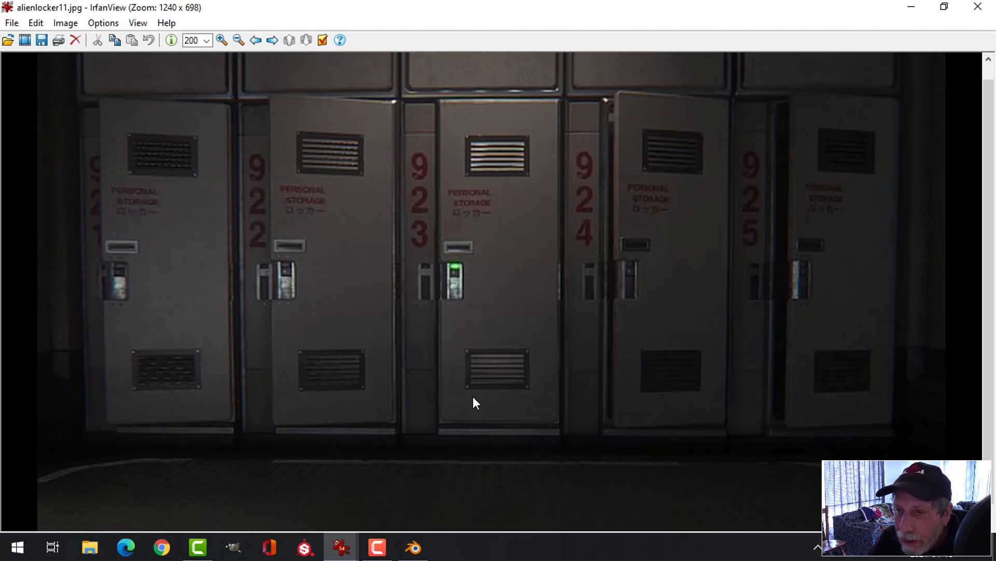
# - Switch to Blender, hide the viewport gizmos and overlays, and set the viewport shading to MatCap lighting with Shadow enabled
pyautogui.click(413, 547)
pyautogui.scroll(-2, 399, 240)
pyautogui.keyDown('shift'); pyautogui.moveTo(399, 240); pyautogui.dragTo(541, 269, button='middle'); pyautogui.keyUp('shift')
pyautogui.click(670, 63)
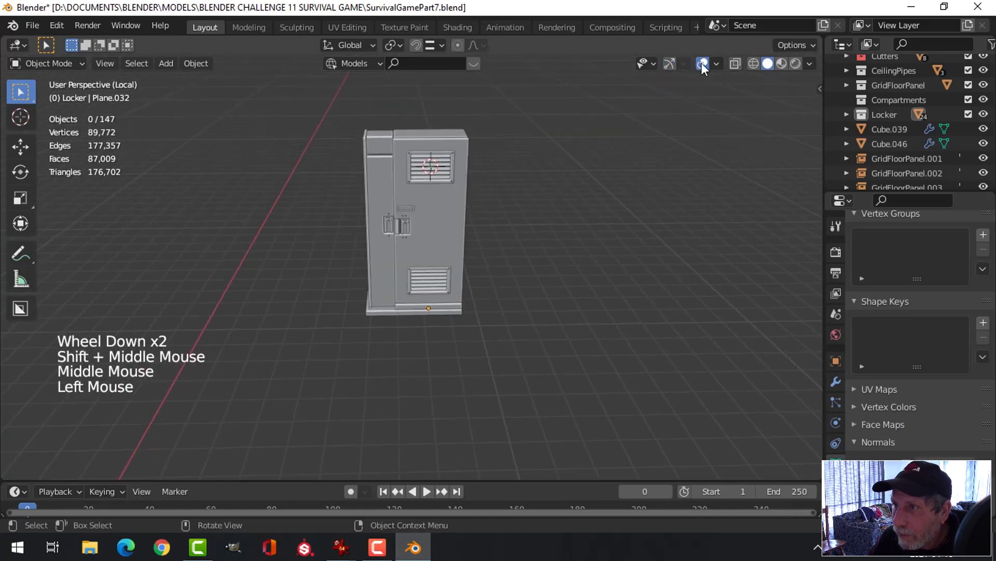
pyautogui.click(702, 63)
pyautogui.click(810, 64)
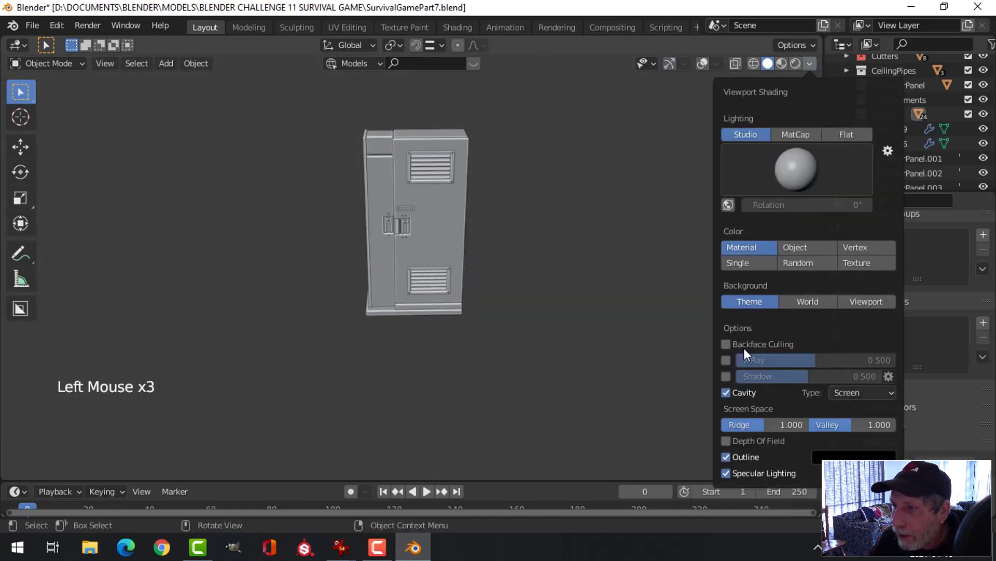
pyautogui.click(726, 376)
pyautogui.click(796, 171)
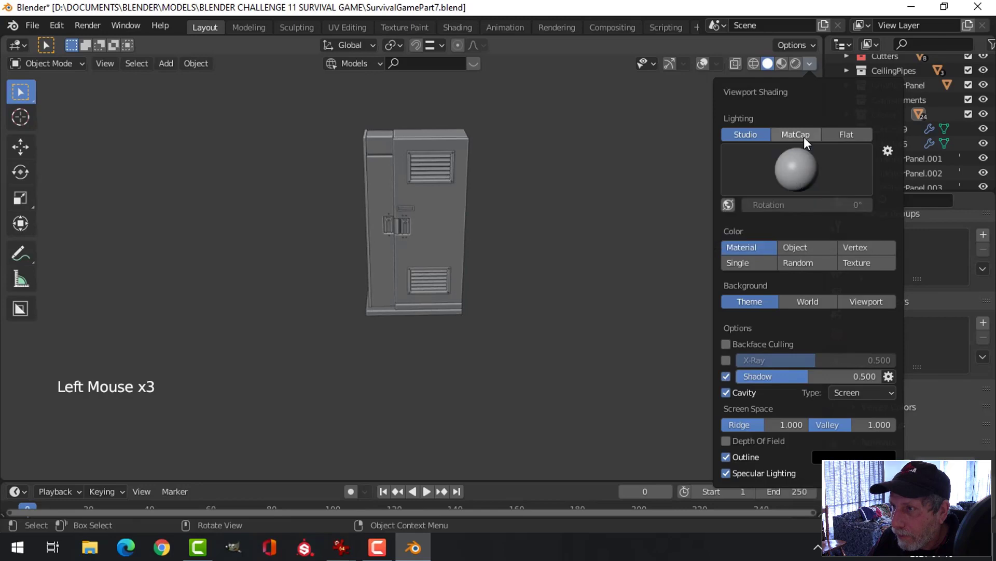
pyautogui.click(805, 136)
# - Examine the whole locker from both sides in the MatCap shading, and show the gizmos and overlays again
pyautogui.scroll(1, 483, 330)
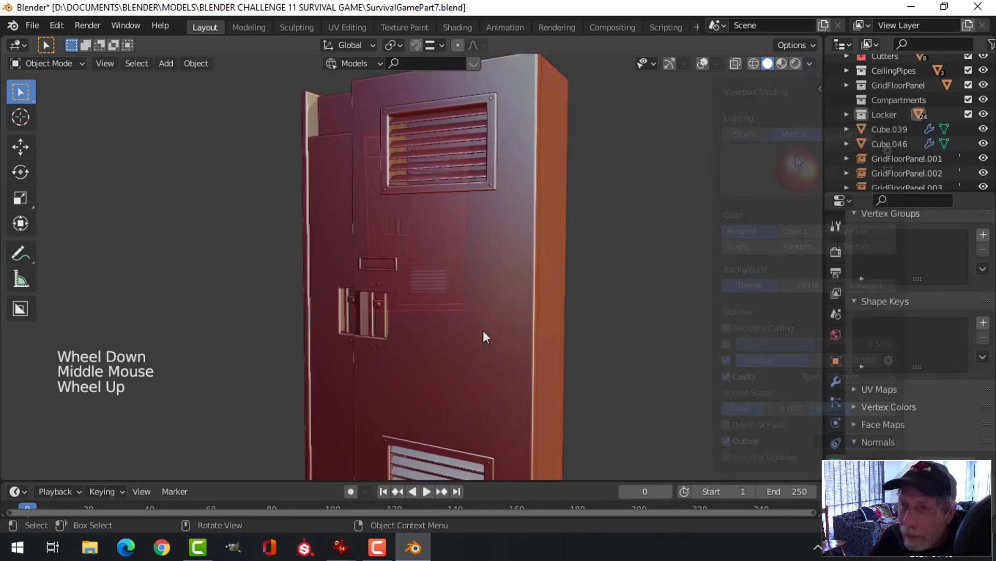
pyautogui.keyDown('shift'); pyautogui.moveTo(484, 330); pyautogui.dragTo(336, 276, button='middle'); pyautogui.keyUp('shift')
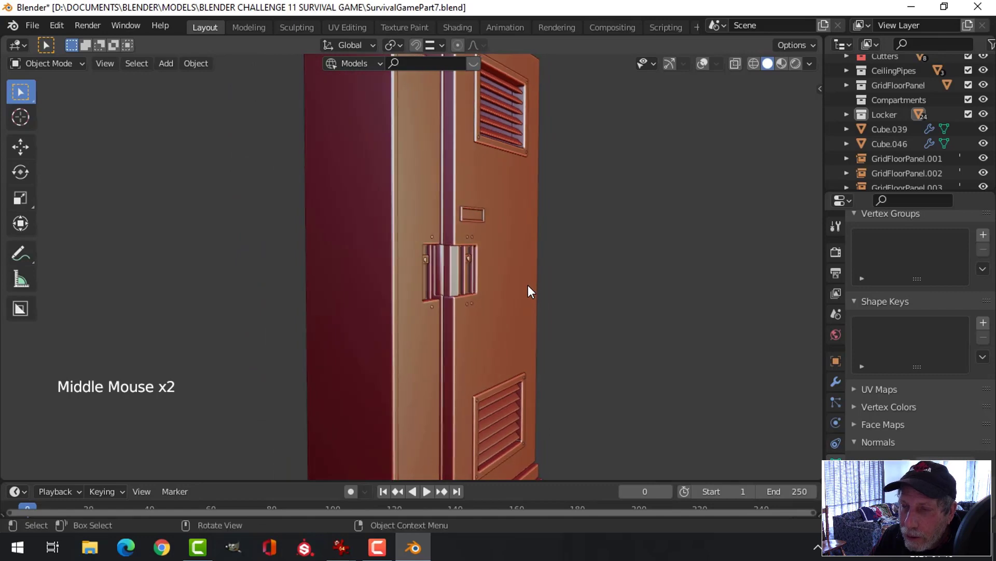
pyautogui.scroll(-1, 525, 286)
pyautogui.keyDown('shift'); pyautogui.moveTo(439, 244); pyautogui.dragTo(441, 268, button='middle'); pyautogui.keyUp('shift')
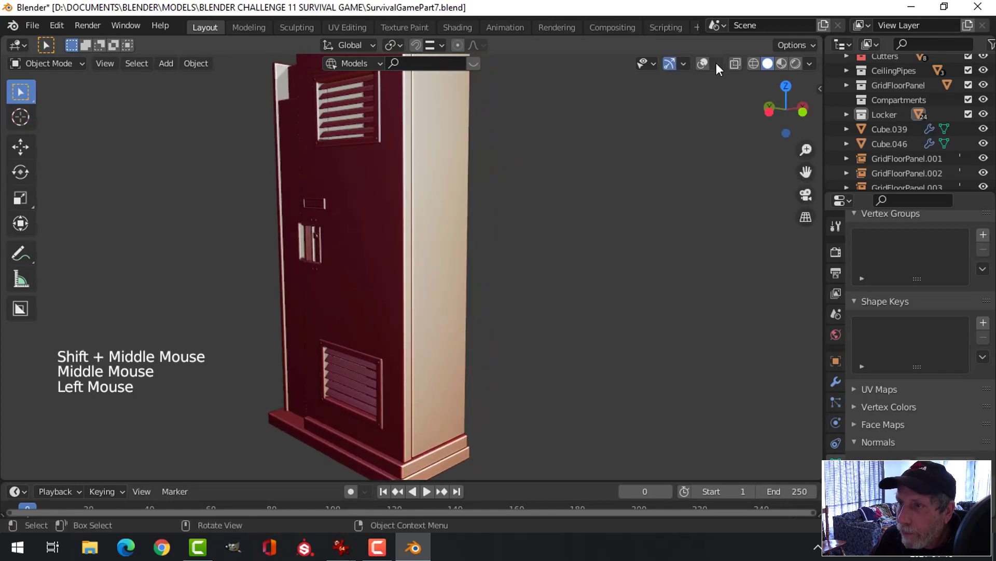
pyautogui.click(717, 63)
pyautogui.click(710, 63)
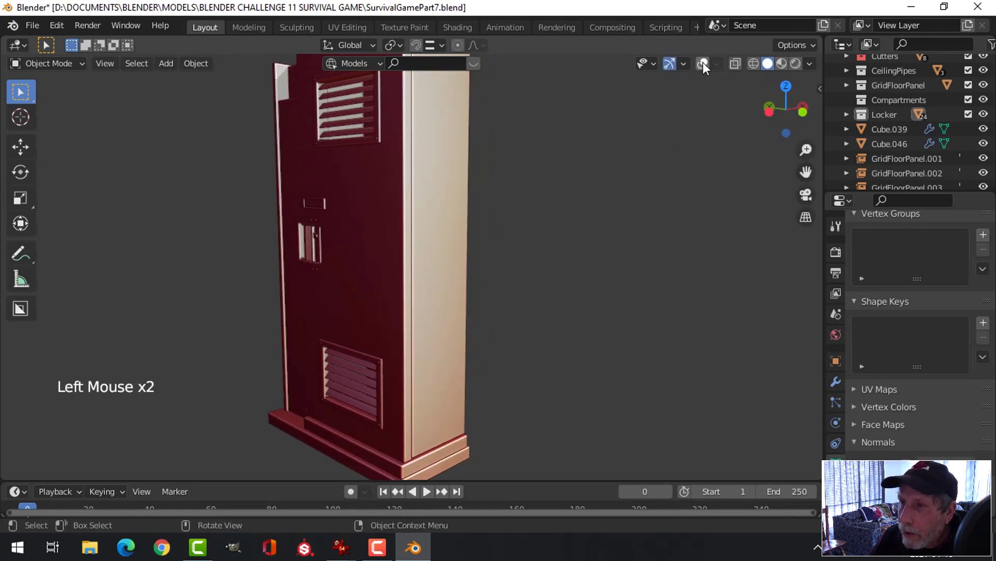
pyautogui.click(704, 64)
# - Add a loop cut running along the thickness of the door's outer edge, and return to Object Mode
pyautogui.scroll(2, 507, 251)
pyautogui.moveTo(507, 251); pyautogui.dragTo(480, 281, button='middle')
pyautogui.press('Tab')
pyautogui.hotkey('alt', 'a')
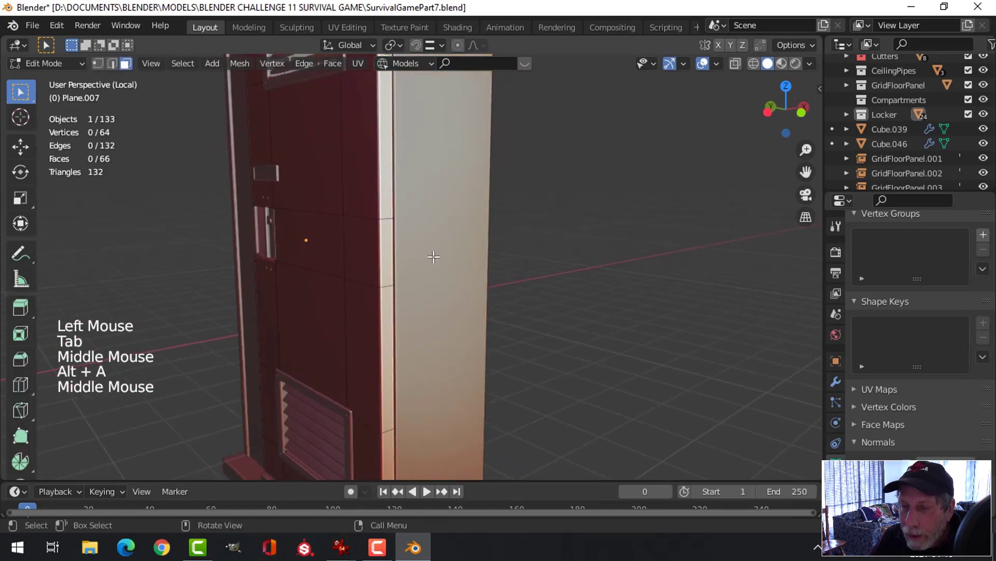
pyautogui.scroll(-2, 449, 240)
pyautogui.moveTo(436, 253); pyautogui.dragTo(490, 256, button='middle')
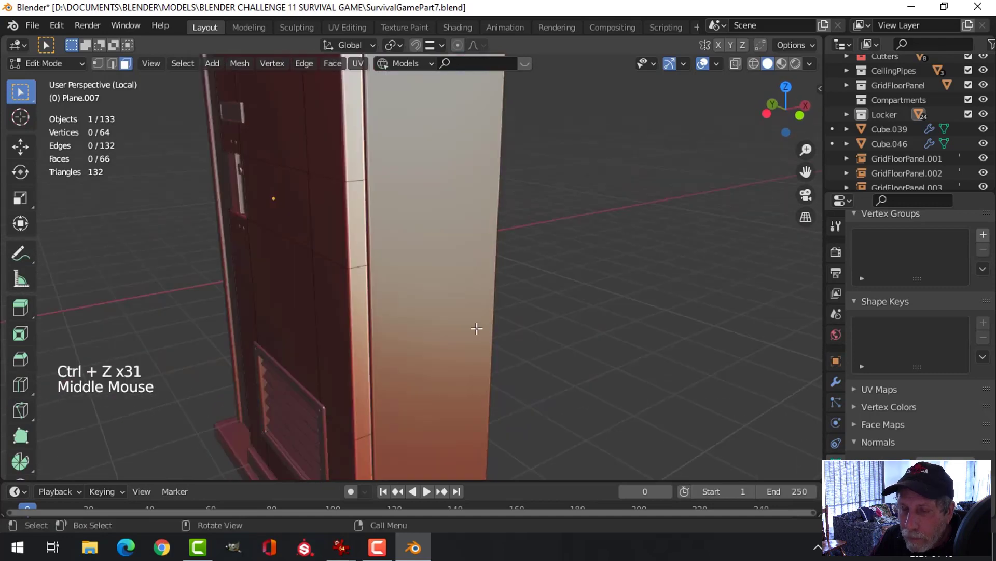
pyautogui.moveTo(477, 328); pyautogui.dragTo(385, 283, button='middle')
pyautogui.scroll(-1, 369, 258)
pyautogui.moveTo(385, 283); pyautogui.dragTo(391, 292, button='middle')
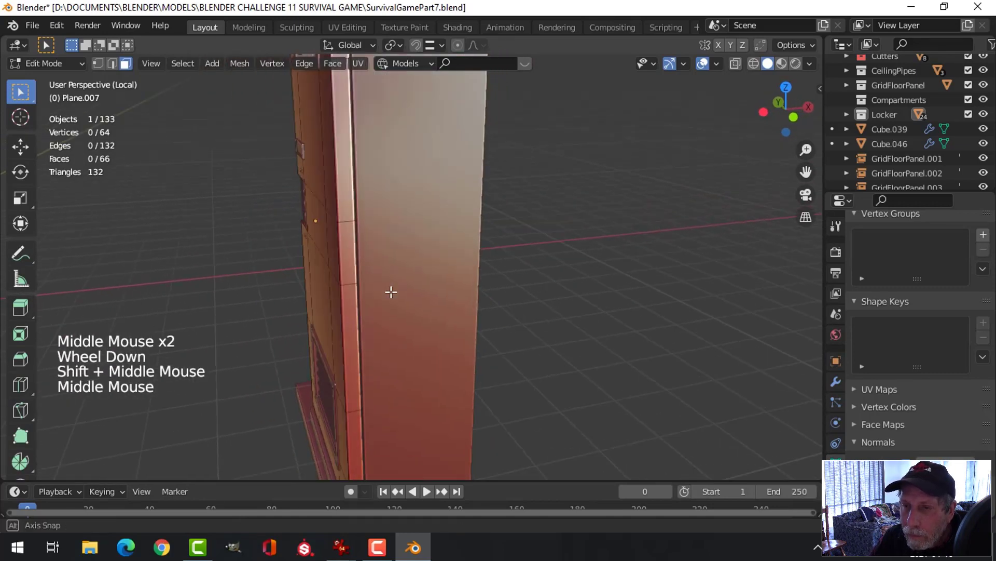
pyautogui.hotkey('ctrl', 'r')
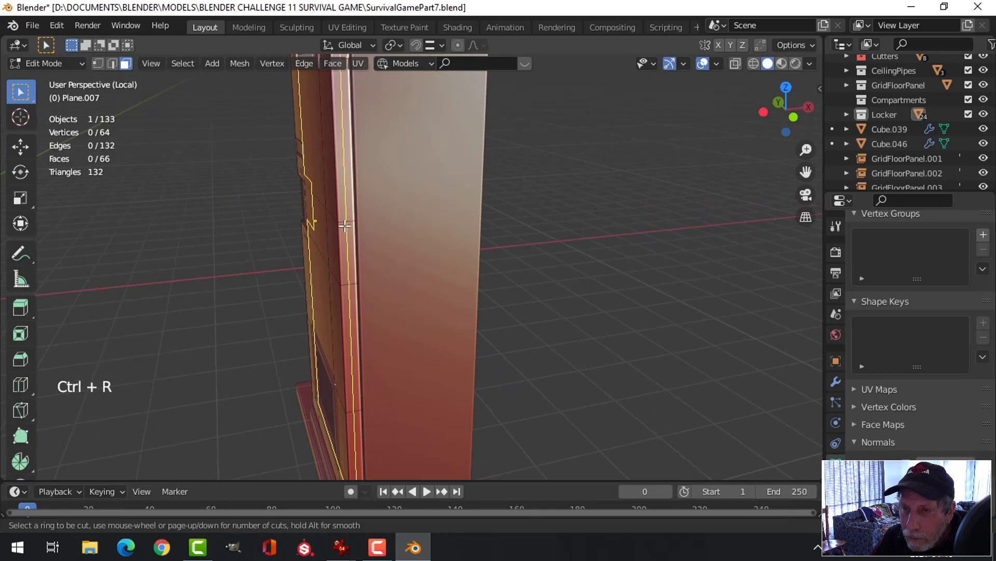
pyautogui.click(345, 225)
pyautogui.click(387, 233)
pyautogui.hotkey('alt', 'a')
pyautogui.moveTo(388, 238); pyautogui.dragTo(392, 247, button='middle')
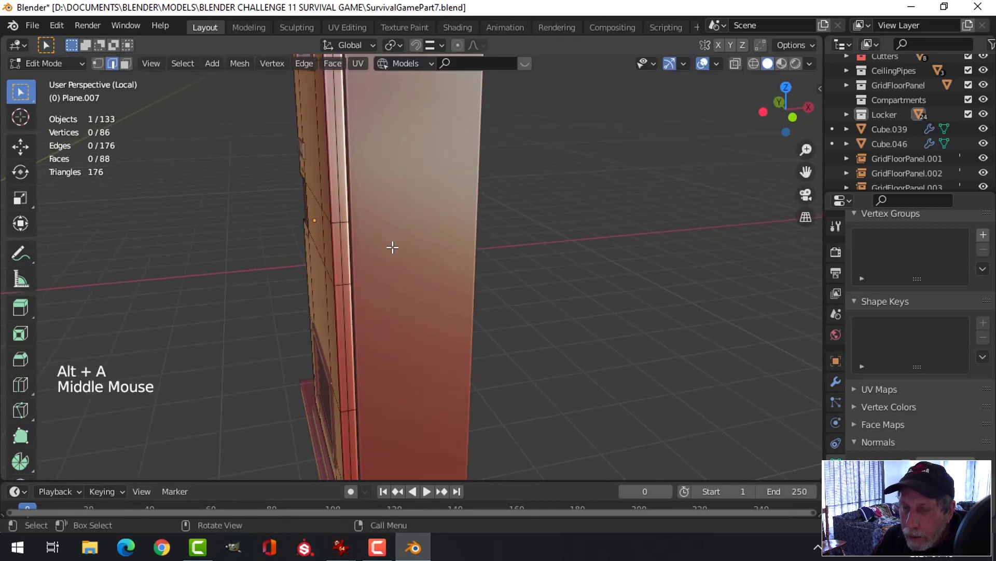
pyautogui.press('Tab')
# - Delete the small face at the front edge of the locker body's side, roughly level with the latch
pyautogui.click(393, 244)
pyautogui.press('Tab')
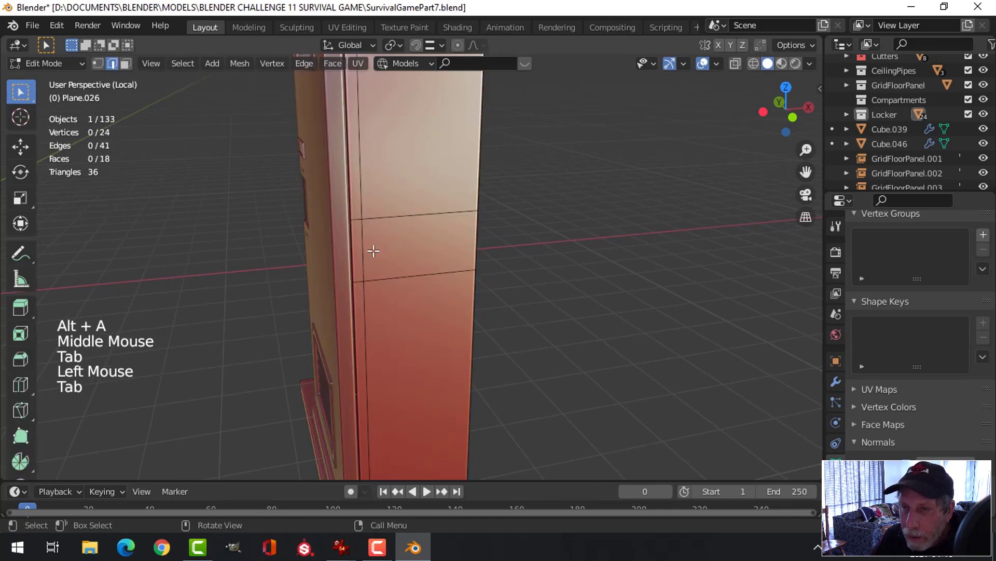
pyautogui.scroll(1, 373, 251)
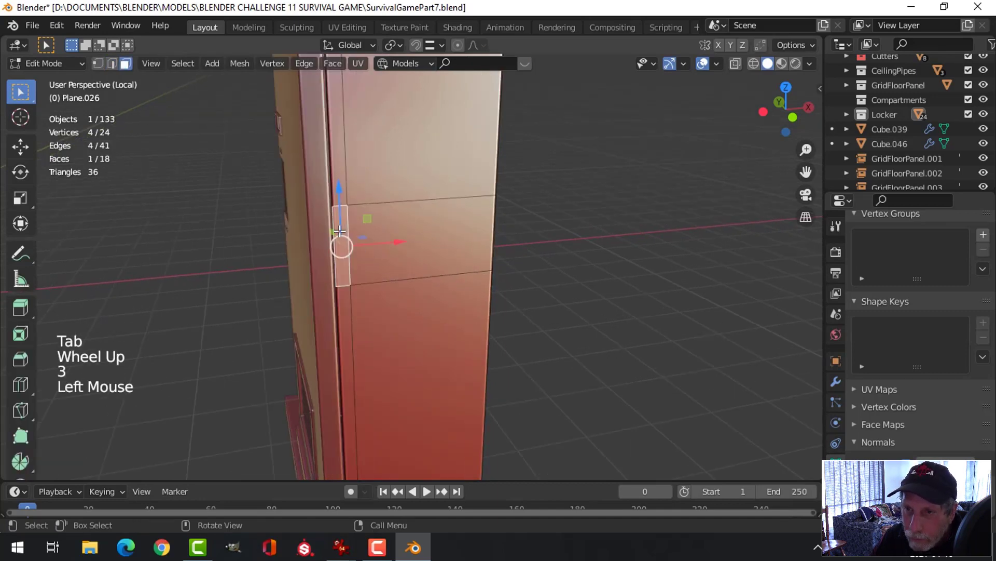
pyautogui.press('x')
pyautogui.click(340, 230)
pyautogui.moveTo(339, 230); pyautogui.dragTo(383, 271, button='middle')
pyautogui.press('Tab')
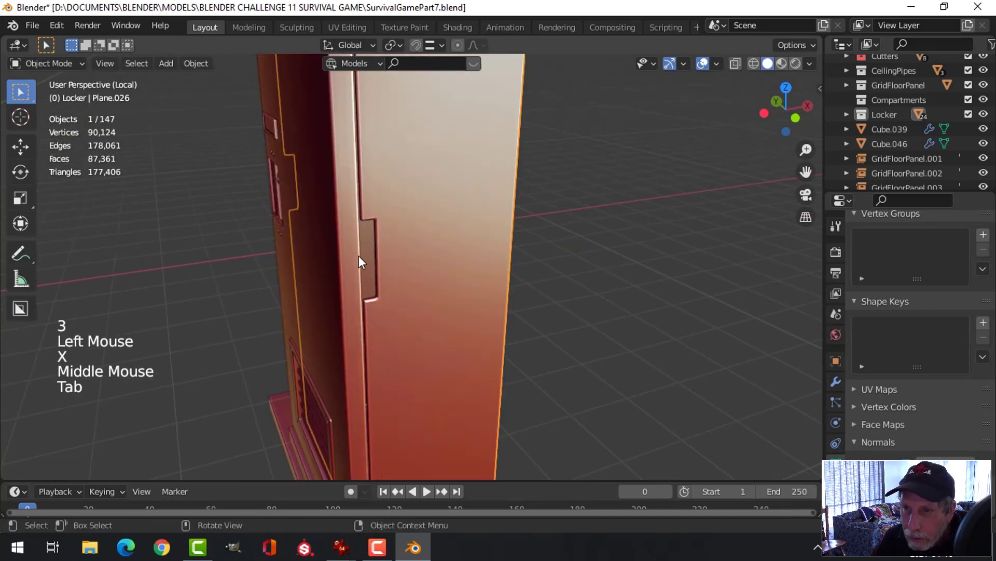
# - Delete the face on the door's outer edge that borders the new notch in the locker body, and clear the selection
pyautogui.click(356, 252)
pyautogui.press('Tab')
pyautogui.click(357, 260)
pyautogui.press('x')
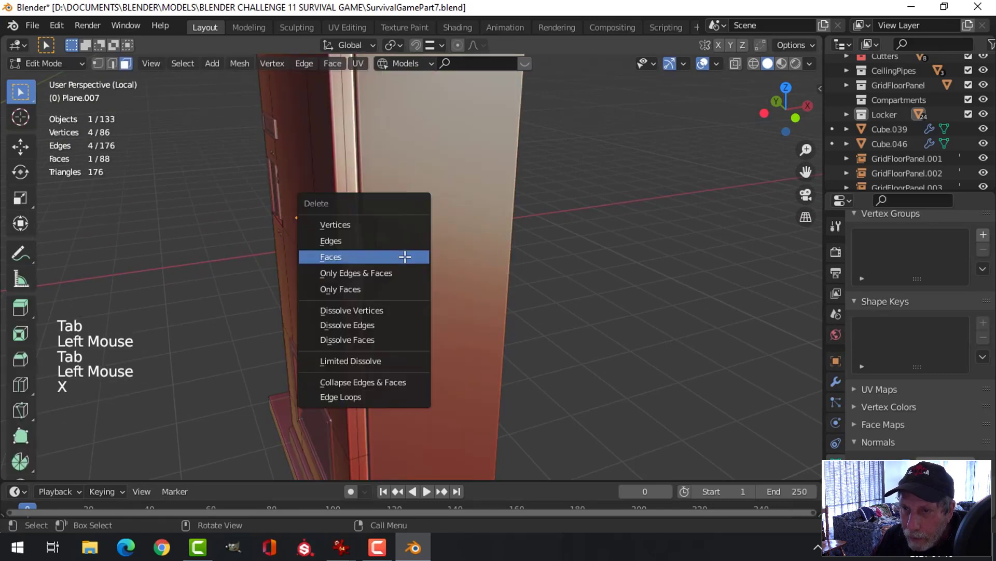
pyautogui.click(405, 256)
pyautogui.scroll(2, 403, 262)
pyautogui.moveTo(403, 263); pyautogui.dragTo(442, 218, button='middle')
pyautogui.scroll(-1, 398, 263)
pyautogui.scroll(-2, 434, 260)
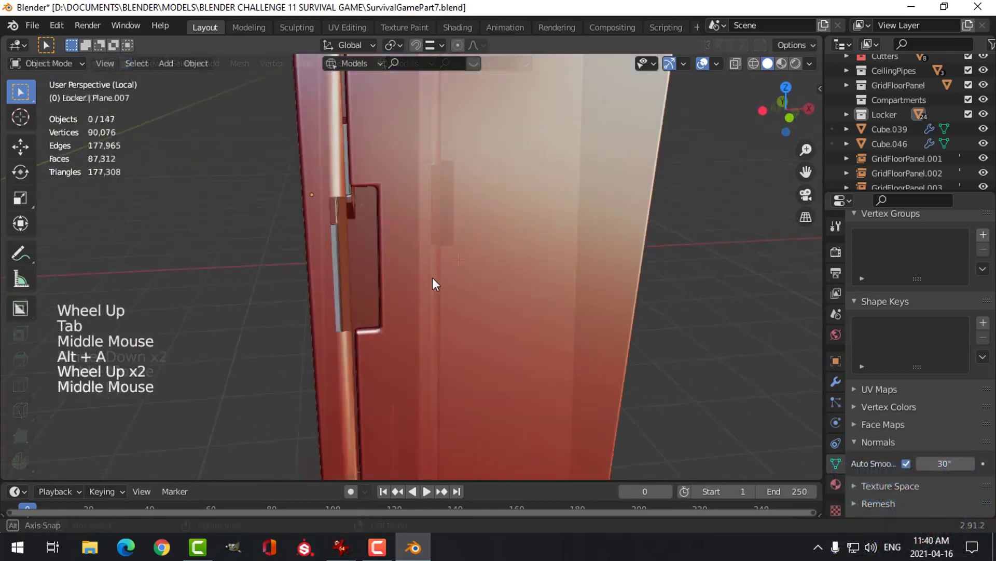
pyautogui.scroll(-1, 432, 278)
pyautogui.moveTo(431, 278); pyautogui.dragTo(234, 230, button='middle')
# - Add a vertical loop cut to the door mesh close to its hinge-side edge
pyautogui.click(265, 266)
pyautogui.press('Tab')
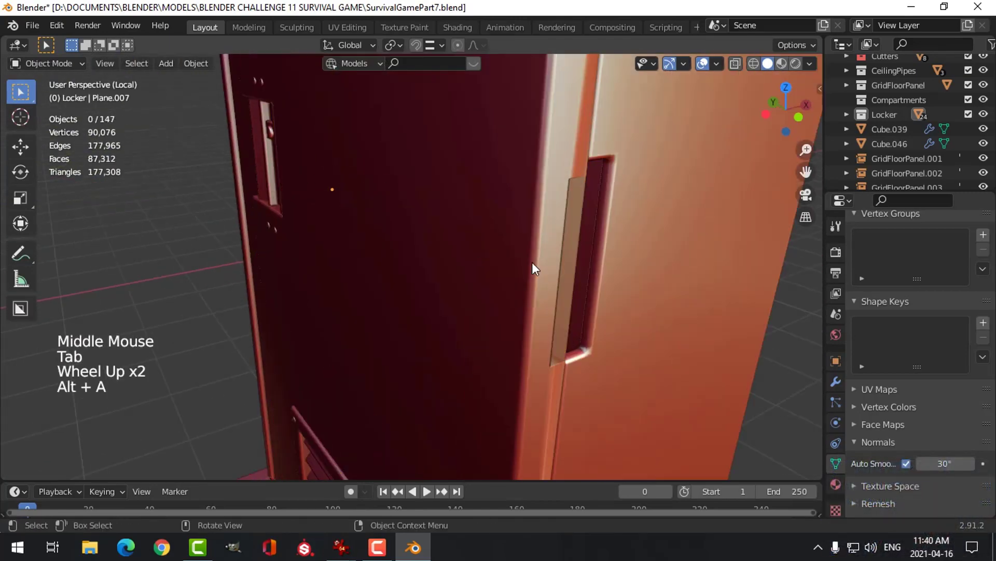
pyautogui.moveTo(533, 267); pyautogui.dragTo(514, 267, button='middle')
pyautogui.scroll(-1, 514, 267)
pyautogui.moveTo(514, 267); pyautogui.dragTo(451, 254, button='middle')
pyautogui.click(412, 278)
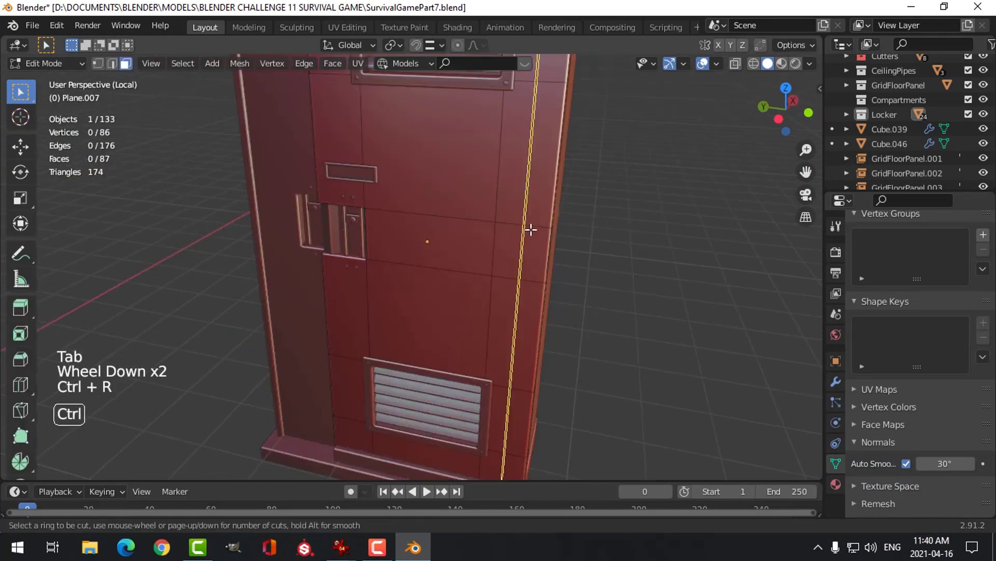
pyautogui.hotkey('alt', 'a')
# - Delete the narrow door face beside the opening in its hinge-side edge
pyautogui.moveTo(529, 229); pyautogui.dragTo(426, 256, button='middle')
pyautogui.scroll(1, 474, 258)
pyautogui.press('3')
pyautogui.click(269, 238)
pyautogui.press('x')
pyautogui.scroll(-1, 402, 256)
pyautogui.scroll(2, 426, 255)
pyautogui.keyDown('shift'); pyautogui.moveTo(426, 255); pyautogui.dragTo(451, 255, button='middle'); pyautogui.keyUp('shift')
pyautogui.moveTo(452, 256); pyautogui.dragTo(243, 269, button='middle')
pyautogui.scroll(-1, 367, 263)
pyautogui.hotkey('ctrl', 'z')
pyautogui.press('x')
# - Extrude the opening's vertical edge into the door and fill a face between it and the facing edge
pyautogui.press('2')
pyautogui.click(242, 270)
pyautogui.scroll(-2, 243, 269)
pyautogui.press('e')
pyautogui.click(384, 287)
pyautogui.moveTo(364, 280); pyautogui.dragTo(235, 287, button='middle')
pyautogui.keyDown('shift'); pyautogui.click(236, 288); pyautogui.keyUp('shift')
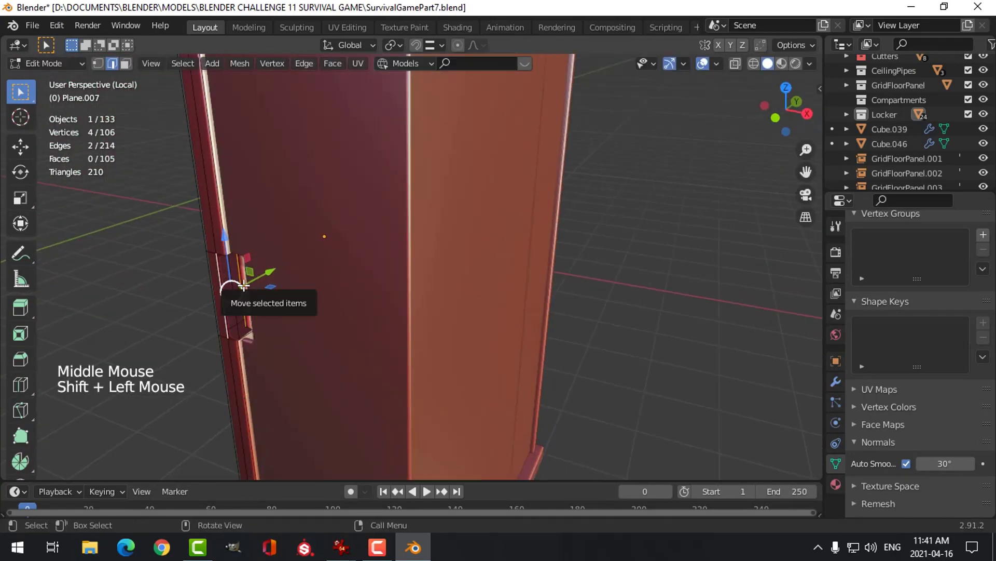
pyautogui.press('f')
pyautogui.hotkey('alt', 'a')
# - Fill the upper and lower ends of the hinge recess with faces, and return to Object Mode with nothing selected
pyautogui.scroll(2, 333, 325)
pyautogui.click(218, 410)
pyautogui.keyDown('shift'); pyautogui.click(236, 418); pyautogui.keyUp('shift')
pyautogui.press('f')
pyautogui.click(330, 181)
pyautogui.keyDown('shift'); pyautogui.click(318, 193); pyautogui.keyUp('shift')
pyautogui.press('f')
pyautogui.hotkey('alt', 'a')
pyautogui.scroll(-2, 376, 291)
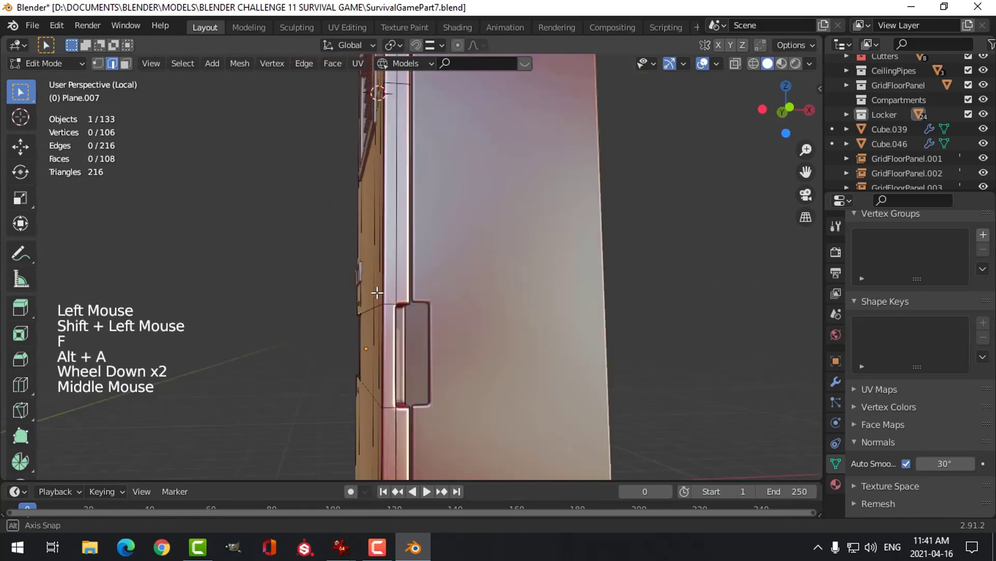
pyautogui.press('Tab')
pyautogui.hotkey('alt', 'a')
# - Duplicate the door's recess face, move the copy about -0.26 m along Y, and separate it into its own object
pyautogui.click(328, 259)
pyautogui.press('Tab')
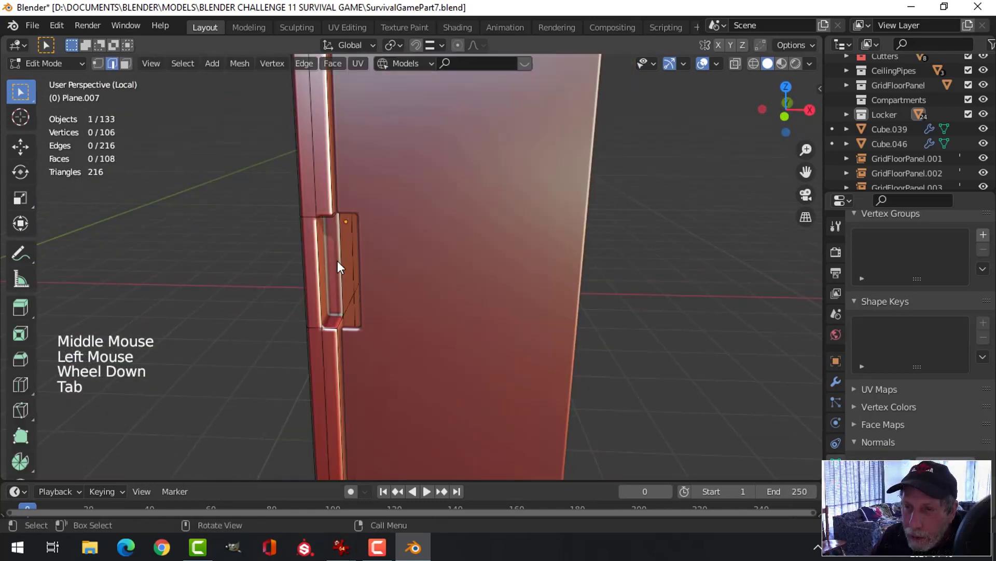
pyautogui.moveTo(338, 262); pyautogui.dragTo(410, 269, button='middle')
pyautogui.hotkey('alt', 'a')
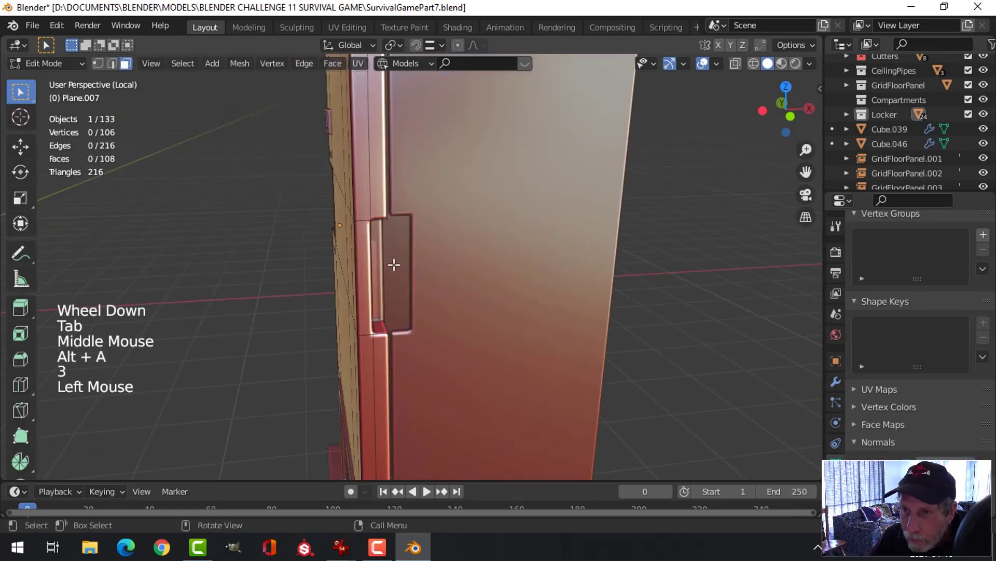
pyautogui.doubleClick(376, 248)
pyautogui.scroll(-3, 376, 247)
pyautogui.moveTo(394, 269); pyautogui.dragTo(537, 307, button='middle')
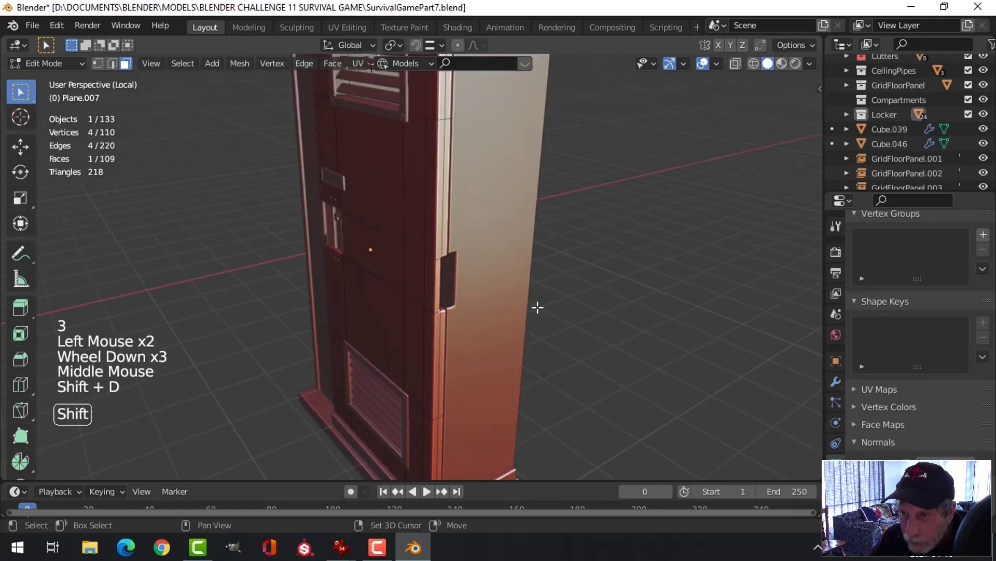
pyautogui.rightClick(538, 307)
pyautogui.moveTo(403, 264); pyautogui.dragTo(425, 282)
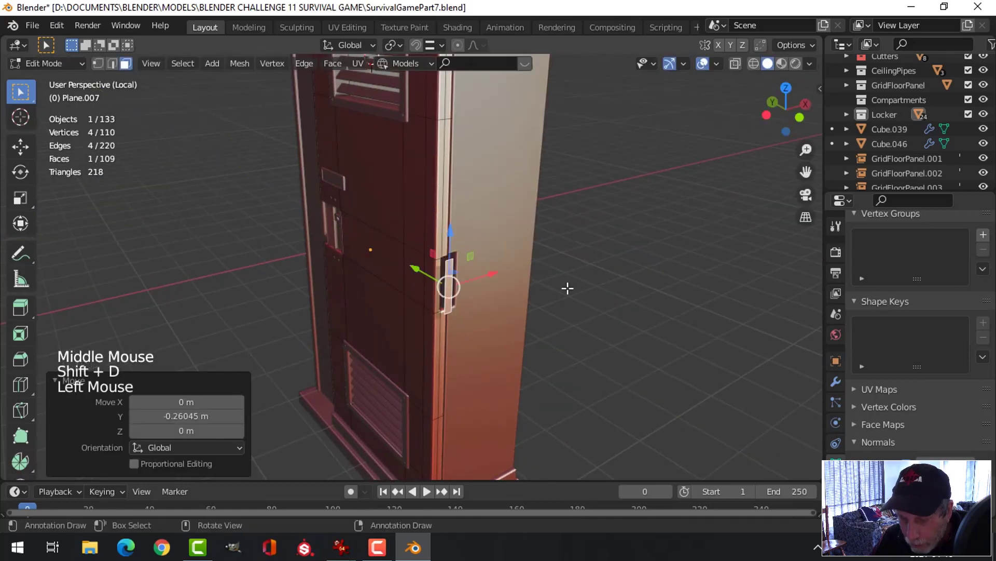
pyautogui.press('p')
pyautogui.click(566, 286)
pyautogui.moveTo(559, 286); pyautogui.dragTo(454, 258, button='middle')
pyautogui.press('Tab')
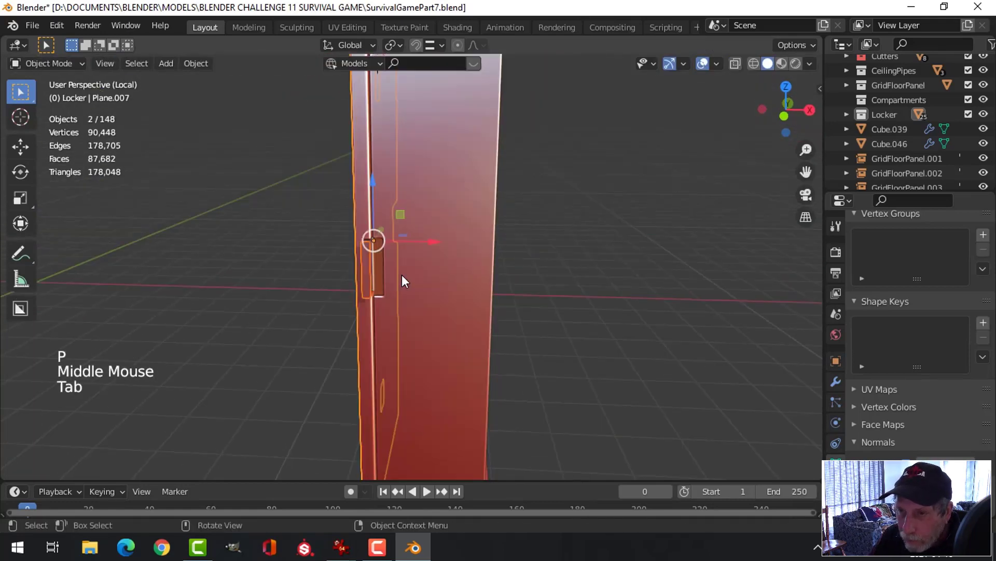
# - Position the separated hinge plate over the door's recess, and stretch its side edge along X across the body's notch
pyautogui.scroll(2, 332, 272)
pyautogui.click(334, 271)
pyautogui.press('Tab')
pyautogui.press('a')
pyautogui.moveTo(410, 296); pyautogui.dragTo(442, 333, button='middle')
pyautogui.moveTo(428, 310); pyautogui.dragTo(420, 297)
pyautogui.moveTo(419, 298)
pyautogui.mouseDown(button='middle')
pyautogui.moveTo(478, 296)
pyautogui.moveTo(432, 294)
pyautogui.mouseUp(button='middle')
pyautogui.scroll(1, 440, 313)
pyautogui.hotkey('alt', 'a')
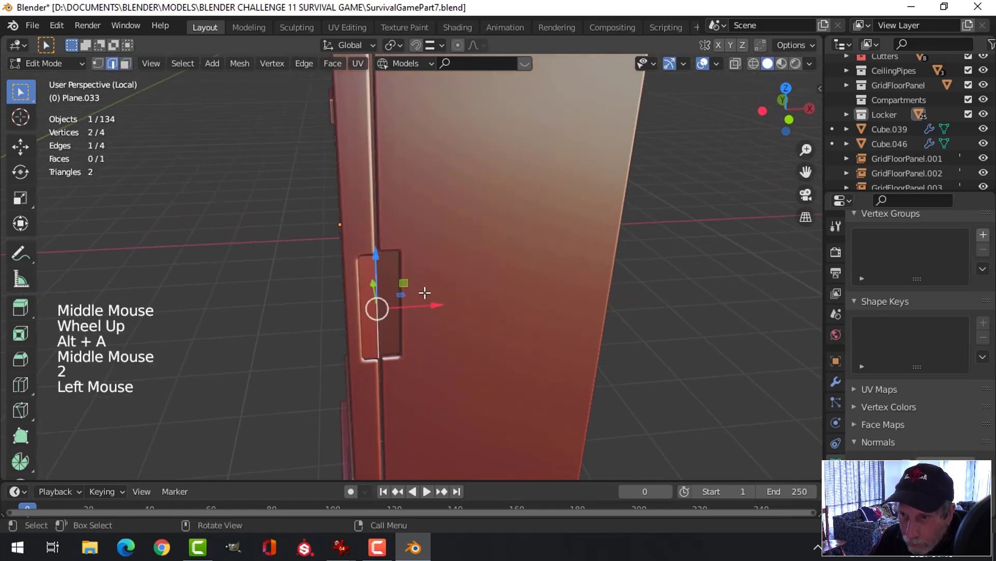
pyautogui.moveTo(428, 301); pyautogui.dragTo(456, 299)
pyautogui.moveTo(456, 299); pyautogui.dragTo(453, 290, button='middle')
# - Scale the hinge plate along Z by about 1.08, adjust its position in the recess, and clear the selection
pyautogui.press('a')
pyautogui.press('s')
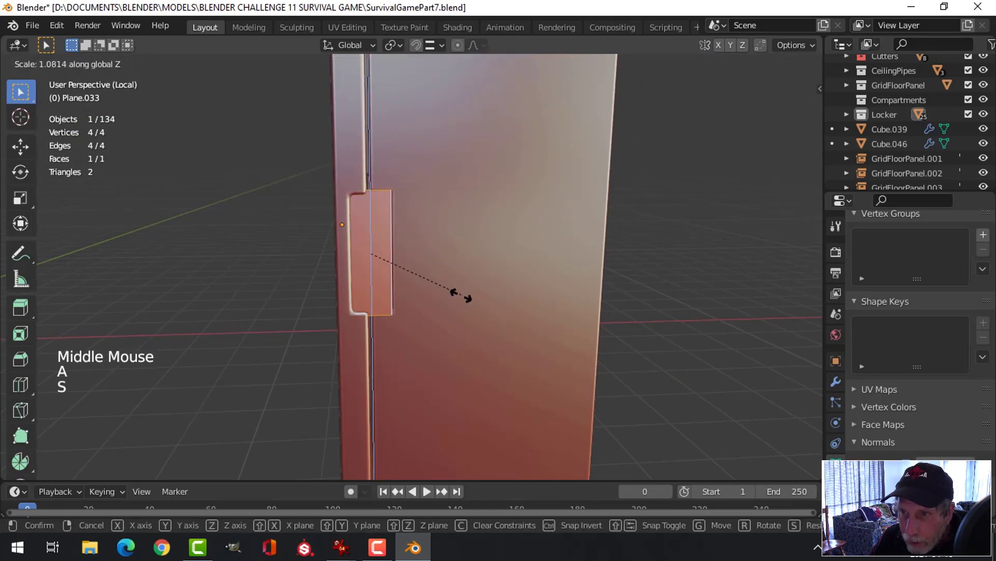
pyautogui.click(456, 294)
pyautogui.moveTo(457, 293); pyautogui.dragTo(431, 303, button='middle')
pyautogui.moveTo(430, 294); pyautogui.dragTo(427, 294)
pyautogui.hotkey('alt', 'a')
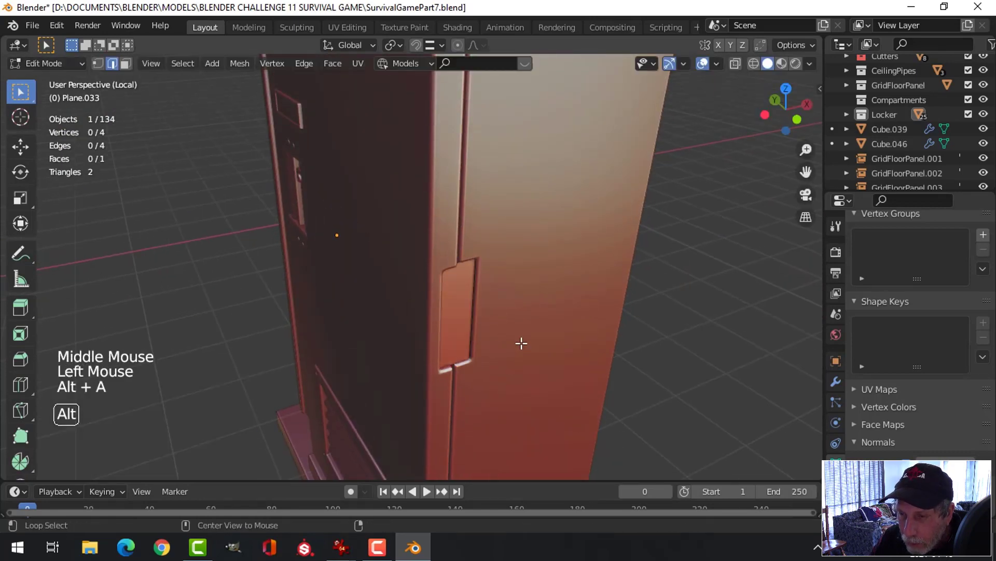
# - Add a vertical loop cut to the hinge plate, move that edge about -0.032 m along Y, and adjust it along X
pyautogui.moveTo(521, 342); pyautogui.dragTo(474, 312, button='middle')
pyautogui.click(382, 333)
pyautogui.rightClick(407, 325)
pyautogui.hotkey('alt', 'a')
pyautogui.click(461, 298)
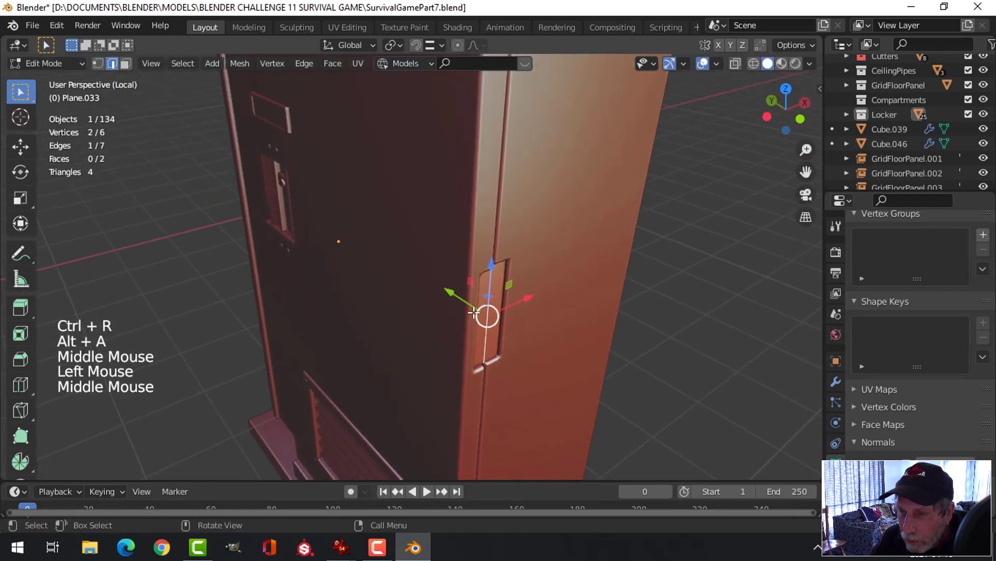
pyautogui.moveTo(449, 293); pyautogui.dragTo(453, 299)
pyautogui.moveTo(454, 299); pyautogui.dragTo(501, 312, button='middle')
pyautogui.scroll(2, 507, 310)
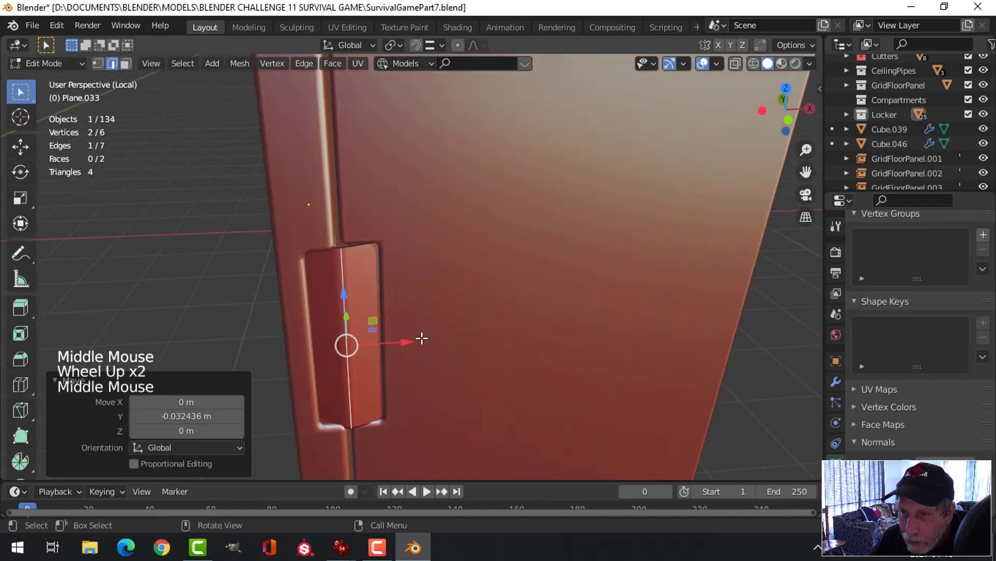
pyautogui.moveTo(410, 343); pyautogui.dragTo(432, 331)
pyautogui.hotkey('alt', 'a')
# - Extrude the whole hinge plate by about -0.041 m along its normal, recalculate its normals outward, and return to Object Mode
pyautogui.press('a')
pyautogui.moveTo(432, 332); pyautogui.dragTo(599, 377, button='middle')
pyautogui.press('e')
pyautogui.click(582, 372)
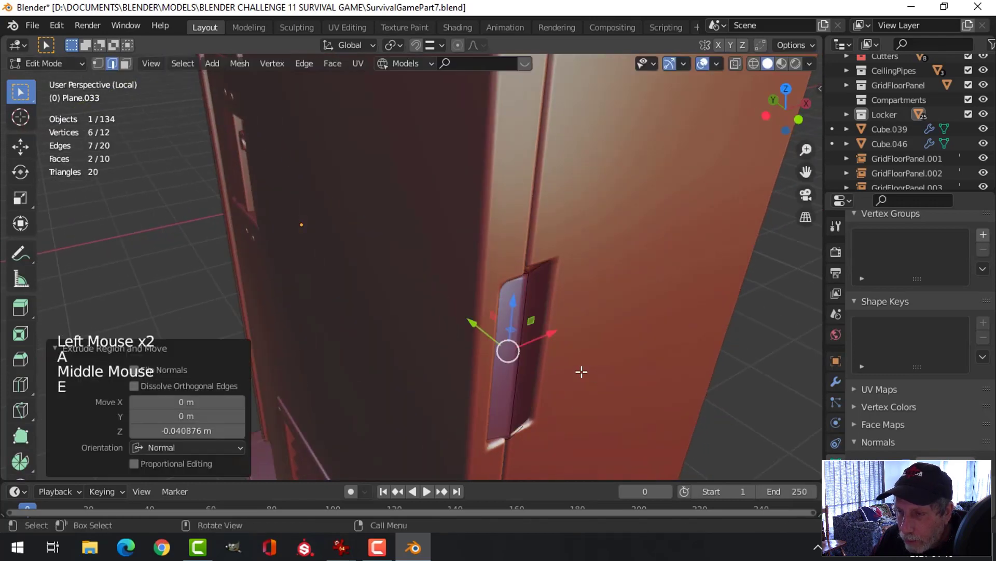
pyautogui.press('a')
pyautogui.hotkey('alt', 'n')
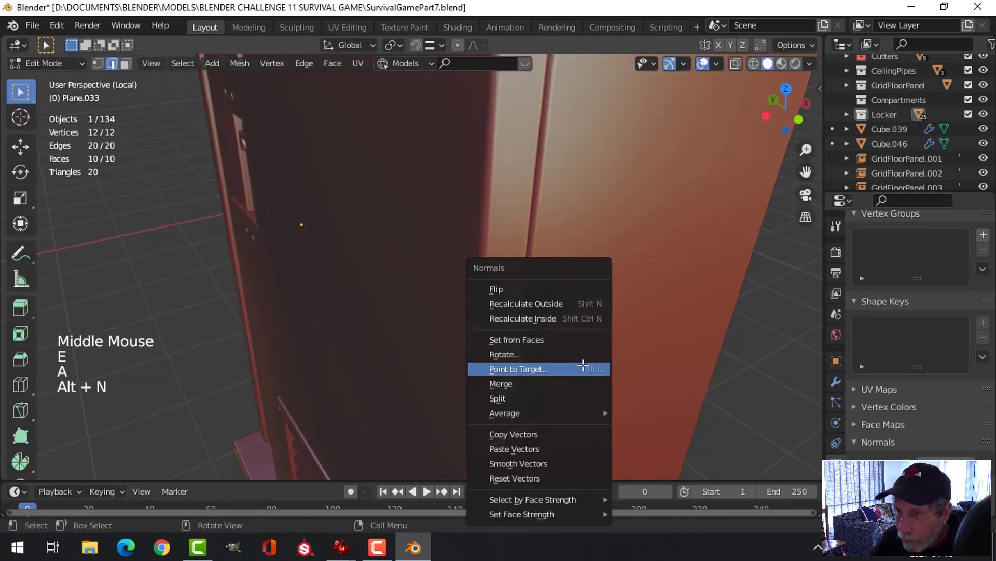
pyautogui.click(567, 317)
pyautogui.press('Tab')
pyautogui.scroll(-3, 599, 329)
pyautogui.hotkey('alt', 'a')
# - Select the hinge plate and turn on the Face Orientation overlay to check the locker's normals
pyautogui.moveTo(599, 329); pyautogui.dragTo(496, 322, button='middle')
pyautogui.scroll(1, 487, 293)
pyautogui.scroll(-1, 406, 292)
pyautogui.scroll(-2, 437, 328)
pyautogui.click(481, 279)
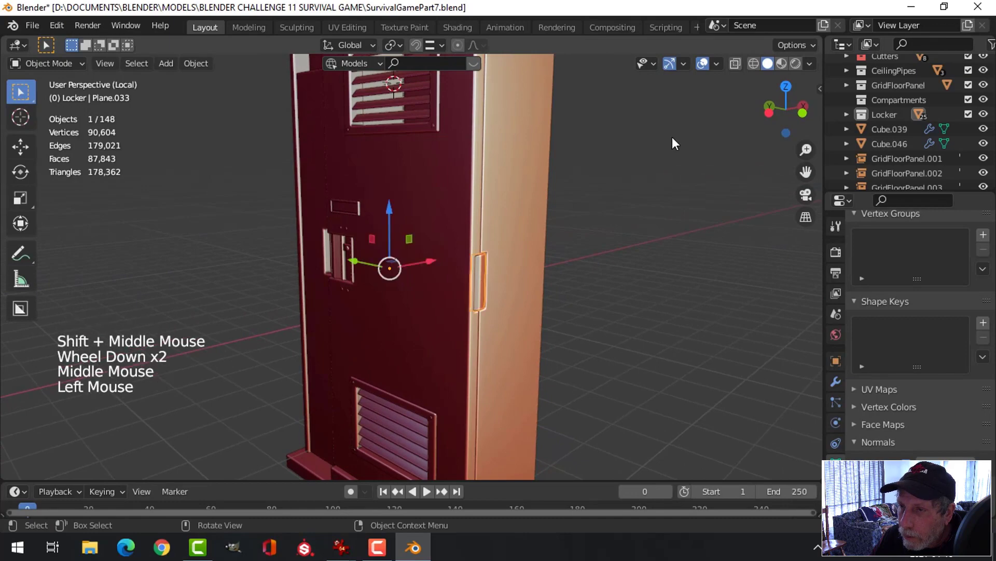
pyautogui.click(716, 66)
pyautogui.click(654, 328)
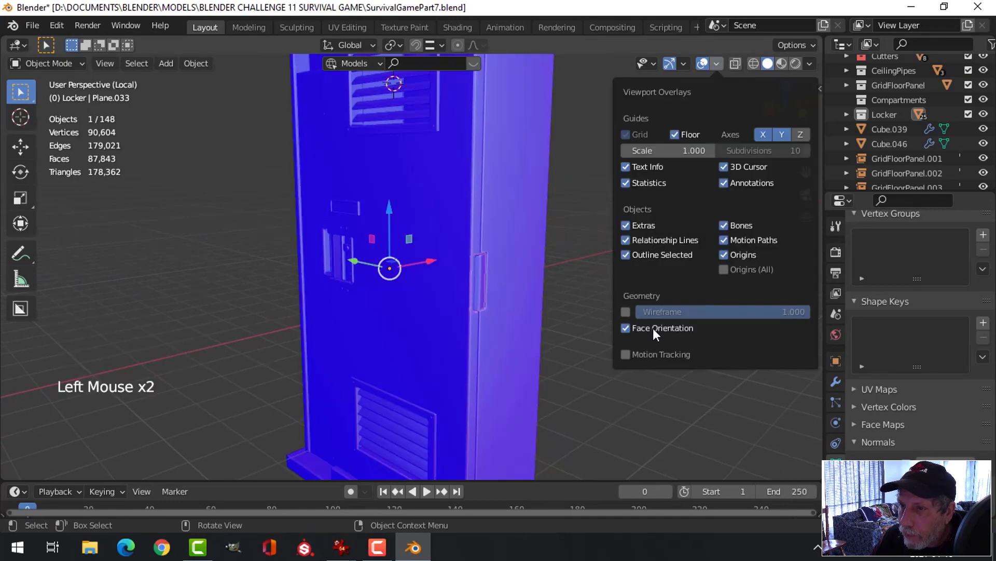
# - Turn off the Face Orientation overlay and clear the selection on the locker
pyautogui.click(671, 327)
pyautogui.moveTo(571, 306); pyautogui.dragTo(528, 284, button='middle')
pyautogui.hotkey('alt', 'a')
pyautogui.scroll(2, 488, 300)
pyautogui.scroll(-3, 458, 310)
pyautogui.moveTo(459, 310); pyautogui.dragTo(439, 360, button='middle')
pyautogui.scroll(2, 467, 315)
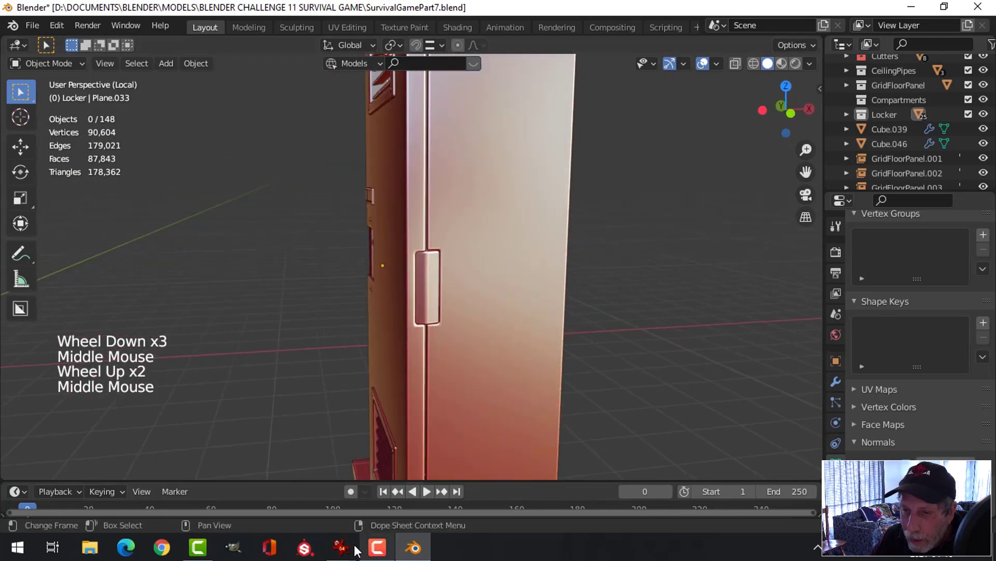
# - Check the locker door's hinge in the Alien-Isolation-Review-462715-9.jpg reference in IrfanView, and return to Blender
pyautogui.moveTo(364, 537)
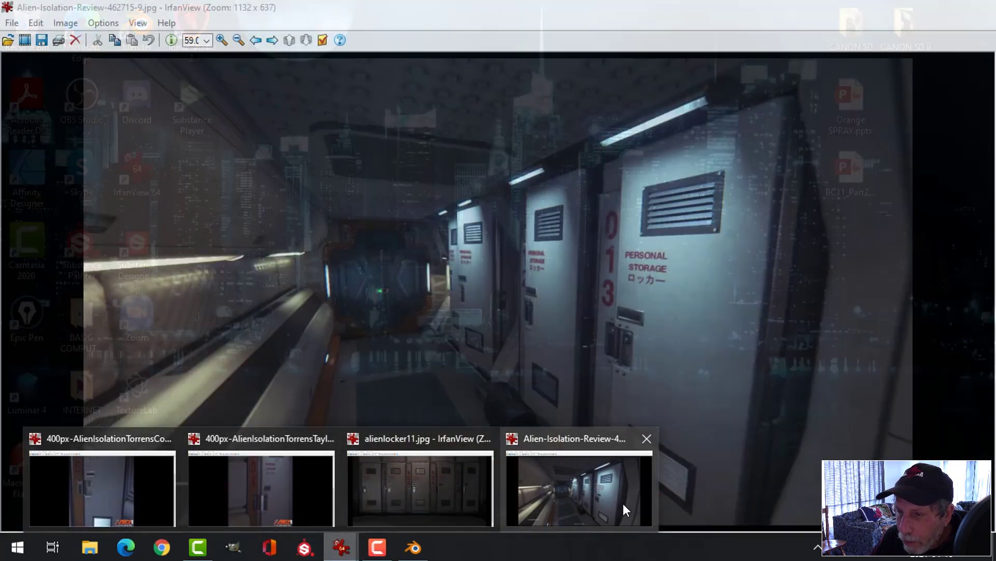
pyautogui.click(621, 503)
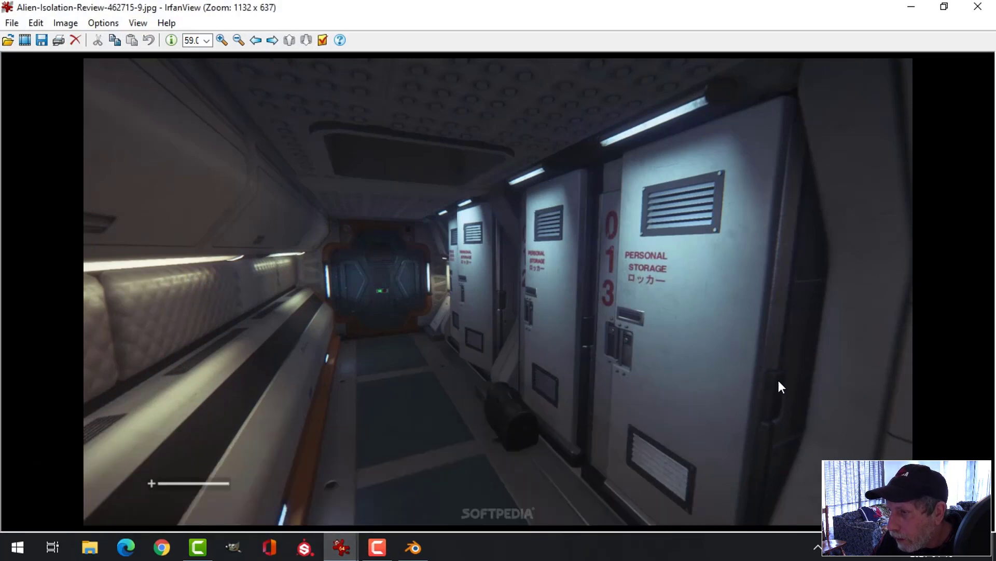
pyautogui.click(415, 546)
# - Add a loop cut to the hinge plate, return to Object Mode and clear the selection
pyautogui.scroll(8, 412, 349)
pyautogui.click(382, 309)
pyautogui.keyDown('shift'); pyautogui.moveTo(413, 350); pyautogui.dragTo(370, 316, button='middle'); pyautogui.keyUp('shift')
pyautogui.press('Tab')
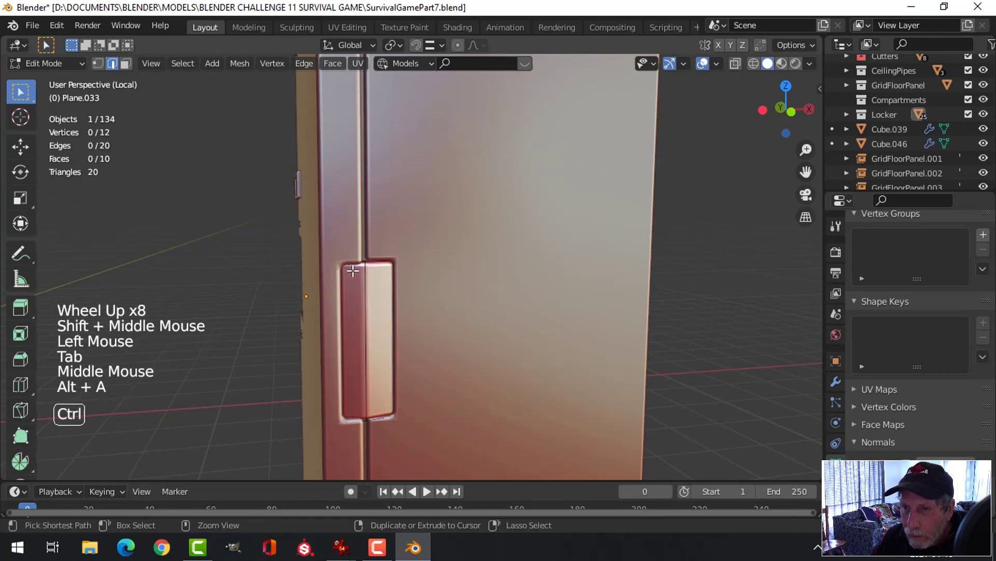
pyautogui.hotkey('ctrl', 'r')
pyautogui.click(353, 271)
pyautogui.click(358, 275)
pyautogui.press('Tab')
pyautogui.scroll(-2, 434, 310)
pyautogui.hotkey('alt', 'a')
# - Leave local view to show the whole corridor, and hide the viewport gizmos and overlays
pyautogui.moveTo(434, 311)
pyautogui.mouseDown(button='middle')
pyautogui.moveTo(421, 325)
pyautogui.moveTo(487, 330)
pyautogui.moveTo(513, 317)
pyautogui.moveTo(438, 300)
pyautogui.mouseUp(button='middle')
pyautogui.scroll(-3, 435, 329)
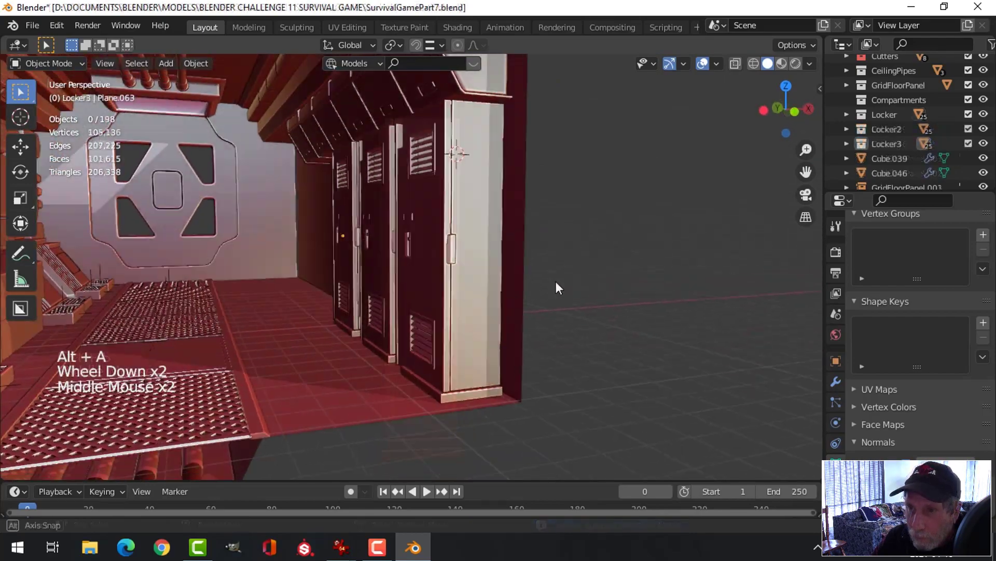
pyautogui.scroll(-2, 556, 288)
pyautogui.keyDown('shift'); pyautogui.moveTo(587, 300); pyautogui.dragTo(596, 294, button='middle'); pyautogui.keyUp('shift')
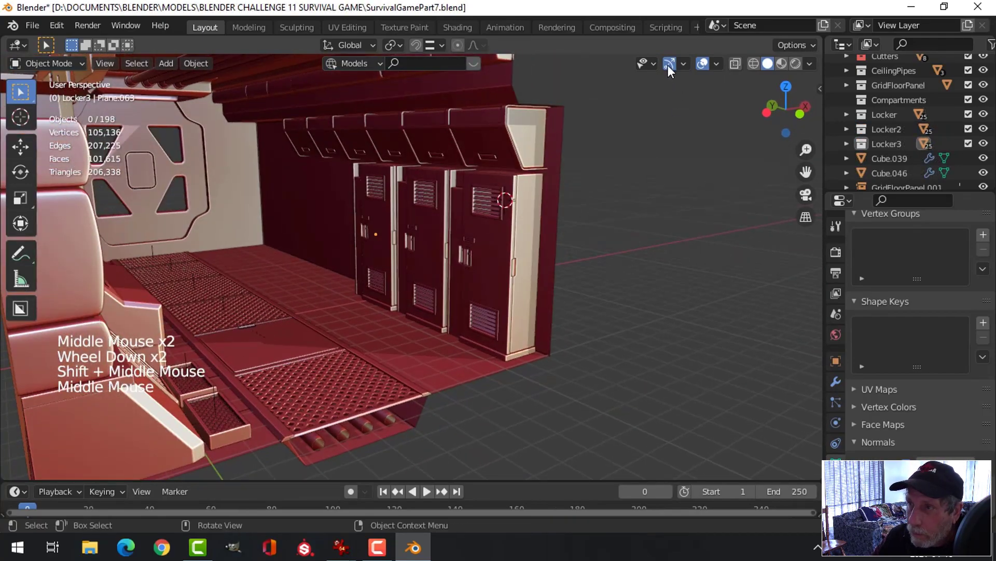
pyautogui.click(700, 64)
pyautogui.scroll(2, 638, 194)
pyautogui.moveTo(637, 194); pyautogui.dragTo(676, 197, button='middle')
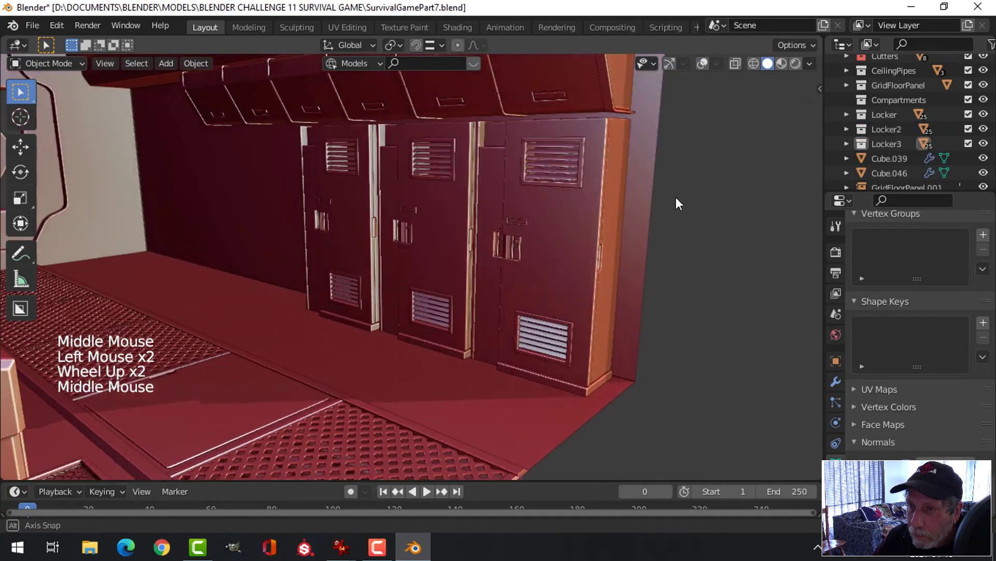
# - Inspect the three lockers along the corridor wall and save the file
pyautogui.scroll(3, 669, 205)
pyautogui.moveTo(597, 239); pyautogui.dragTo(587, 259, button='middle')
pyautogui.scroll(-2, 605, 251)
pyautogui.scroll(-3, 509, 271)
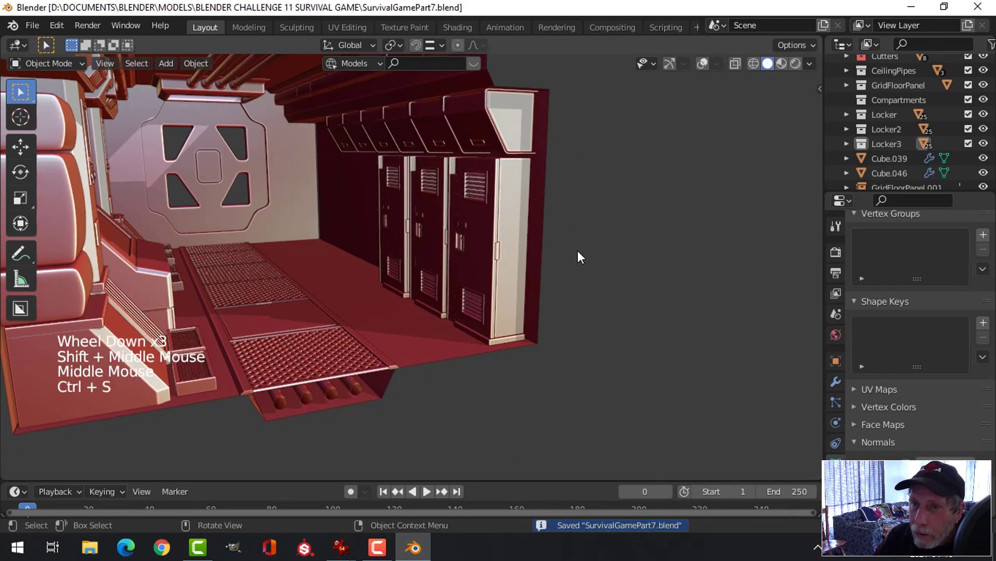
# - Switch the viewport shading to Studio lighting and turn off the Shadow option
pyautogui.click(809, 63)
pyautogui.click(747, 134)
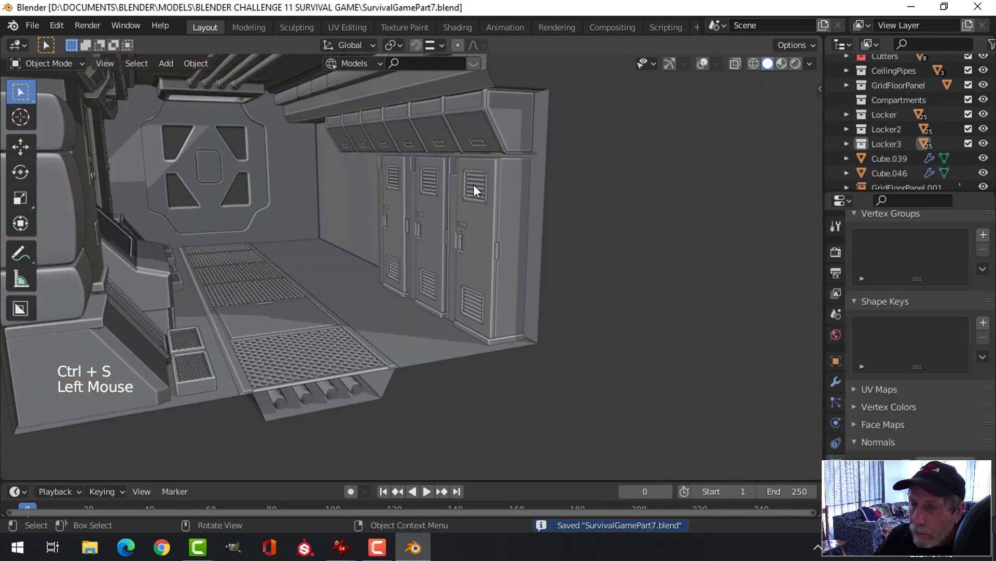
pyautogui.moveTo(473, 185); pyautogui.dragTo(677, 129, button='middle')
pyautogui.click(814, 62)
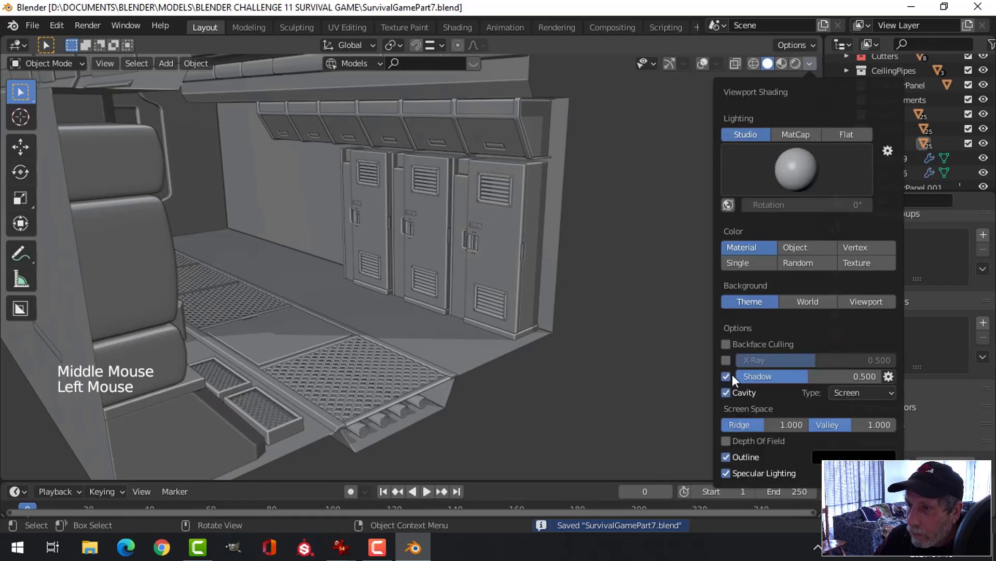
# - Examine the row of lockers and the surrounding corridor from several angles
pyautogui.scroll(2, 619, 287)
pyautogui.moveTo(619, 287)
pyautogui.mouseDown(button='middle')
pyautogui.moveTo(628, 264)
pyautogui.moveTo(672, 244)
pyautogui.moveTo(653, 254)
pyautogui.moveTo(304, 262)
pyautogui.moveTo(424, 267)
pyautogui.moveTo(381, 260)
pyautogui.moveTo(399, 260)
pyautogui.moveTo(438, 273)
pyautogui.moveTo(430, 272)
pyautogui.mouseUp(button='middle')
pyautogui.scroll(2, 409, 268)
pyautogui.scroll(-2, 409, 269)
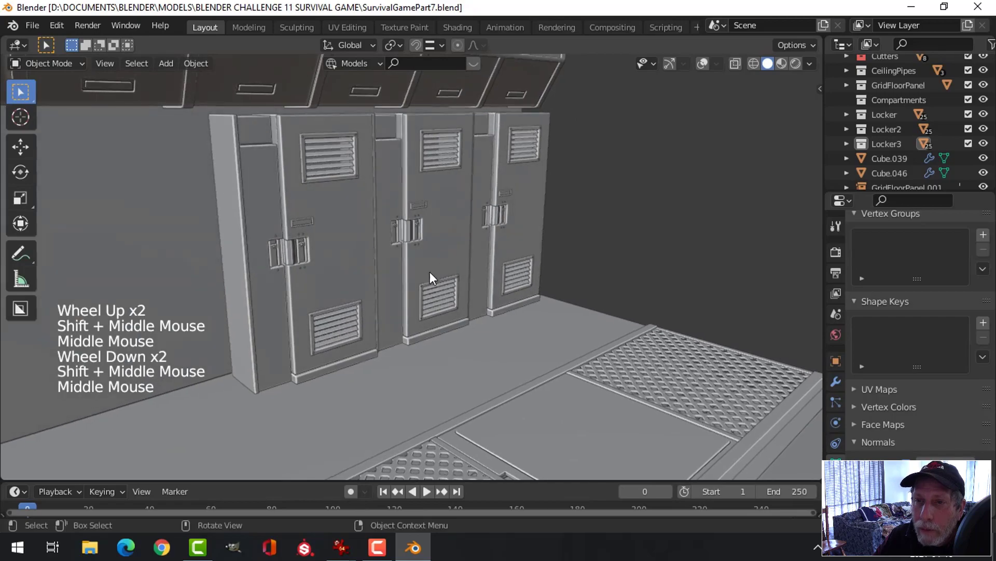
pyautogui.moveTo(544, 248); pyautogui.dragTo(484, 273, button='middle')
pyautogui.scroll(-1, 395, 245)
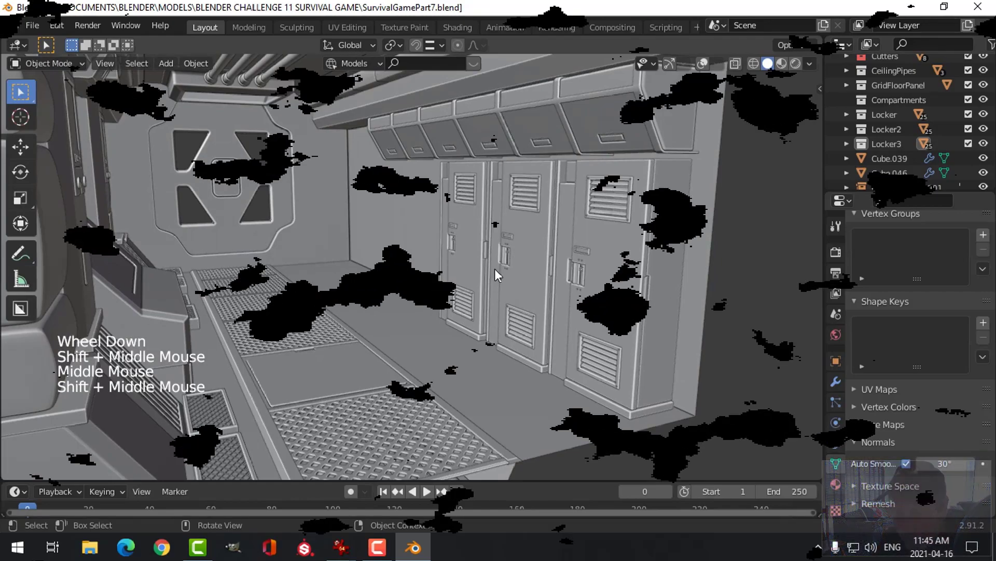